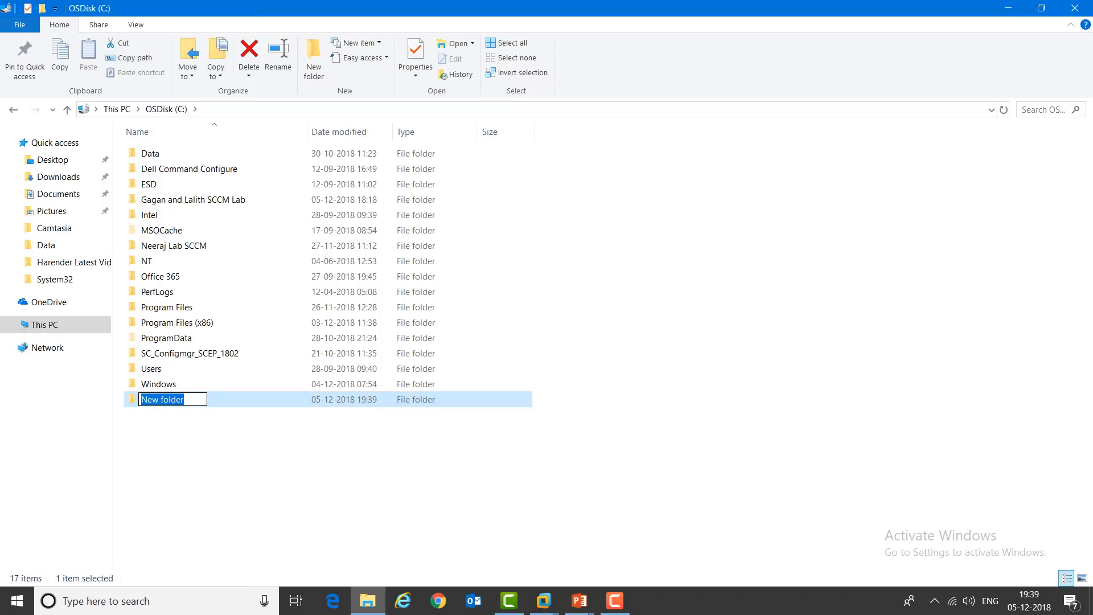
Step: Name the new C: drive folder 'ITHUB SCCM' and open it
type("ITH")
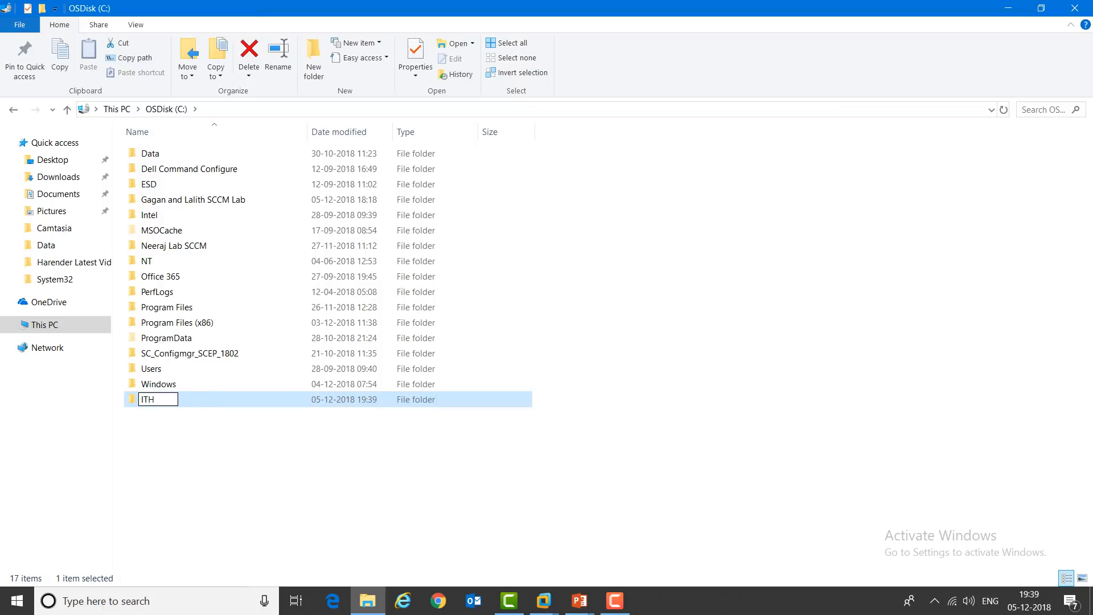
type("UB.")
key("BackSpace")
type("SCCM")
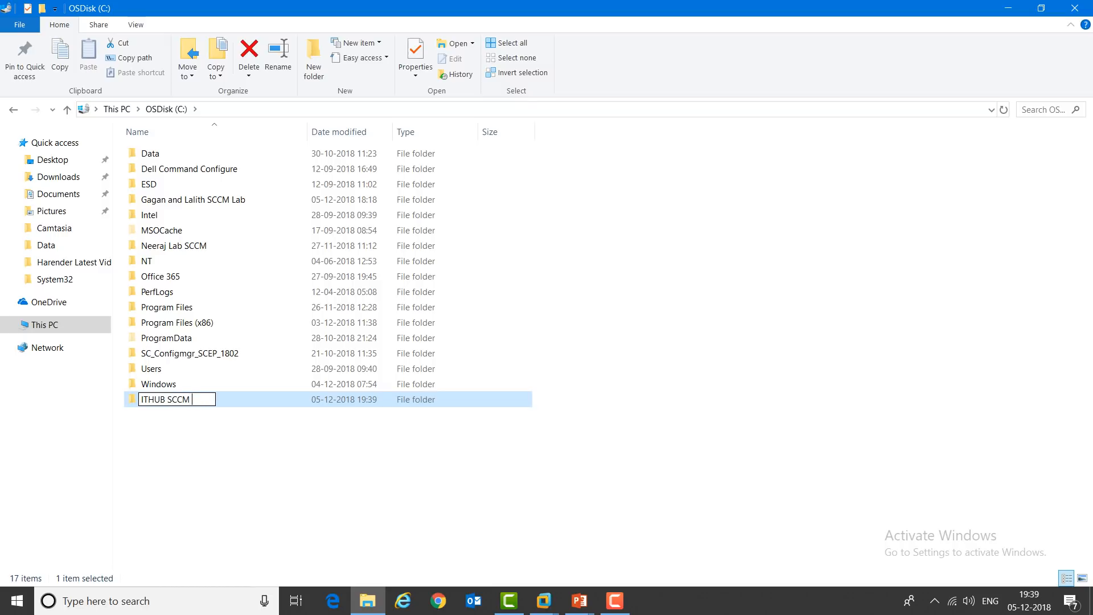
key("BackSpace")
key("Return")
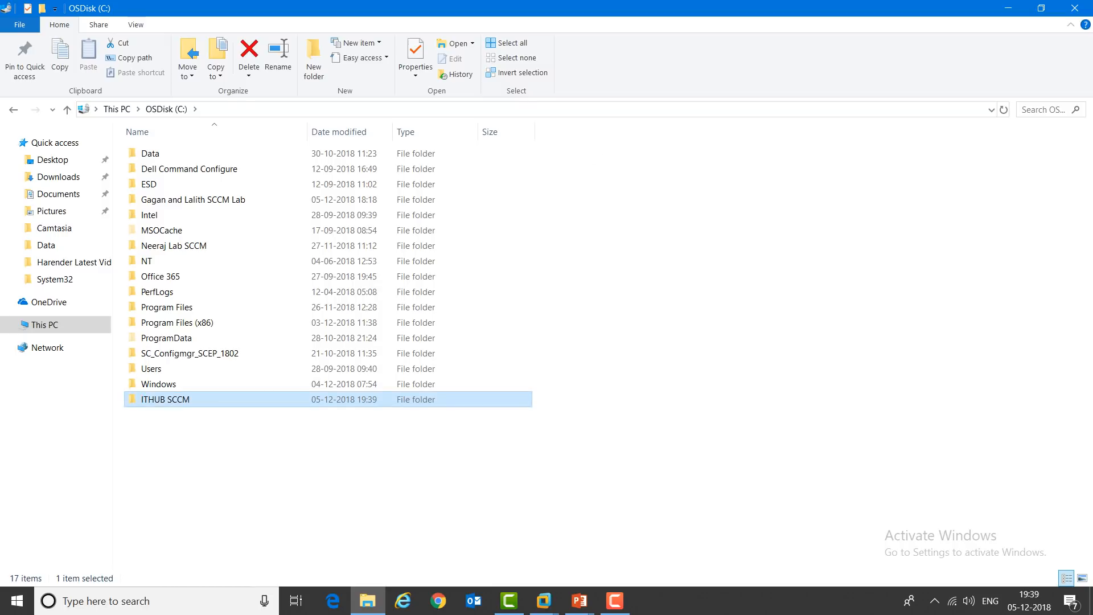
key("Return")
Step: Create two subfolders inside it named 'AD' and 'SCCM'
right_click(310, 240)
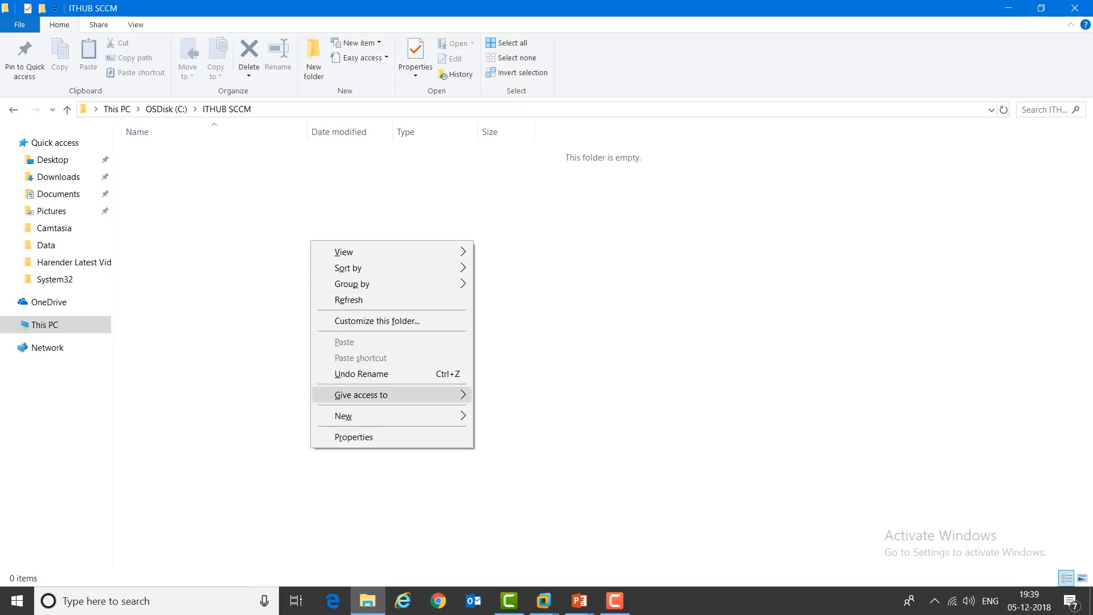
mouse_move(370, 415)
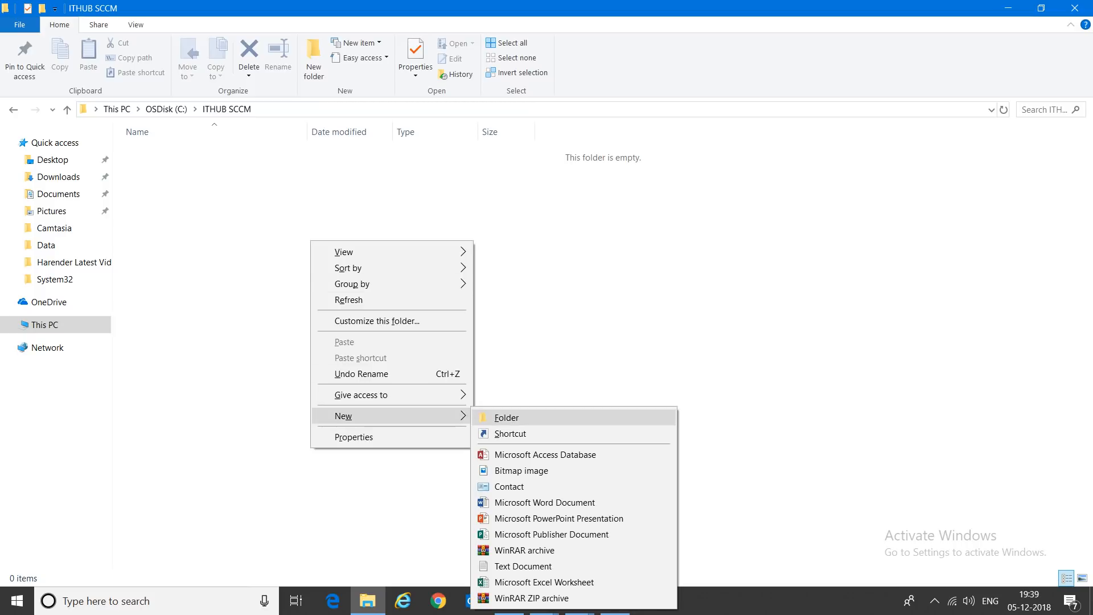
left_click(506, 418)
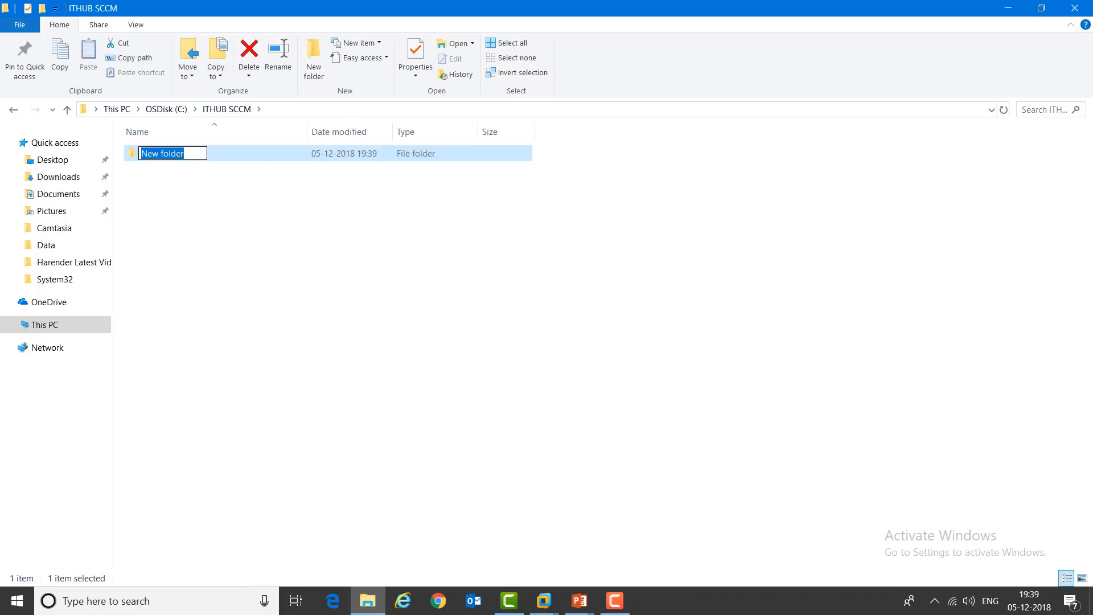
type("AD")
key("Return")
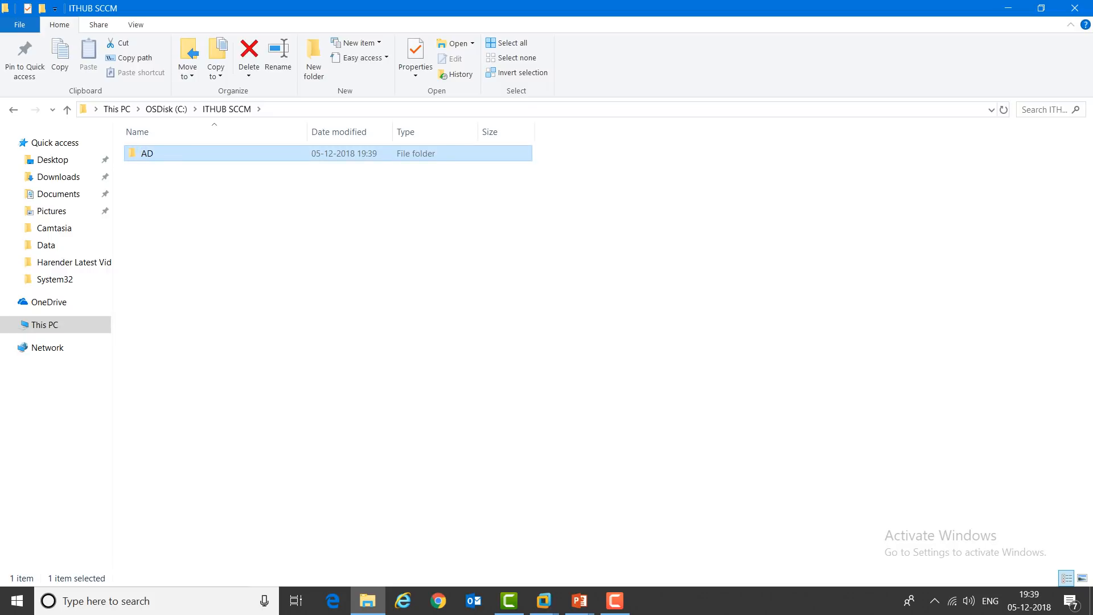
right_click(289, 308)
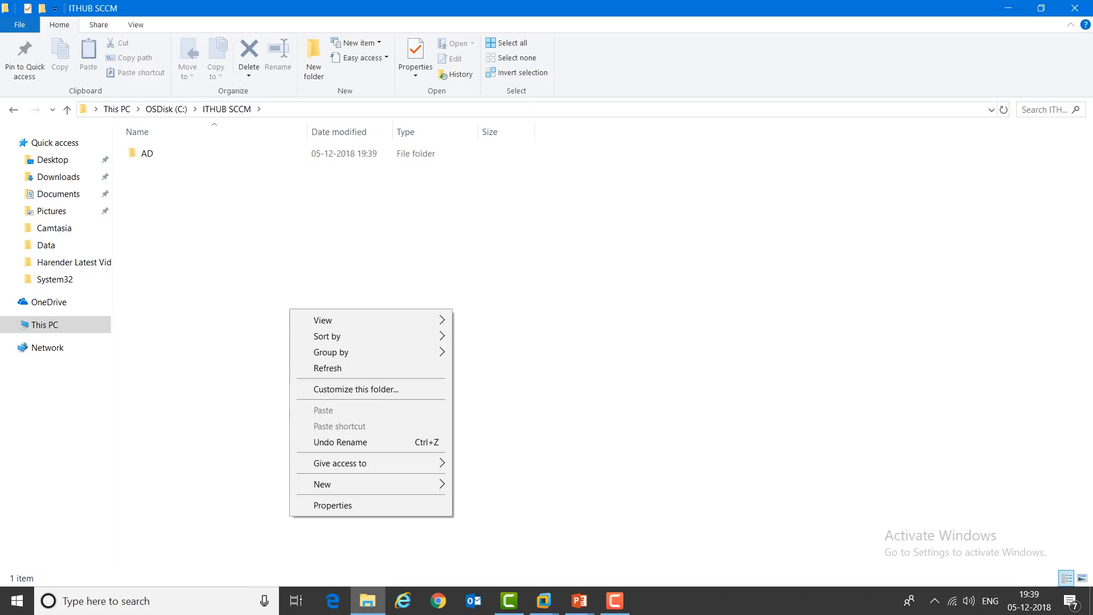
mouse_move(364, 484)
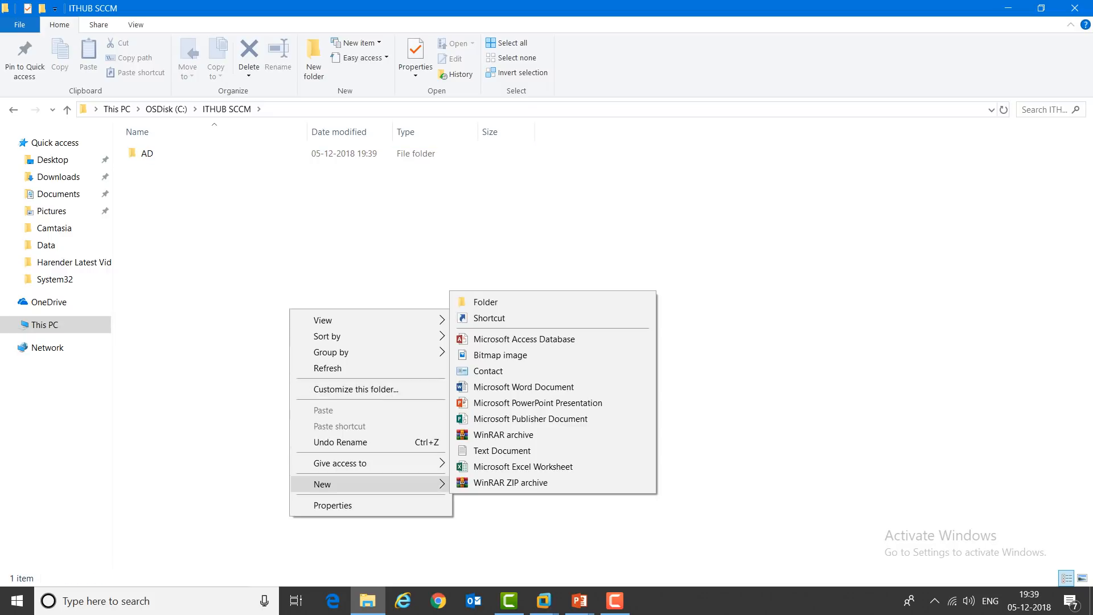
left_click(485, 302)
type("SCCM")
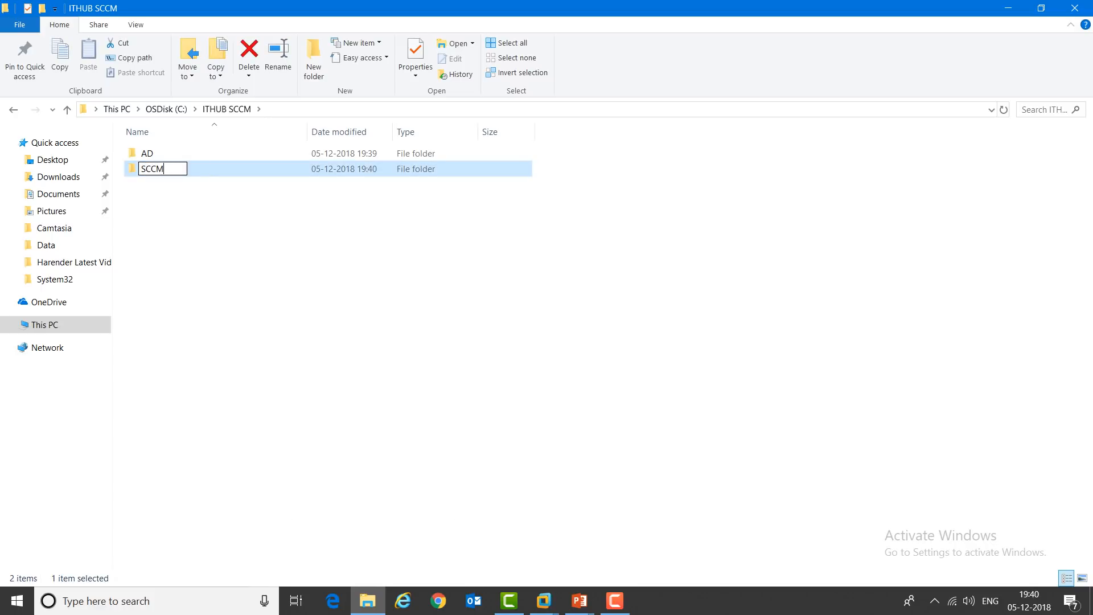
key("Return")
left_click(485, 302)
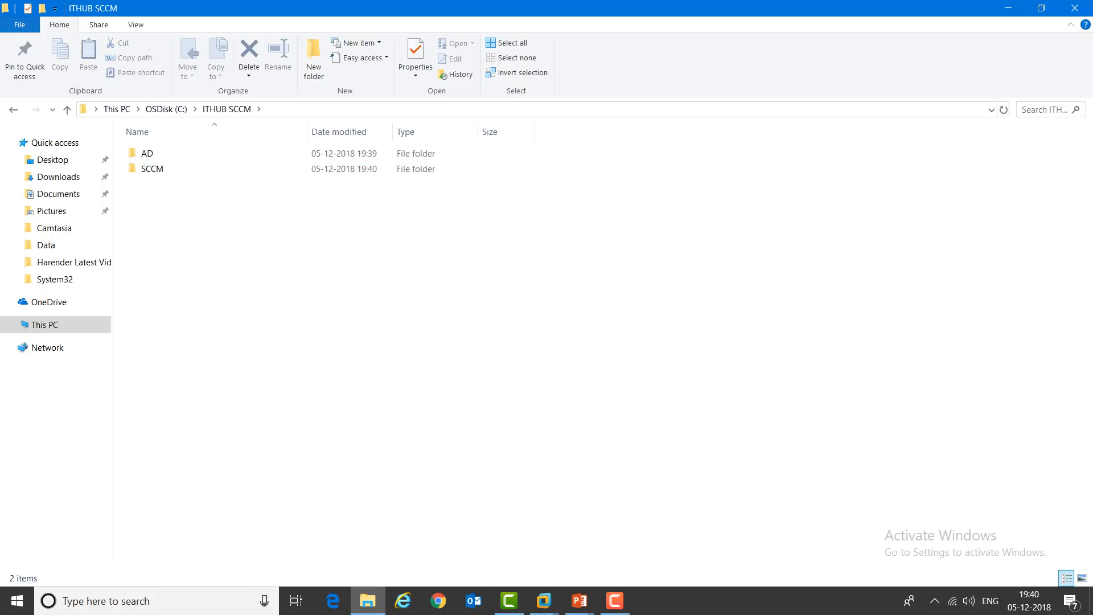
Step: Open C:\Data and check the SQL 2014.iso image in the sql sever iso folder
left_click(44, 325)
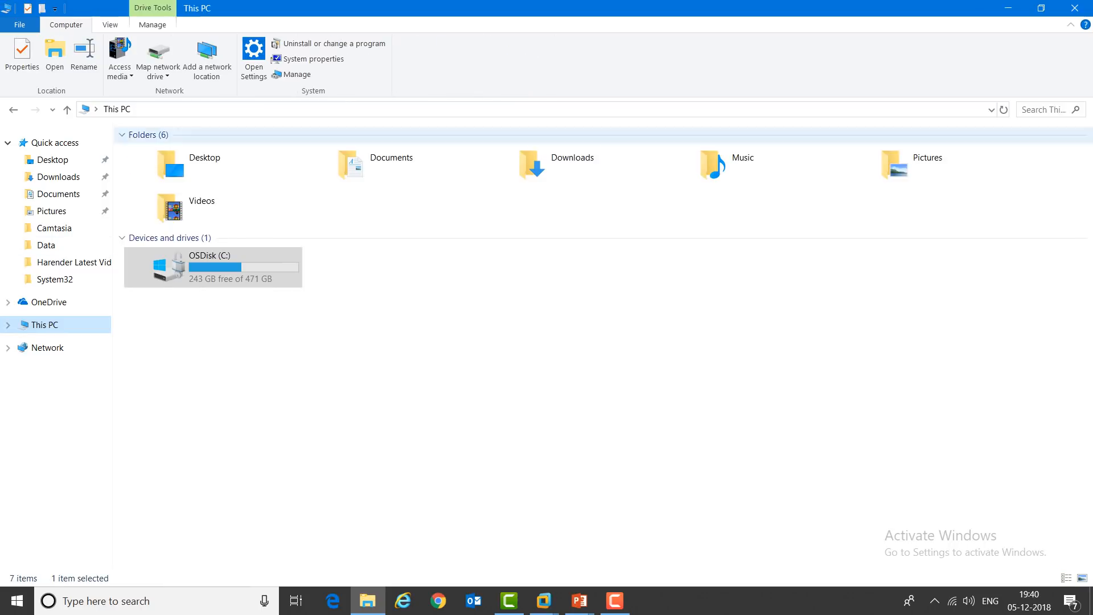
double_click(228, 260)
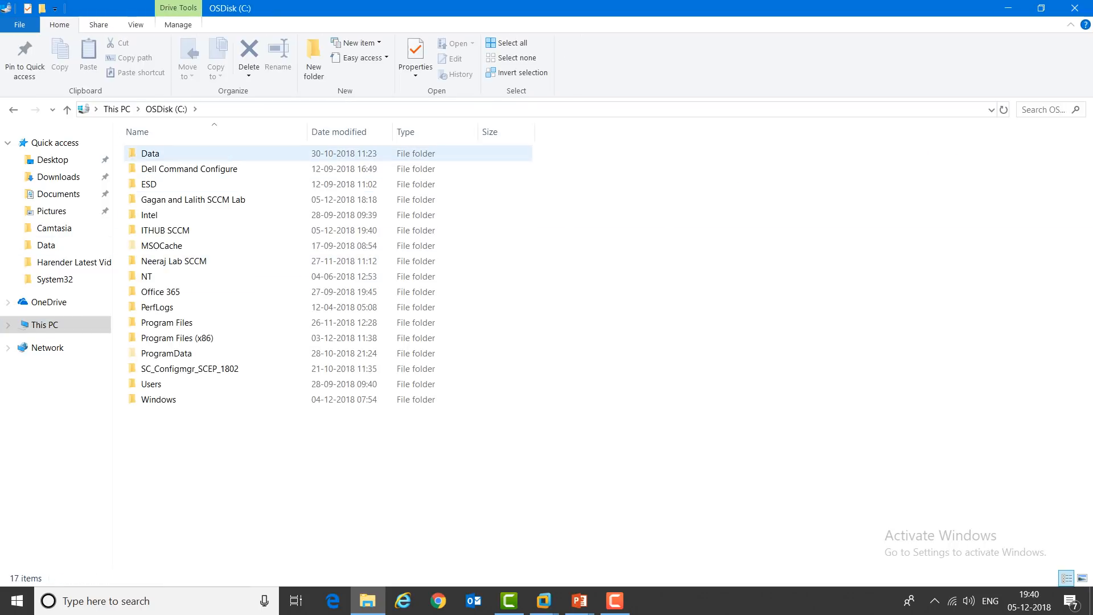
double_click(156, 153)
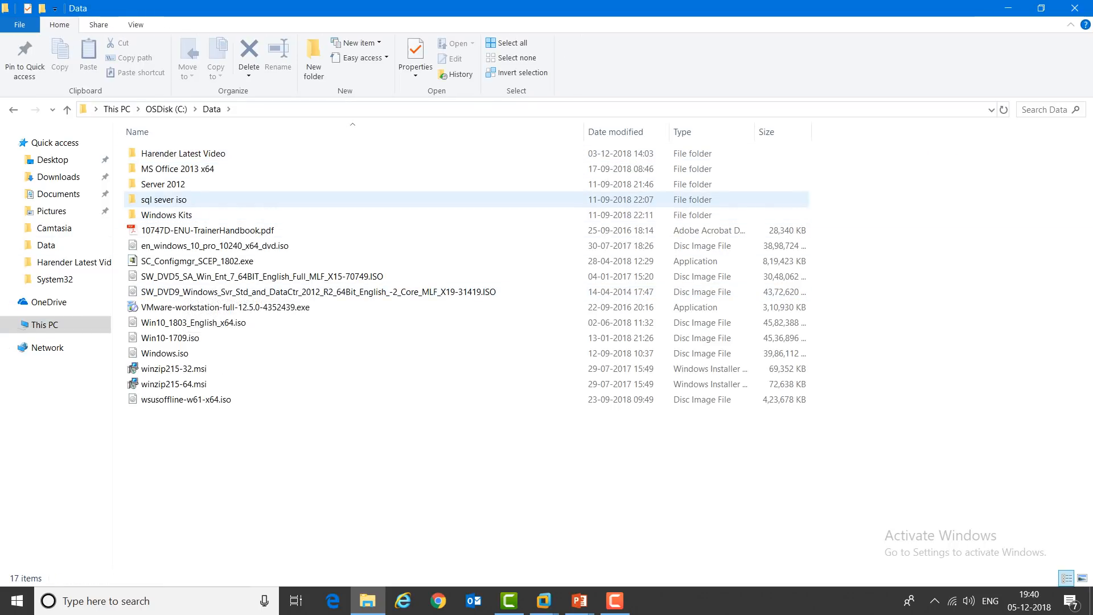
left_click(177, 200)
double_click(176, 200)
left_click(170, 154)
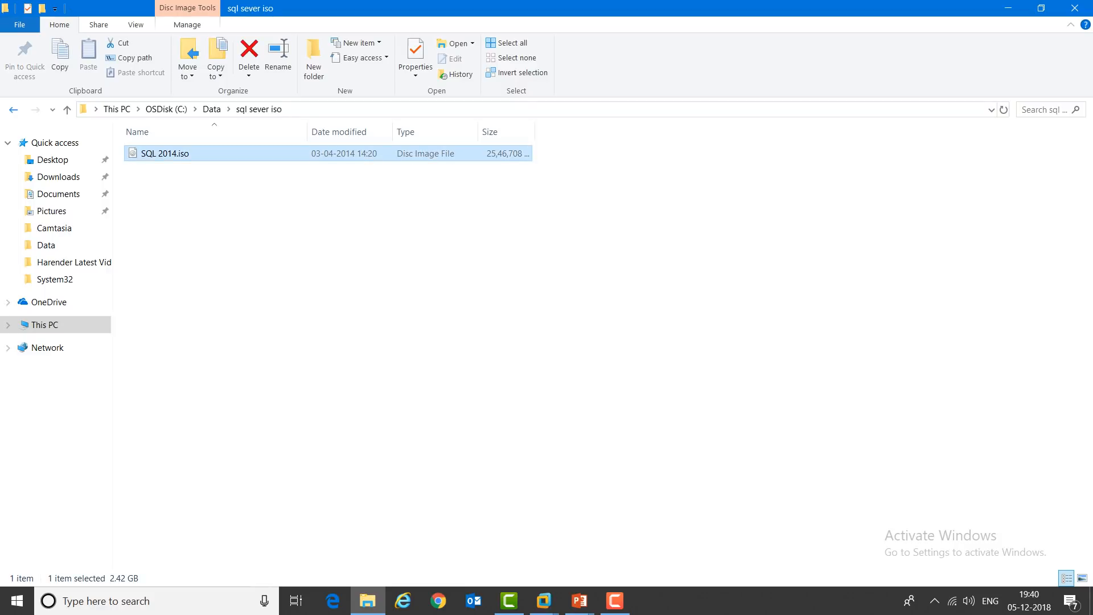
Step: Check the Windows Server disc image in the Server 2012 folder, then return to Data
left_click(13, 110)
double_click(165, 183)
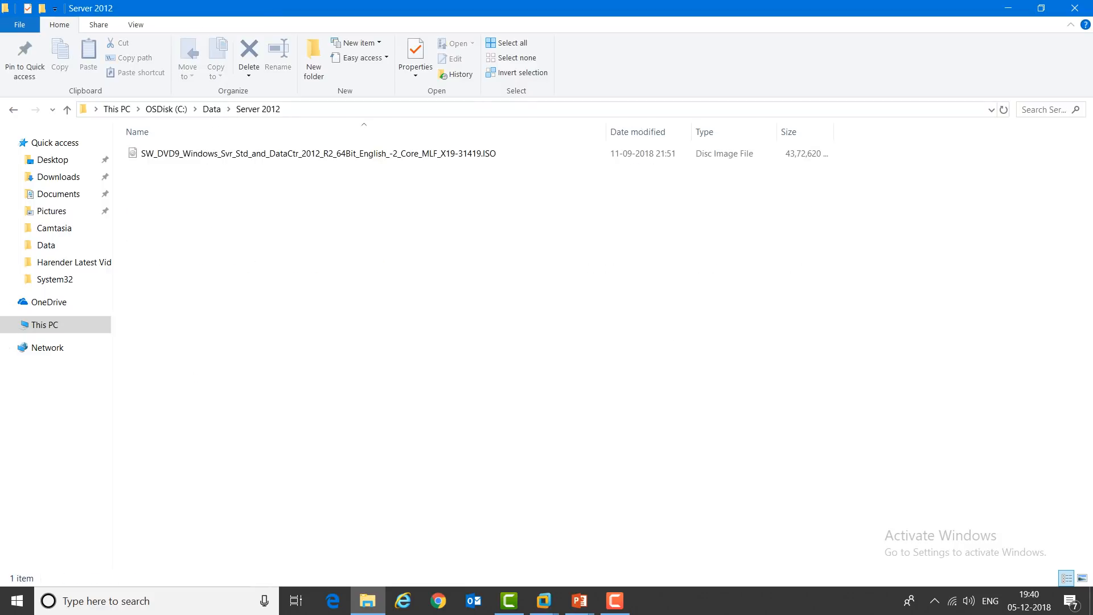
left_click(171, 154)
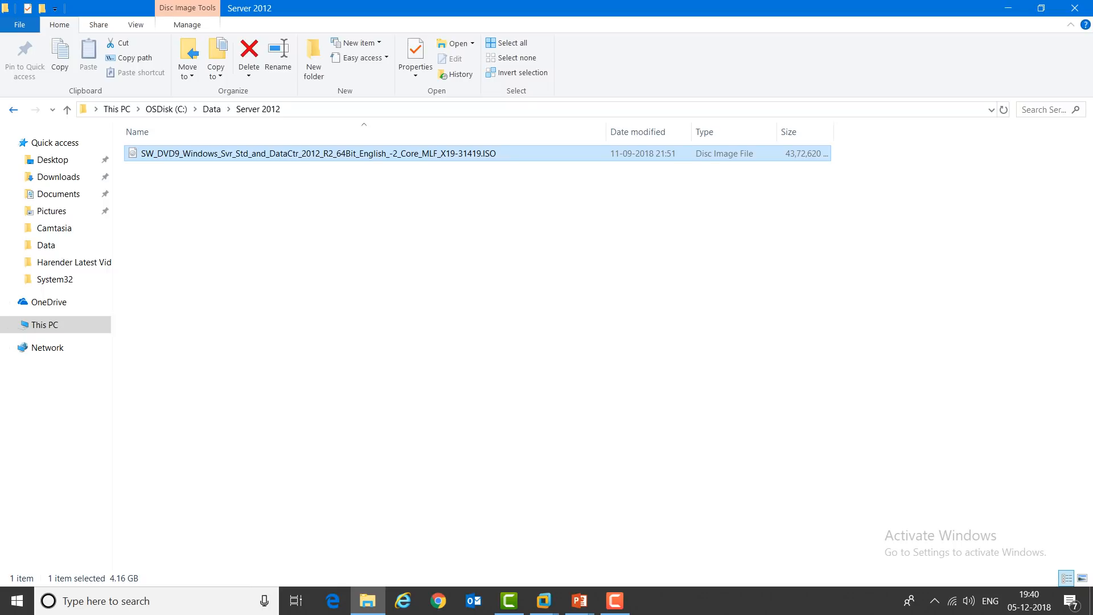
key("BackSpace")
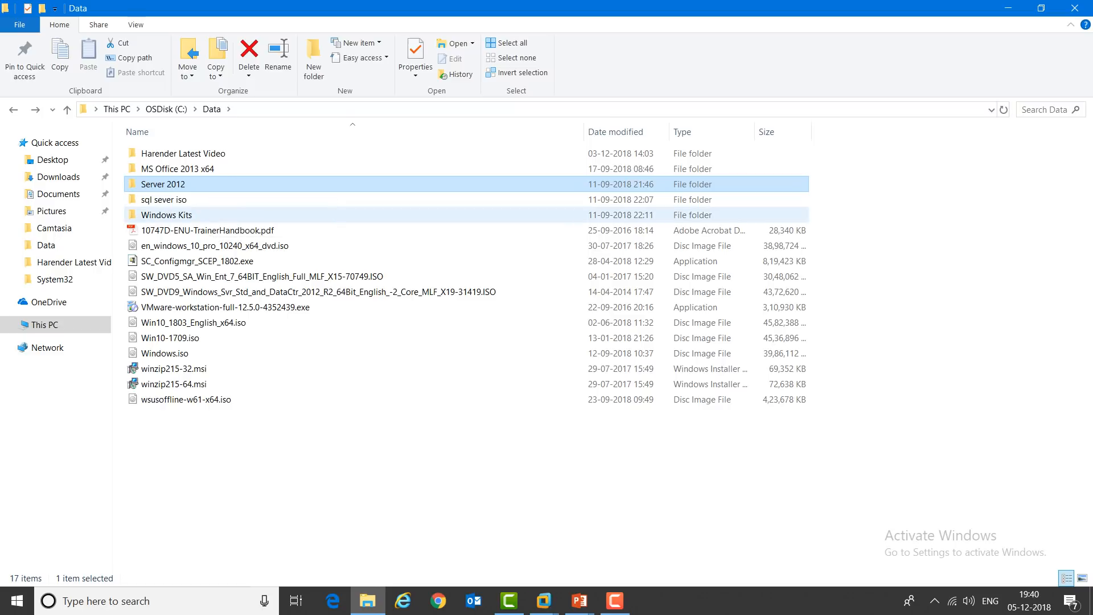
Step: Look inside Windows Kits > 10 > ADK, then inspect the SC_Configmgr_SCEP_1802.exe installer in Data
left_click(194, 216)
key("Return")
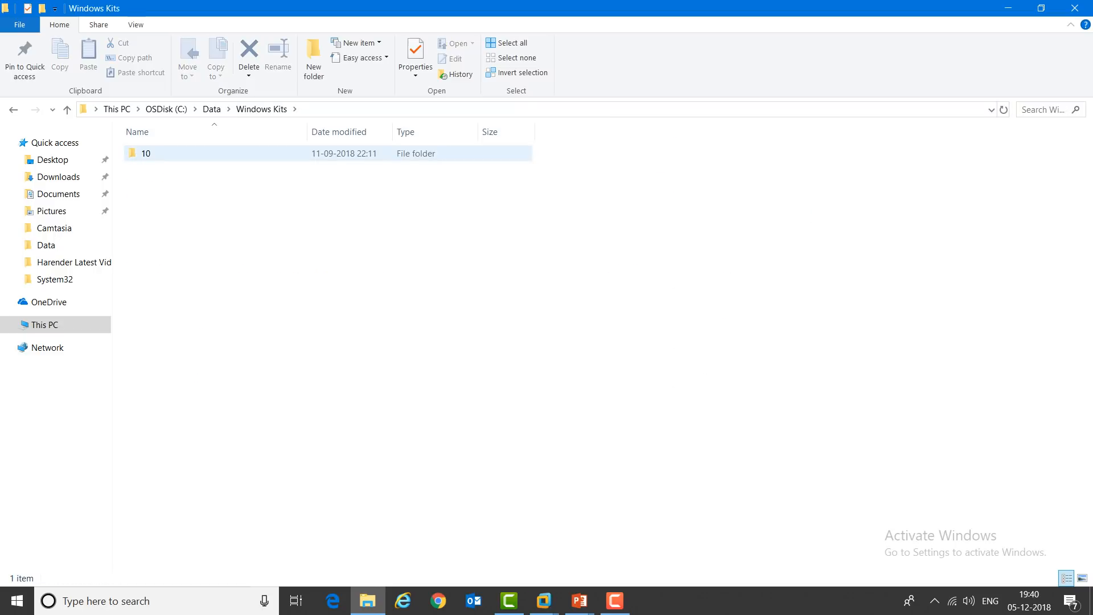
key("Return")
key("Return")
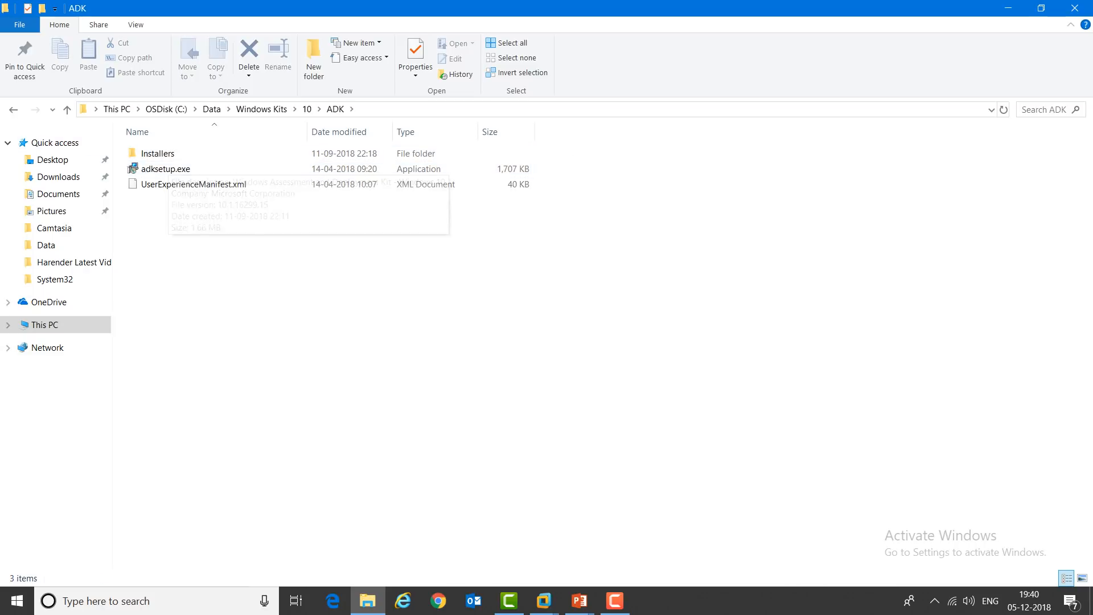
key("BackSpace")
key("BackSpace")
key("BackSpace")
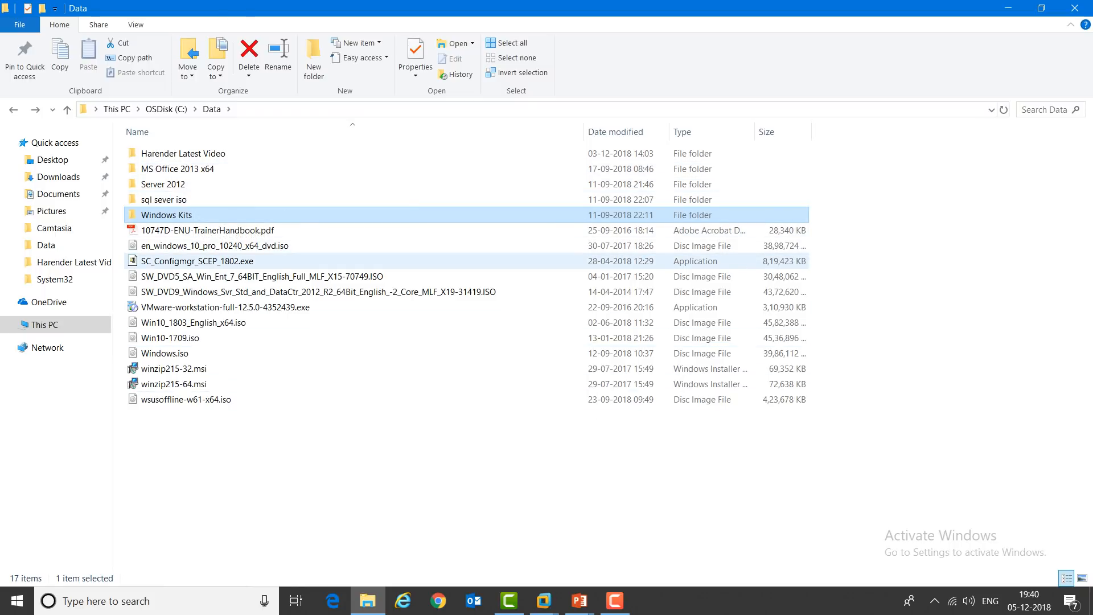
right_click(170, 261)
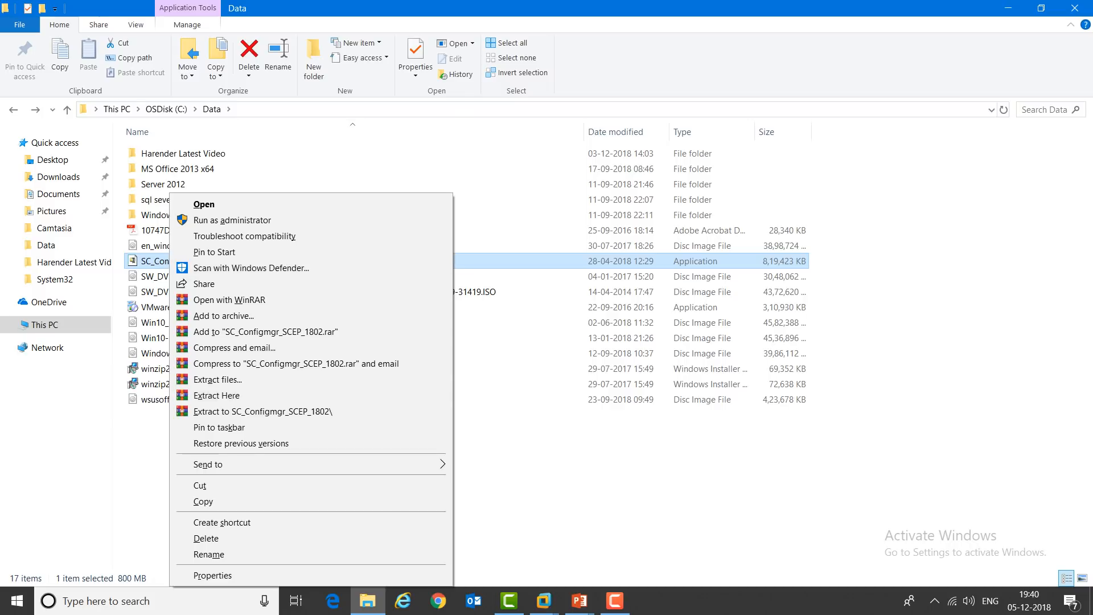
key("Escape")
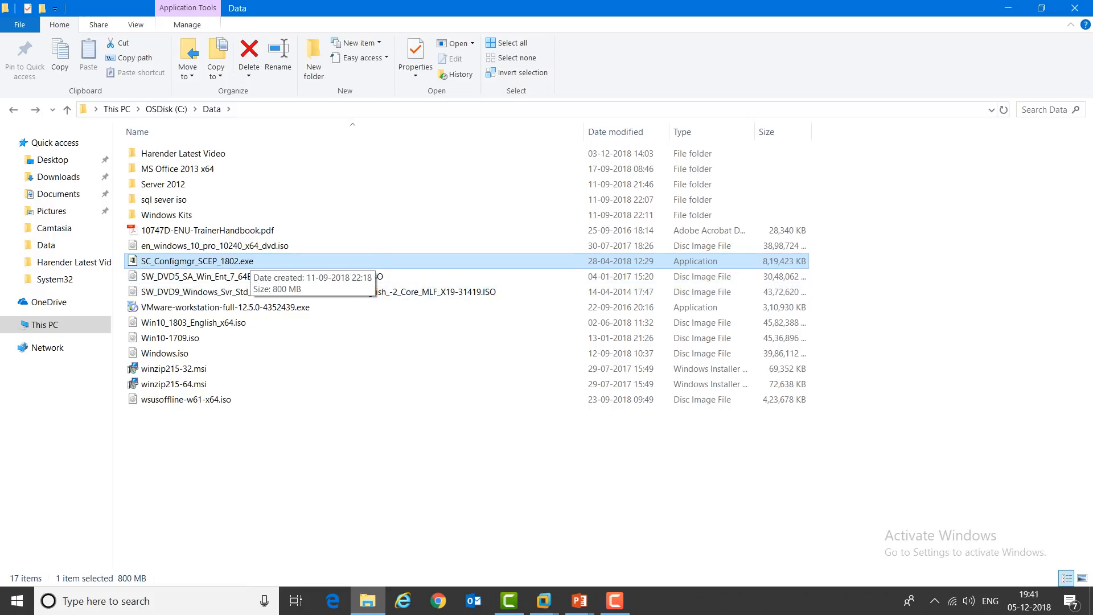
left_click(580, 601)
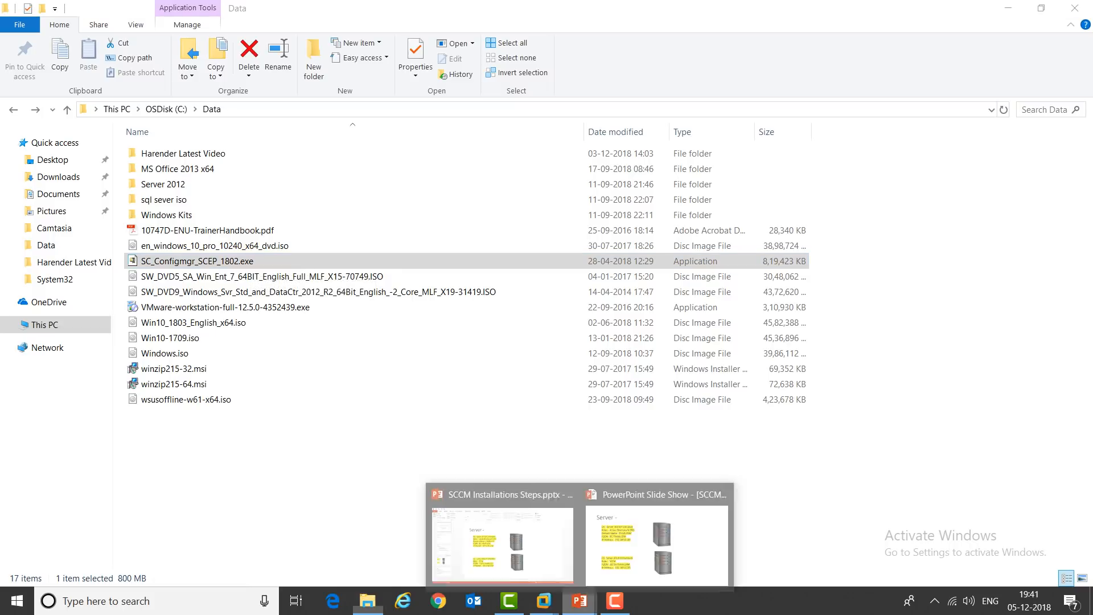
Step: Show the Download Links slide in the PowerPoint slide show, then switch to VMware Workstation
left_click(657, 544)
key("Right")
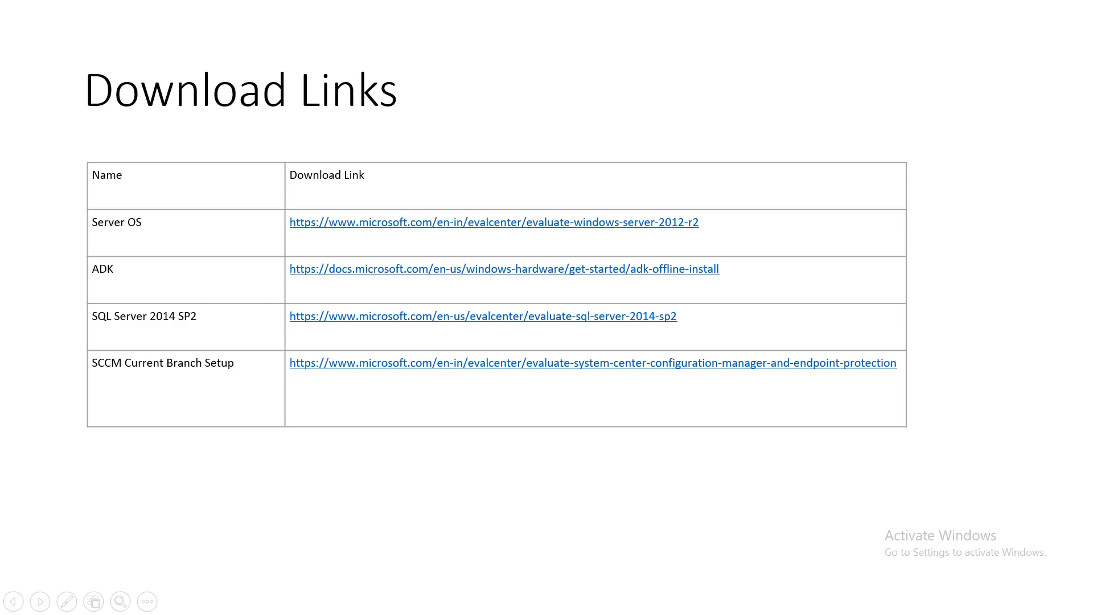
key("alt+Tab")
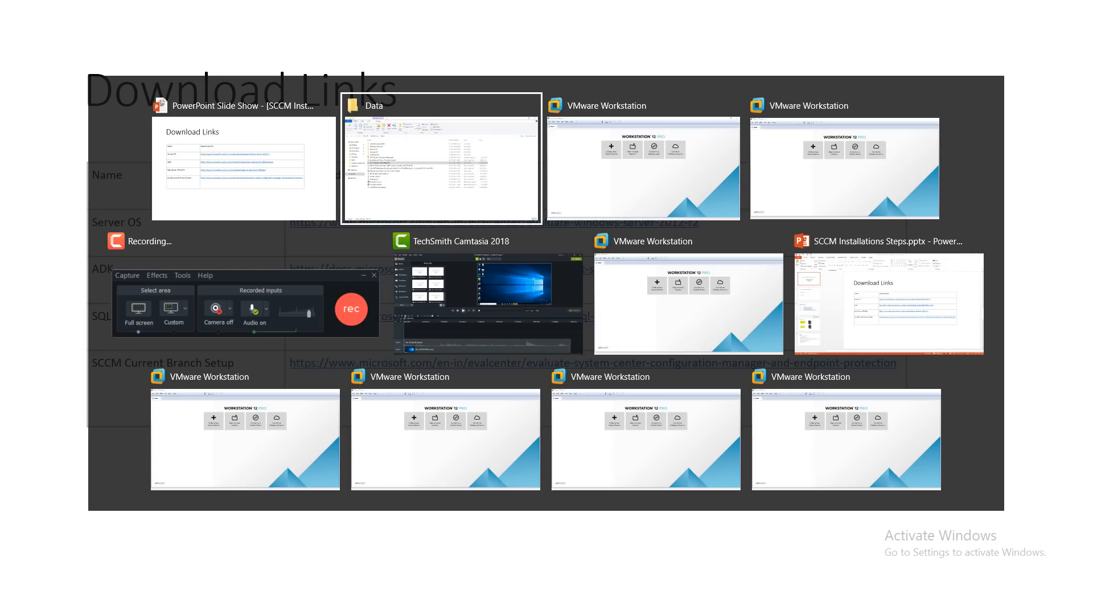
key("alt+Tab")
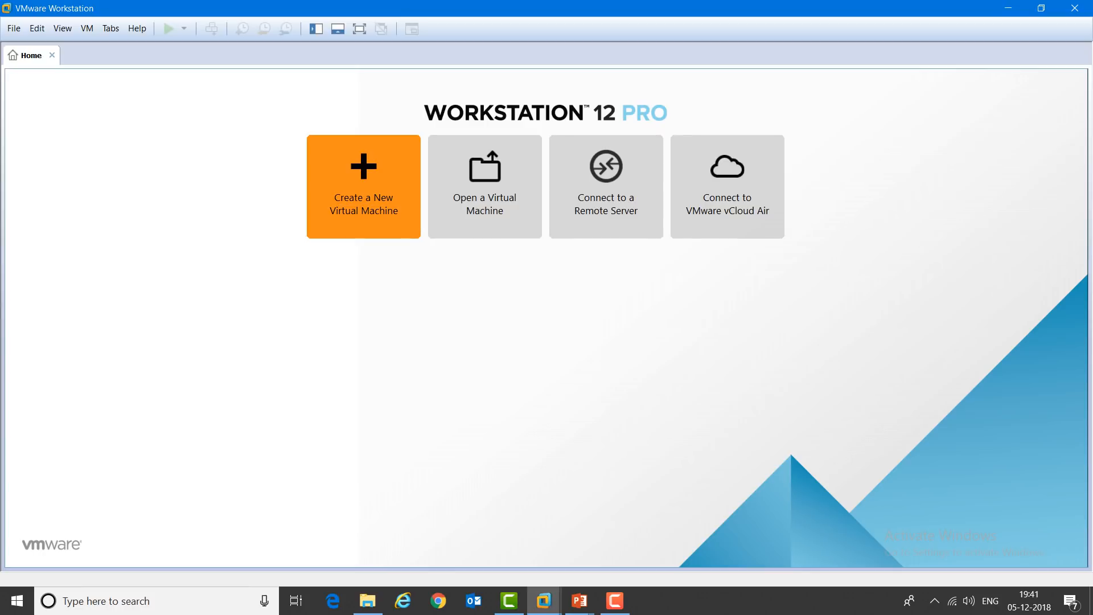
Step: Start a new Typical virtual machine that installs the OS from a disc image file
left_click(363, 187)
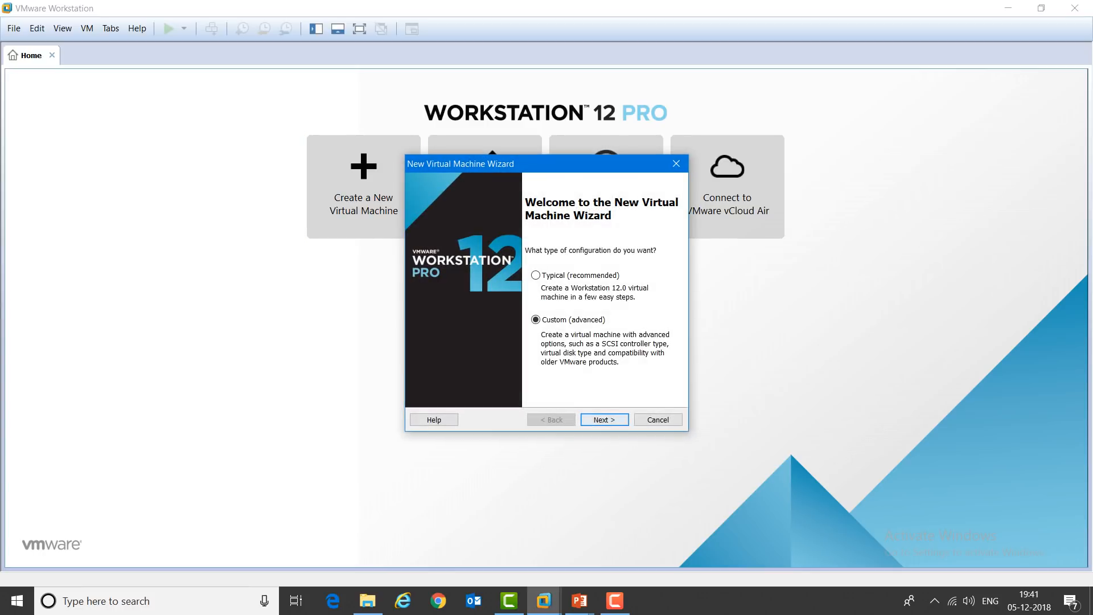
left_click(535, 275)
left_click(536, 319)
left_click(536, 275)
left_click(605, 420)
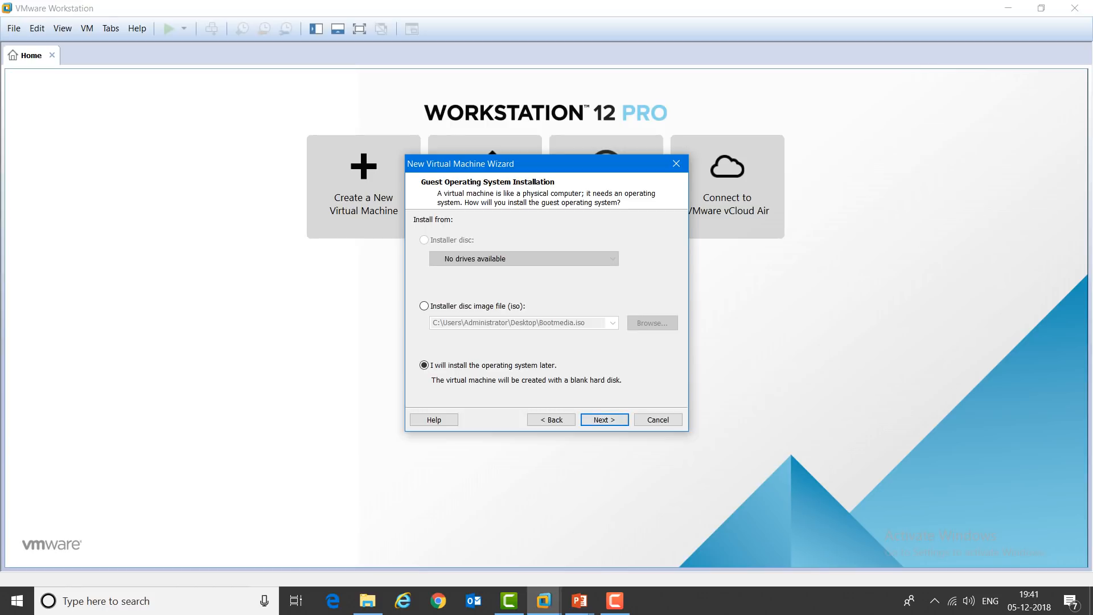
left_click(424, 306)
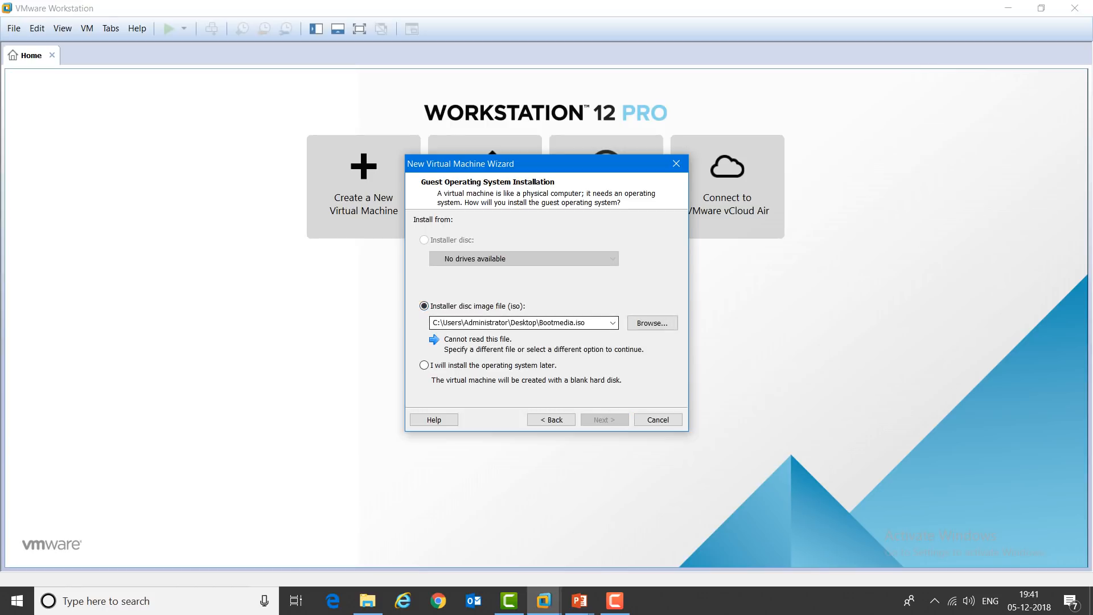
Step: Load the Windows Server 2012 R2 ISO from C:\Data and continue to Easy Install Information
left_click(653, 323)
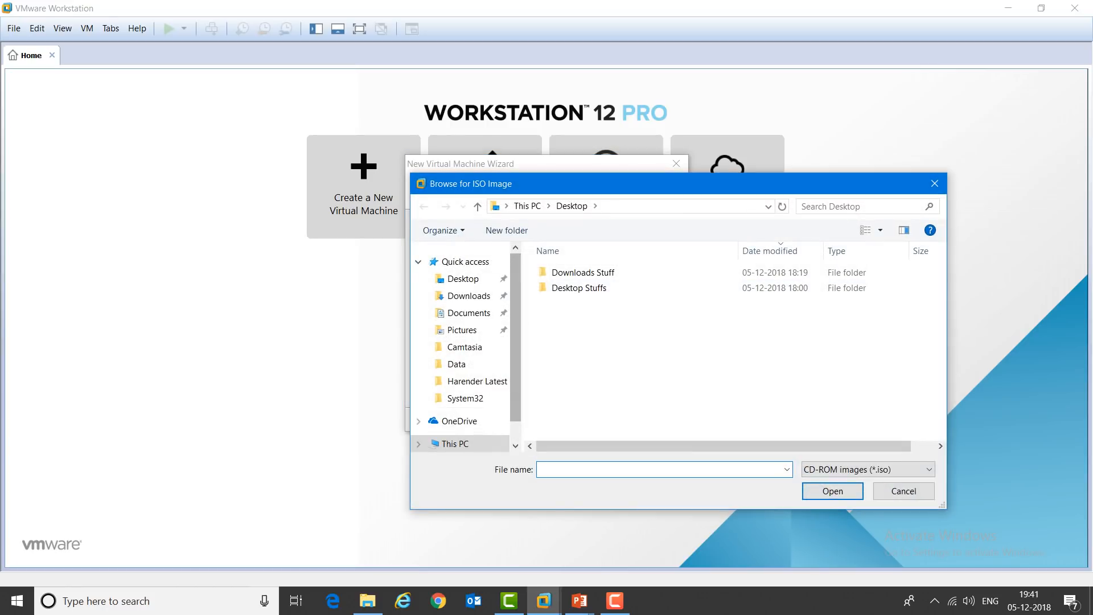
left_click(455, 444)
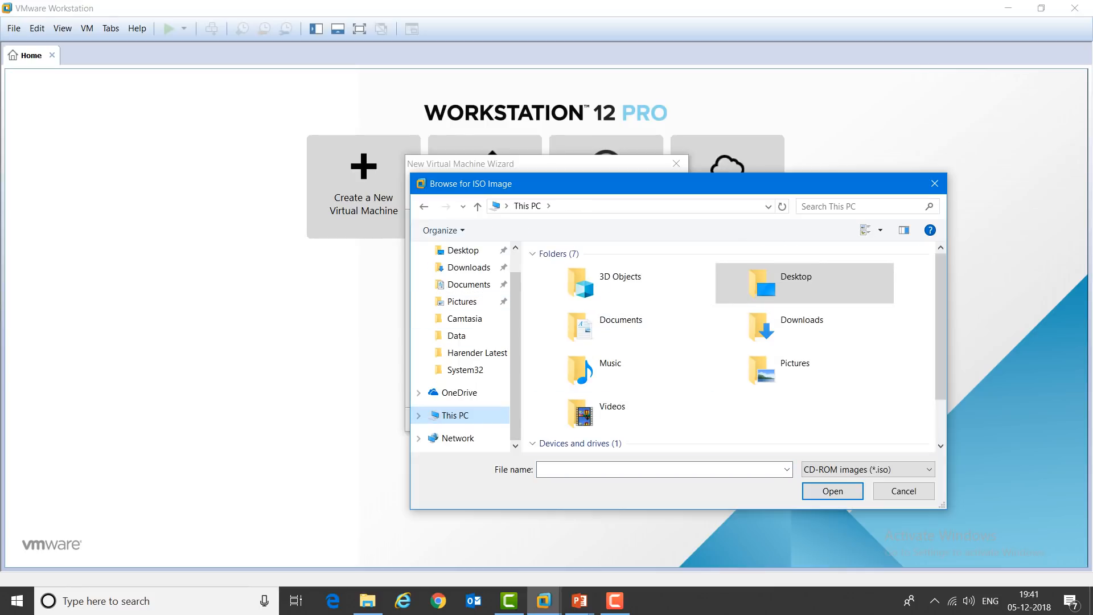
scroll(940, 341, "down", 1)
double_click(620, 424)
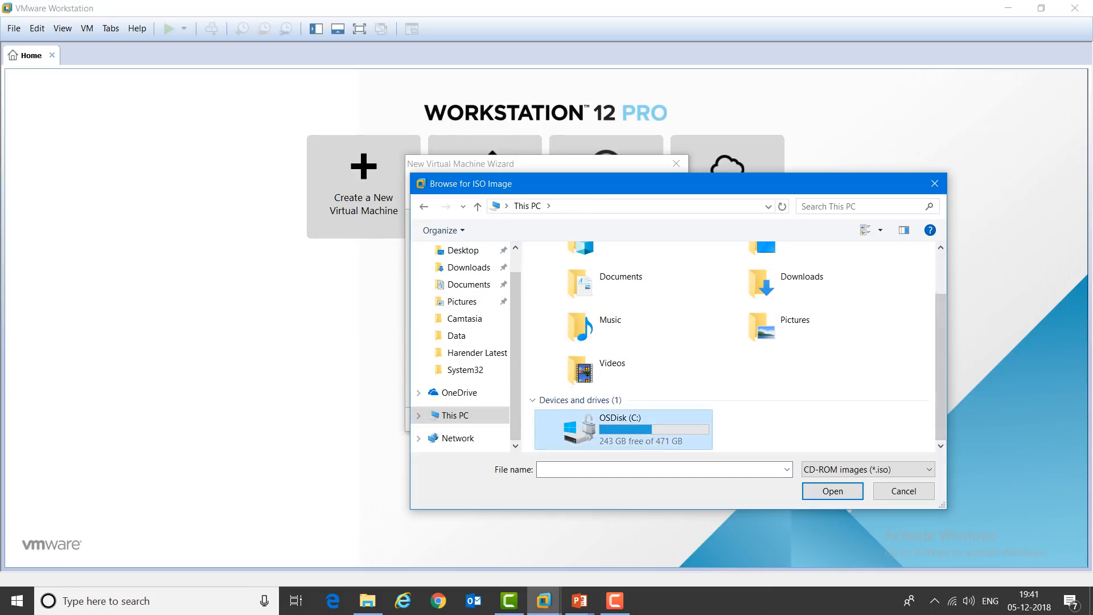
double_click(561, 272)
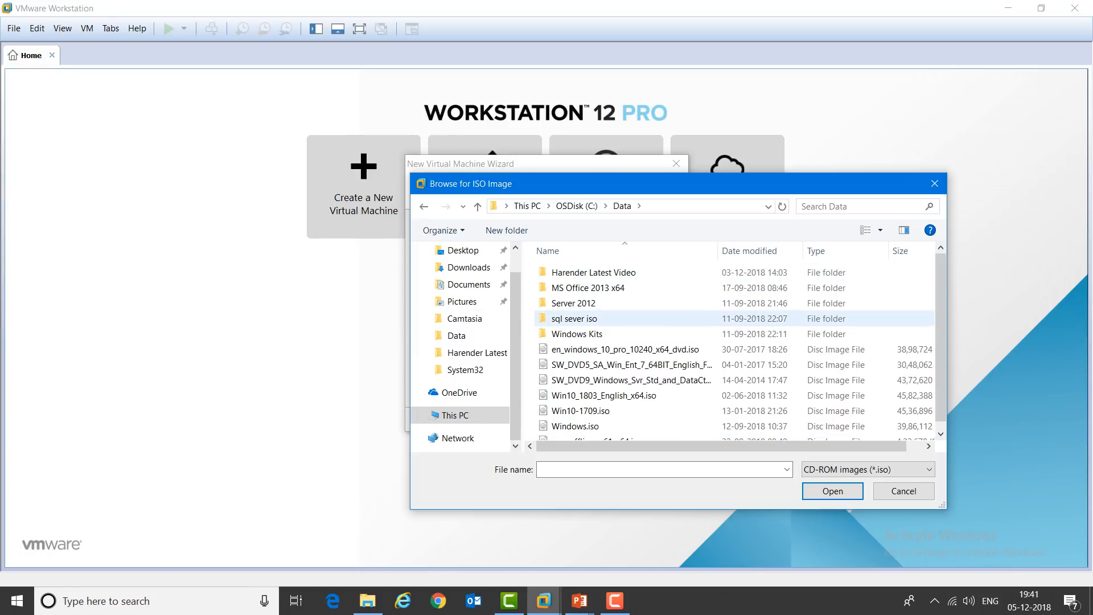
left_click(657, 378)
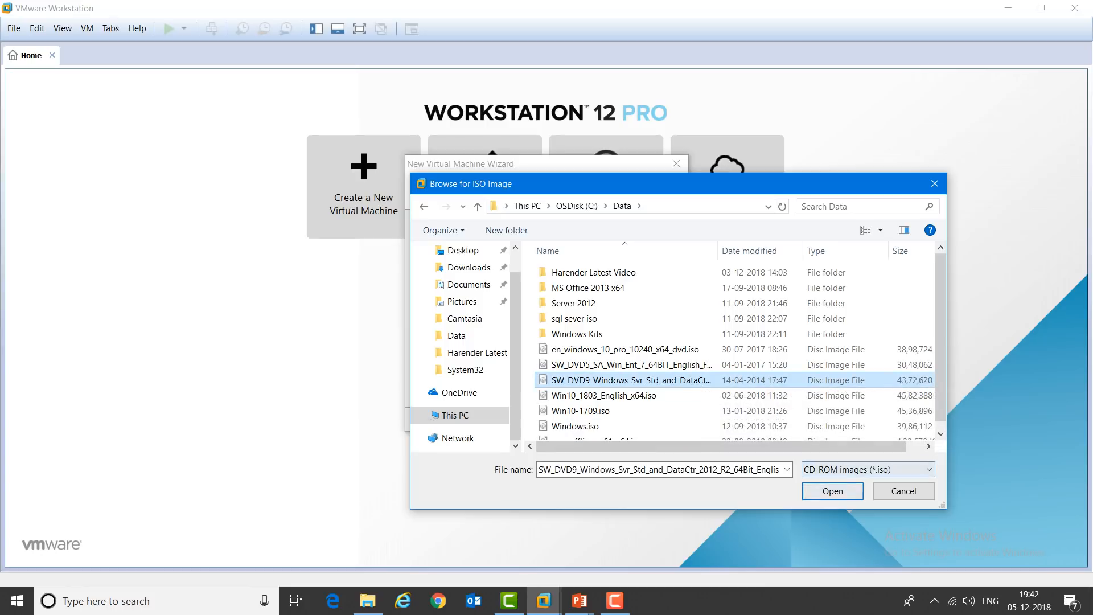
left_click(833, 491)
key("Return")
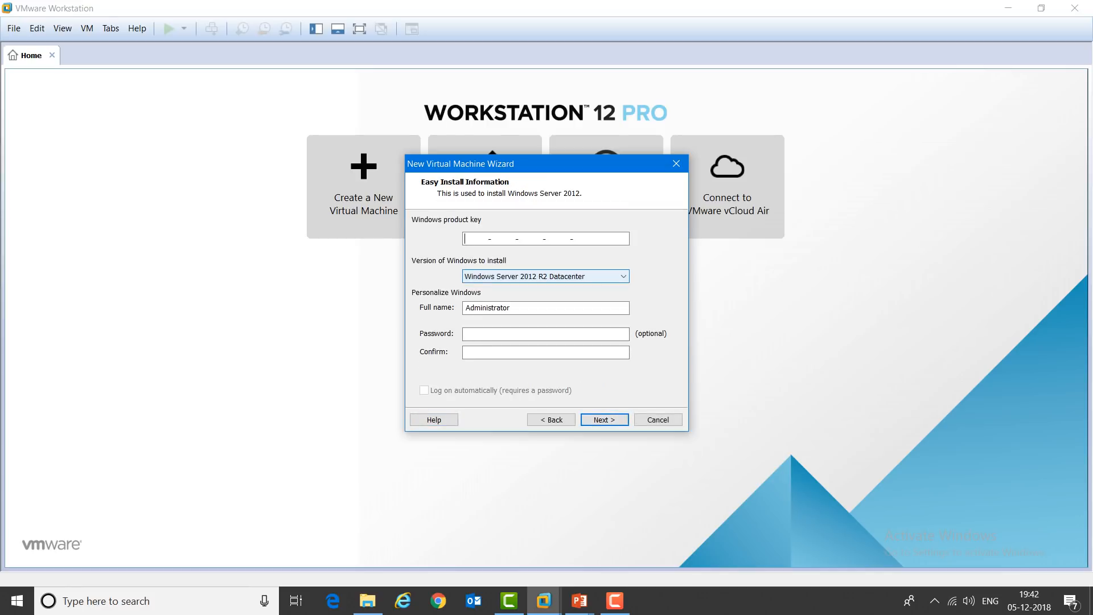
Step: Choose the Windows Server 2012 R2 Standard edition and enter and confirm the Administrator password
left_click(623, 277)
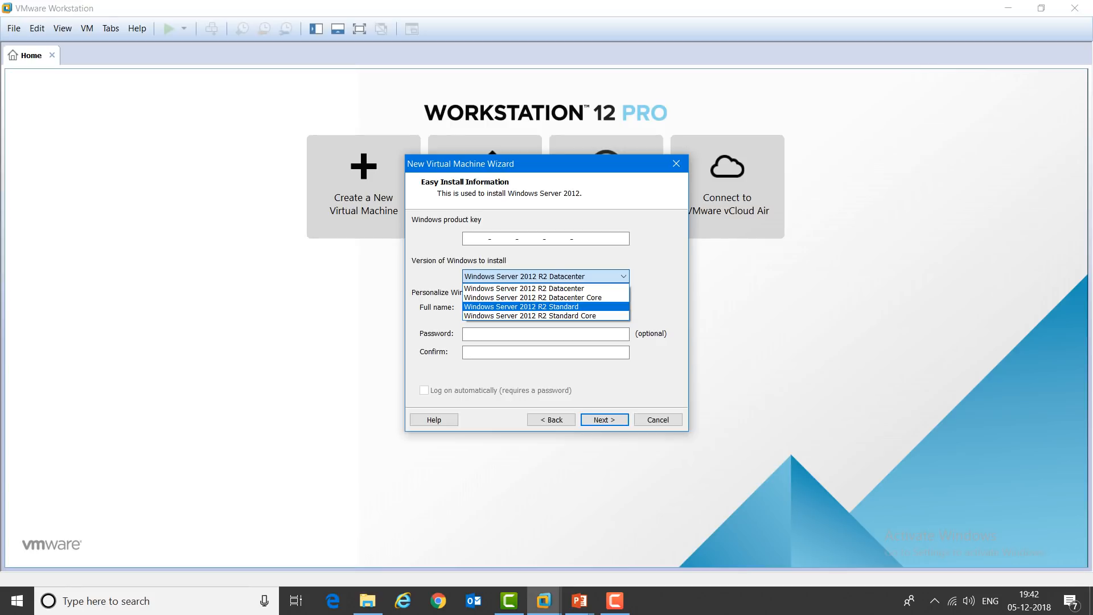
key("Return")
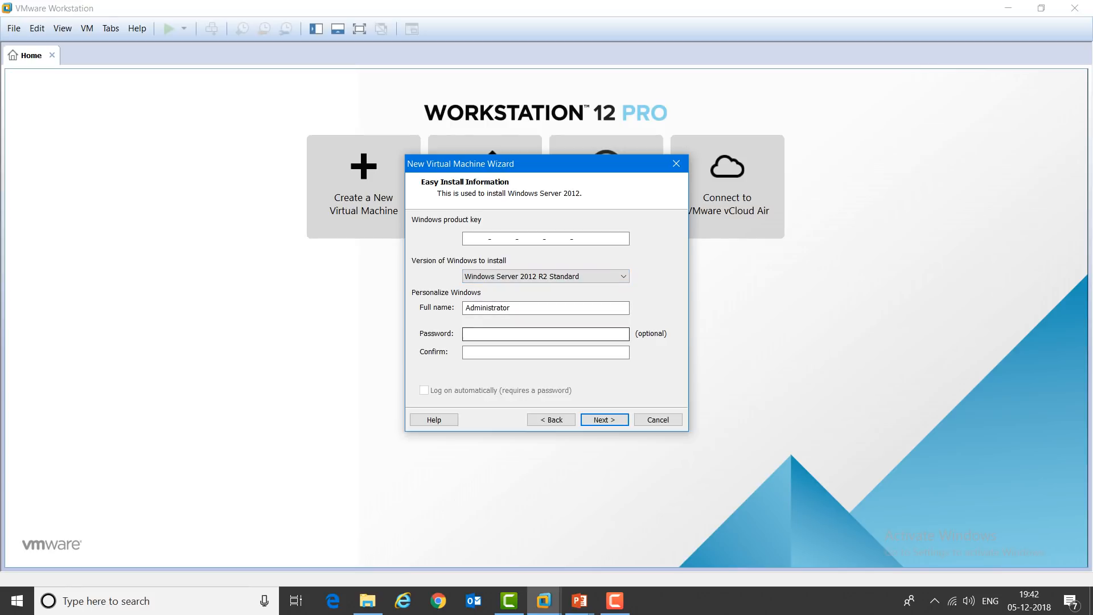
left_click(468, 338)
key("Caps_Lock")
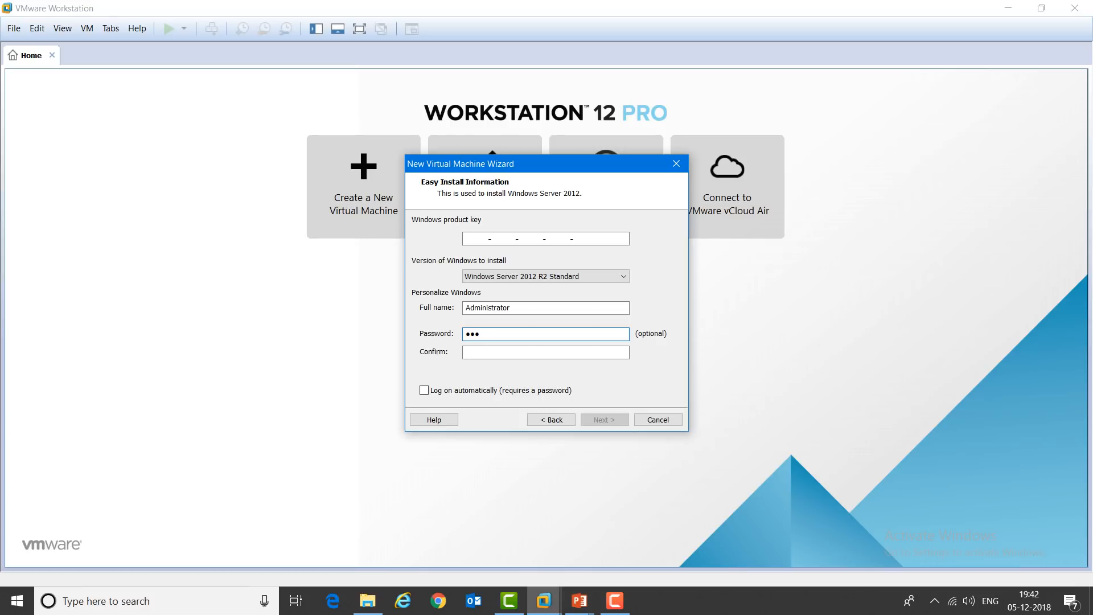
key("Tab")
type("1")
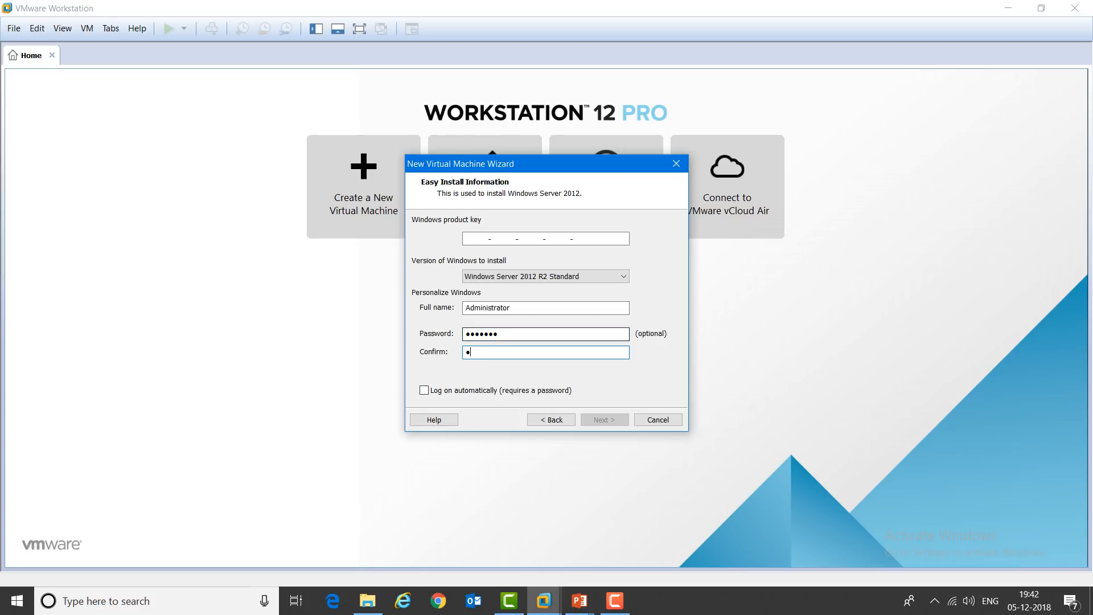
type("2")
key("BackSpace")
key("BackSpace")
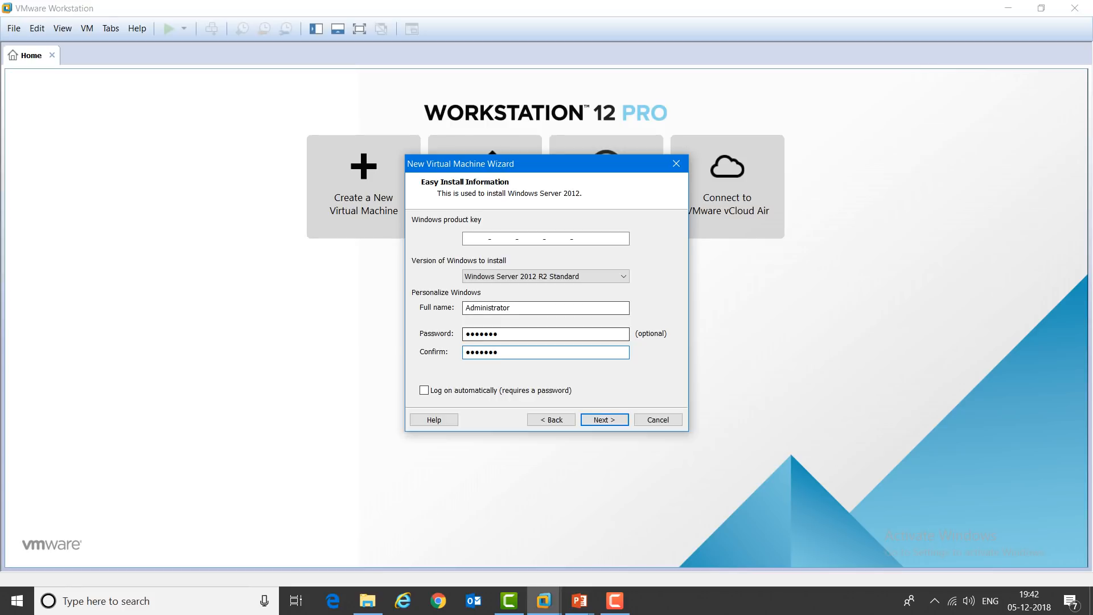
key("Return")
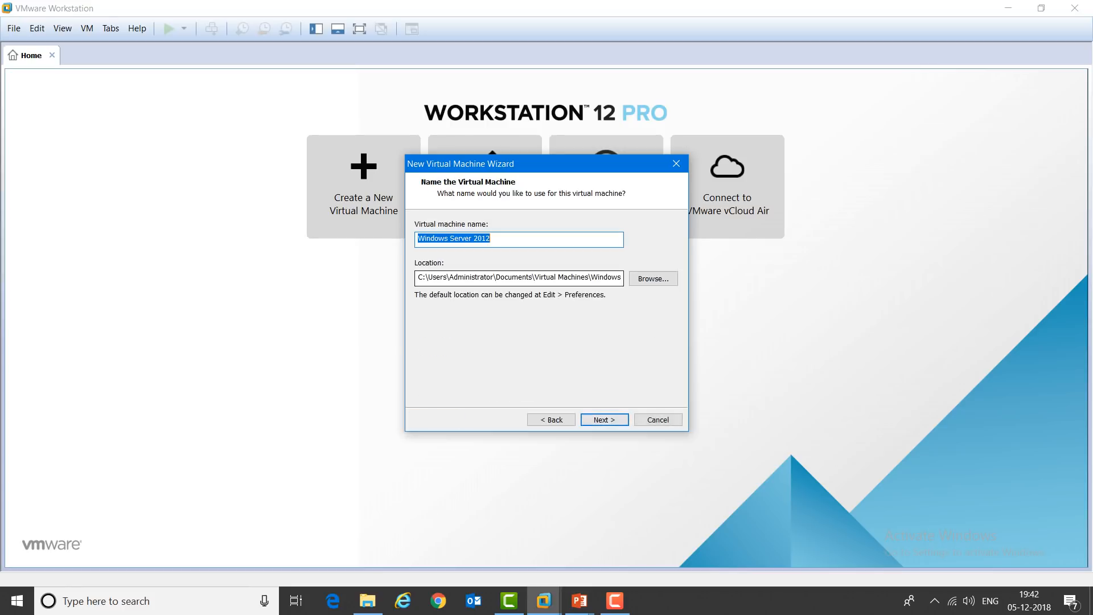
Step: Set the VM's location to the C:\ITHUB SCCM\AD folder
left_click(654, 278)
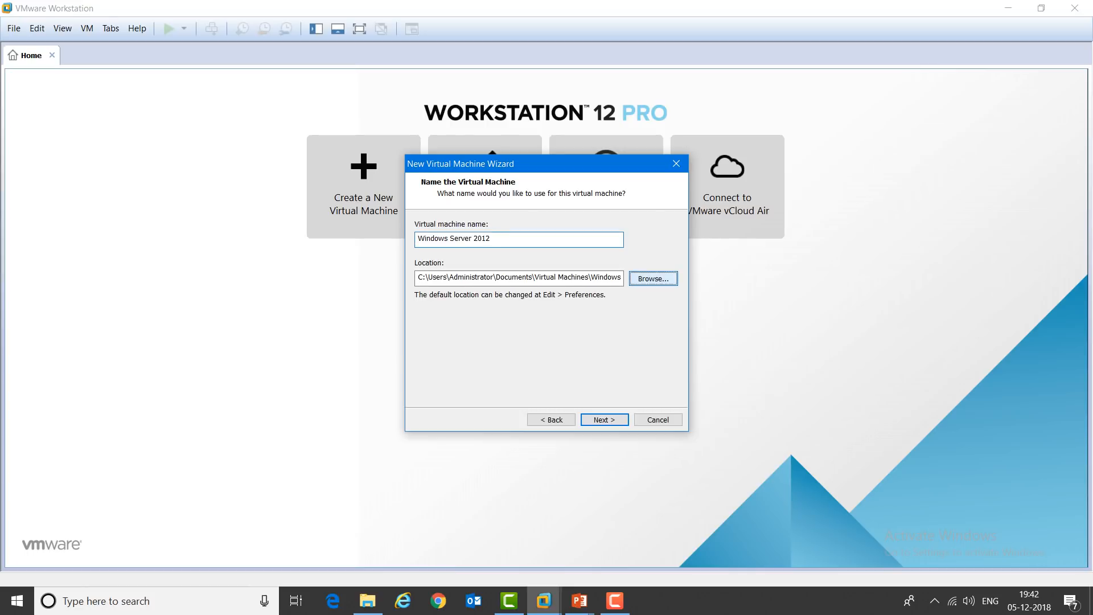
scroll(507, 290, "down", 5)
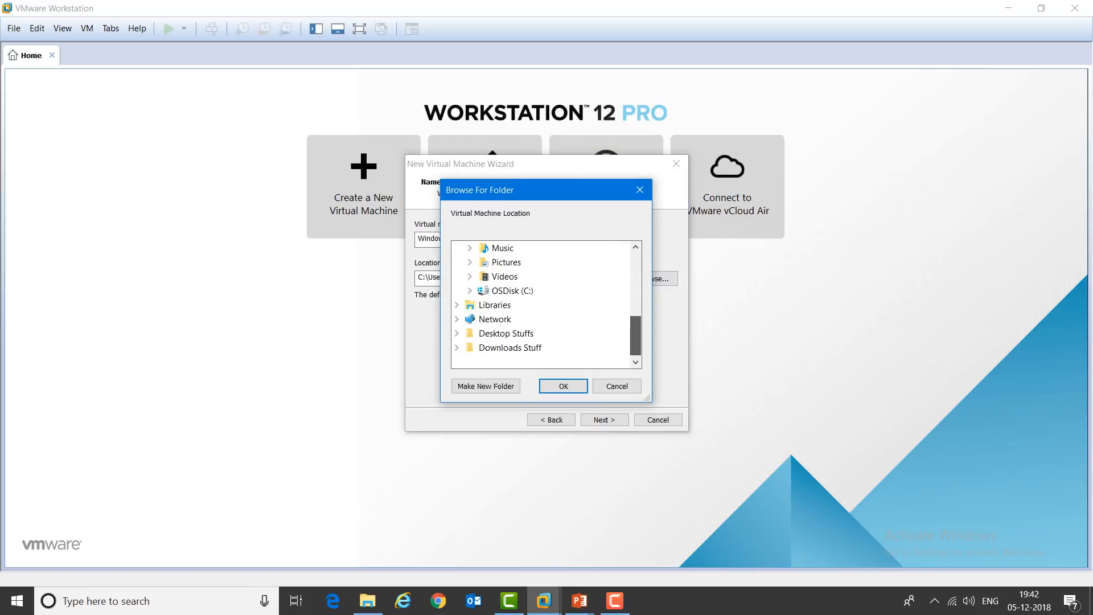
left_click(507, 290)
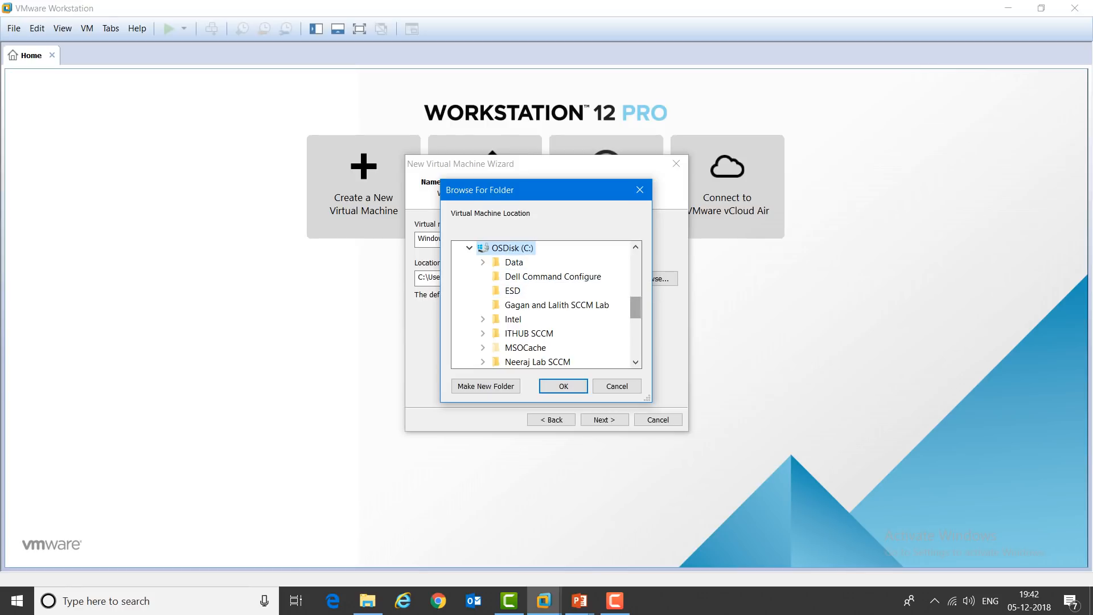
scroll(512, 280, "down", 4)
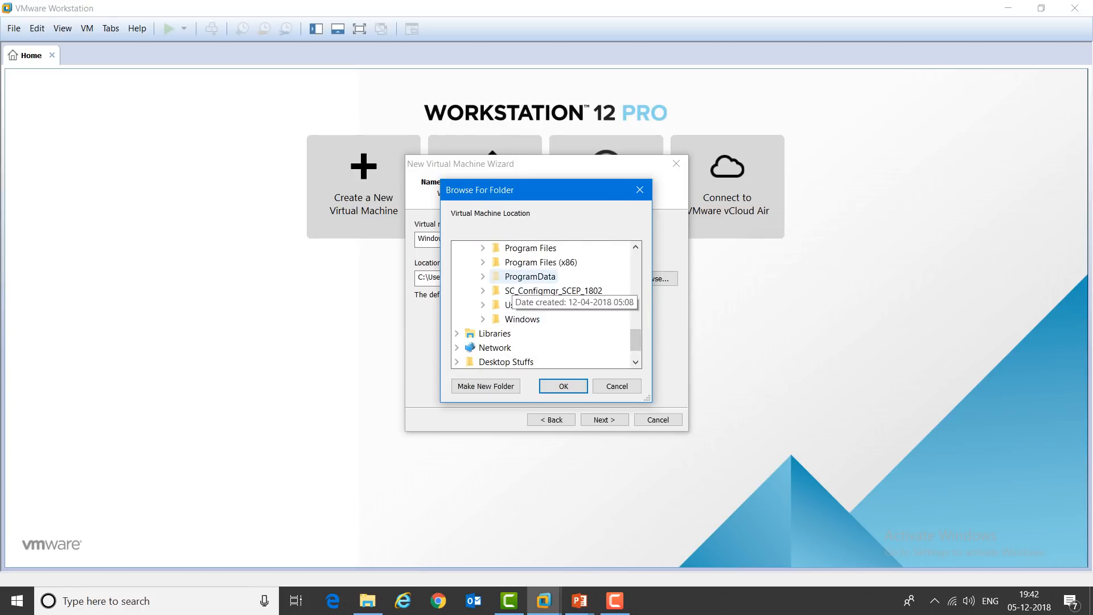
left_click_drag(636, 340, 635, 320)
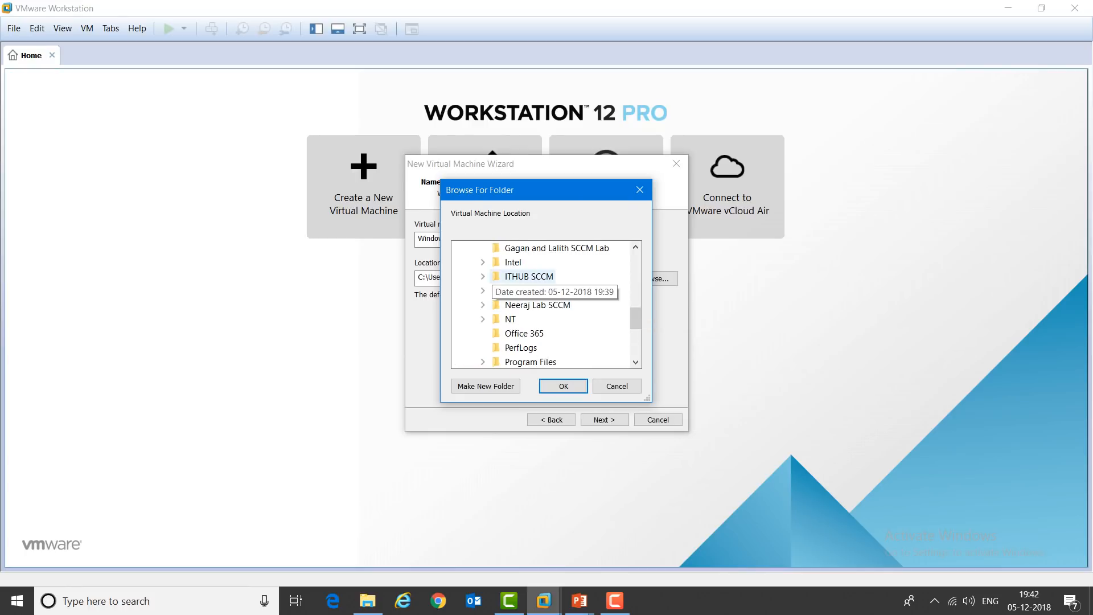
double_click(529, 276)
left_click(524, 291)
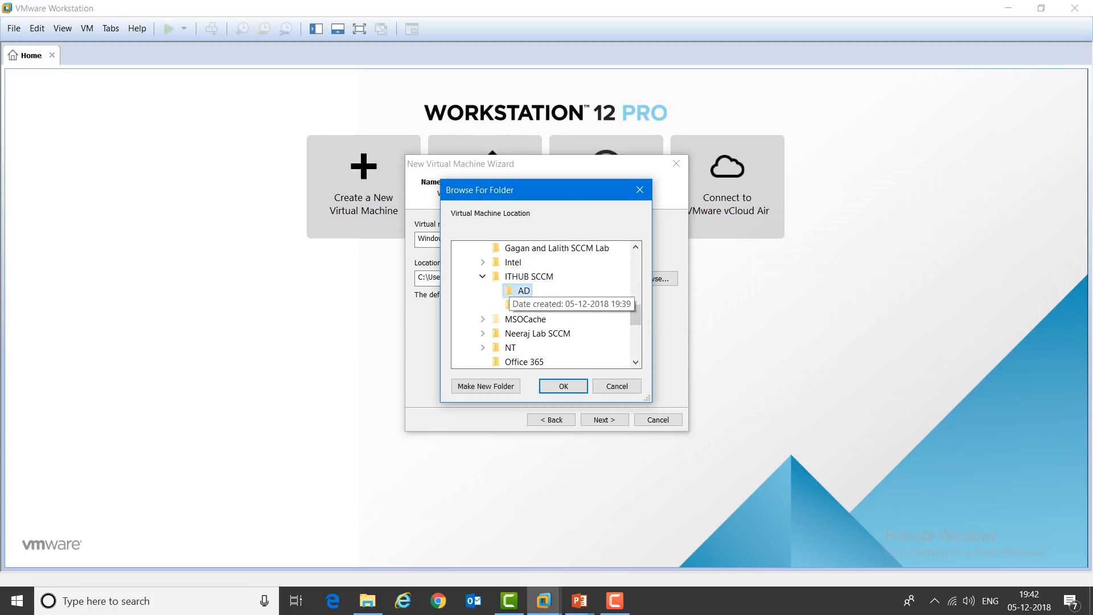
left_click(564, 386)
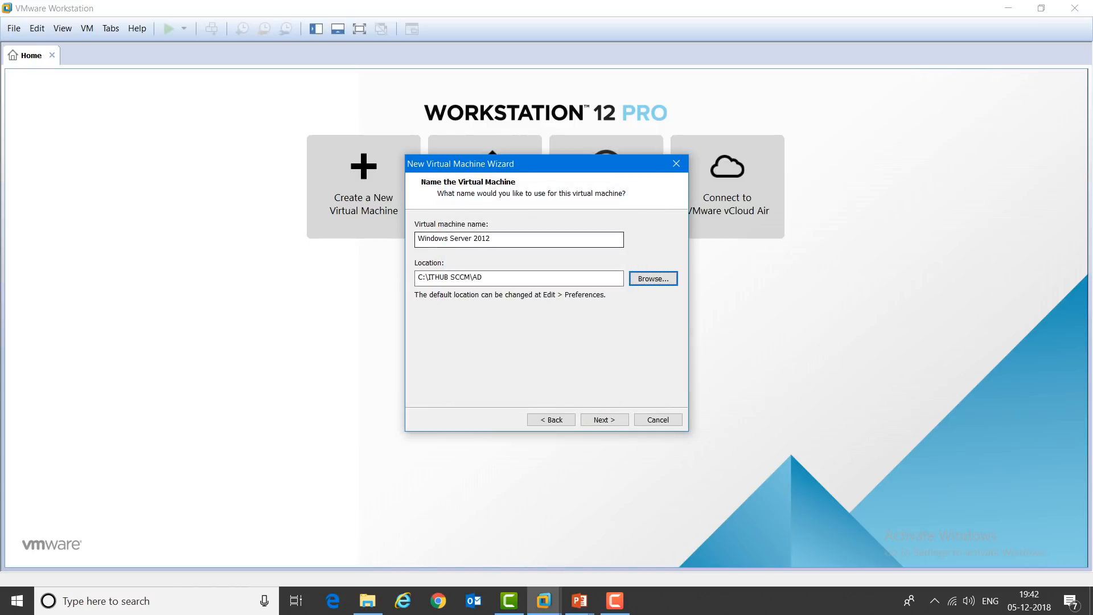
Step: Rename the virtual machine to 'Active Directory - ITHUB' and continue
left_click(501, 239)
key("ctrl+a")
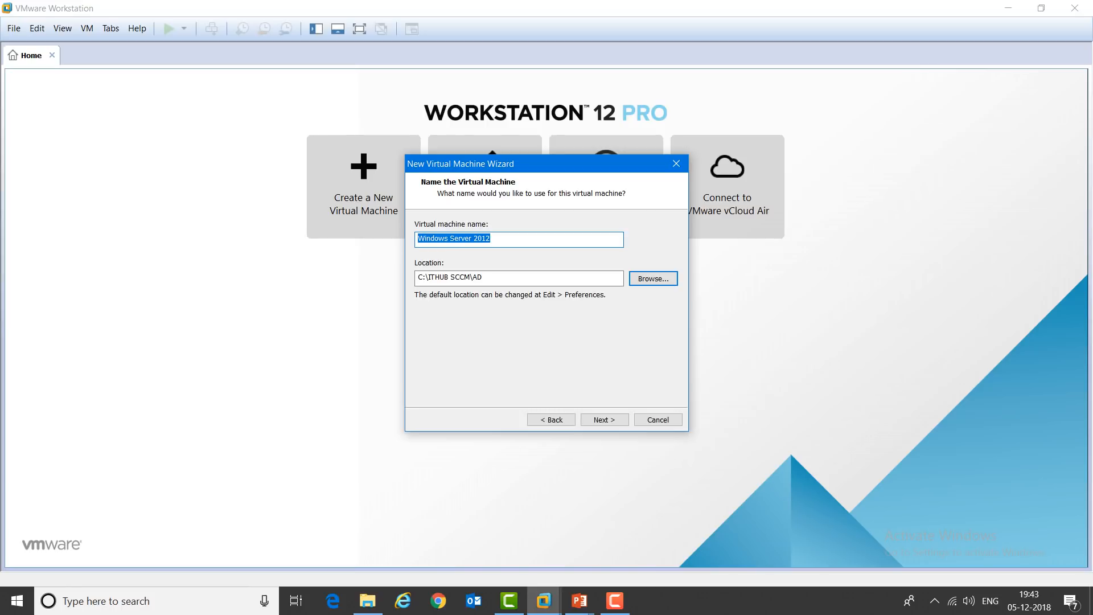
type("Acti")
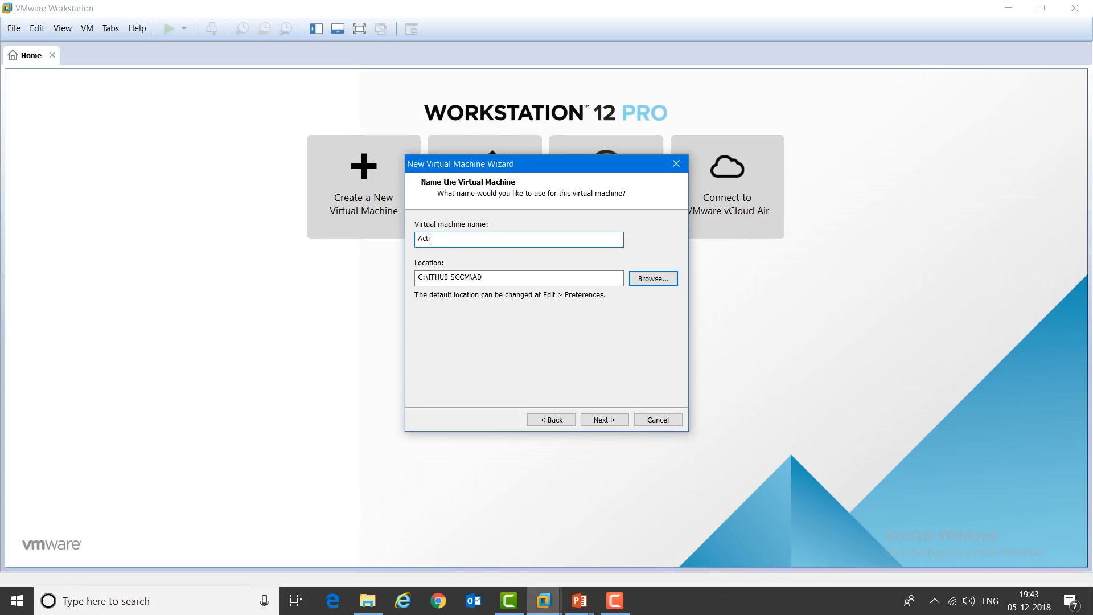
type("ve Directory - ITHU")
key("BackSpace")
type("HUB")
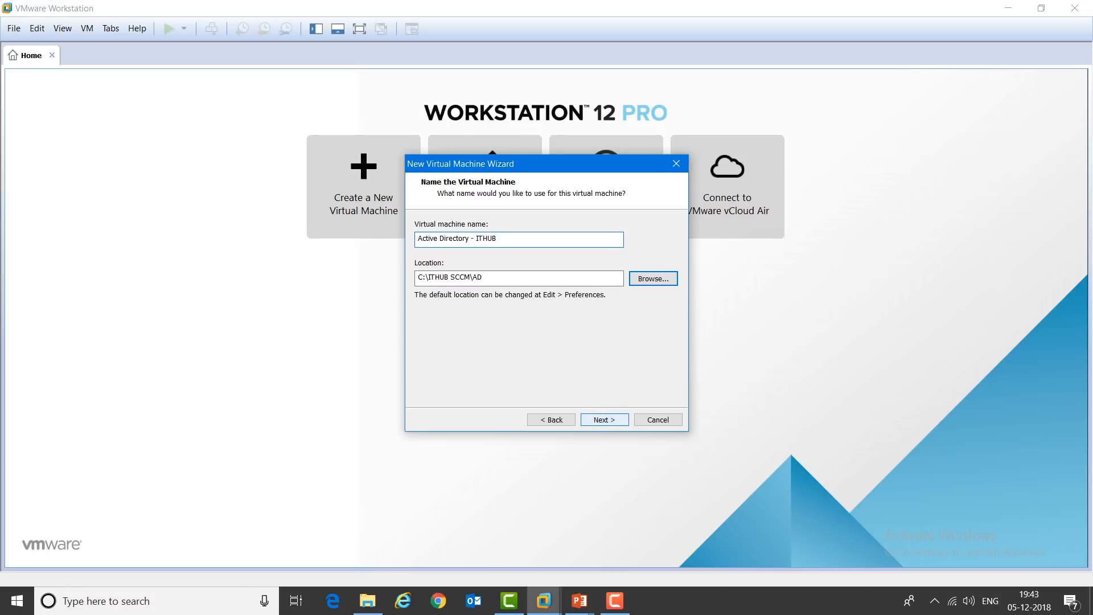
key("Return")
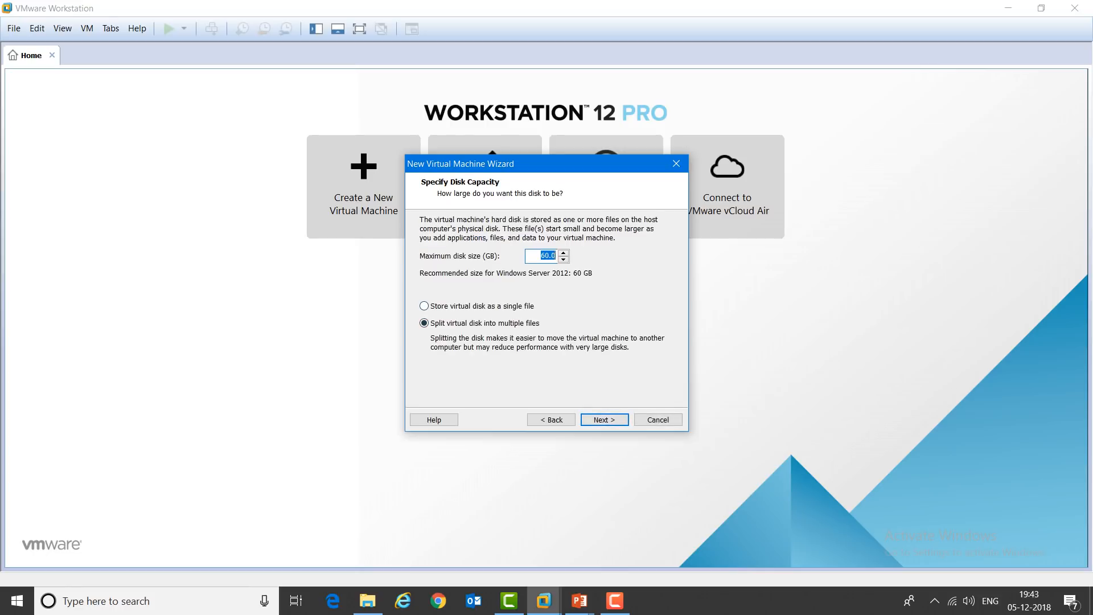
Step: Keep the 60.0 GB disk stored as a single file and reach the Ready to Create summary
left_click(425, 306)
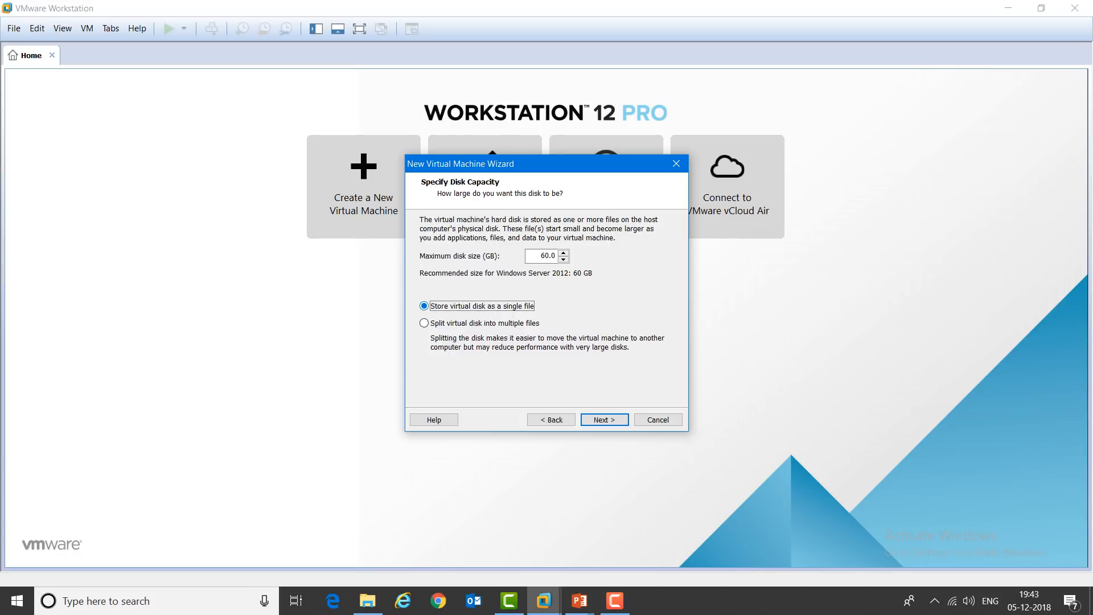
double_click(547, 256)
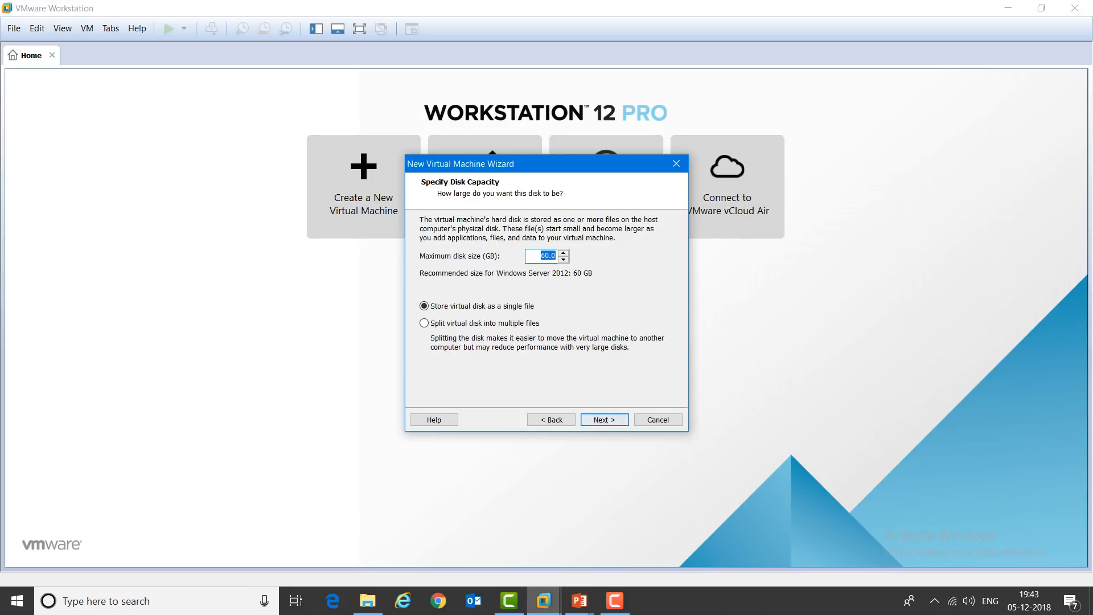
key("Return")
left_click(464, 359)
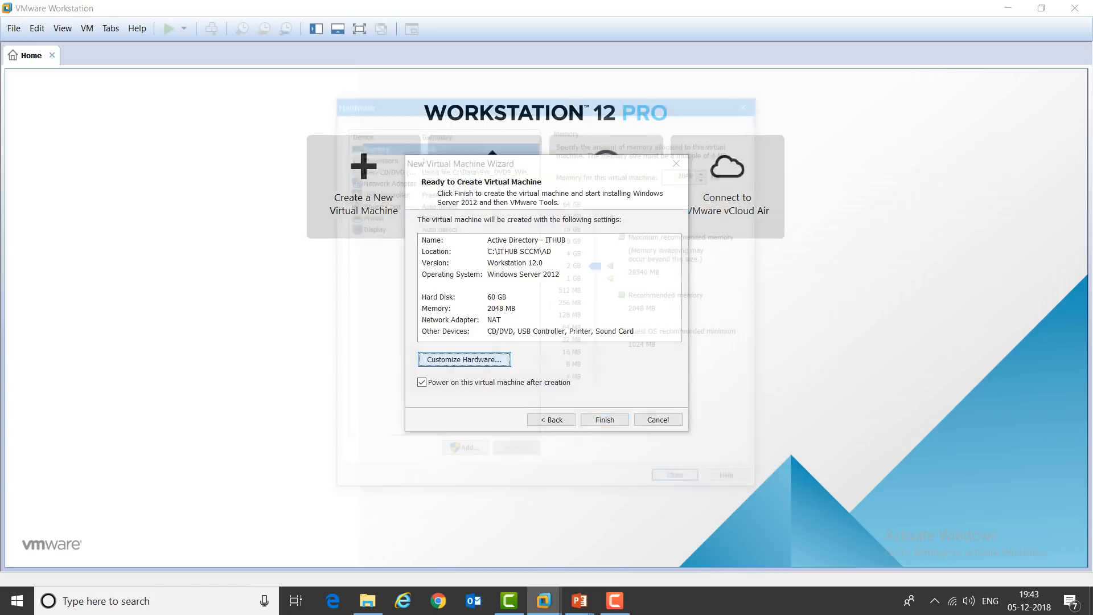
Step: Switch the VM's network adapter from NAT to Bridged in the hardware settings
left_click(385, 180)
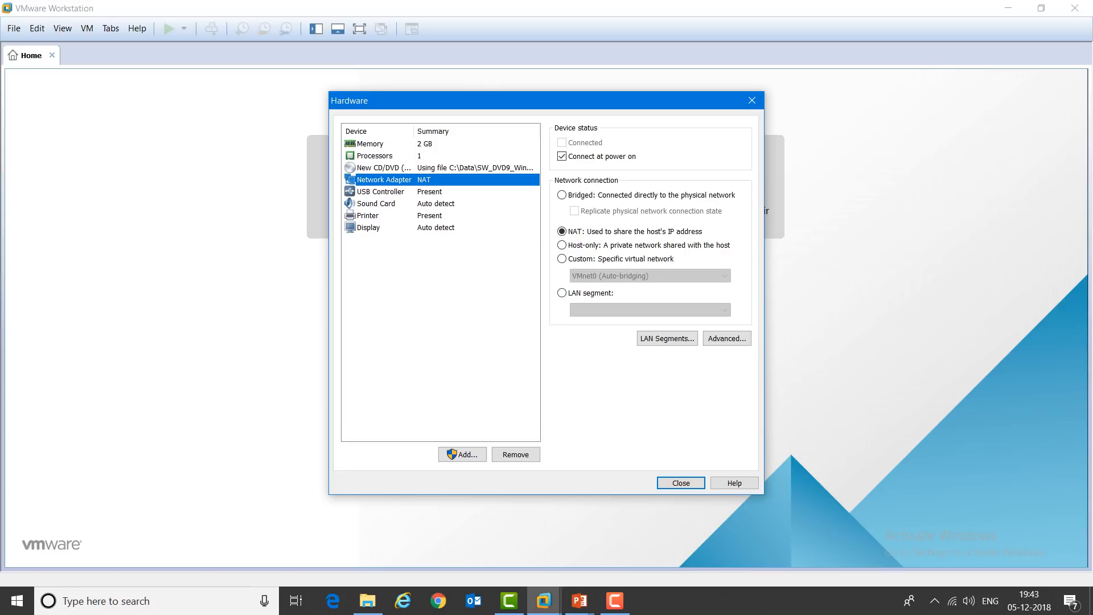
left_click(563, 196)
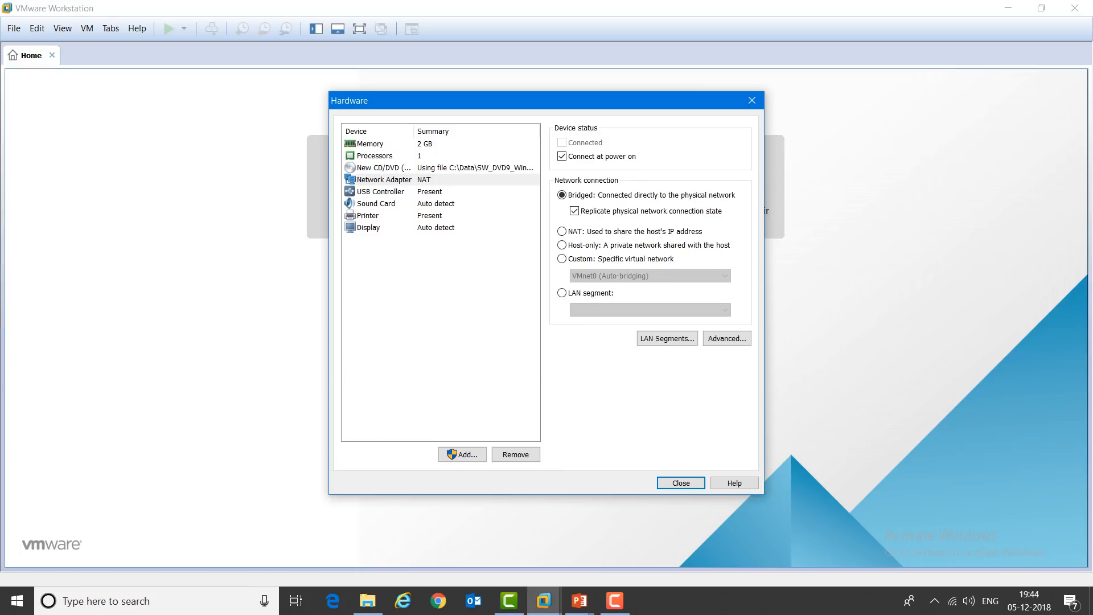
left_click_drag(547, 101, 553, 78)
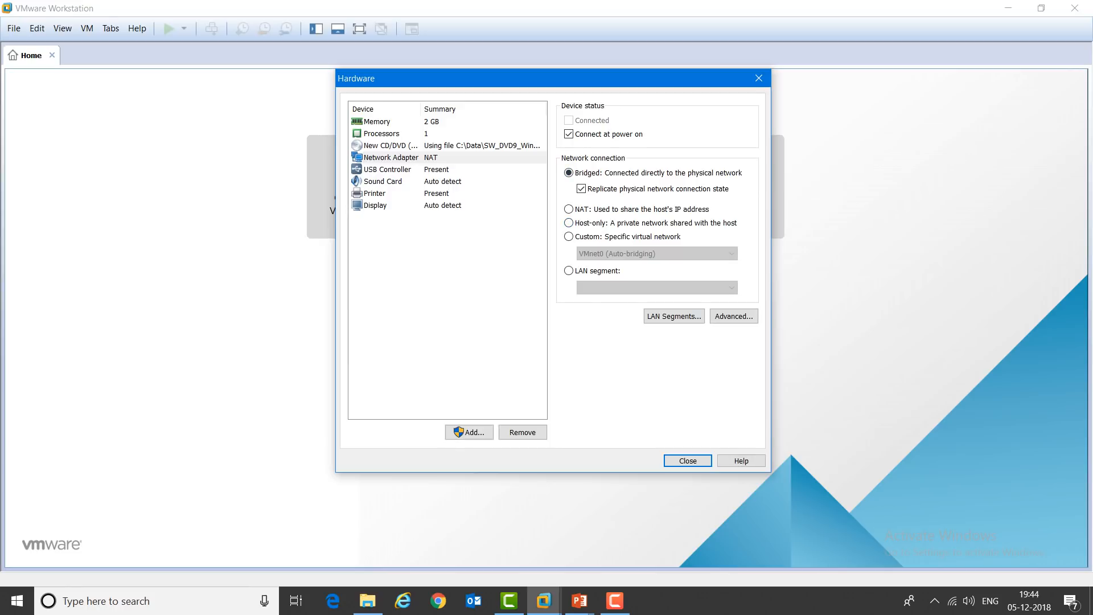
left_click(688, 461)
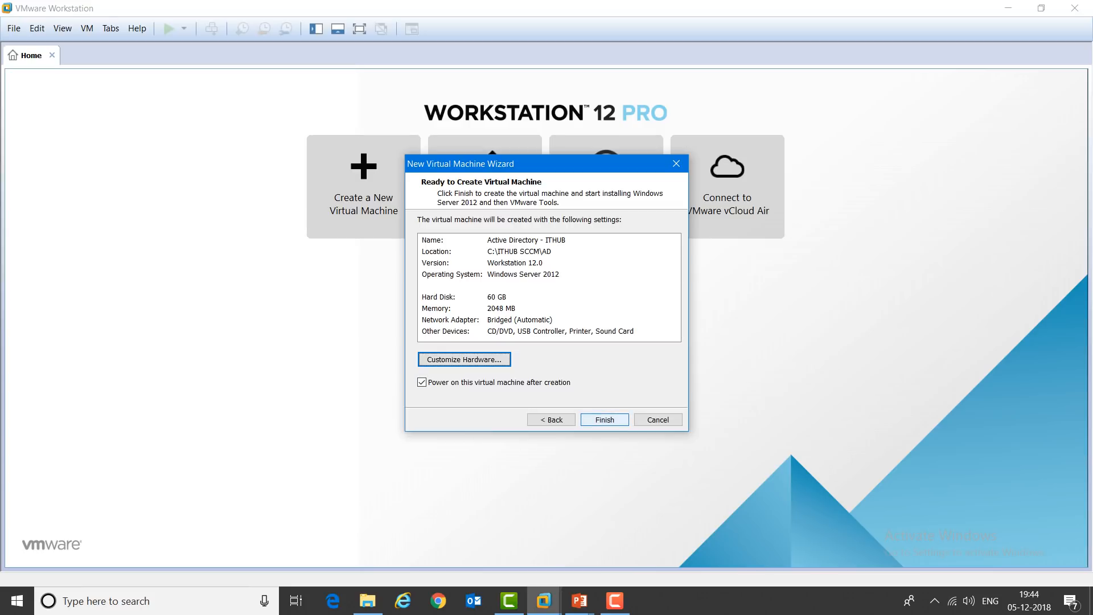
Step: Finish the wizard so Active Directory - ITHUB powers on and Windows Server Setup starts
left_click(605, 419)
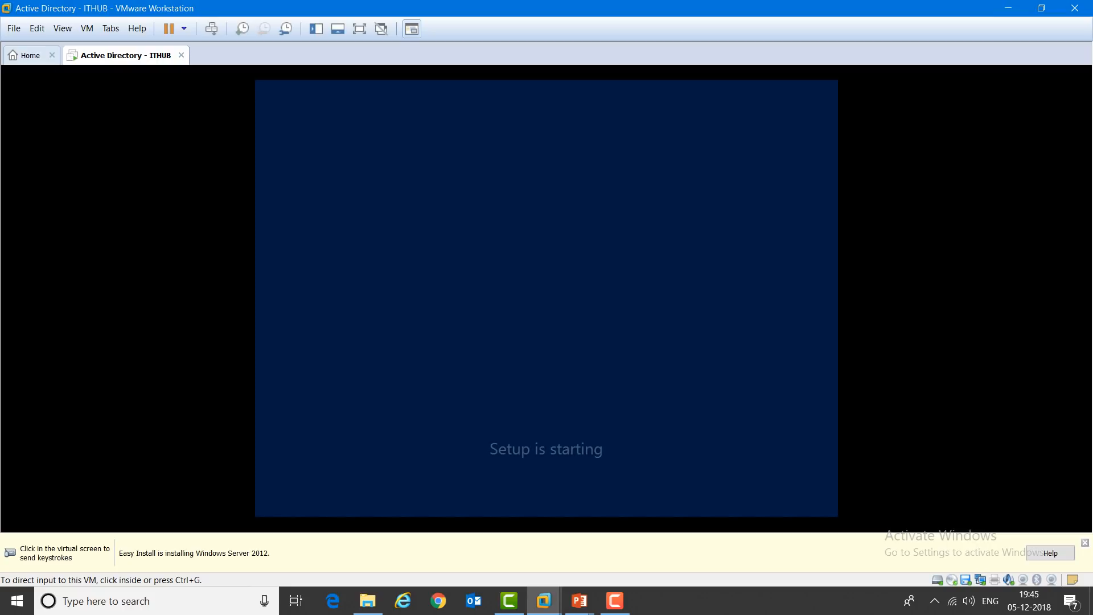
left_click(534, 357)
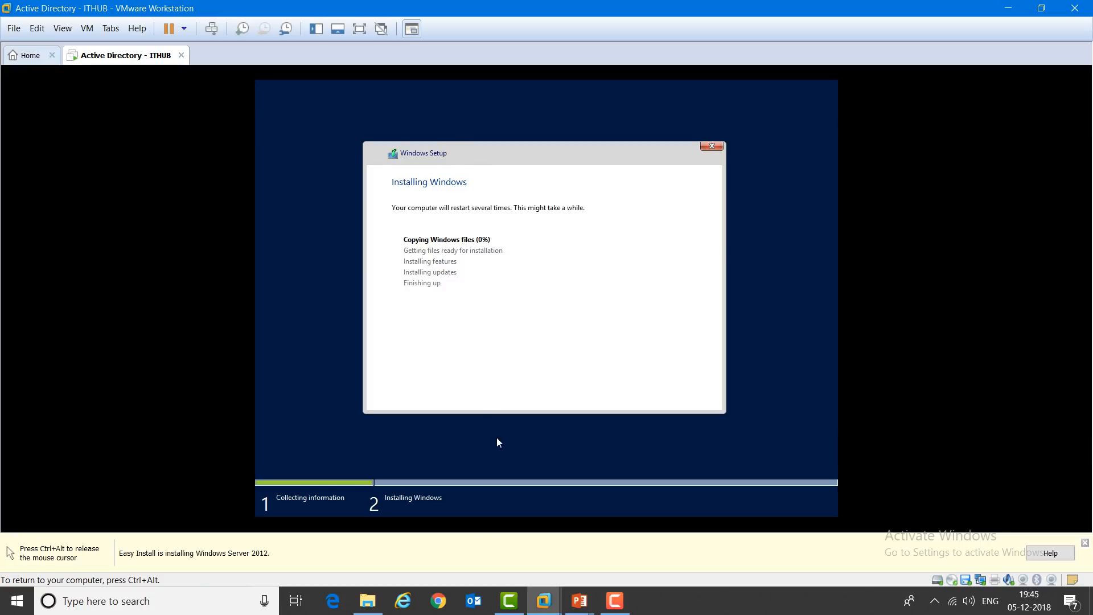
key("ctrl+alt")
left_click(580, 601)
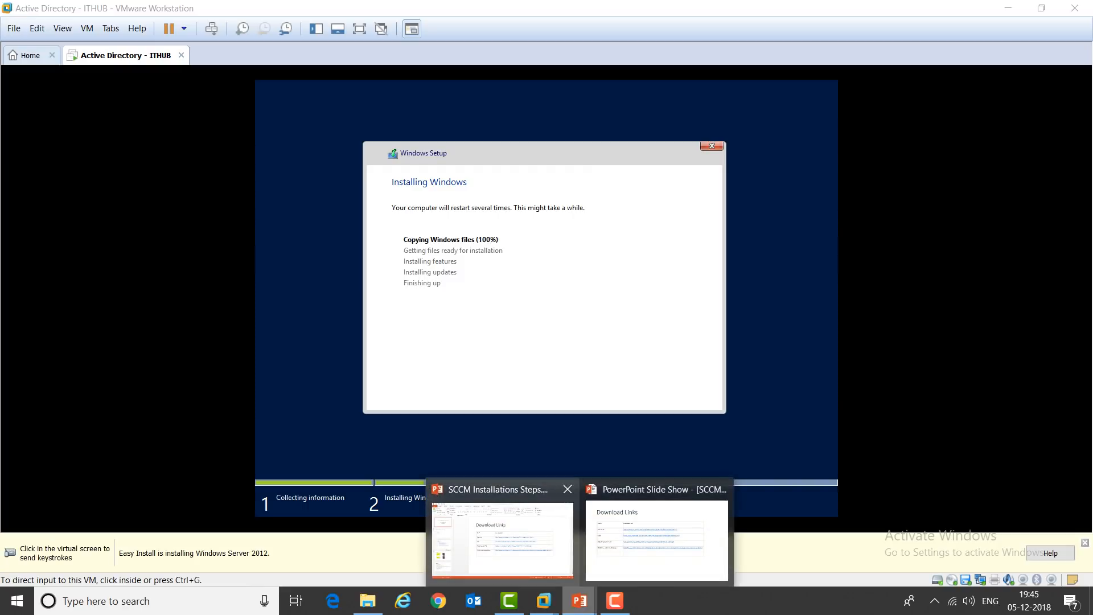
left_click(657, 538)
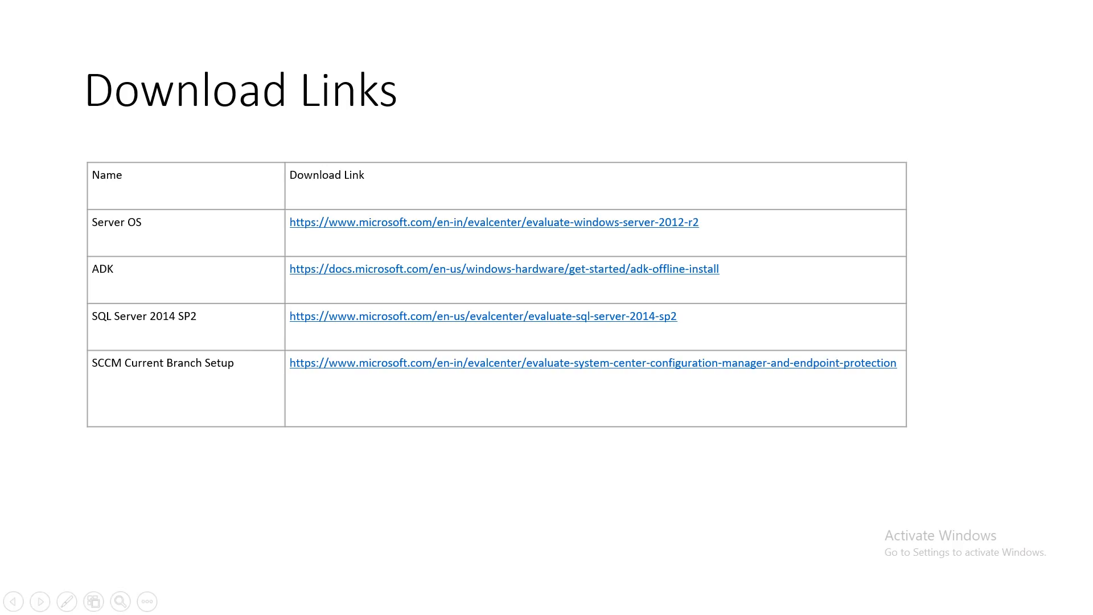
key("Right")
key("Right")
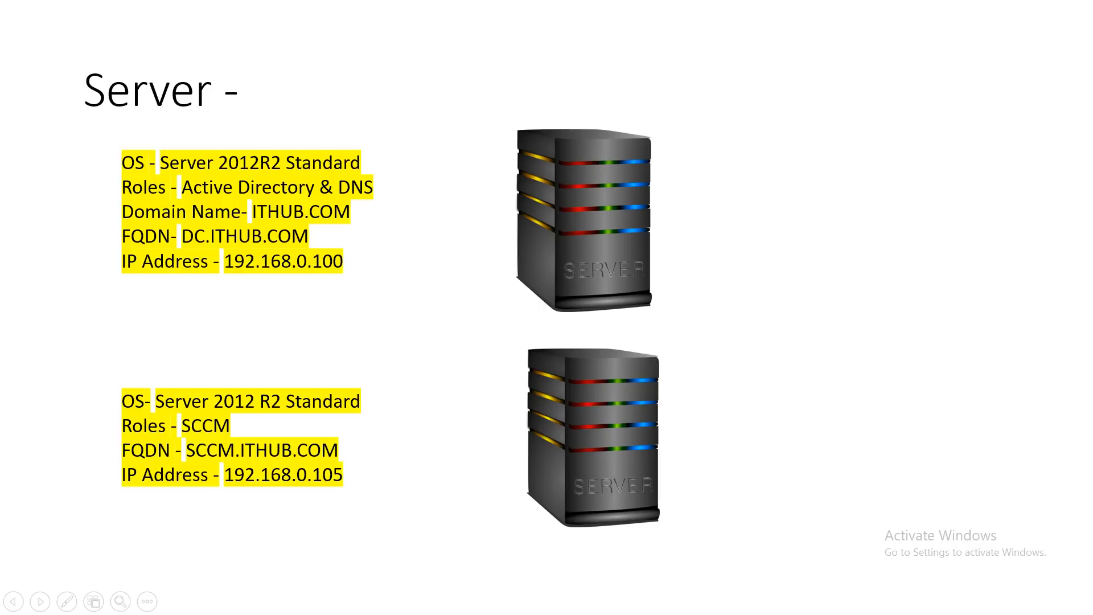
key("Right")
key("Left")
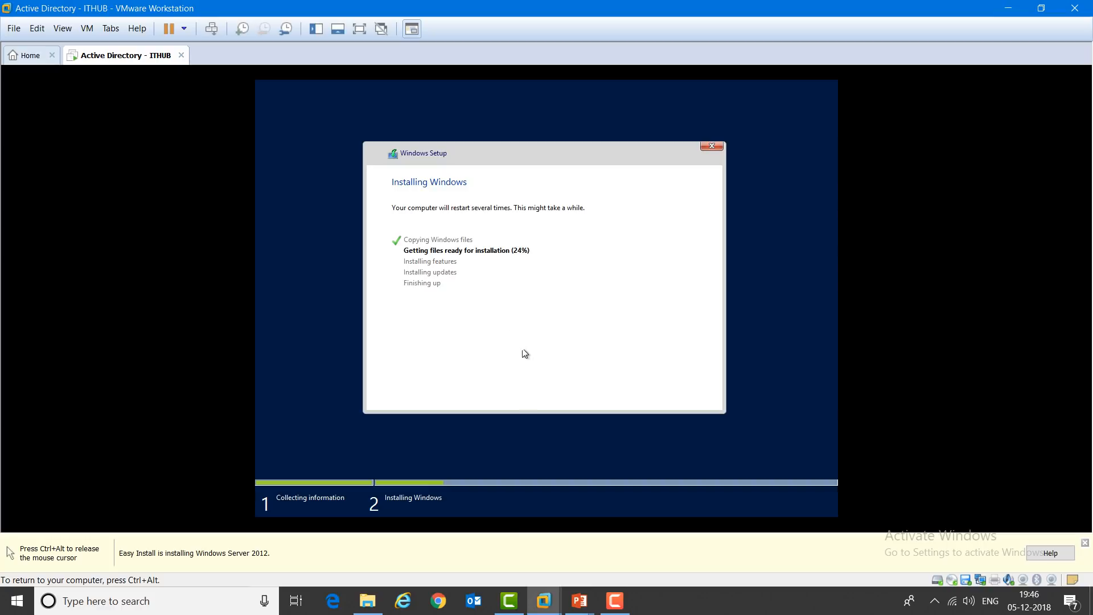
Step: Let the Active Directory VM continue installing through its reboot, then show the Workstation Home page
key("ctrl+alt")
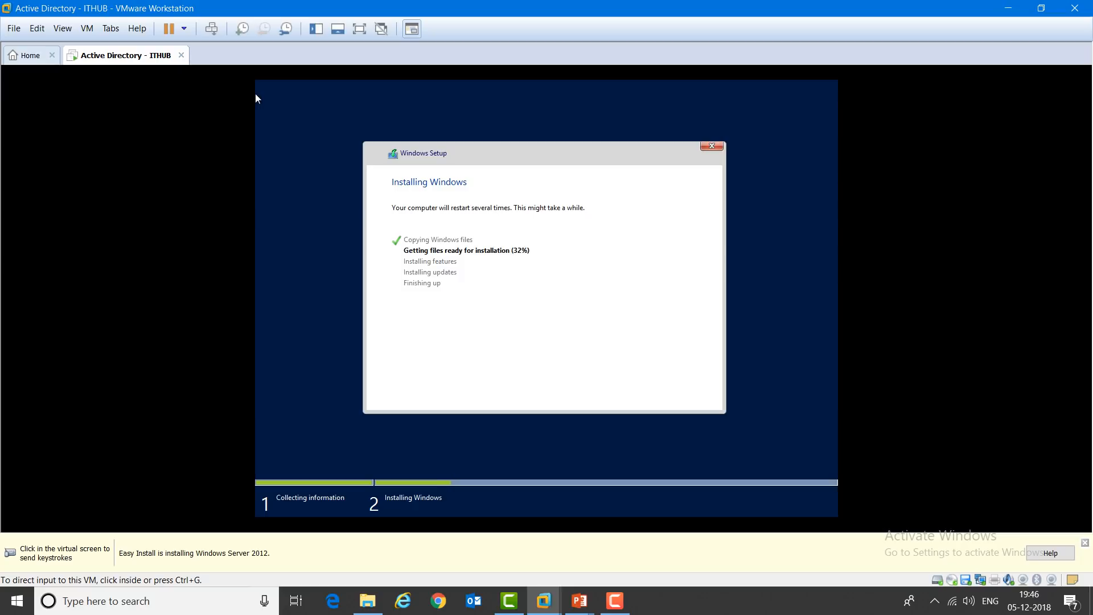
left_click(256, 98)
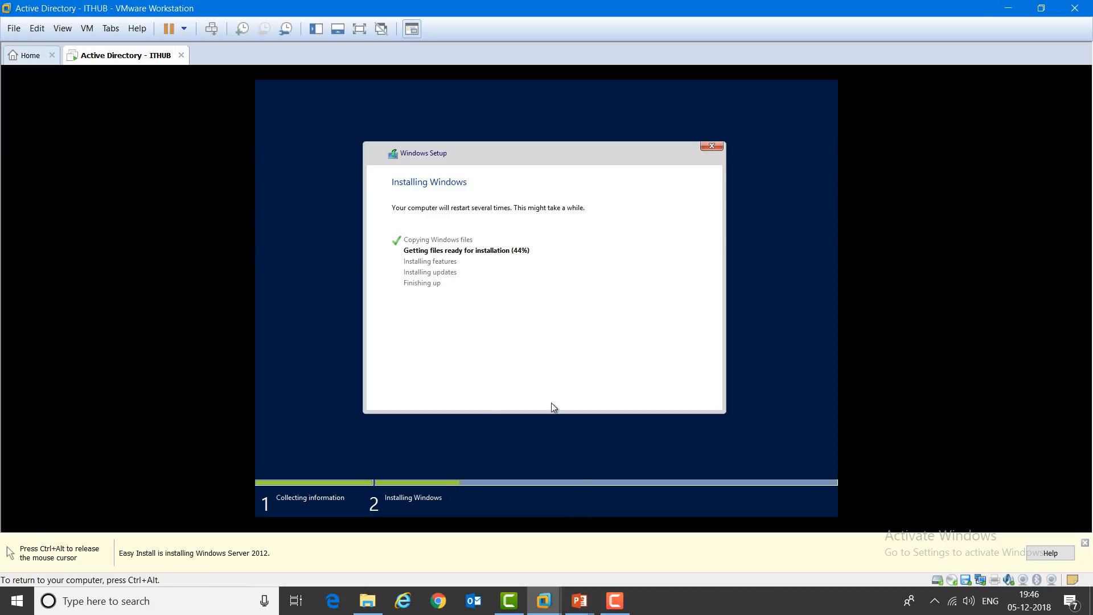
key("ctrl+alt")
left_click(615, 600)
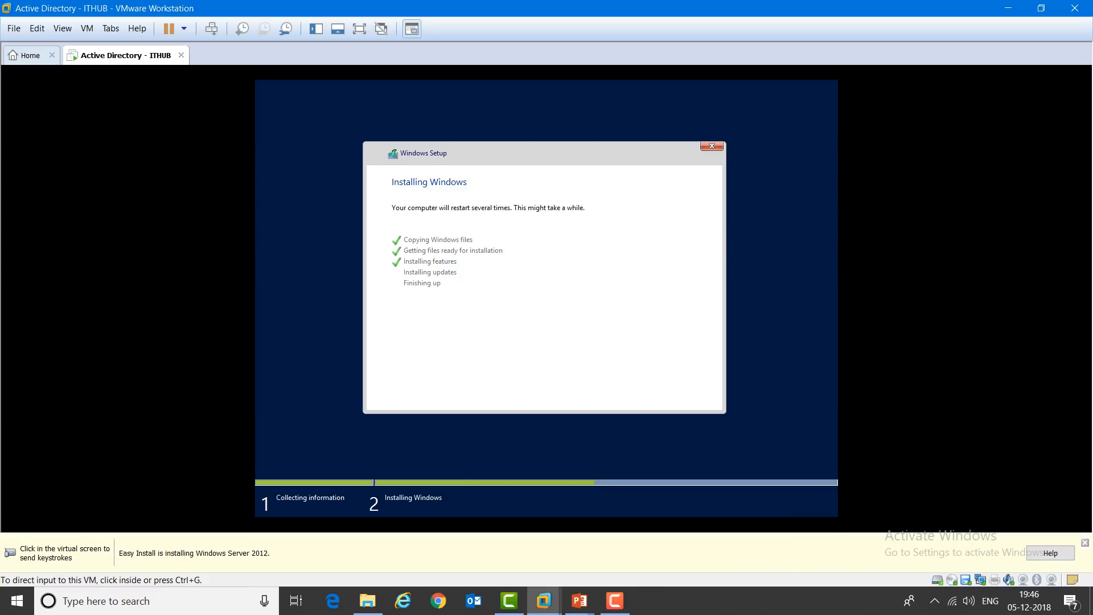
left_click(367, 281)
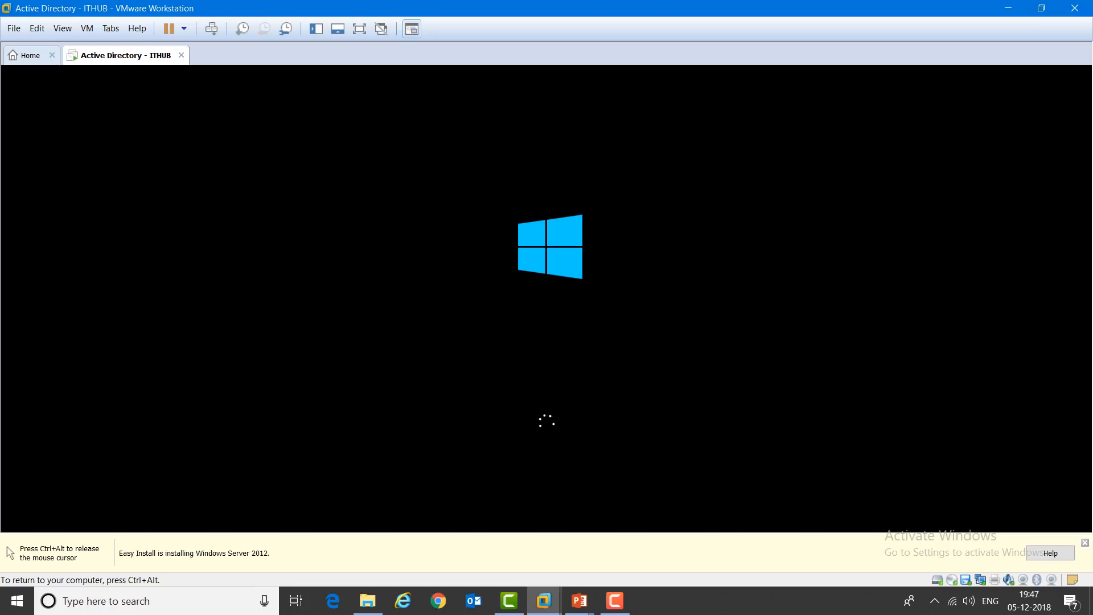
key("ctrl+alt")
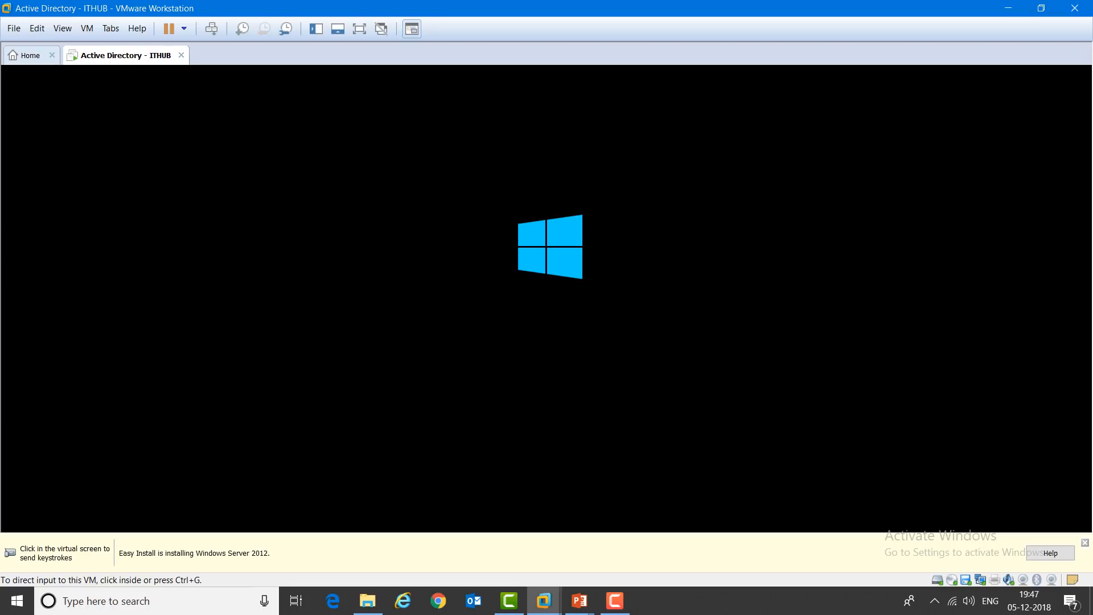
left_click(27, 55)
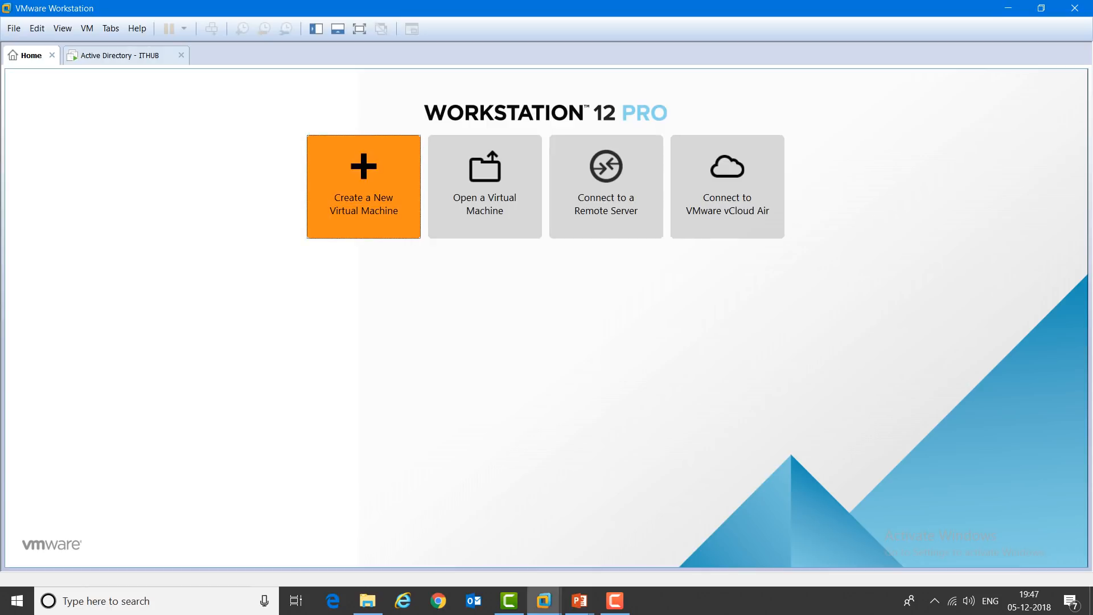
Step: Start a Typical new VM from the detected Windows Server 2012 R2 ISO, choosing Standard edition
left_click(363, 188)
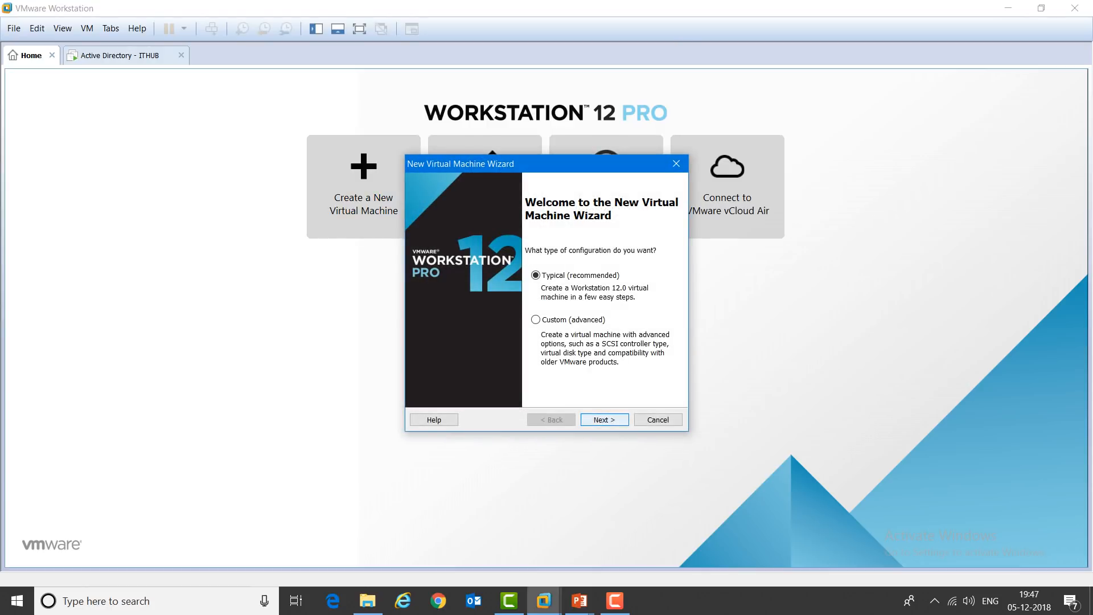
left_click(605, 420)
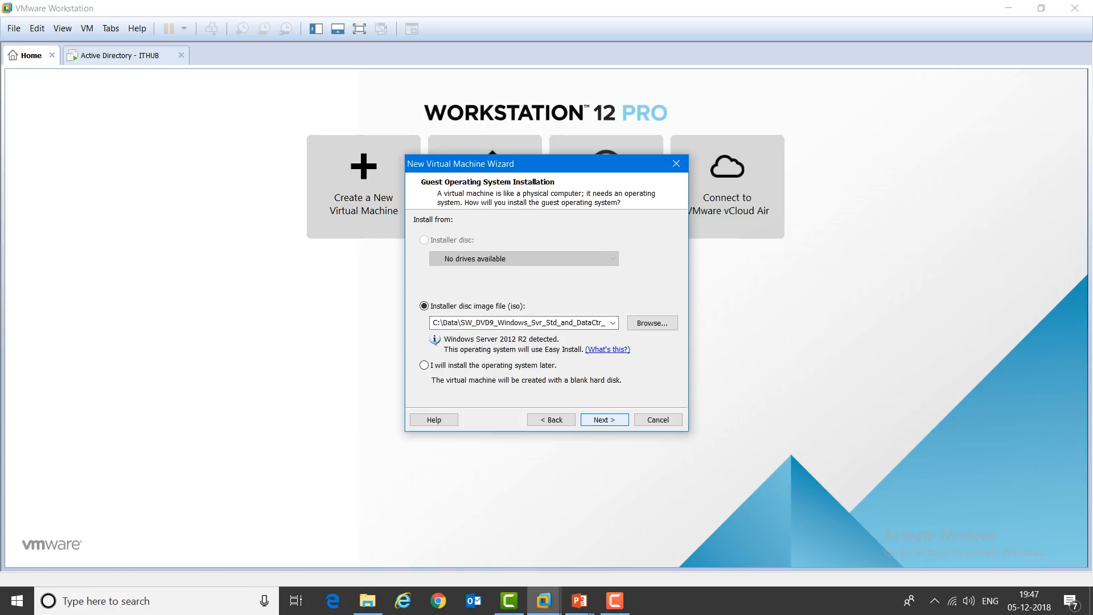
left_click(604, 420)
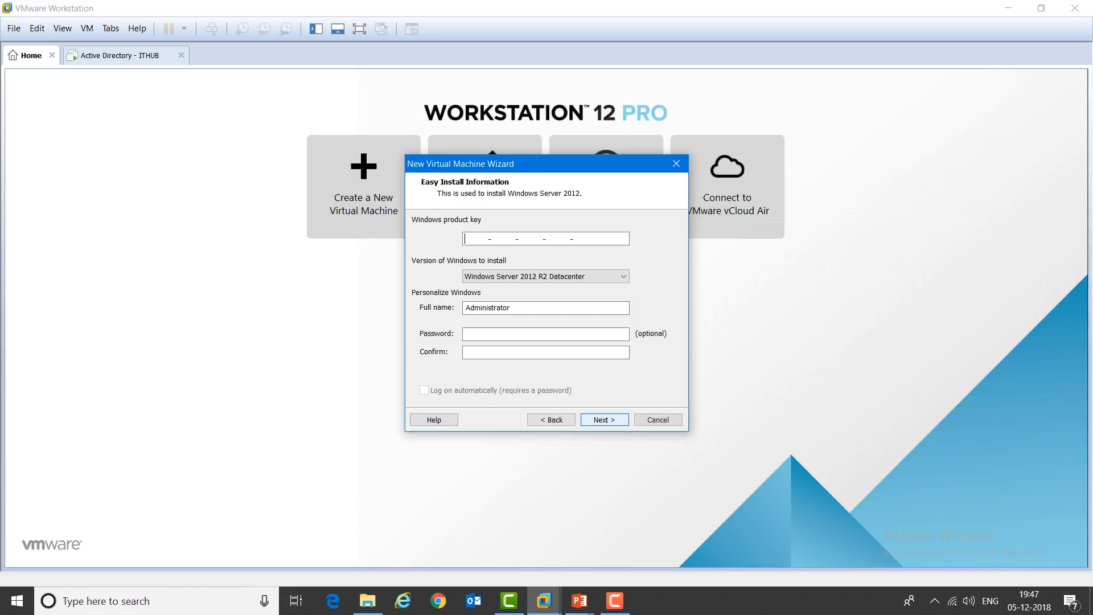
left_click(622, 277)
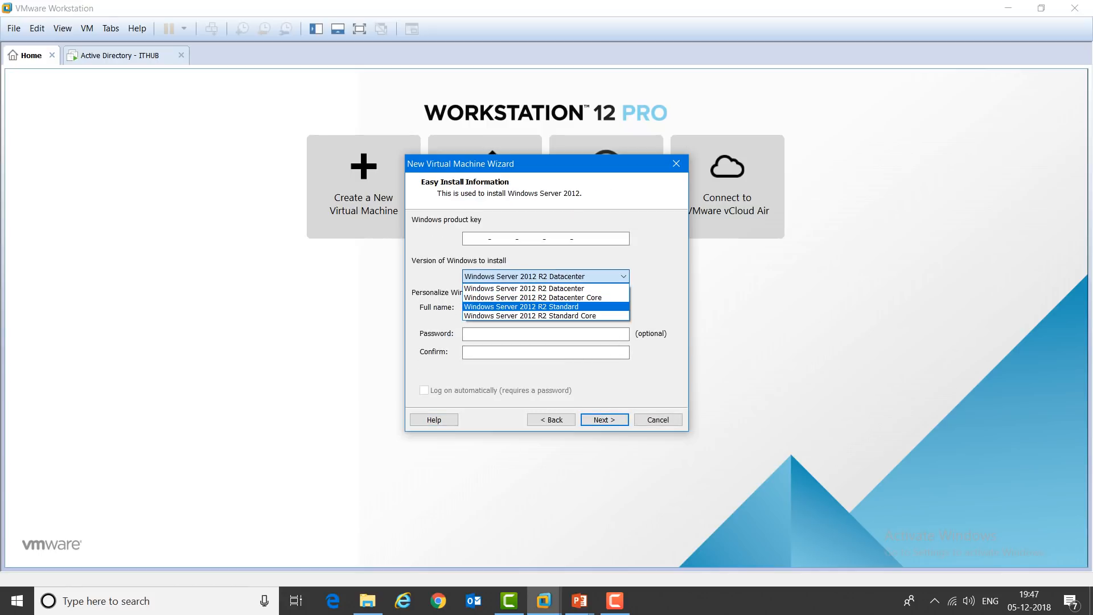
left_click(529, 307)
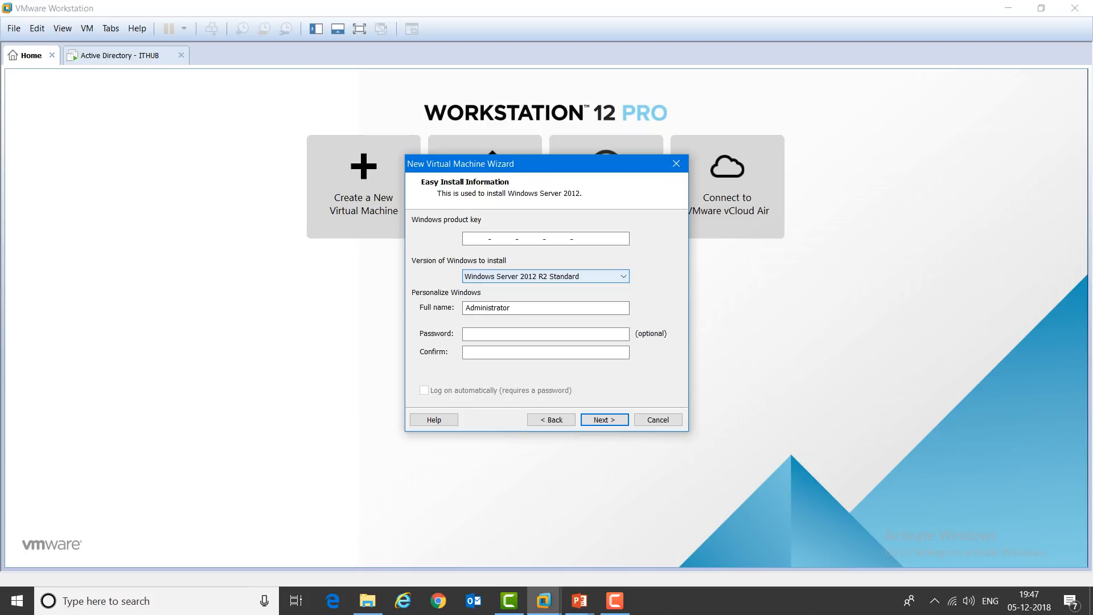
Step: Enter and confirm the Administrator password for Easy Install
key("Tab")
key("Tab")
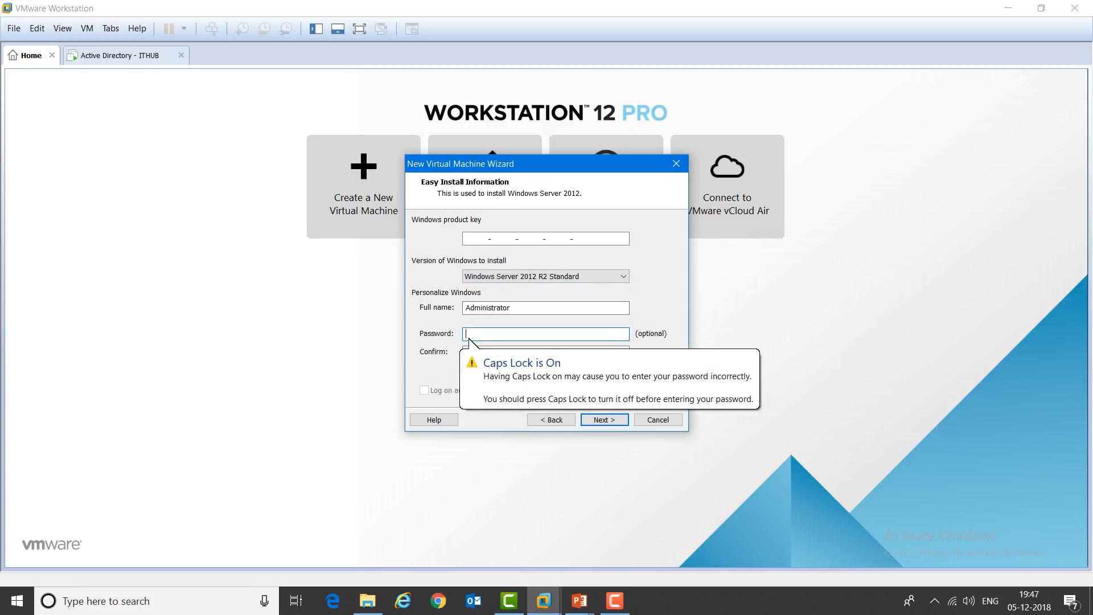
key("Caps_Lock")
type("***")
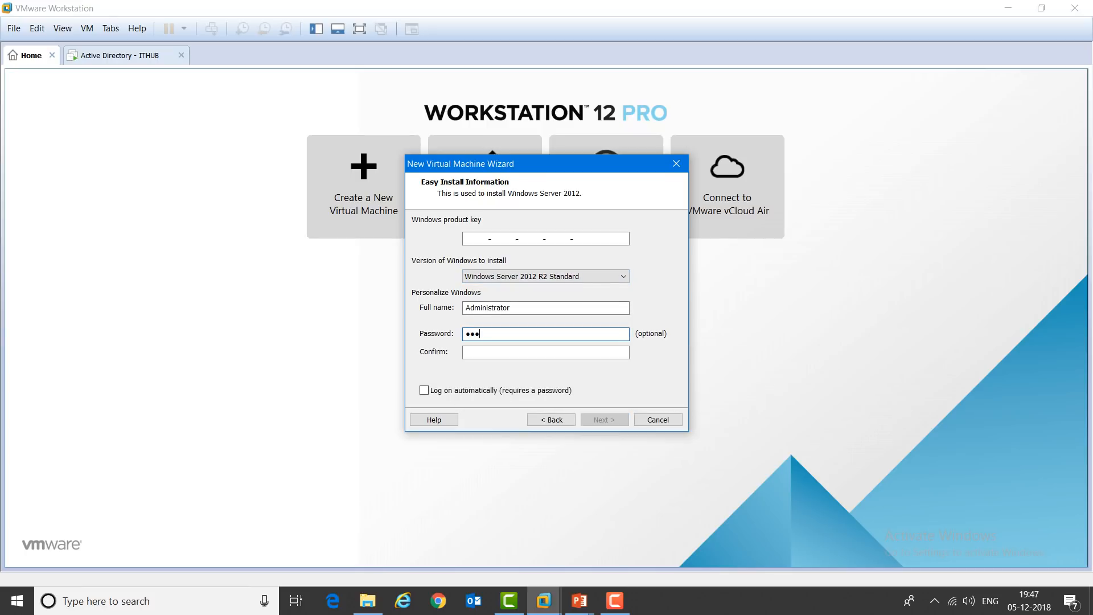
type("****")
key("Tab")
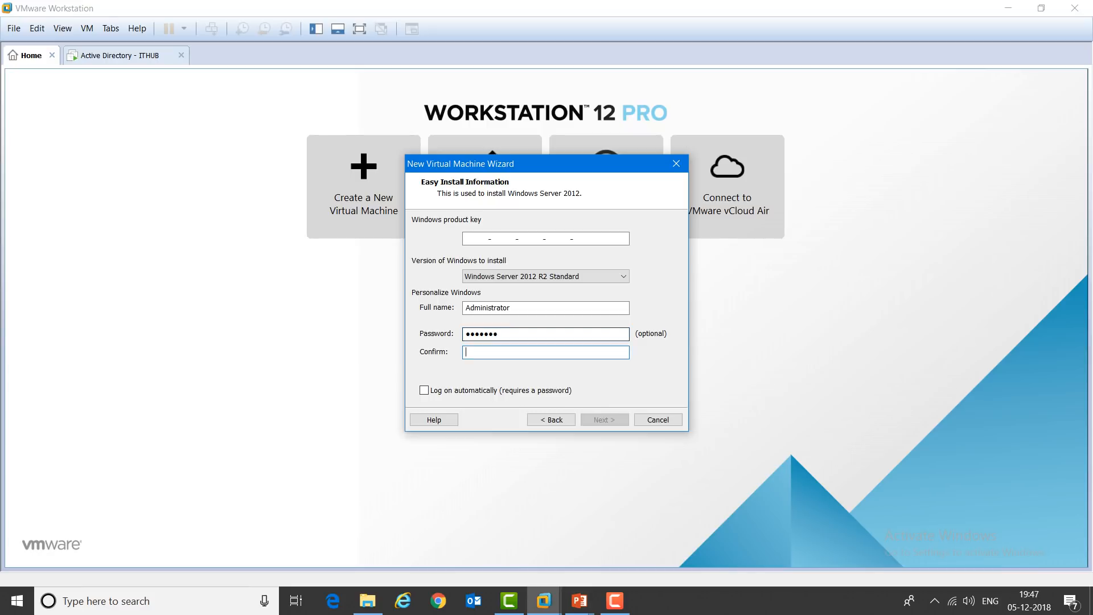
type("*******")
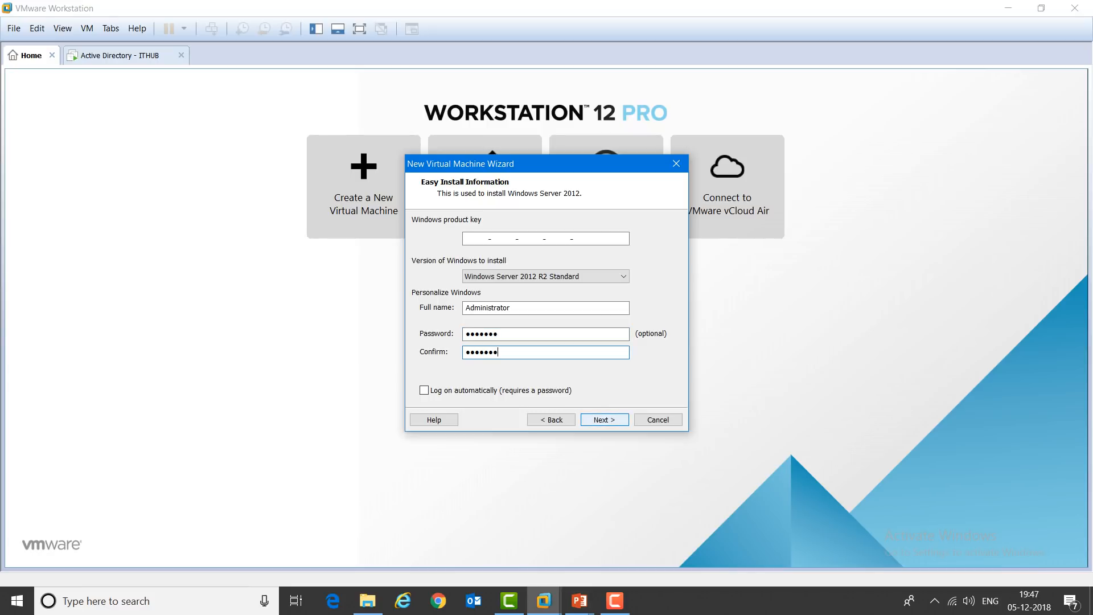
key("Return")
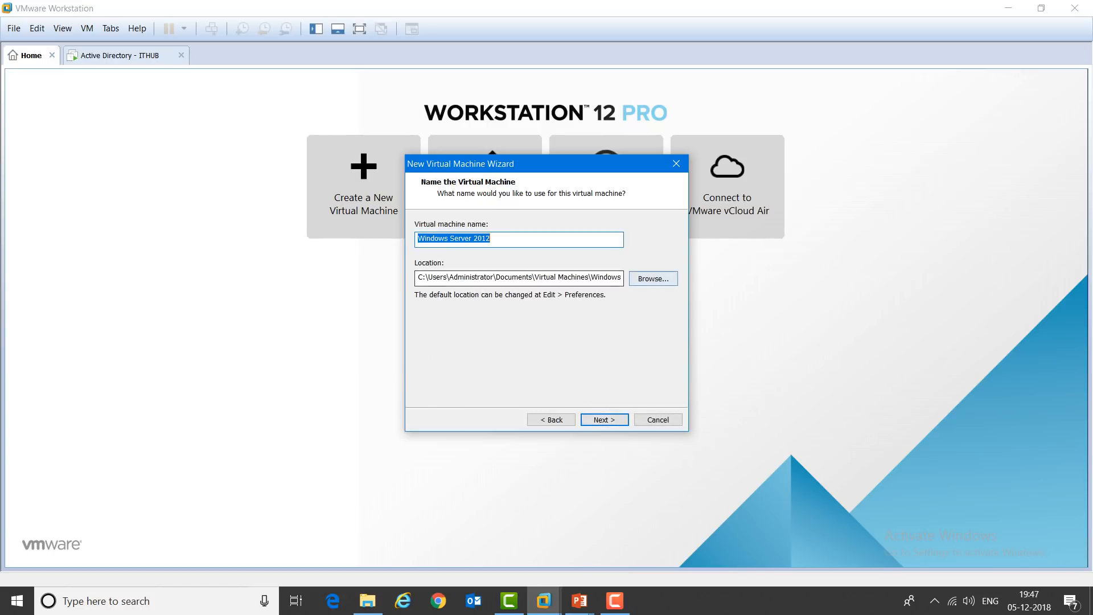
Step: Name the VM 'SCCM - ITHUB' and store it in C:\ITHUB SCCM\SCCM
left_click(653, 279)
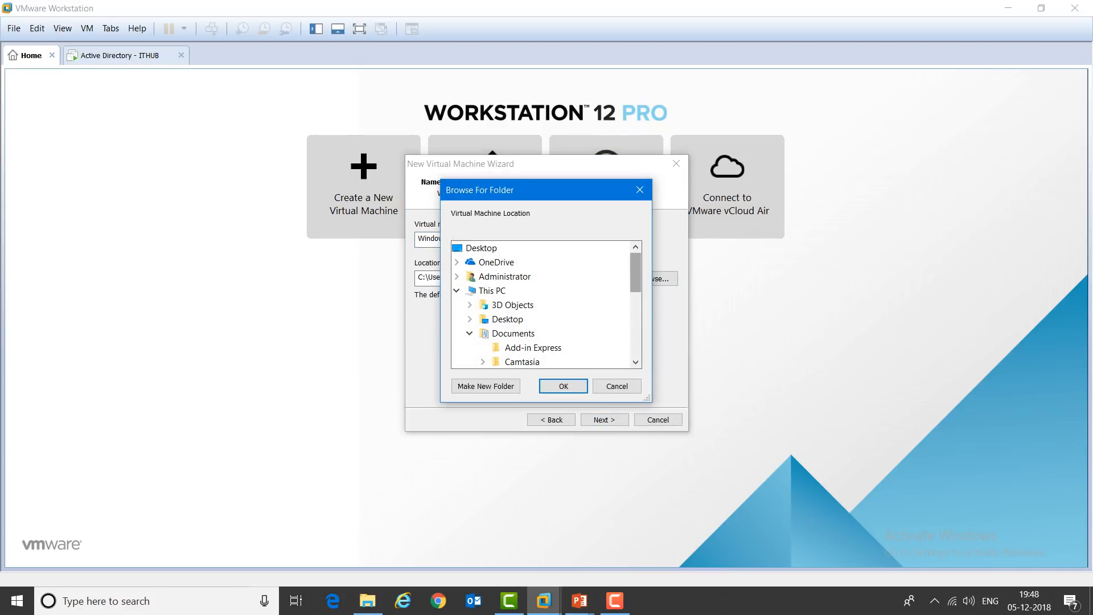
left_click_drag(636, 273, 636, 323)
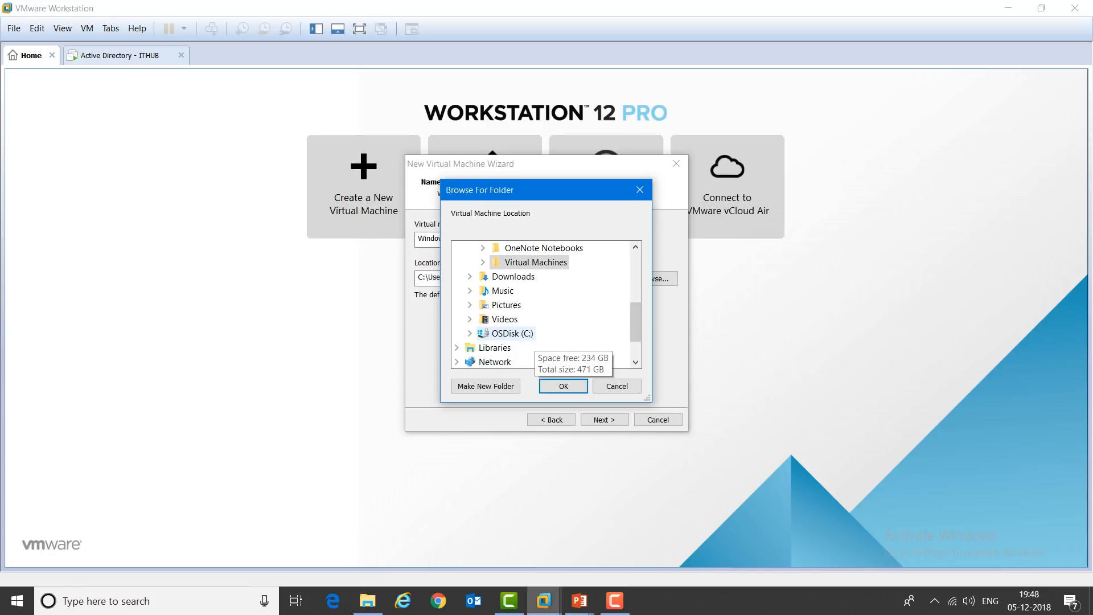
left_click(470, 334)
left_click(529, 333)
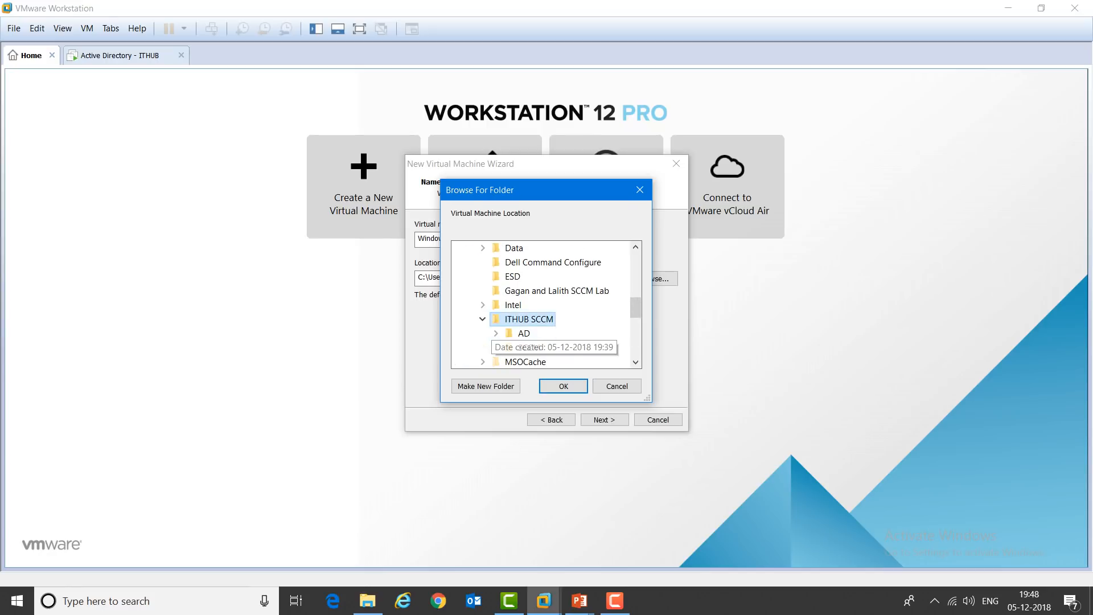
left_click(529, 348)
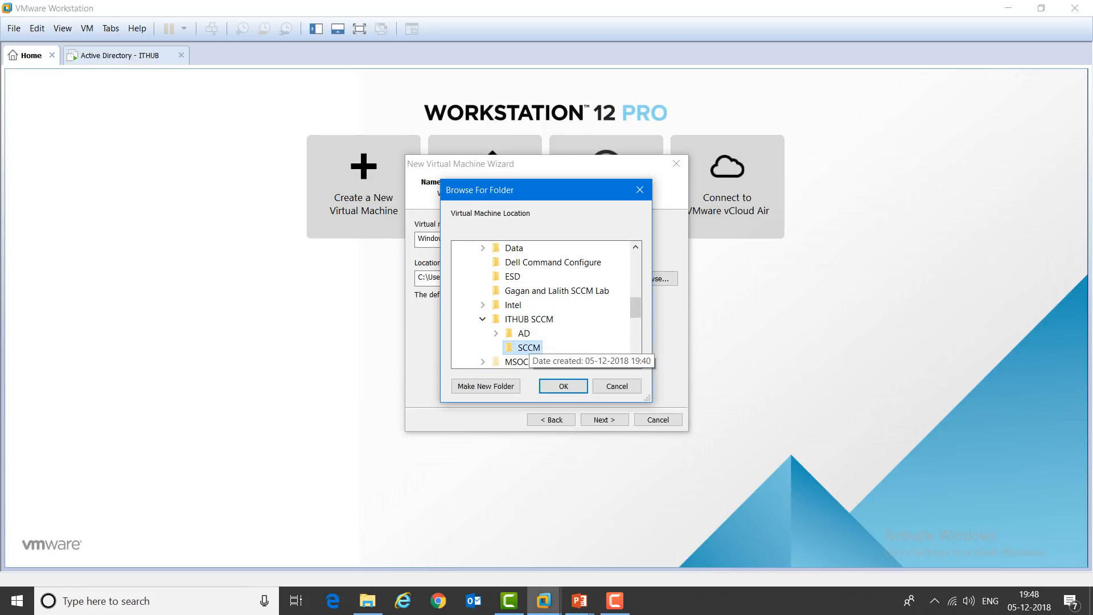
left_click(563, 386)
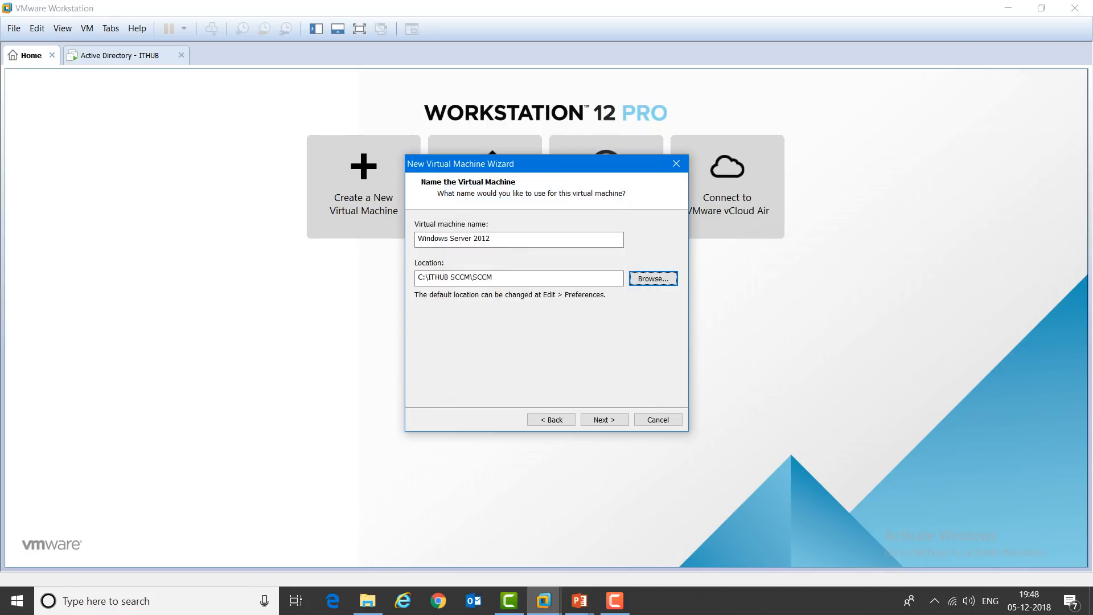
left_click_drag(500, 239, 417, 239)
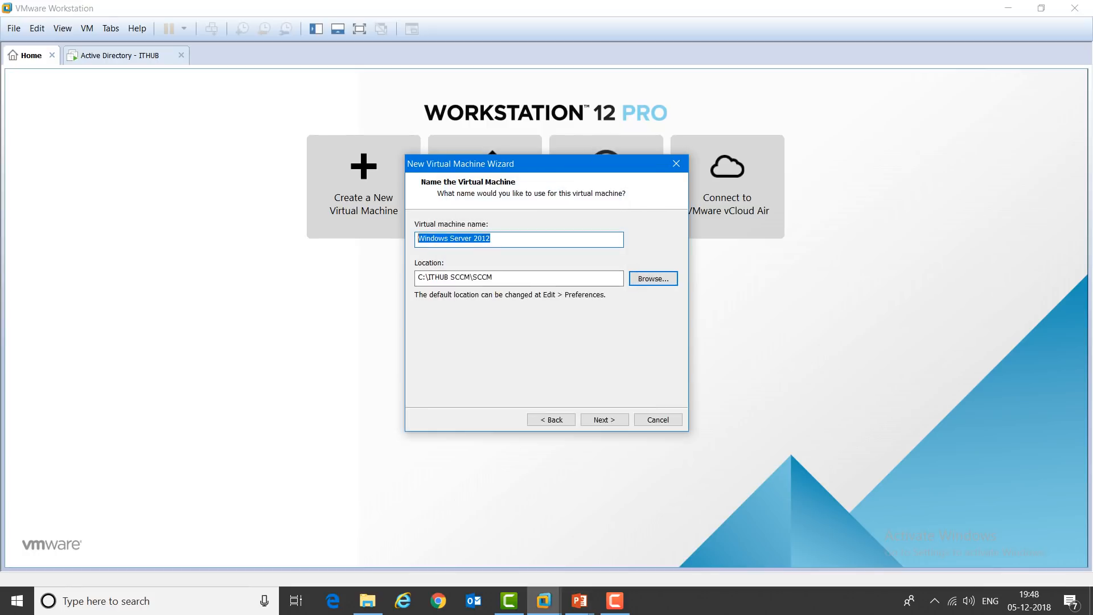
type("SCCM")
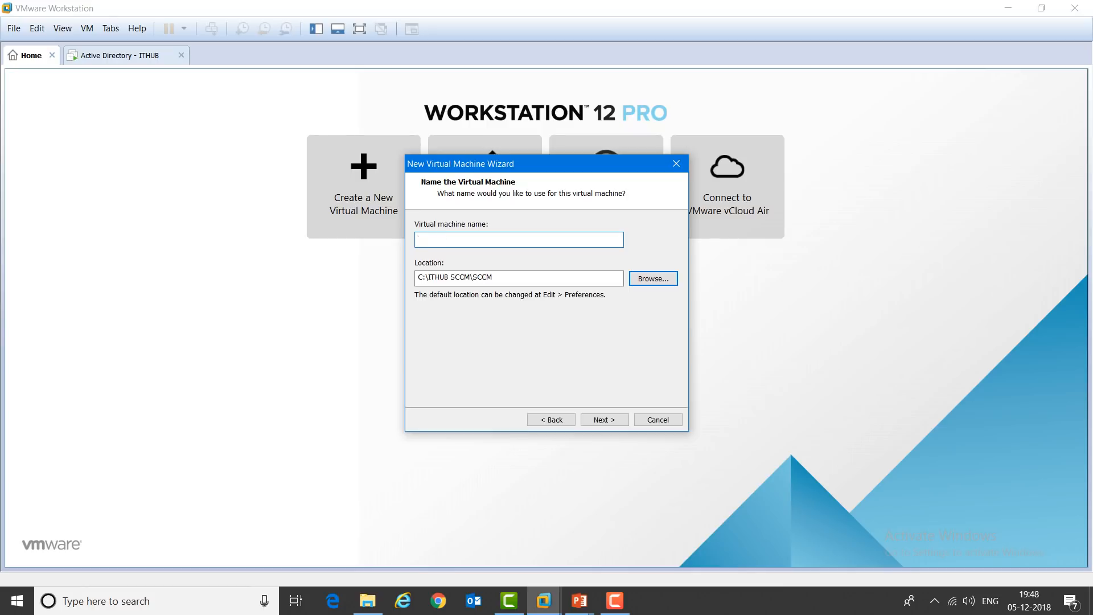
type(" - ITHUB")
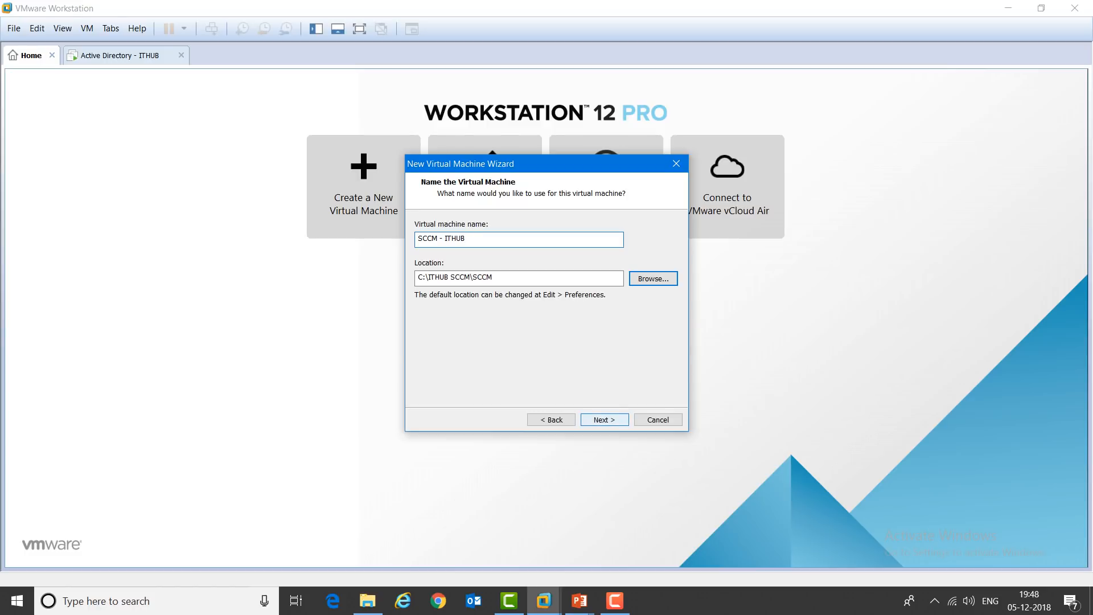
key("Return")
Step: Give the VM a 100 GB virtual disk stored as a single file
left_click(444, 306)
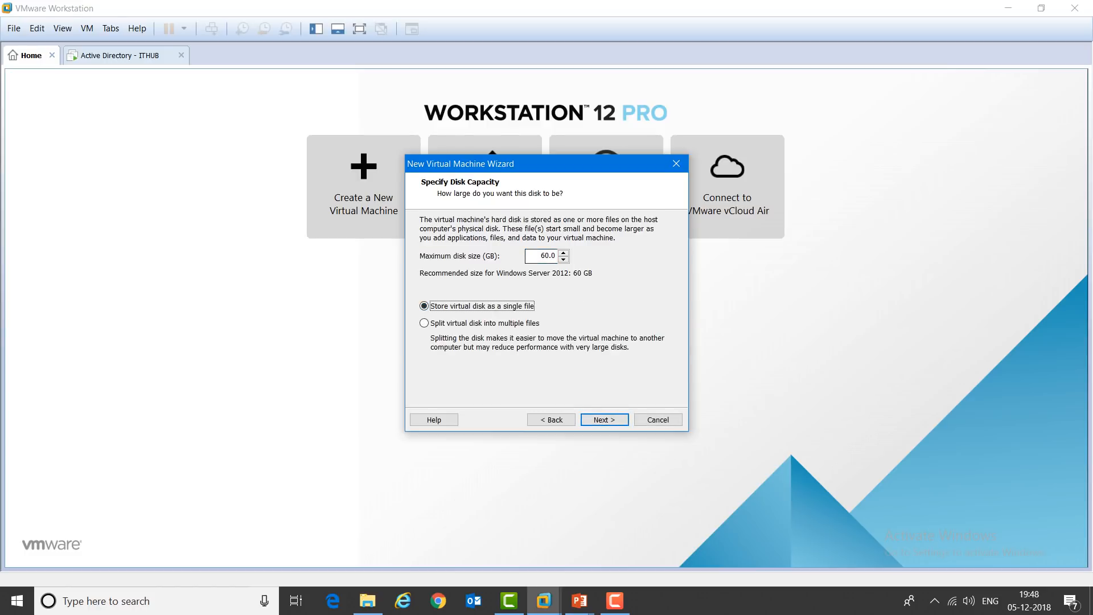
key("shift+Tab")
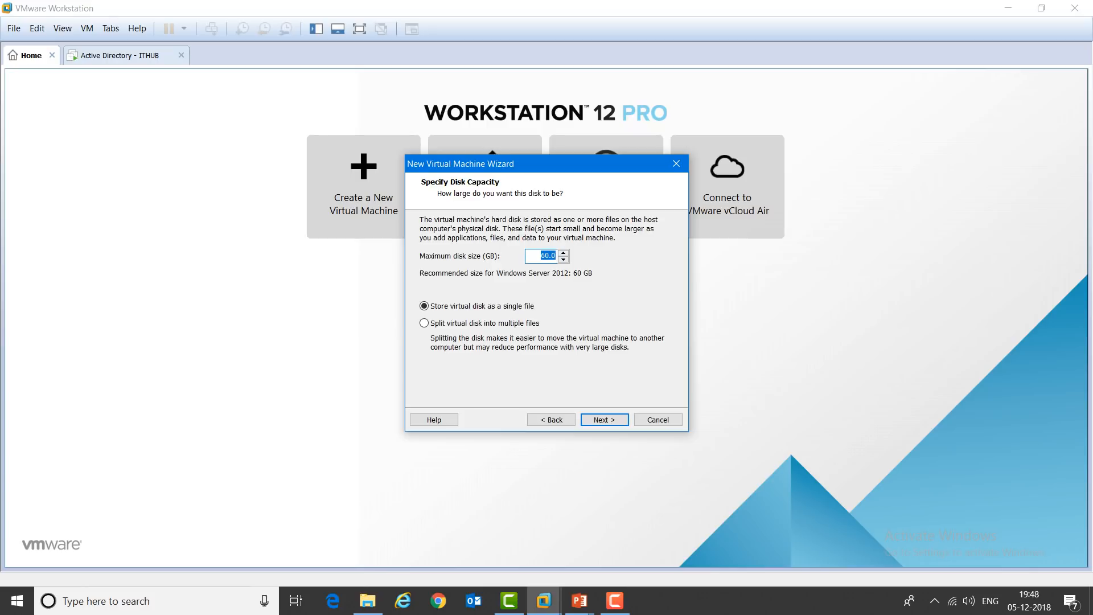
type("100")
left_click(604, 420)
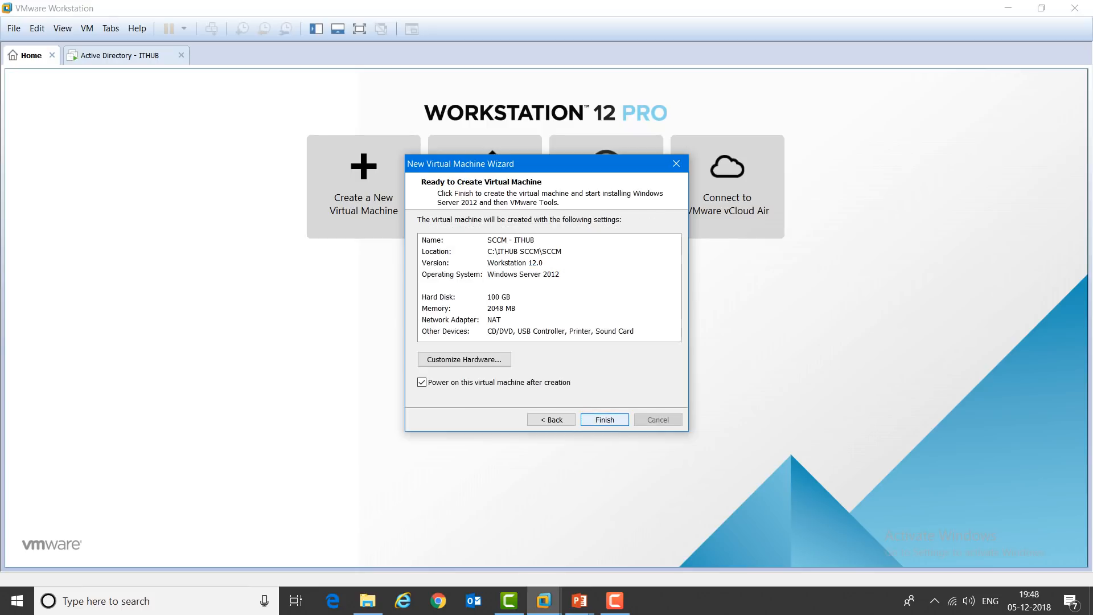
Step: Set the SCCM - ITHUB network adapter to Bridged in the hardware settings and confirm
left_click(464, 360)
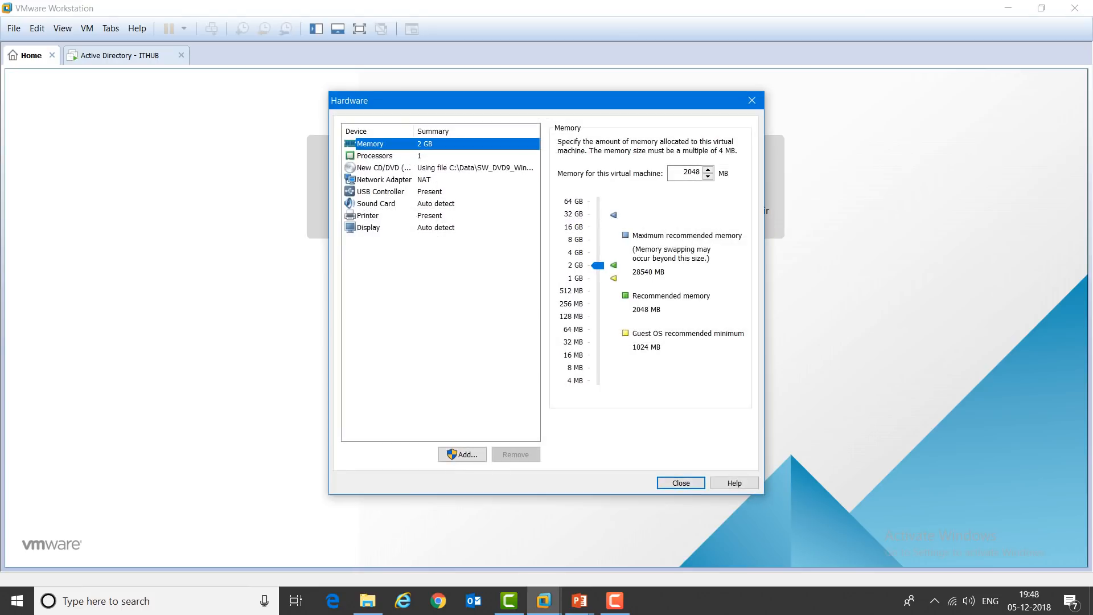
left_click(384, 180)
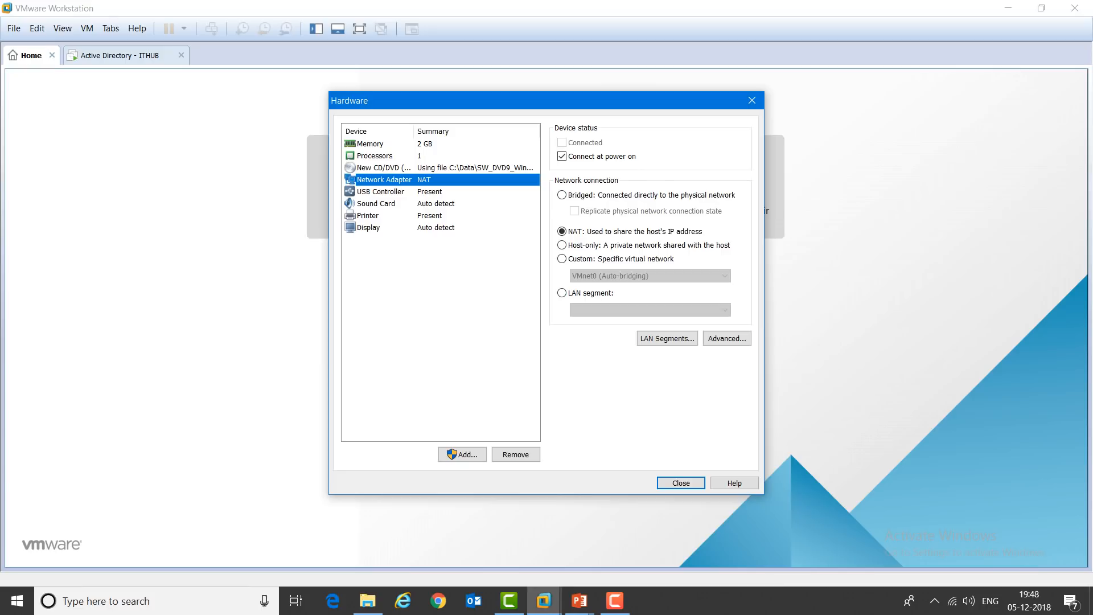
left_click(586, 196)
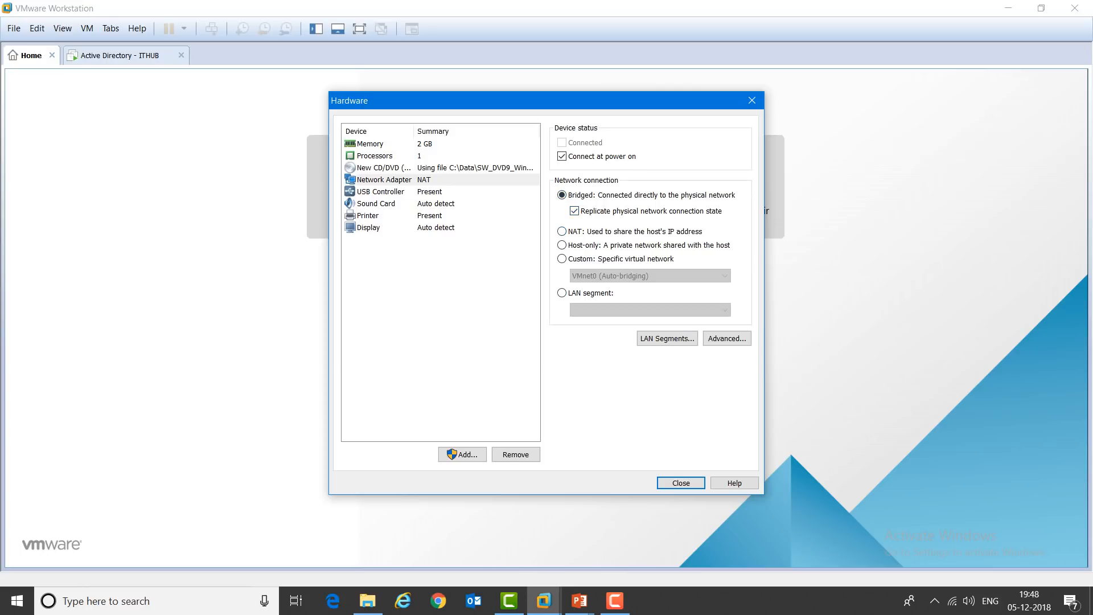
key("Return")
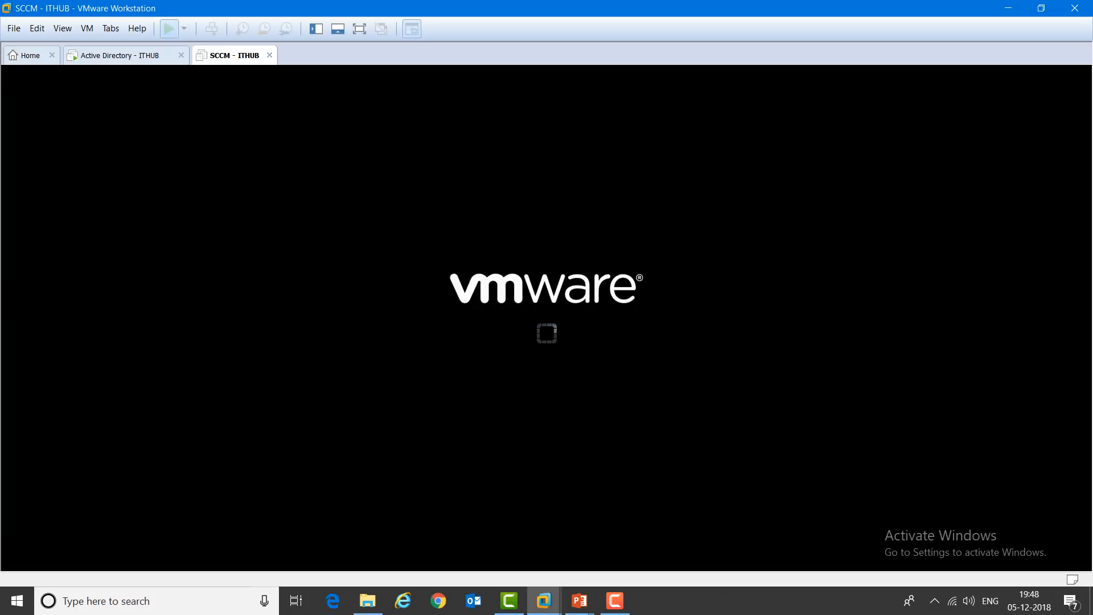
Step: Close Server Manager on the Active Directory - ITHUB VM, then check the SCCM - ITHUB tab
left_click(120, 55)
left_click(451, 143)
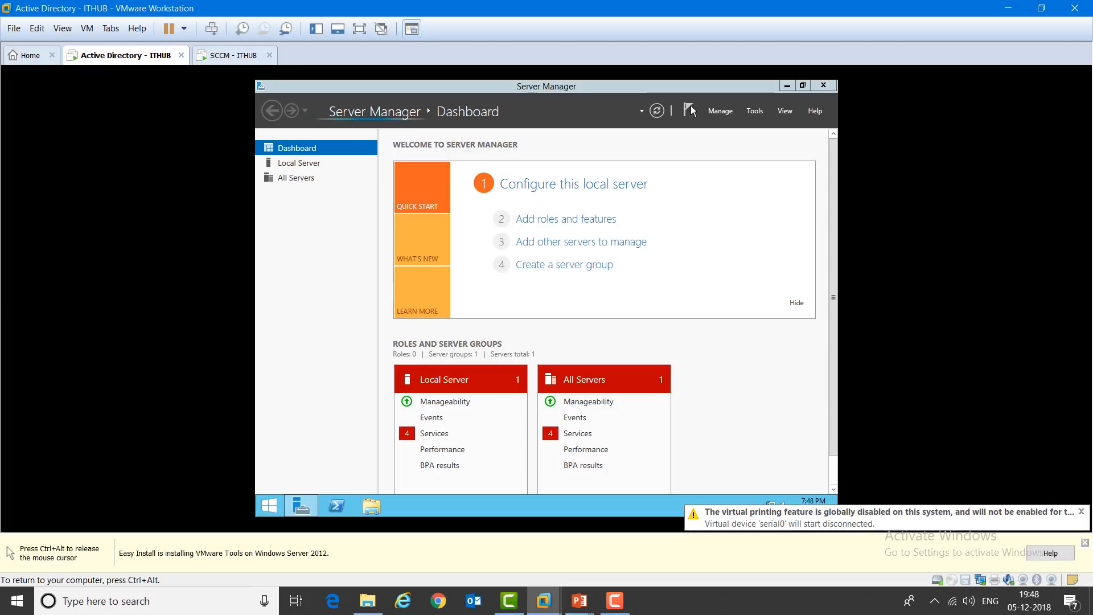
left_click(824, 87)
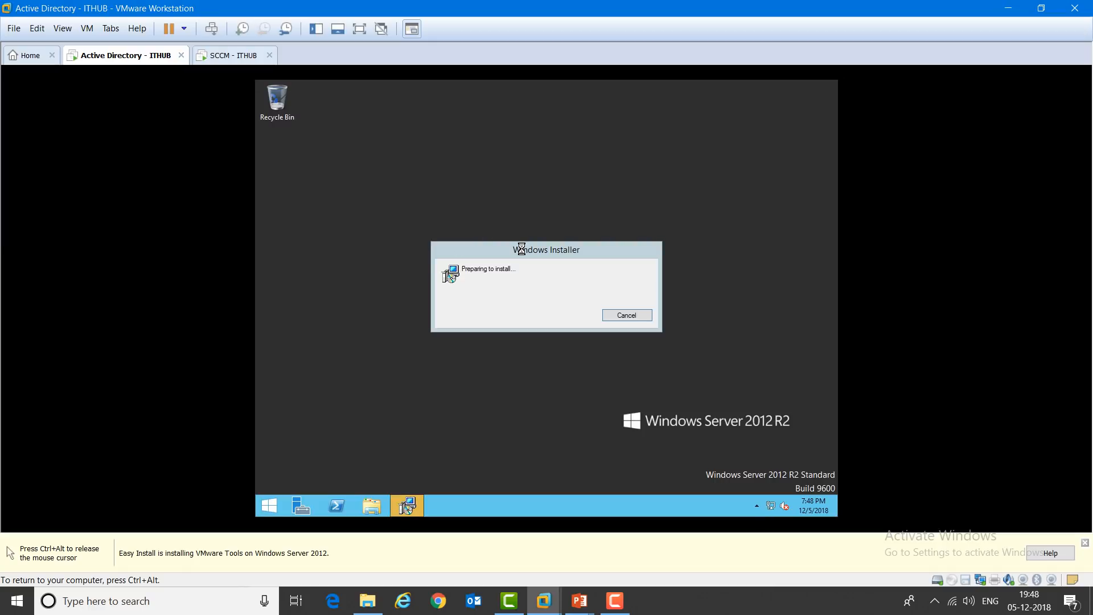
key("ctrl+alt")
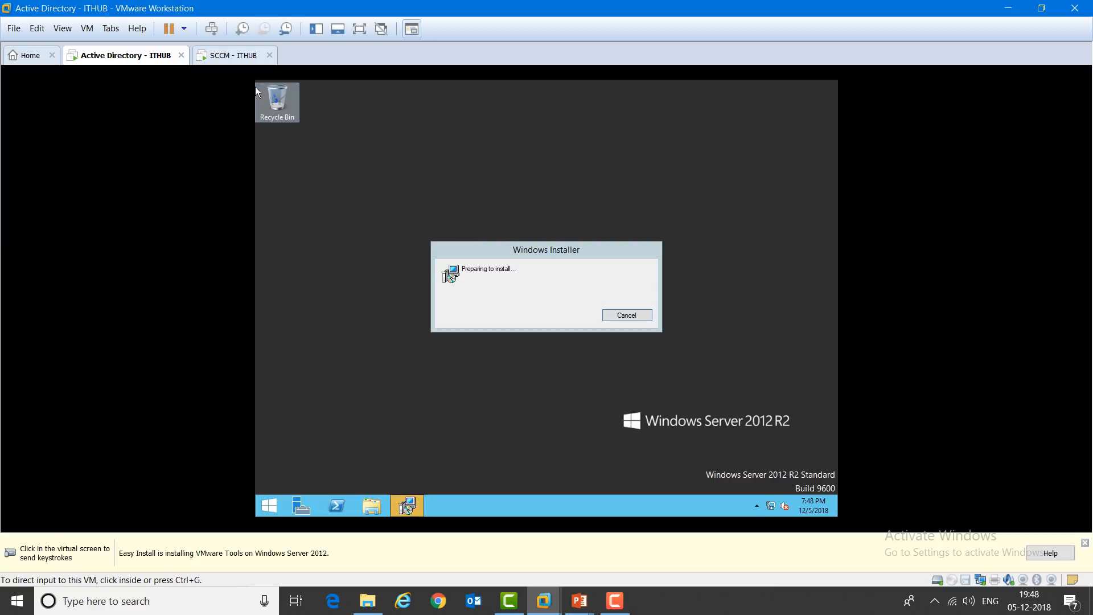
left_click(234, 55)
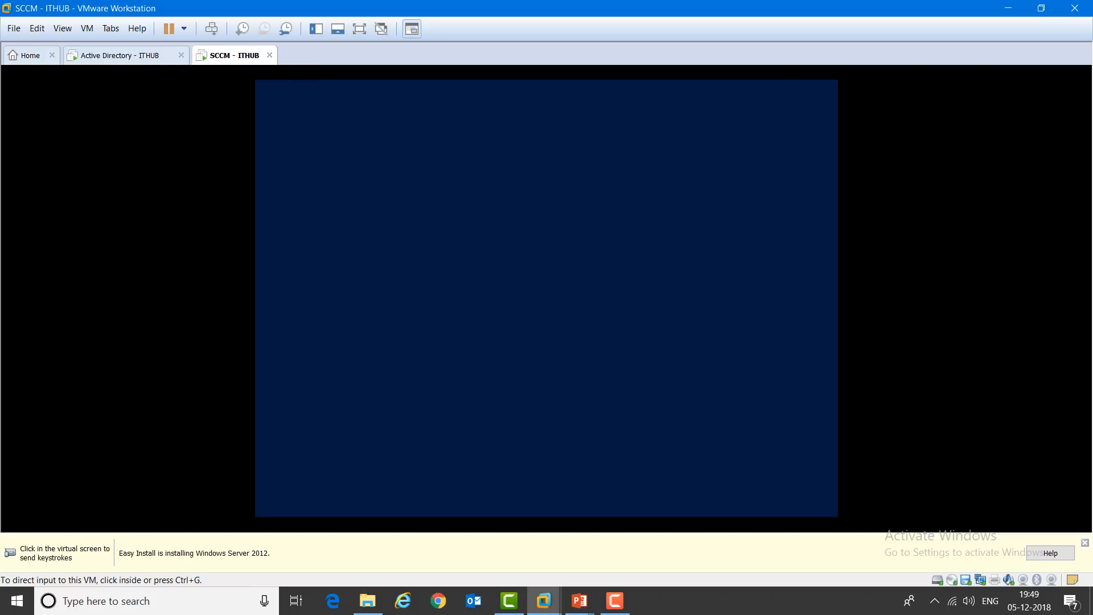
Step: Show the Active Directory - ITHUB VM full screen and move the Windows Installer dialog aside
left_click(126, 55)
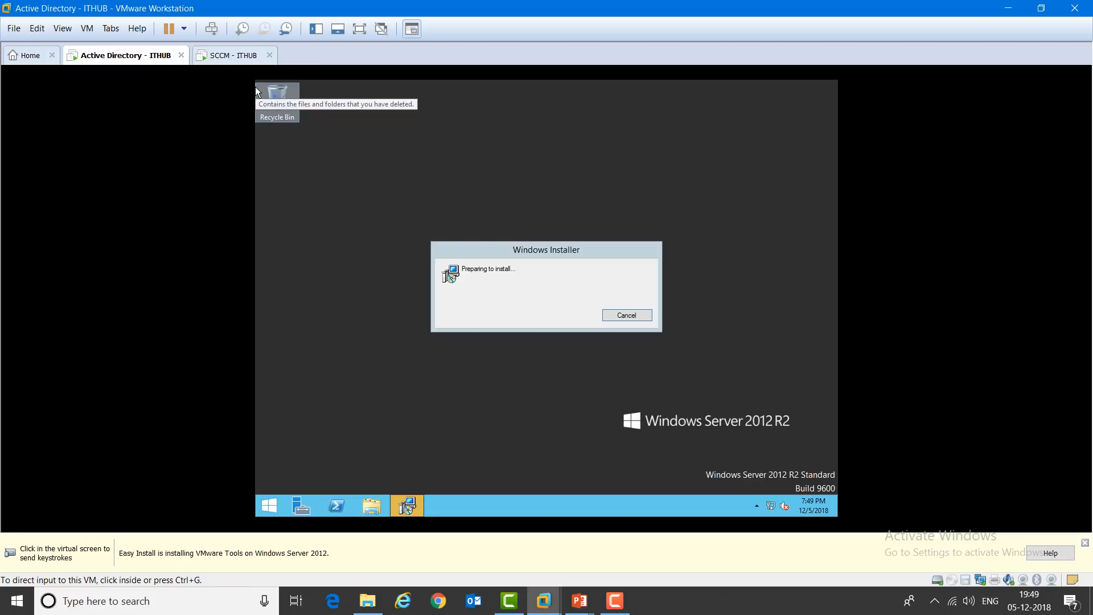
left_click(257, 92)
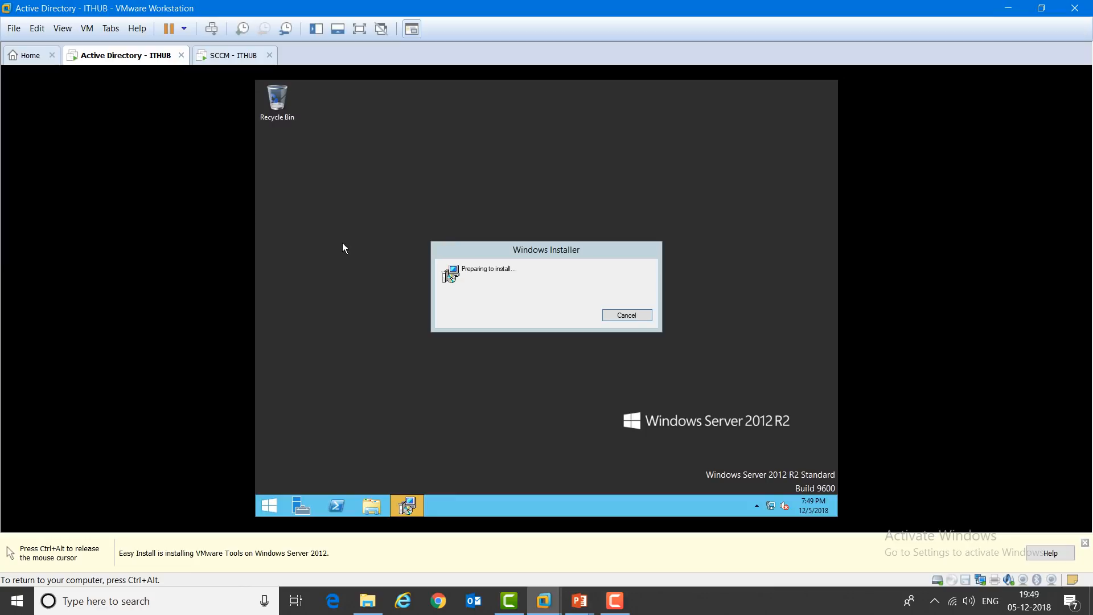
key("ctrl+alt+Return")
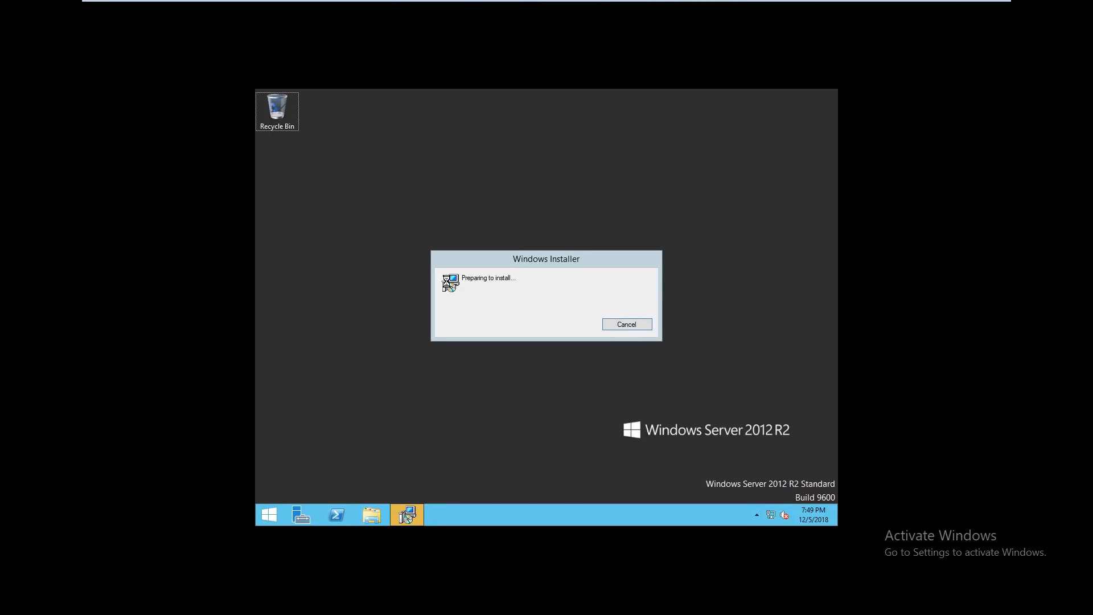
left_click_drag(470, 258, 452, 230)
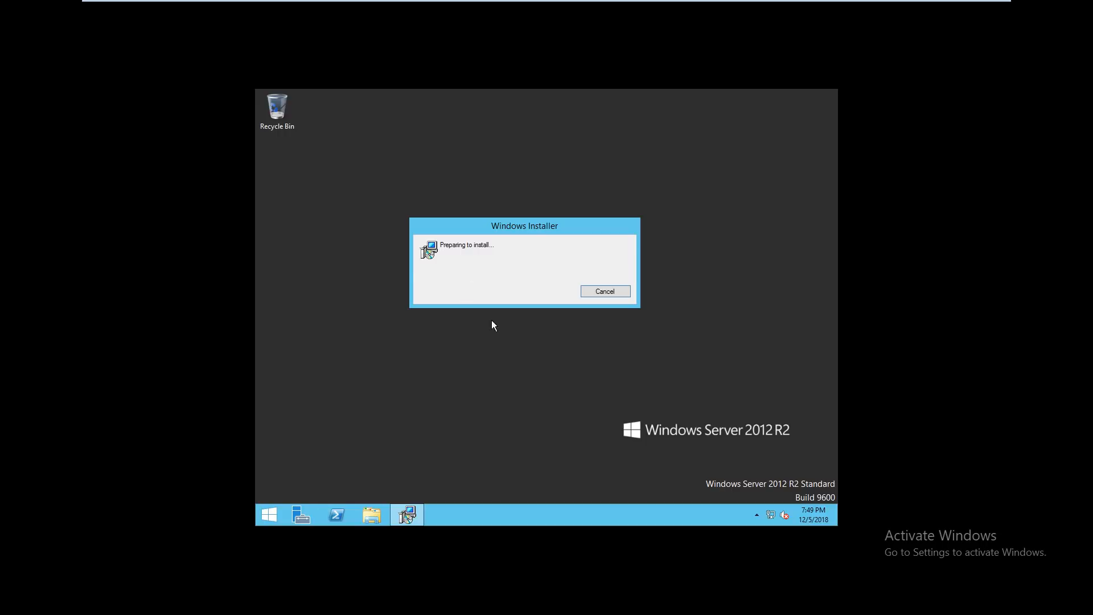
mouse_move(502, 1)
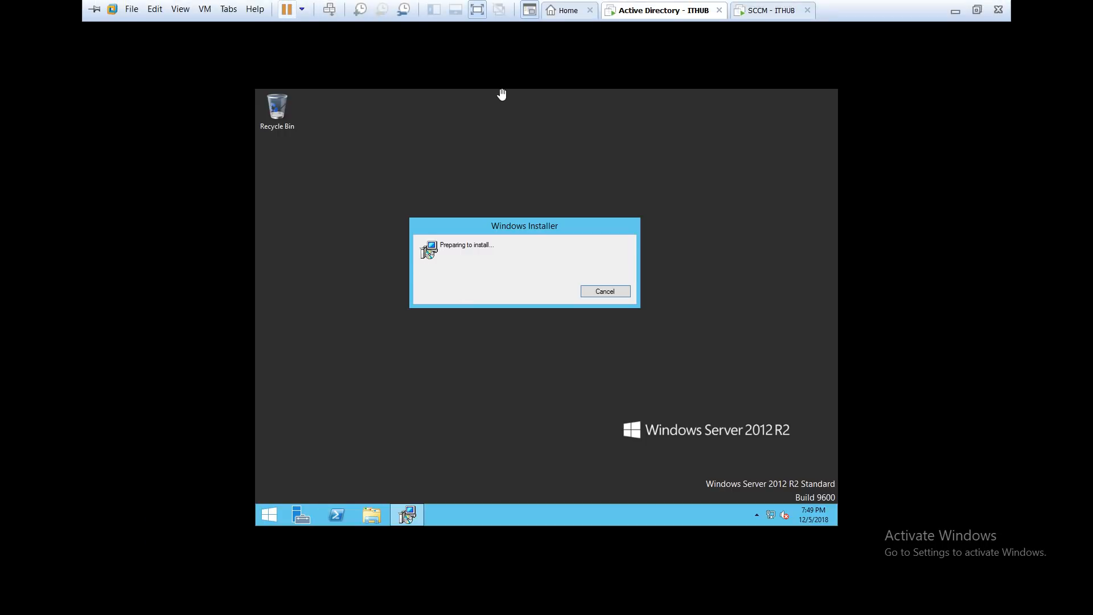
right_click(641, 12)
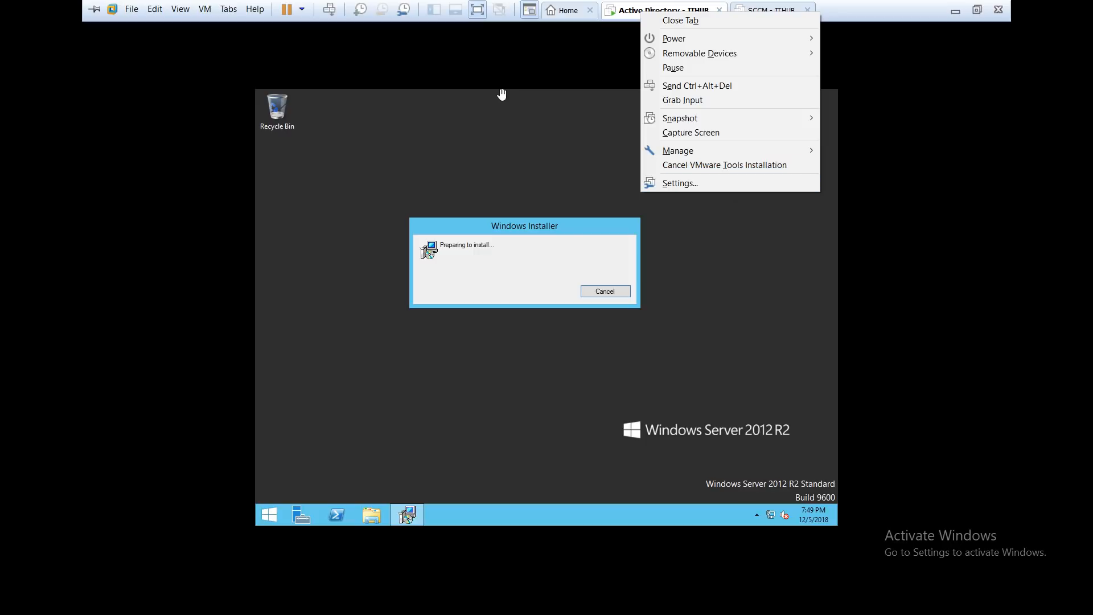
left_click(501, 94)
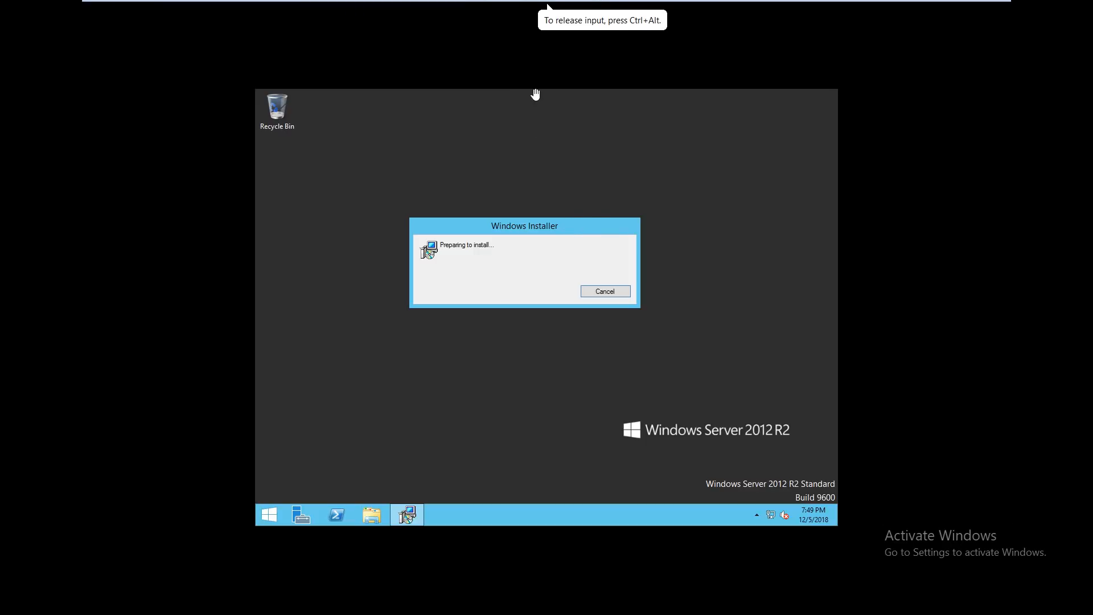
Step: Check the SCCM - ITHUB Windows Setup progress, then return to the Active Directory - ITHUB VM
key("ctrl+alt+Right")
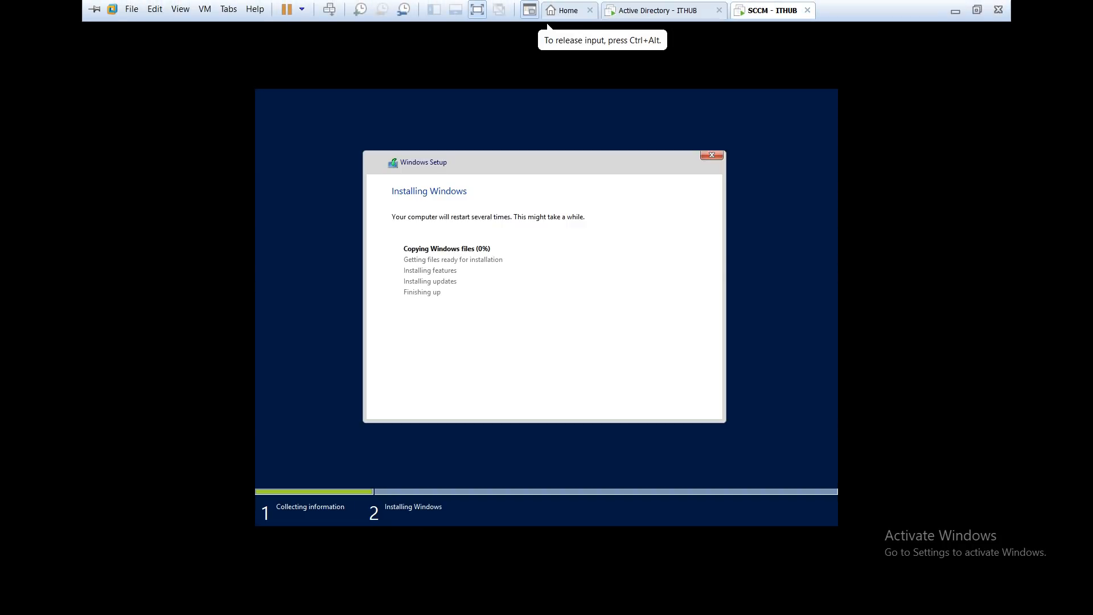
key("ctrl+alt+Left")
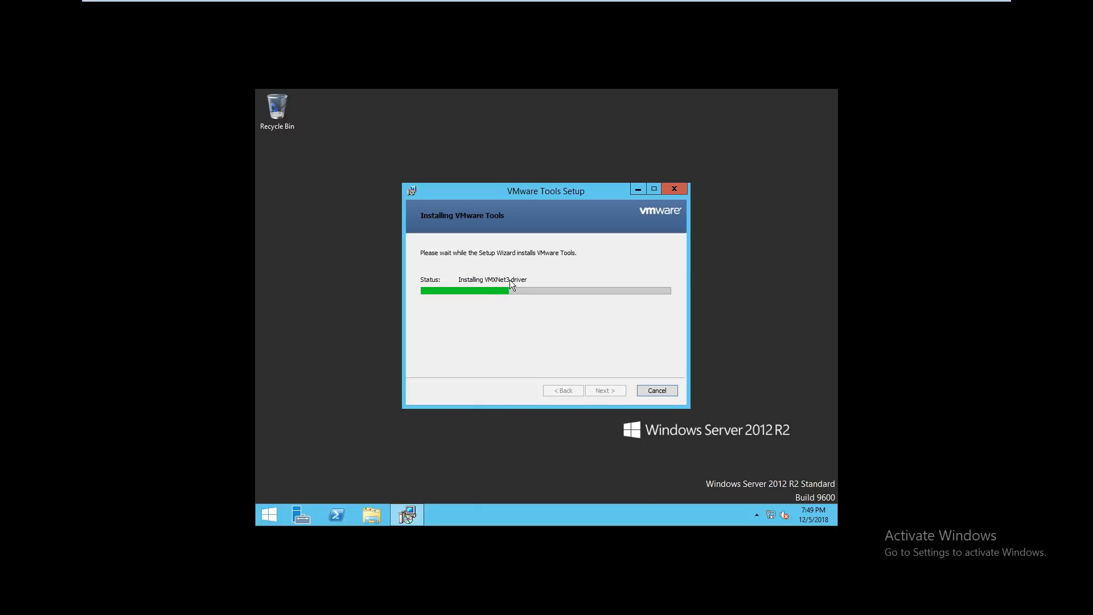
key("ctrl+alt")
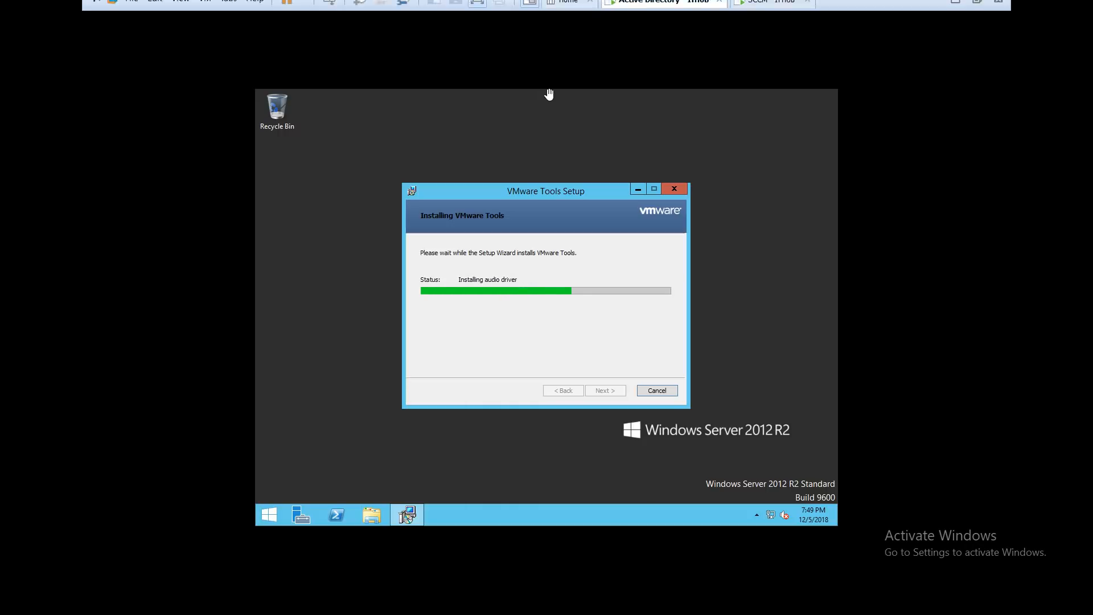
key("ctrl+Tab")
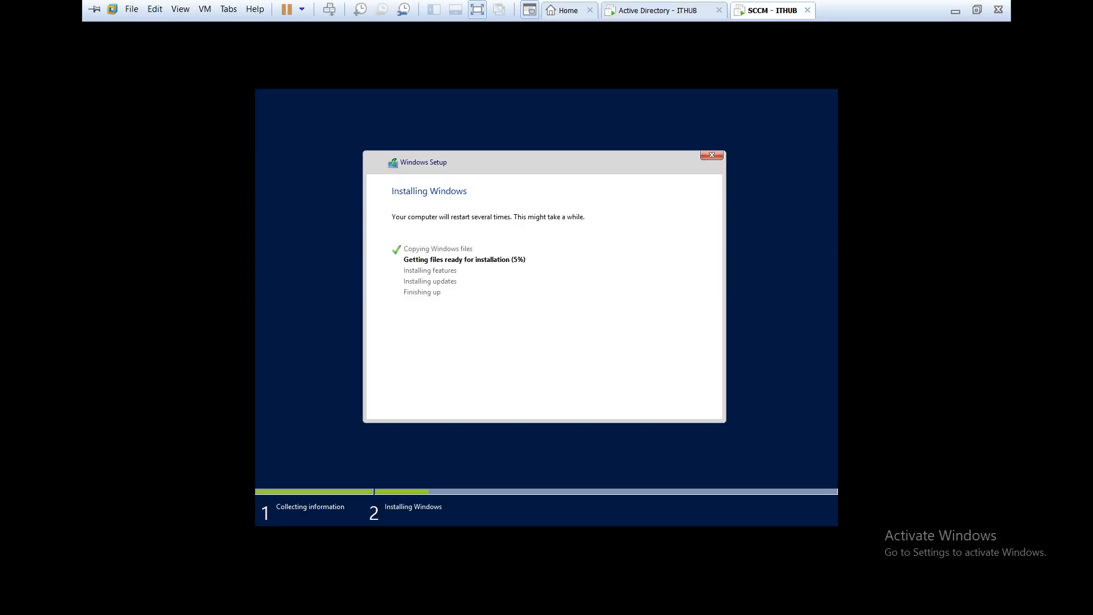
left_click(658, 10)
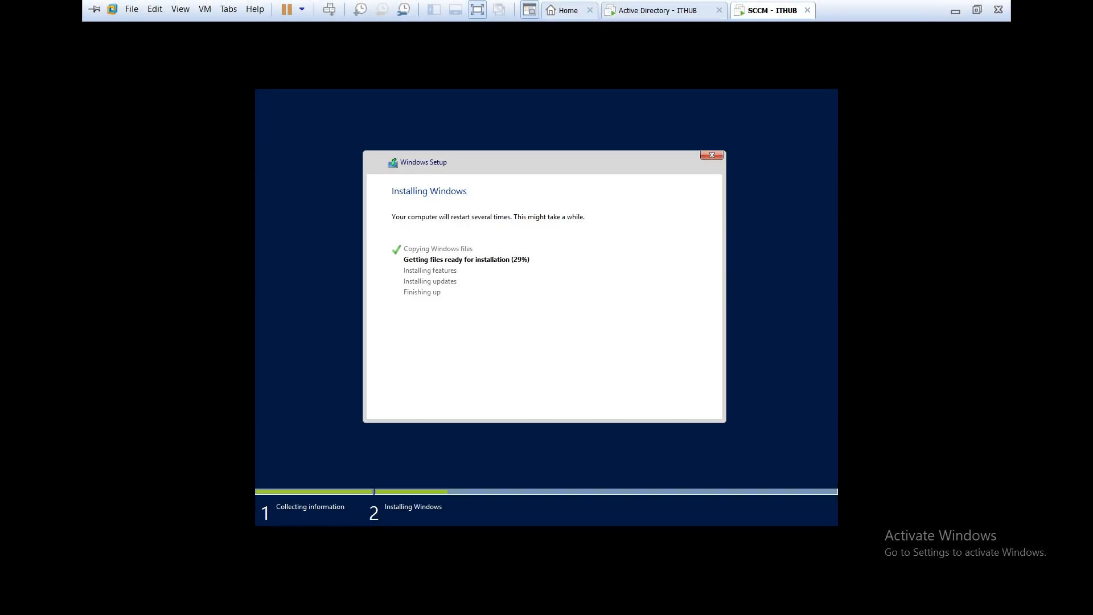
left_click(598, 160)
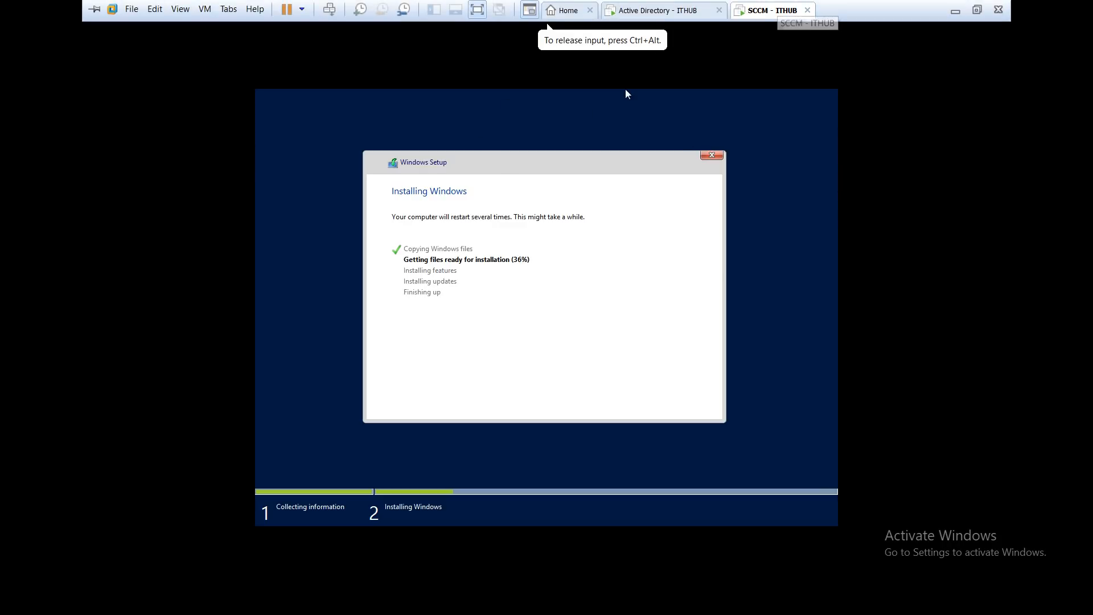
Step: Send Ctrl+Alt+Del to Active Directory - ITHUB, sign in as Administrator, and refresh the desktop
left_click(661, 10)
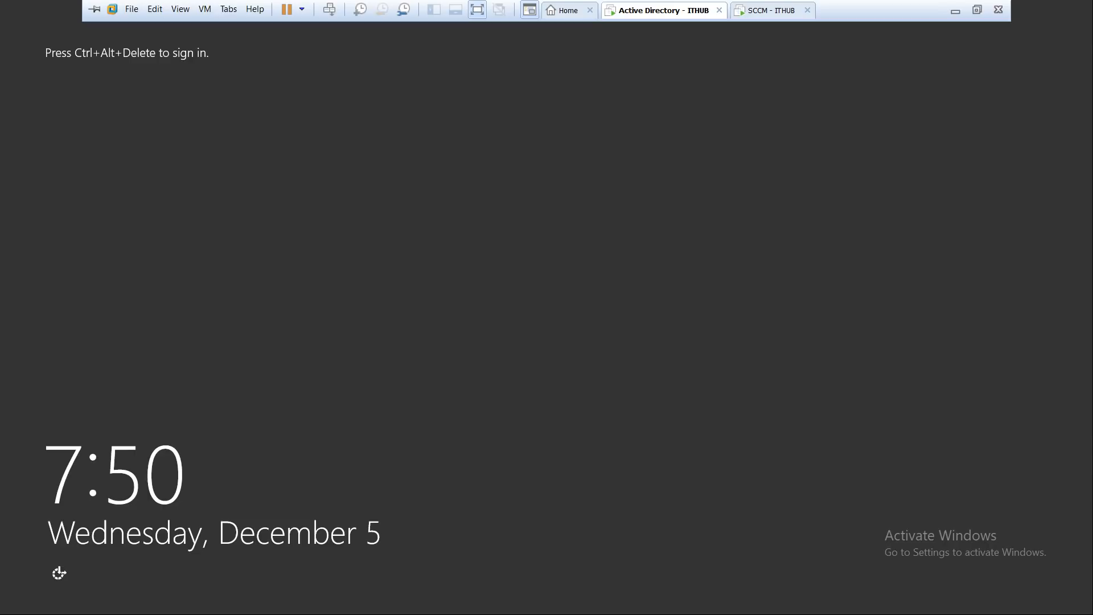
right_click(655, 10)
left_click(700, 74)
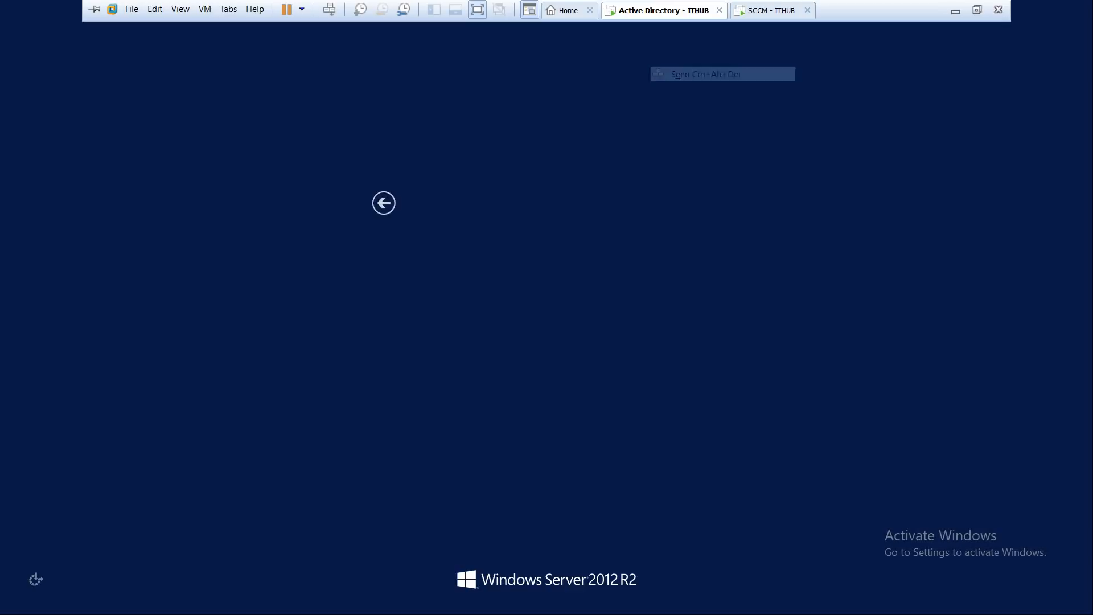
type("***")
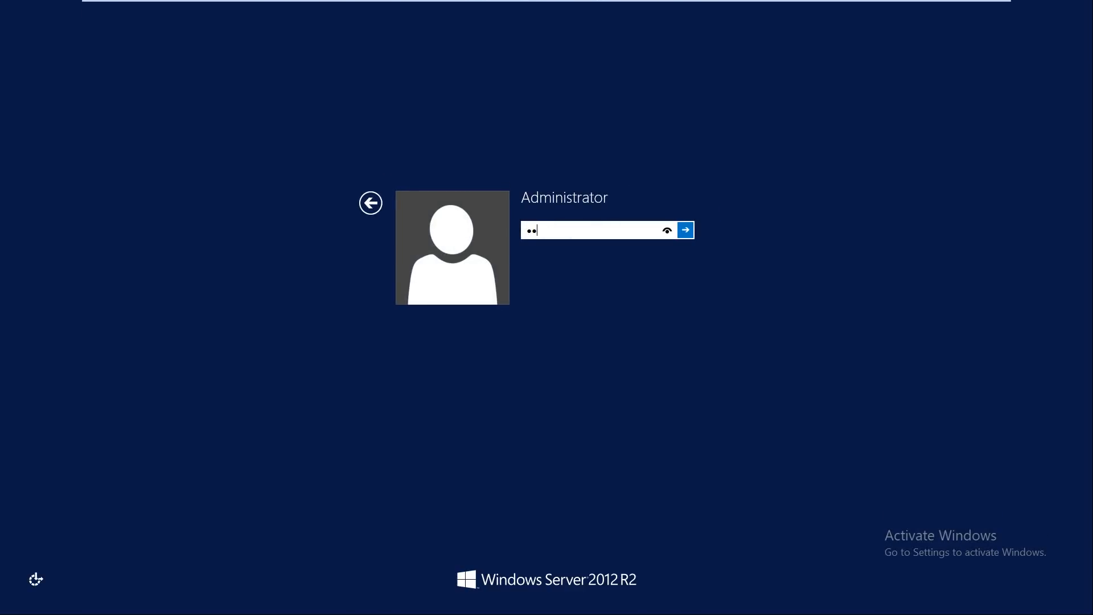
type("****")
key("Return")
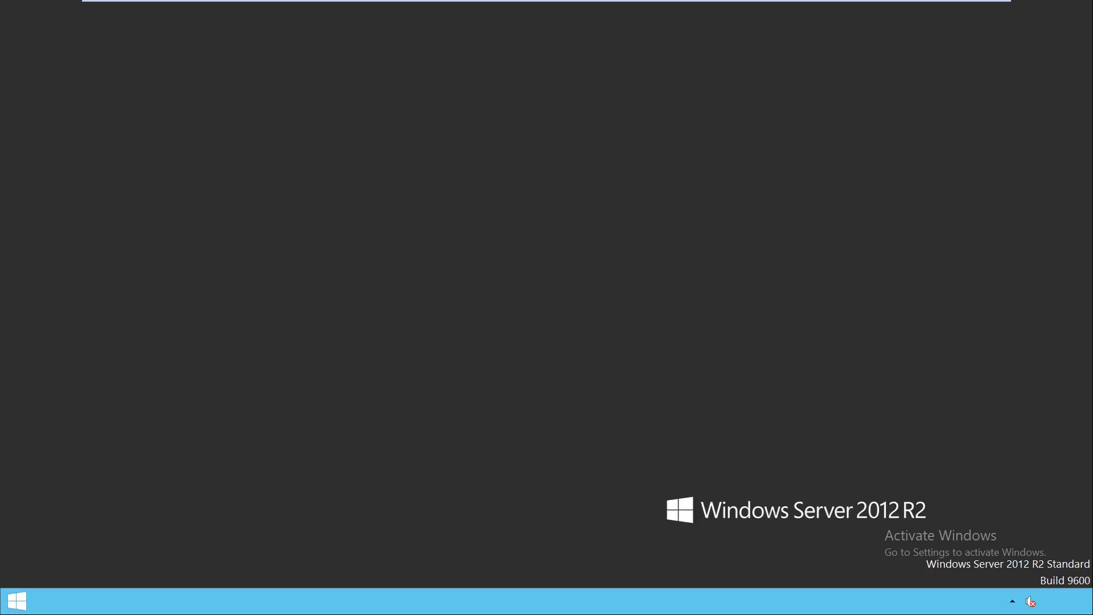
right_click(417, 344)
left_click(453, 379)
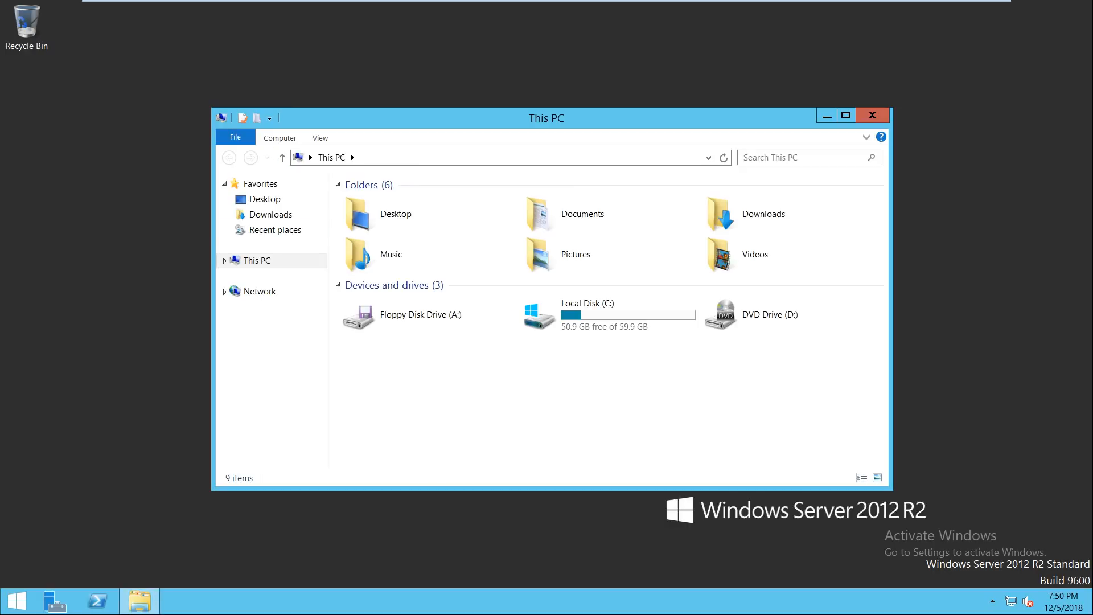
Step: Review This PC's System properties, then open Network Connections from Network and Sharing Center
right_click(260, 260)
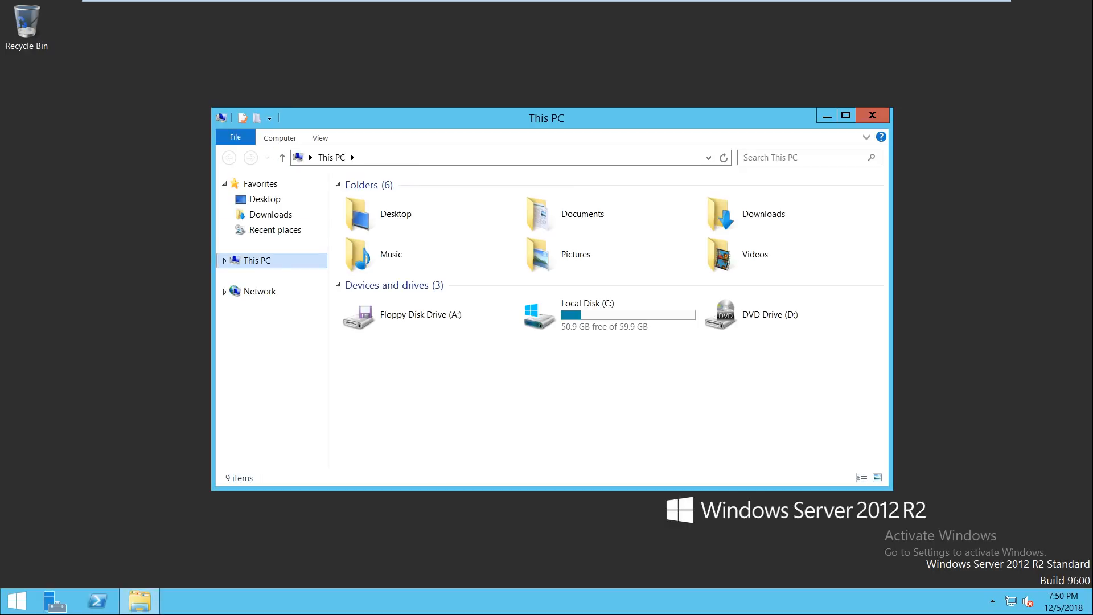
left_click(296, 402)
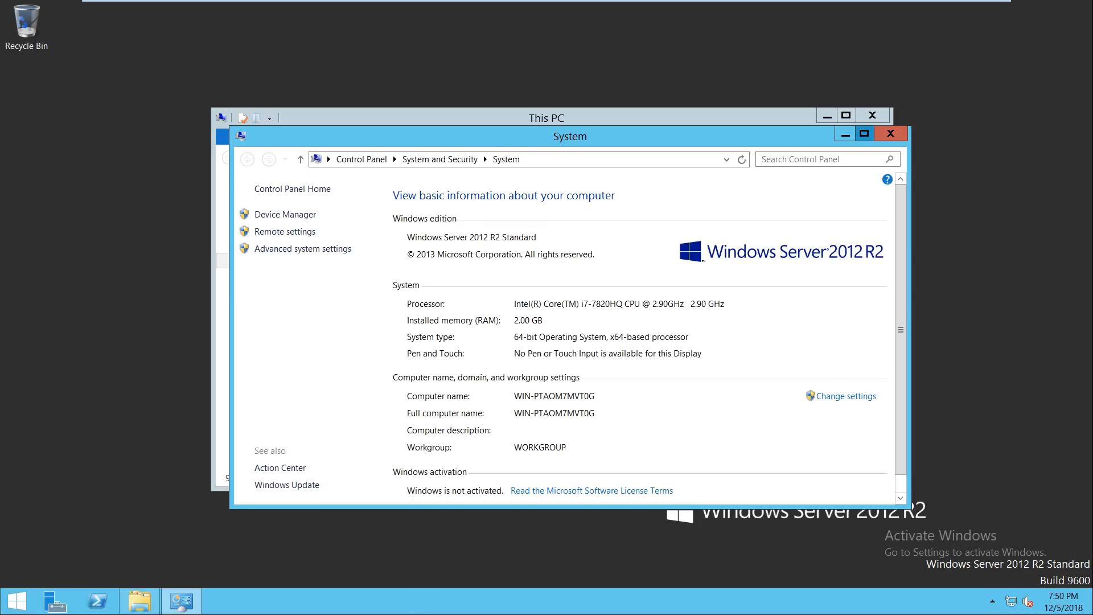
left_click(864, 133)
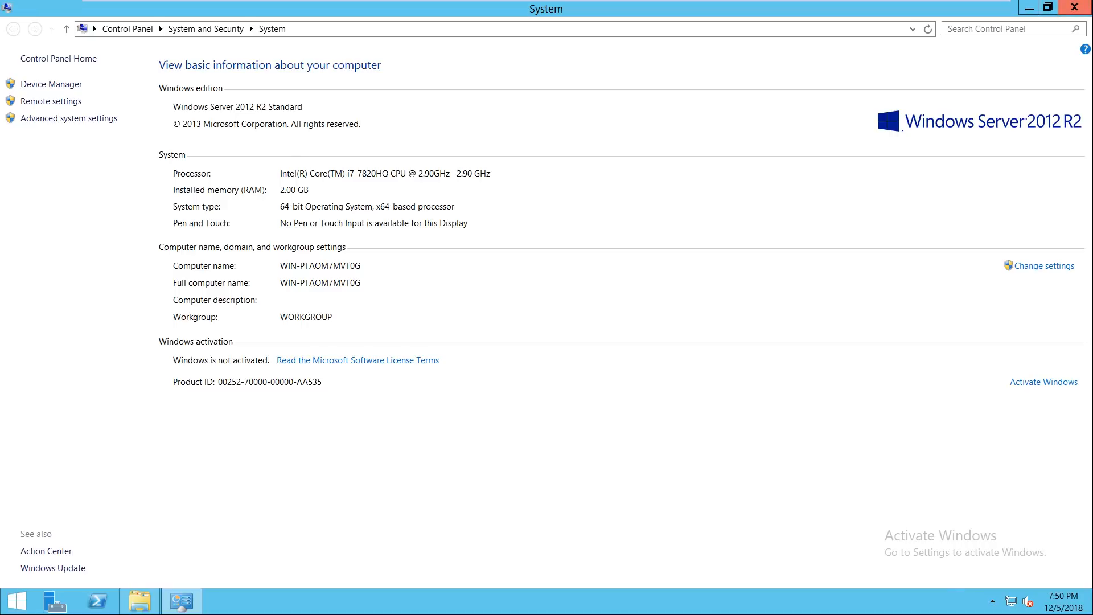
left_click(1074, 7)
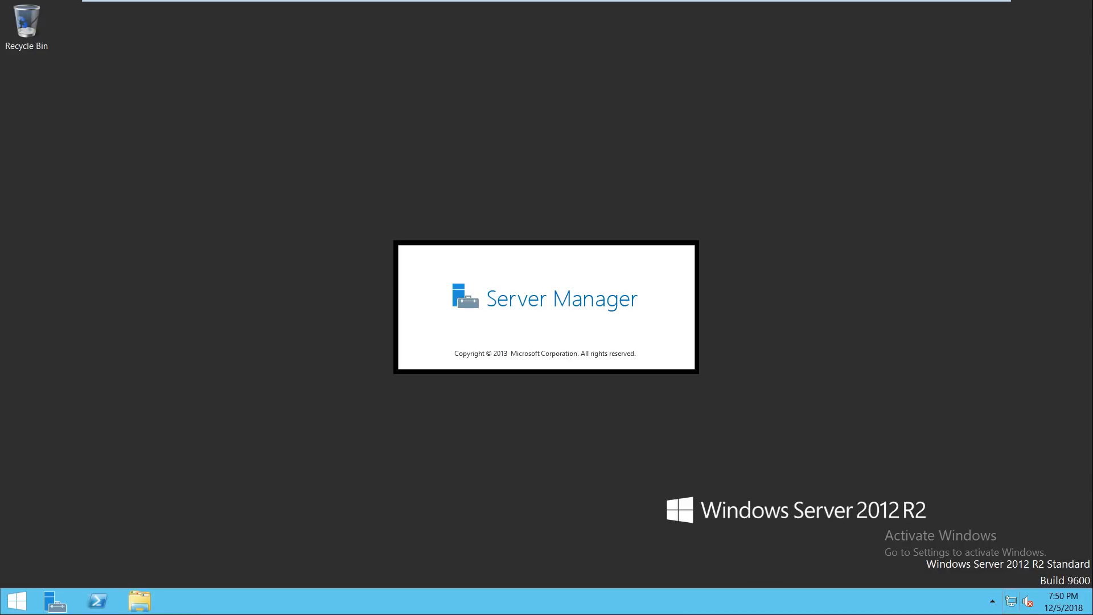
right_click(1011, 601)
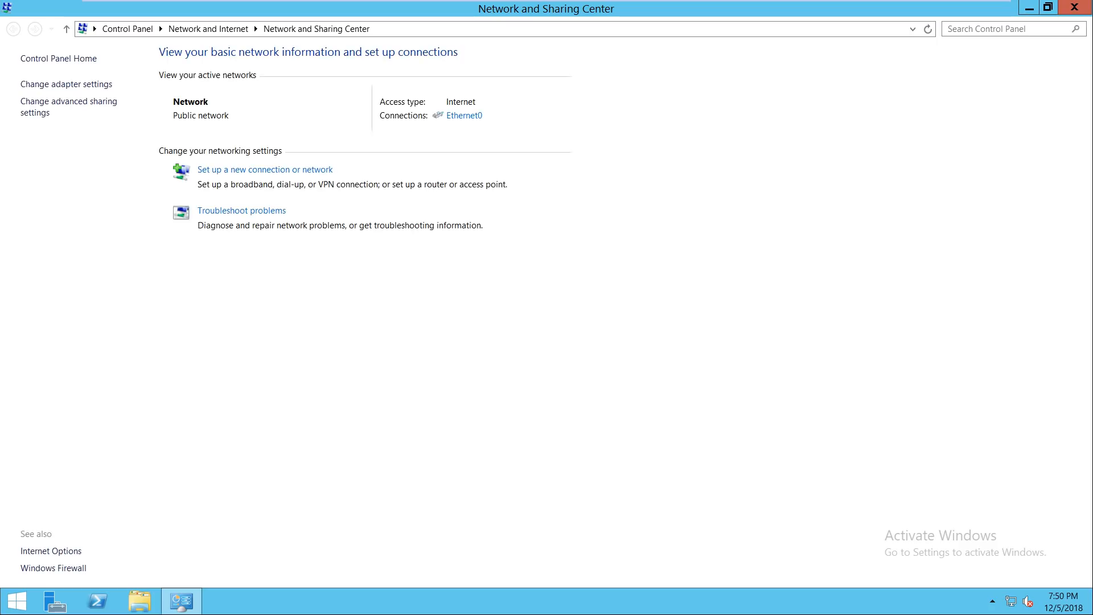
left_click(66, 85)
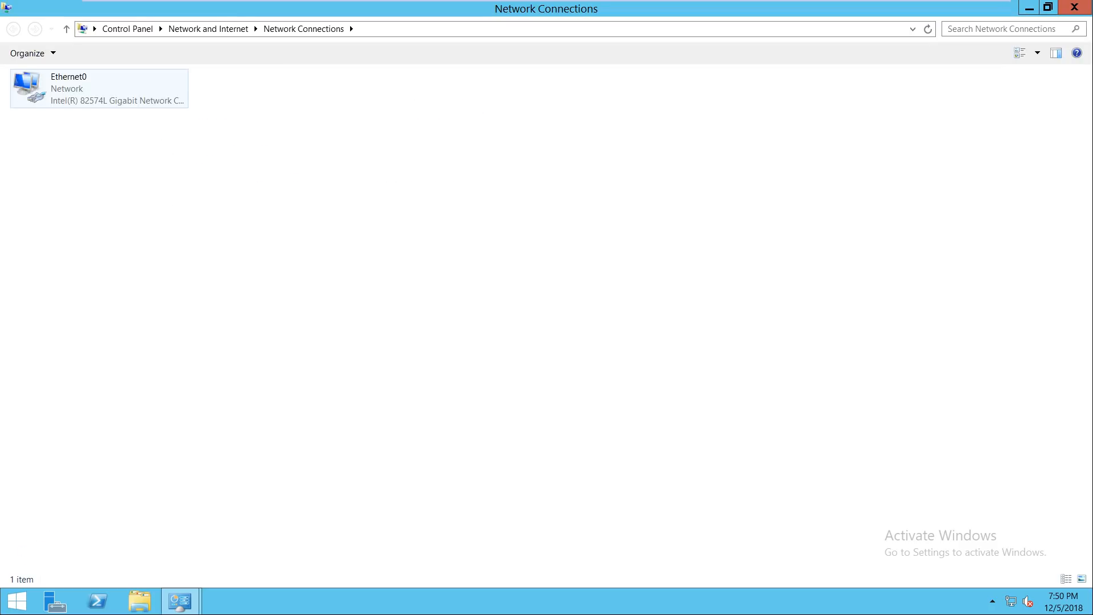
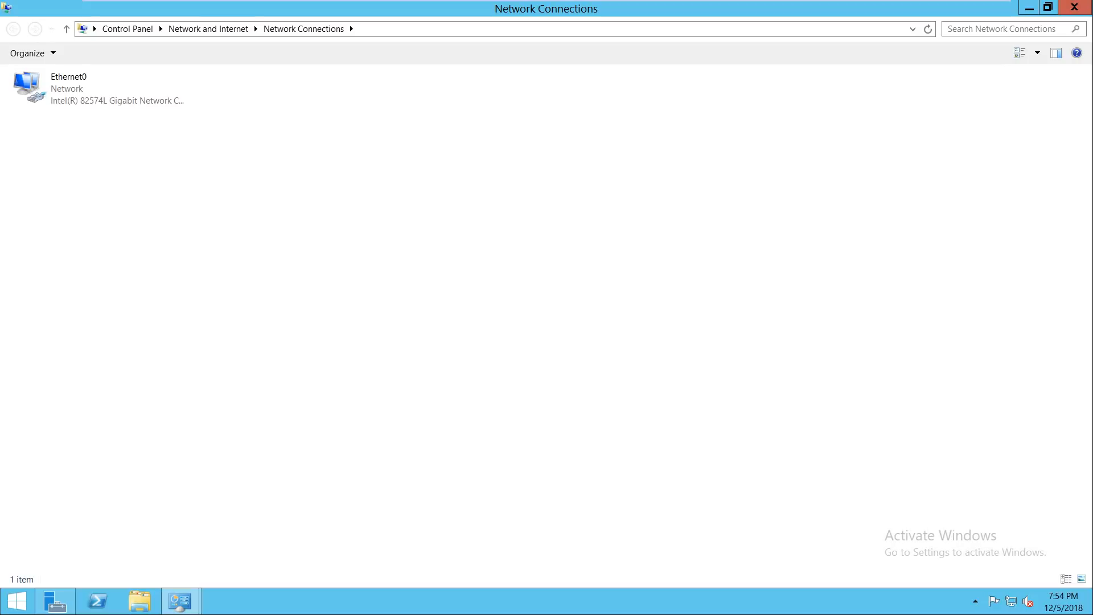
Step: Close Network Connections, Network and Sharing Center and Server Manager to reveal the desktop
left_click(1074, 8)
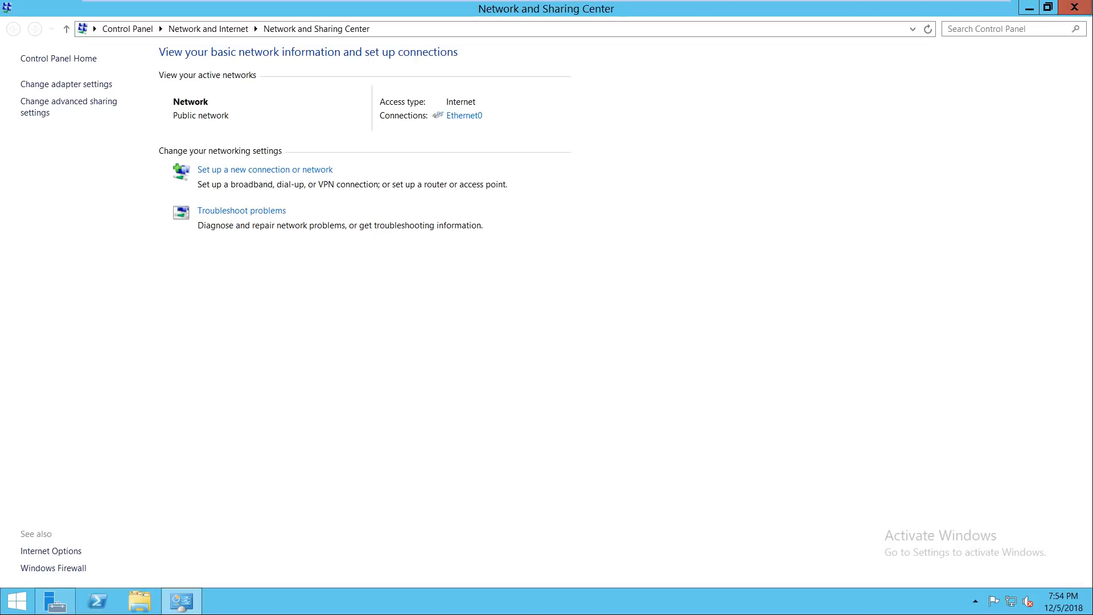
left_click(1075, 8)
left_click(1075, 7)
right_click(684, 219)
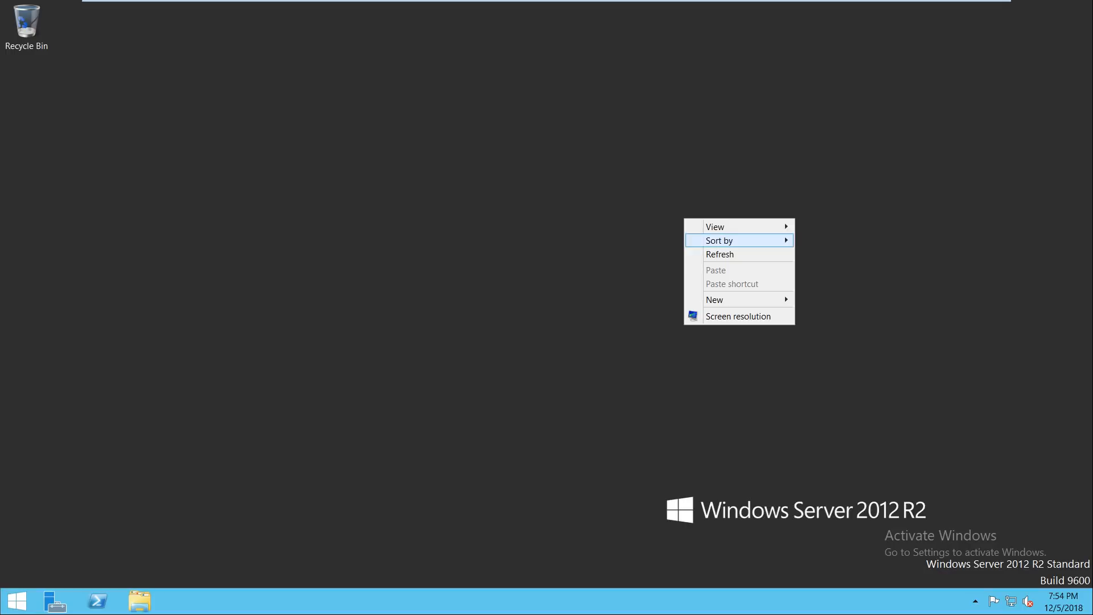
left_click(715, 254)
left_click(140, 601)
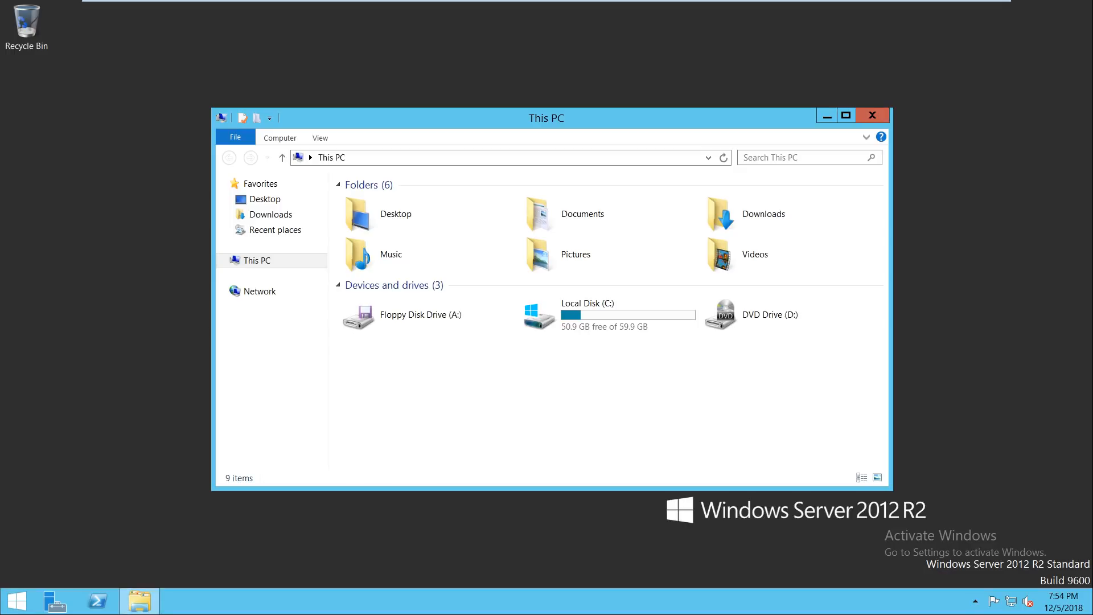
right_click(220, 257)
left_click(262, 408)
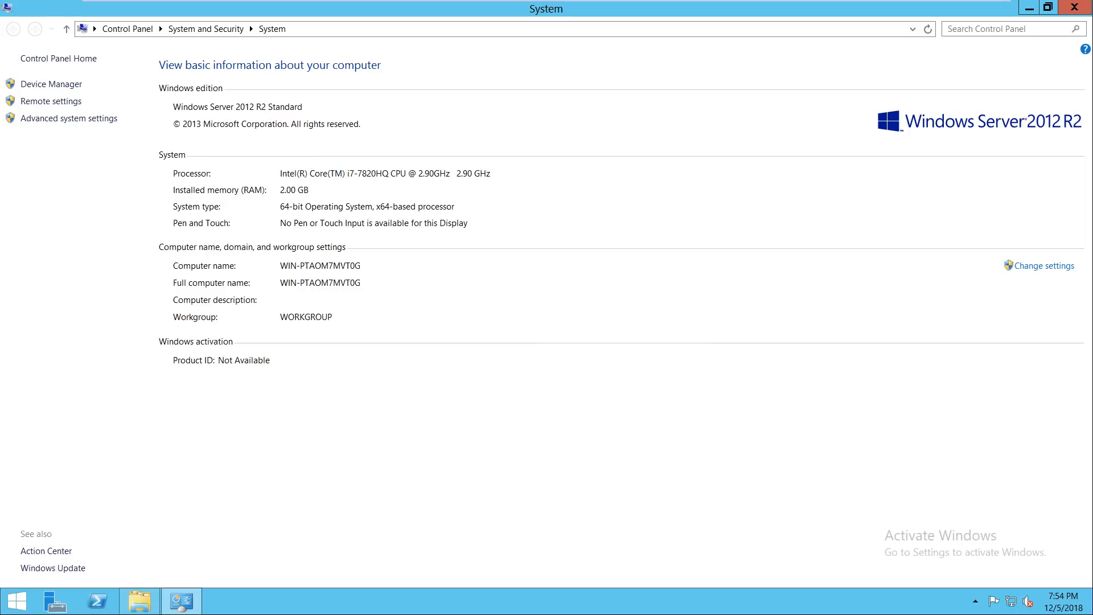
left_click(1075, 7)
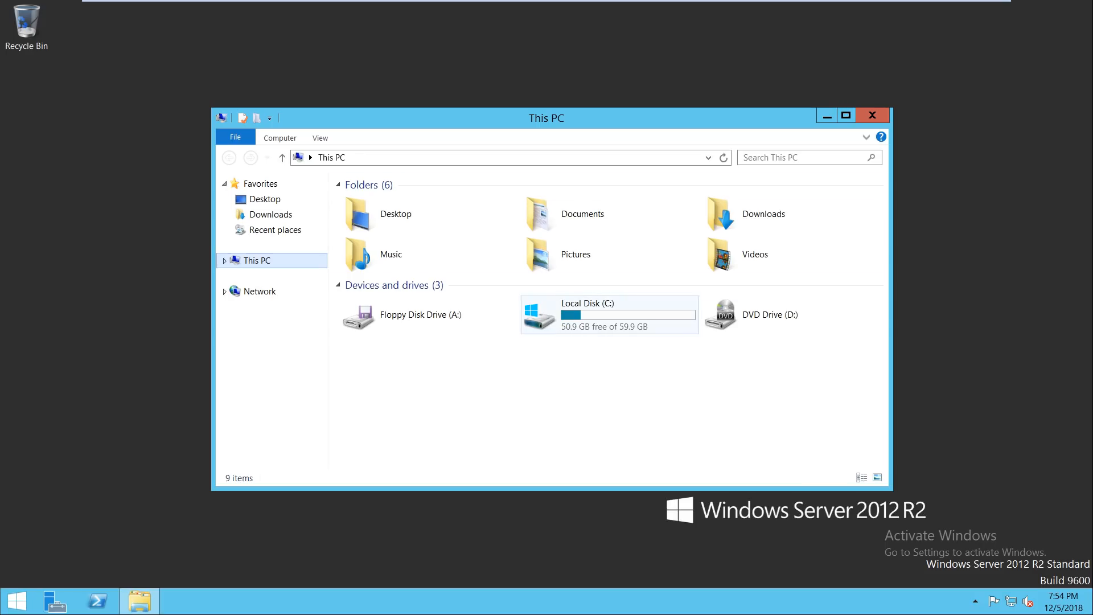
left_click(872, 115)
right_click(480, 288)
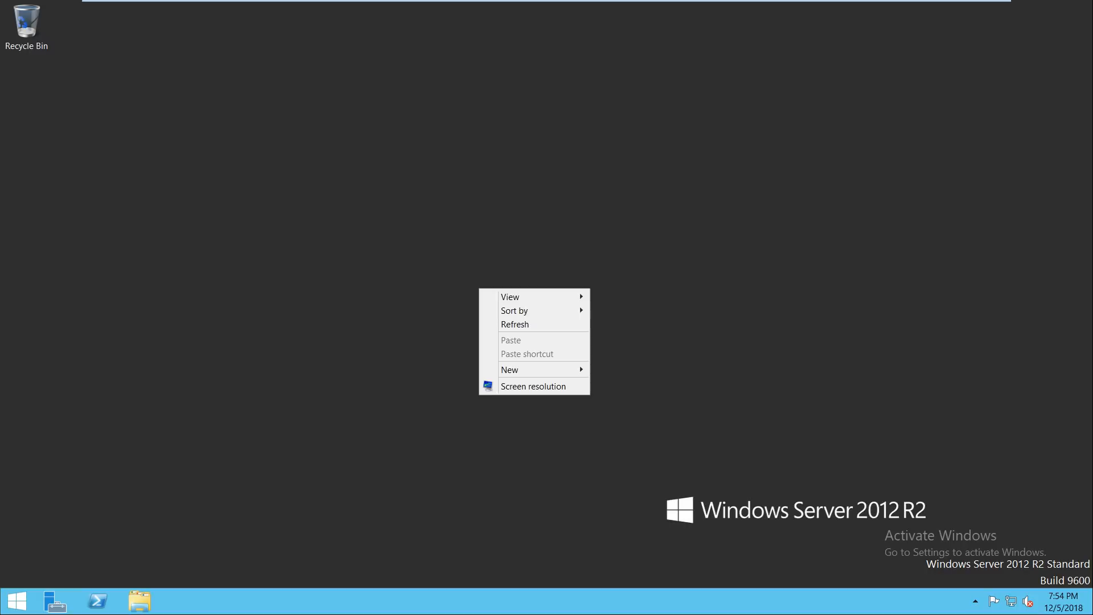
left_click(501, 322)
key("super+r")
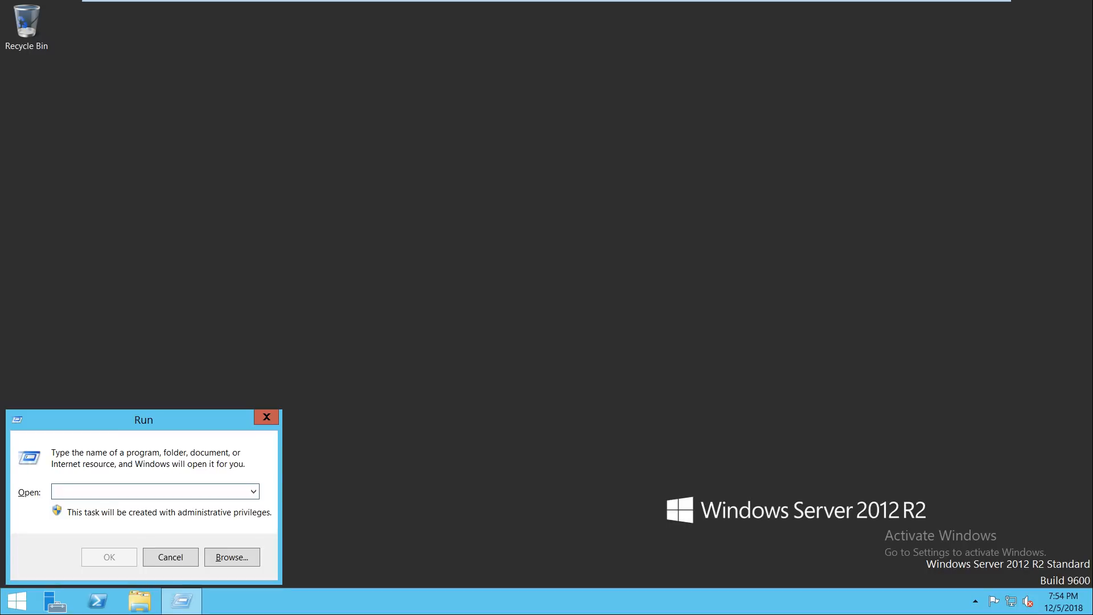
type("lusrmgr.msc")
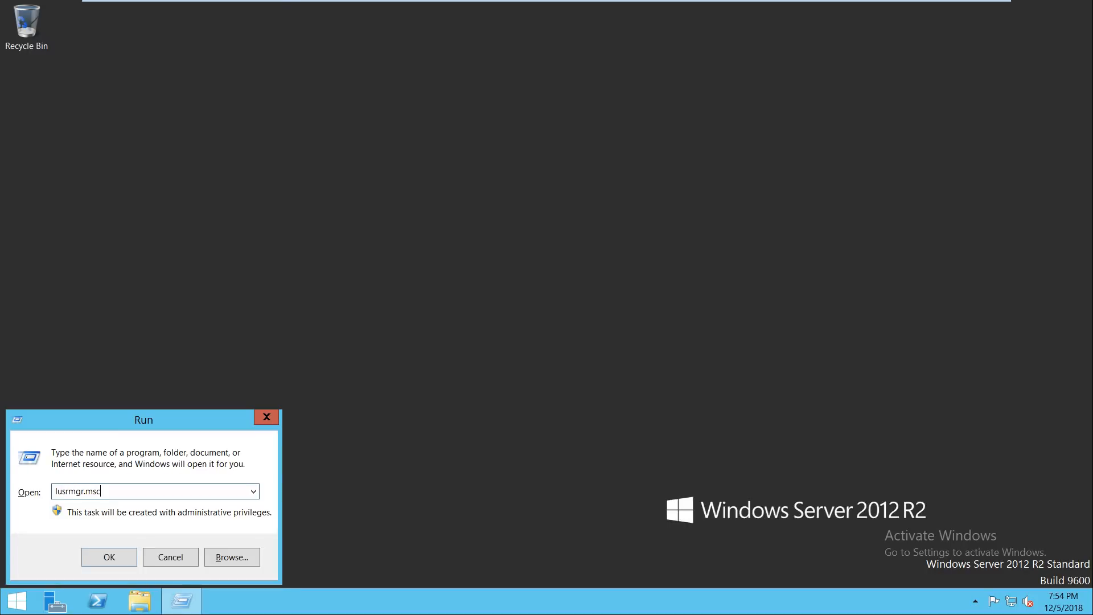
key("Return")
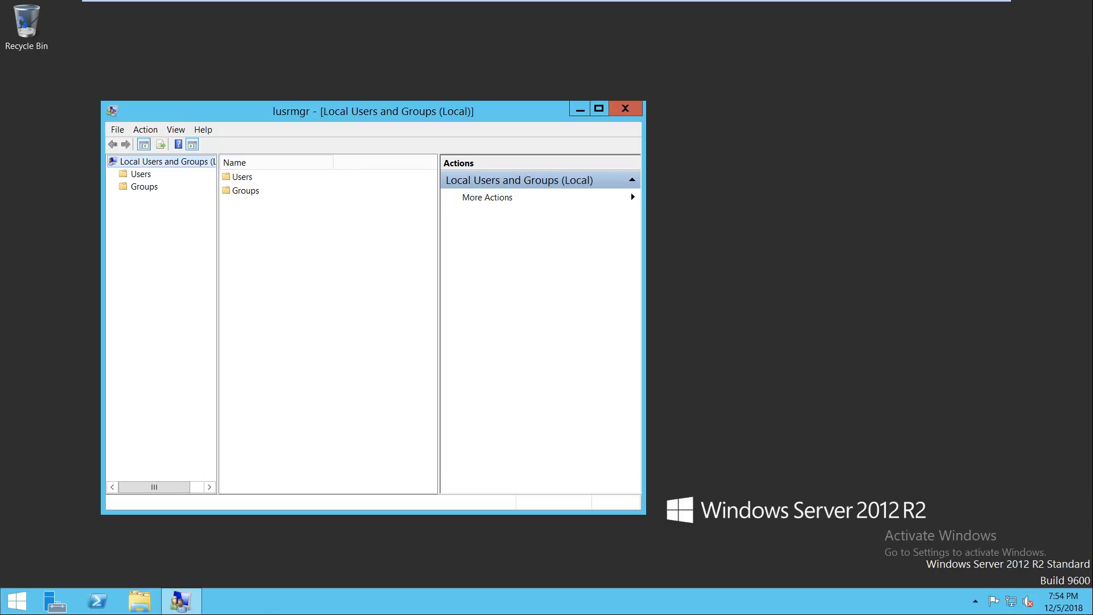
key("super+Up")
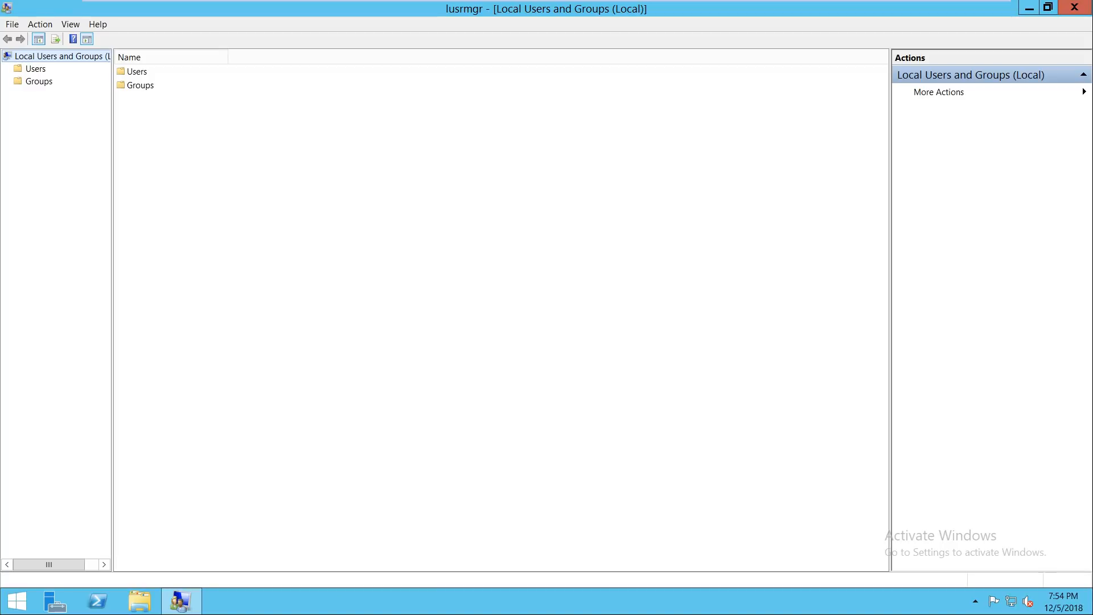
left_click(36, 69)
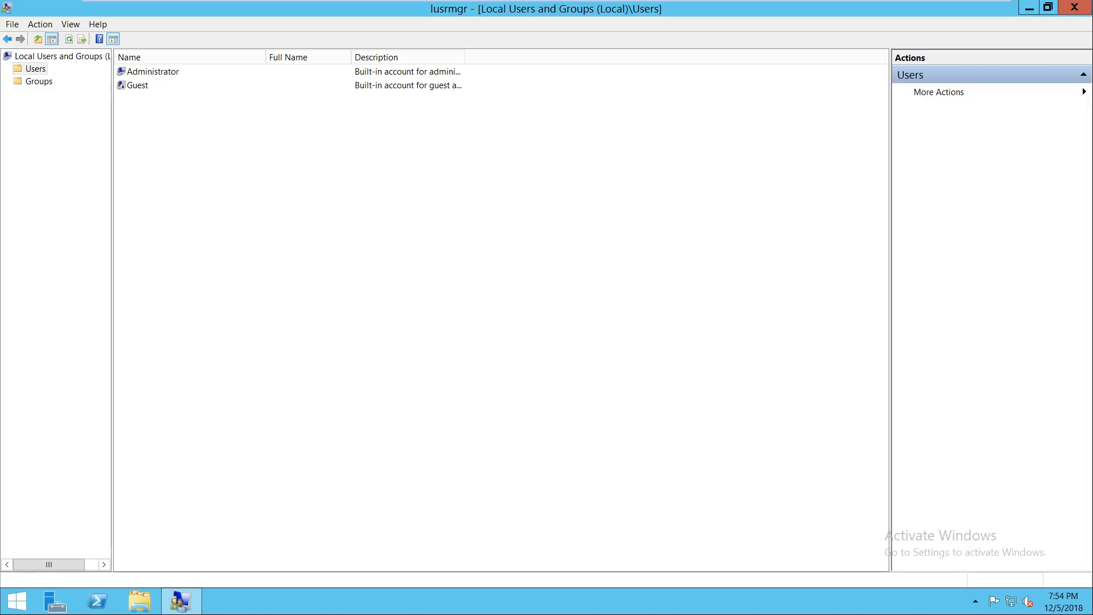
right_click(170, 72)
left_click(216, 81)
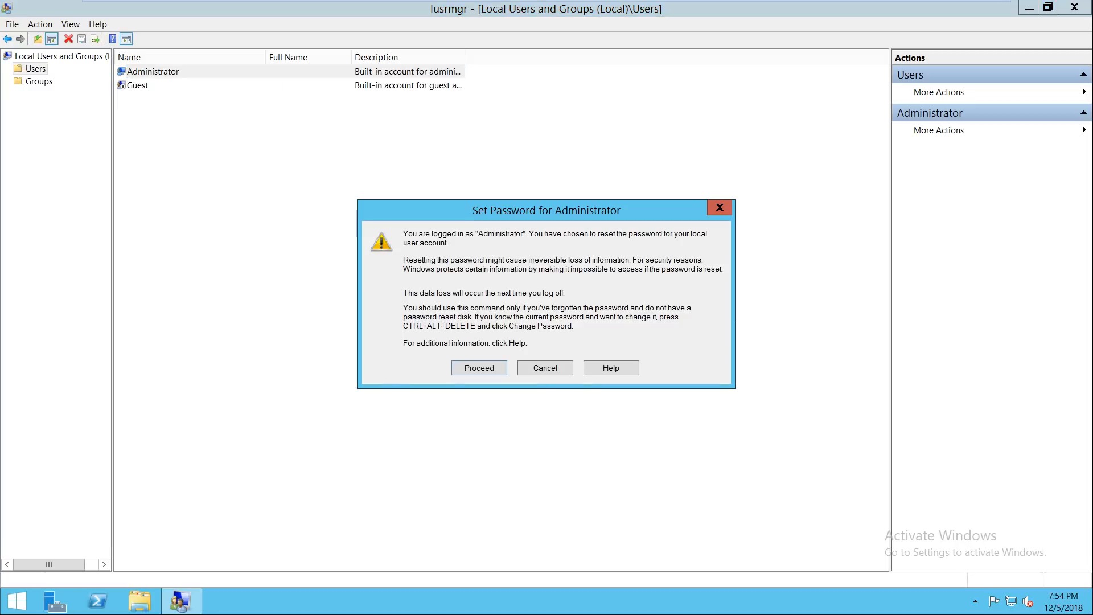
key("Return")
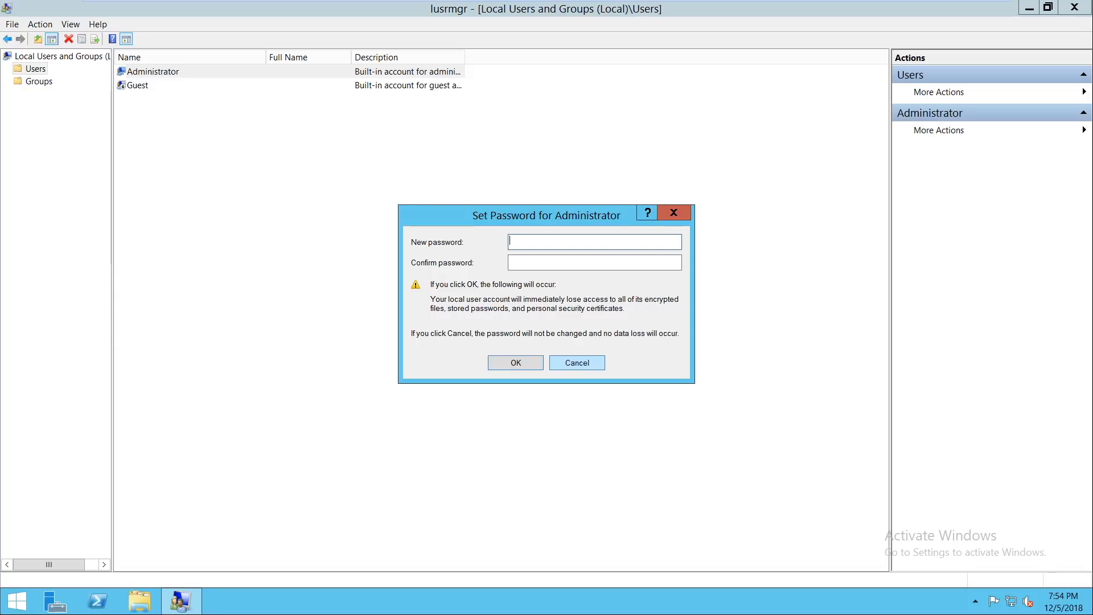
left_click(577, 363)
left_click(1075, 8)
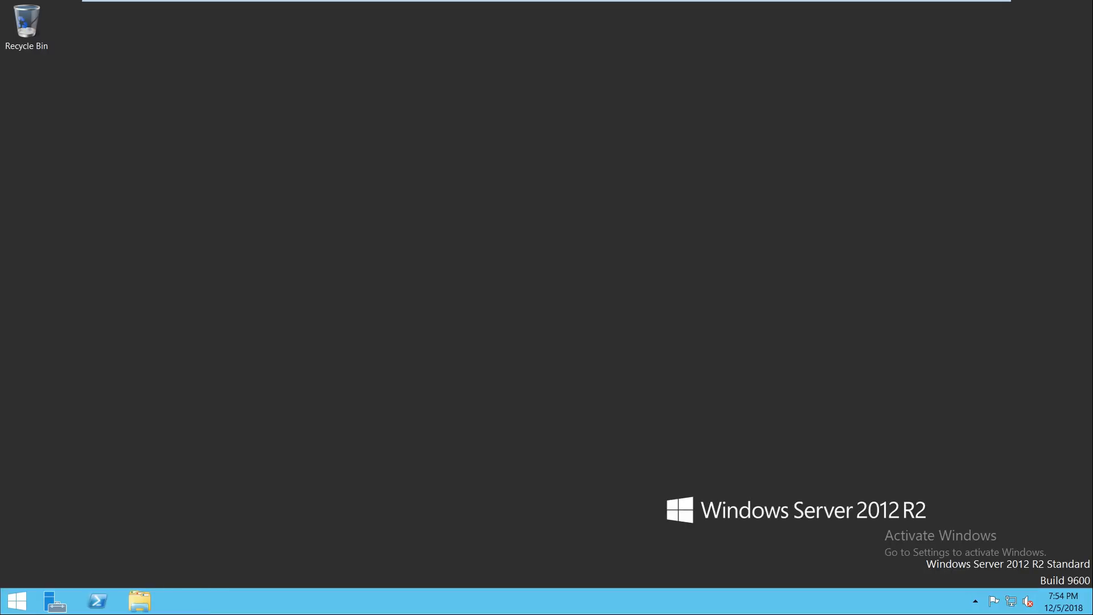
Step: Open the Ethernet0 adapter properties from the Network and Sharing Center
right_click(1011, 601)
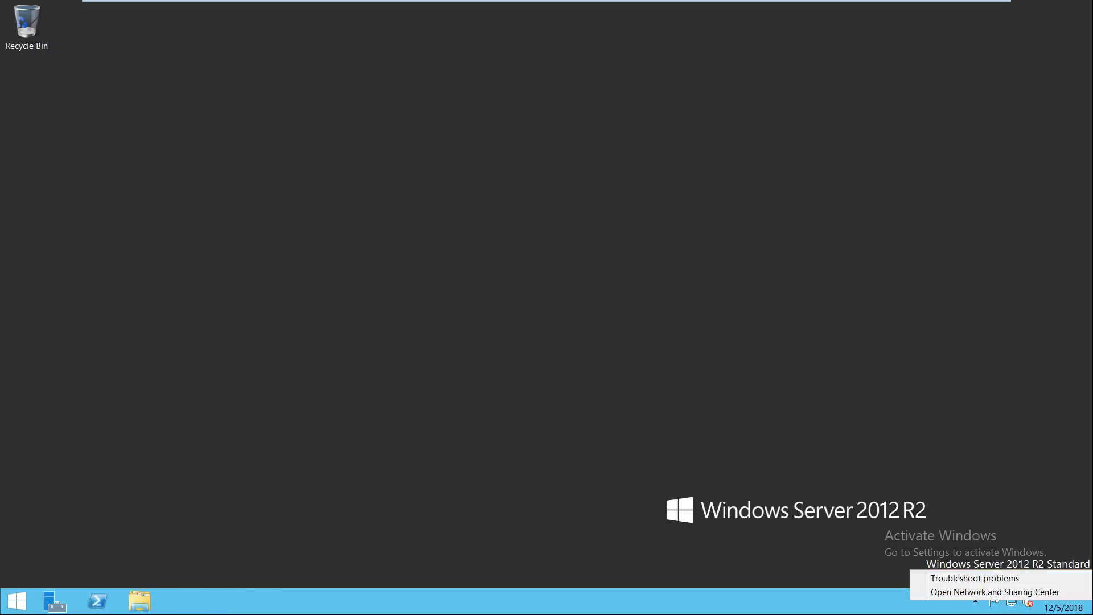
left_click(979, 591)
left_click(66, 84)
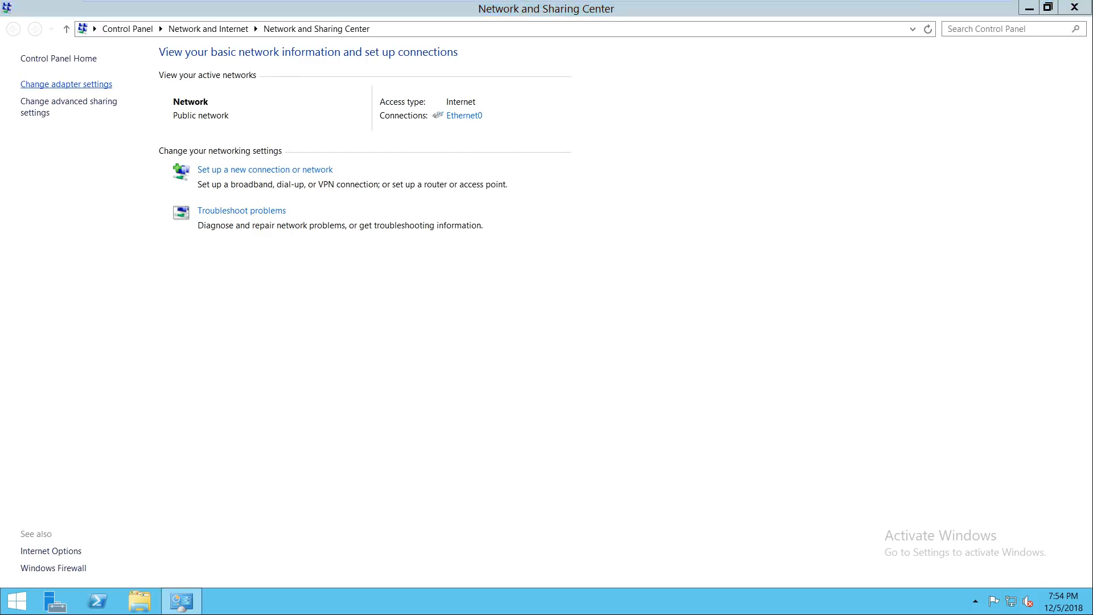
left_click(37, 91)
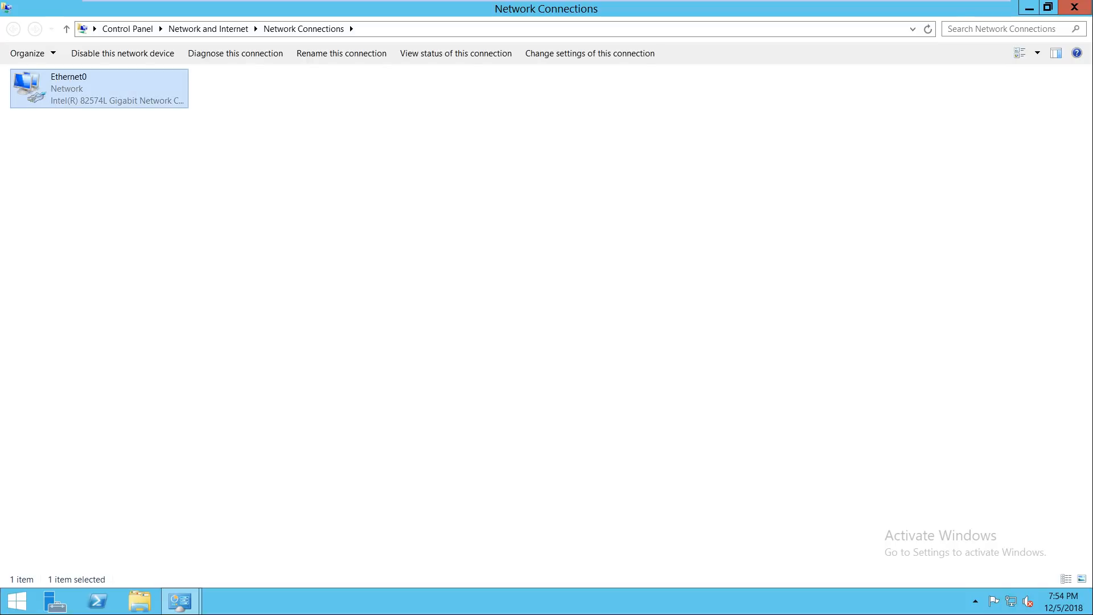
right_click(37, 91)
left_click(78, 206)
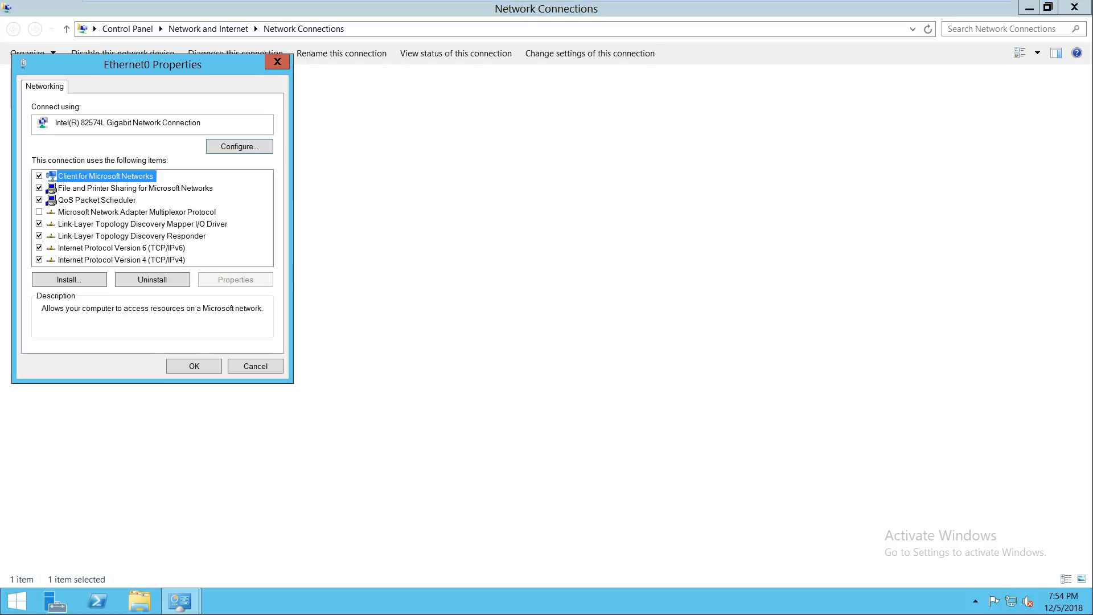
Step: Set Ethernet0 IPv4 to 192.168.0.100, mask 255.255.255.0, no gateway, DNS 192.168.0.100
key("End")
key("alt+r")
key("alt+s")
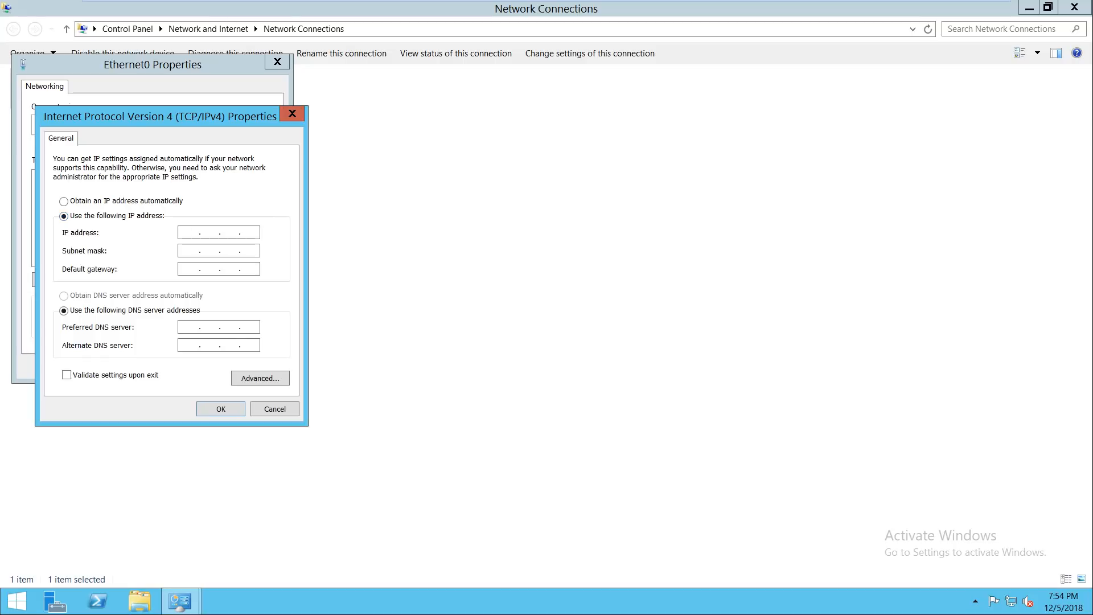
type("192.168.0.100")
key("Tab")
key("Tab")
type("192 . 168 . 0 . ")
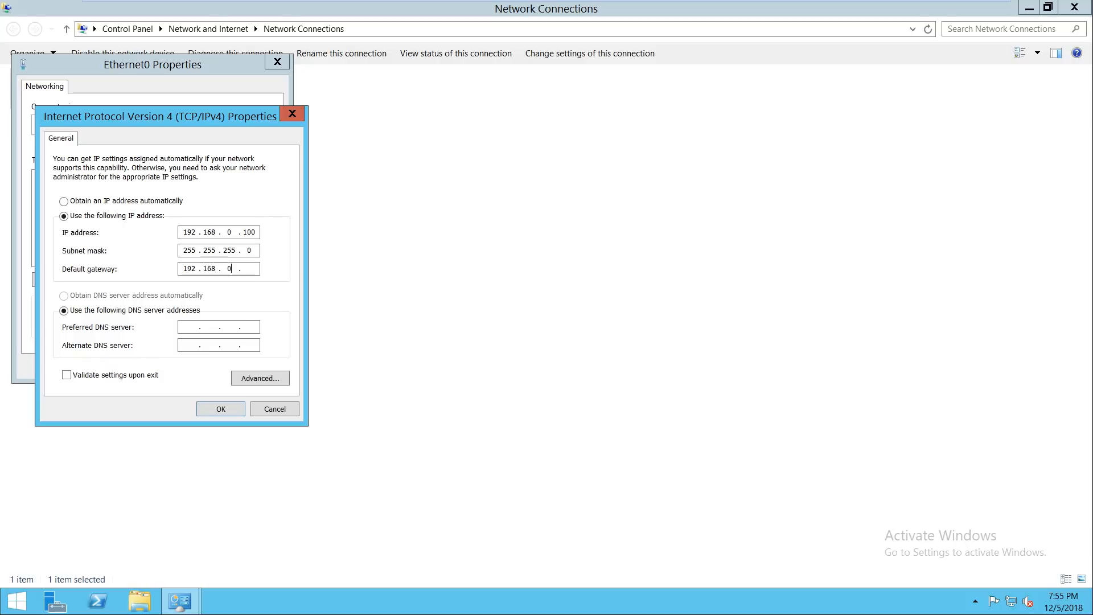
type("20")
key("BackSpace")
key("BackSpace")
key("BackSpace")
key("BackSpace")
key("BackSpace")
key("BackSpace")
key("BackSpace")
key("BackSpace")
key("BackSpace")
key("Tab")
key("Tab")
type("192 . 168 . 0 . 100")
key("Return")
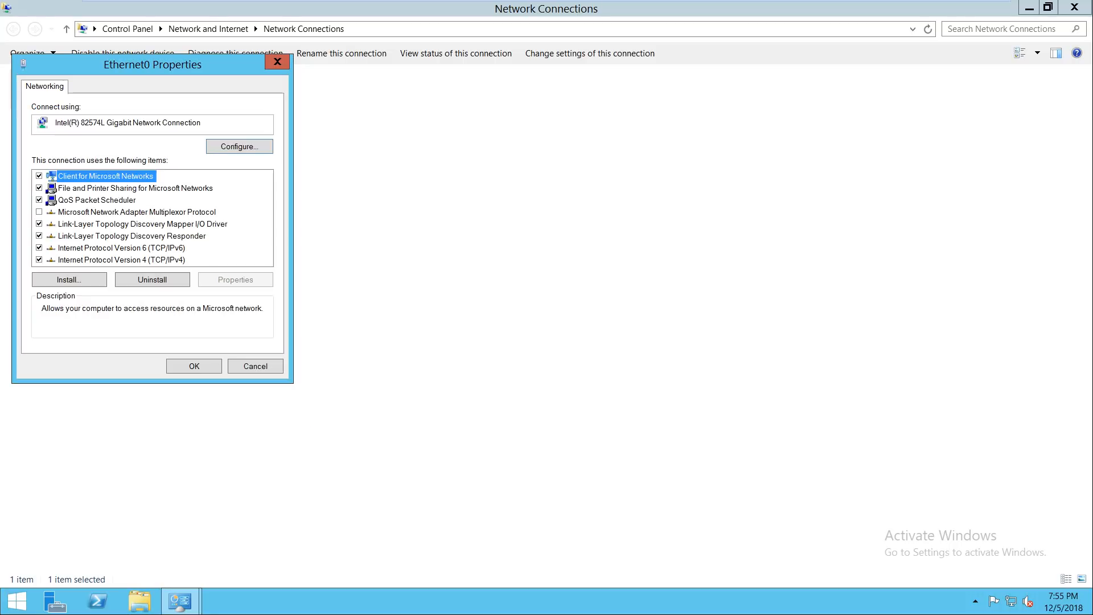
key("Return")
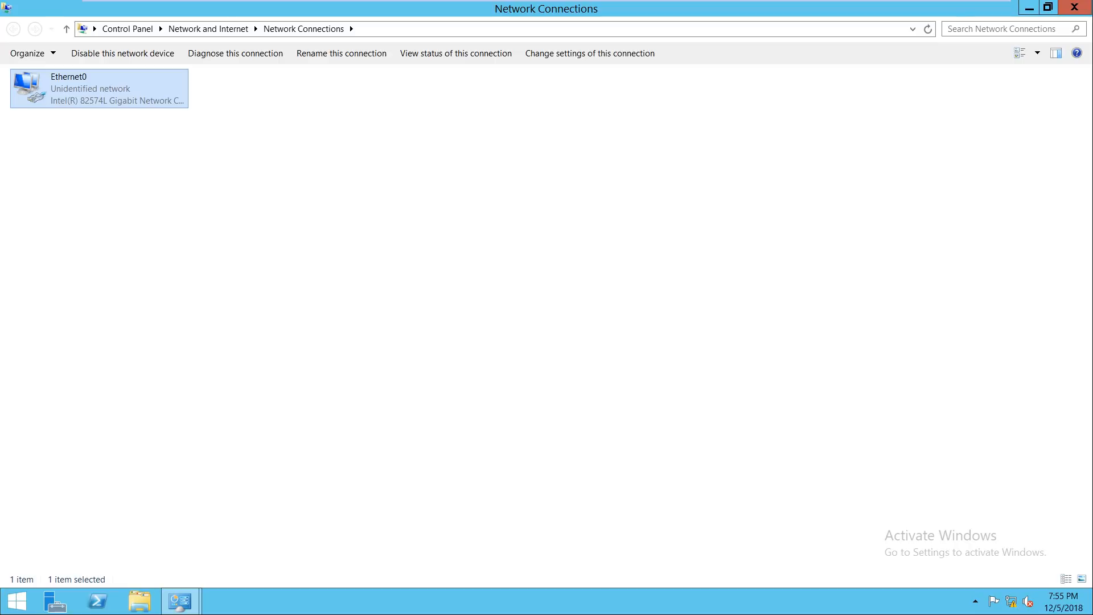
left_click(1075, 7)
Step: Close the Network and Sharing Center and refresh the desktop
left_click(1074, 8)
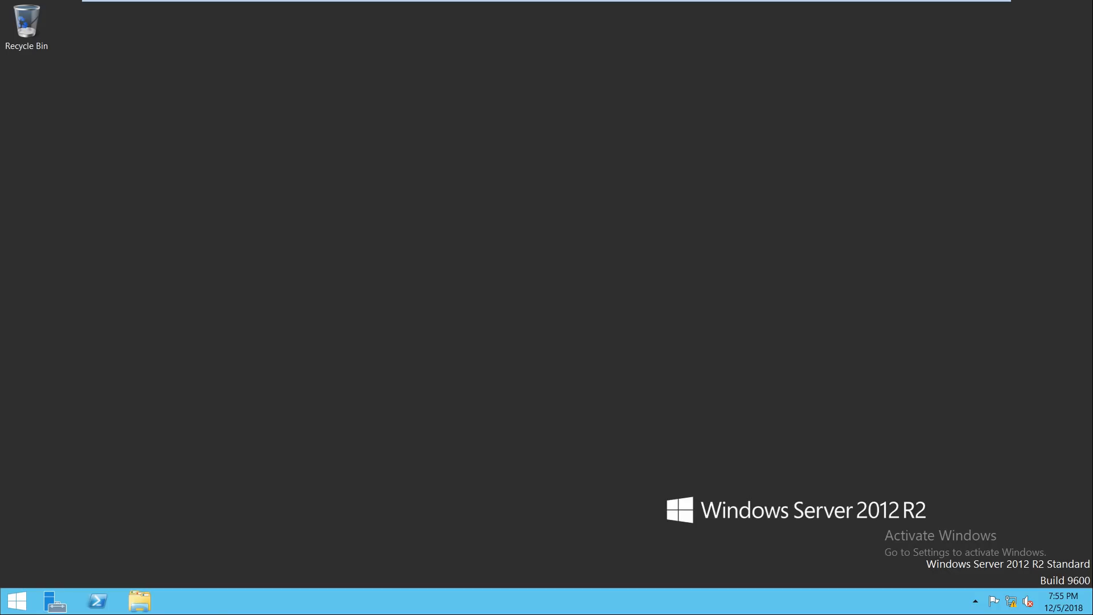
right_click(506, 368)
left_click(538, 403)
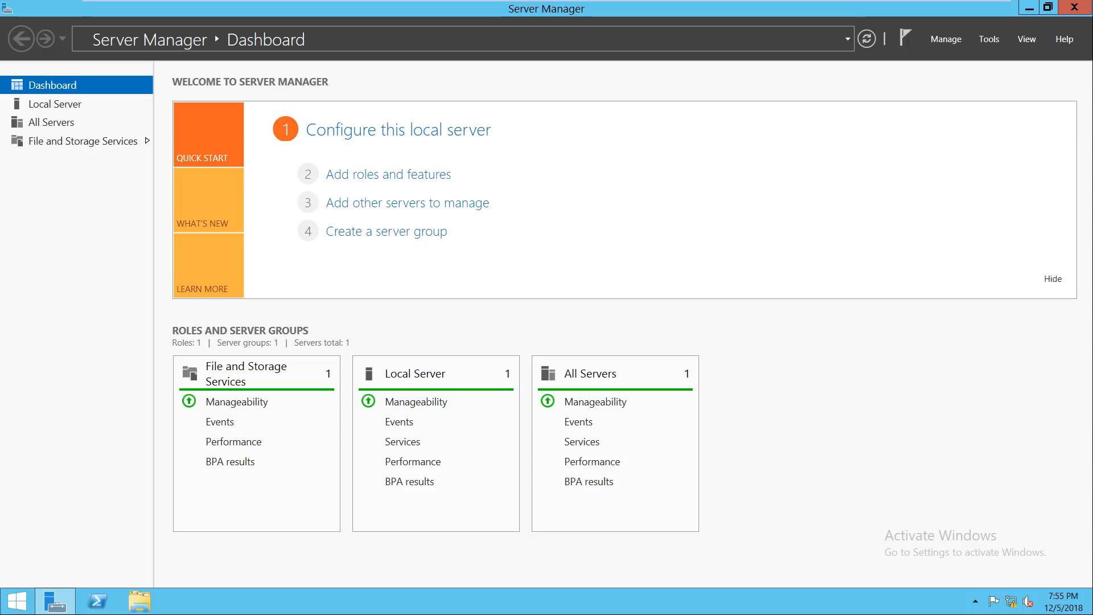
Step: Start the Add Roles and Features Wizard, cancel it, and close Server Manager
left_click(389, 174)
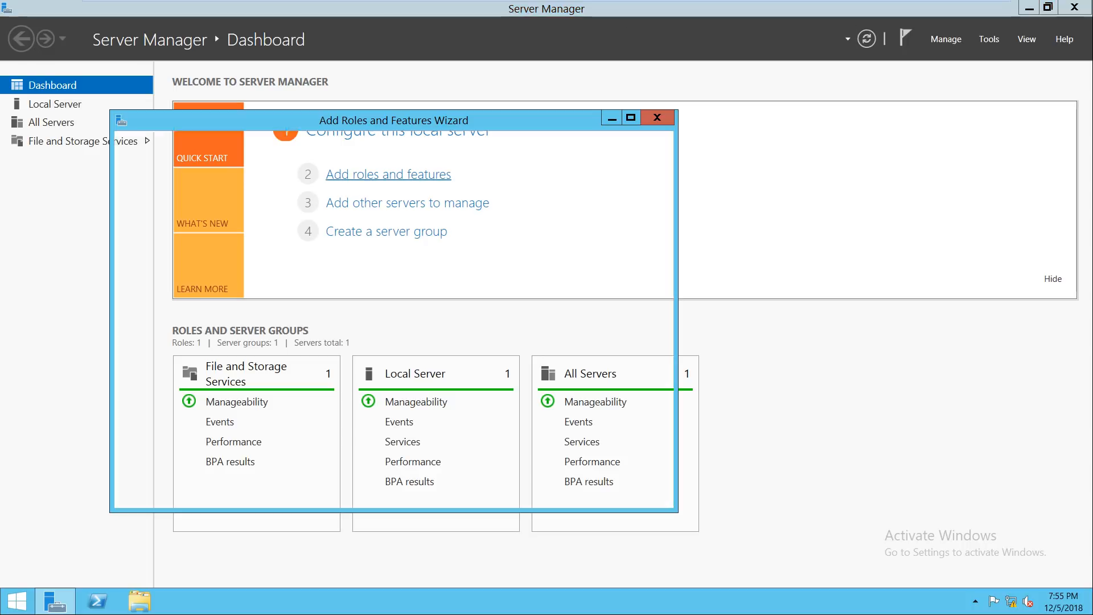
key("Return")
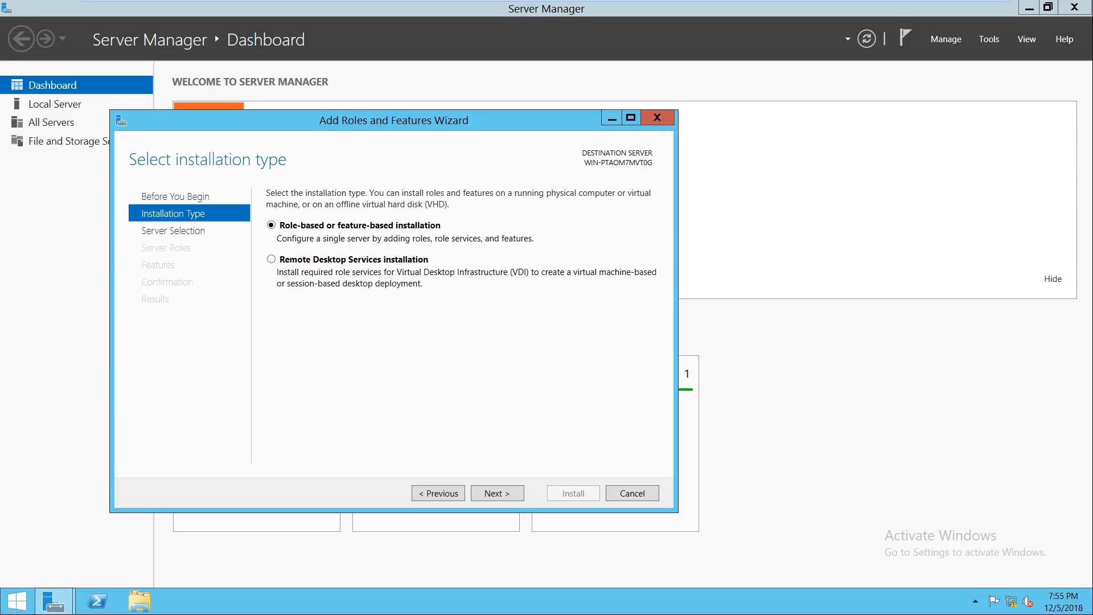
key("Return")
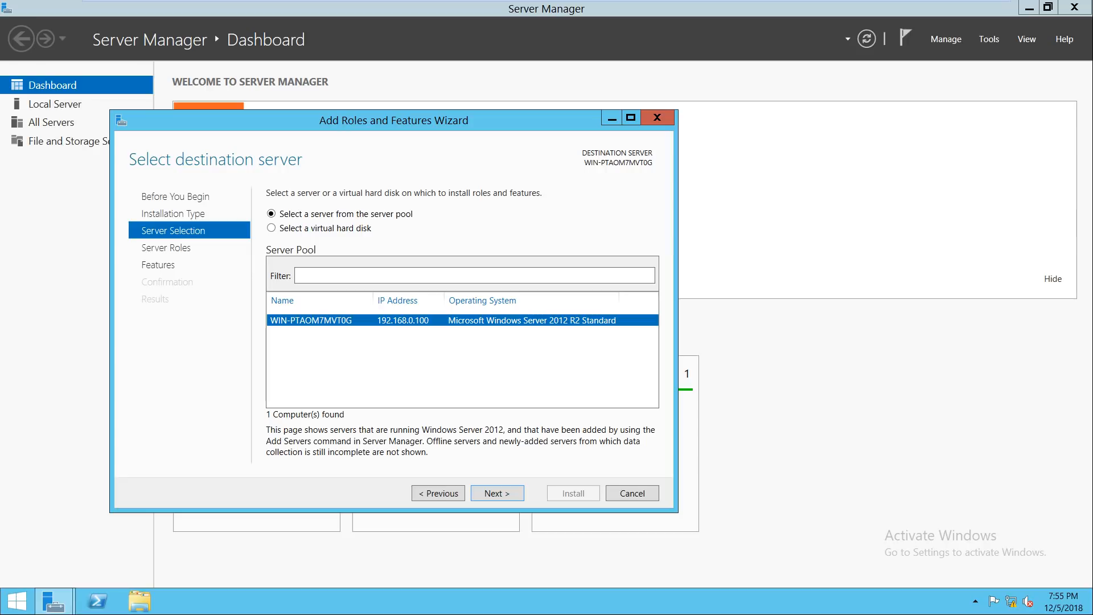
left_click(632, 494)
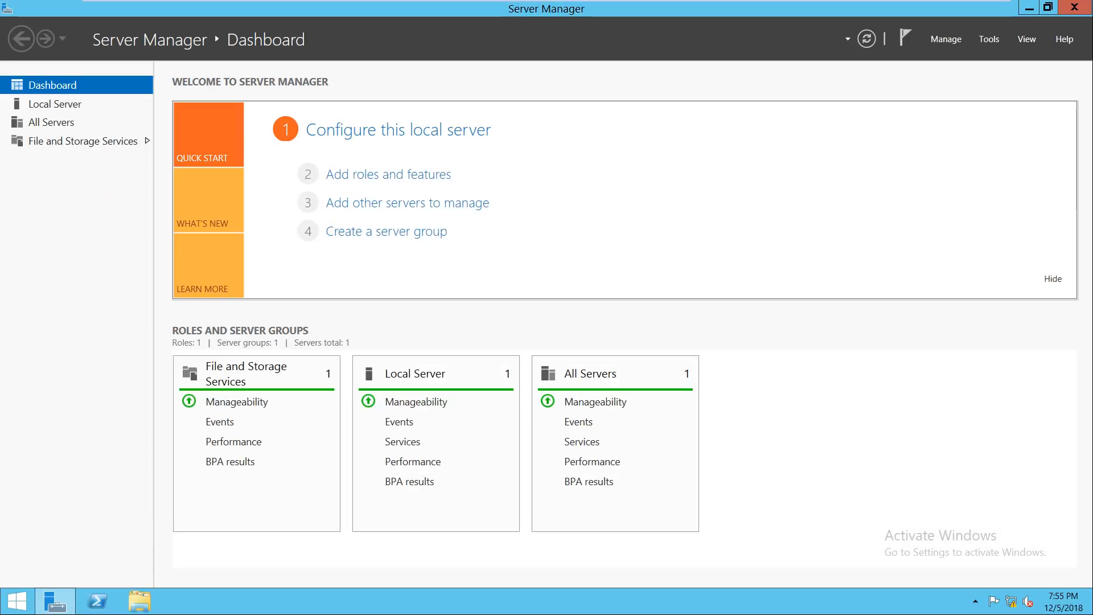
left_click(1075, 7)
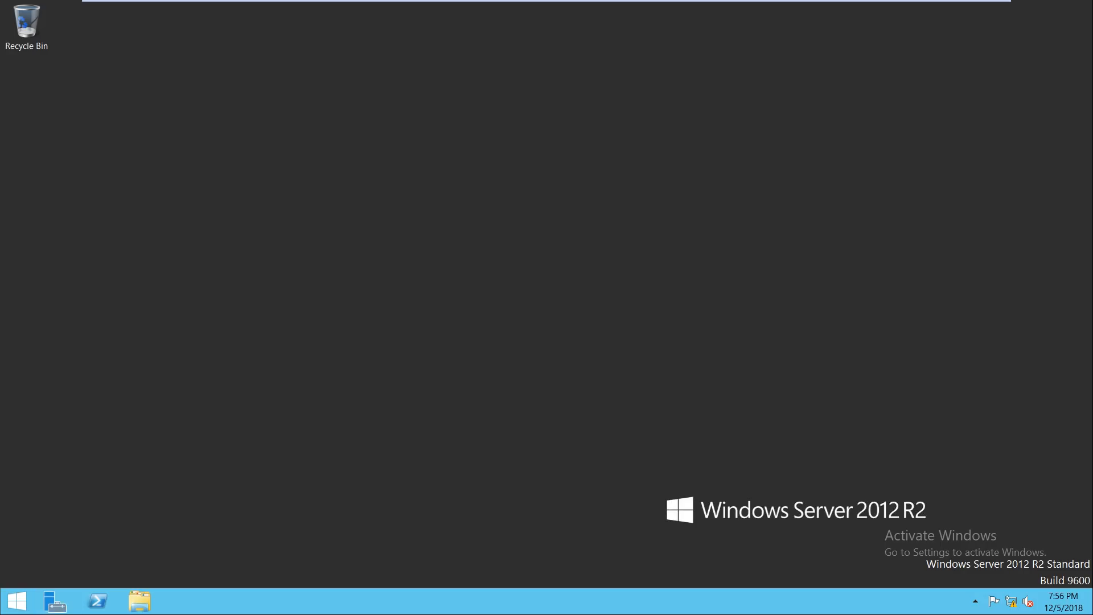
Step: Rename the computer to DC in This PC's system properties and restart the server
left_click(139, 601)
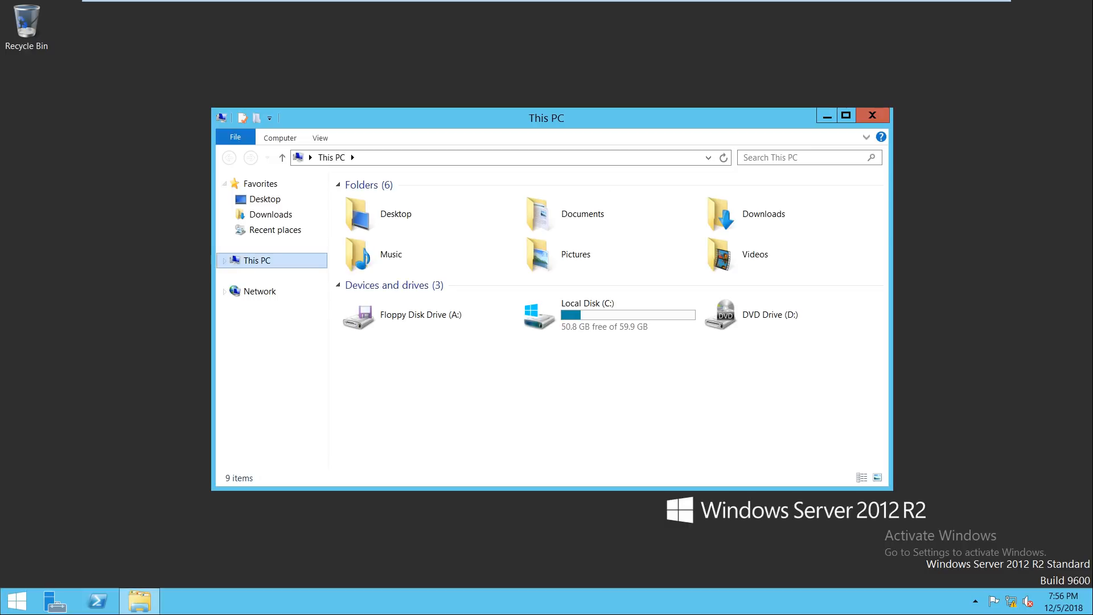
right_click(250, 260)
left_click(273, 404)
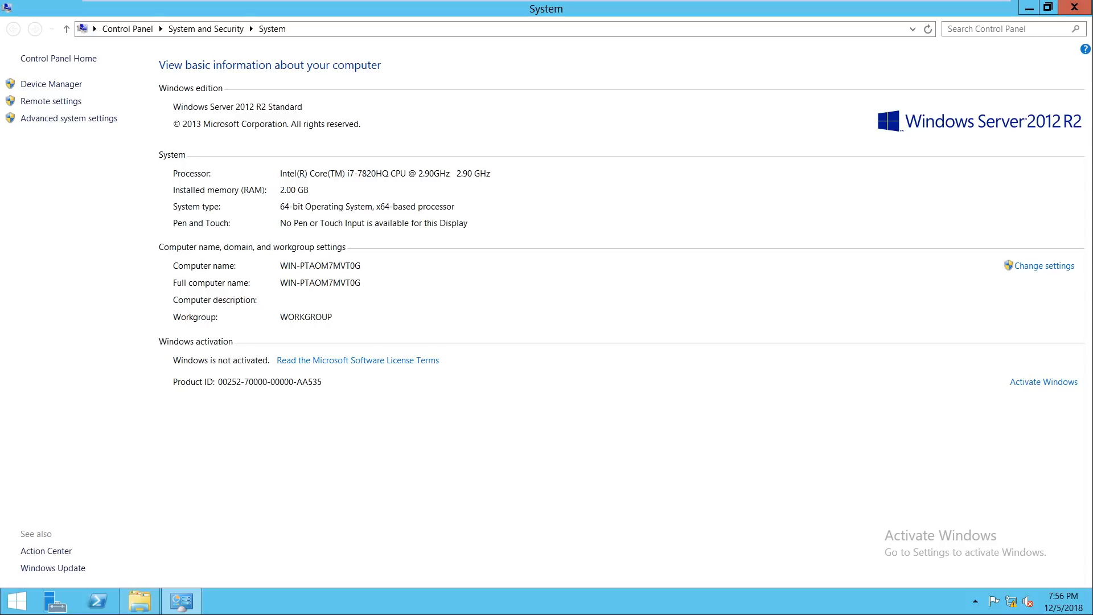
left_click(1045, 266)
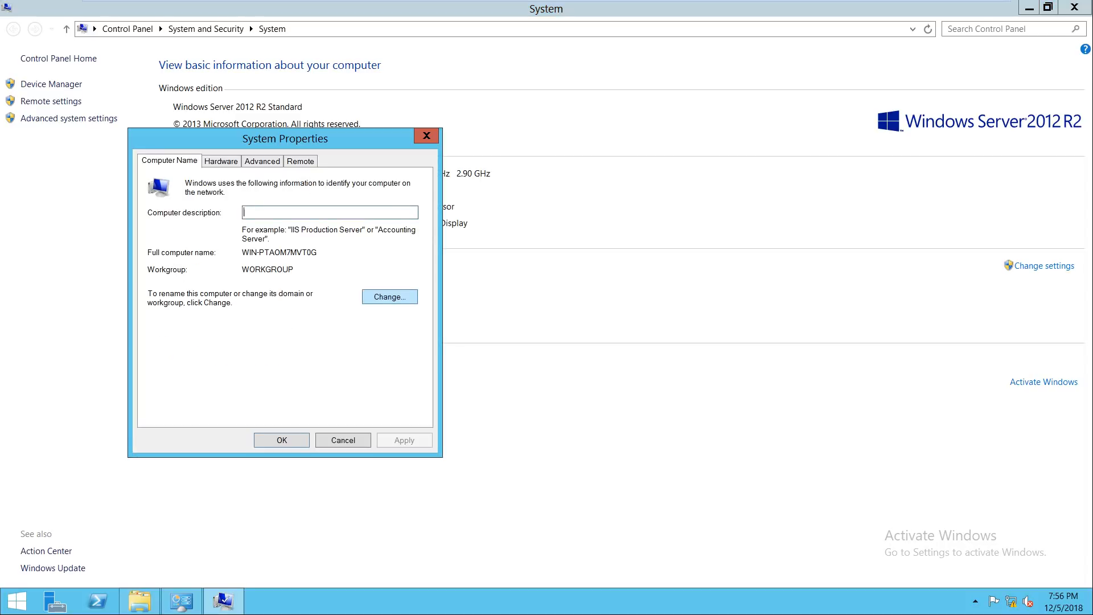
left_click(389, 297)
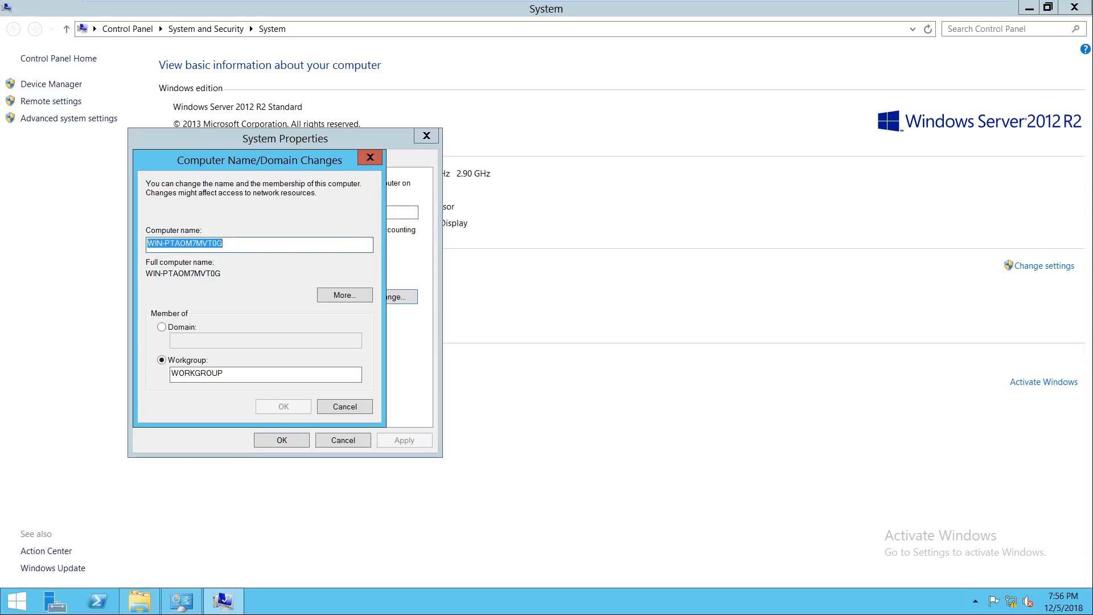
type("DC")
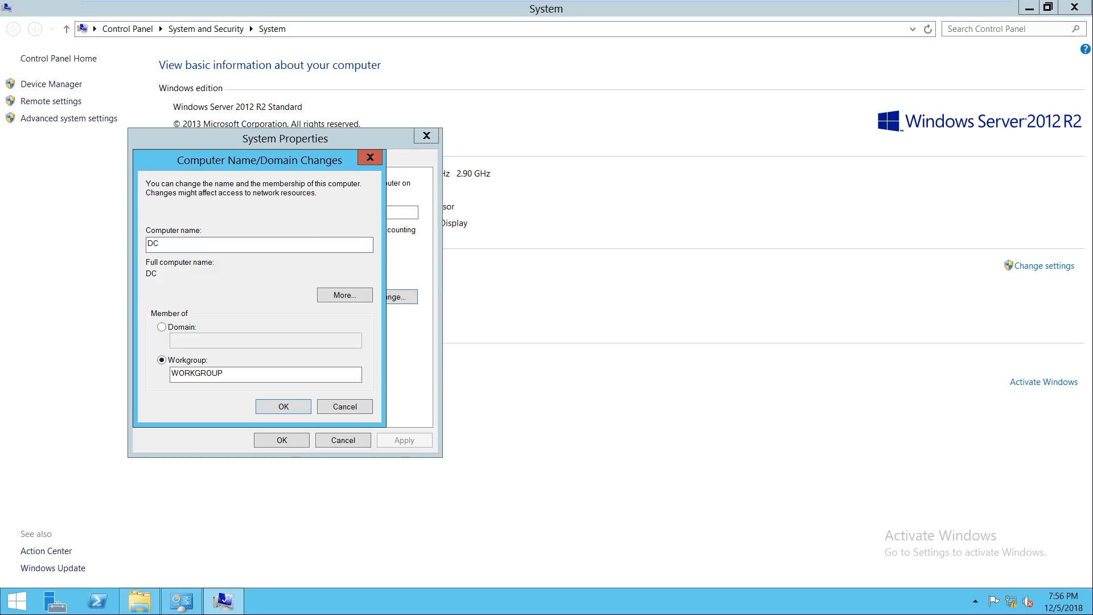
key("Return")
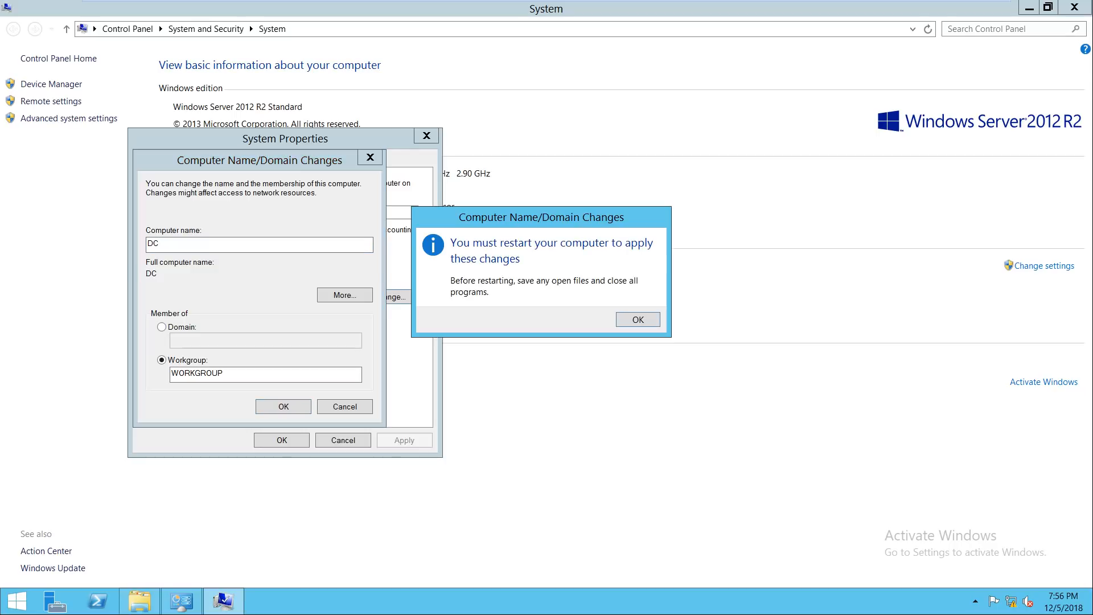
key("Return")
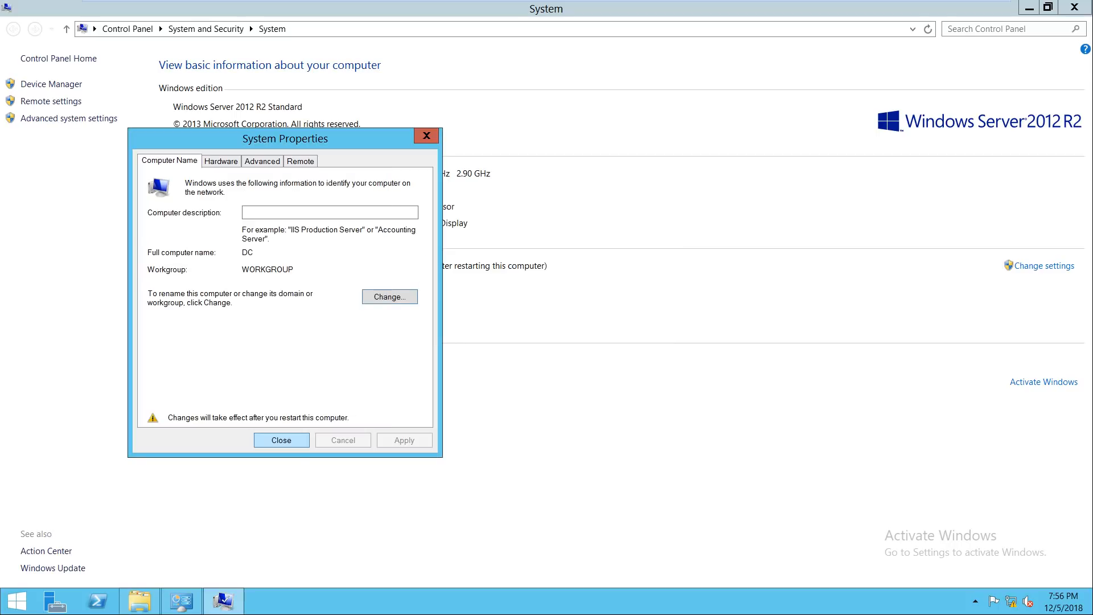
key("Return")
key("Return")
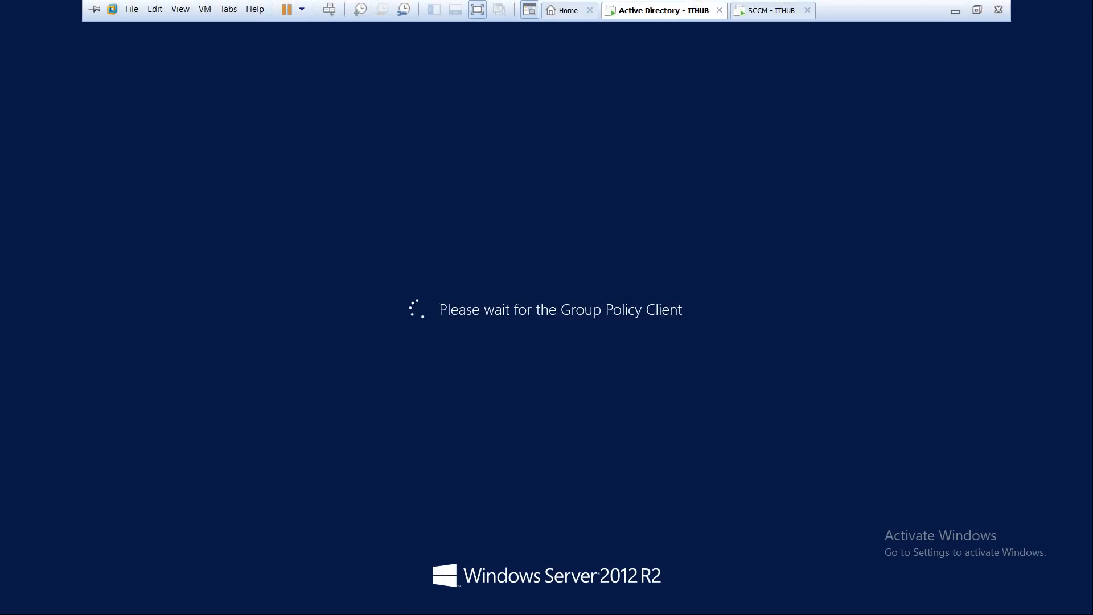
Step: Send Ctrl+Alt+Del to SCCM - ITHUB and sign in with the Administrator password
left_click(773, 10)
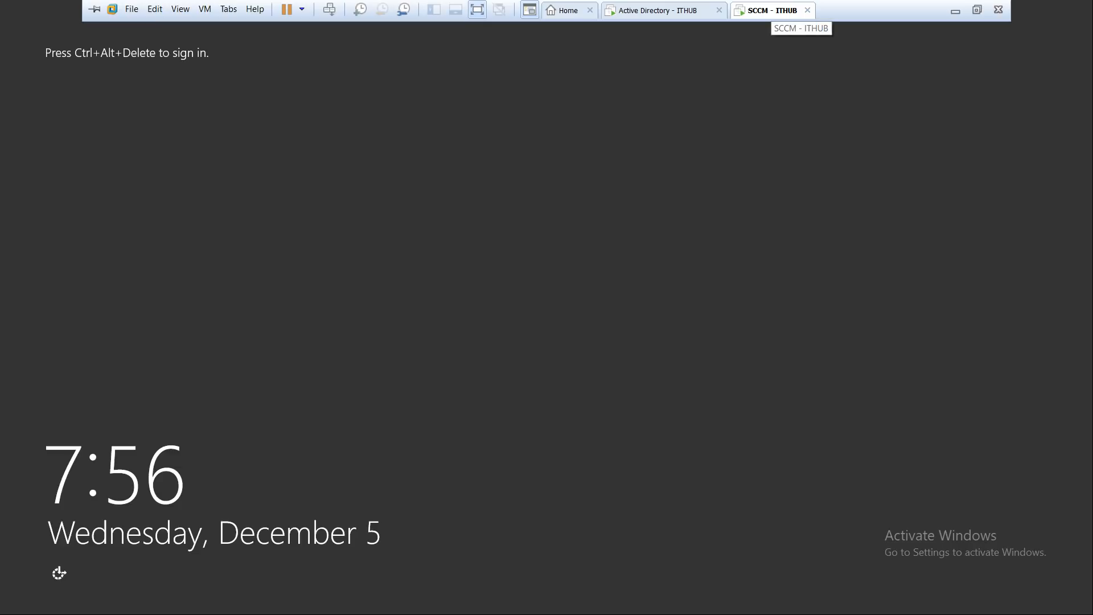
right_click(772, 10)
left_click(808, 82)
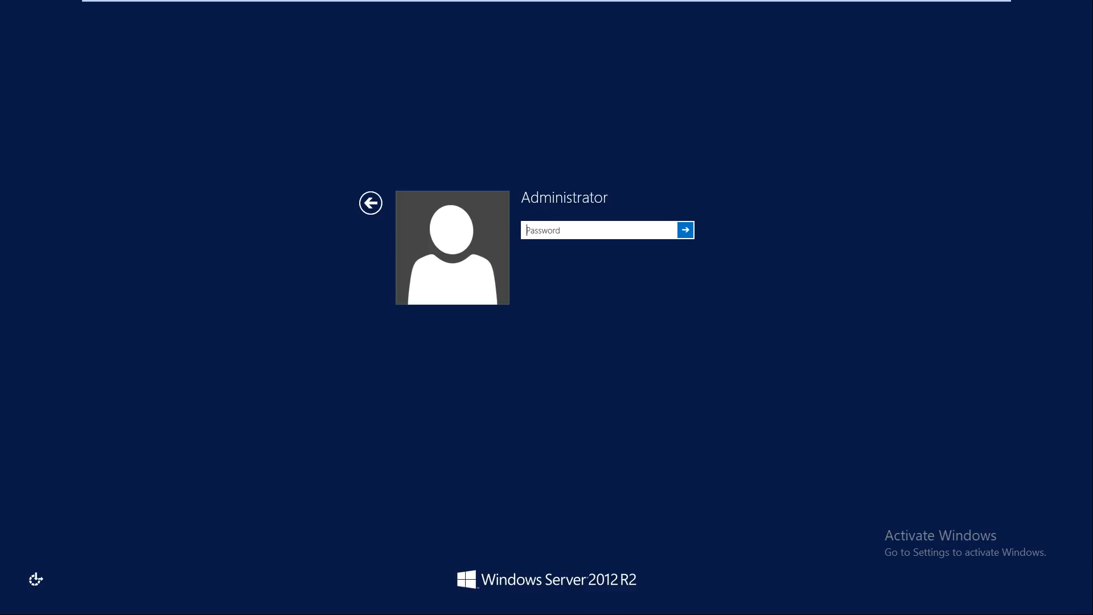
type("******")
key("Return")
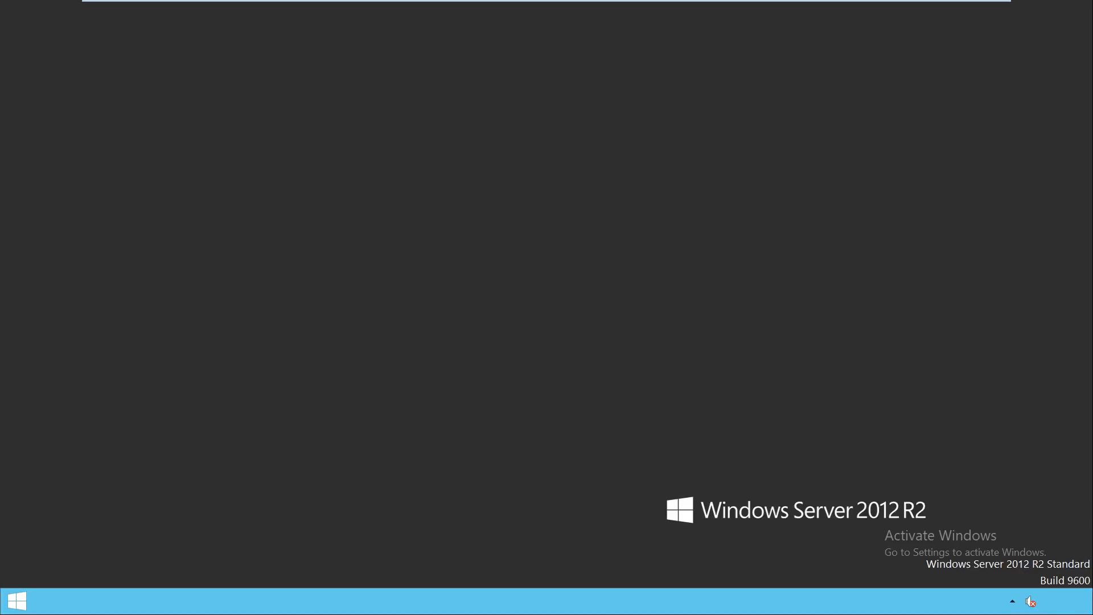
Step: Refresh the desktop, then send Ctrl+Alt+Del to Active Directory - ITHUB and sign in as Administrator
right_click(571, 206)
left_click(604, 242)
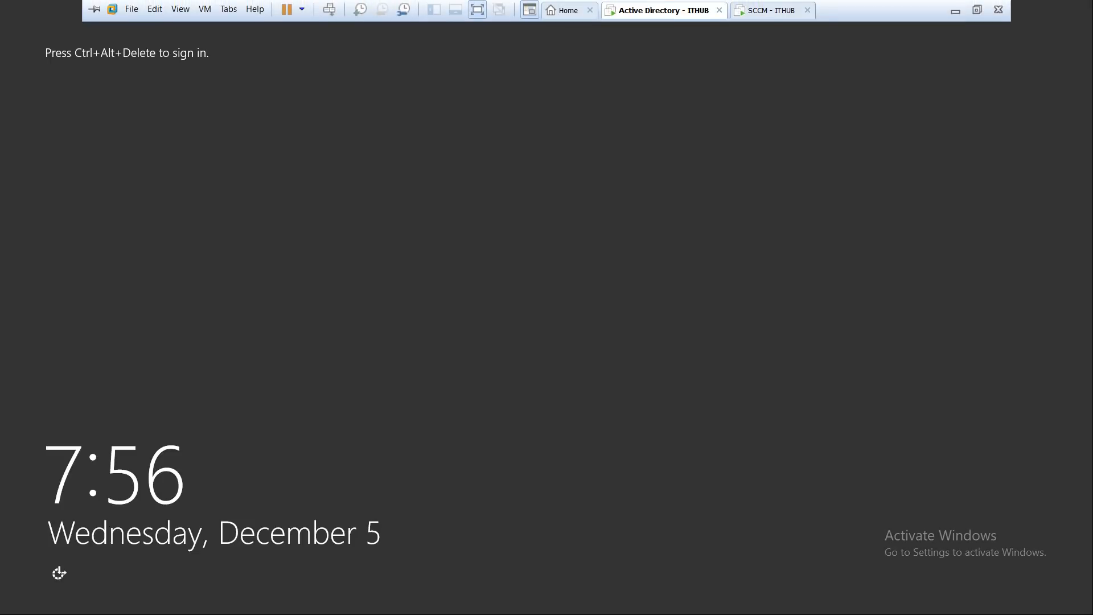
right_click(679, 10)
left_click(735, 84)
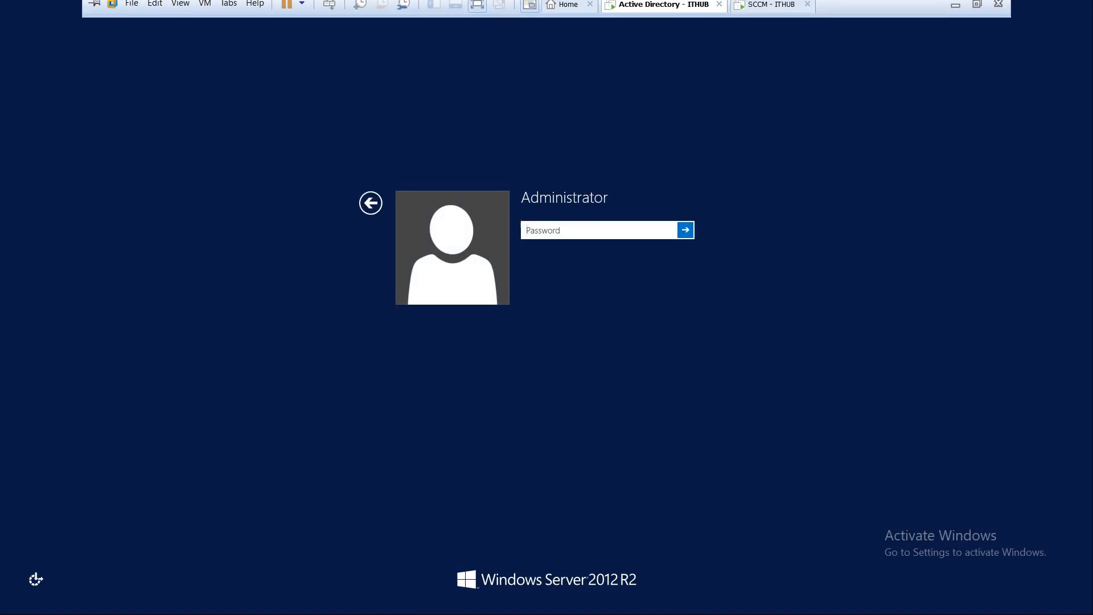
type("•••••")
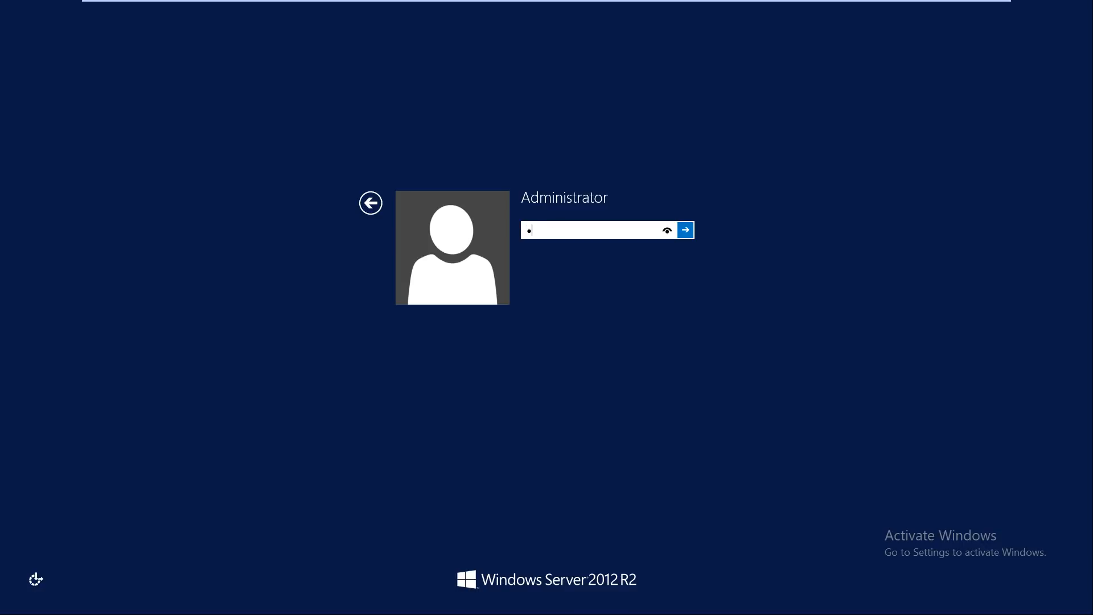
type("•")
key("Return")
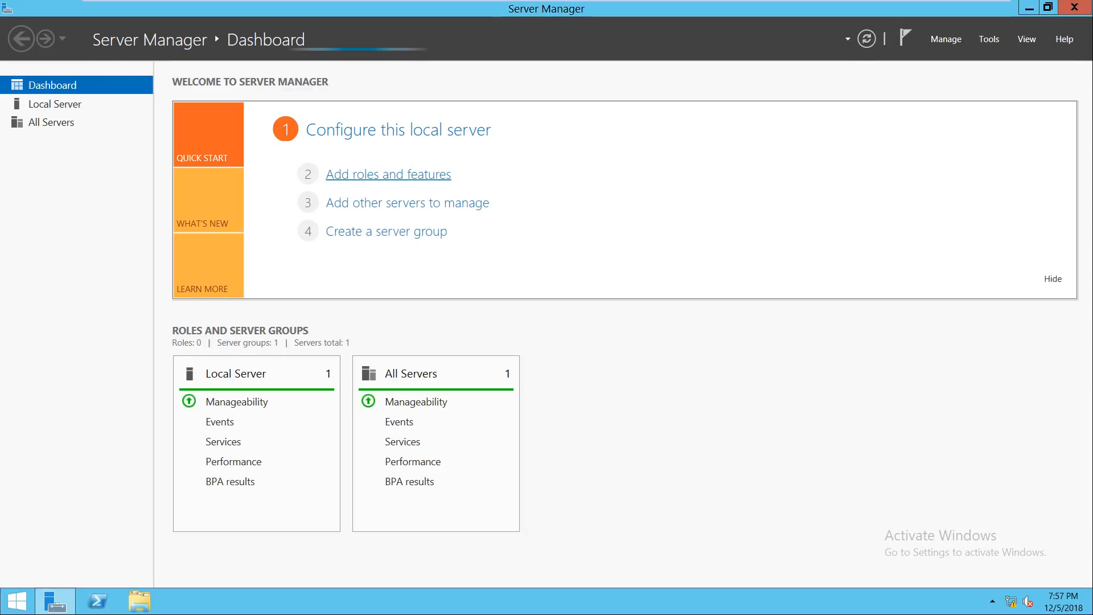
Step: Select the Active Directory Domain Services role with its management features and install it
left_click(388, 174)
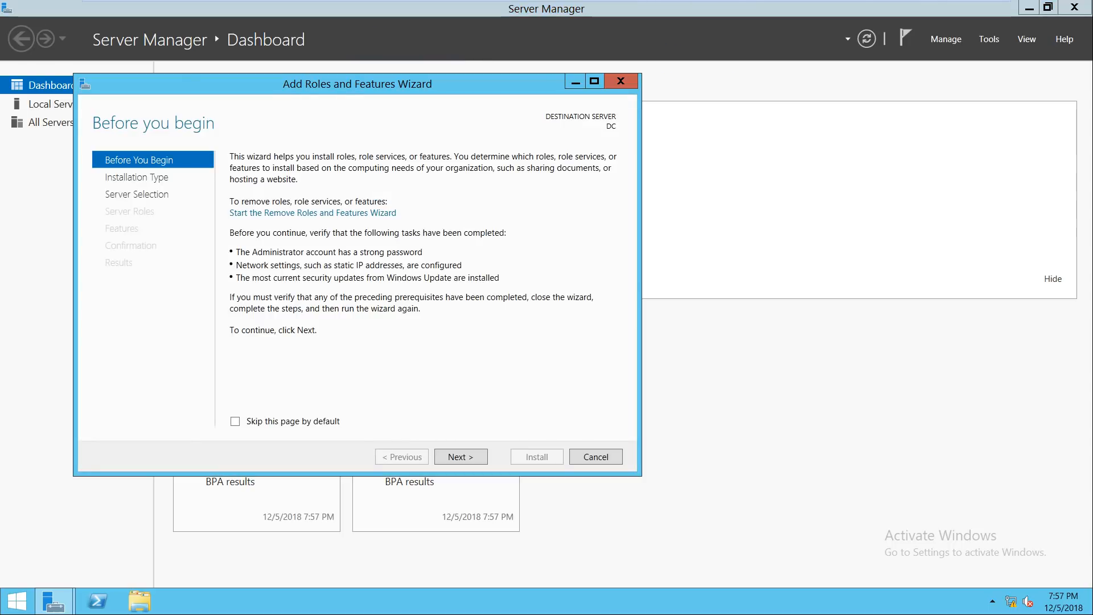
left_click_drag(345, 86, 480, 70)
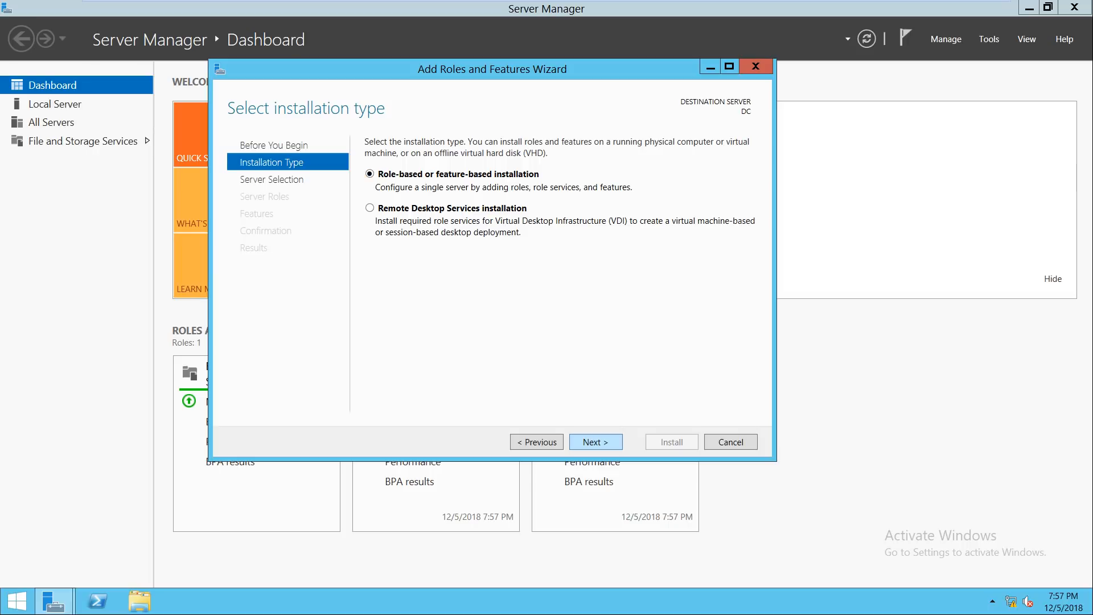
key("Return")
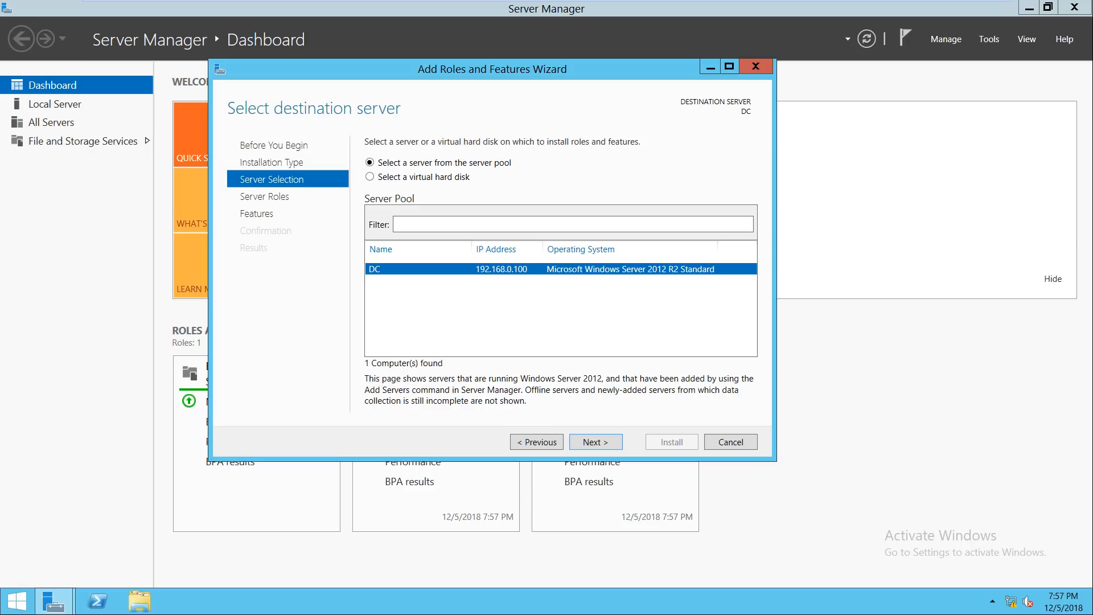
left_click(595, 442)
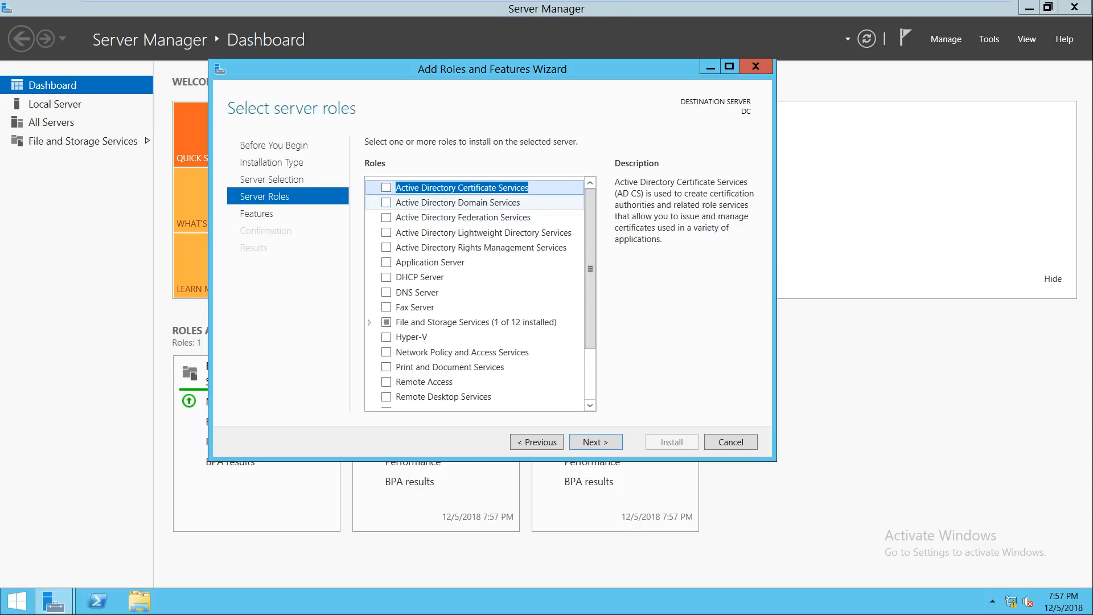
left_click(386, 202)
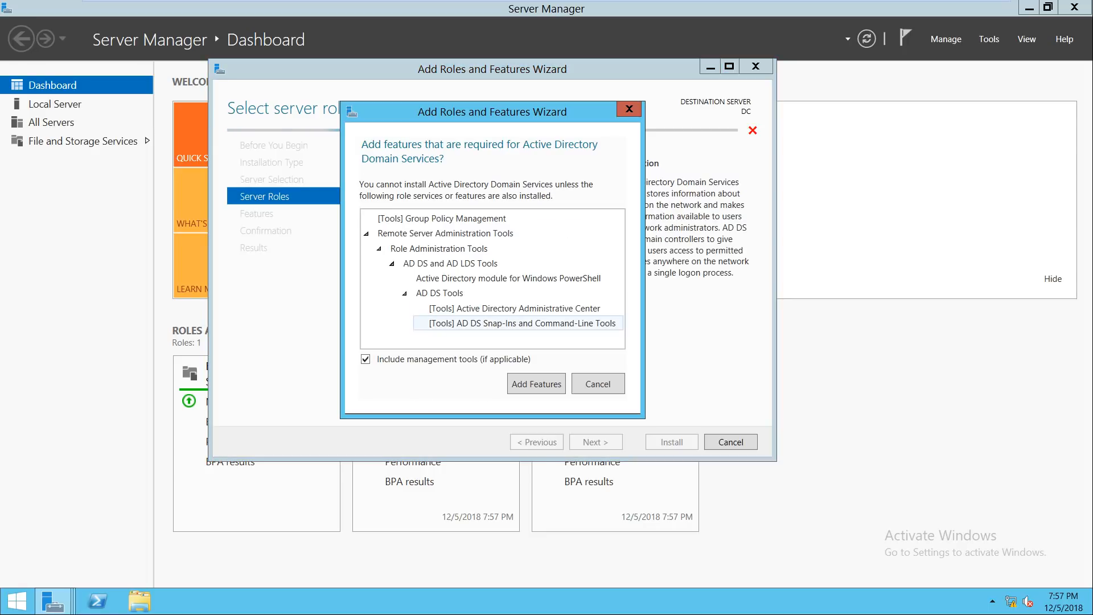
key("Return")
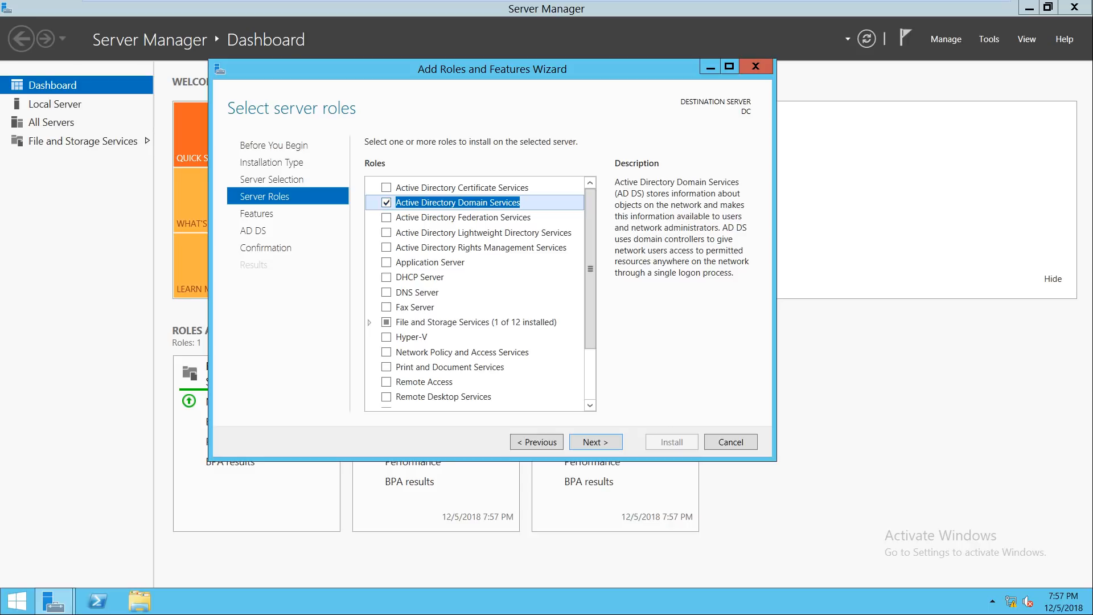
left_click(596, 442)
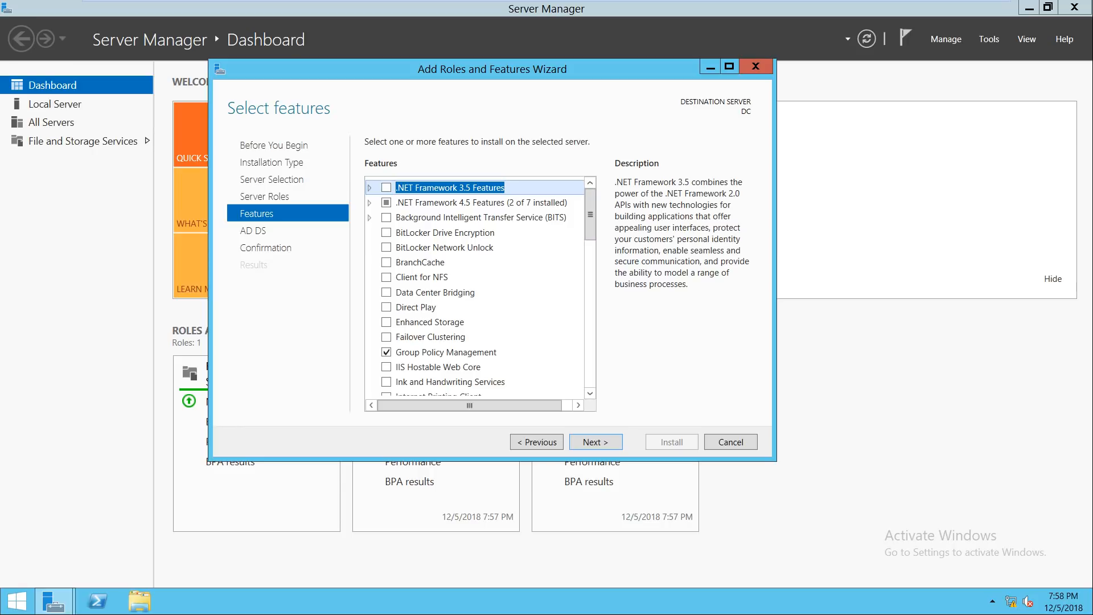
left_click(596, 442)
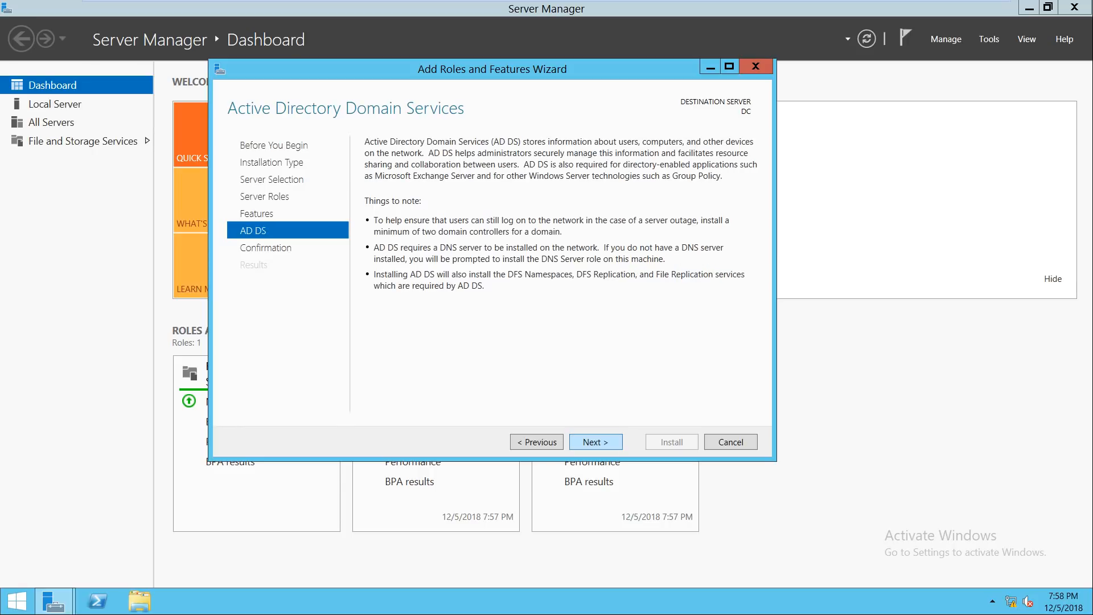
left_click(596, 442)
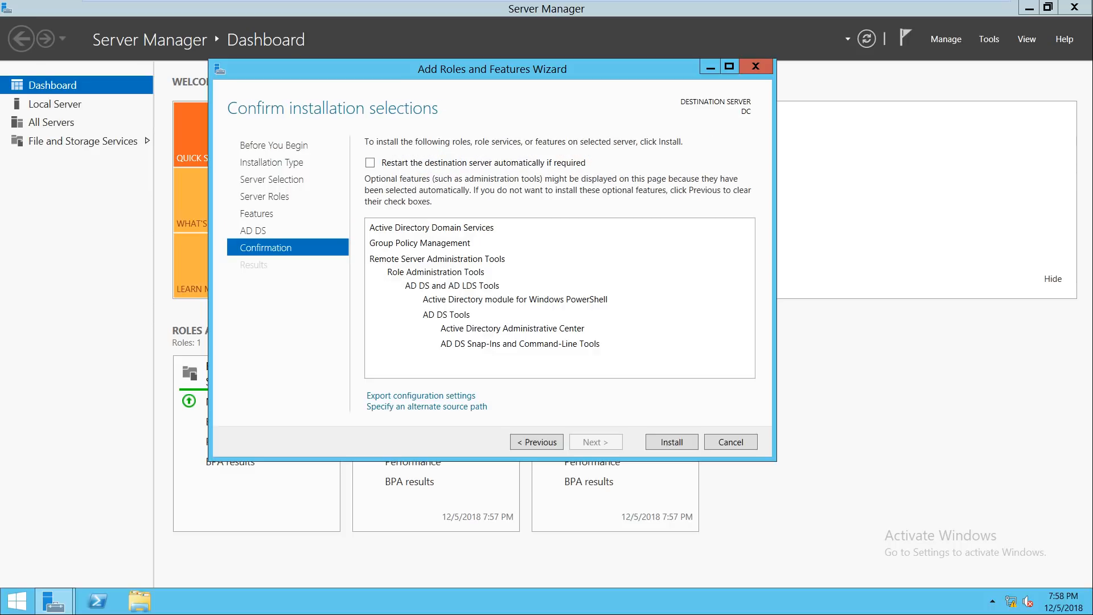
left_click(672, 442)
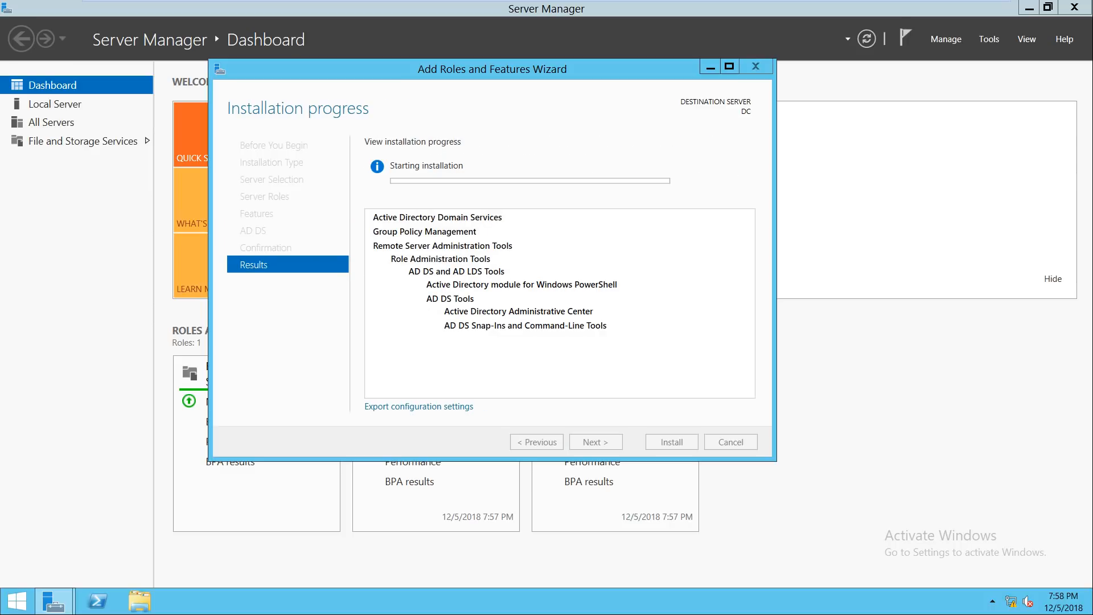
Step: Wait for the AD DS role installation to complete, moving the wizard window aside
left_click_drag(492, 68, 593, 130)
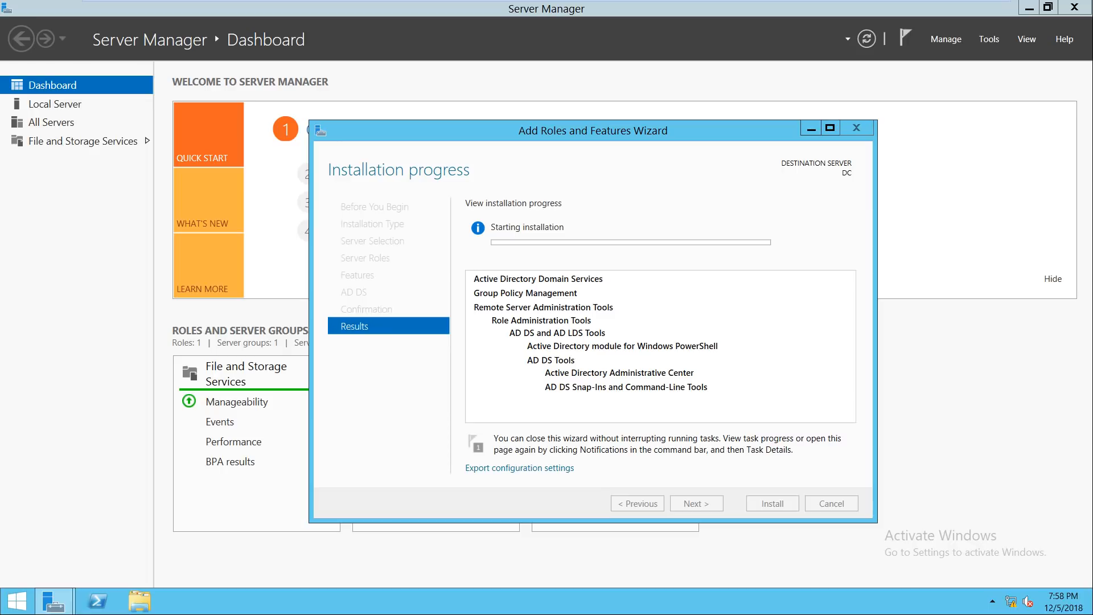
left_click_drag(581, 128, 576, 103)
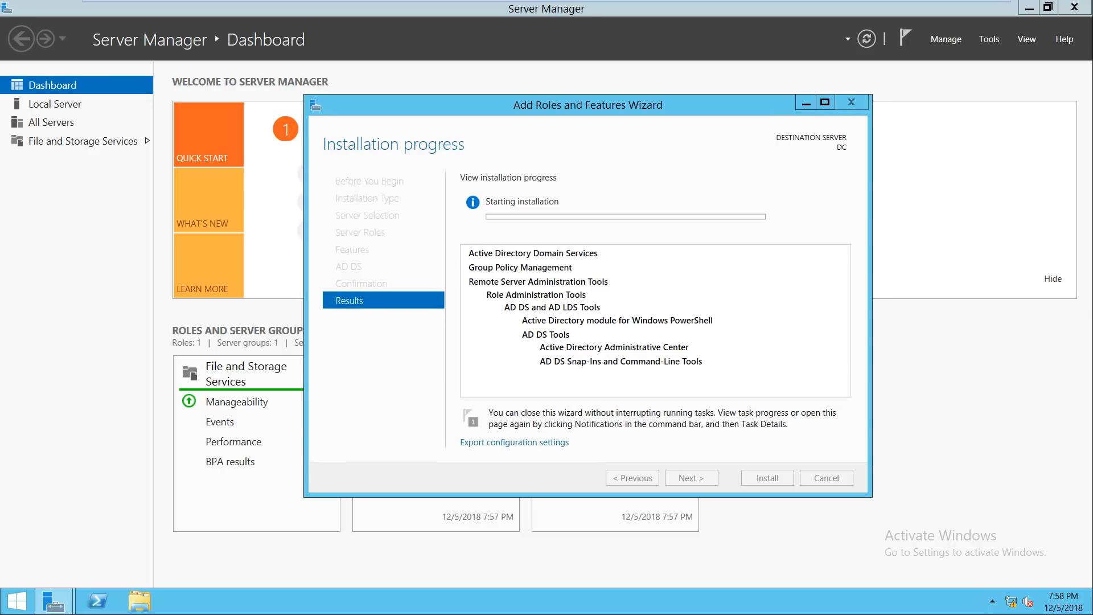
mouse_move(577, 1)
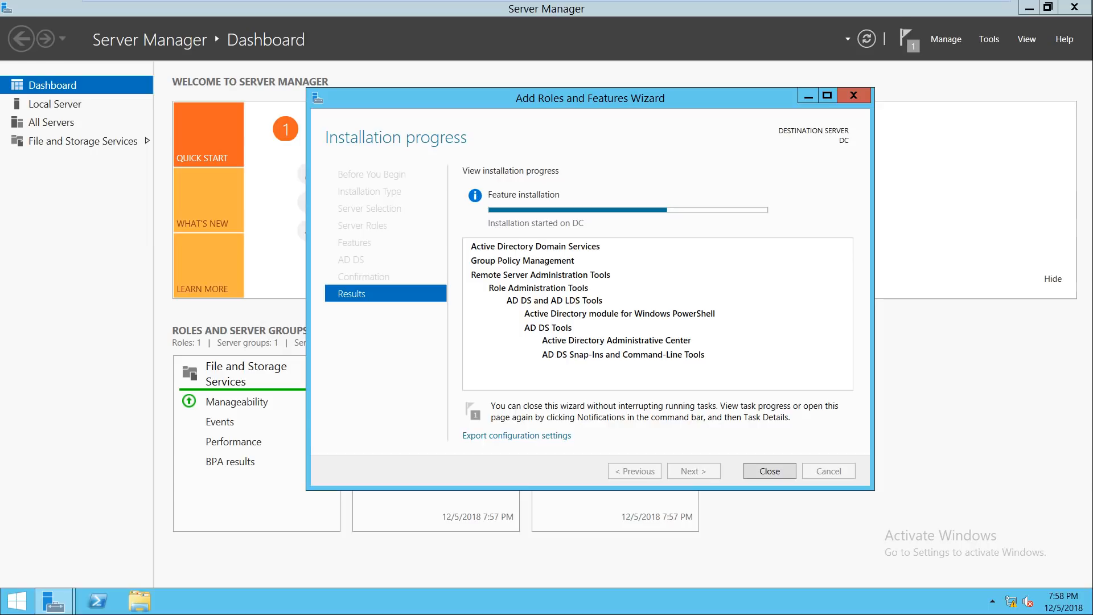
left_click_drag(590, 97, 626, 115)
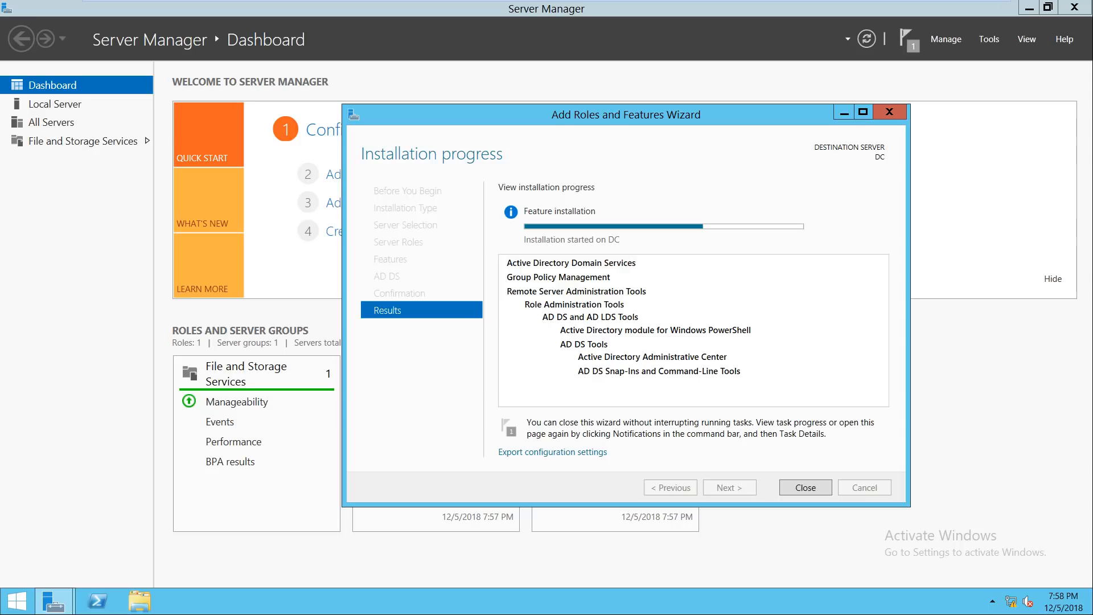
left_click_drag(659, 106, 666, 86)
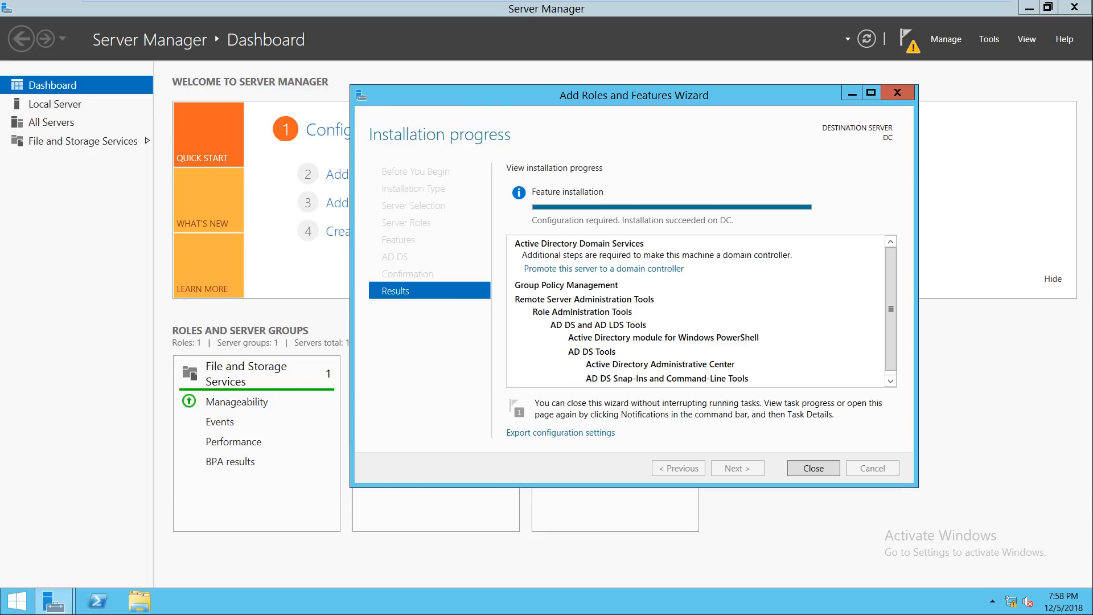
left_click_drag(666, 94, 623, 102)
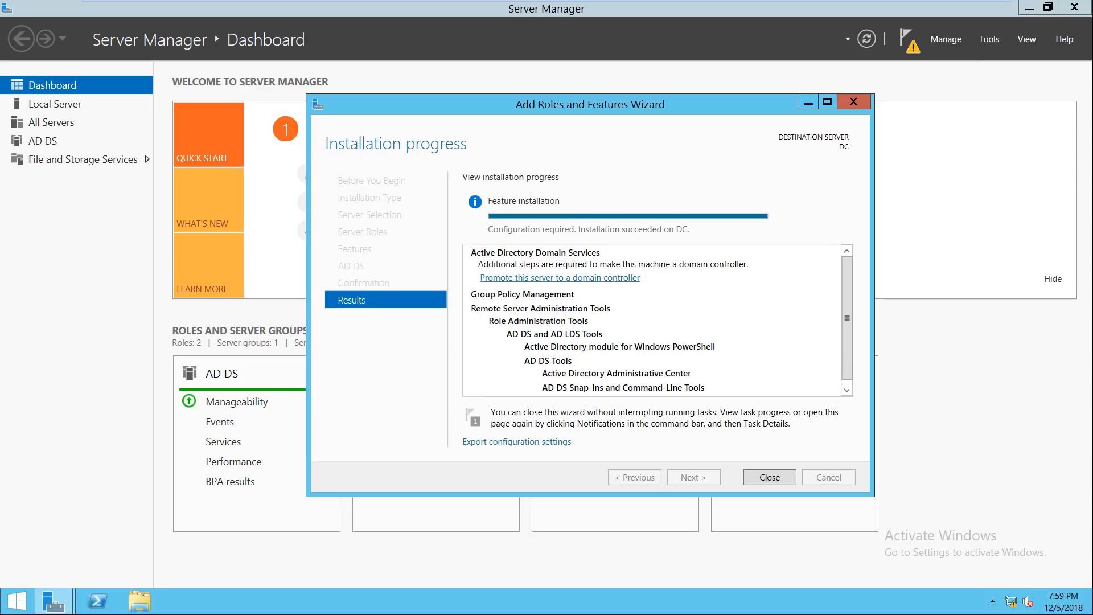
Step: Begin promotion to domain controller, choosing a new forest with root domain ITHUB.COM
left_click(560, 278)
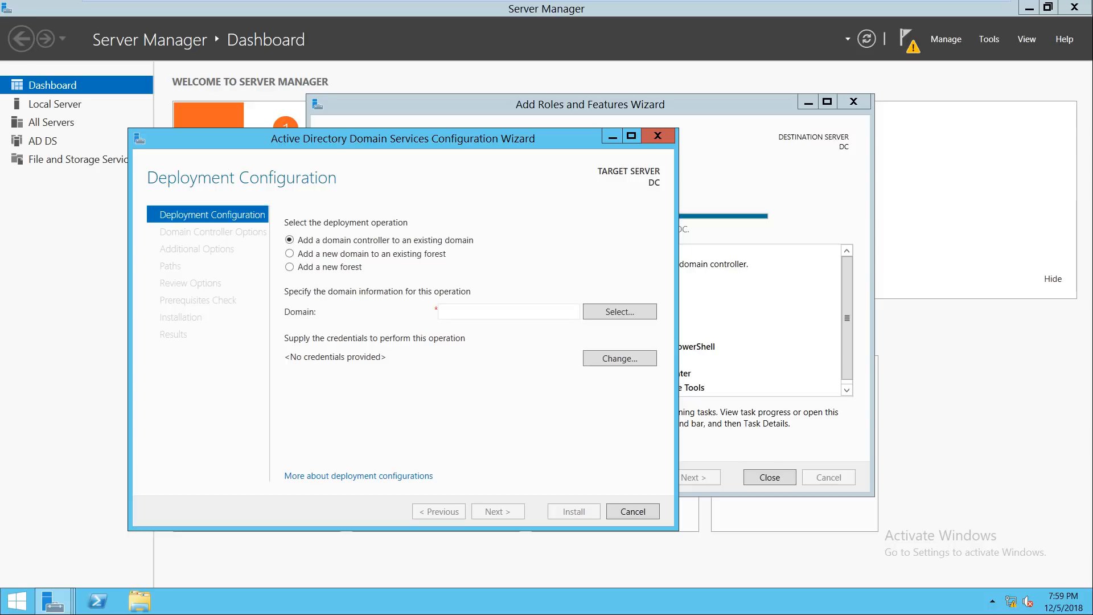
left_click_drag(468, 137, 665, 95)
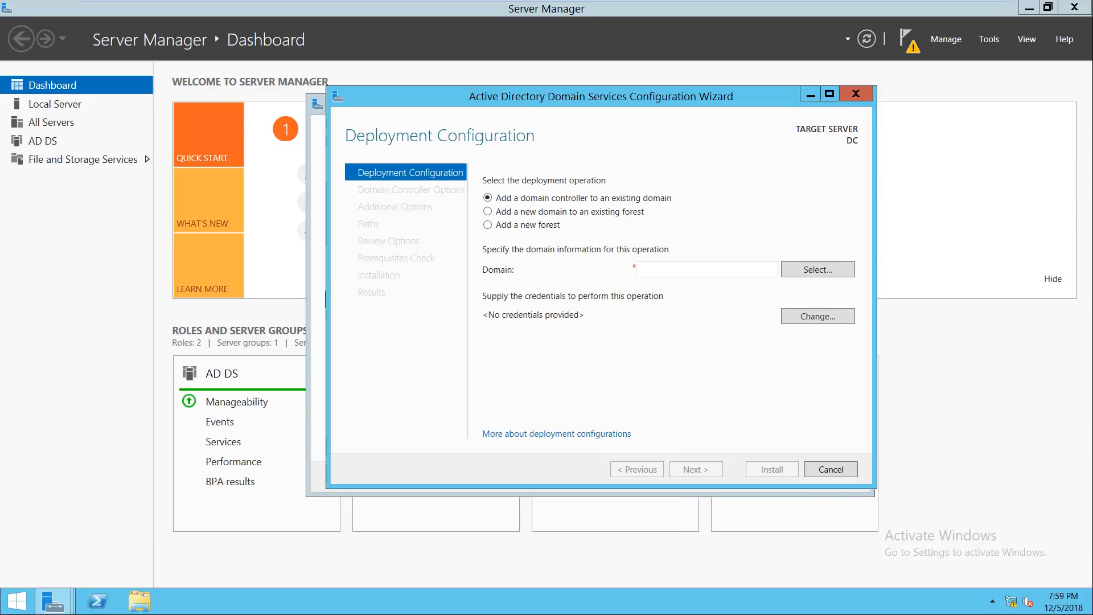
left_click(489, 225)
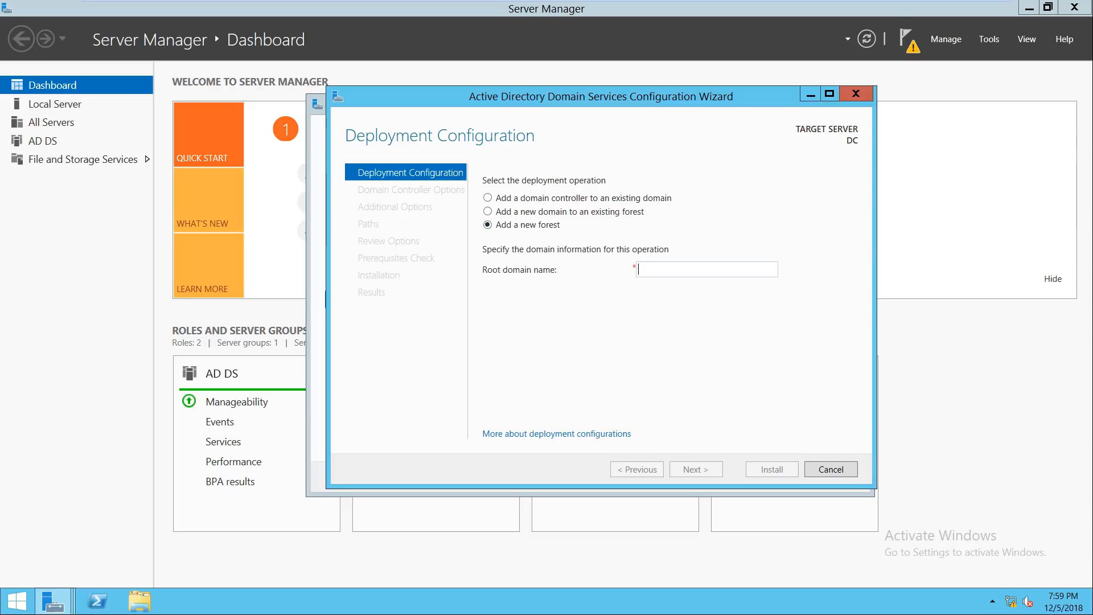
type("ITH")
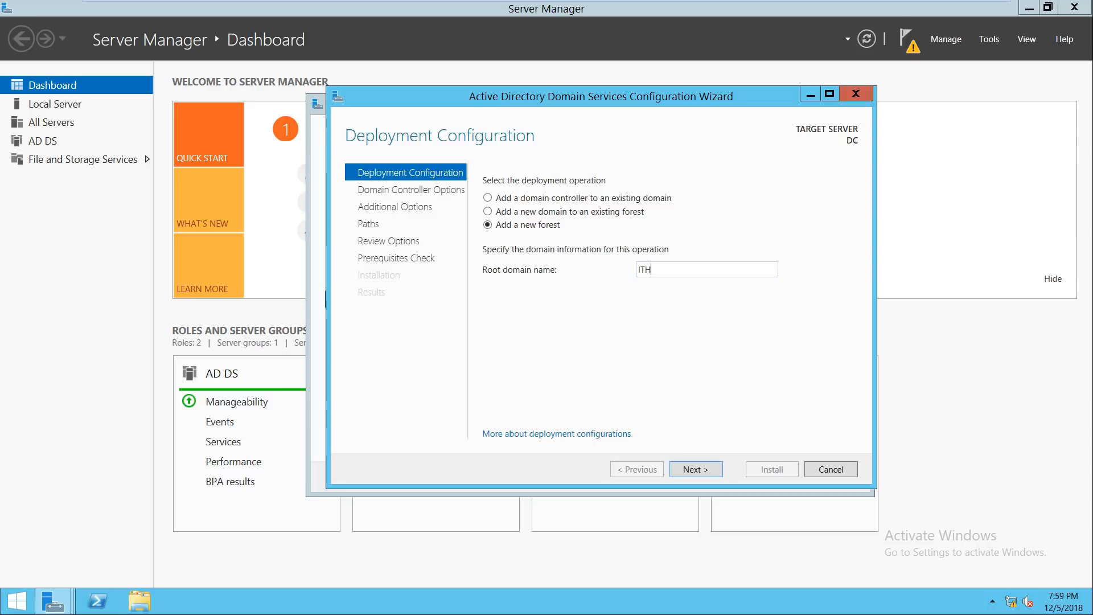
type("UB.COM")
left_click(957, 7)
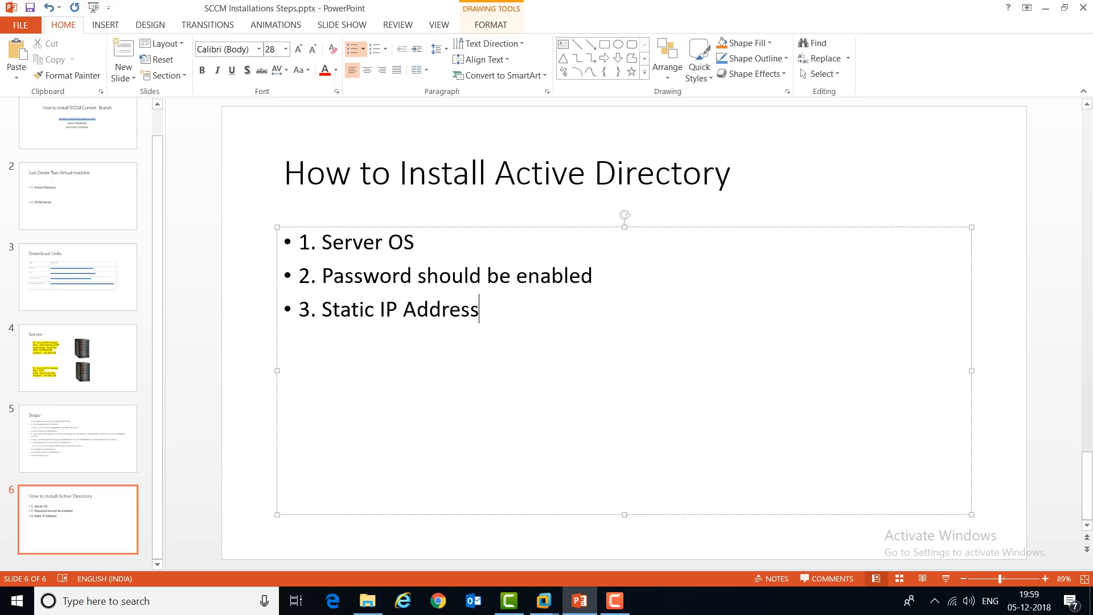
Step: Check the ITHUB.COM domain name on the Server slide, then return to the Active Directory VM
left_click(78, 357)
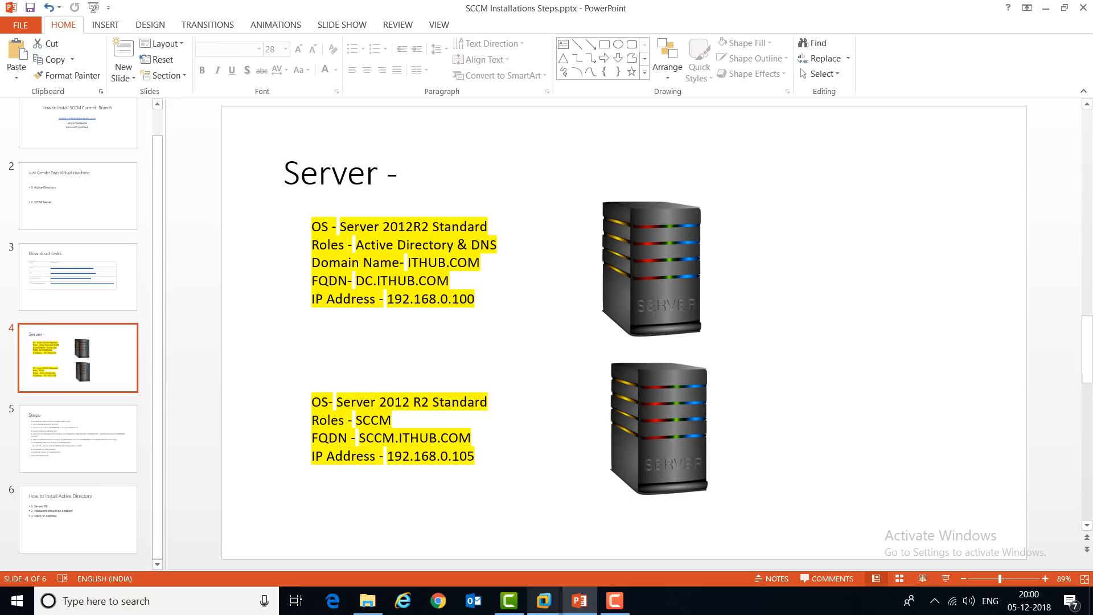
mouse_move(544, 600)
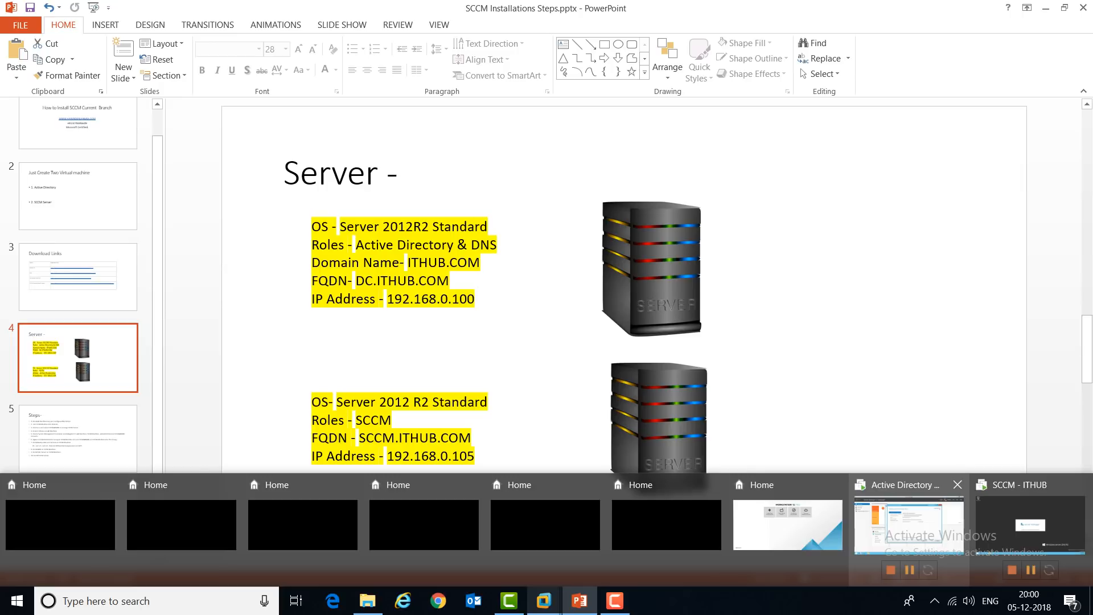
left_click(910, 524)
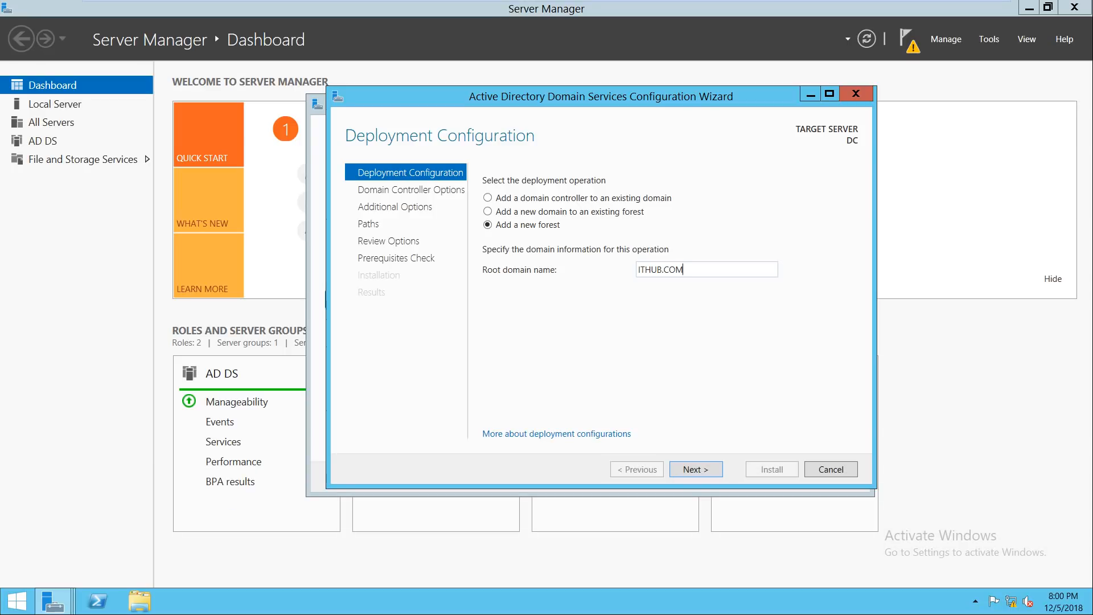
Step: Accept ITHUB.COM as the forest root domain and enter and confirm the Directory Services Restore Mode password
key("ctrl+a")
key("Return")
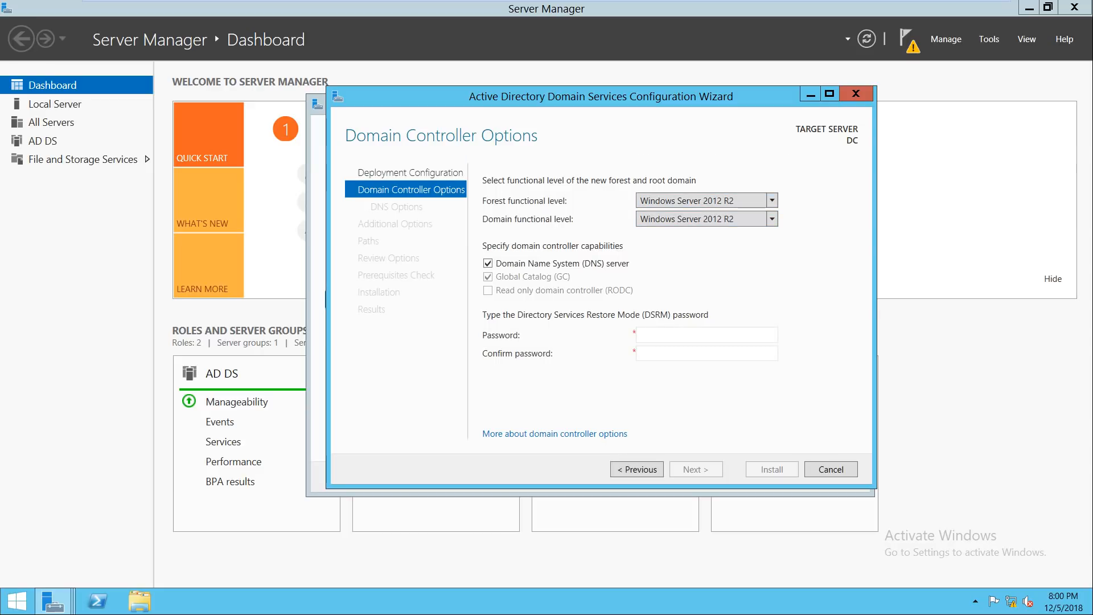
left_click(706, 335)
type("•••••••")
key("Tab")
type("•••••••")
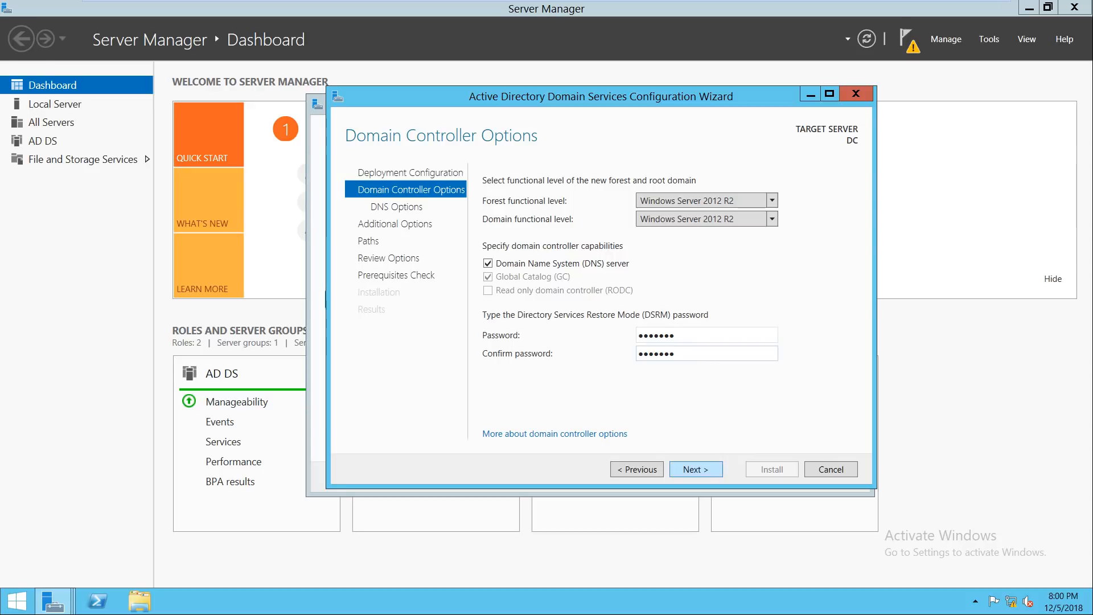
key("Return")
key("Return")
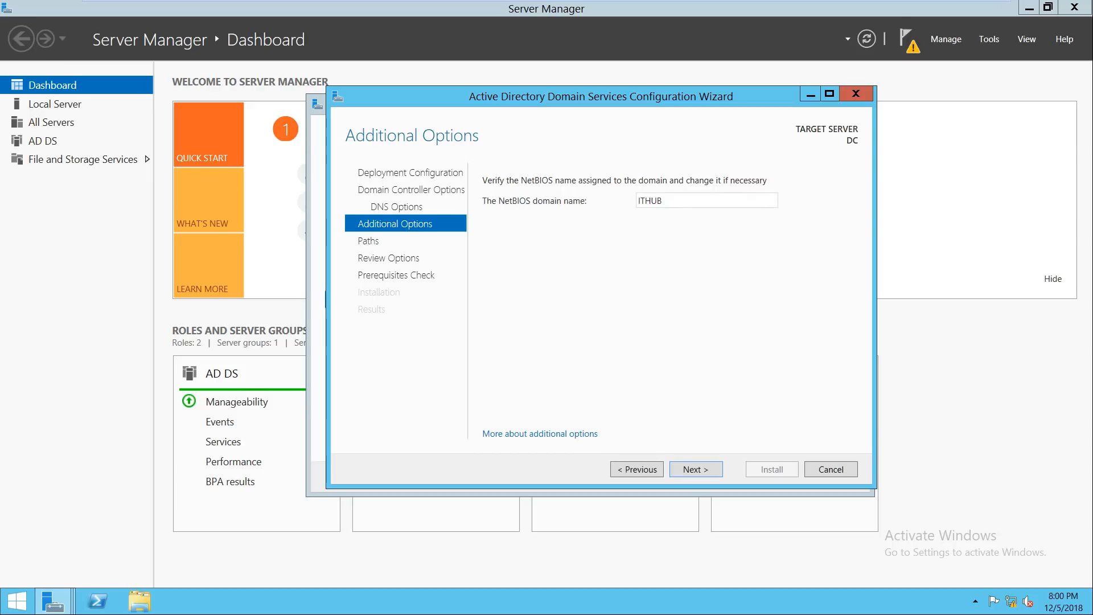
Step: Keep NetBIOS name ITHUB and the default database and log folders, then run the prerequisite checks
double_click(649, 201)
key("Return")
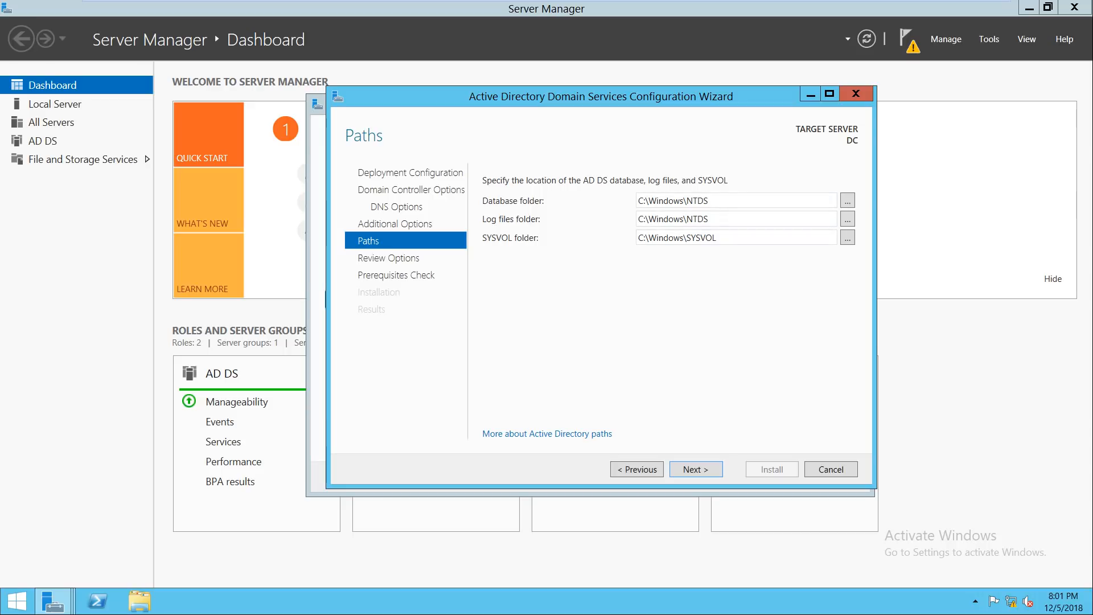
left_click(696, 470)
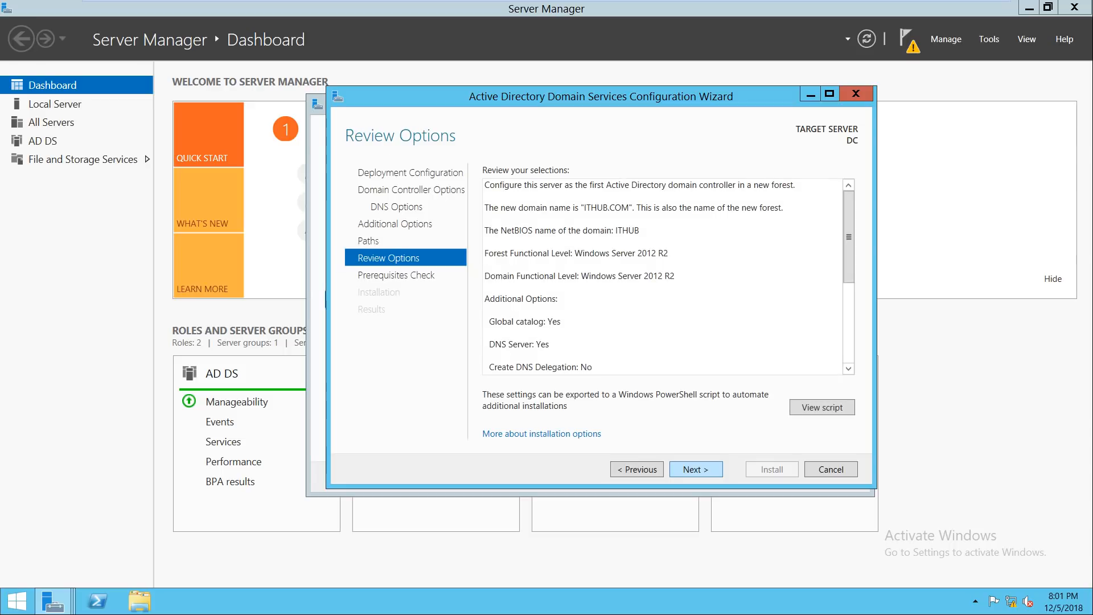
left_click(695, 470)
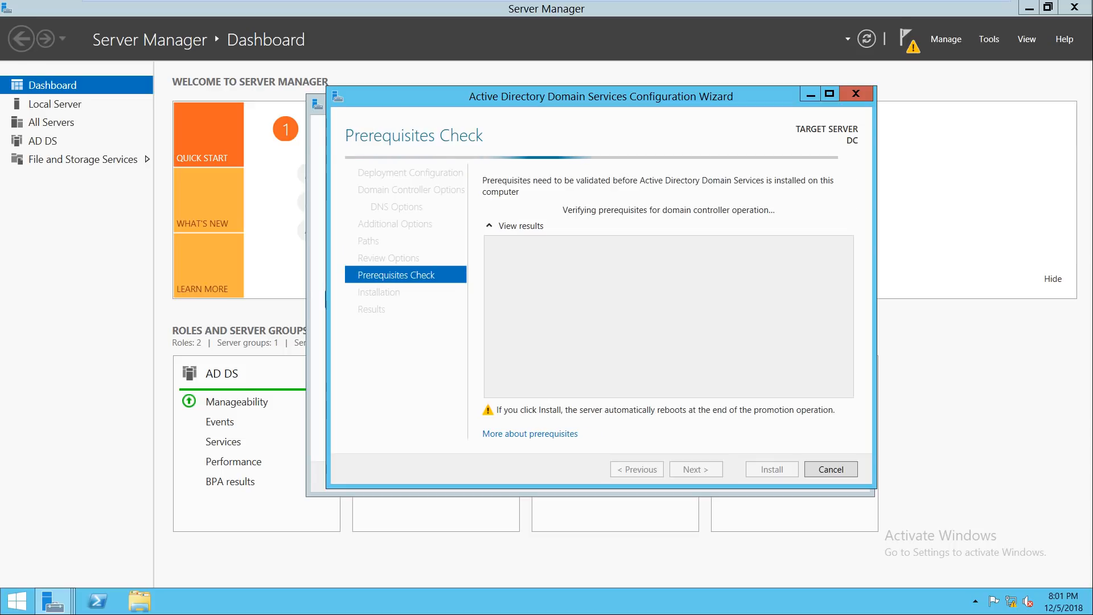
left_click_drag(524, 100, 596, 97)
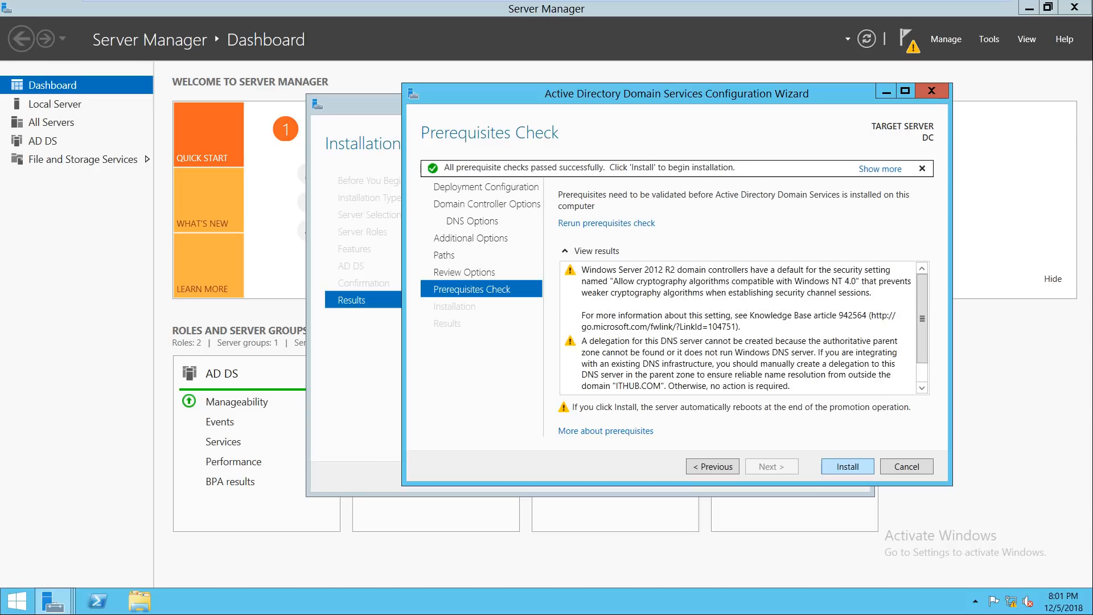
Step: Install AD DS to promote the server, then dismiss the sign-out notice and close the wizard
left_click(848, 466)
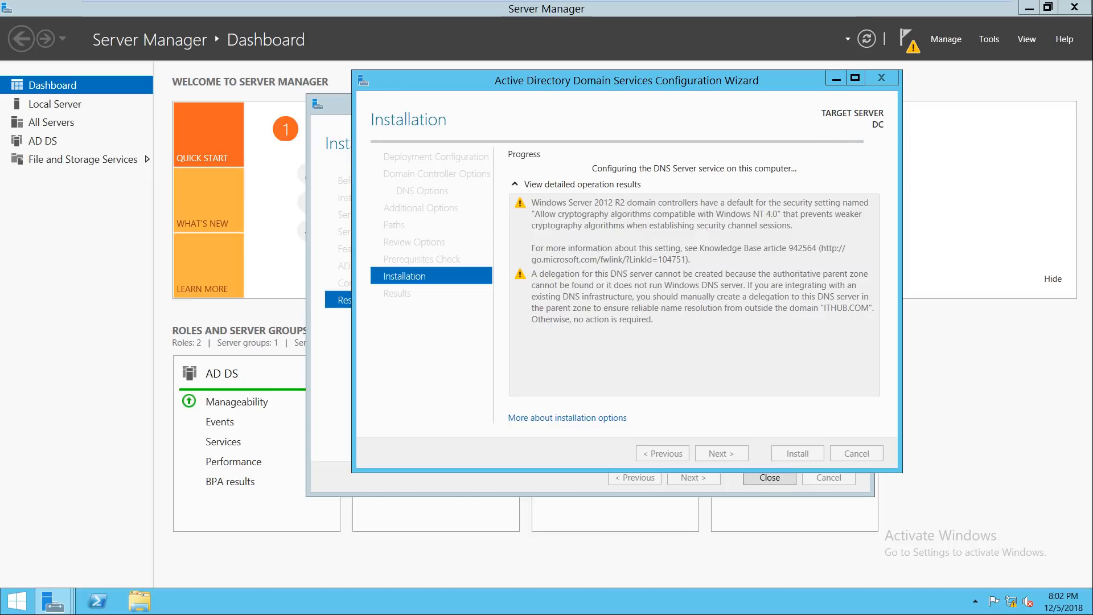
mouse_move(615, 80)
left_mouse_down()
mouse_move(582, 87)
mouse_move(602, 92)
left_mouse_up()
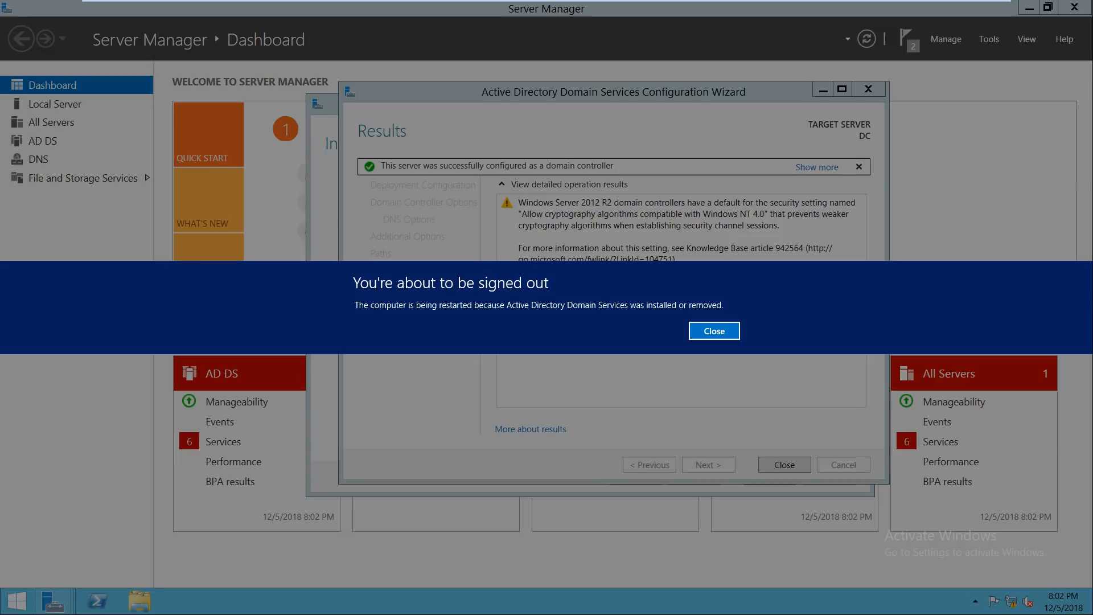
left_click(714, 331)
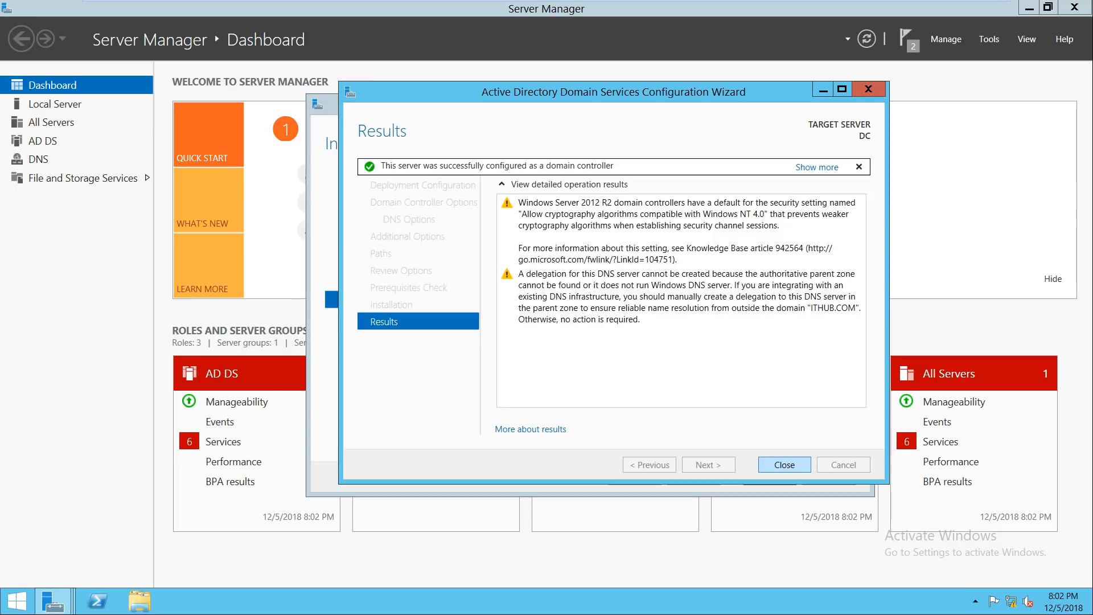
left_click(785, 465)
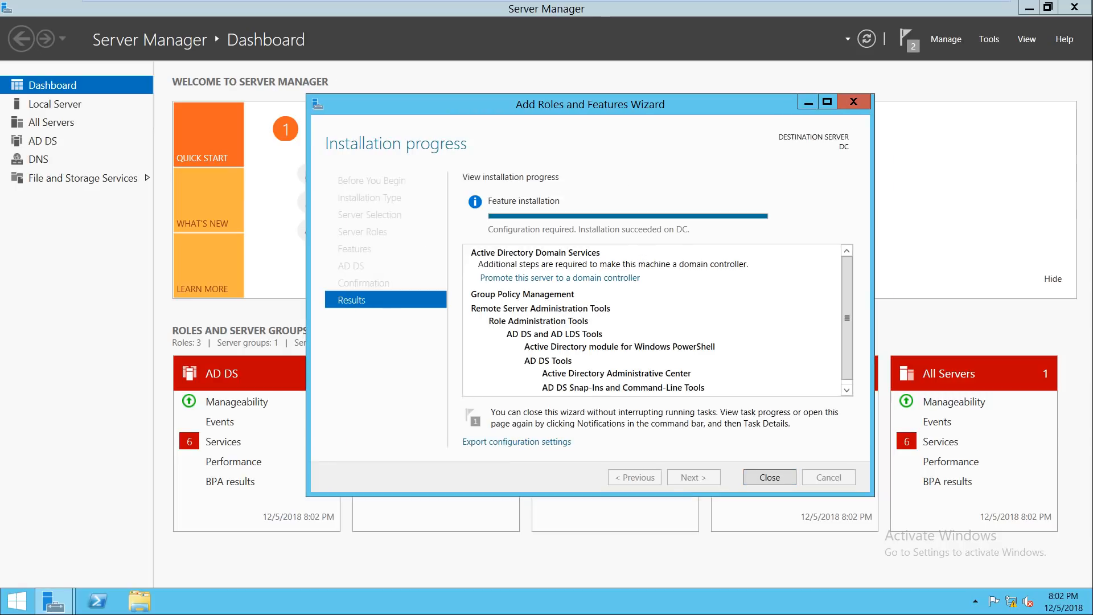
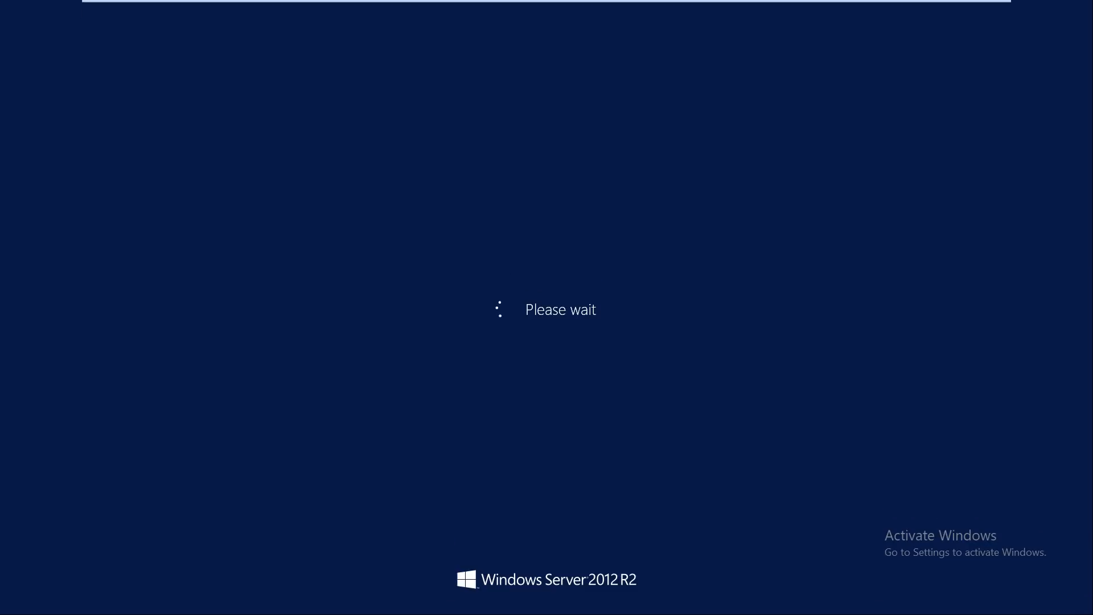
Step: Switch between the SCCM - ITHUB and Active Directory - ITHUB tabs while the domain controller reboots
left_click(772, 10)
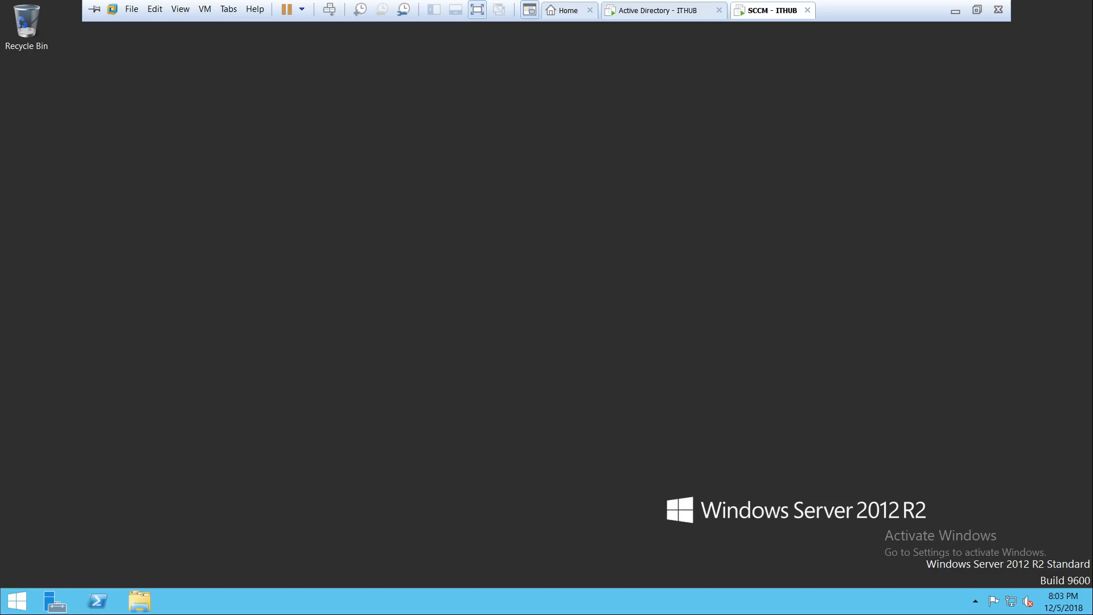
left_click(663, 11)
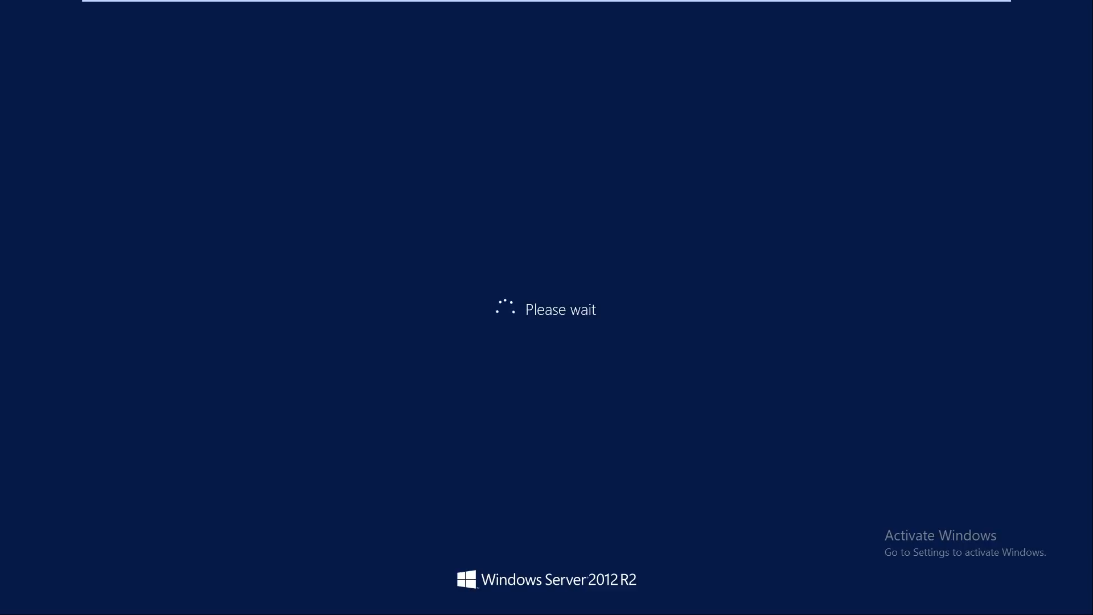
mouse_move(546, 1)
left_click(757, 10)
left_click(677, 11)
mouse_move(955, 1)
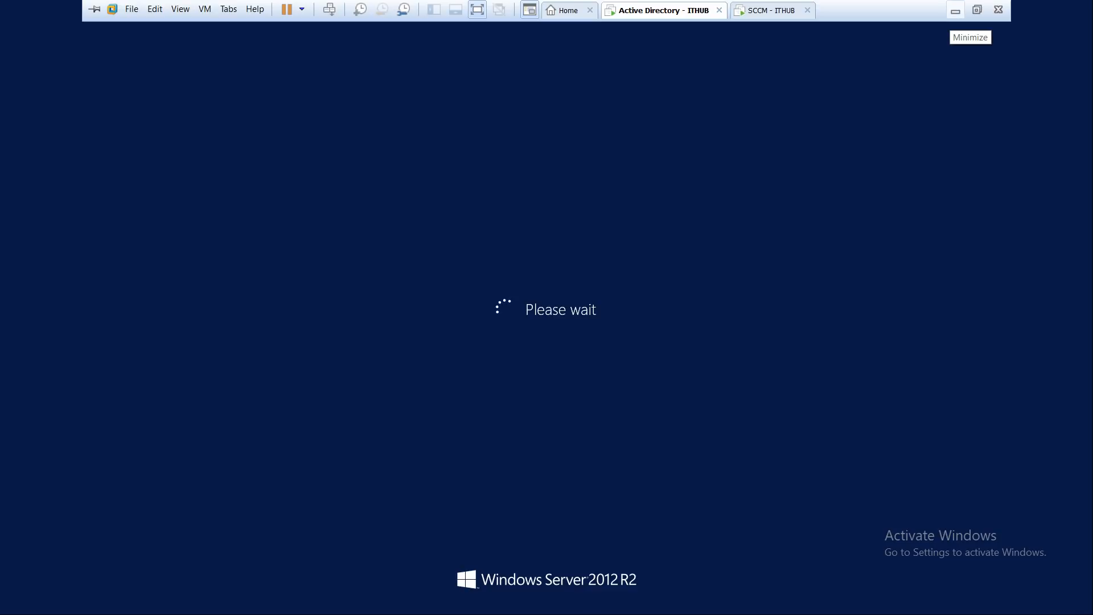
left_click(772, 11)
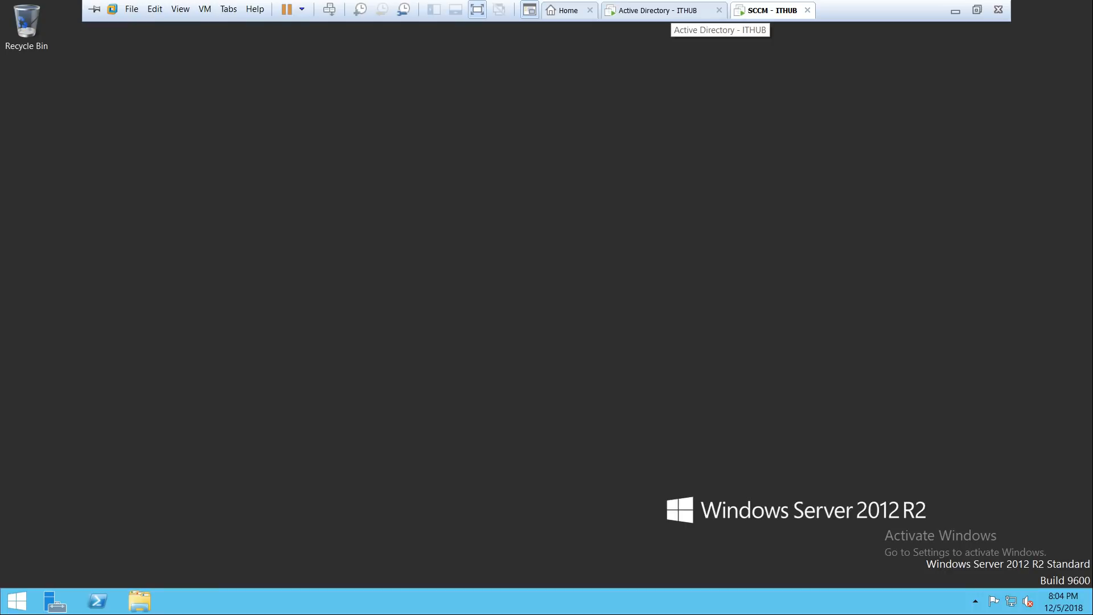
left_click(664, 11)
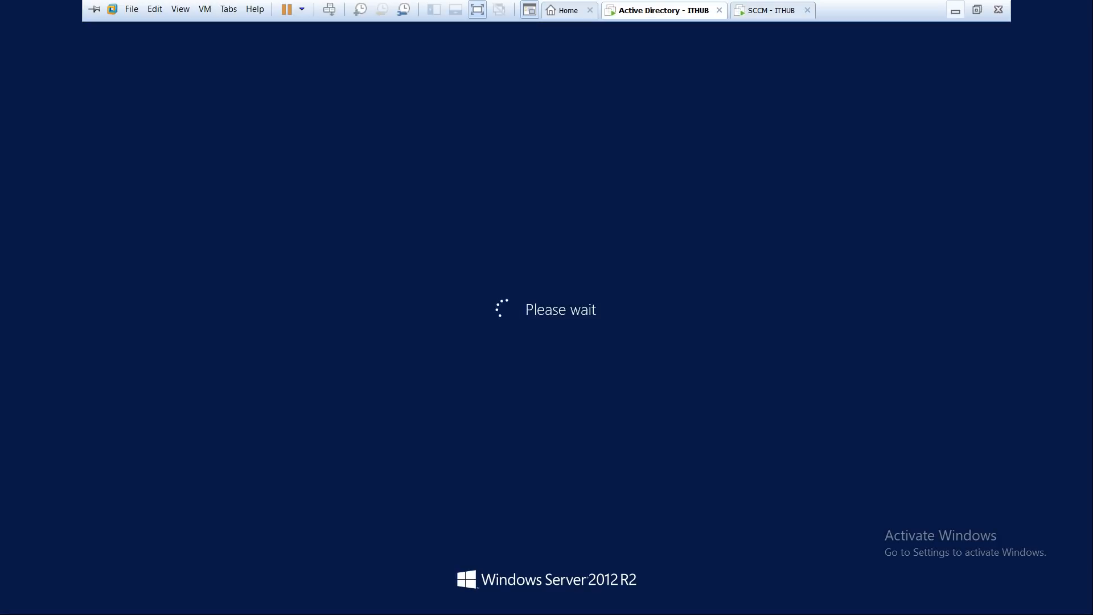
Step: Check the PowerPoint steps slide, then bring the Active Directory VM back to full screen
left_click(955, 11)
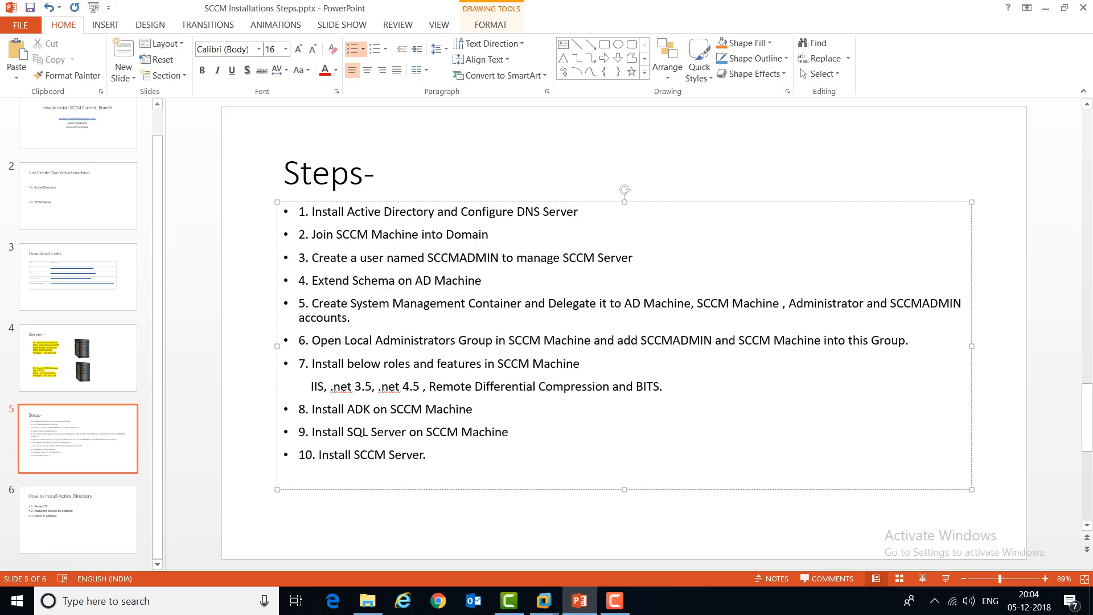
mouse_move(544, 600)
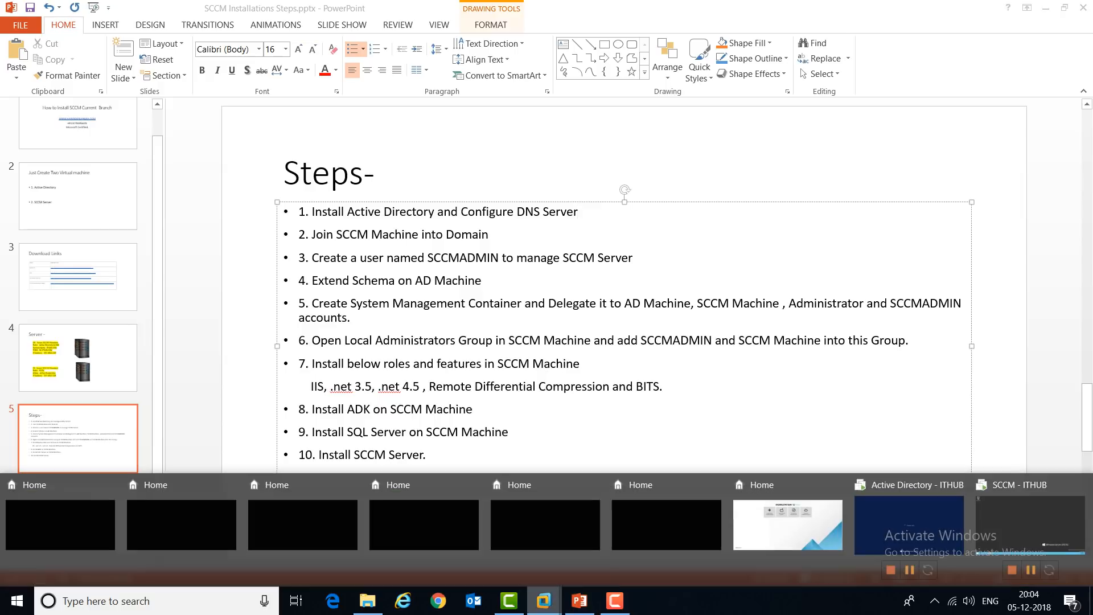
left_click(905, 549)
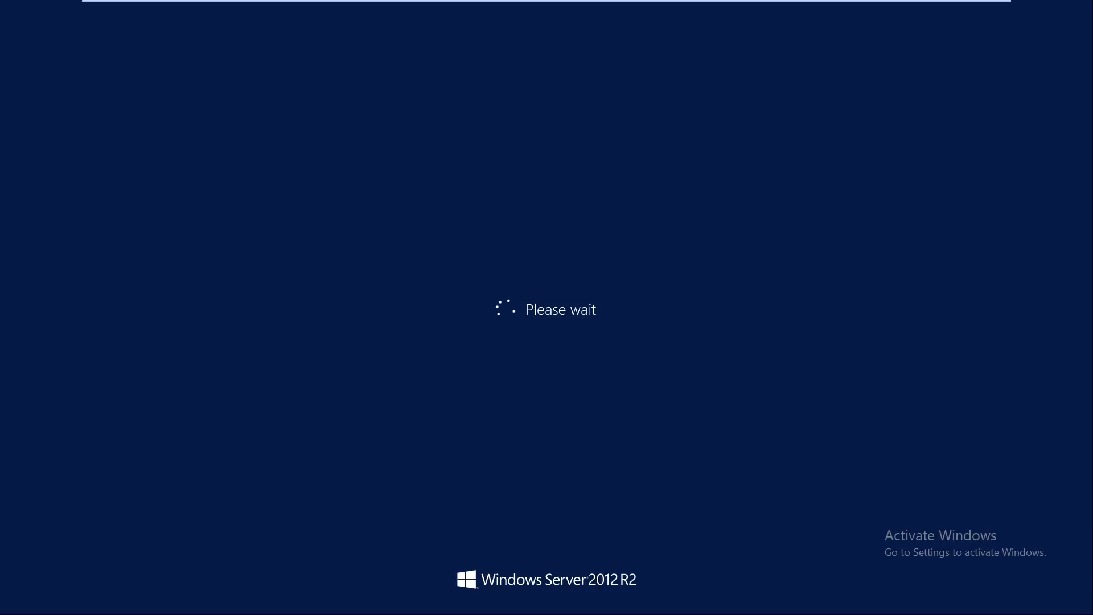
mouse_move(956, 1)
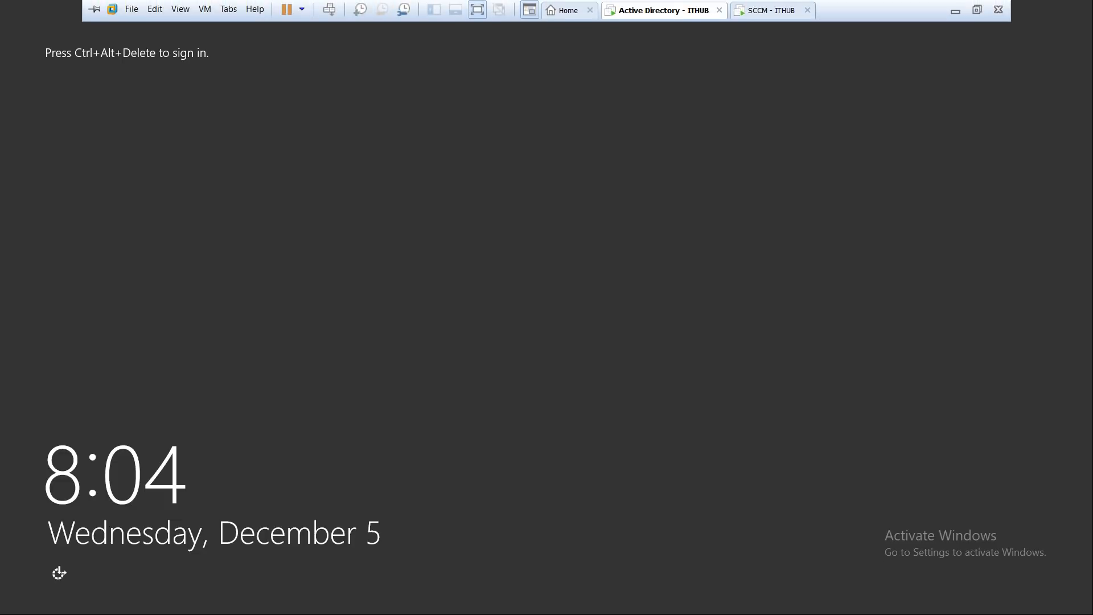
Step: Send Ctrl+Alt+Del to the Active Directory VM and sign in with the Administrator password
right_click(682, 11)
left_click(734, 87)
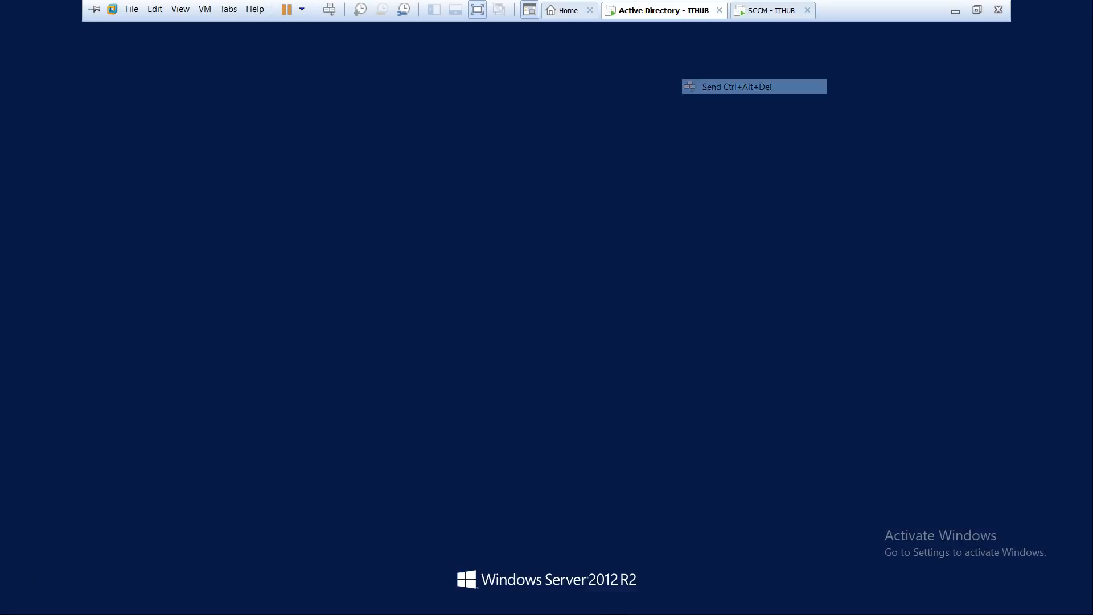
type("********")
key("Return")
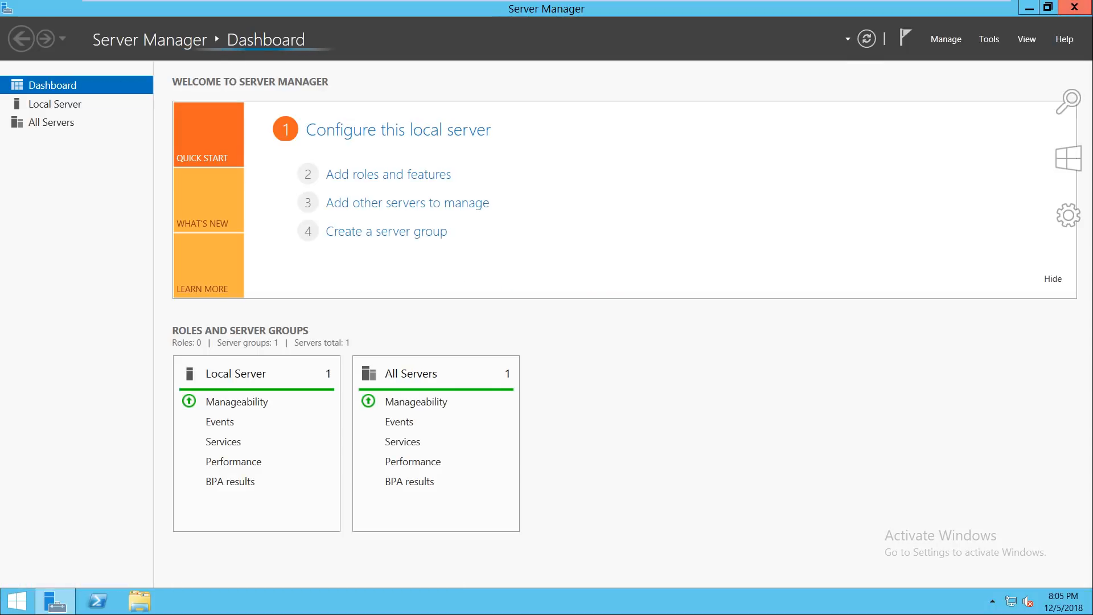
Step: Close Server Manager, refresh the desktop, and open Administrative Tools from the Start screen
left_click(1075, 7)
right_click(635, 233)
left_click(670, 269)
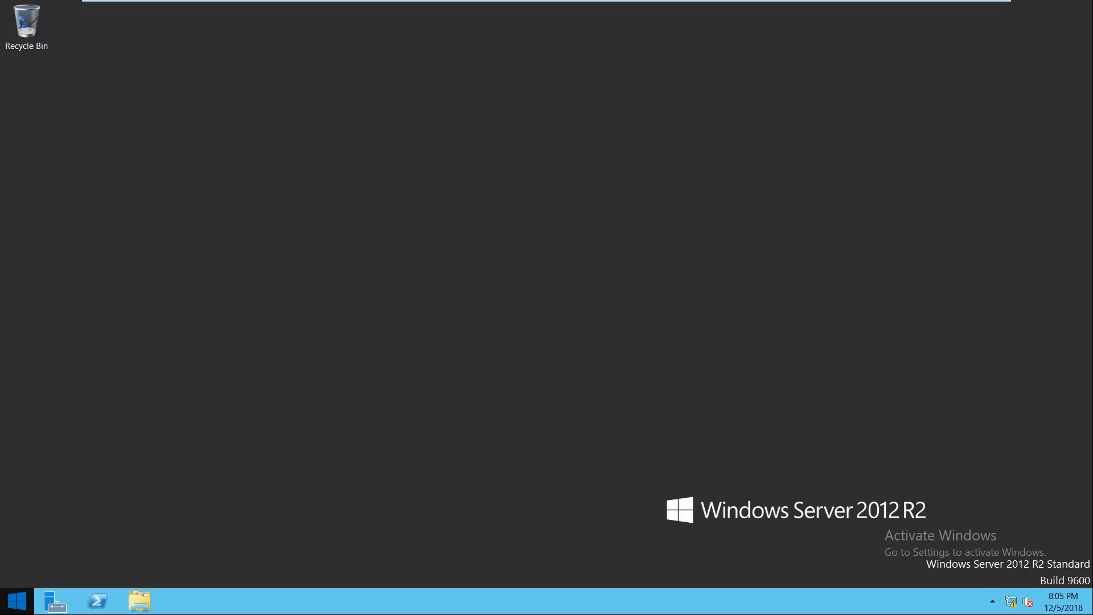
left_click(18, 601)
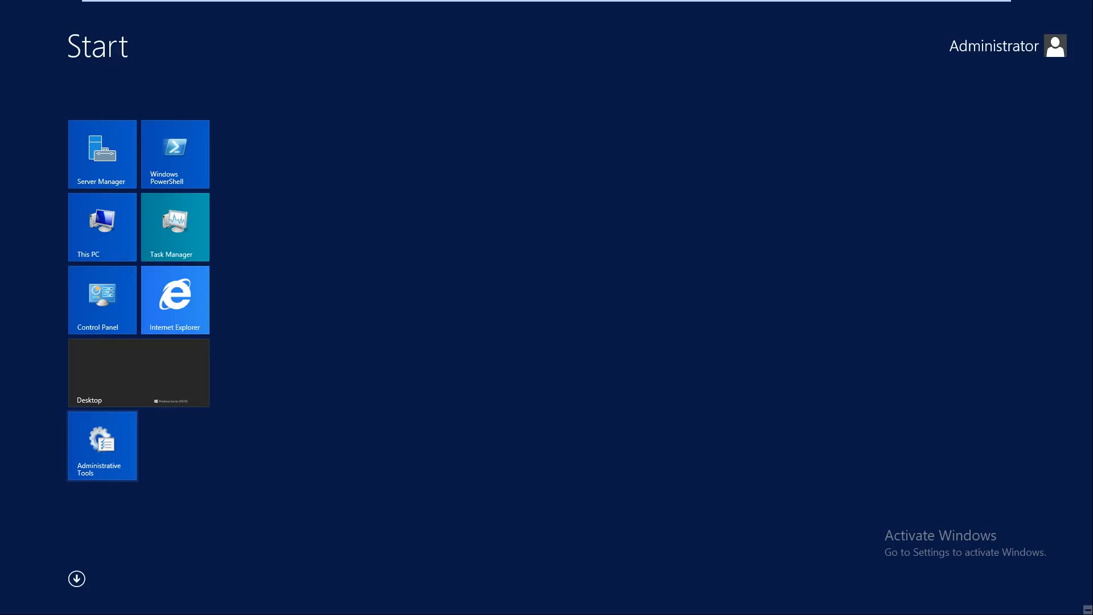
left_click(102, 446)
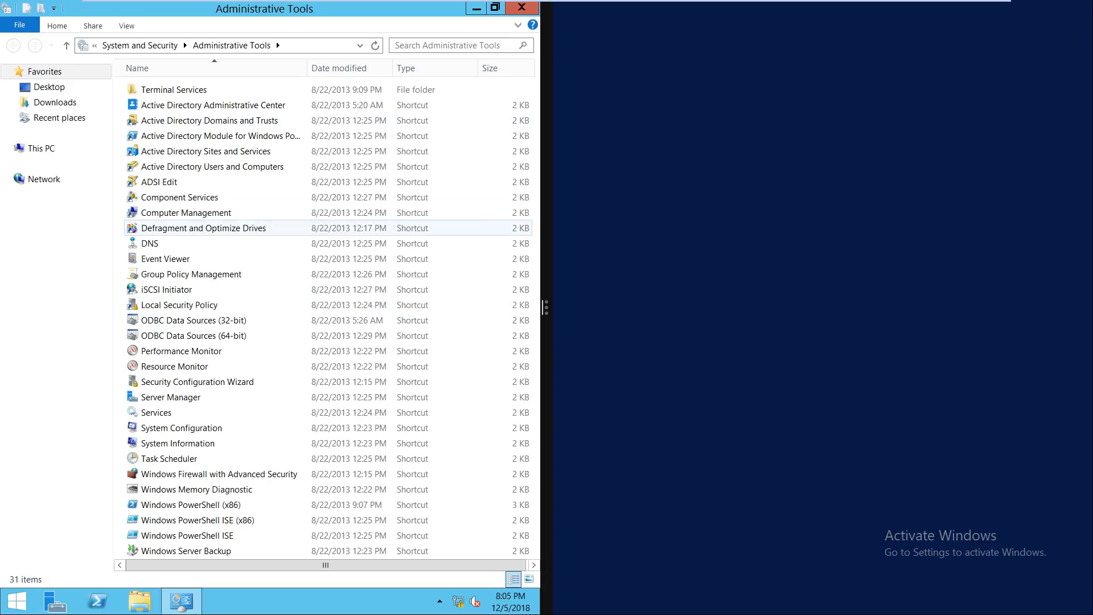
Step: Launch DNS Manager from Administrative Tools and have it fill the desktop
double_click(150, 243)
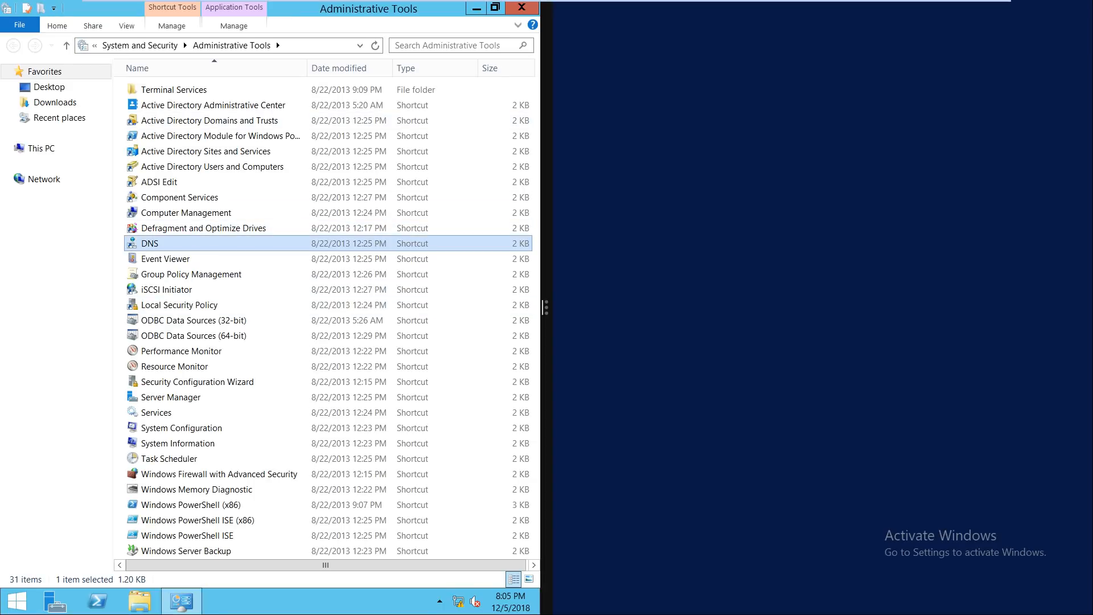
left_click(414, 34)
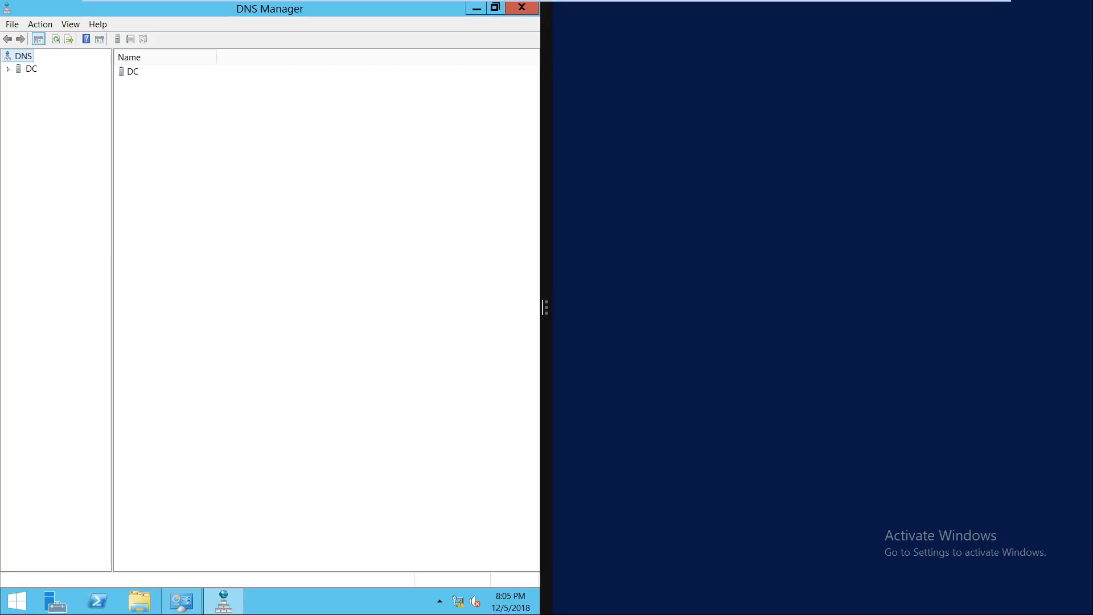
left_click(477, 8)
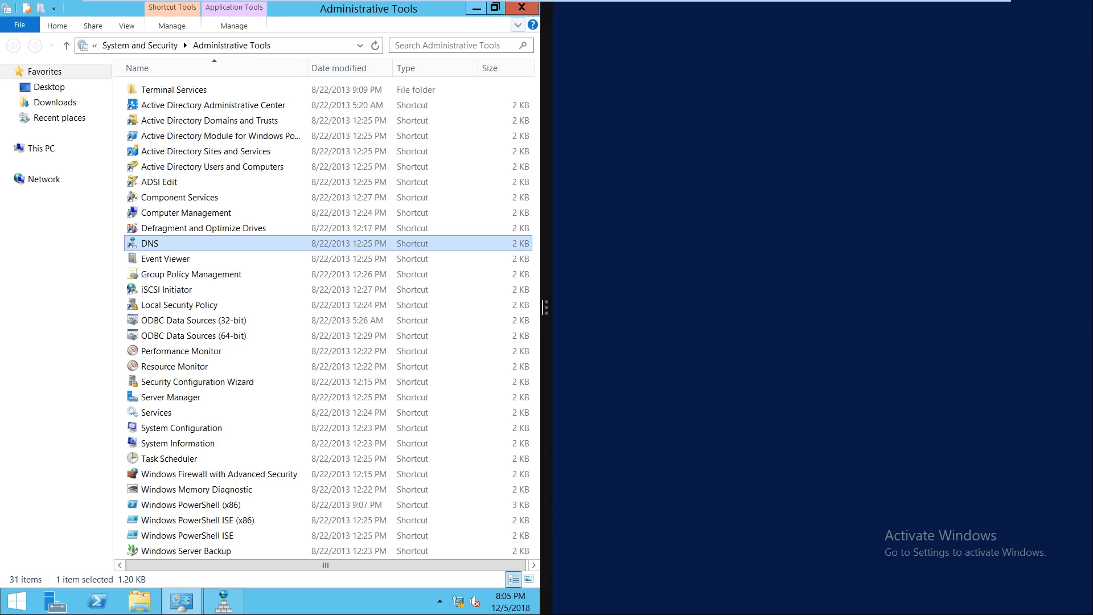
left_click(476, 8)
left_click_drag(547, 308, 1091, 308)
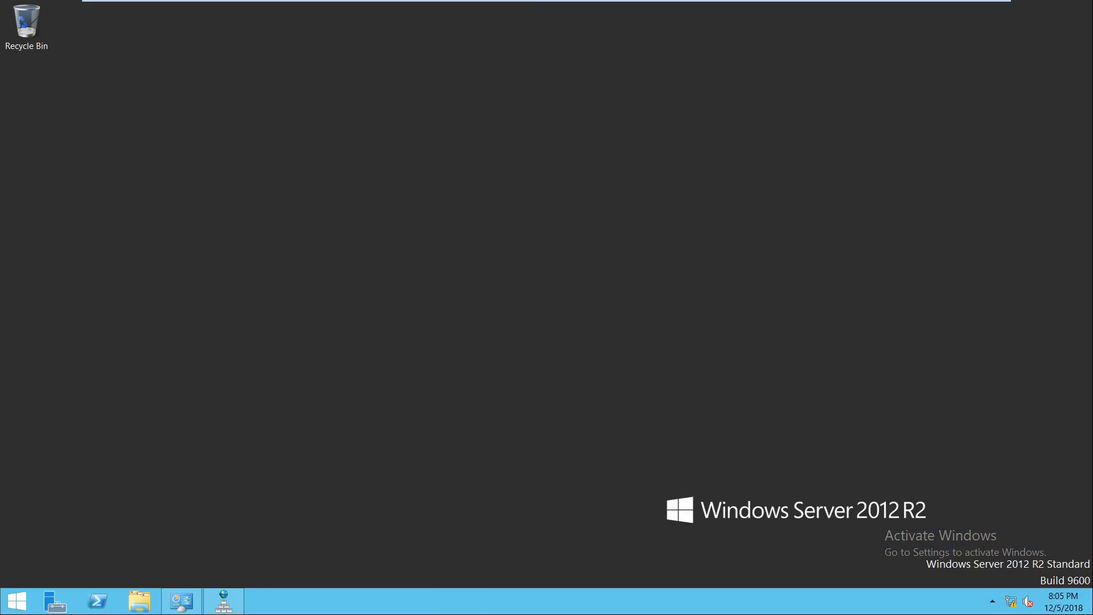
left_click(224, 601)
Step: Expand DC > Forward Lookup Zones > ITHUB.COM, confirm dc at 192.168.0.100, then select Reverse Lookup Zones
left_click(31, 69)
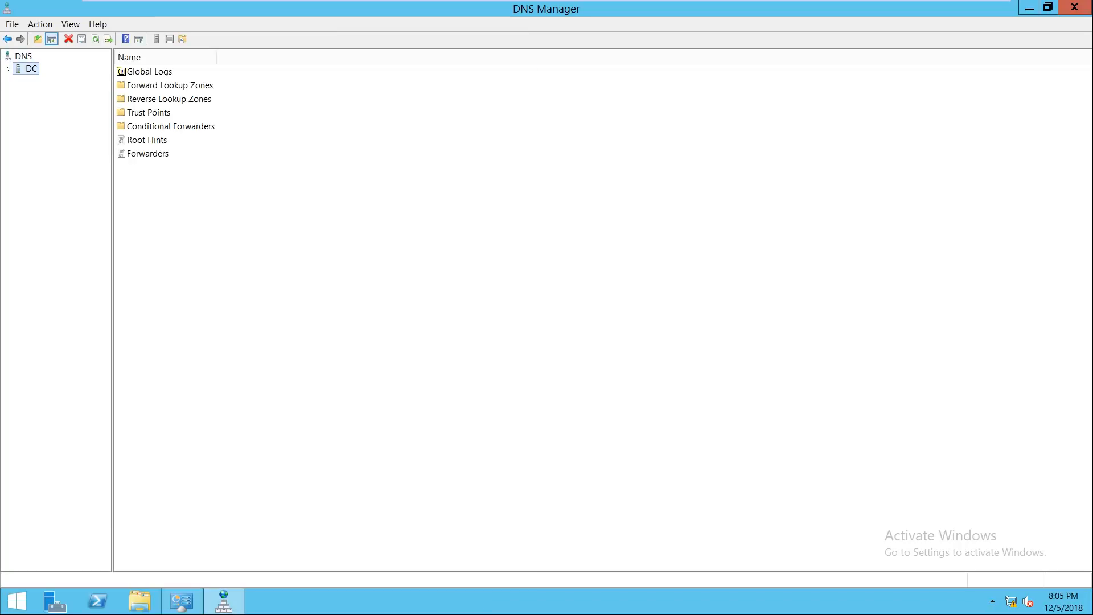
left_click(8, 69)
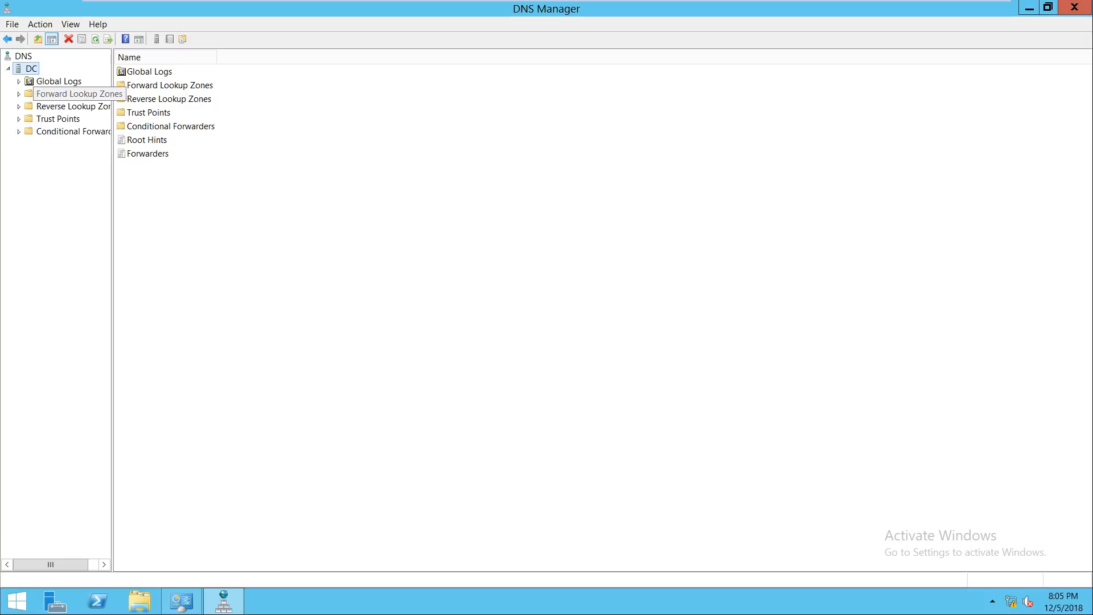
double_click(67, 93)
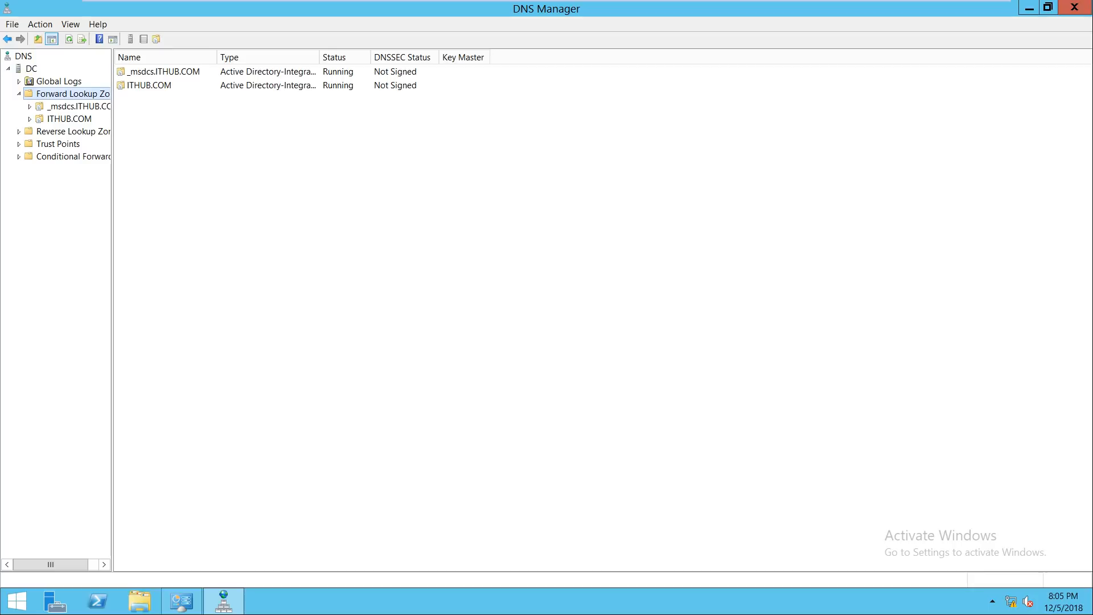
left_click(69, 119)
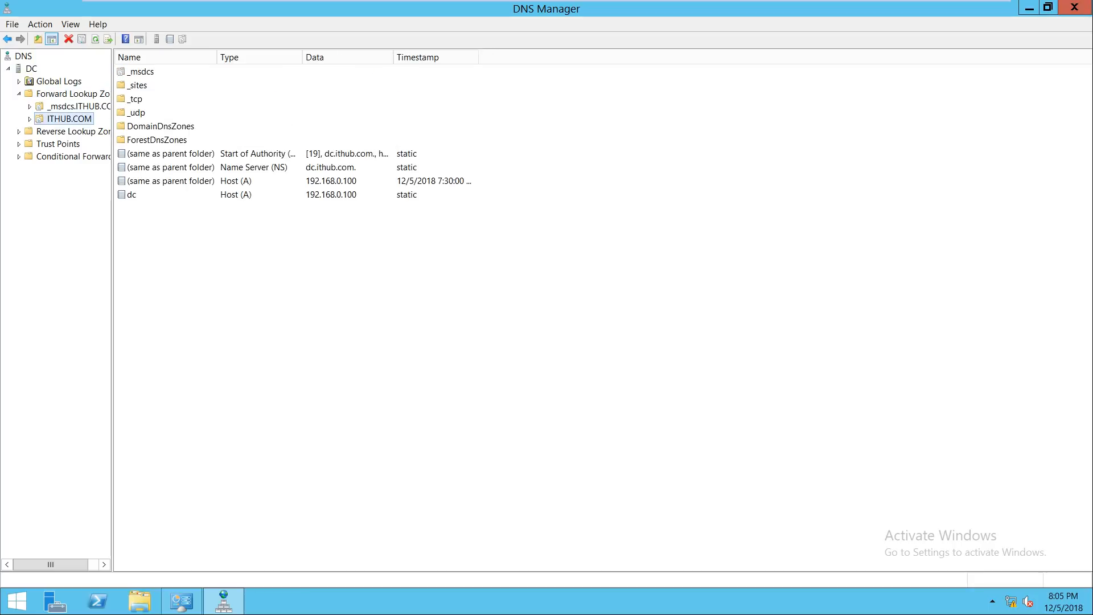
left_click(132, 194)
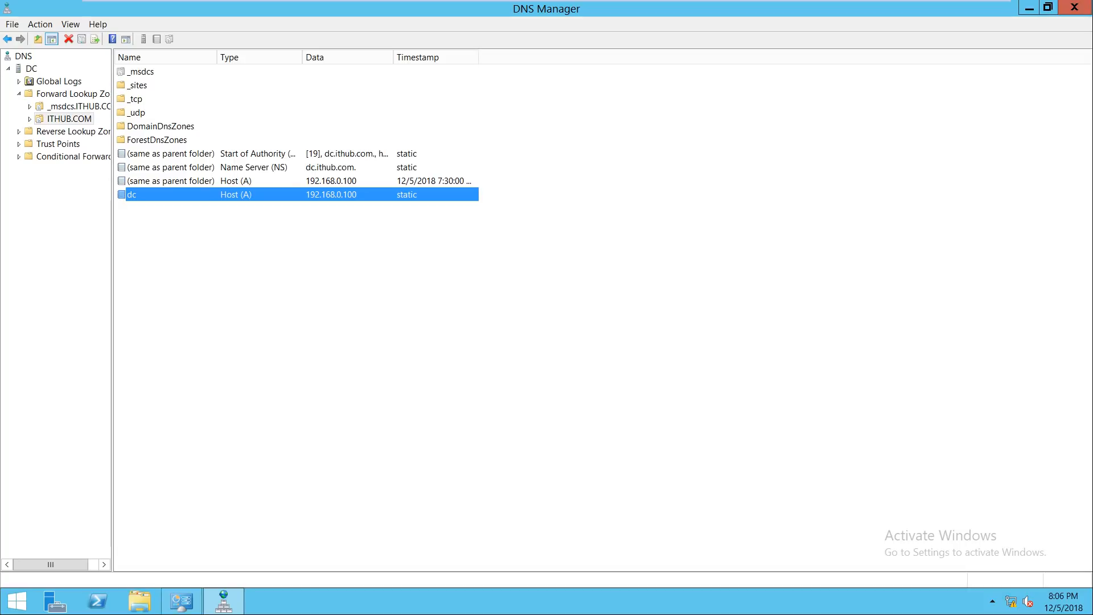
left_click(69, 131)
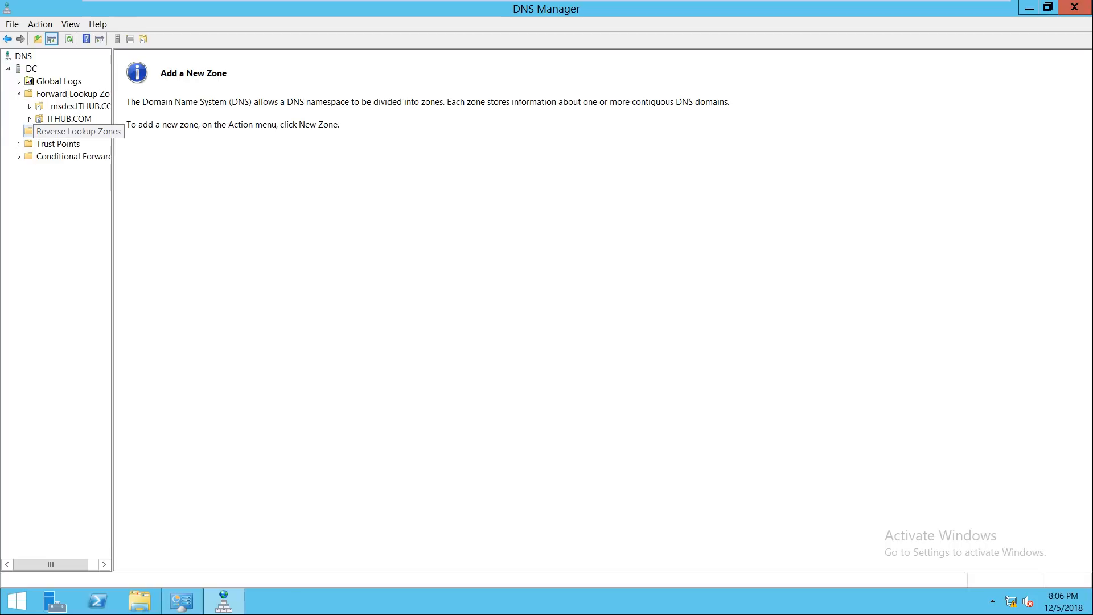
Step: Start a new reverse lookup zone as a primary AD-integrated zone with domain-wide replication
right_click(50, 131)
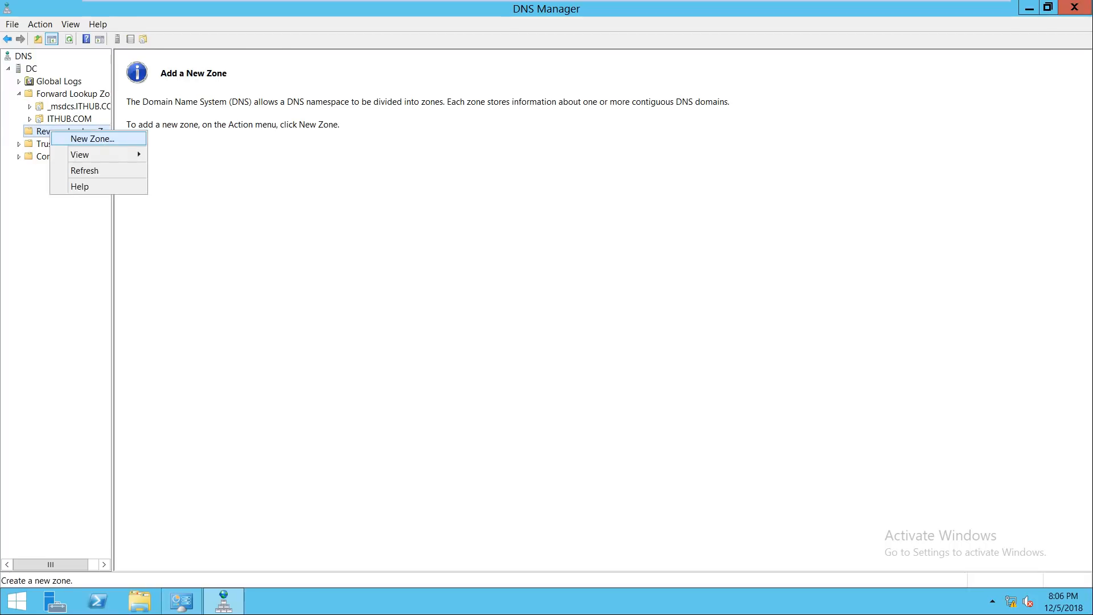
left_click(91, 138)
key("Return")
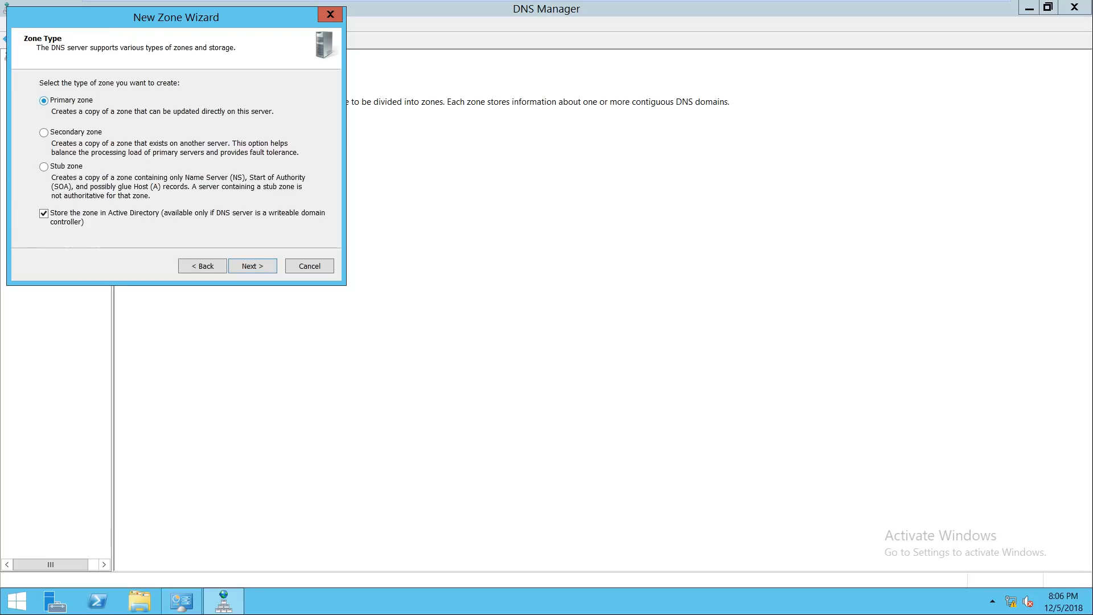
key("Return")
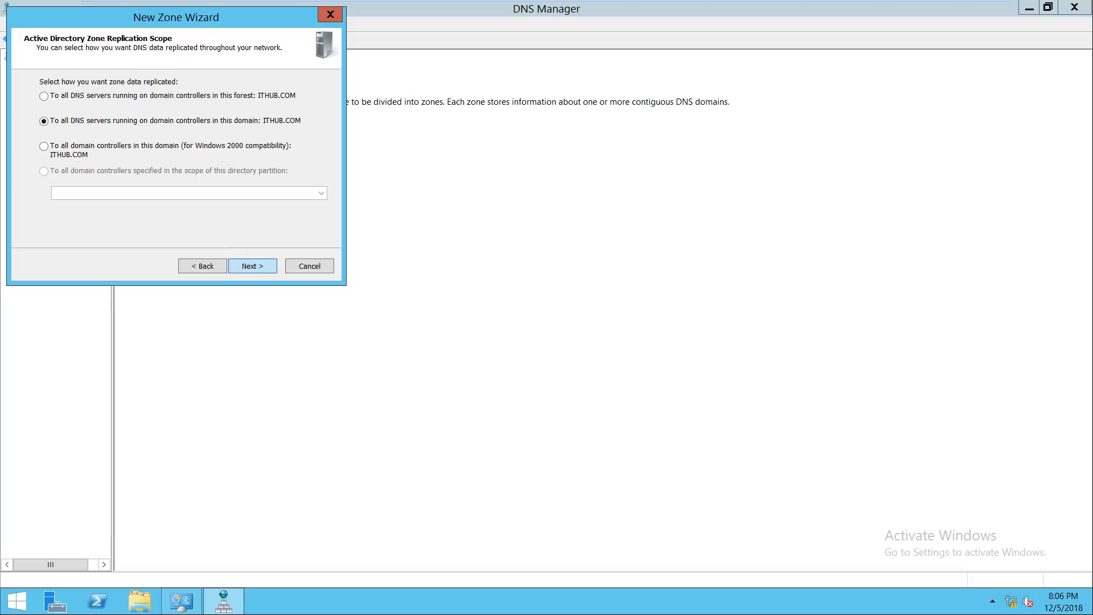
key("Return")
key("Return")
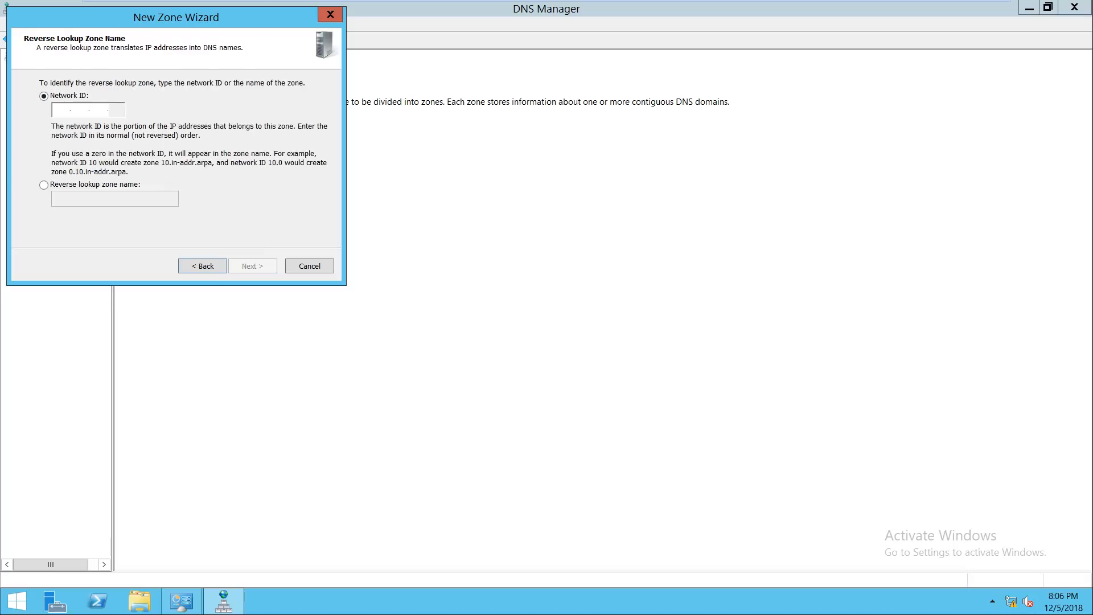
Step: Give the zone network ID 192.168.0, allow secure and nonsecure updates, finish, and open it
type("192.16")
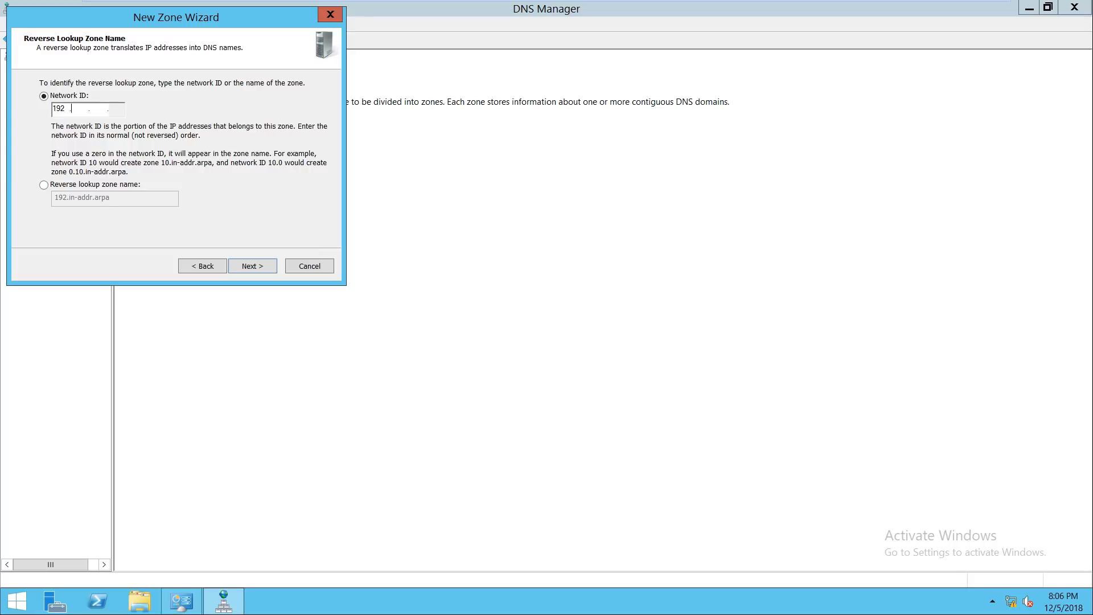
type("8.0")
double_click(92, 108)
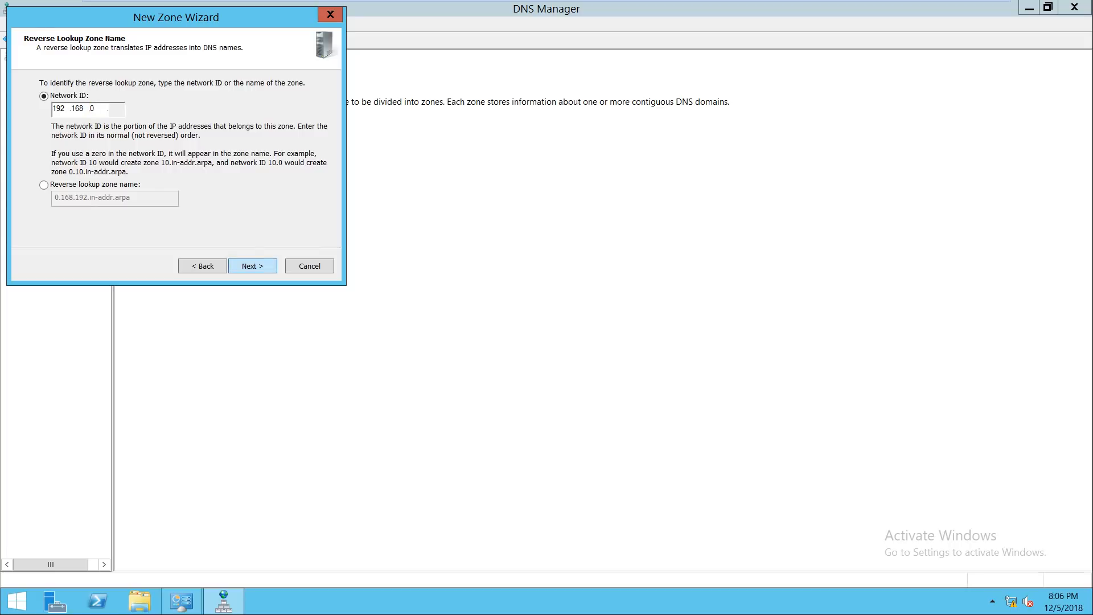
key("Return")
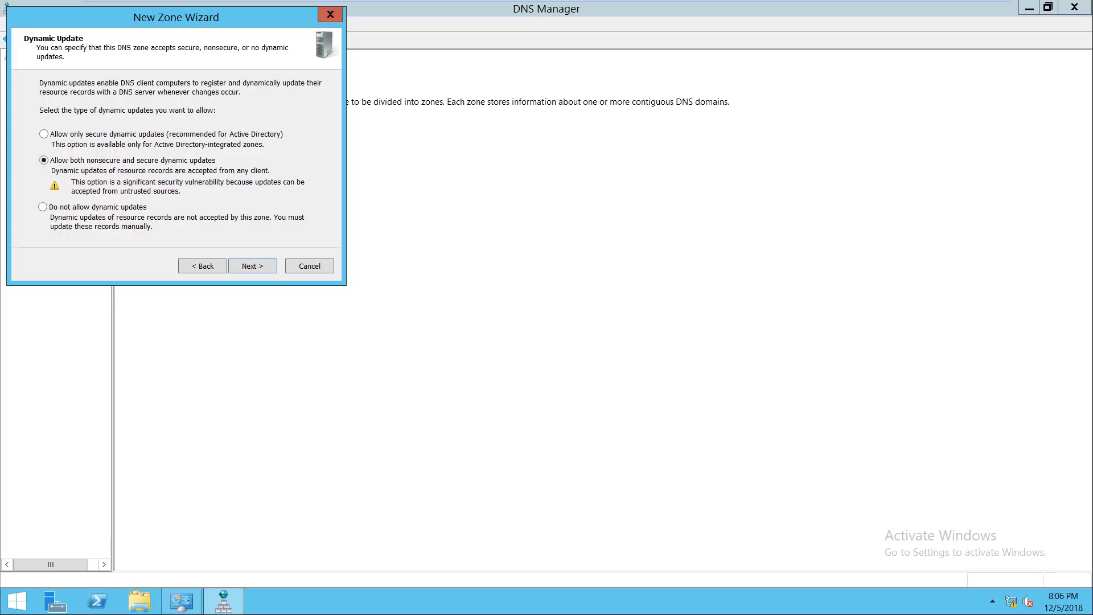
left_click_drag(76, 18, 207, 29)
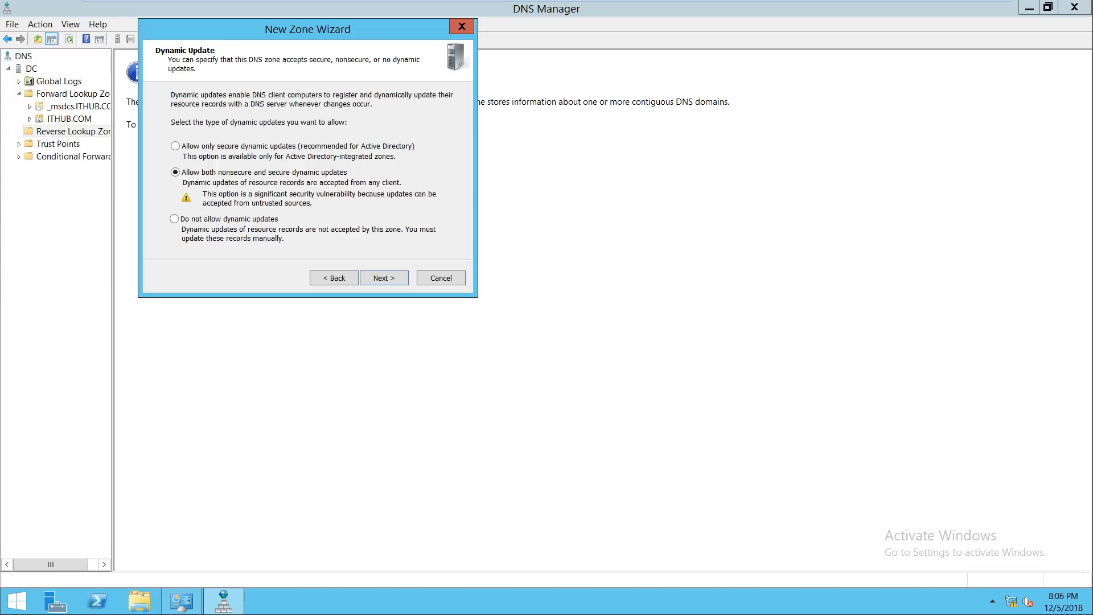
key("Return")
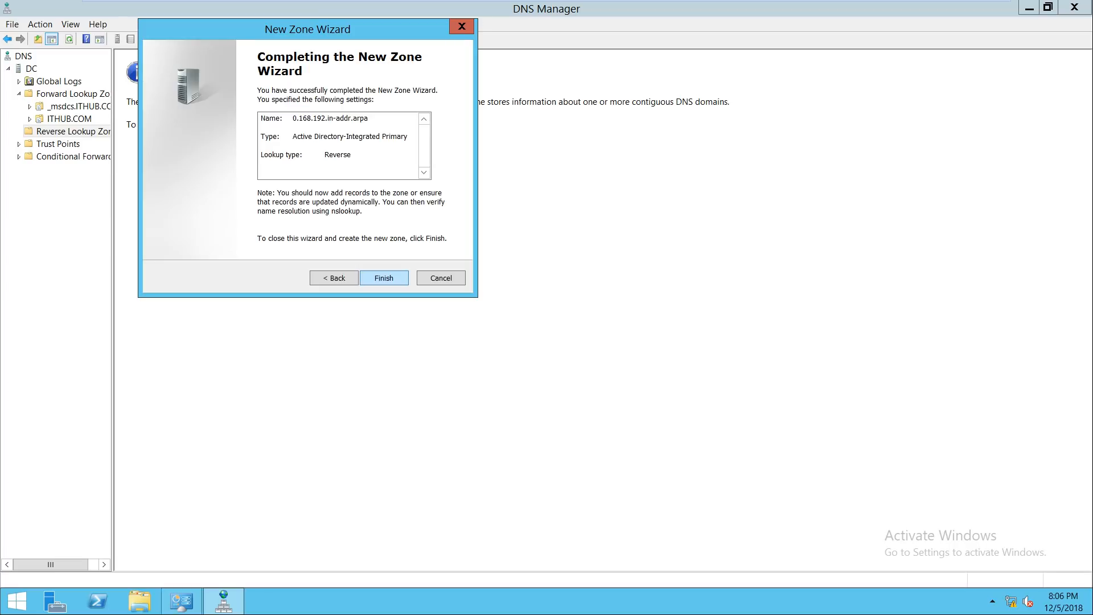
key("Return")
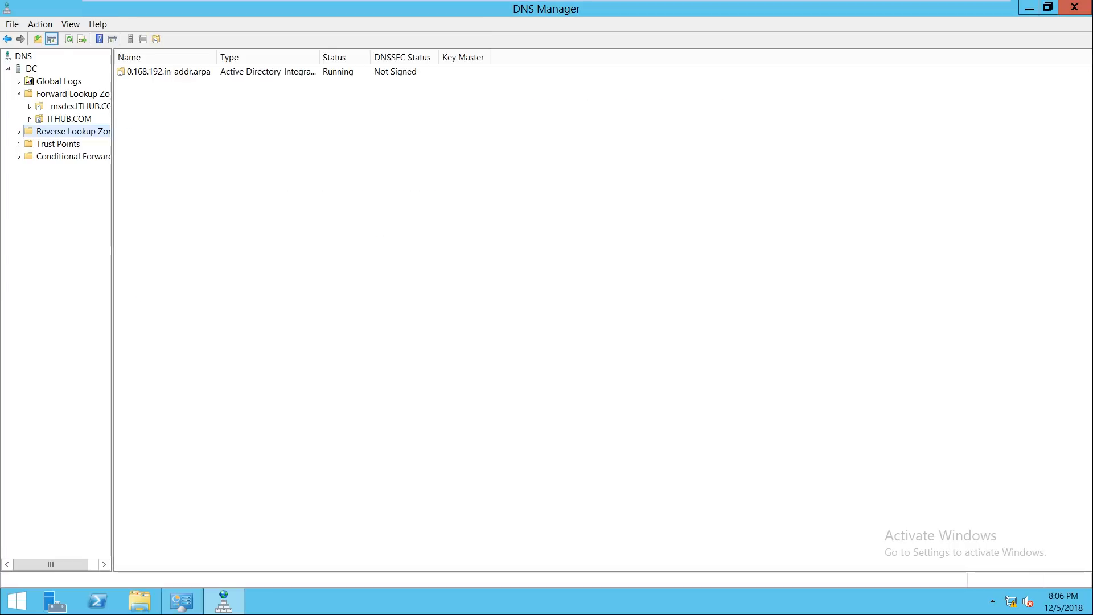
key("Right")
key("Down")
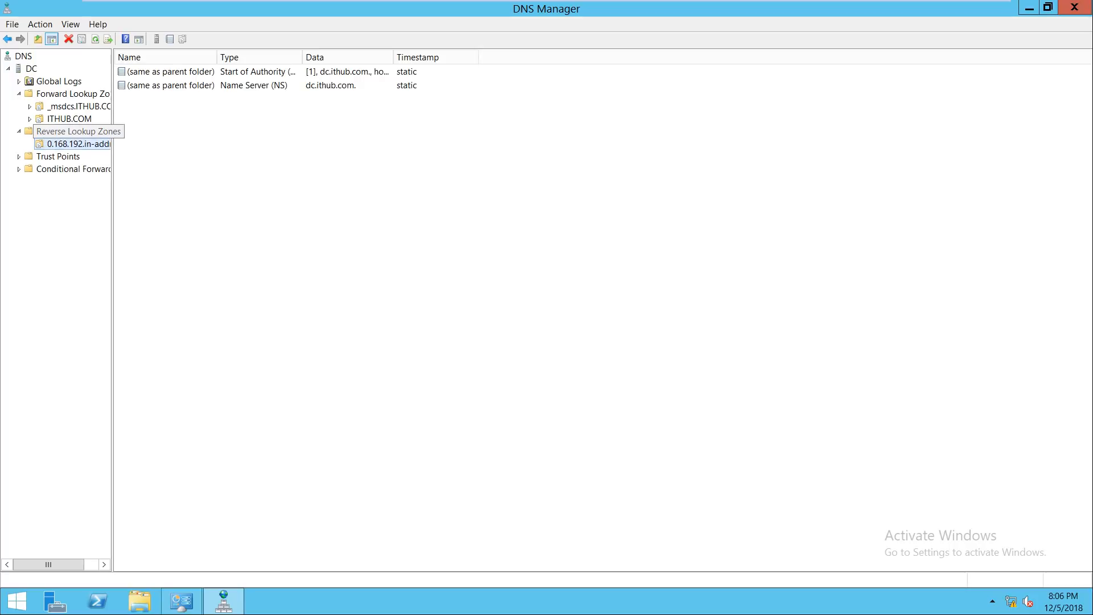
Step: Add a PTR record for 192.168.0.100 pointing to host dc.ITHUB.COM in the reverse zone
right_click(176, 134)
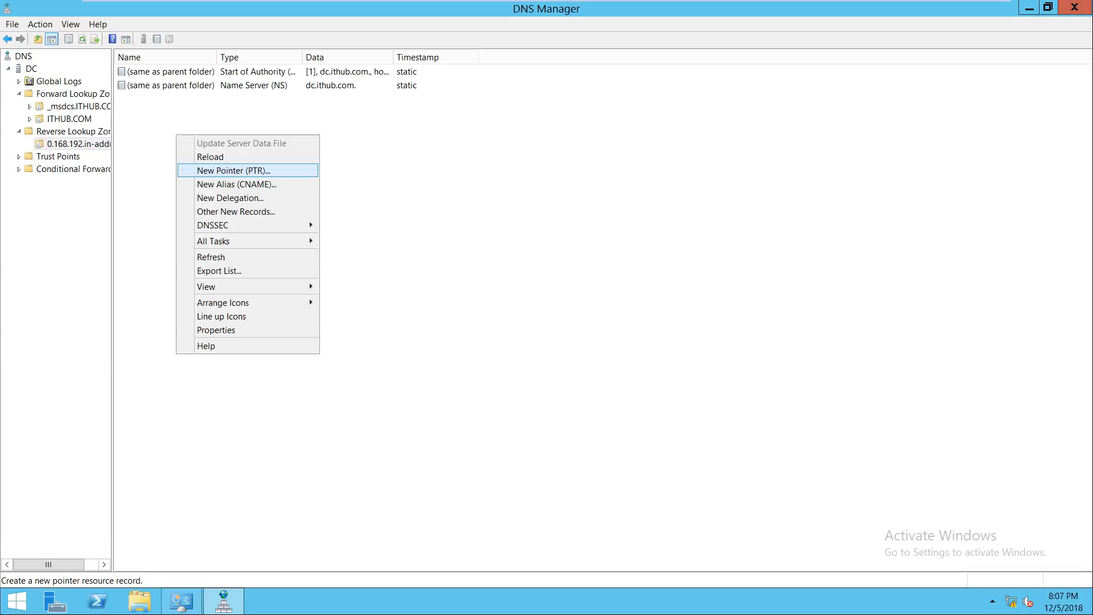
key("Return")
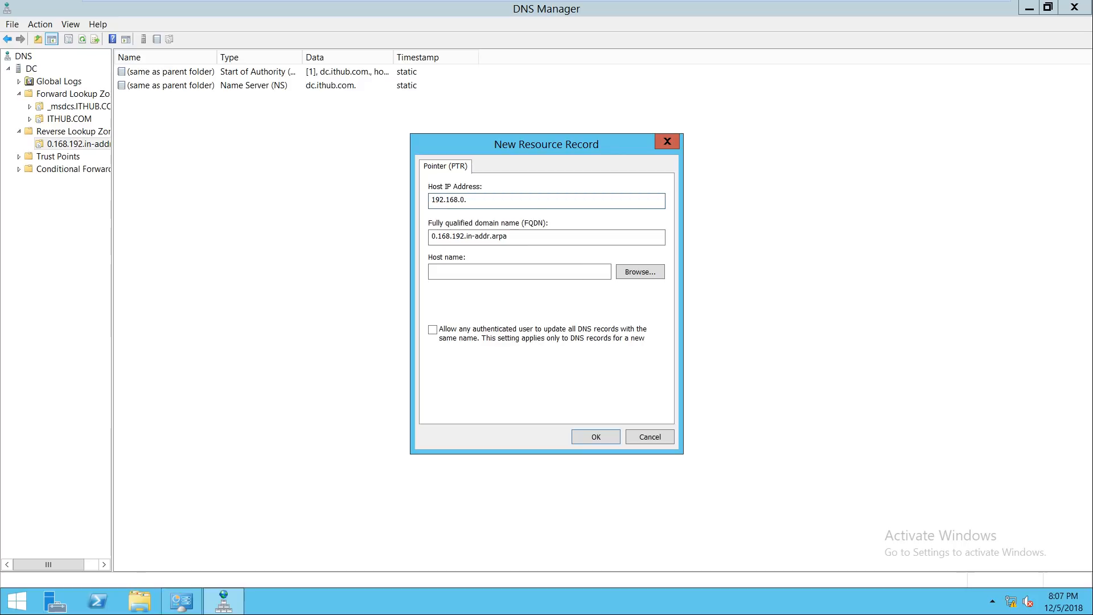
type("100")
left_click(640, 272)
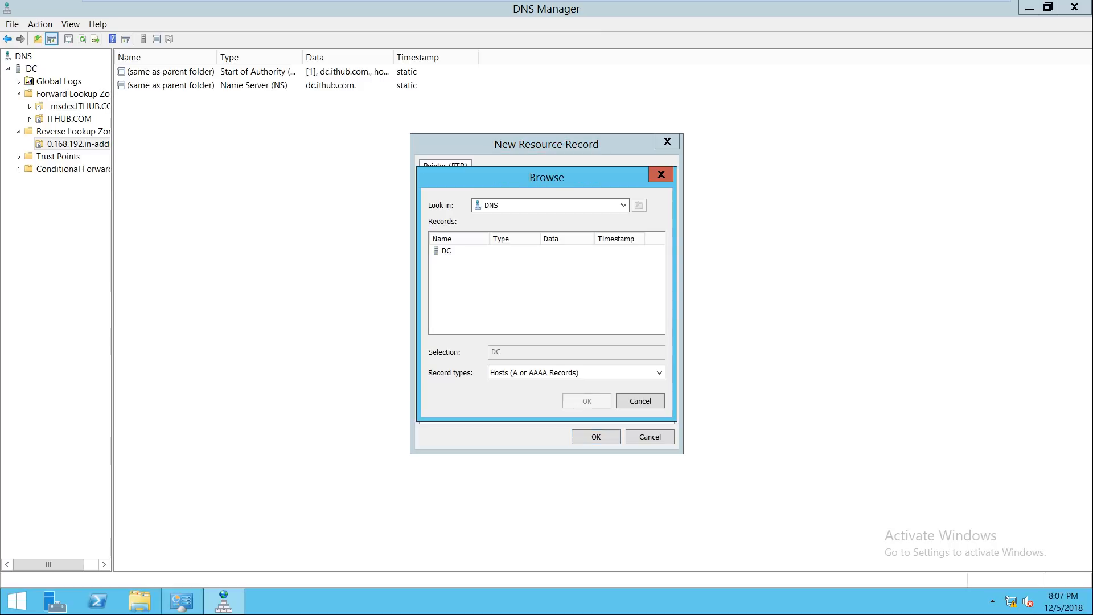
double_click(446, 251)
double_click(455, 251)
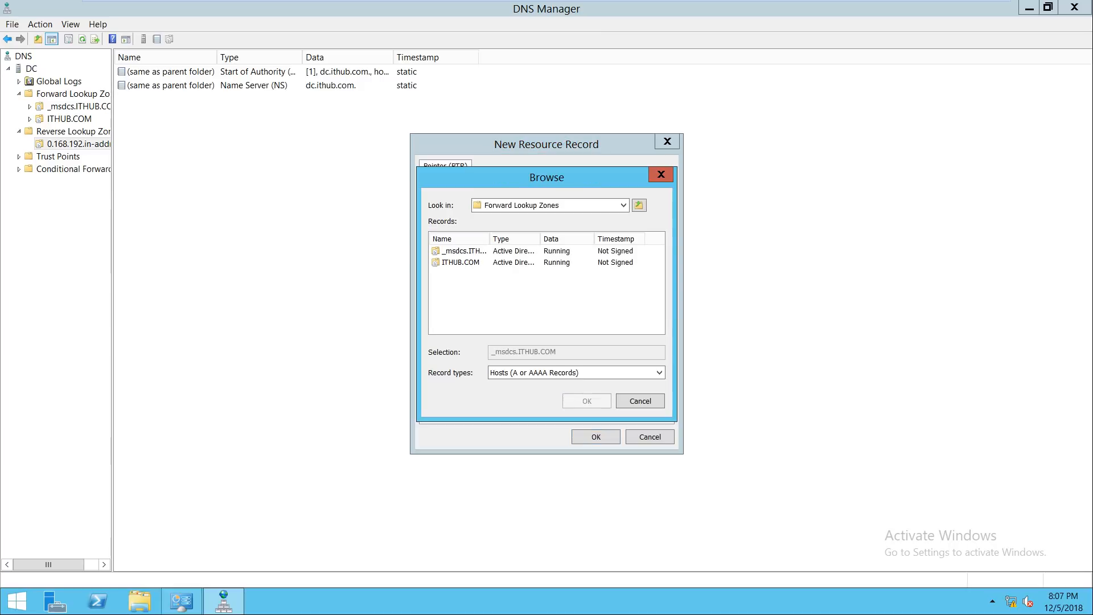
double_click(460, 262)
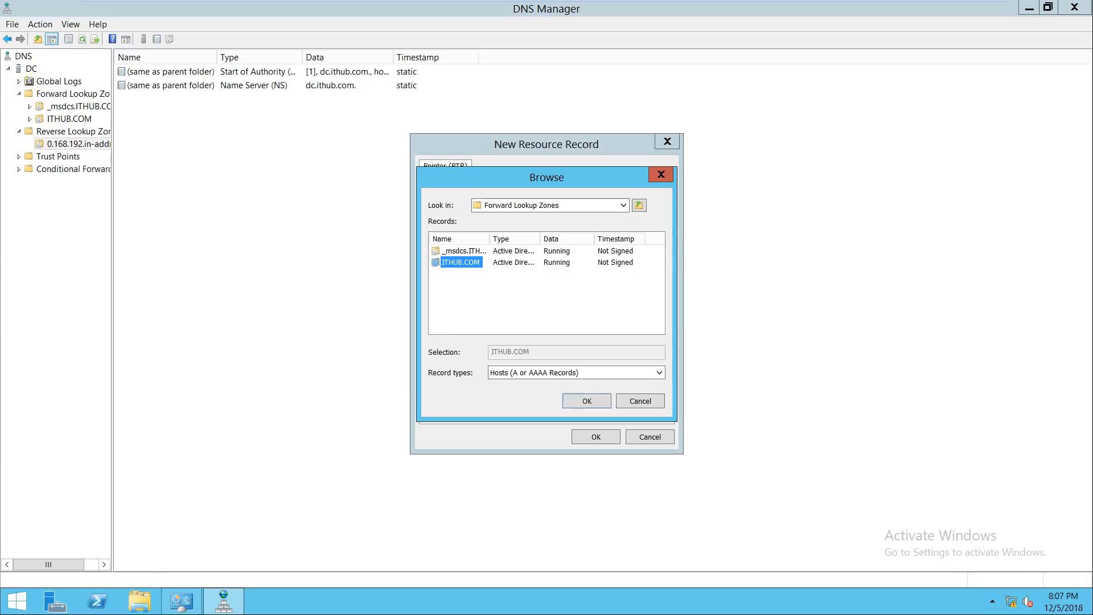
scroll(658, 278, "down", 1)
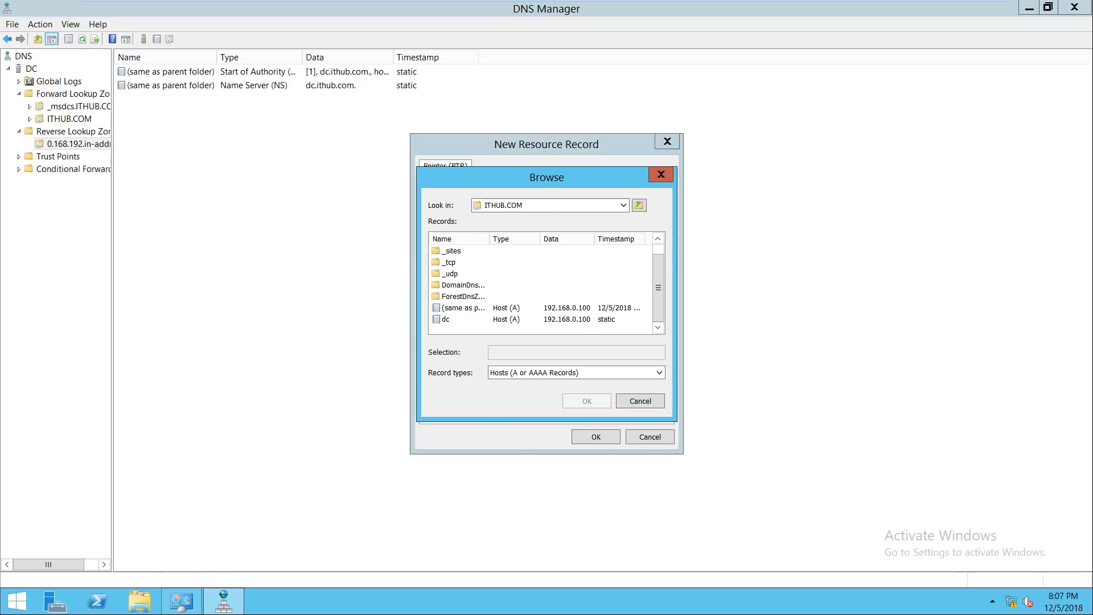
left_click(446, 319)
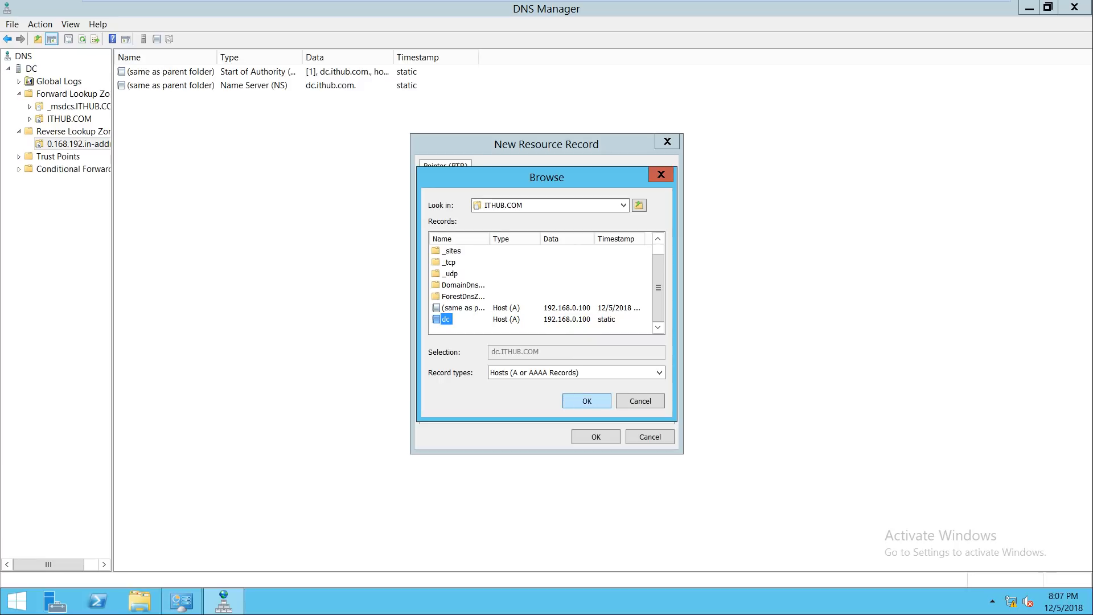
key("Return")
key("Return")
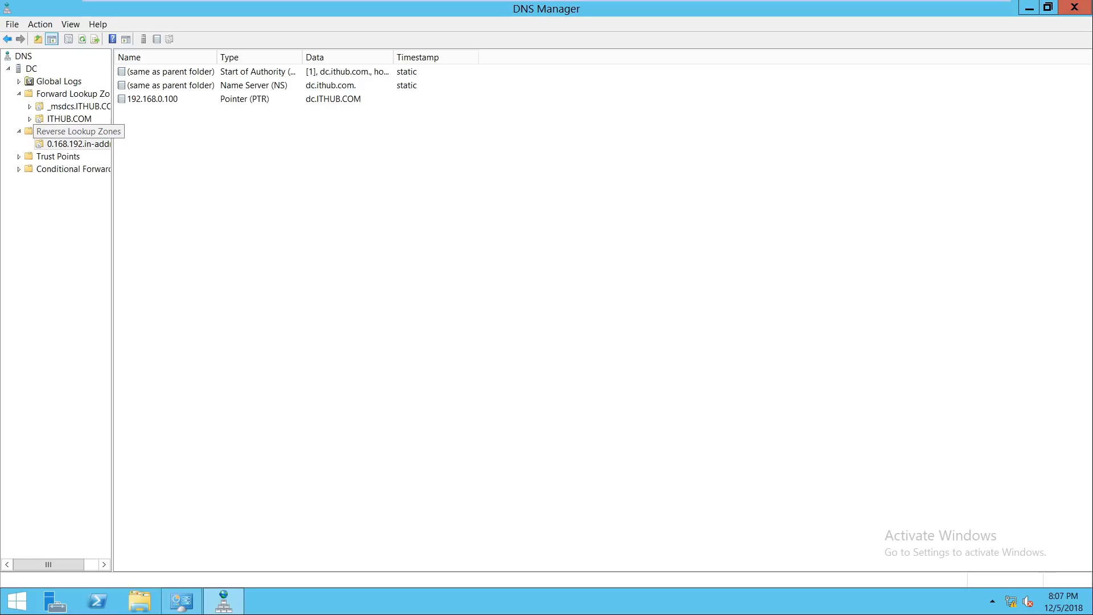
Step: Launch nslookup from the DC node, exit after it reports an unknown server, then run ncpa.cpl
right_click(29, 68)
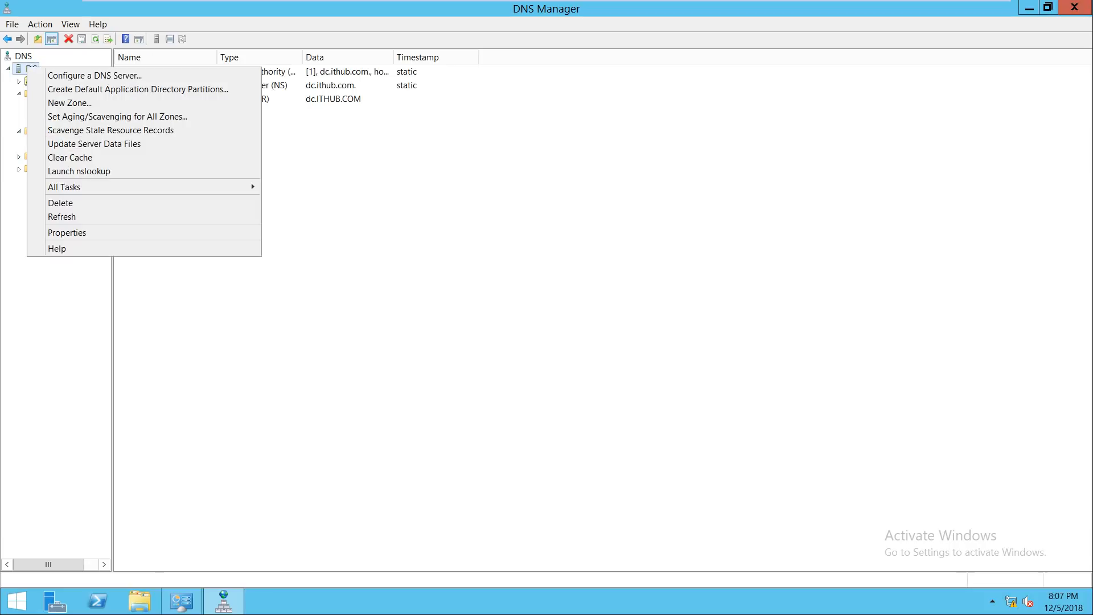
left_click(113, 170)
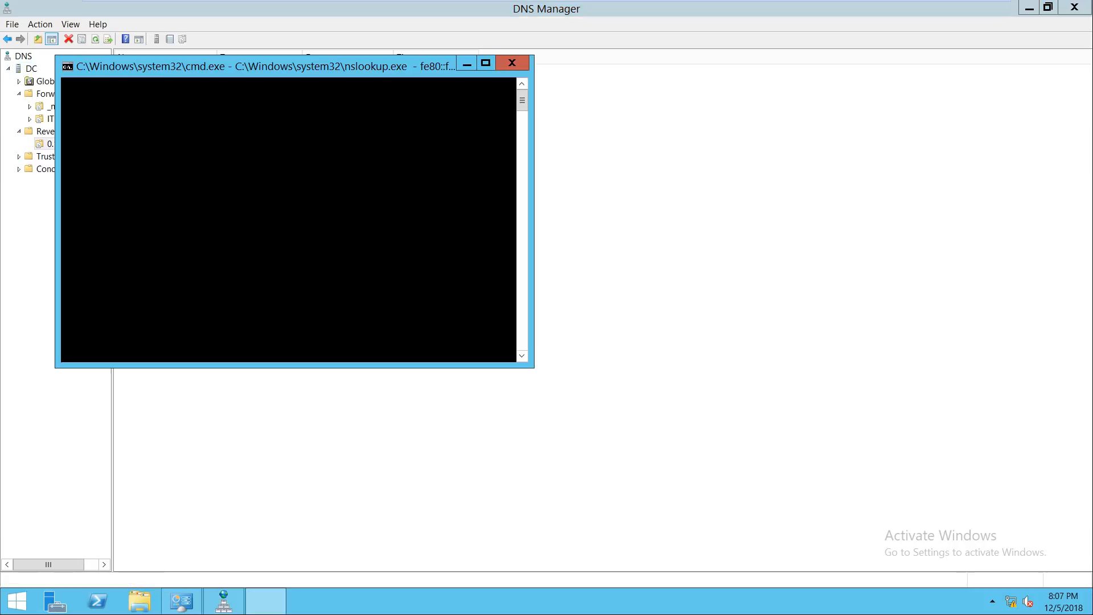
left_click_drag(271, 66, 696, 159)
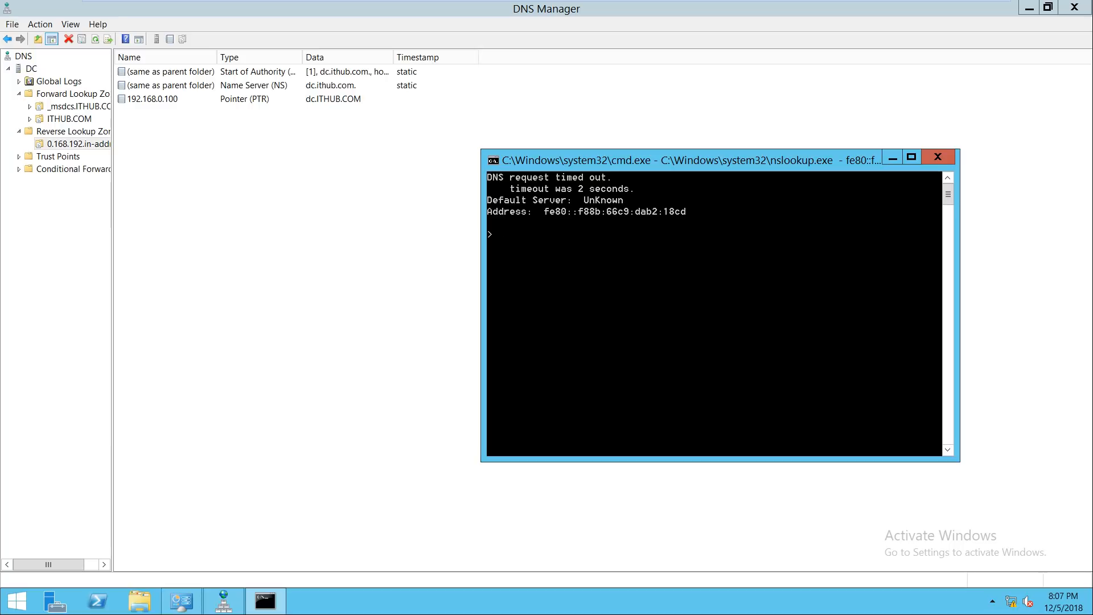
type("exit")
key("Return")
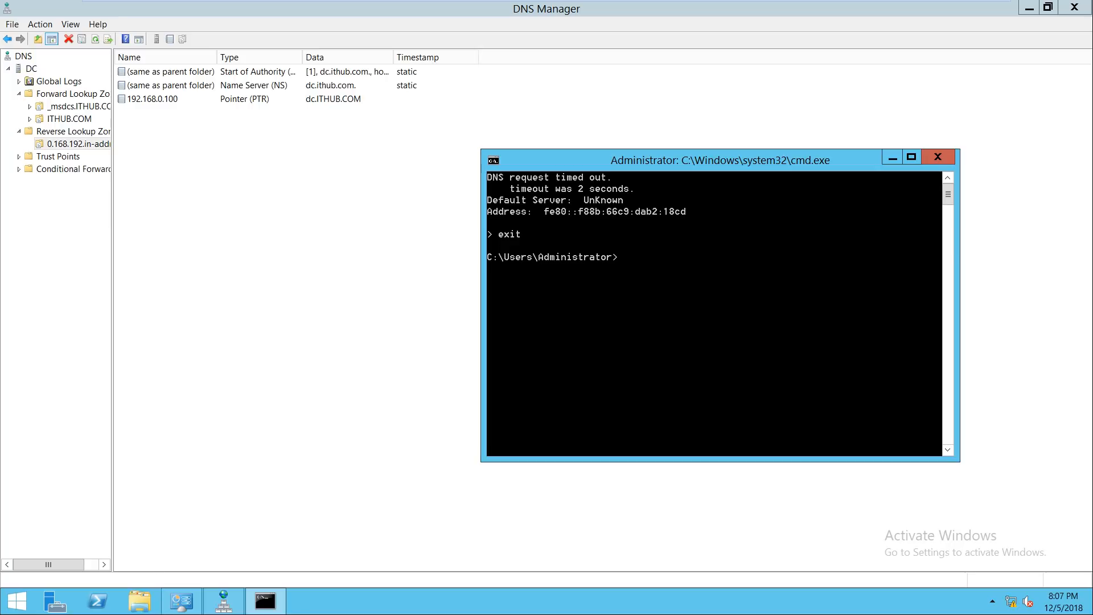
type("ncpa.cpl")
key("Return")
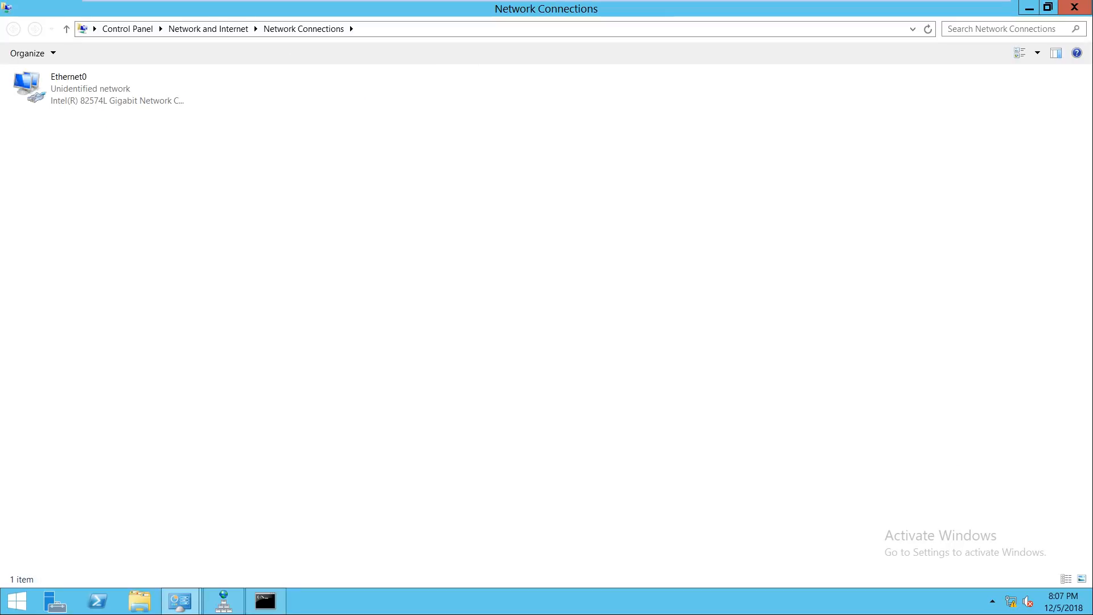
Step: Disable and re-enable the Ethernet0 adapter, then refresh the Network Connections list
right_click(55, 97)
left_click(85, 105)
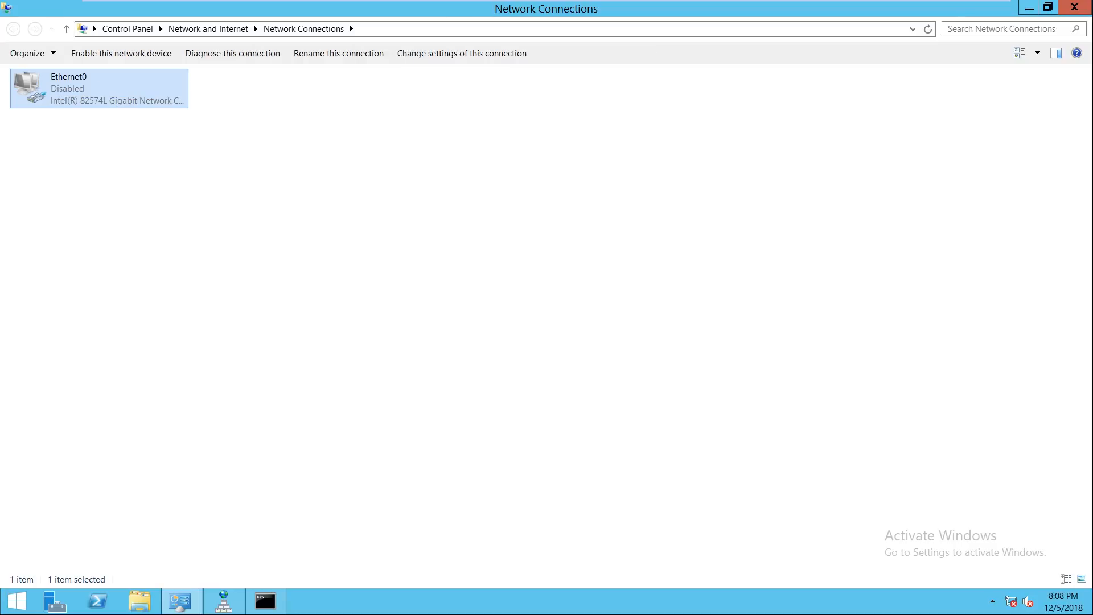
right_click(36, 91)
left_click(70, 101)
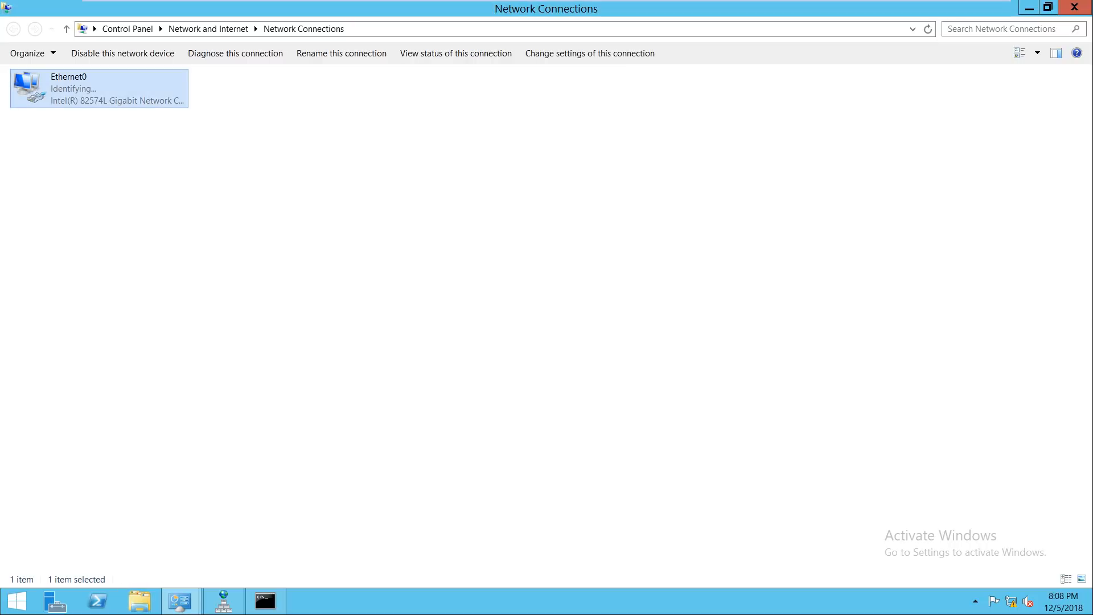
right_click(78, 138)
left_click(100, 185)
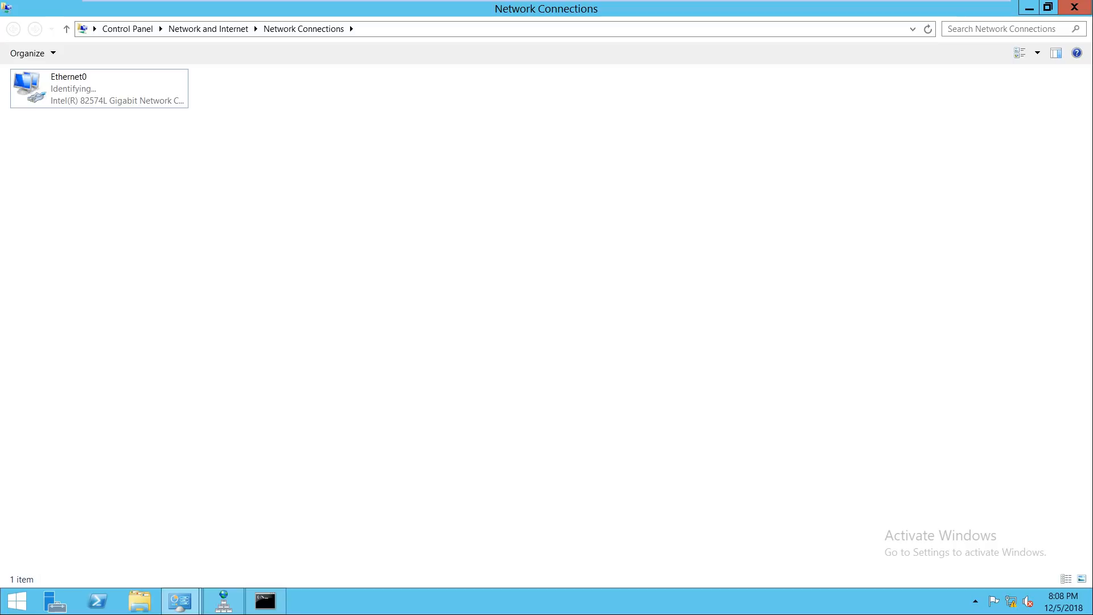
Step: Set Ethernet0's IPv6 DNS to obtain automatically instead of ::1, turn off IPv6, and close Network Connections
right_click(35, 87)
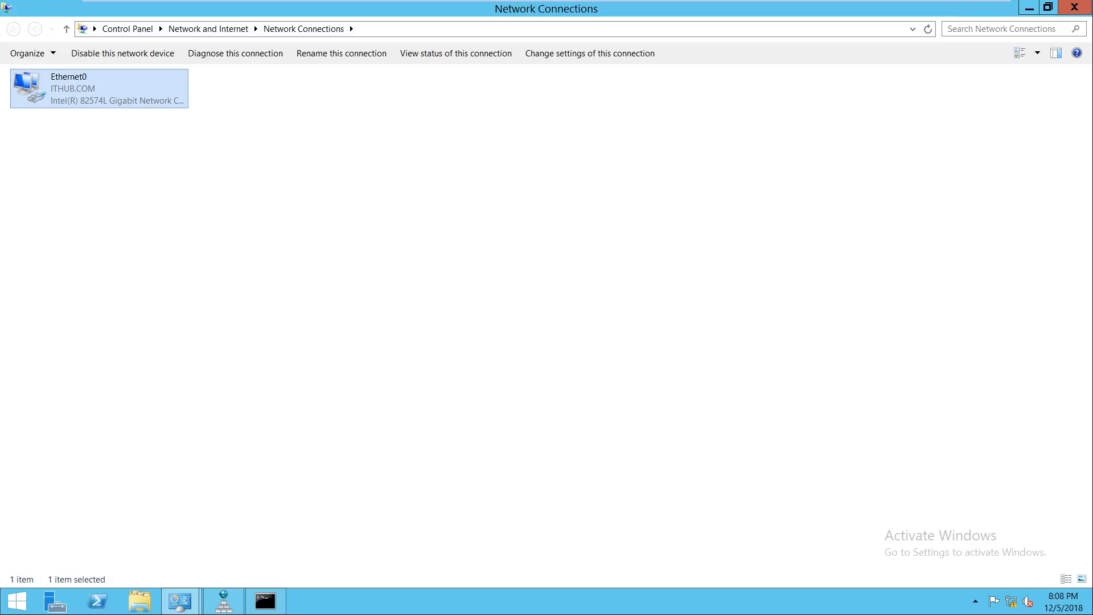
left_click(76, 204)
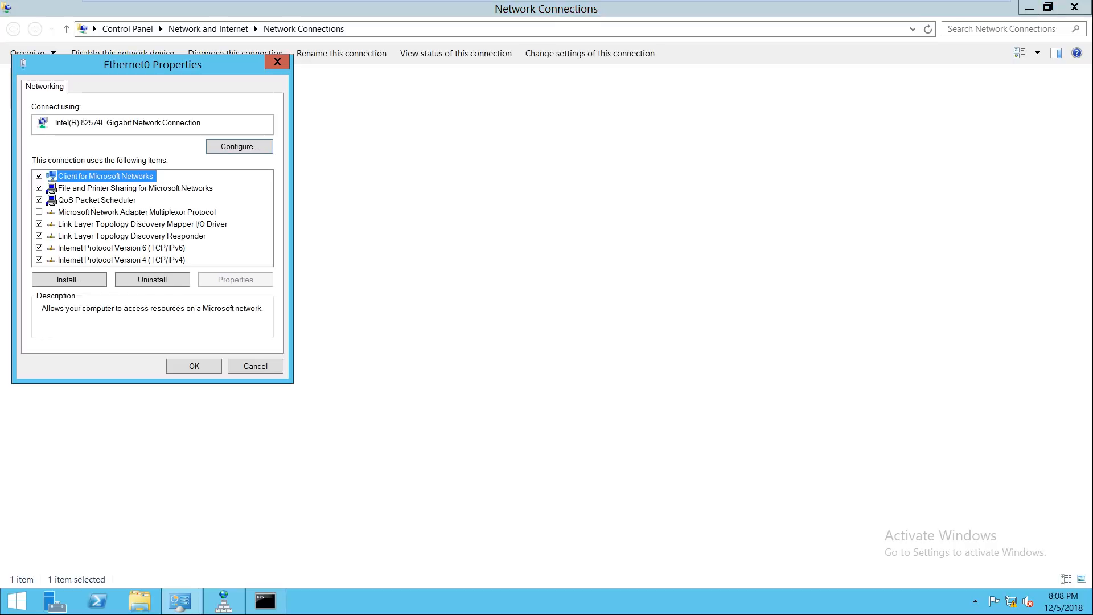
double_click(121, 248)
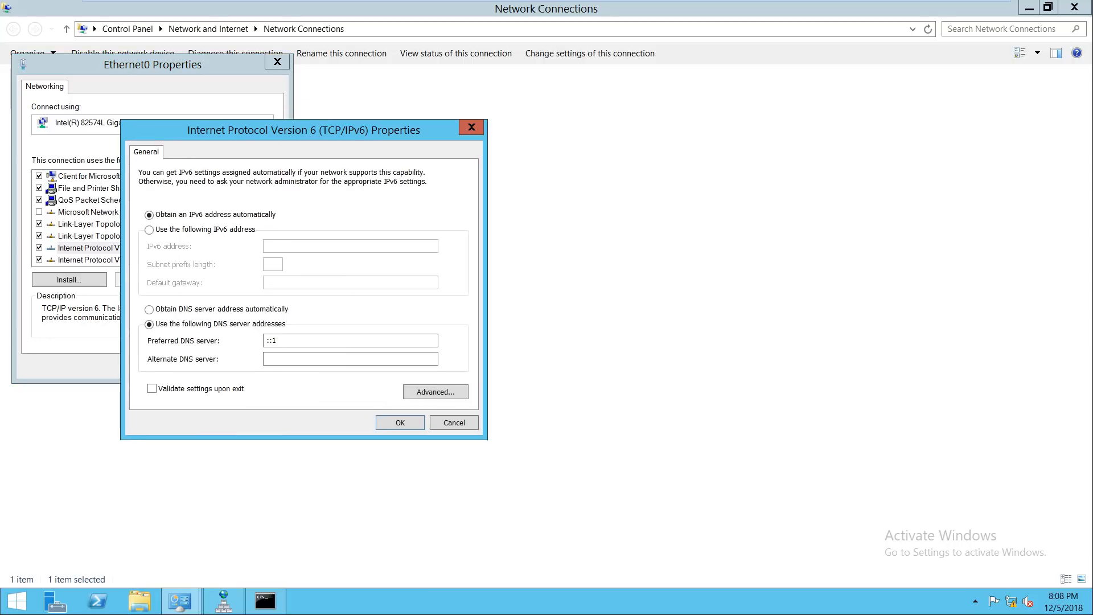
double_click(271, 340)
key("BackSpace")
left_click(149, 310)
key("Return")
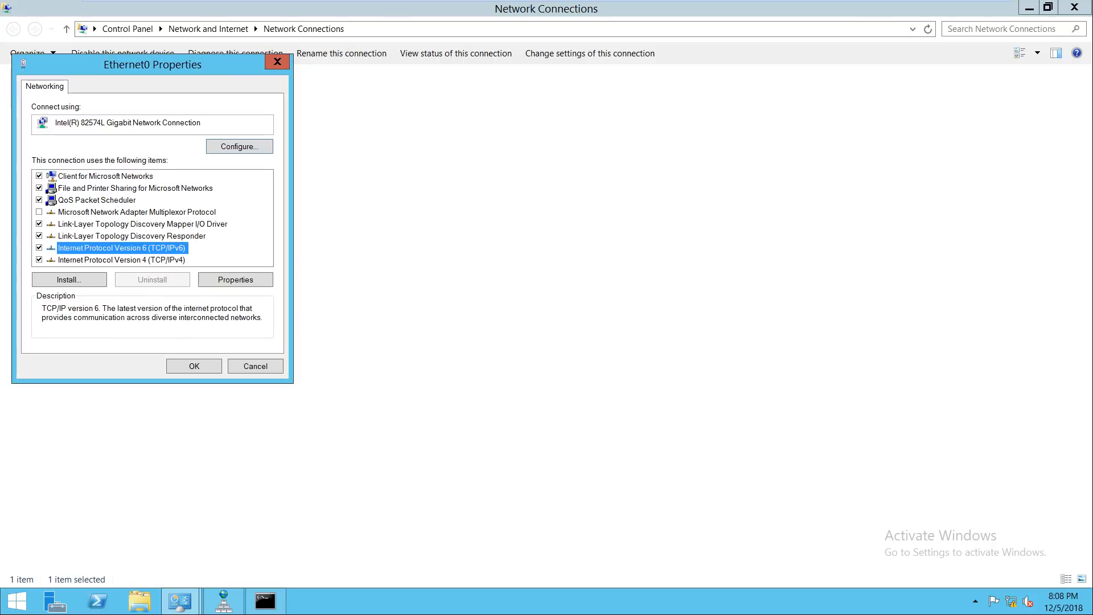
key("space")
key("Return")
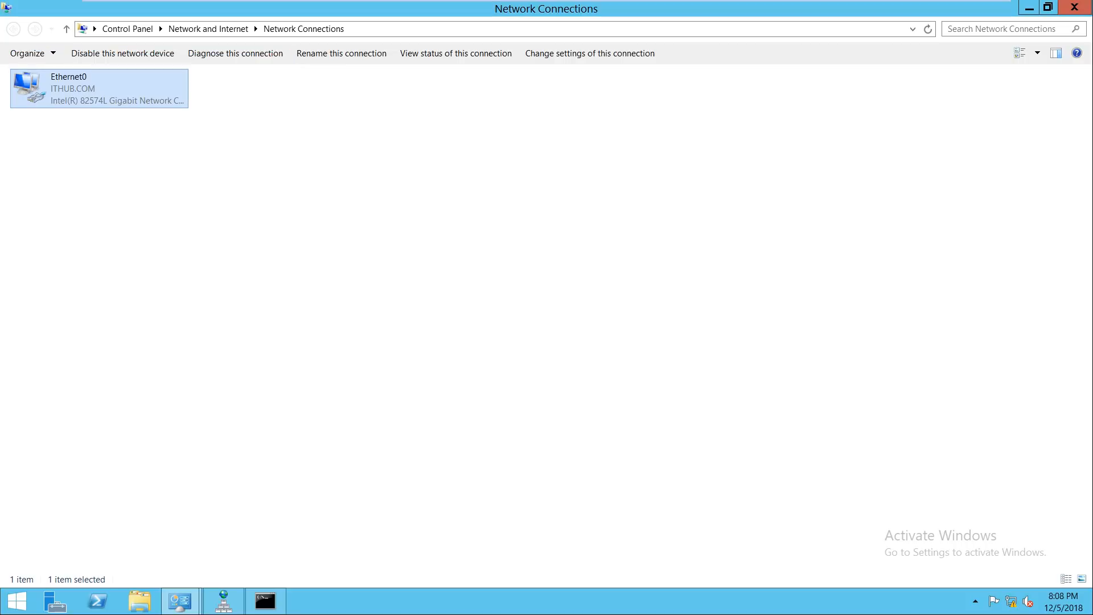
key("alt+F4")
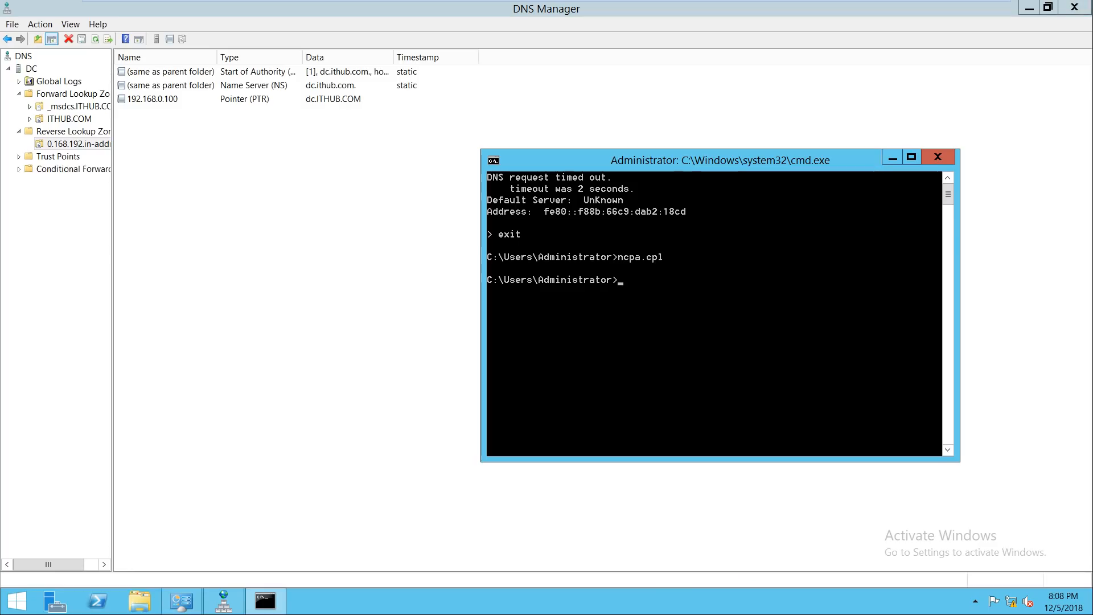
Step: Run nslookup showing localhost 127.0.0.1 as default server, exit it, then run ncpa.cpl
type("nslookup")
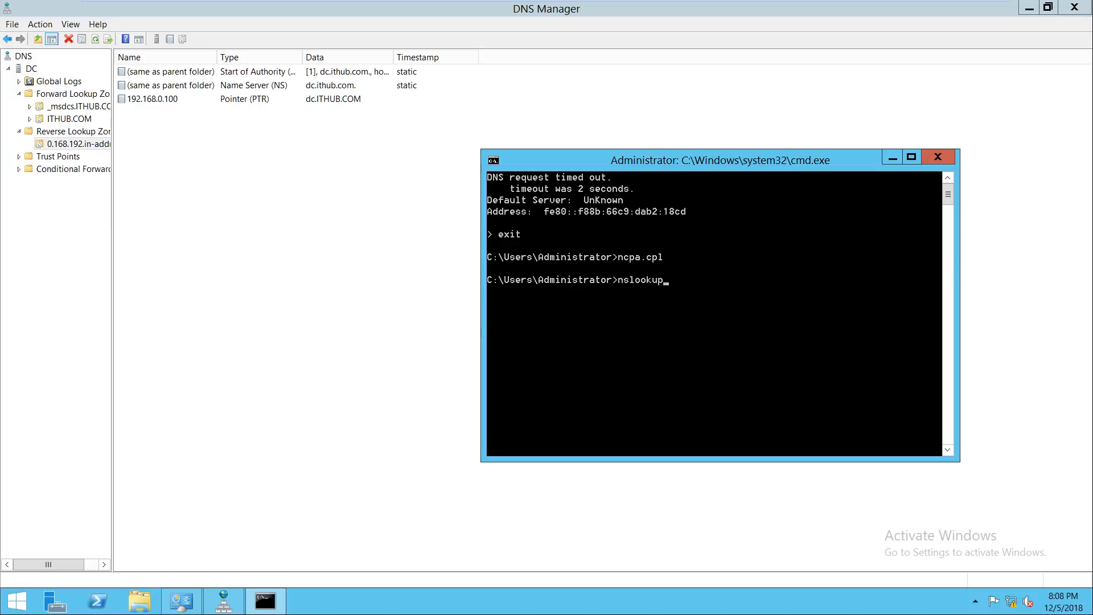
key("Return")
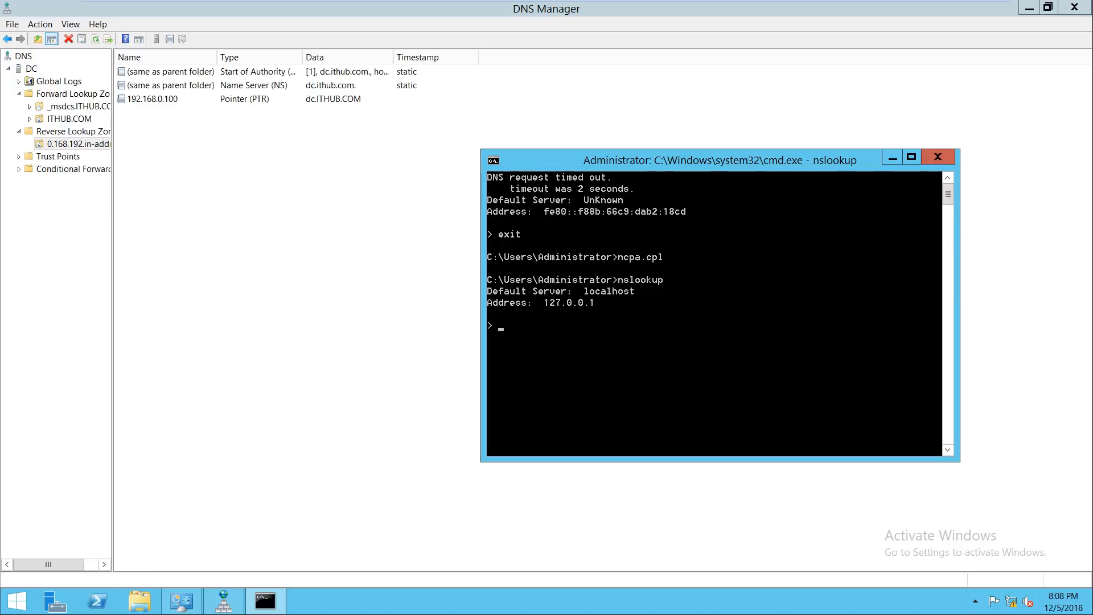
type("exit")
key("Return")
type("ncpa.cpl")
key("Return")
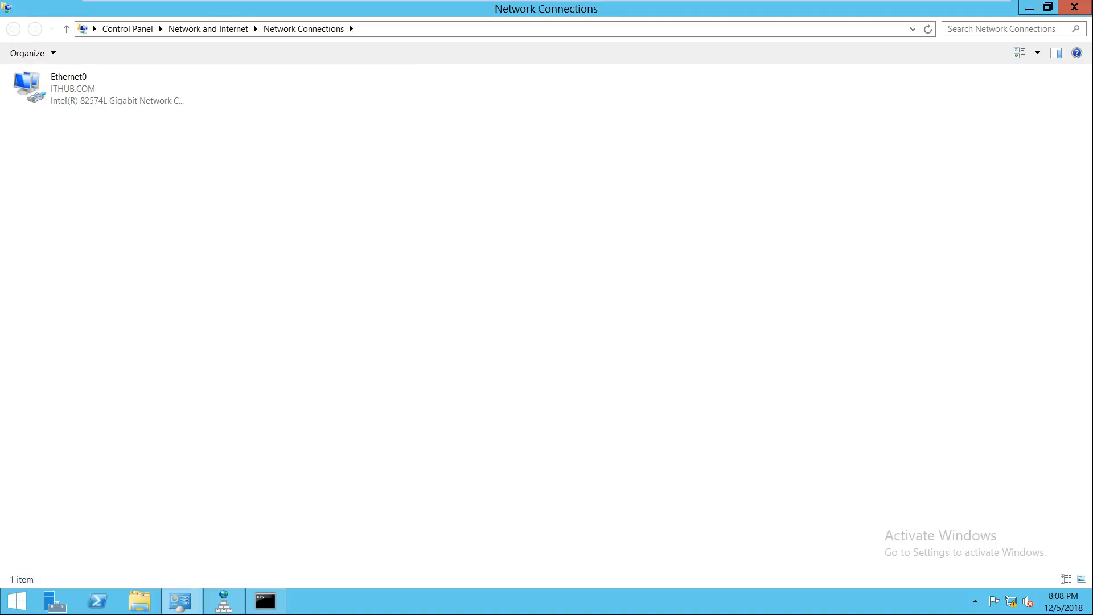
Step: Change Ethernet0's IPv4 preferred DNS server from 127.0.0.1 to 192.168.0.100 and close Network Connections
right_click(33, 78)
left_click(73, 194)
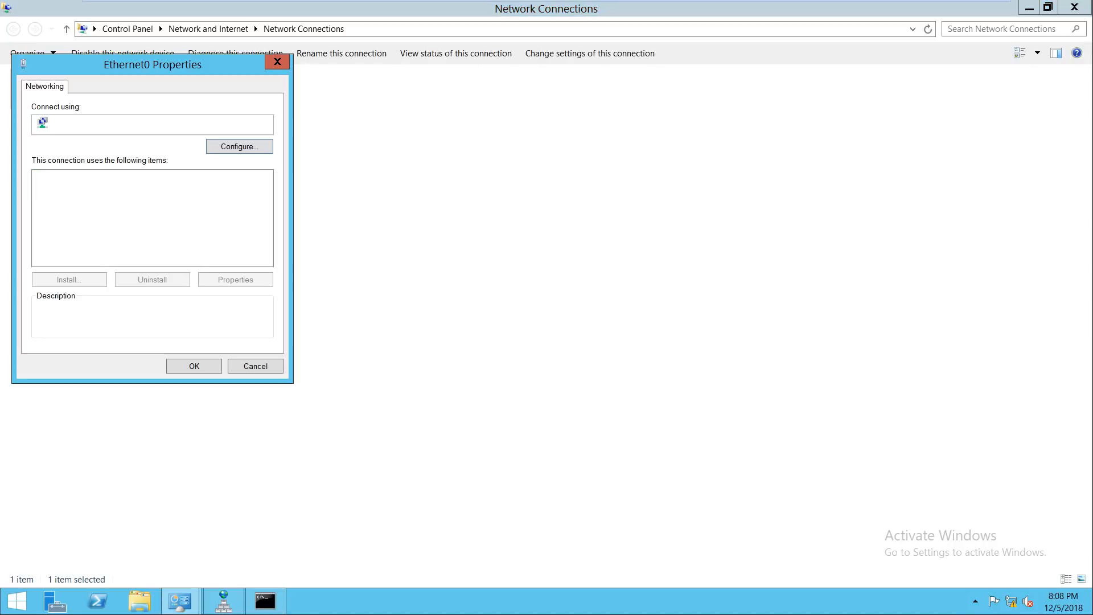
double_click(123, 260)
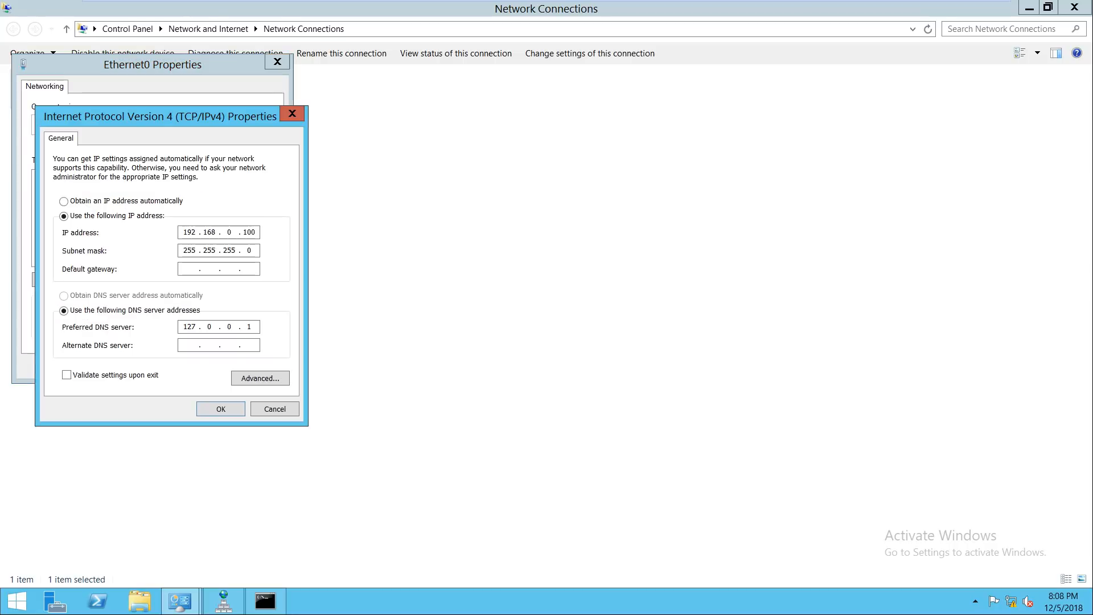
left_click_drag(252, 326, 245, 327)
key("BackSpace")
key("BackSpace")
key("BackSpace")
key("BackSpace")
key("BackSpace")
key("BackSpace")
type("192 . 168 . 0 . 100")
key("Return")
key("Return")
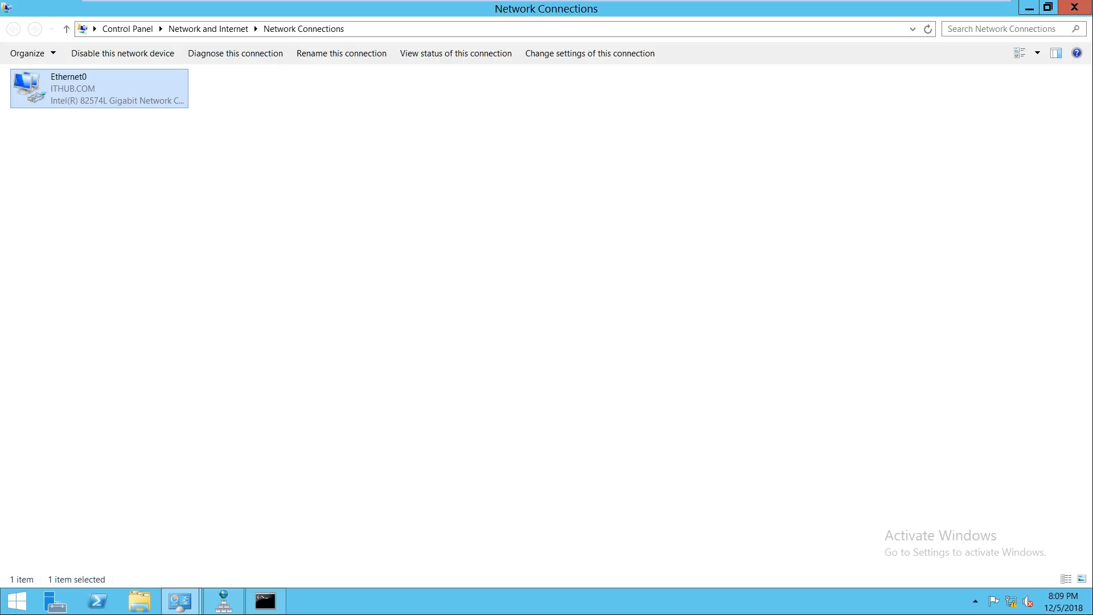
key("alt+F4")
Step: Reopen Network Connections with ncpa.cpl and close it again
type("ncpa.cpl")
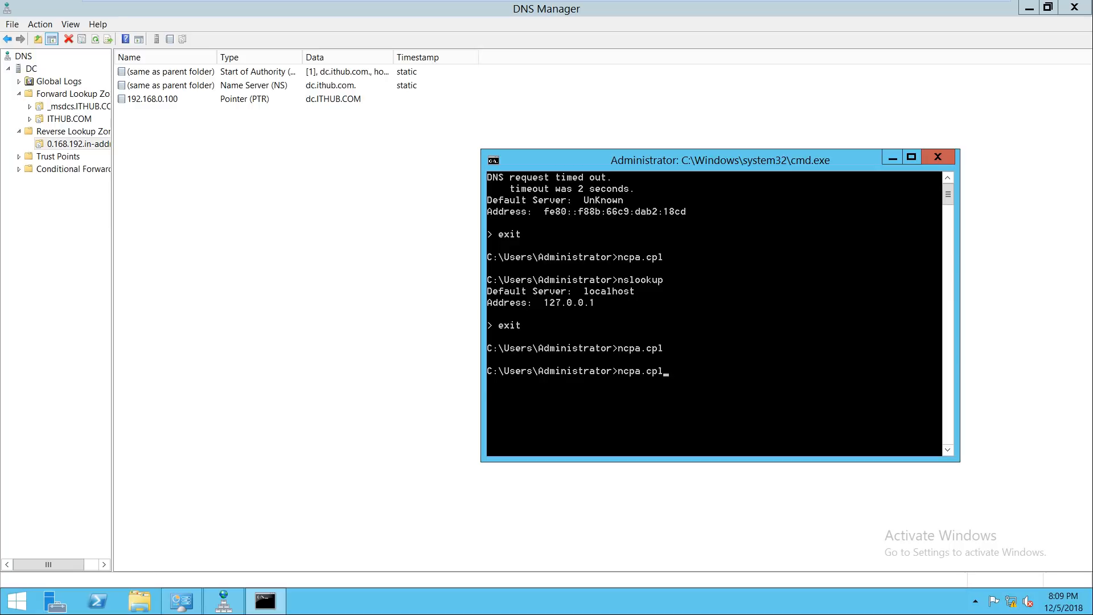
key("Return")
key("alt+F4")
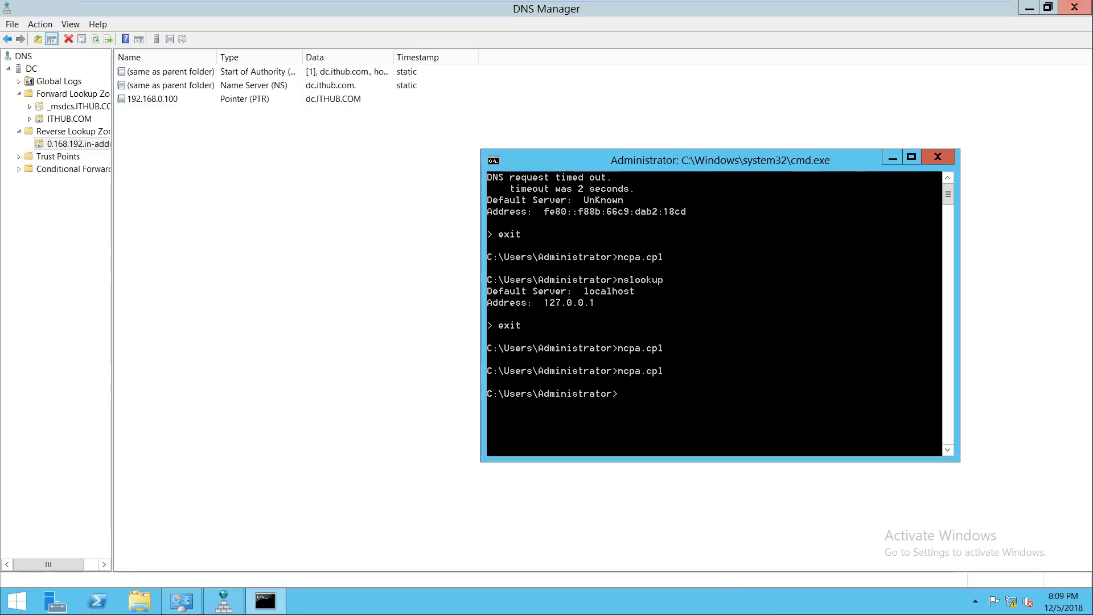
Step: Run nslookup to confirm dc.ithub.com at 192.168.0.100, then exit nslookup and the command prompt
type("nslookup")
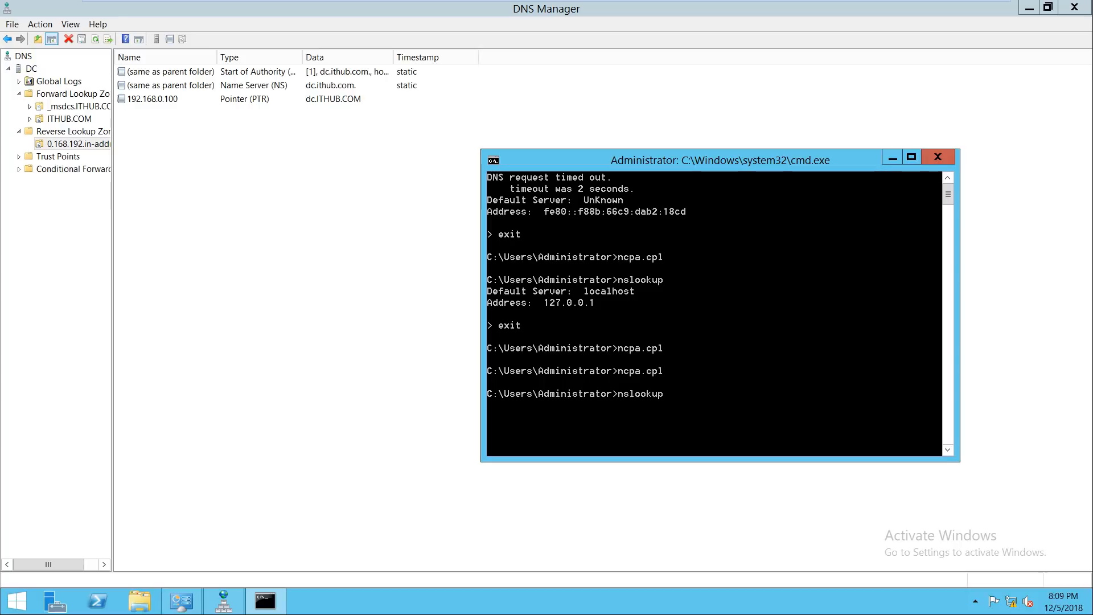
key("Return")
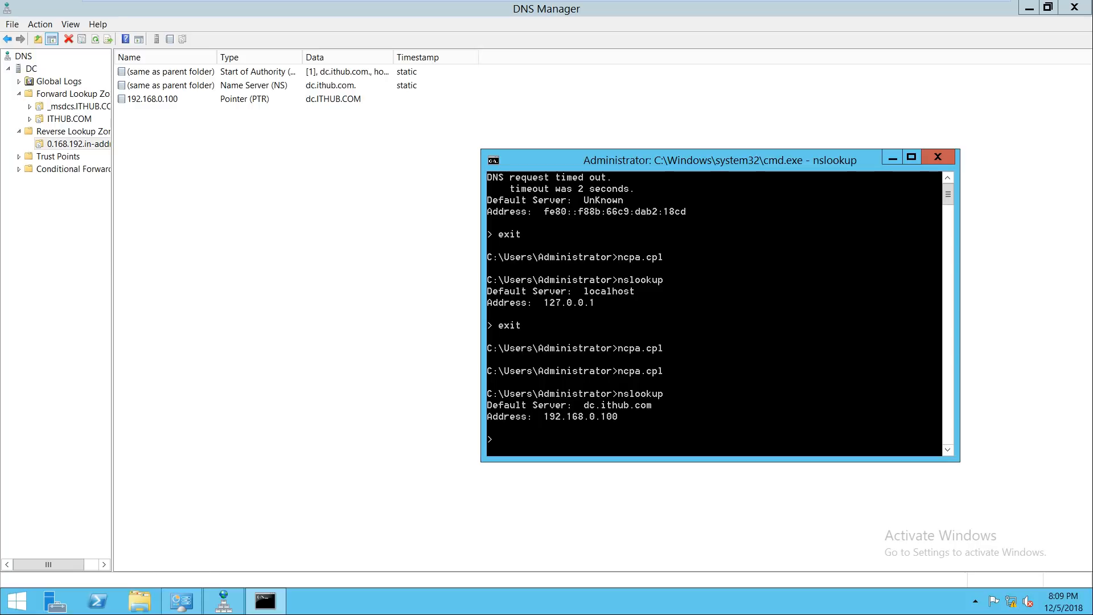
type("it")
key("Return")
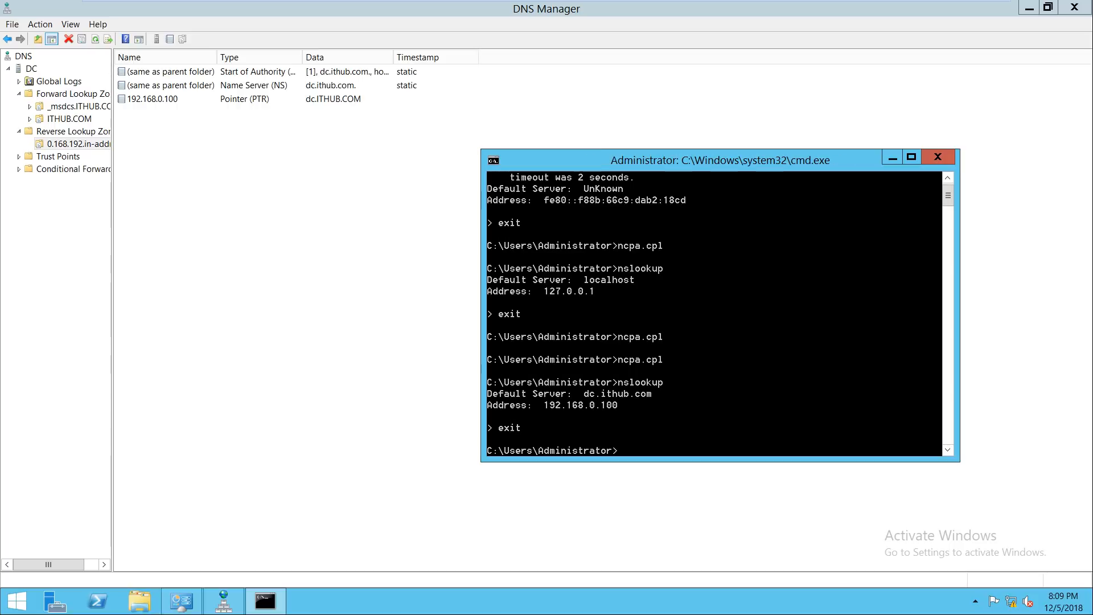
type("exit")
key("Return")
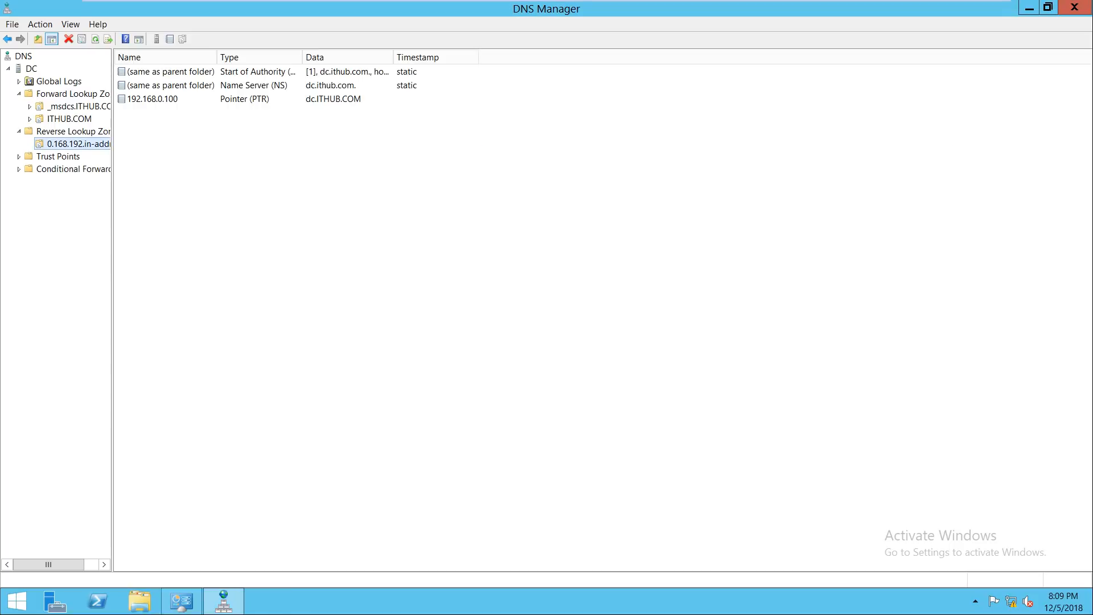
Step: Close DNS Manager and review the 'Join SCCM Machine into Domain' item on the Steps slide
left_click(1075, 6)
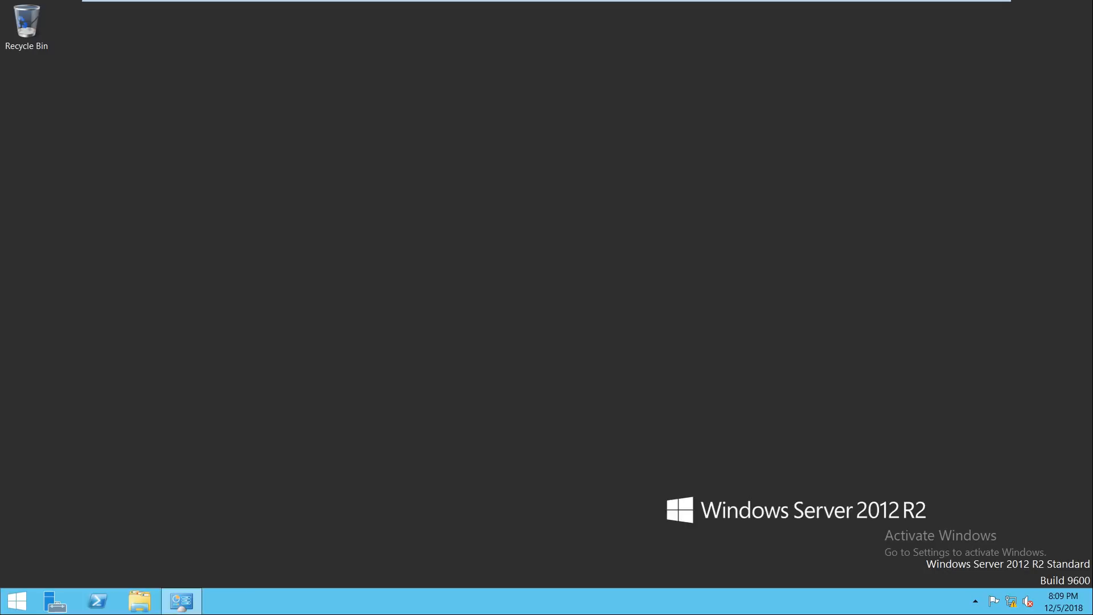
left_click(956, 10)
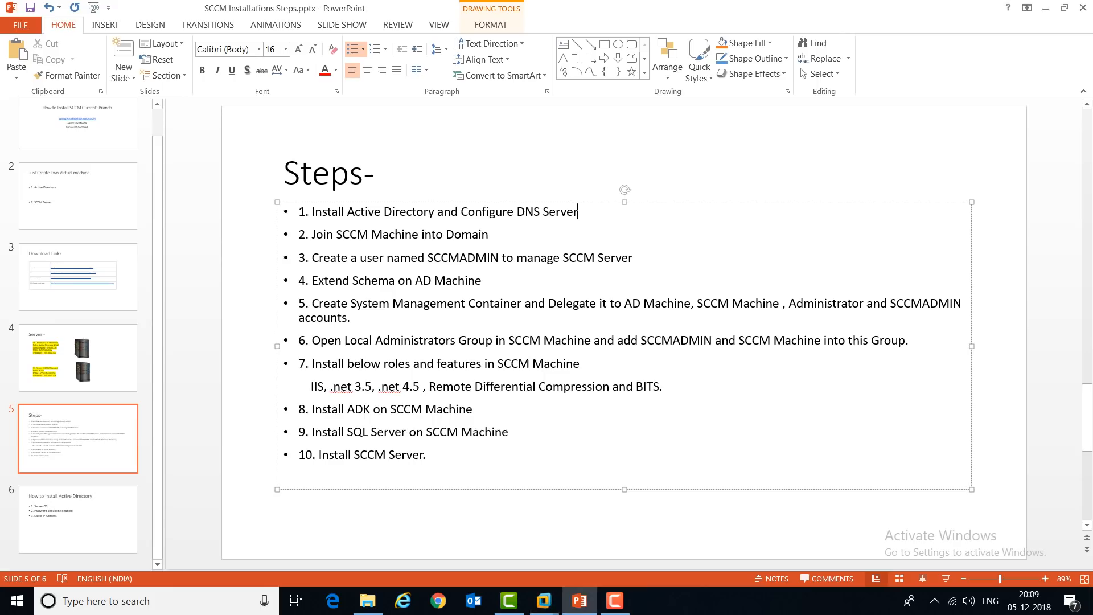
left_click_drag(311, 234, 490, 235)
left_click(517, 258)
Step: Bring the SCCM - ITHUB virtual machine back up from the VMware taskbar preview
left_click(545, 601)
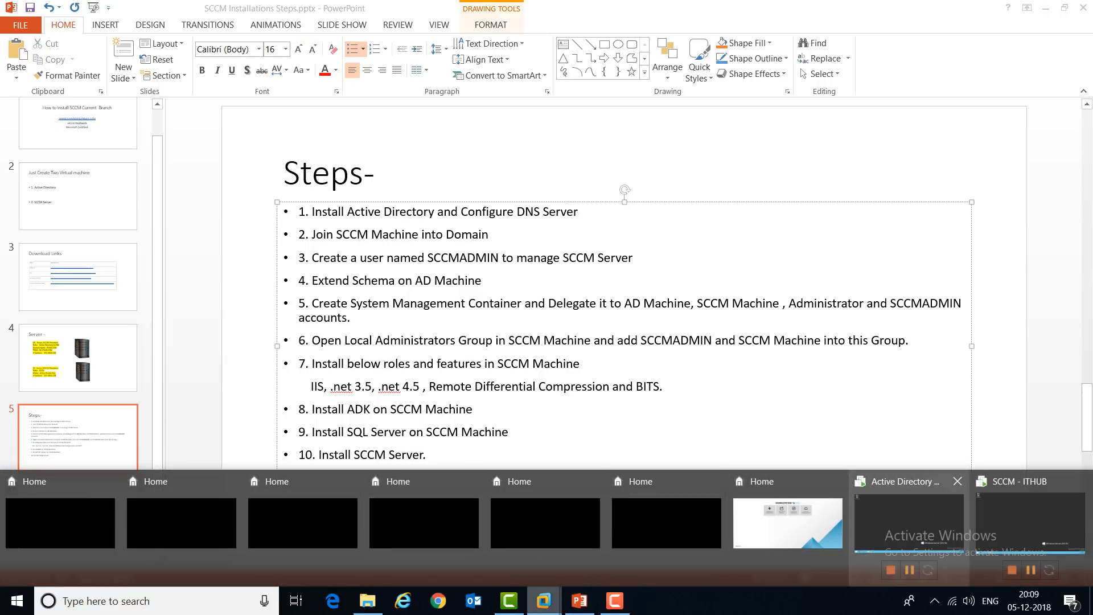
left_click(1029, 526)
mouse_move(774, 5)
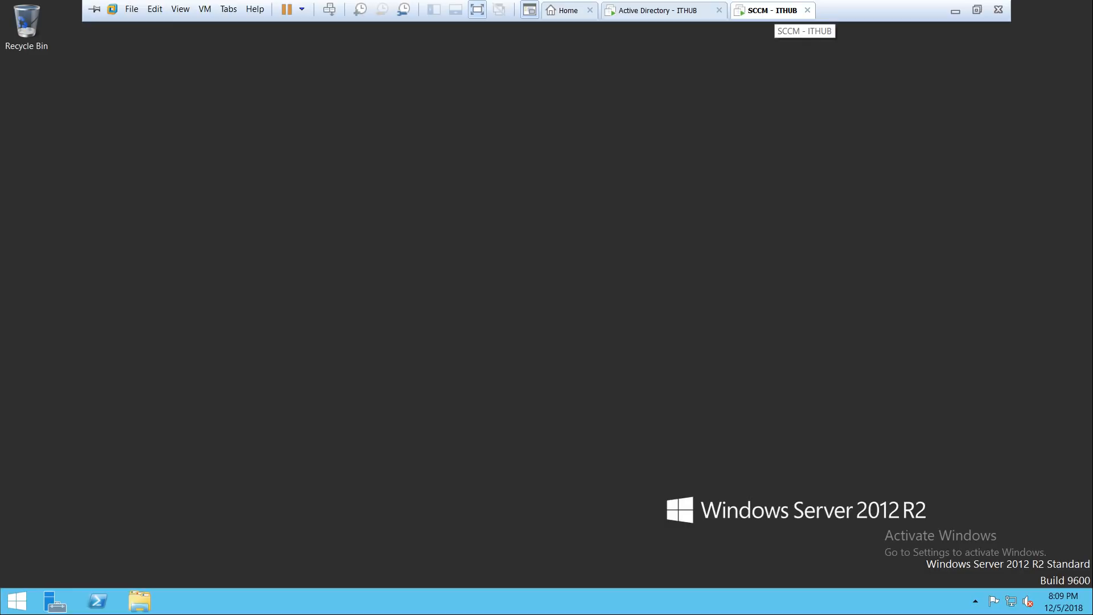
Step: Switch to the Active Directory - ITHUB virtual machine
right_click(752, 7)
left_click(791, 178)
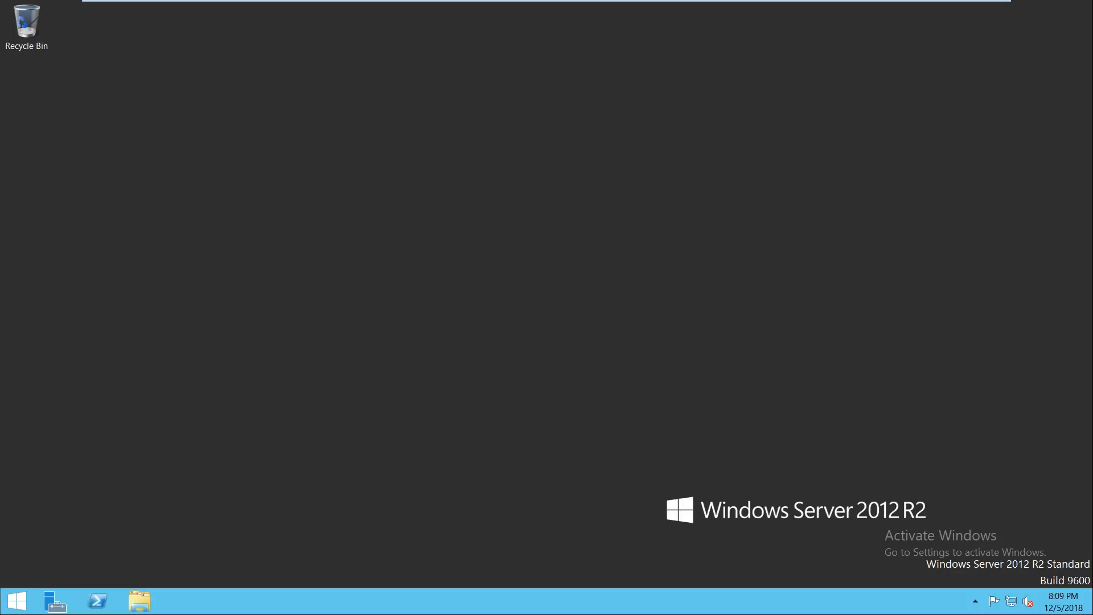
mouse_move(507, 1)
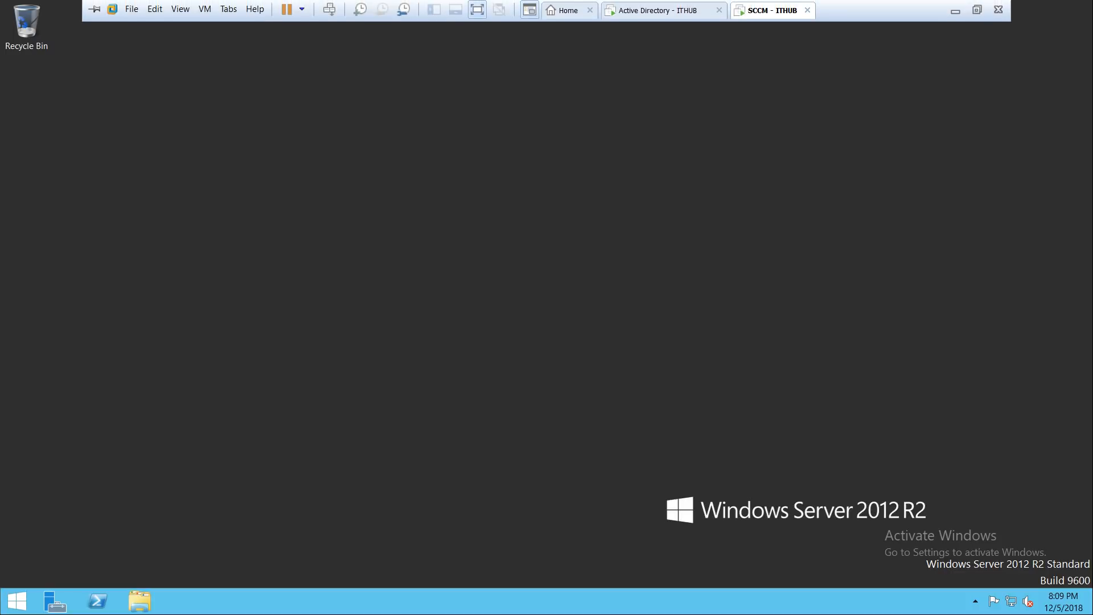
left_click(658, 10)
Step: Turn off Windows Firewall for domain, private and public networks via firewall.cpl, then return to SCCM - ITHUB
key("super+r")
type("firewall.cpl")
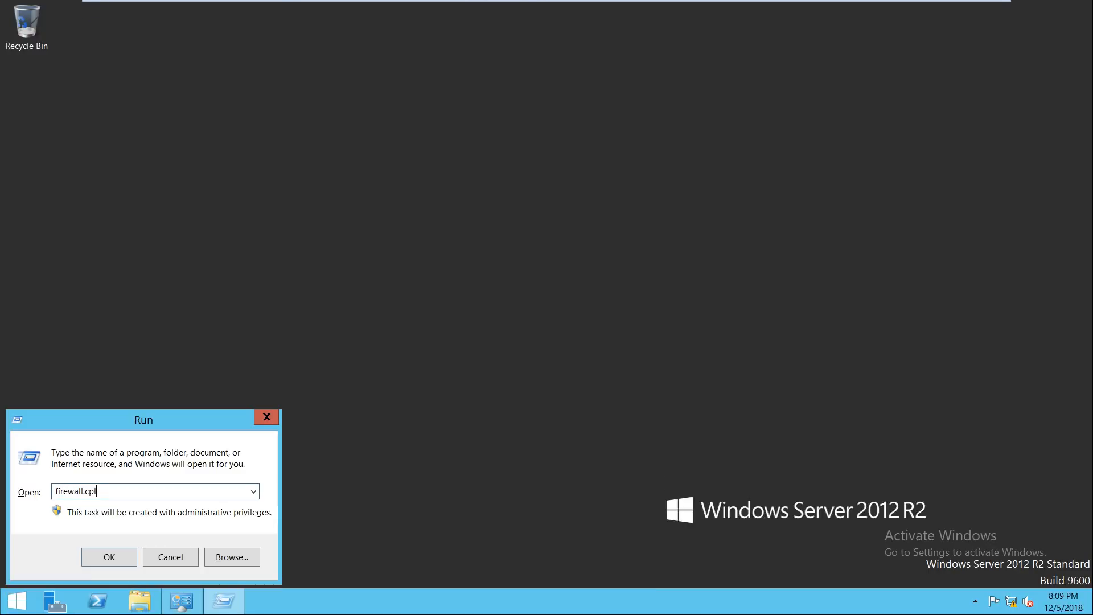
key("Return")
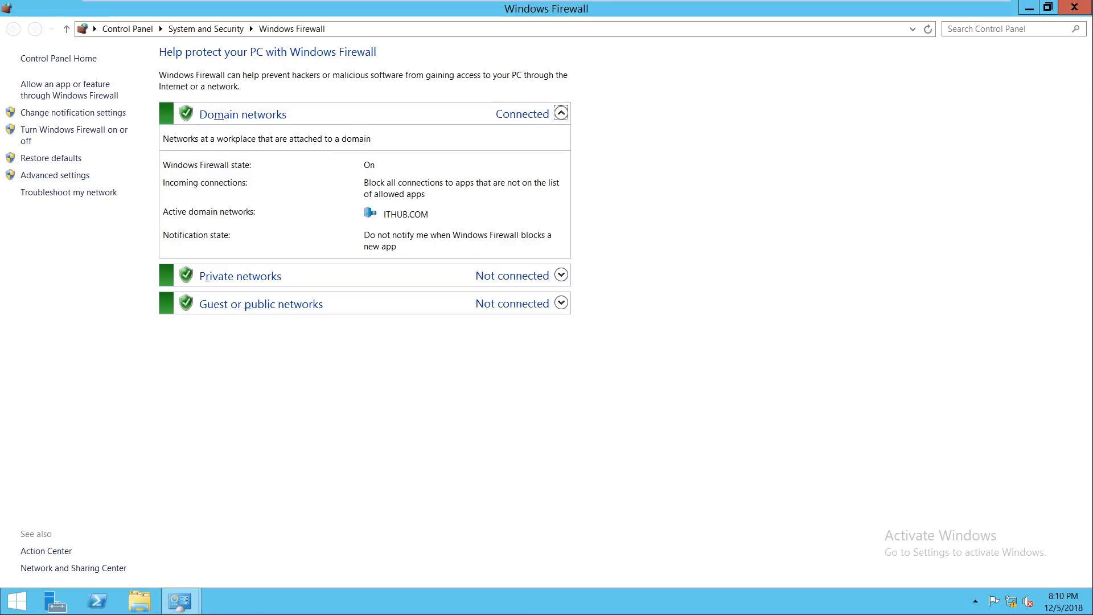
left_click(74, 130)
left_click(384, 166)
left_click(384, 253)
left_click(383, 341)
left_click(667, 572)
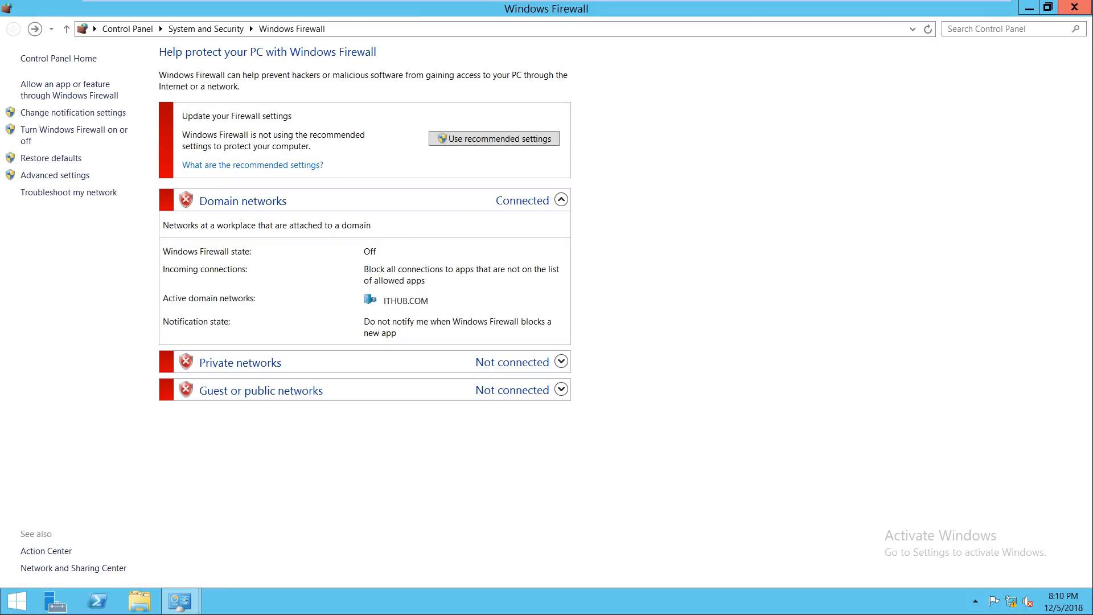
left_click(1075, 7)
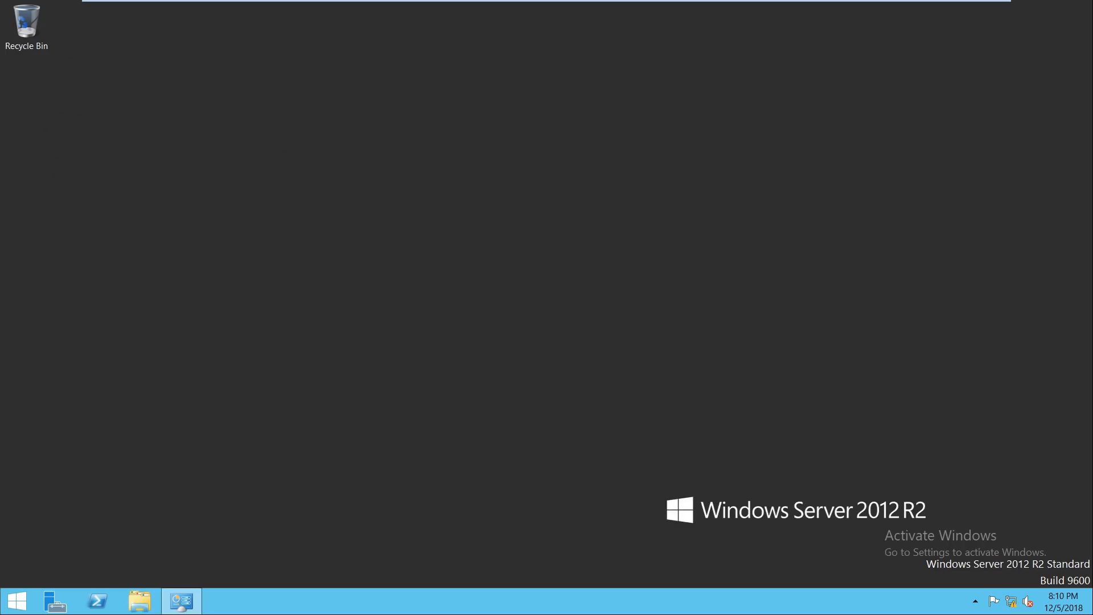
left_click(769, 11)
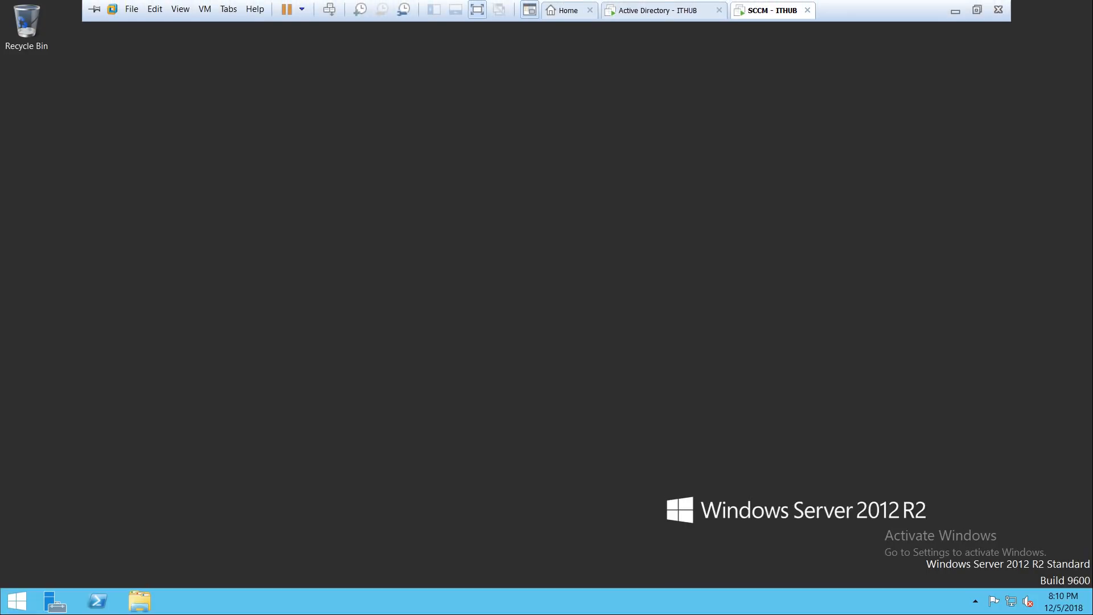
Step: Open the TCP/IPv4 settings of the Ethernet0 connection via ncpa.cpl
key("super+r")
type("ncpa.cp")
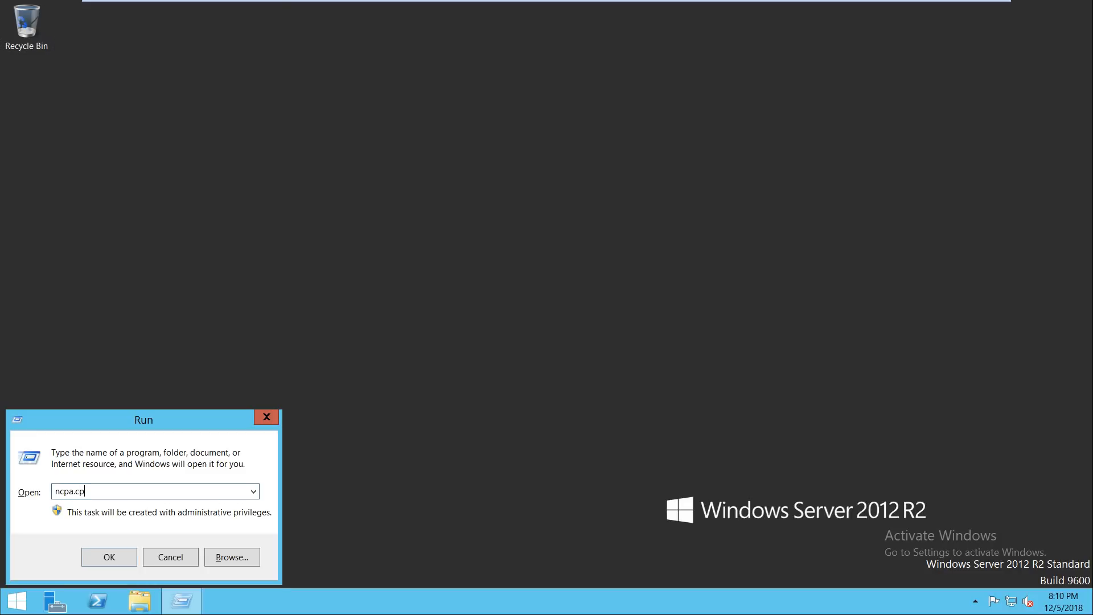
type("l")
key("Return")
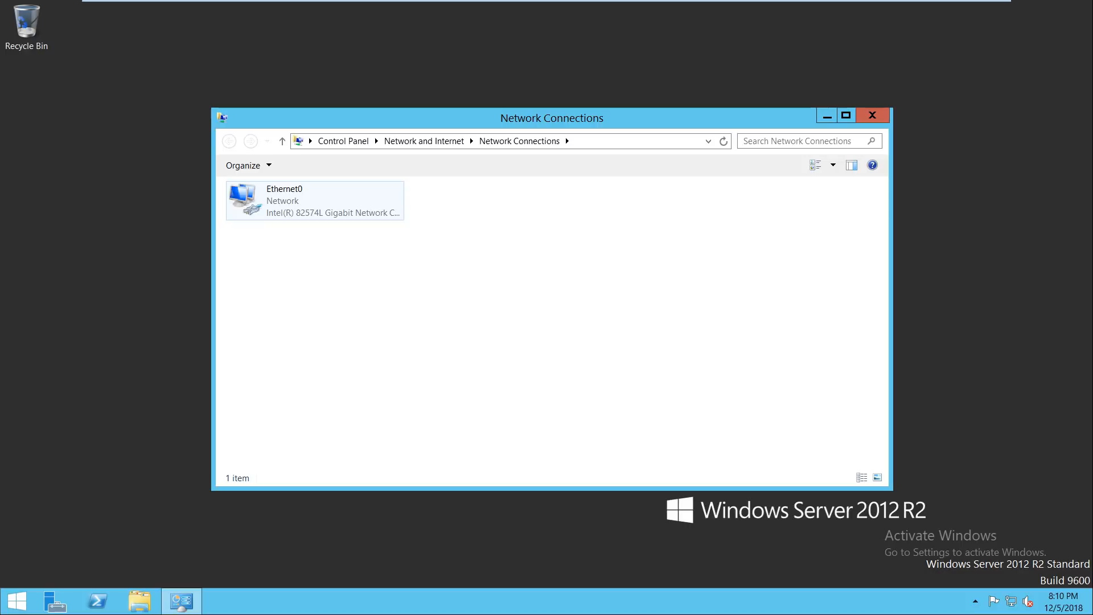
right_click(258, 190)
left_click(297, 307)
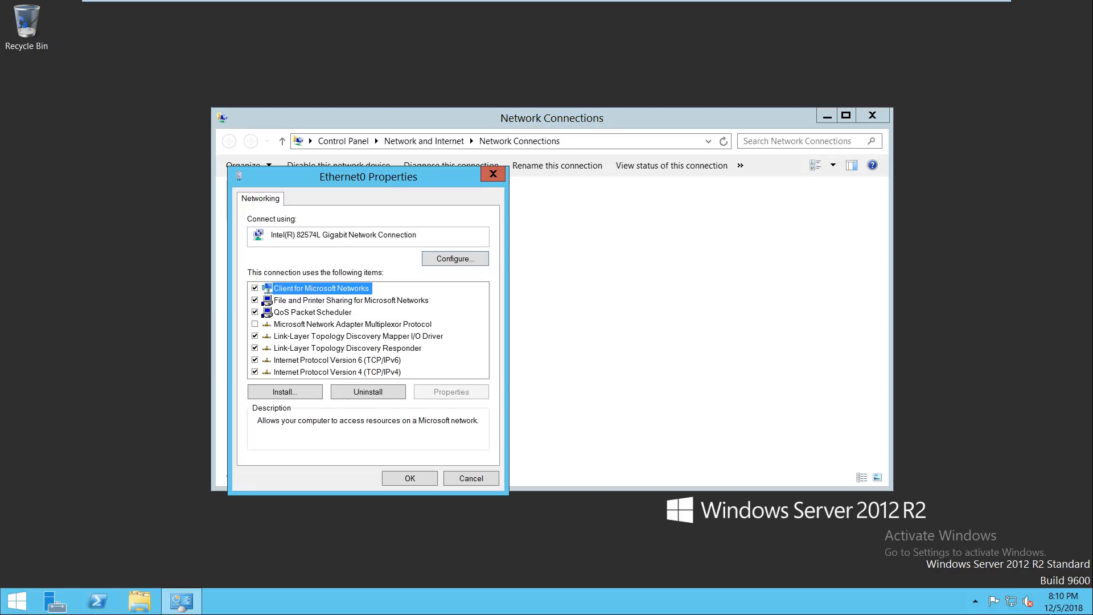
left_click(337, 373)
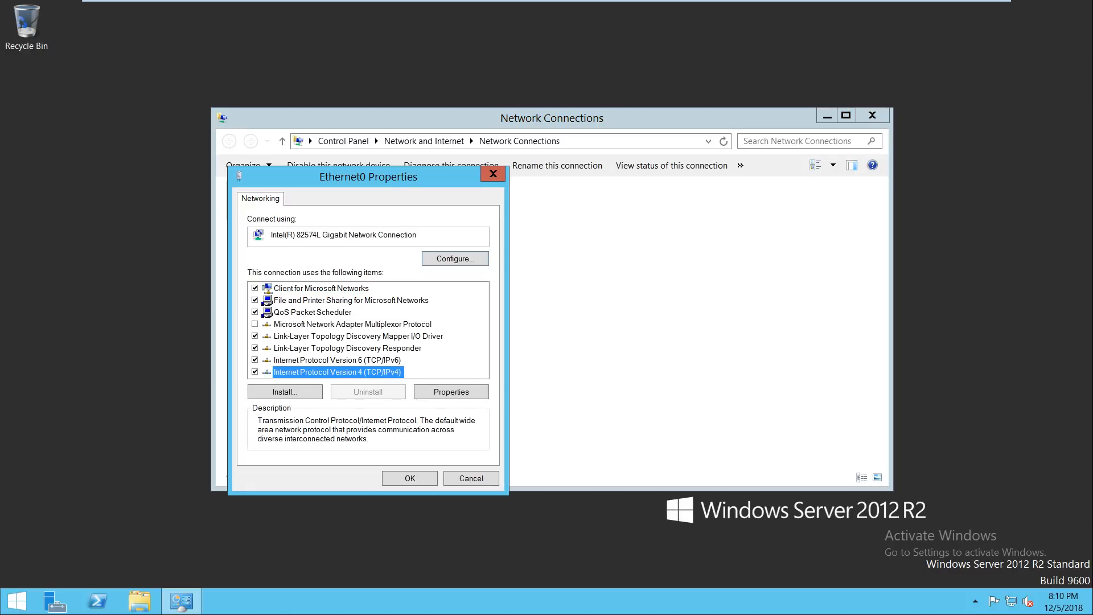
left_click(451, 392)
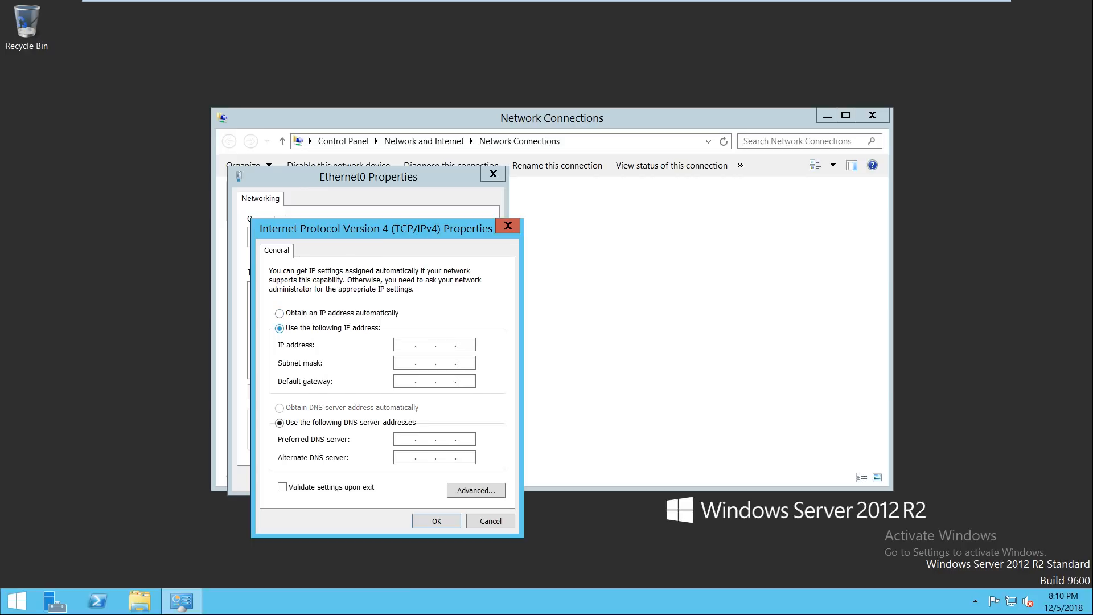
Step: Assign static IP 192.168.0.105, gateway 192.168.0.20 and DNS 192.168.0.100, then close the network windows
type("192 . 168 . 0 . 105")
key("Tab")
key("Tab")
type("192.168.0.20")
key("Tab")
key("Tab")
type("192.169.")
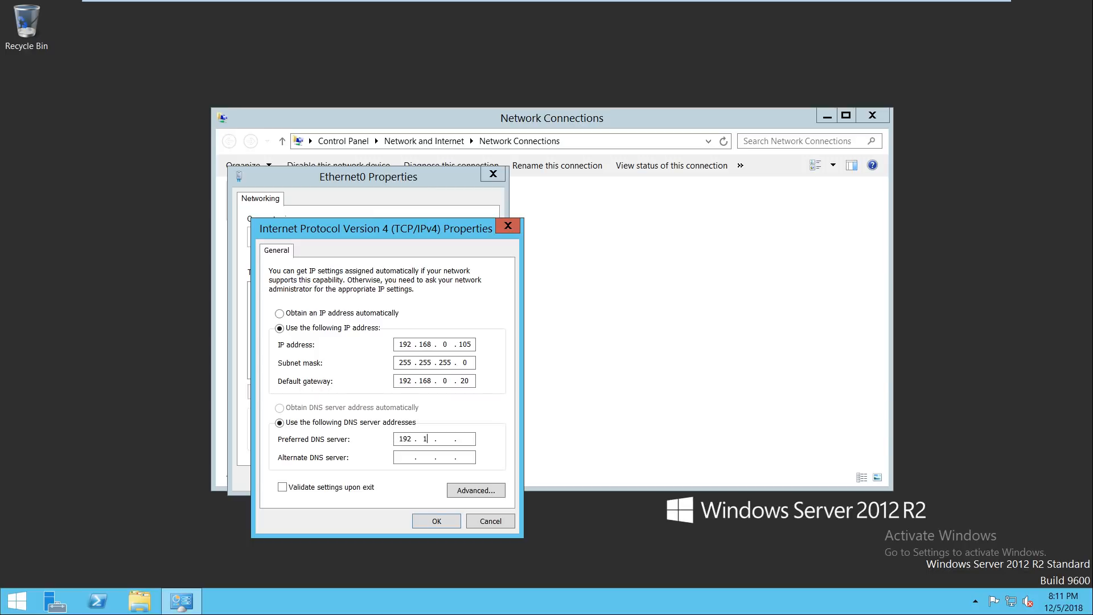
key("BackSpace")
type("8.0.100")
double_click(465, 439)
key("Return")
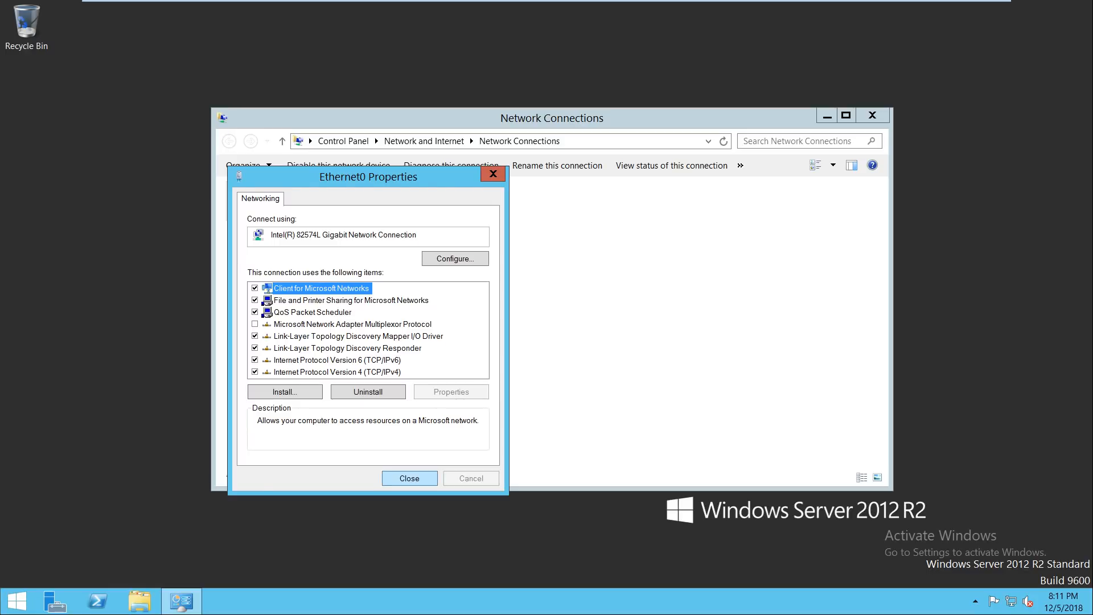
key("Return")
key("alt+F4")
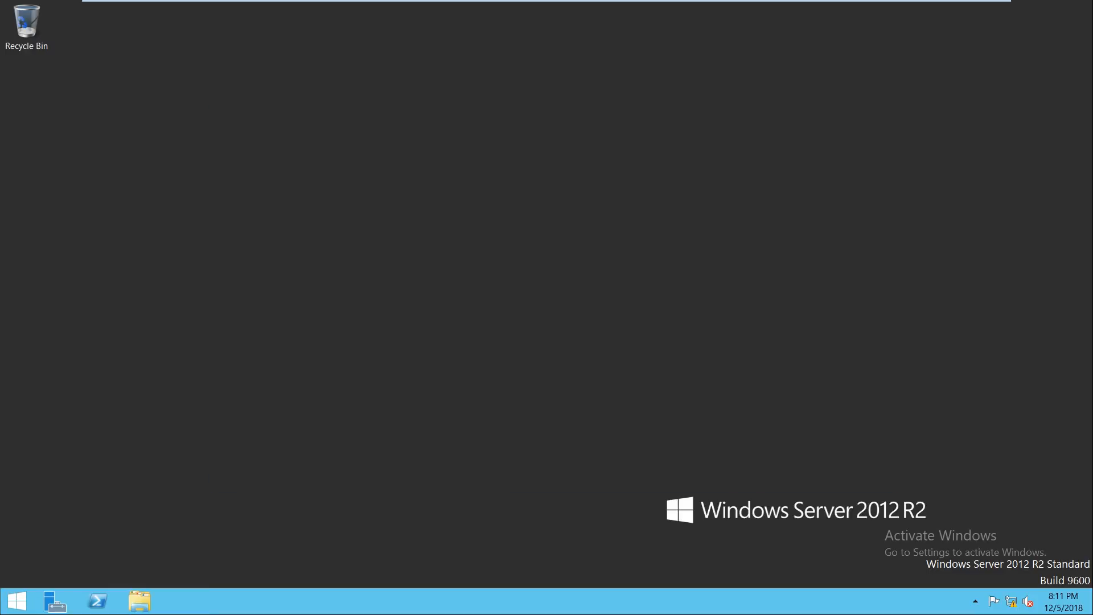
Step: In This PC's system properties, rename the computer to SCCM and set its domain to ITHUB.COM
key("super+e")
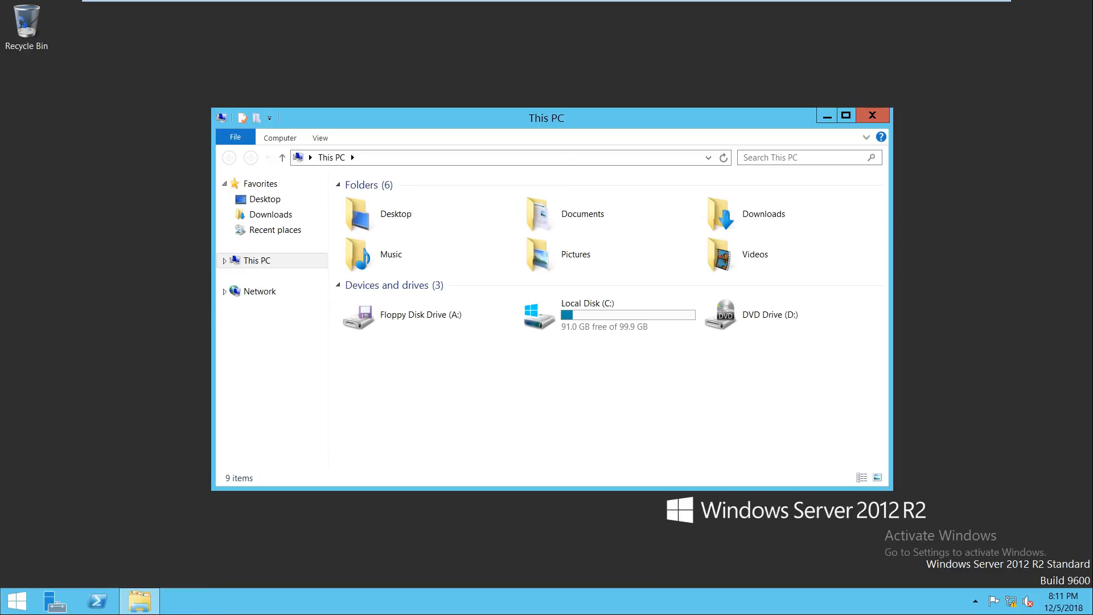
right_click(255, 261)
left_click(296, 405)
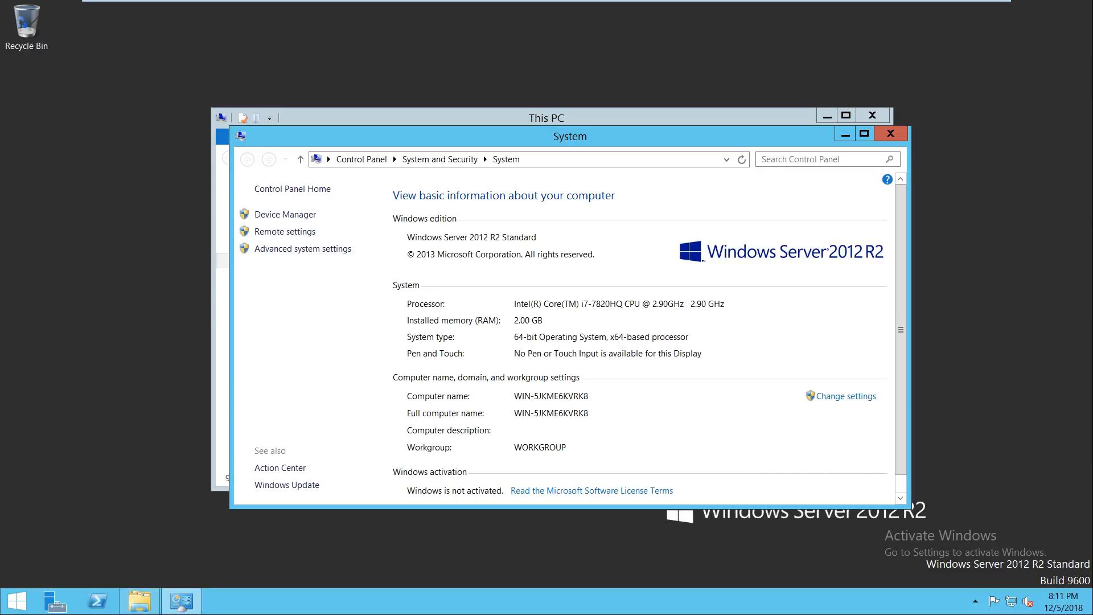
left_click(864, 134)
left_click(1044, 266)
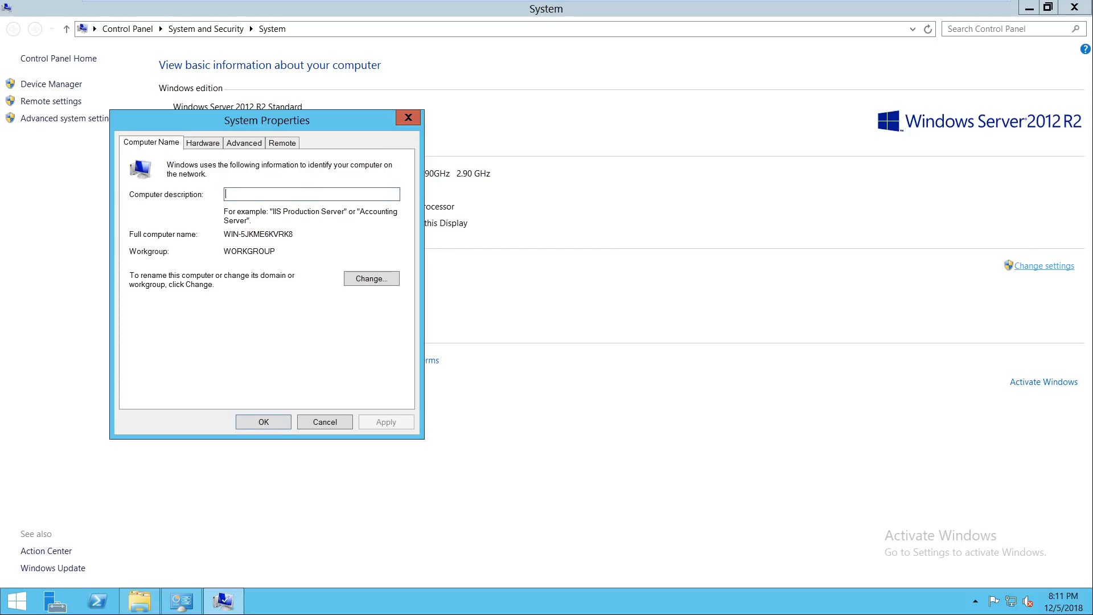
left_click(372, 279)
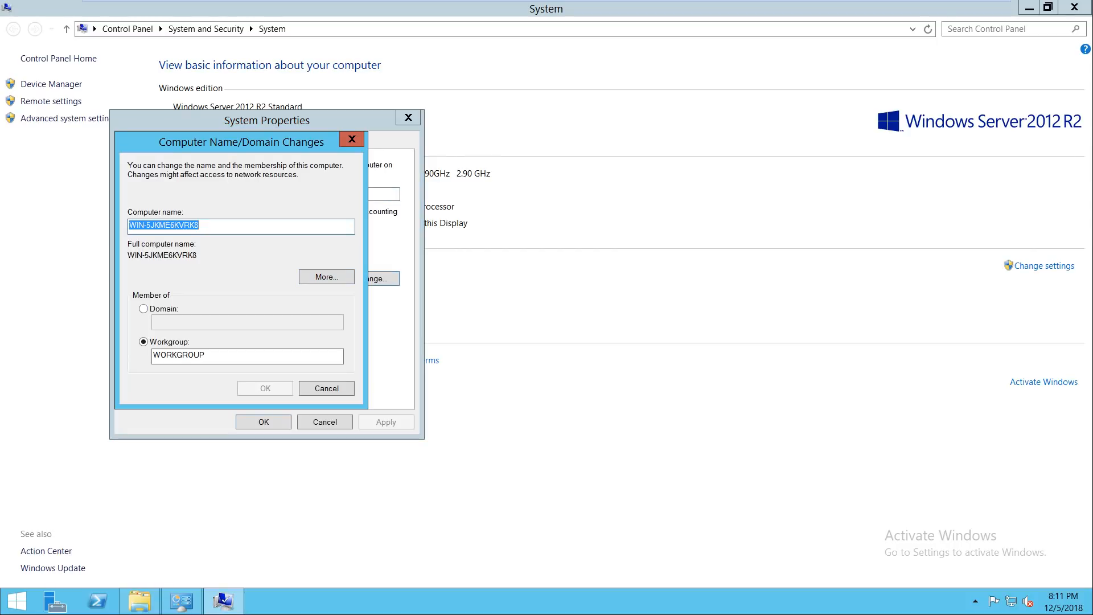
type("SCCM")
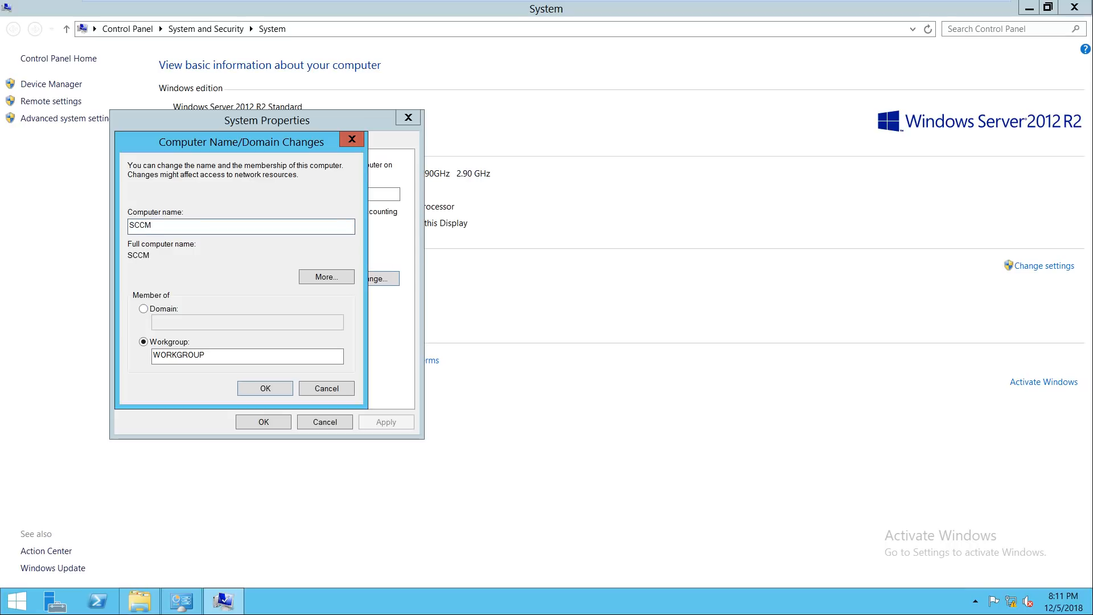
left_click(144, 308)
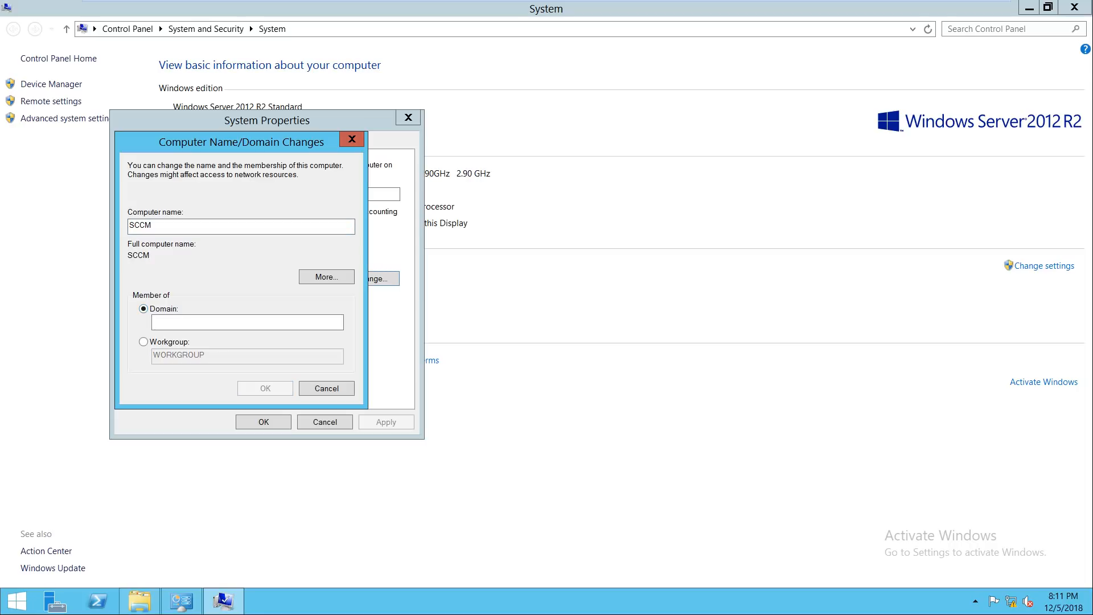
left_click(247, 322)
type("ITHUB")
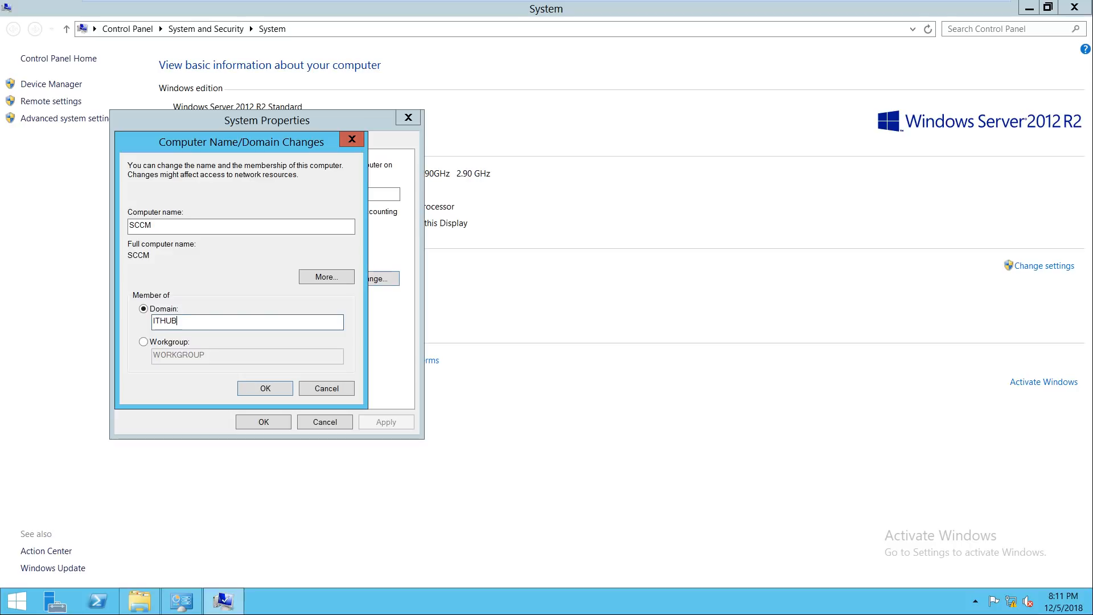
type(".COM")
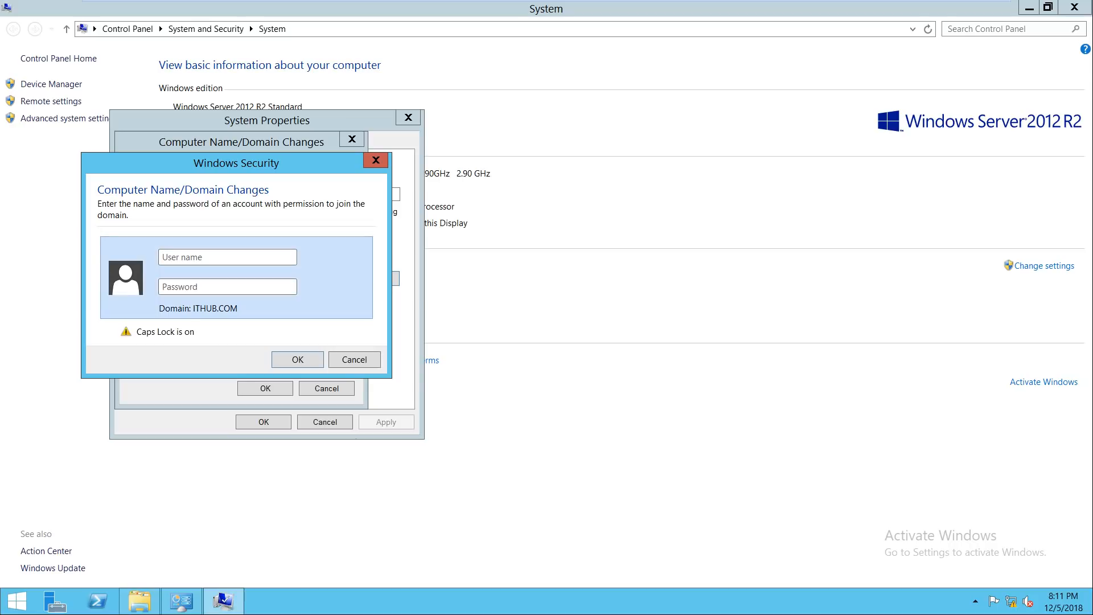
Step: Authenticate with the ITHUB domain administrator credentials and acknowledge the welcome and restart notices
key("Caps_Lock")
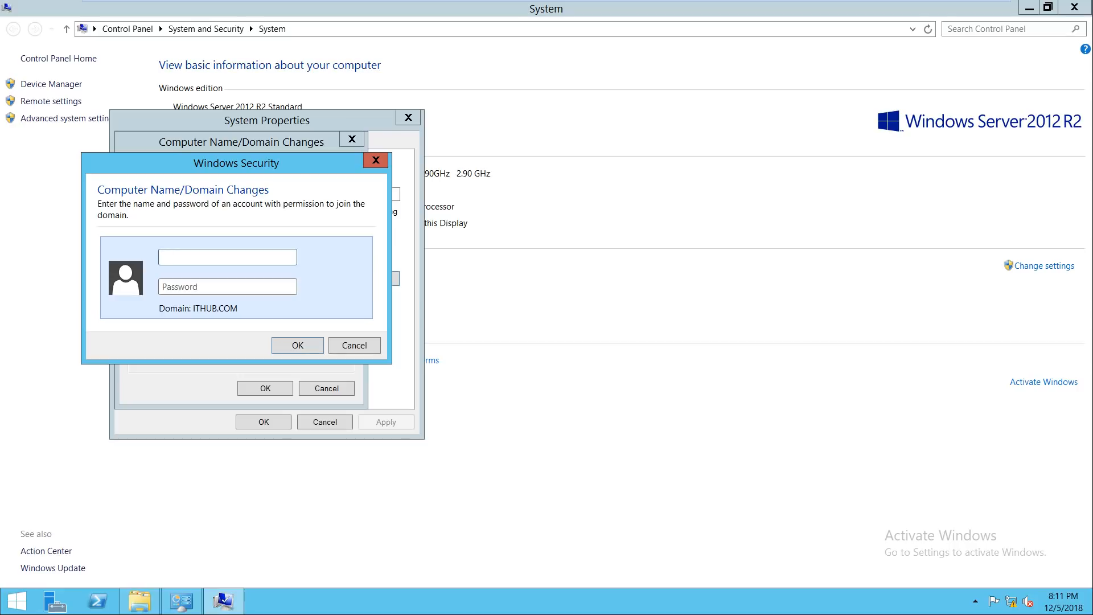
key("BackSpace")
type("ithub\\administrator")
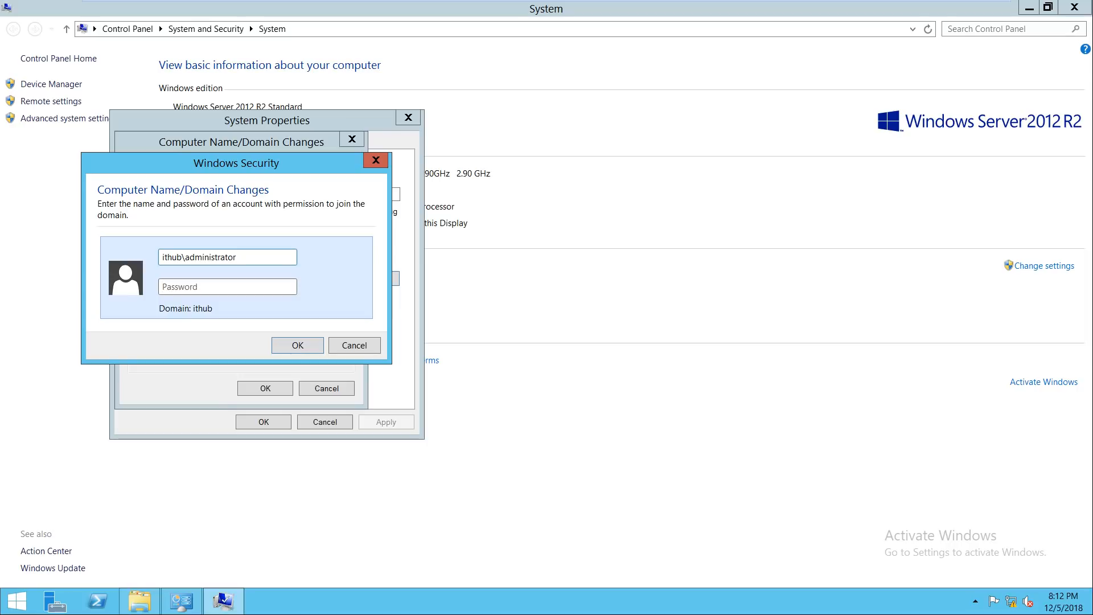
type("********")
key("Return")
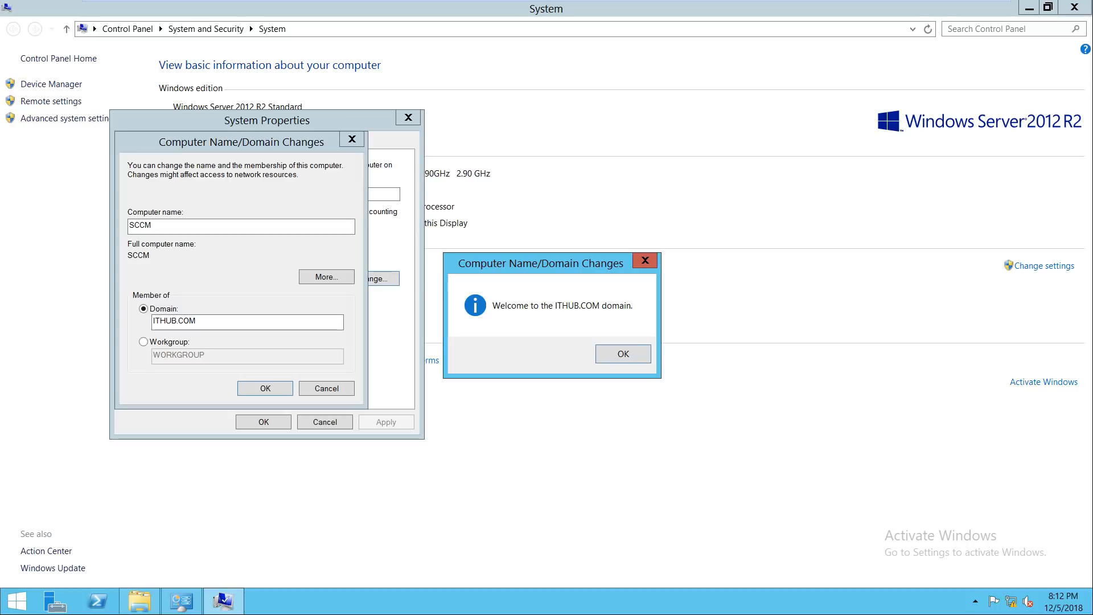
key("Return")
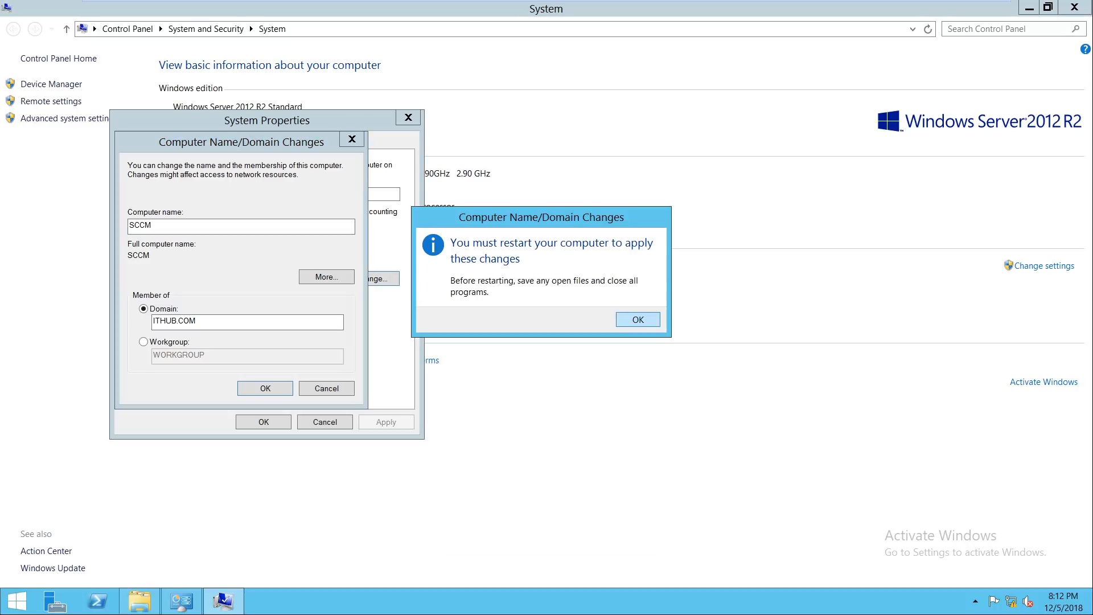
key("Return")
key("Return")
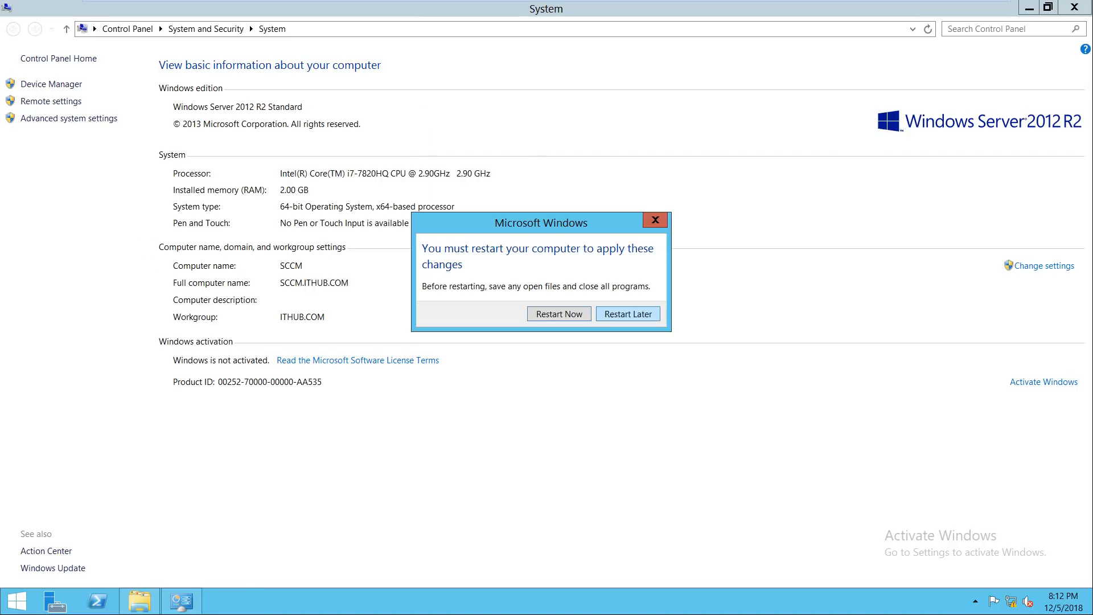
key("Return")
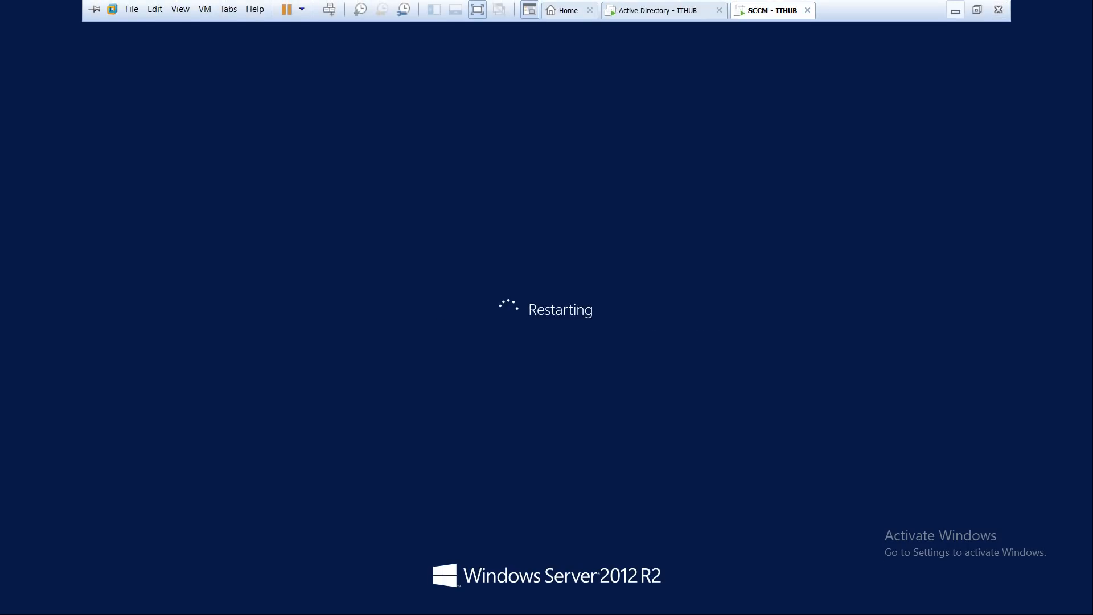
left_click(956, 9)
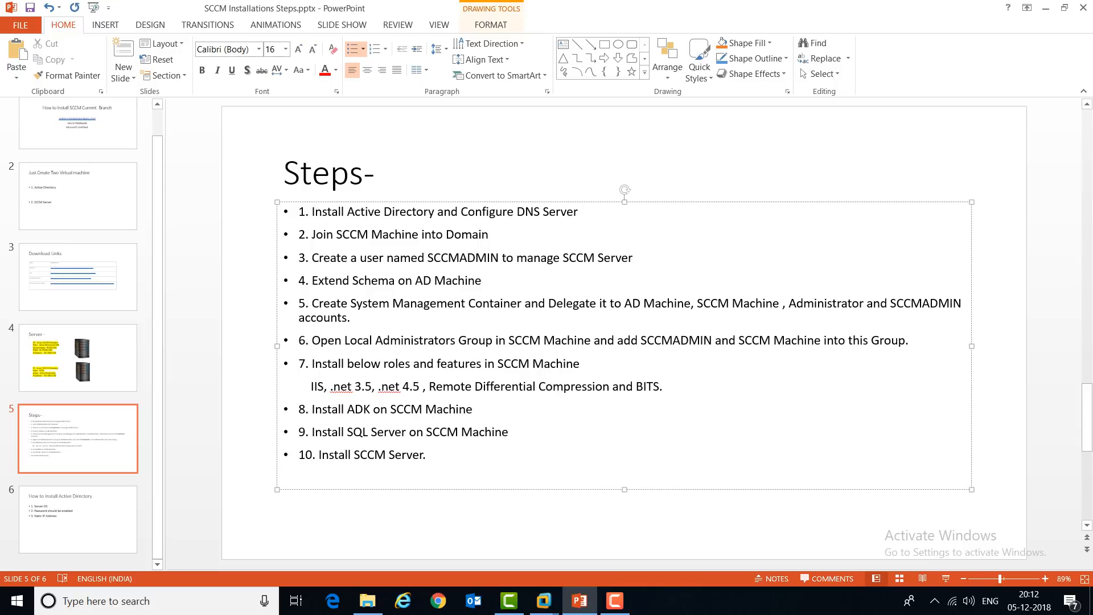
left_click_drag(312, 258, 633, 257)
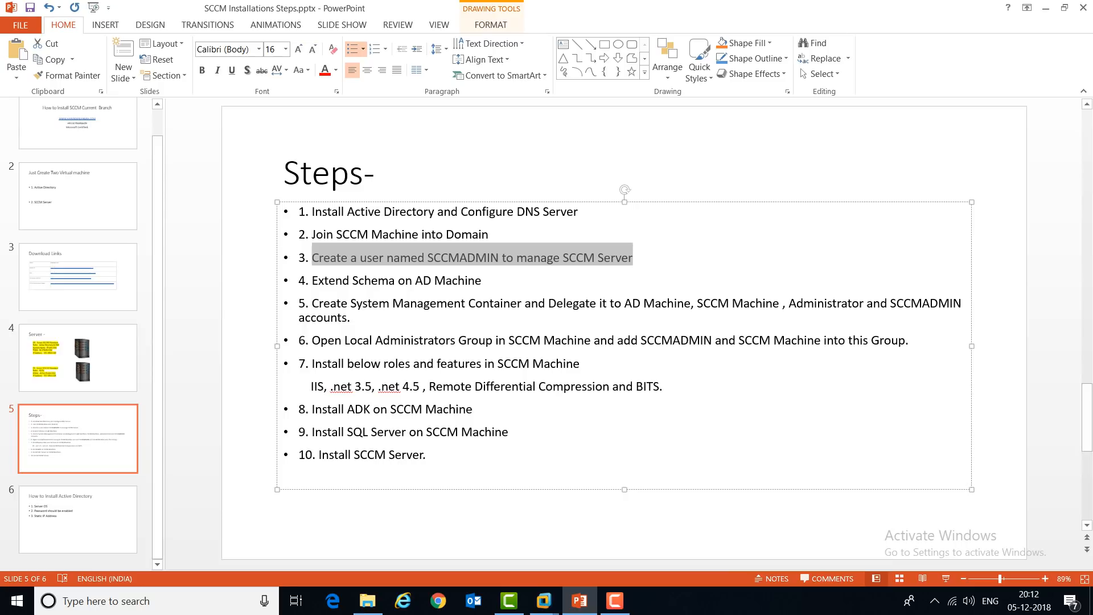
left_click(428, 258)
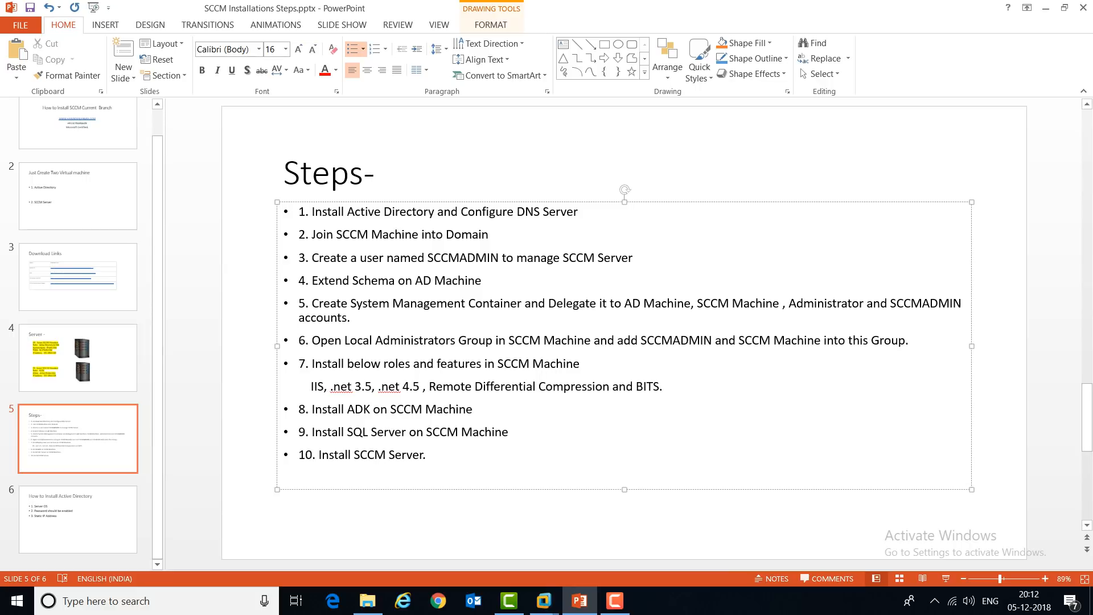
left_click(544, 601)
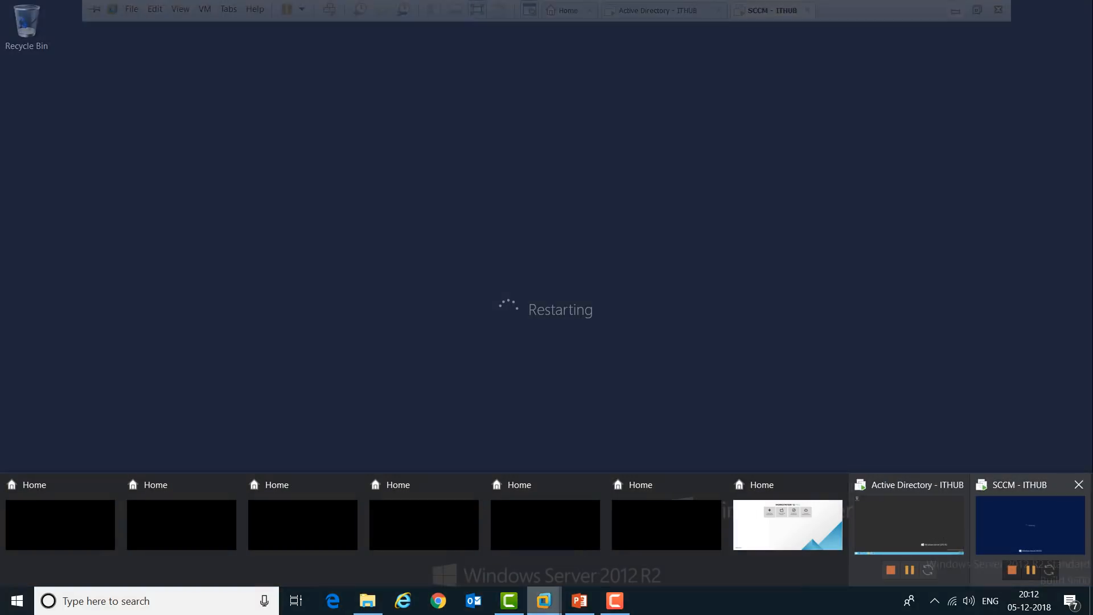
left_click(1031, 524)
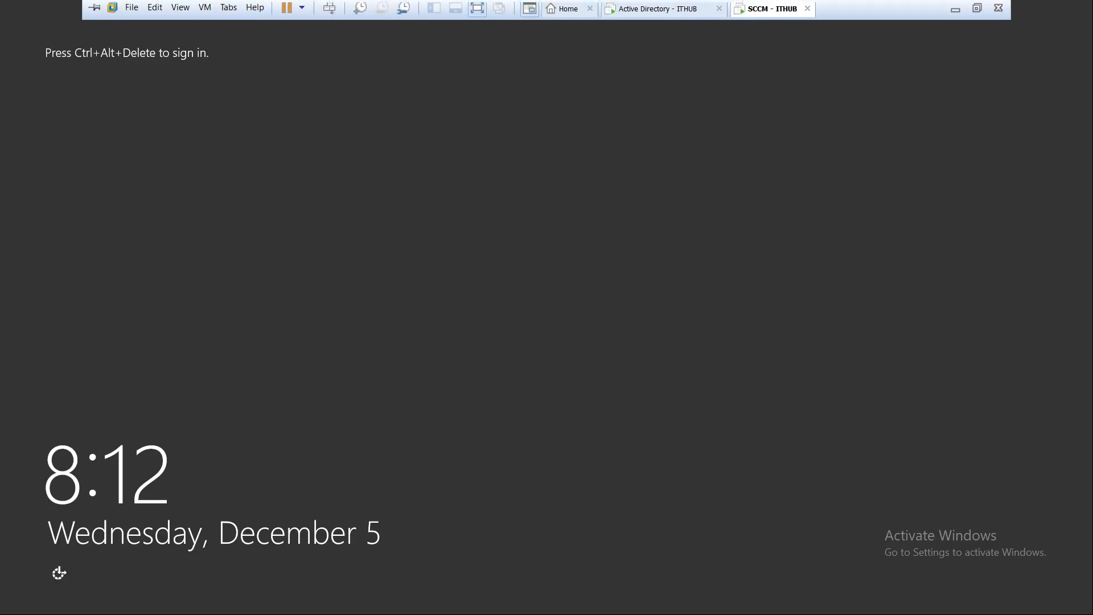
Step: Launch Active Directory Users and Computers (dsa.msc) on the Active Directory - ITHUB machine, maximized
left_click(664, 10)
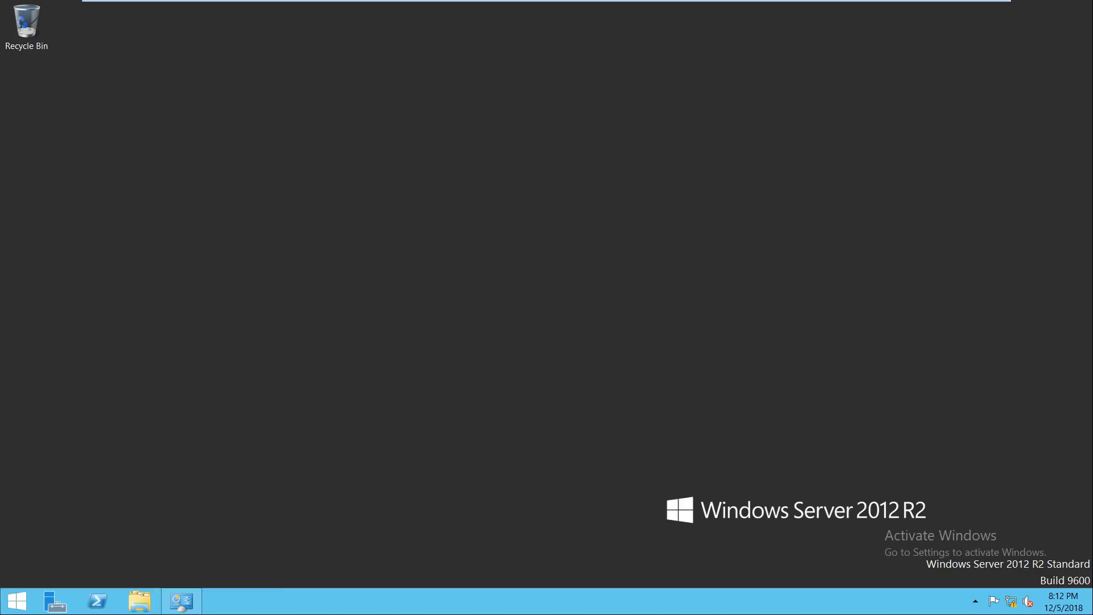
key("super+r")
type("dsa.msc")
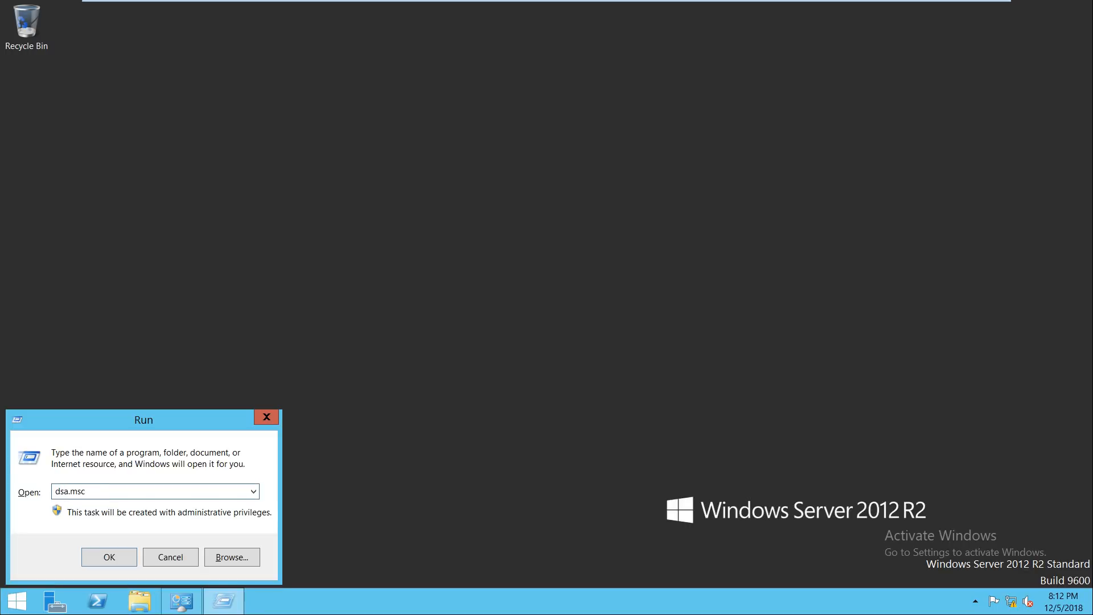
key("Return")
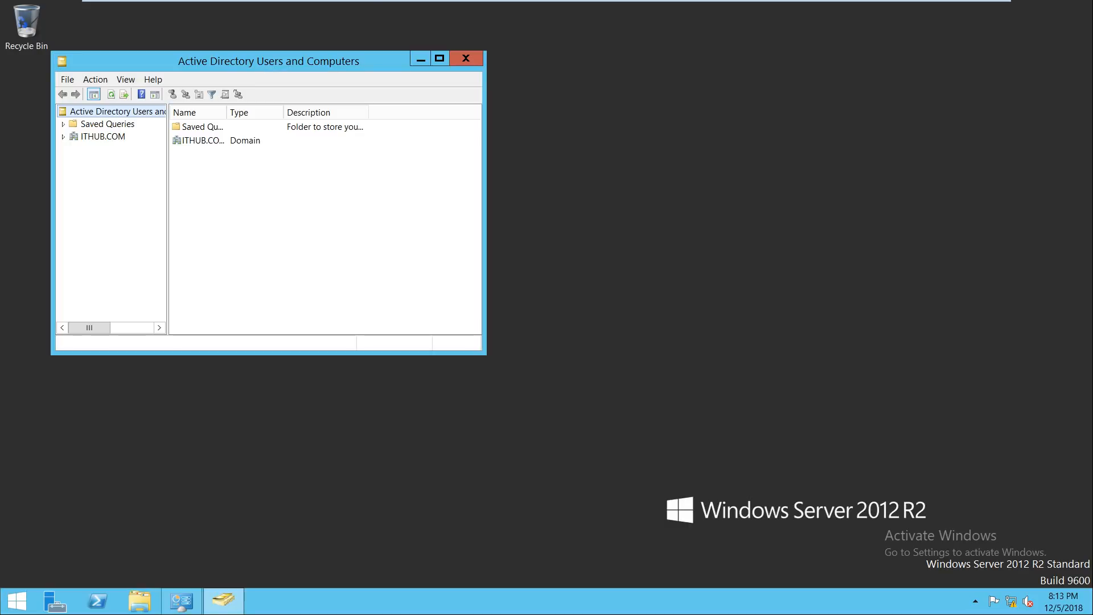
left_click(17, 602)
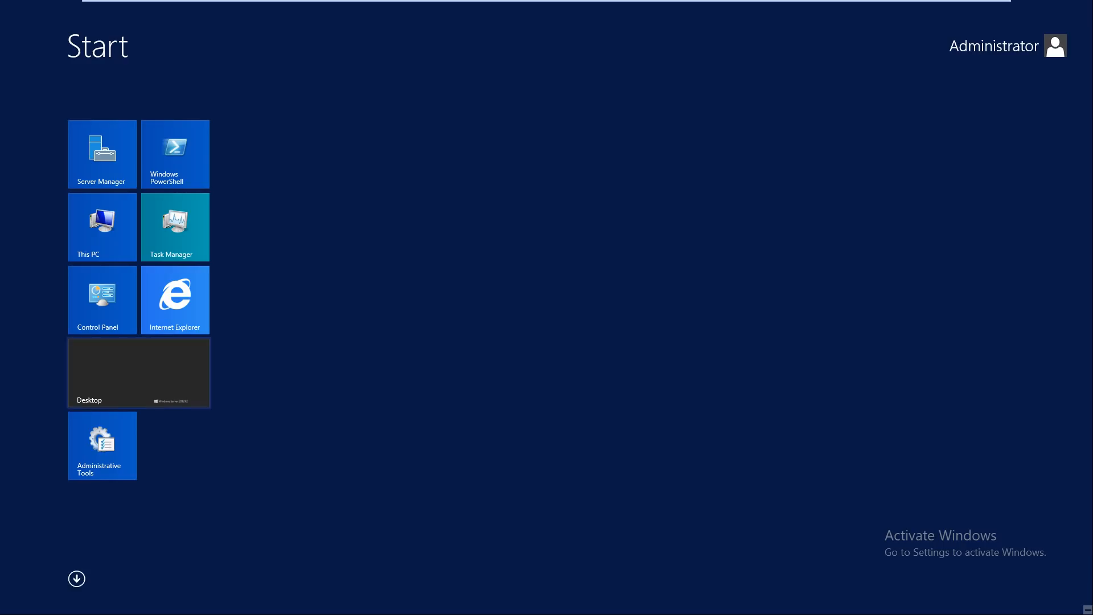
left_click(102, 445)
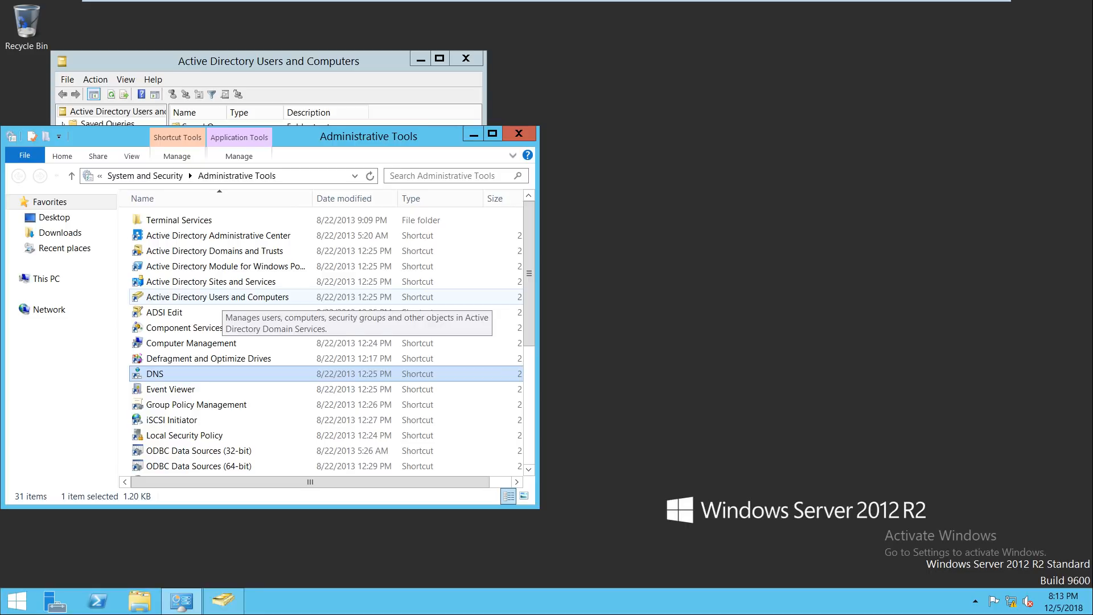
left_click(518, 133)
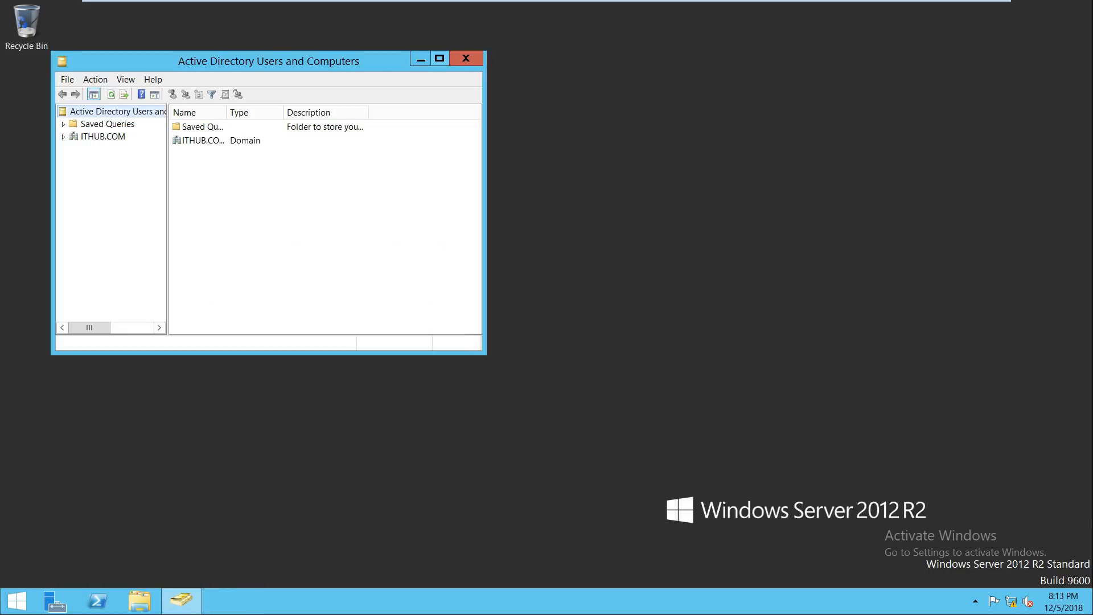
left_click(439, 58)
Step: Create an organizational unit named SCCM ADMINS under the ITHUB.COM domain
left_click(8, 82)
left_click(26, 84)
right_click(26, 83)
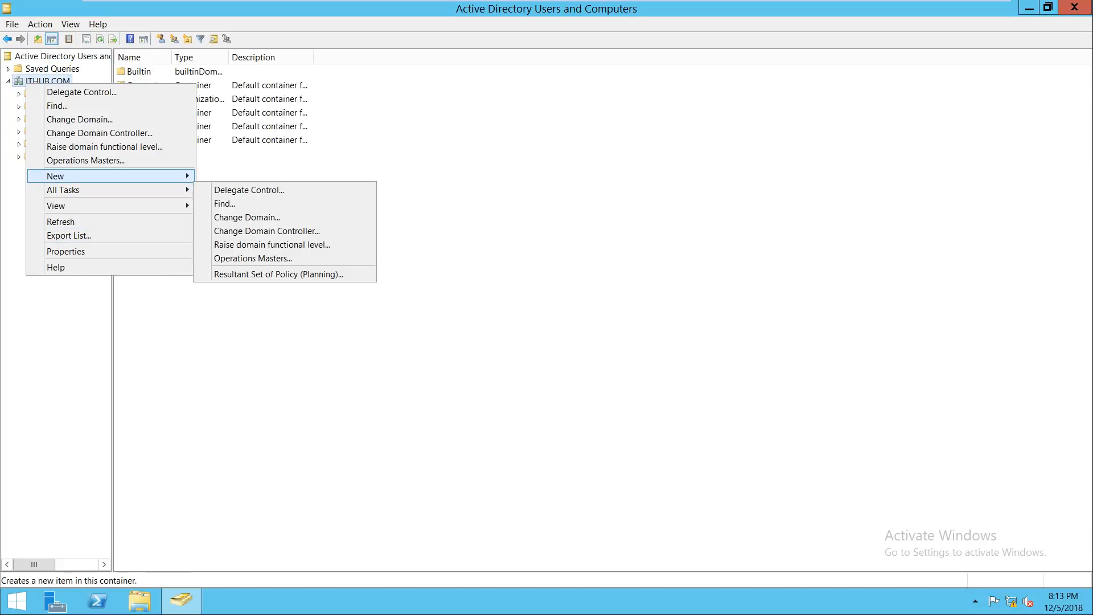
mouse_move(114, 176)
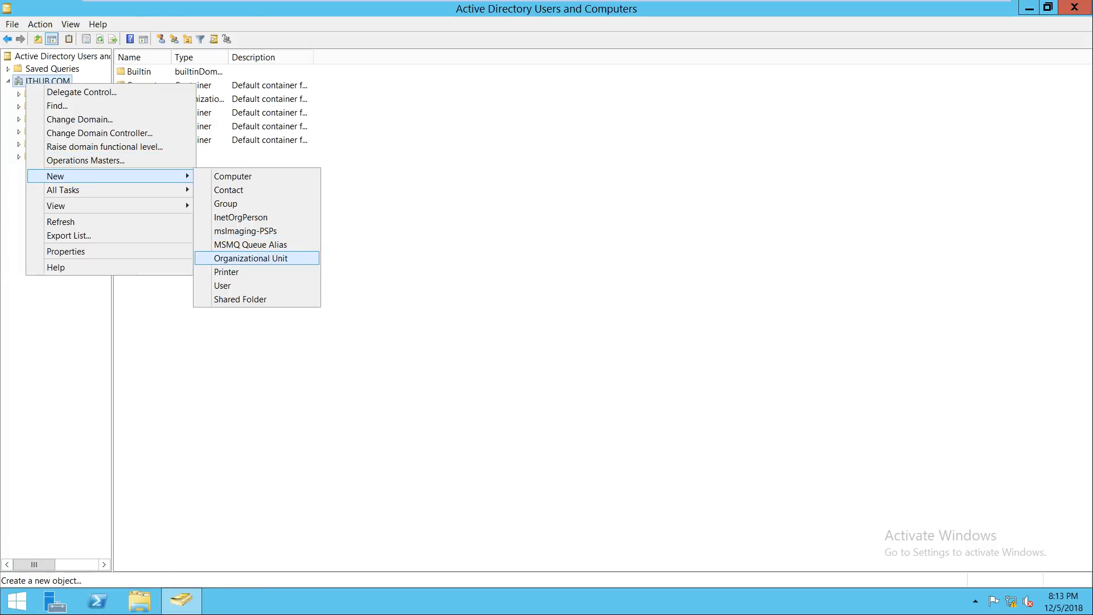
left_click(250, 258)
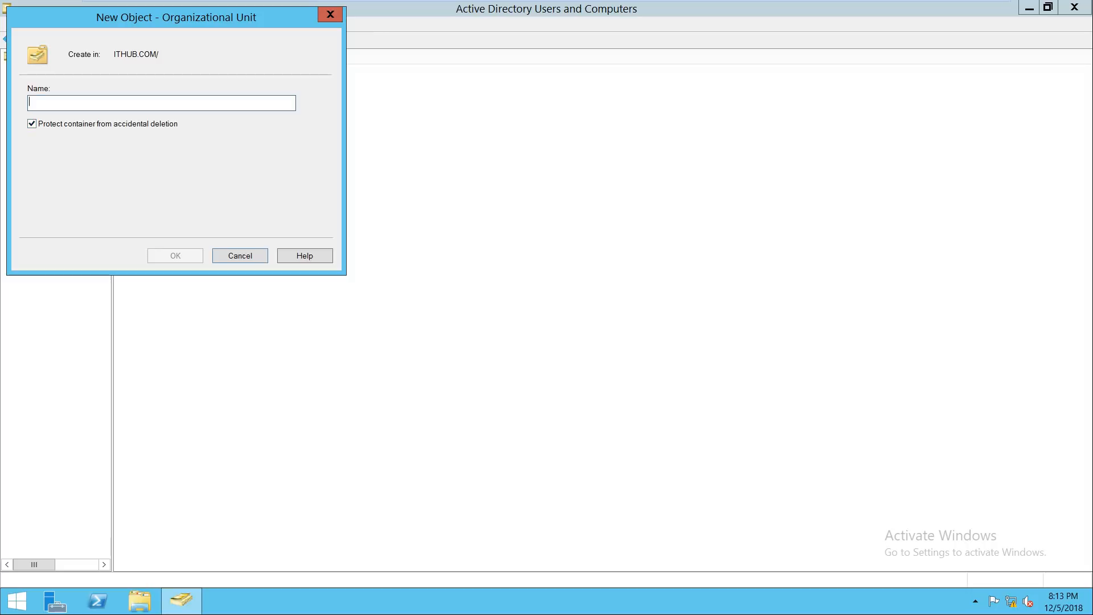
type("SCCM")
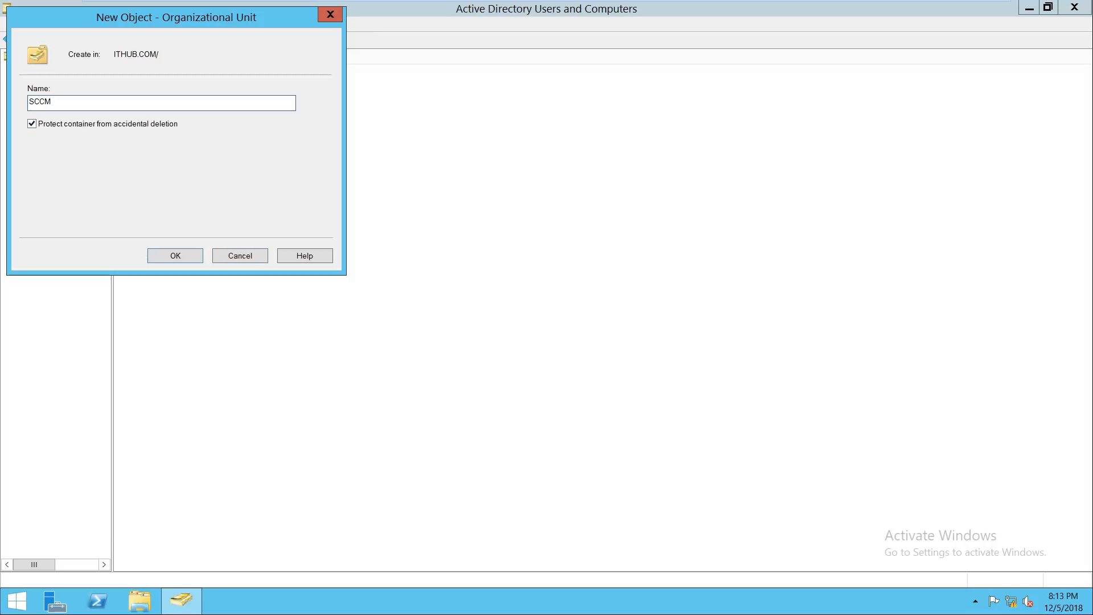
type(" ADMIN")
type("S")
key("Return")
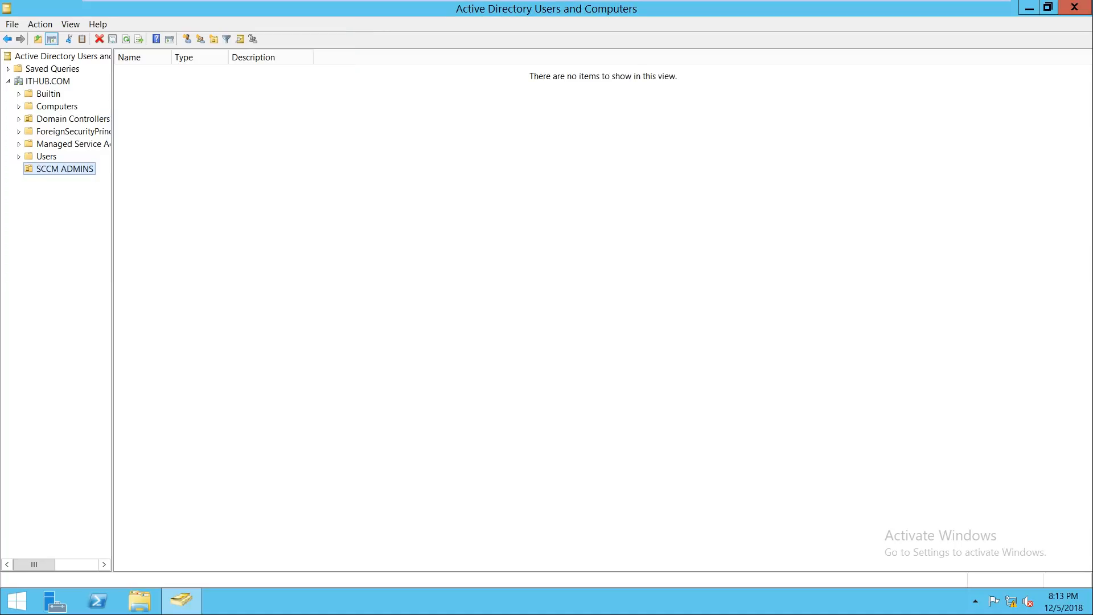
Step: Start a new user in SCCM ADMINS with first name and logon name SCCMADMIN
right_click(66, 166)
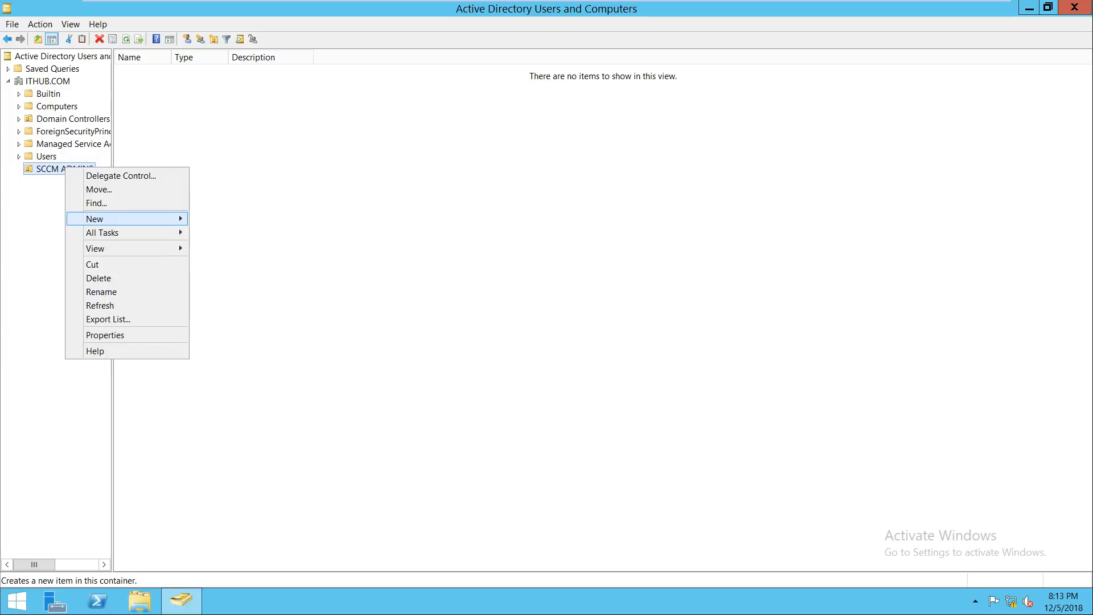
mouse_move(131, 219)
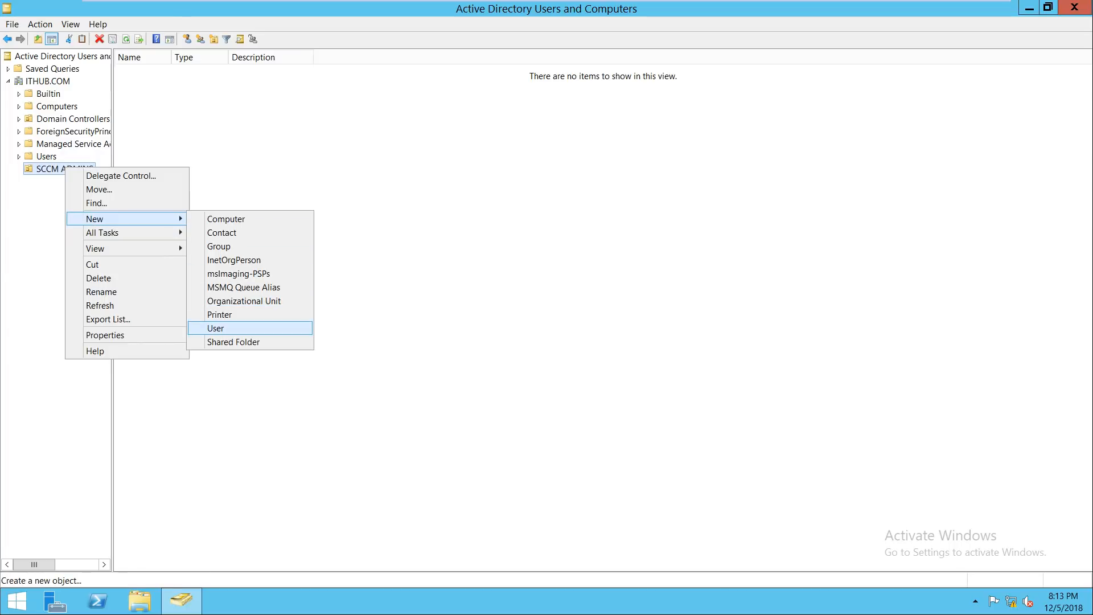
left_click(216, 329)
type("SCCMADMIN")
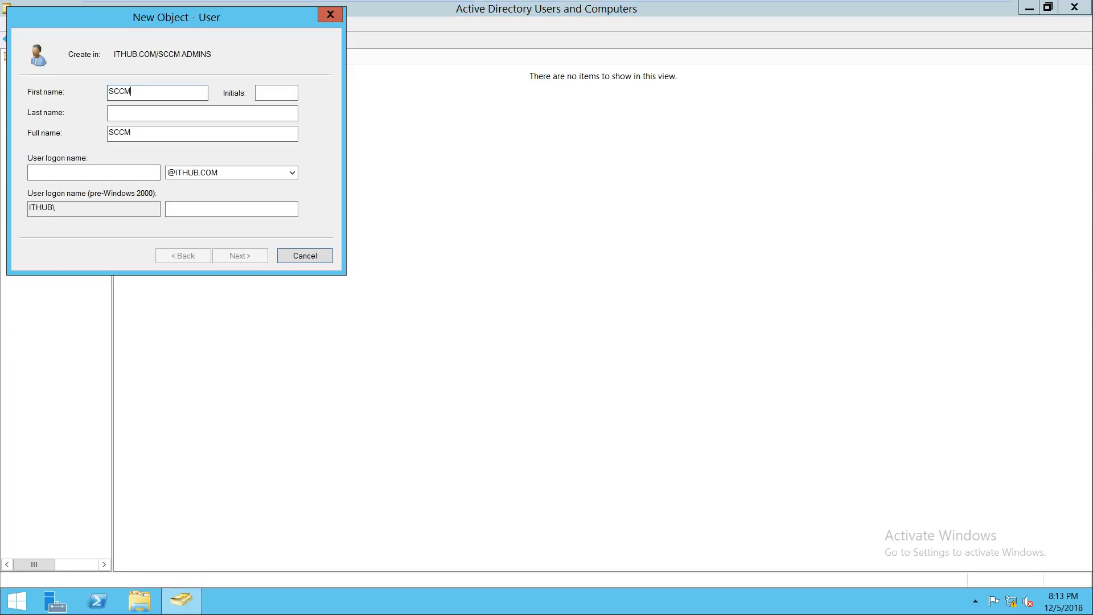
key("Tab")
key("Tab")
key("Tab")
key("Tab")
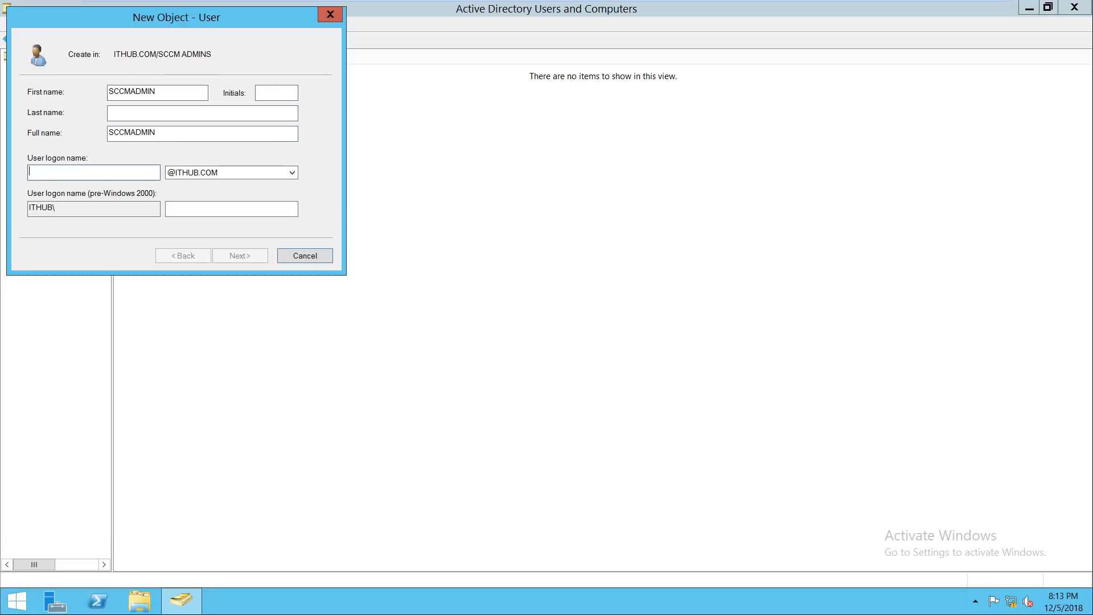
type("SCC")
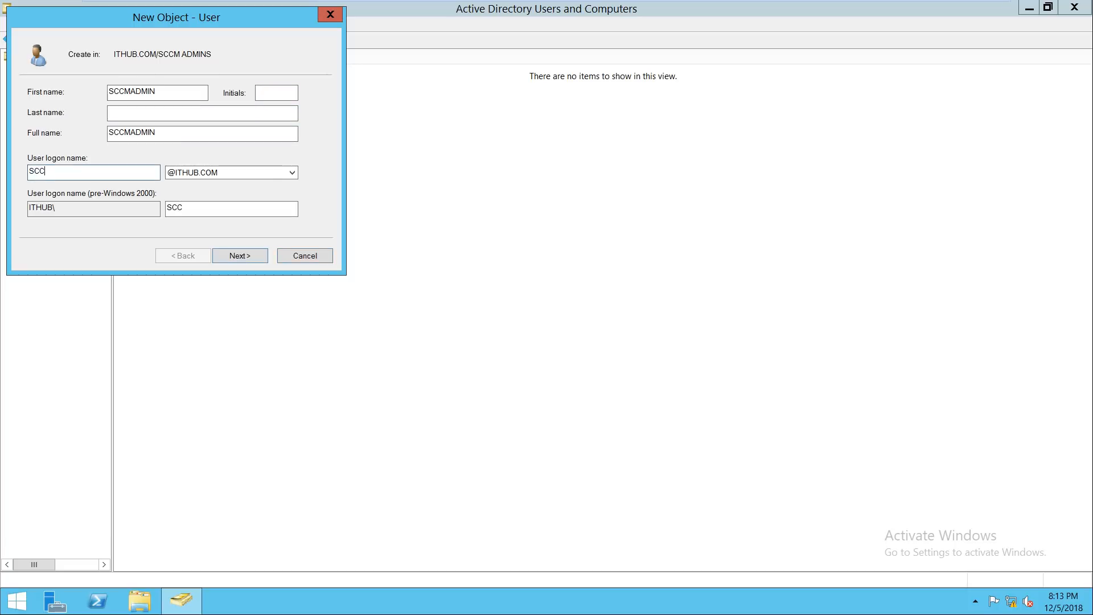
type("MADMIN")
key("Return")
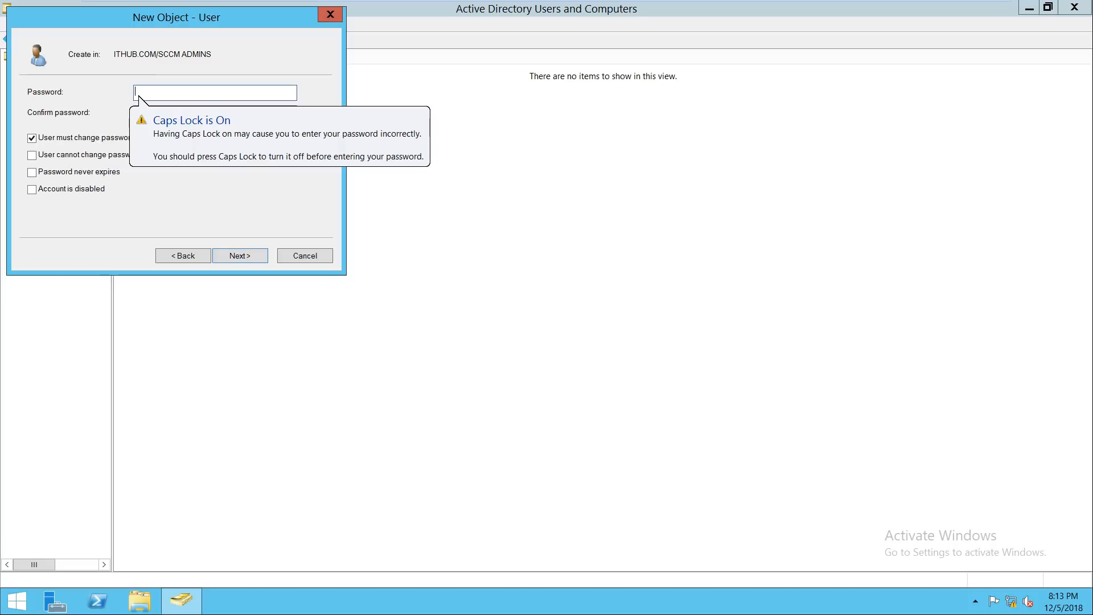
Step: Set the user's password to never expire with no change at next logon, and finish
key("Caps_Lock")
type("•••")
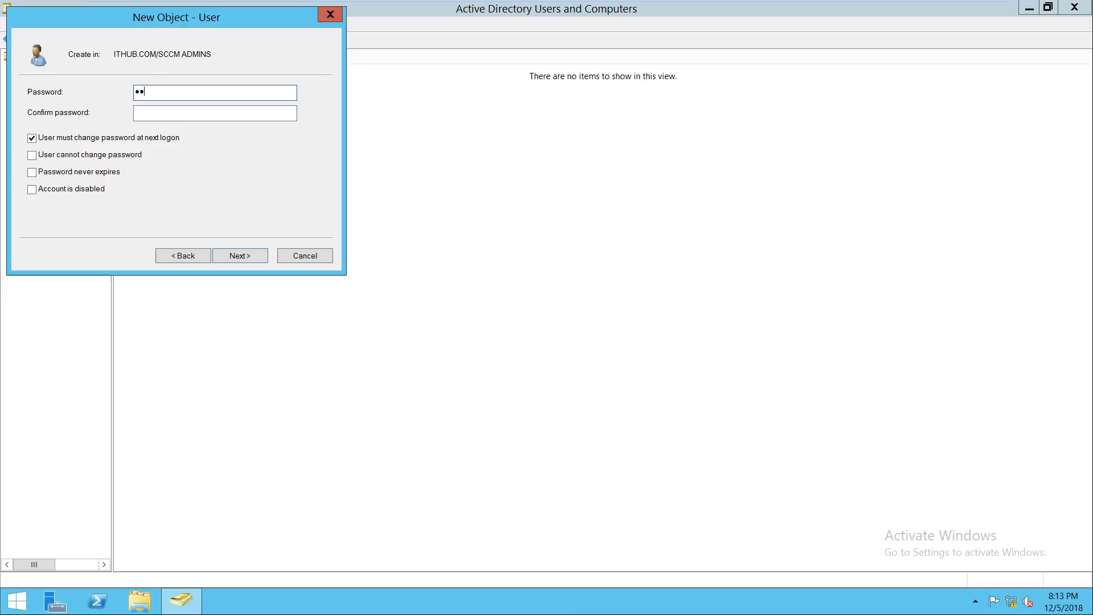
type("••••")
key("Tab")
type("•••••••")
key("Tab")
key("space")
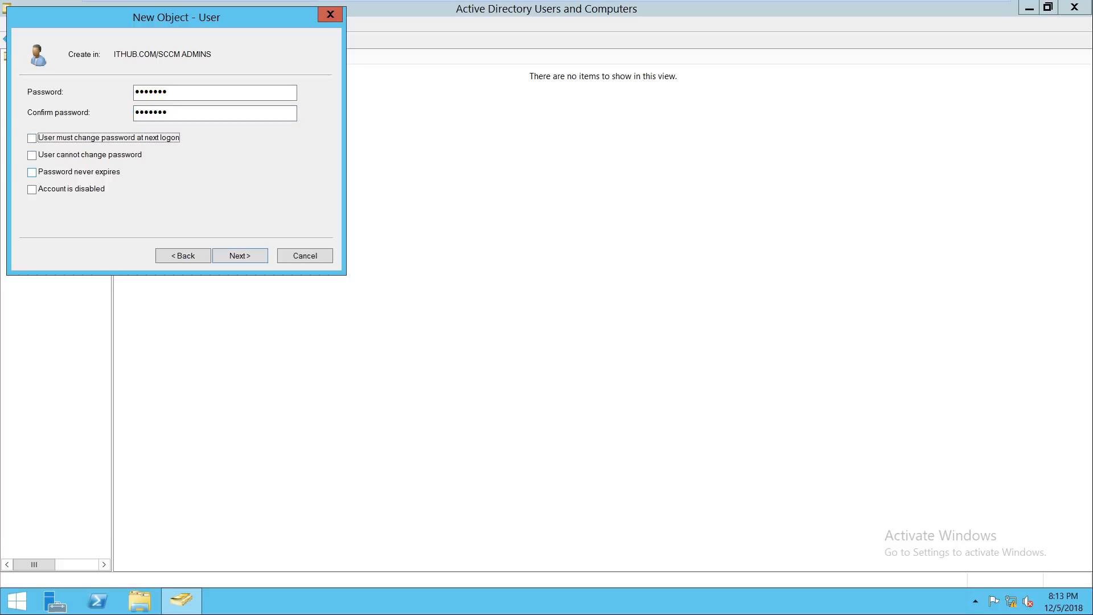
left_click(31, 173)
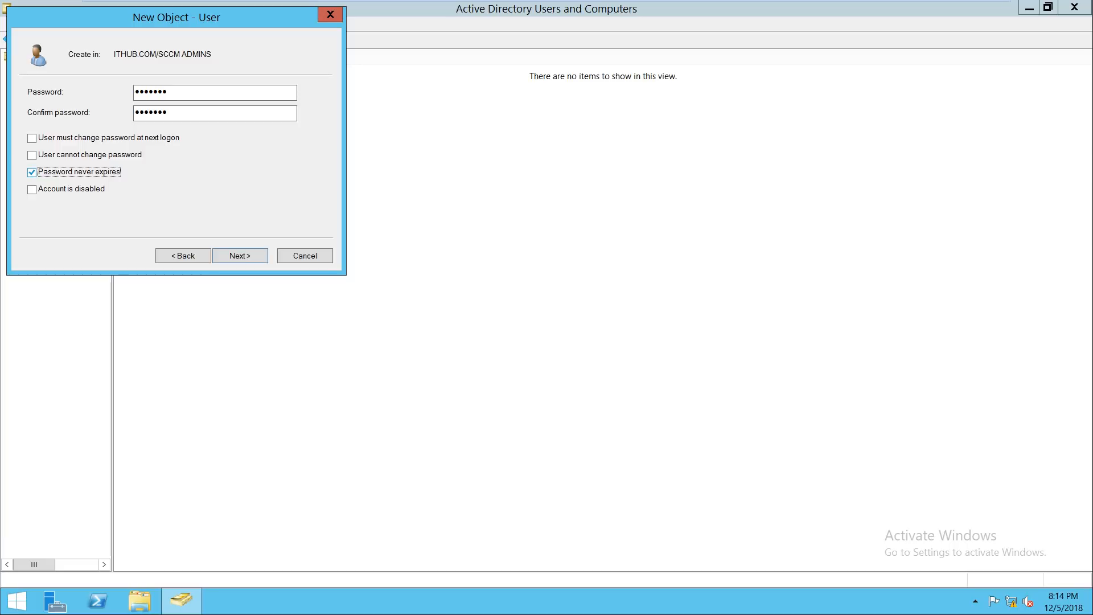
left_click(239, 255)
key("Return")
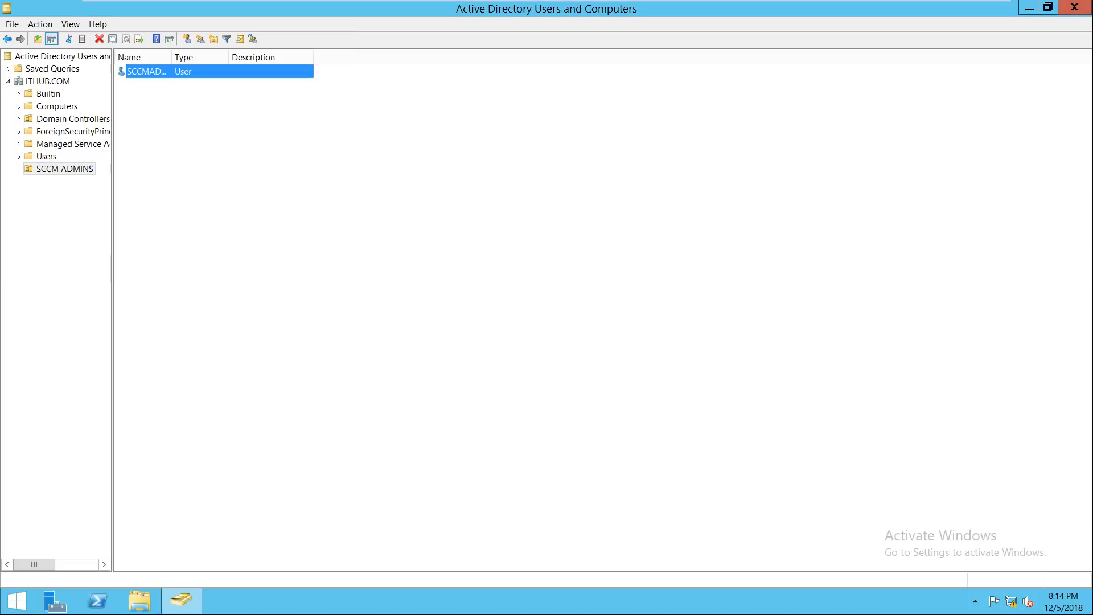
Step: Add SCCMADMIN to Domain Admins through its Member Of tab, then close the directory console
left_click_drag(171, 57, 240, 57)
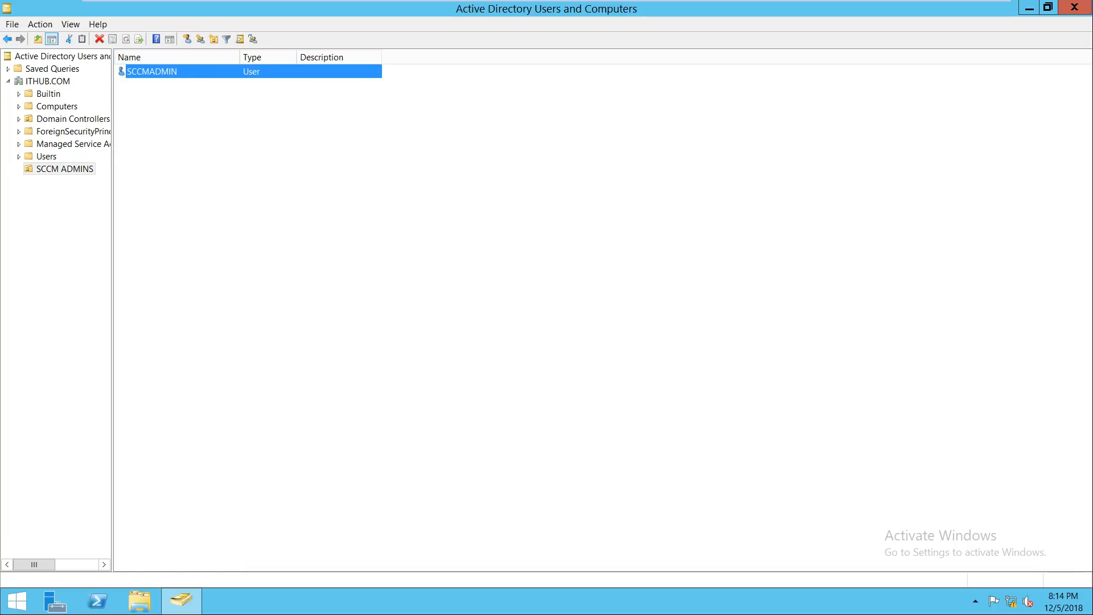
key("Return")
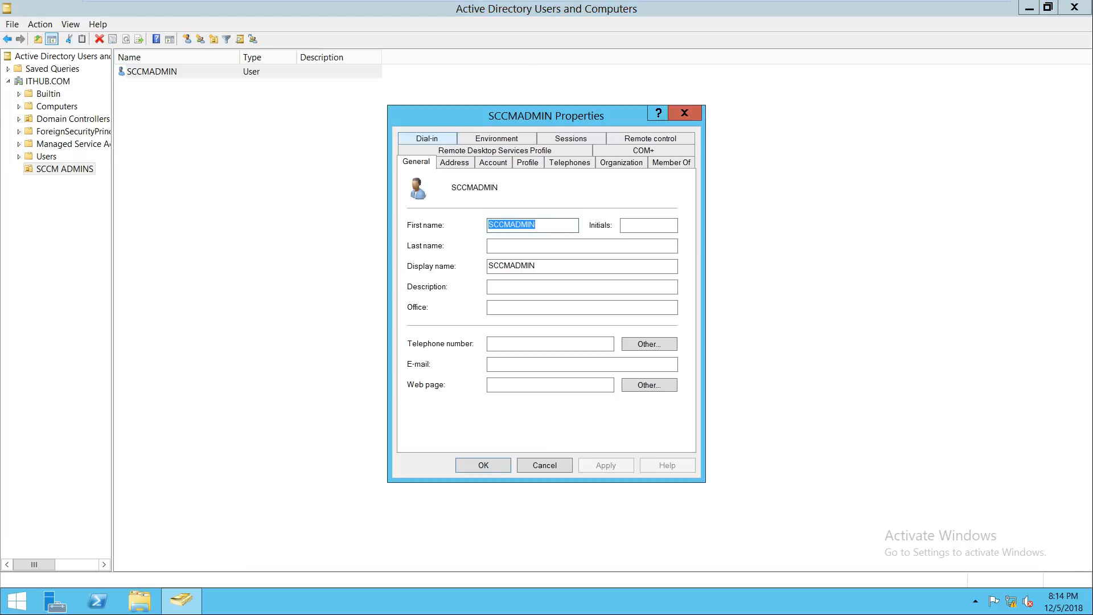
left_click_drag(559, 117, 563, 108)
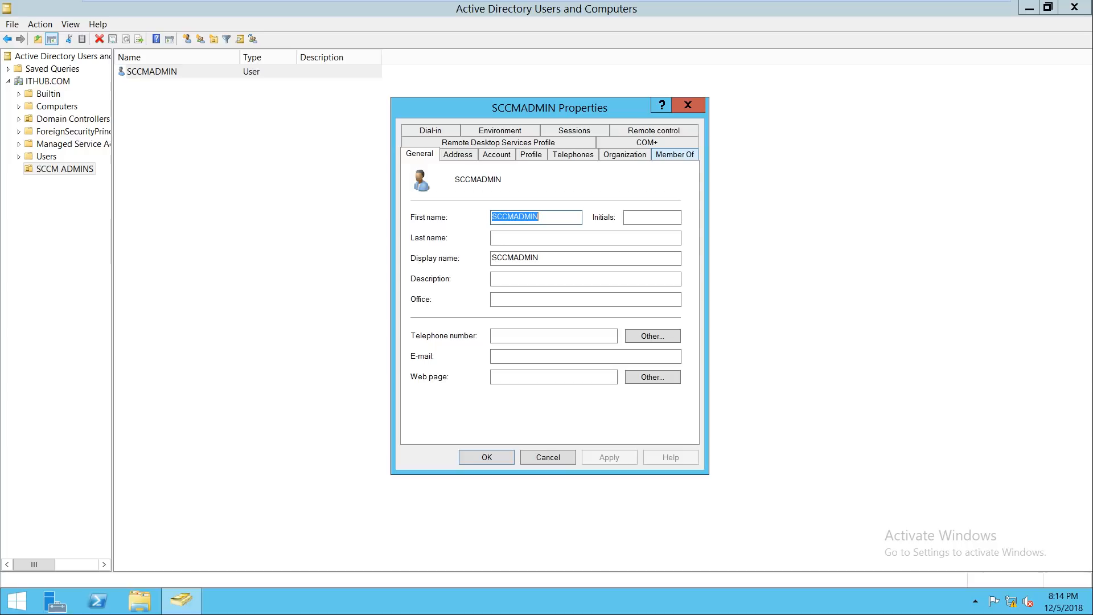
left_click(675, 154)
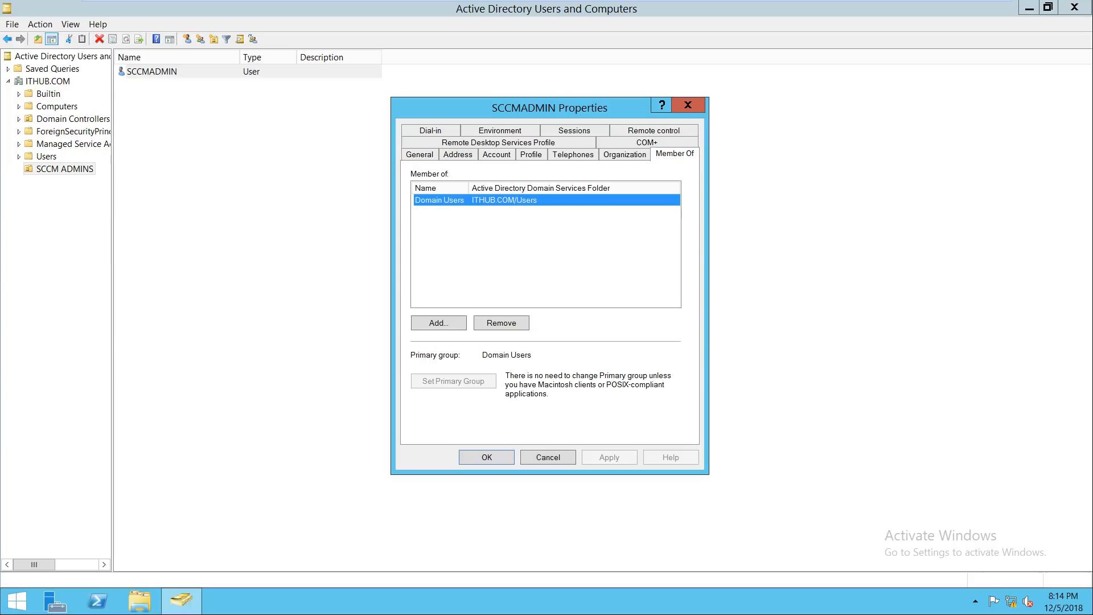
left_click(438, 323)
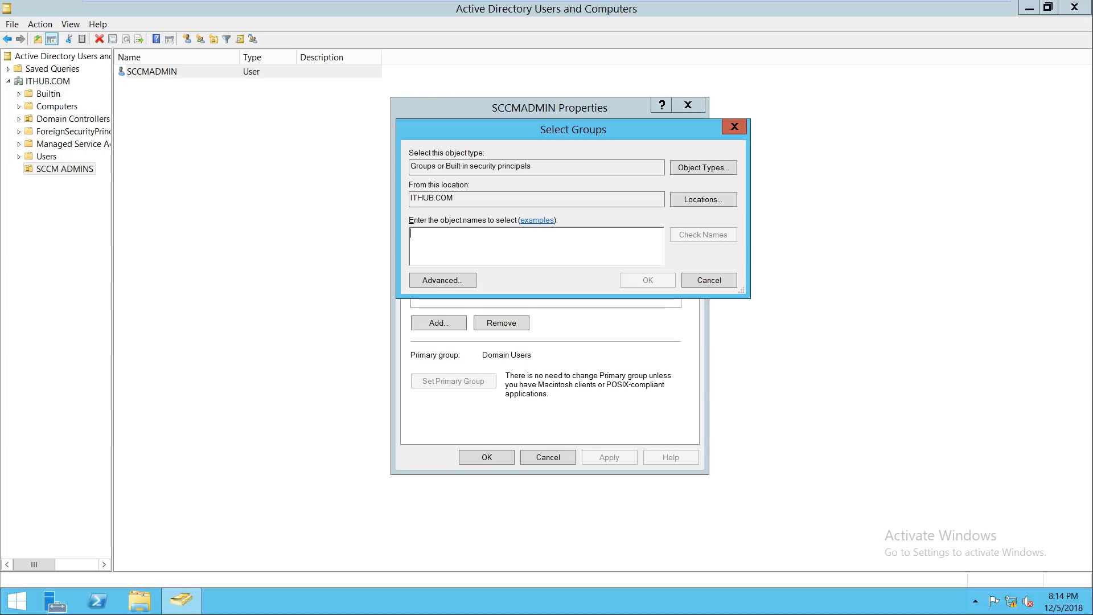
type("domain")
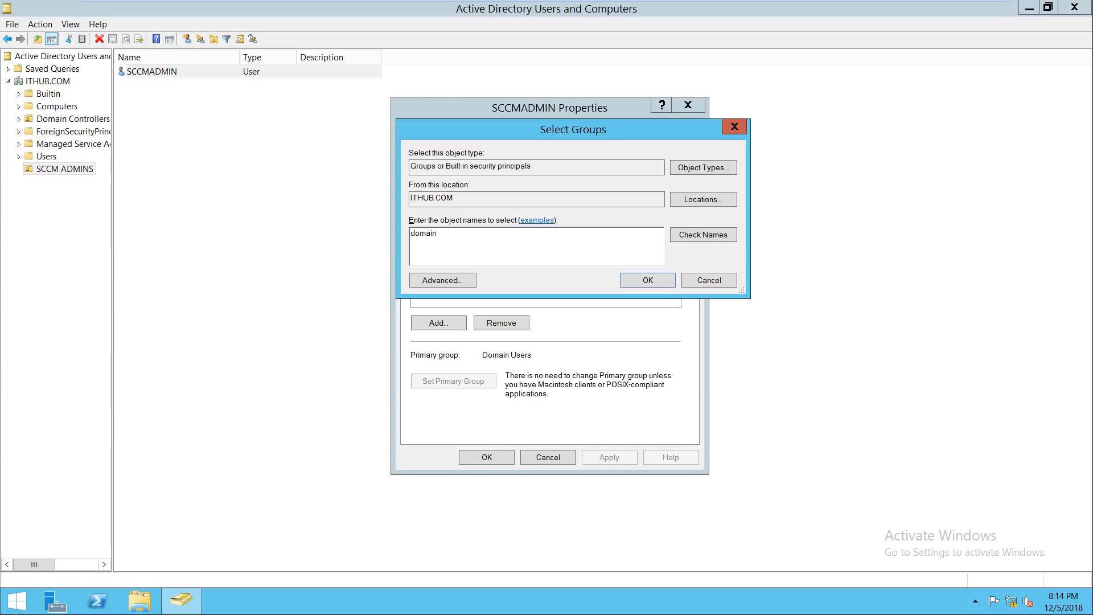
key("Return")
double_click(470, 236)
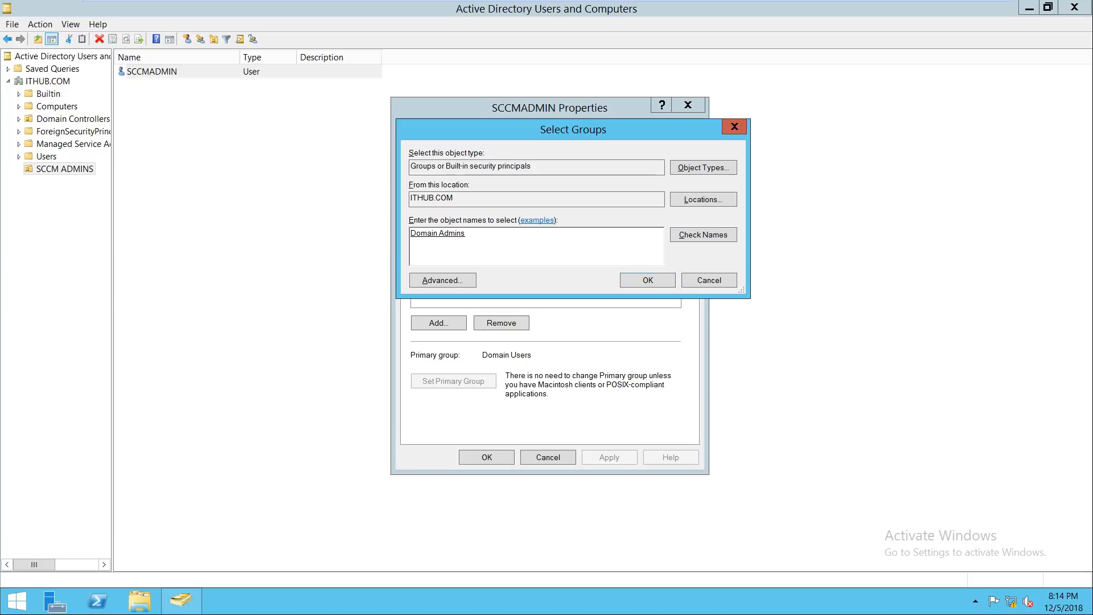
key("Return")
left_click(609, 457)
left_click(487, 457)
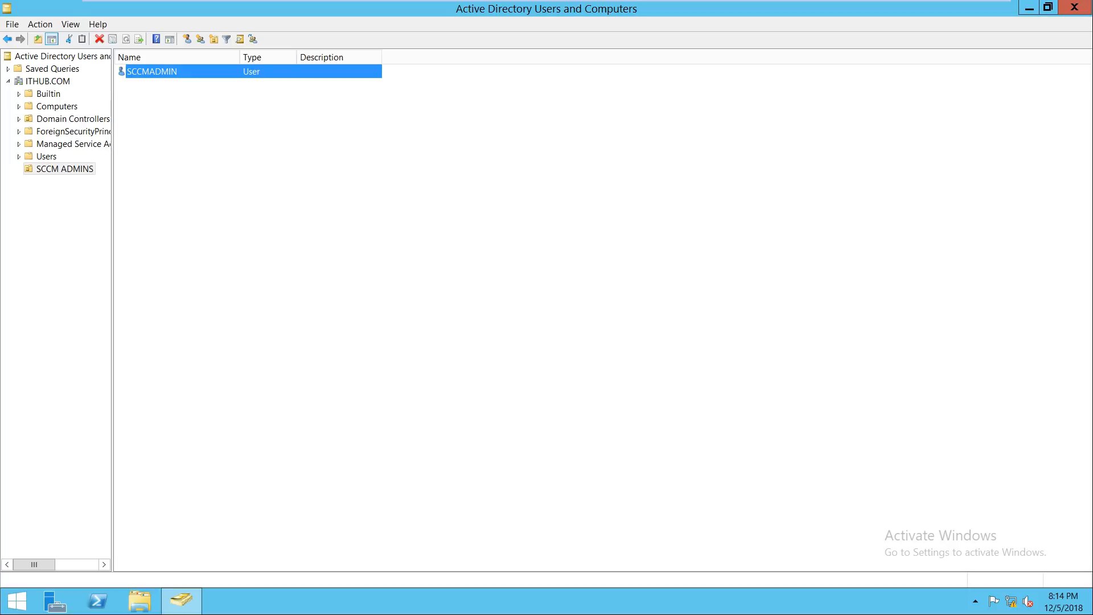
left_click(1074, 7)
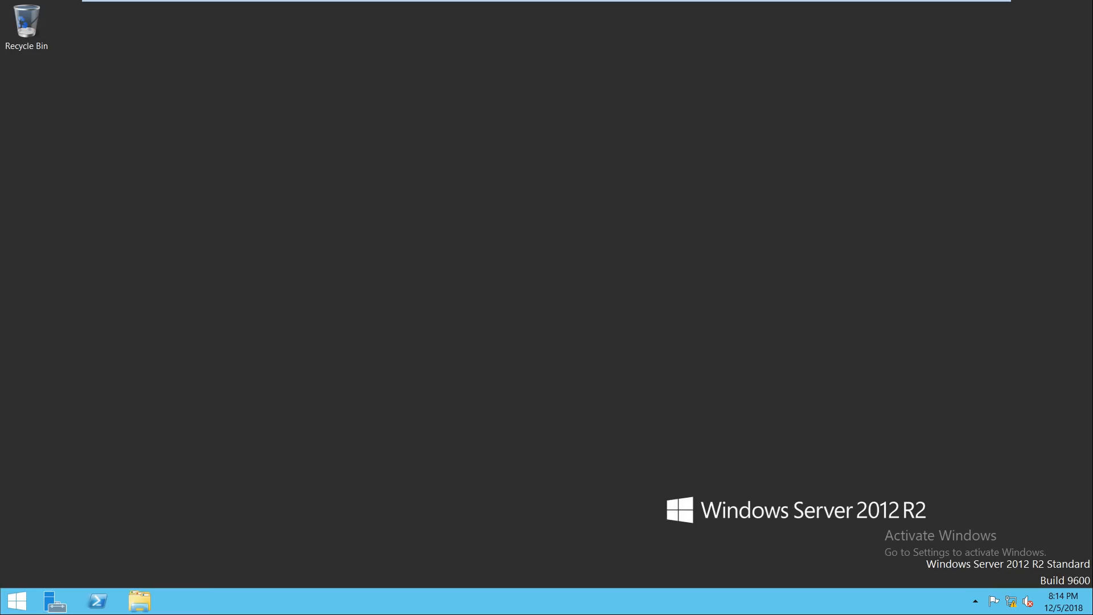
Step: Send Ctrl+Alt+Del to SCCM - ITHUB and sign in as Other user sccmadmin with its password
left_click(768, 10)
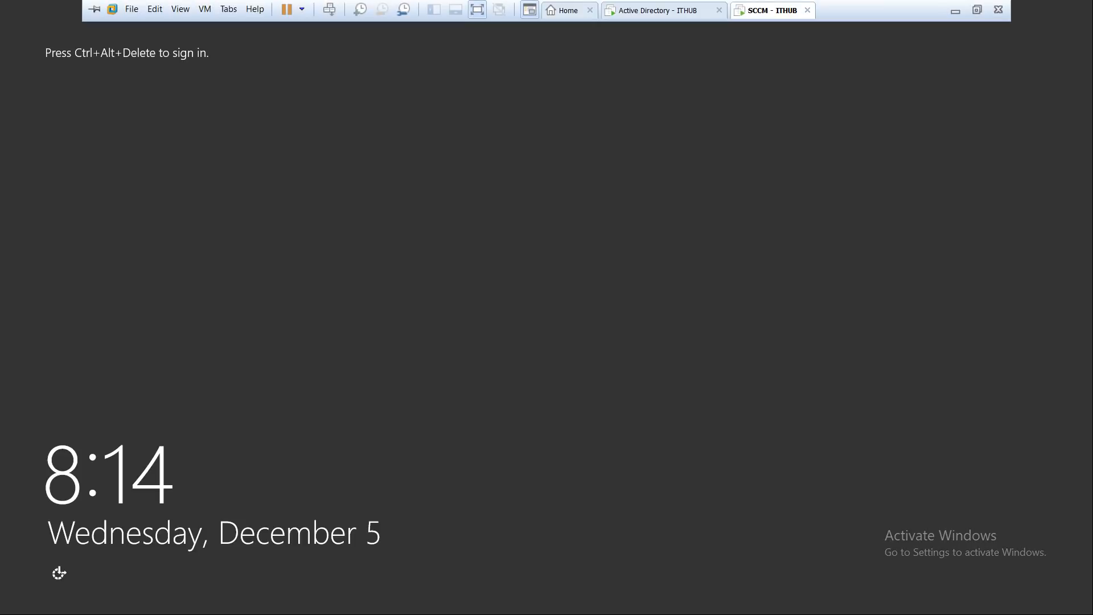
right_click(787, 7)
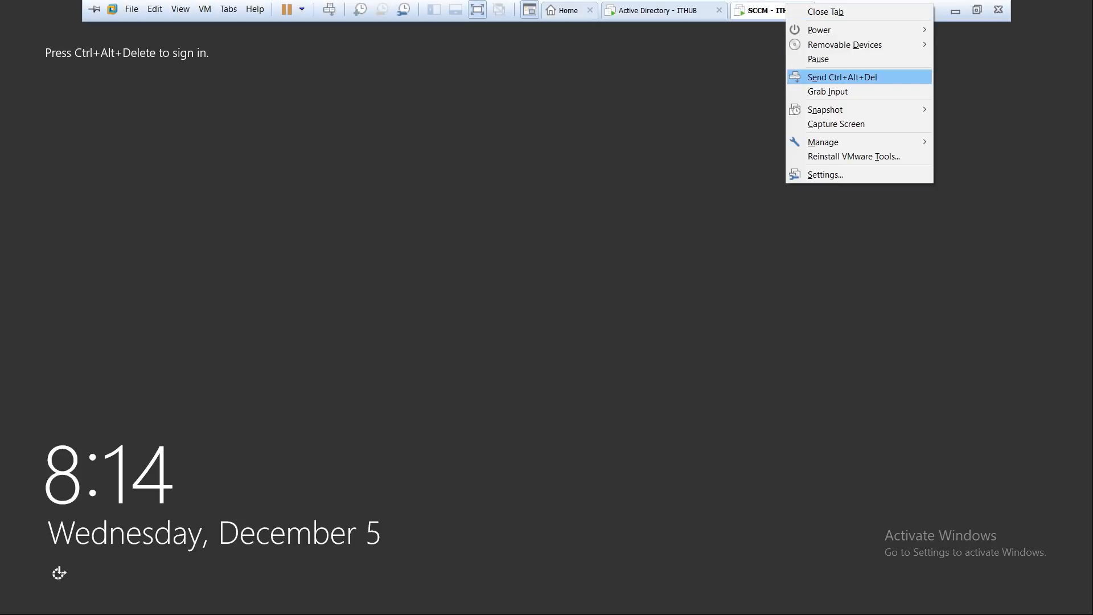
left_click(843, 77)
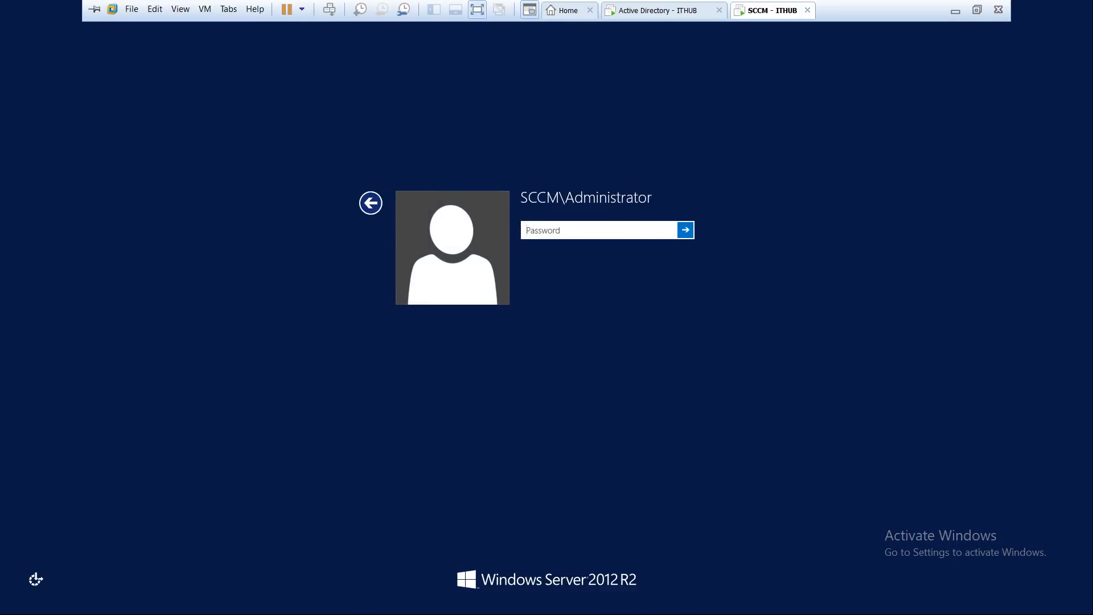
left_click(371, 204)
left_click(622, 247)
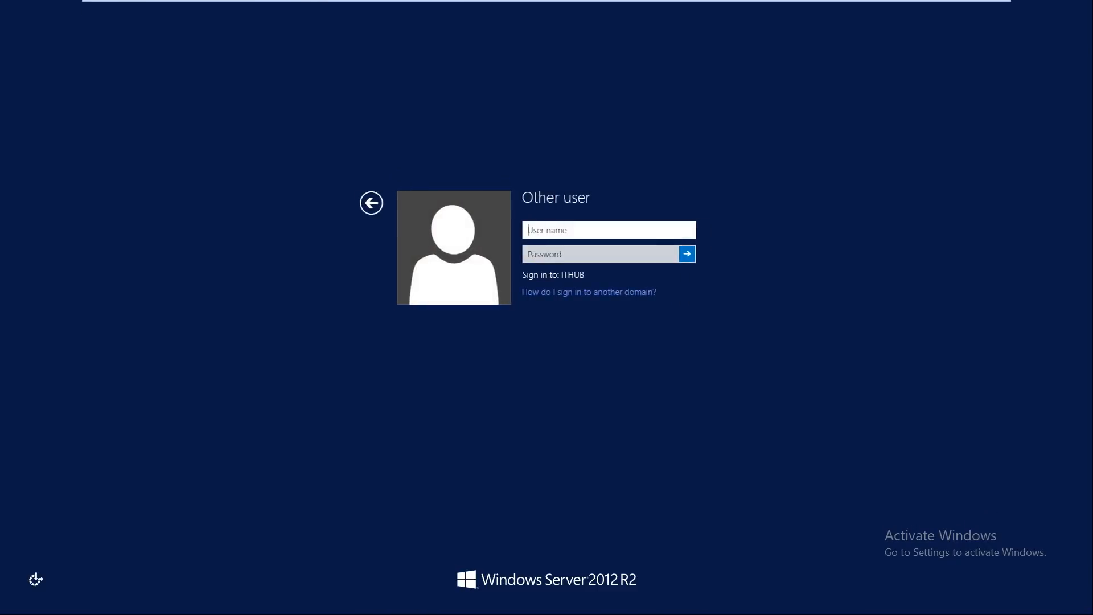
type("sccmadmin")
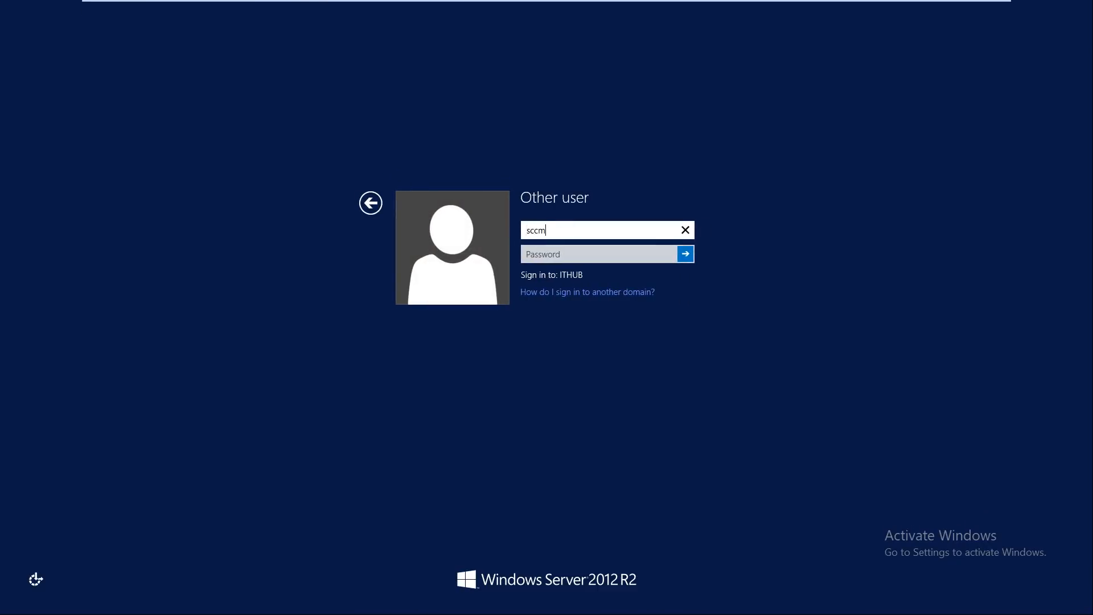
key("Tab")
type("••••")
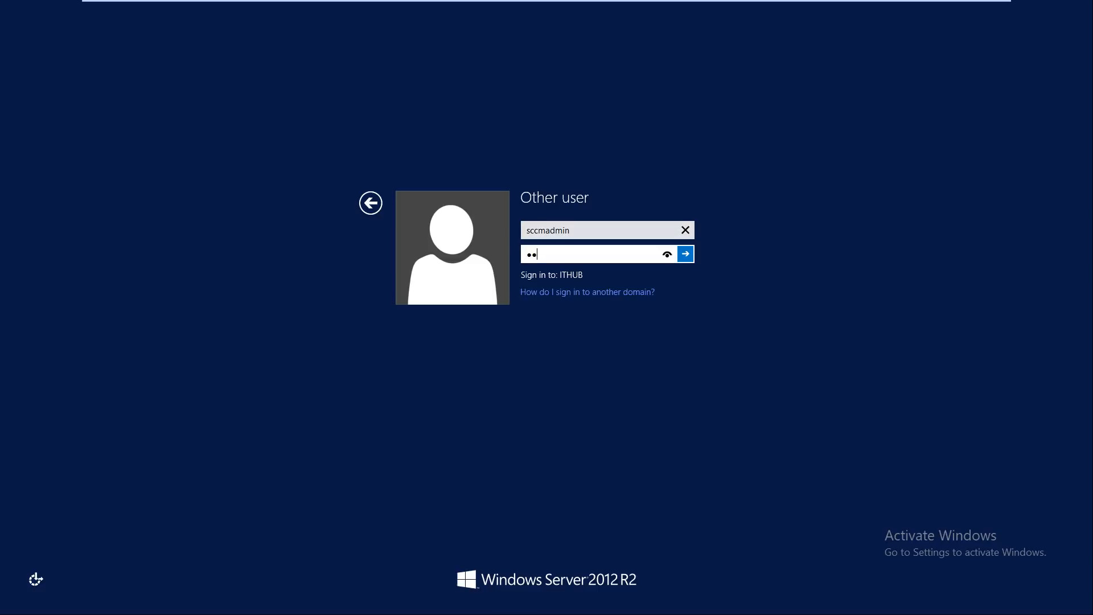
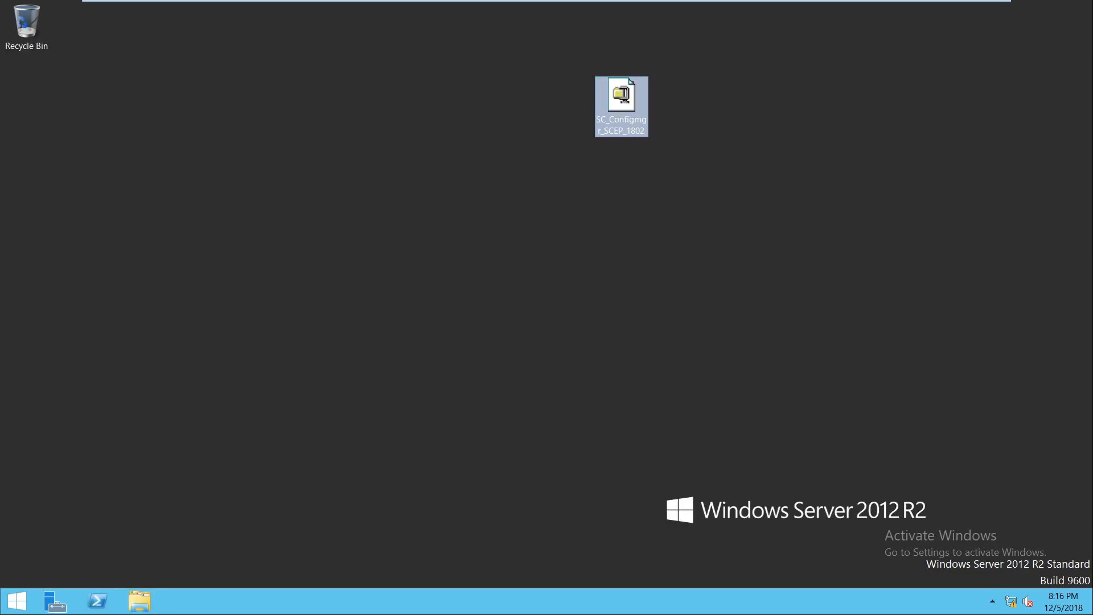
Step: Run the SC_Configmgr_SCEP_1802 self-extractor to unzip 3571 files into C:\SC_Configmgr_SCEP_1802
right_click(623, 85)
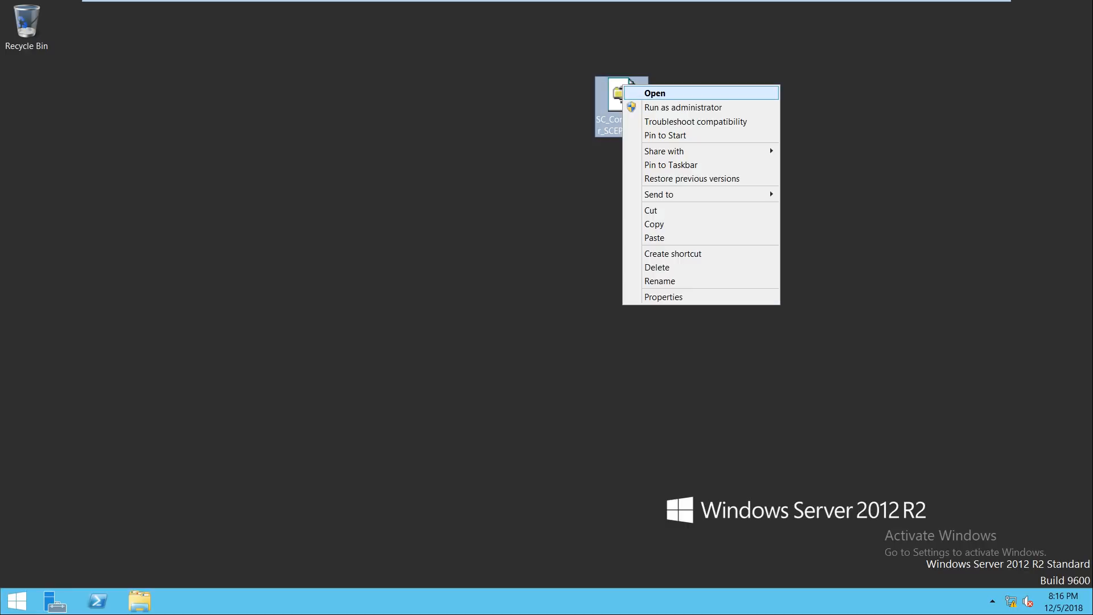
left_click(655, 93)
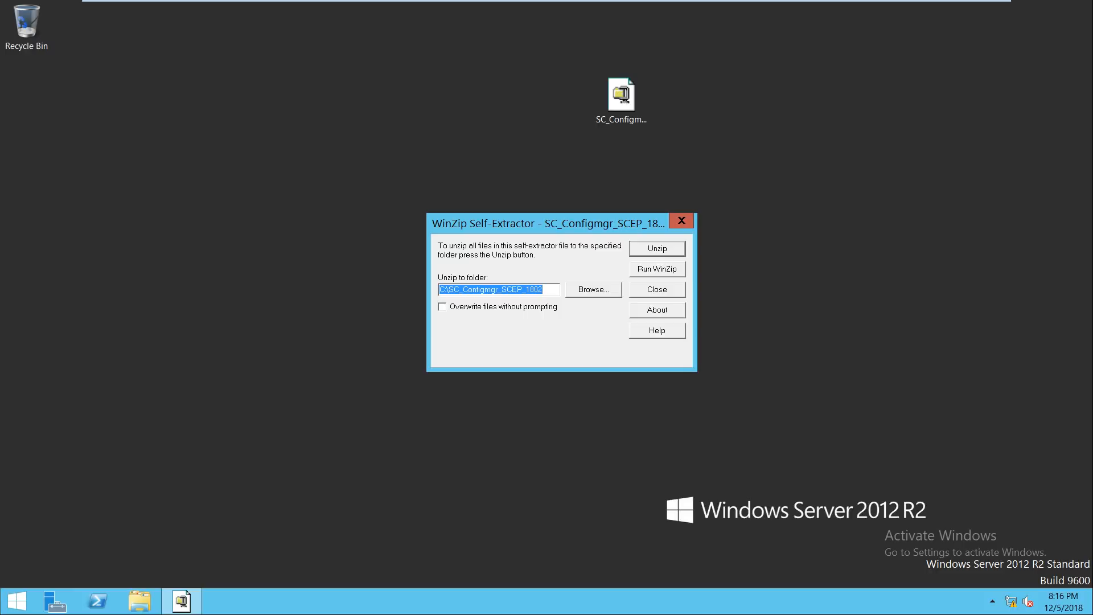
left_click_drag(603, 223, 620, 218)
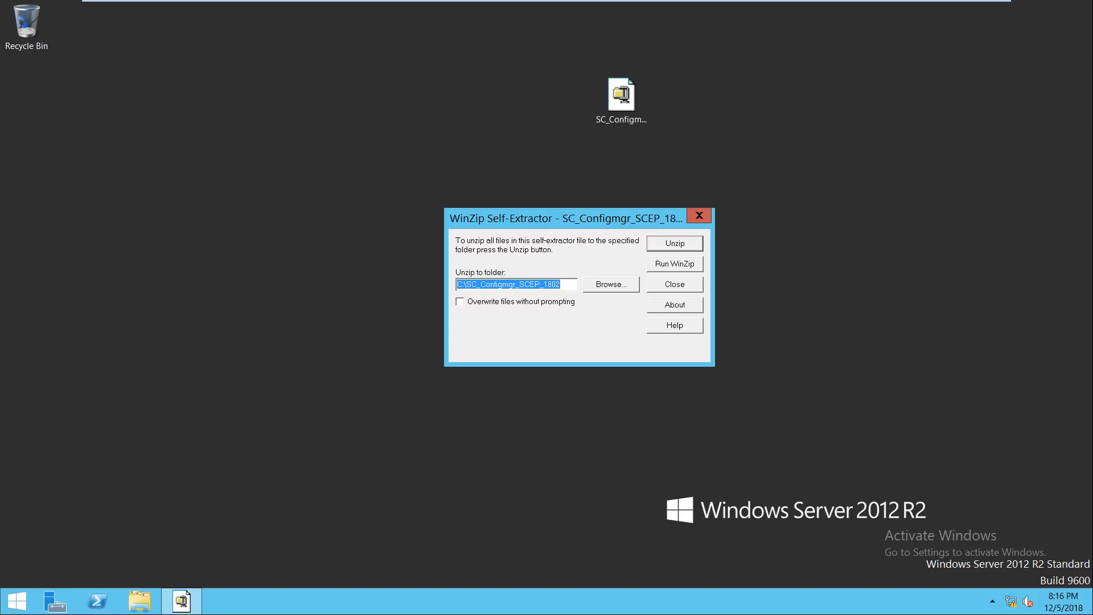
key("Return")
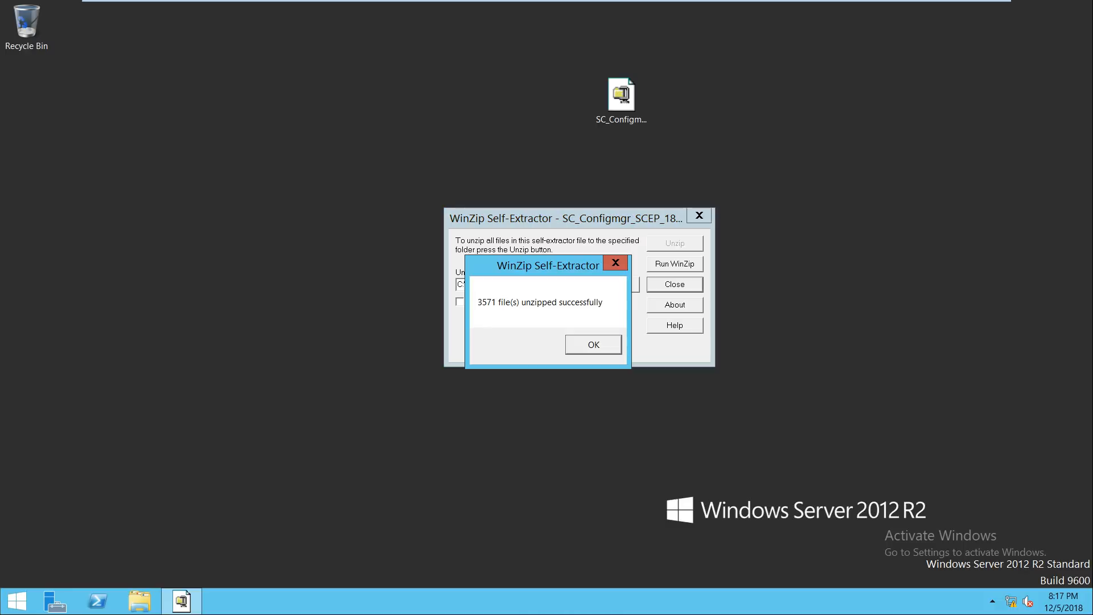
key("Return")
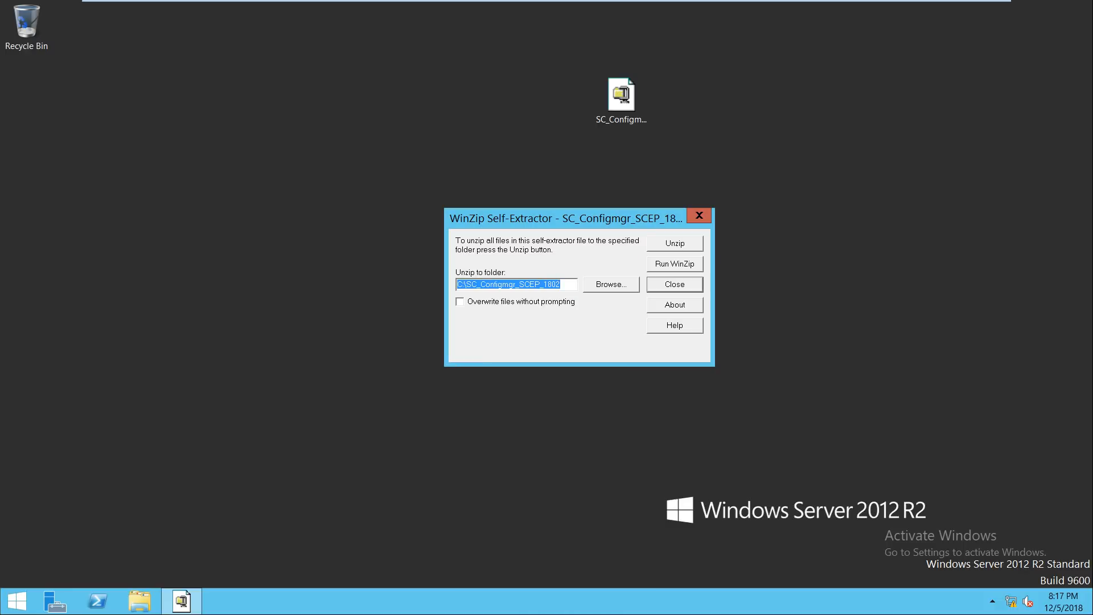
left_click(699, 215)
key("super+e")
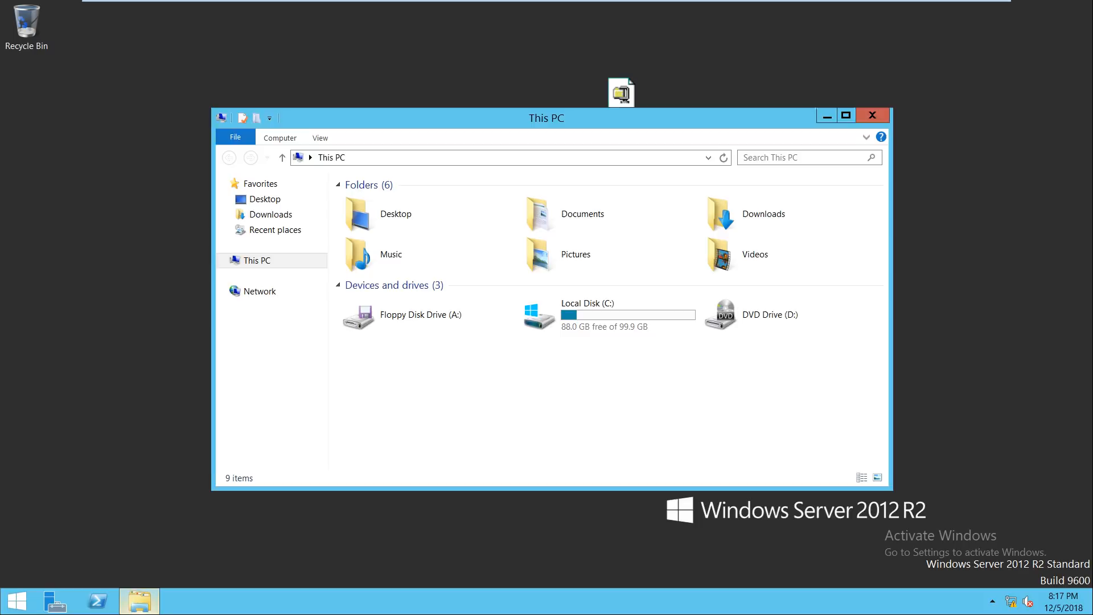
Step: Check the extracted C:\SC_Configmgr_SCEP_1802 folder and its SMSSETUP subfolder in Explorer, then close it
left_click(139, 601)
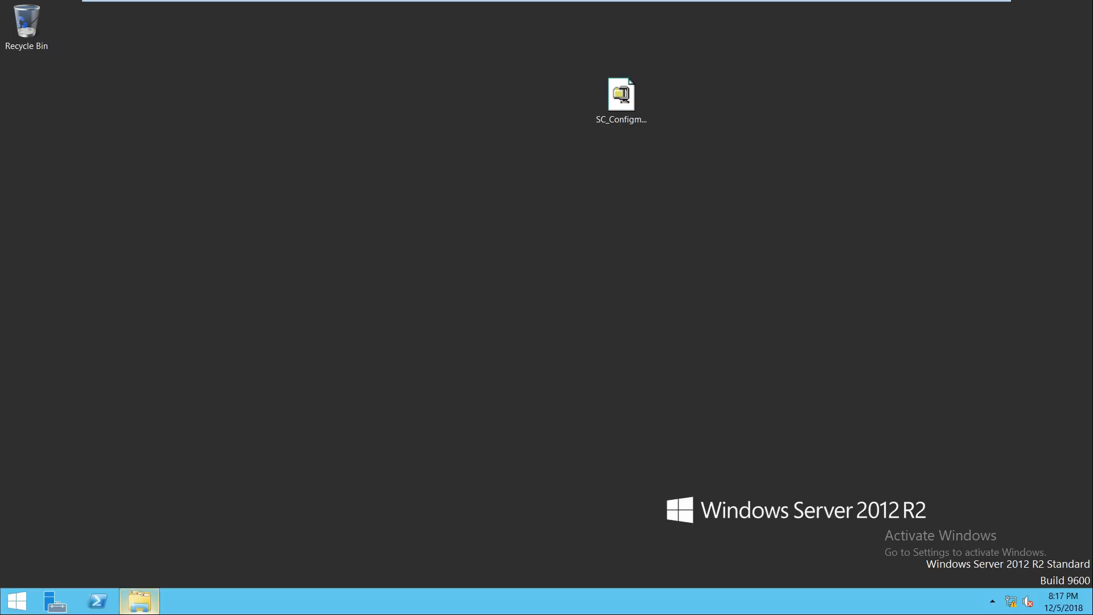
left_click(140, 602)
left_click(140, 602)
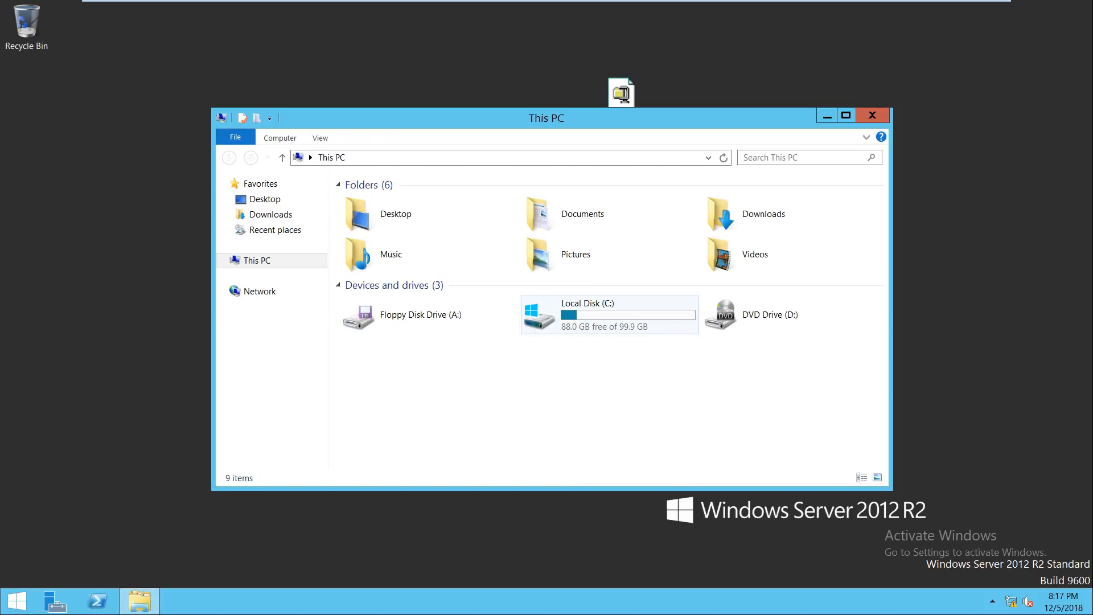
double_click(592, 307)
key("Up")
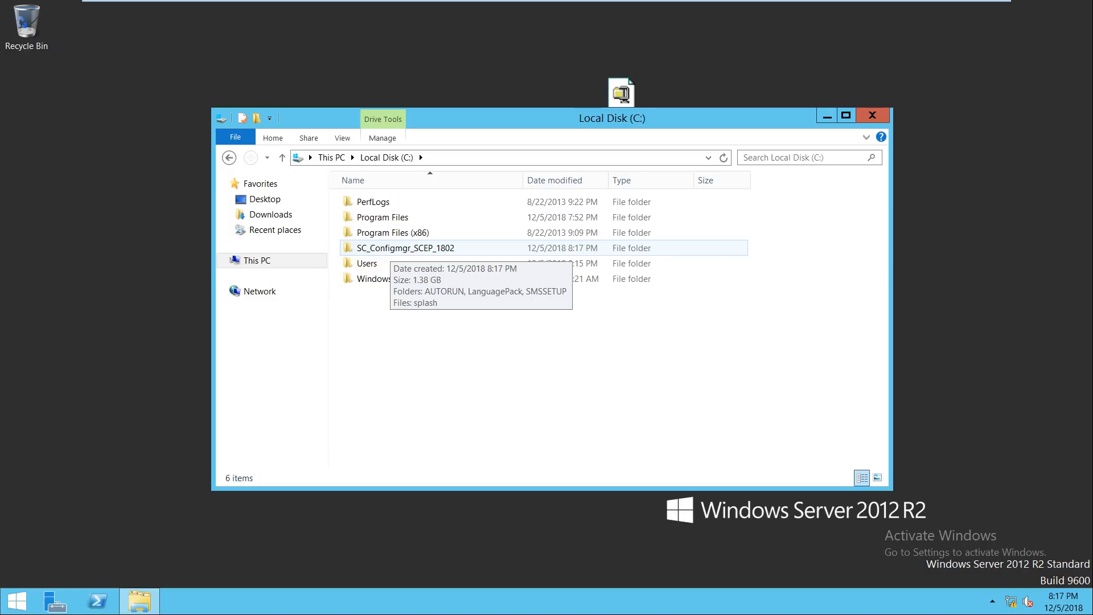
key("Return")
key("Down")
key("Down")
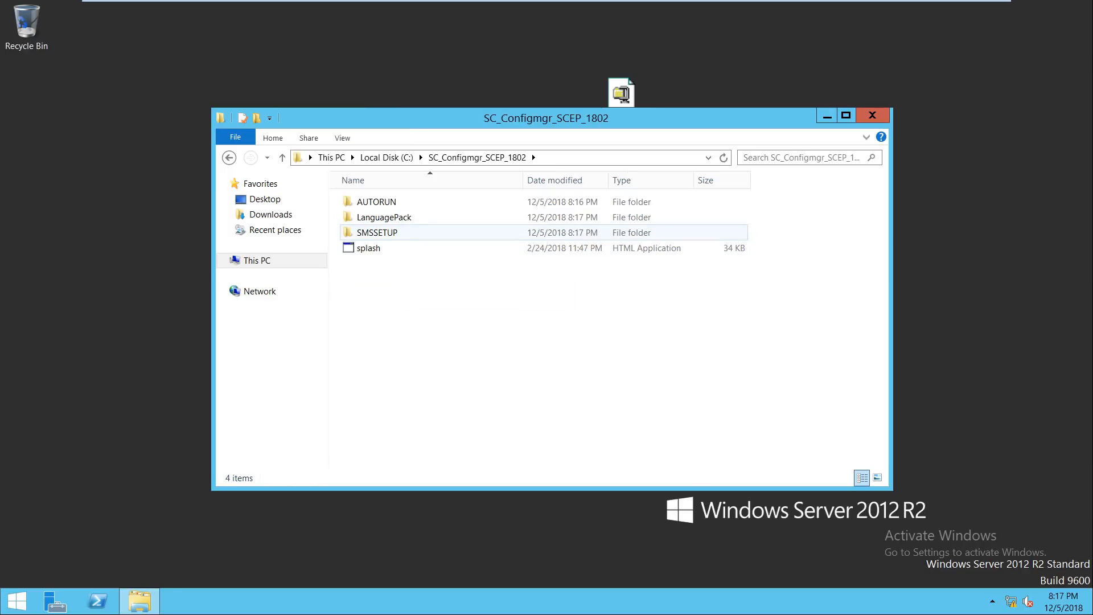
left_click(872, 115)
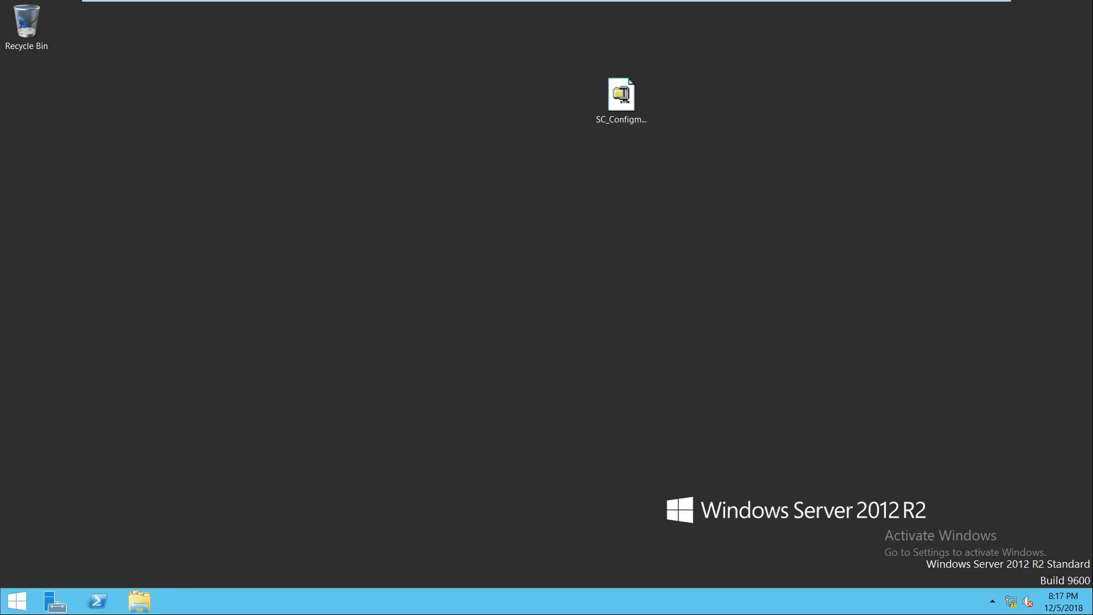
Step: Review the SCCM installation steps presentation, then switch to the Active Directory - ITHUB VM
left_click(955, 11)
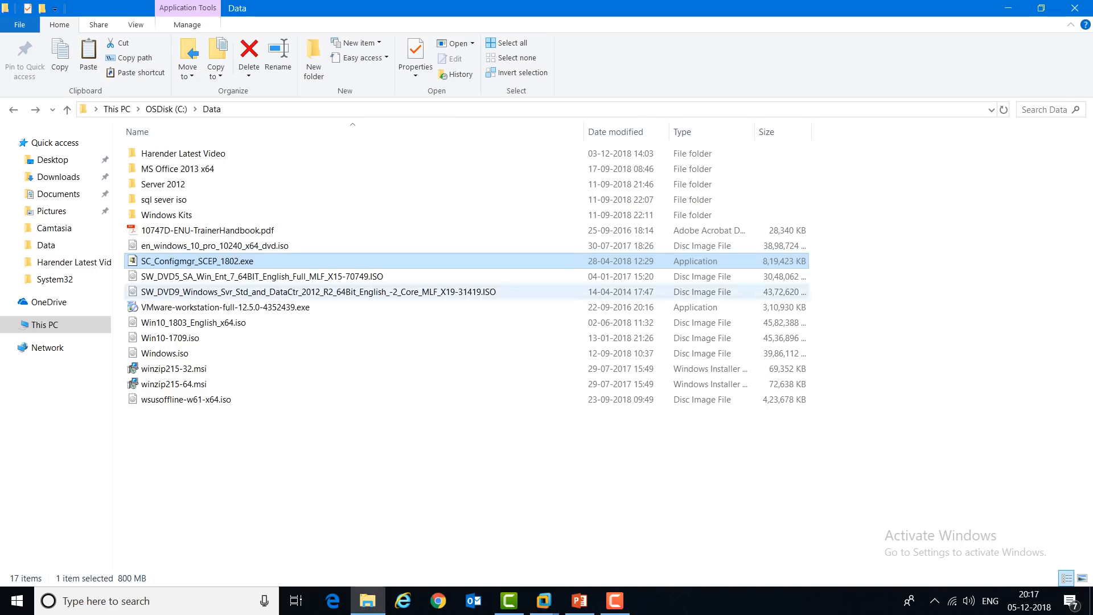
left_click(580, 600)
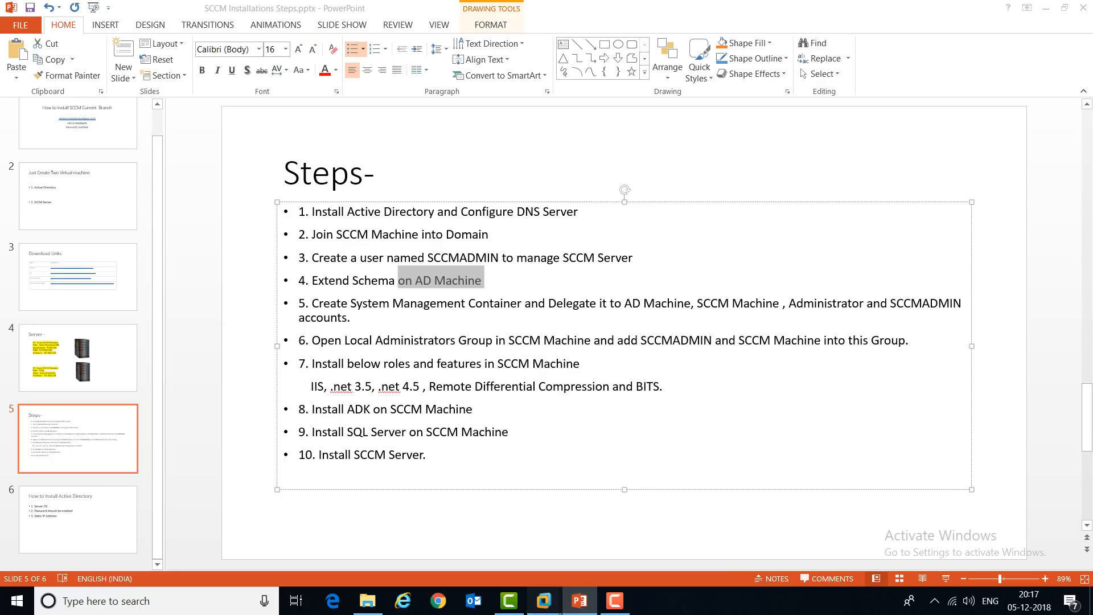
mouse_move(545, 601)
left_click(1031, 530)
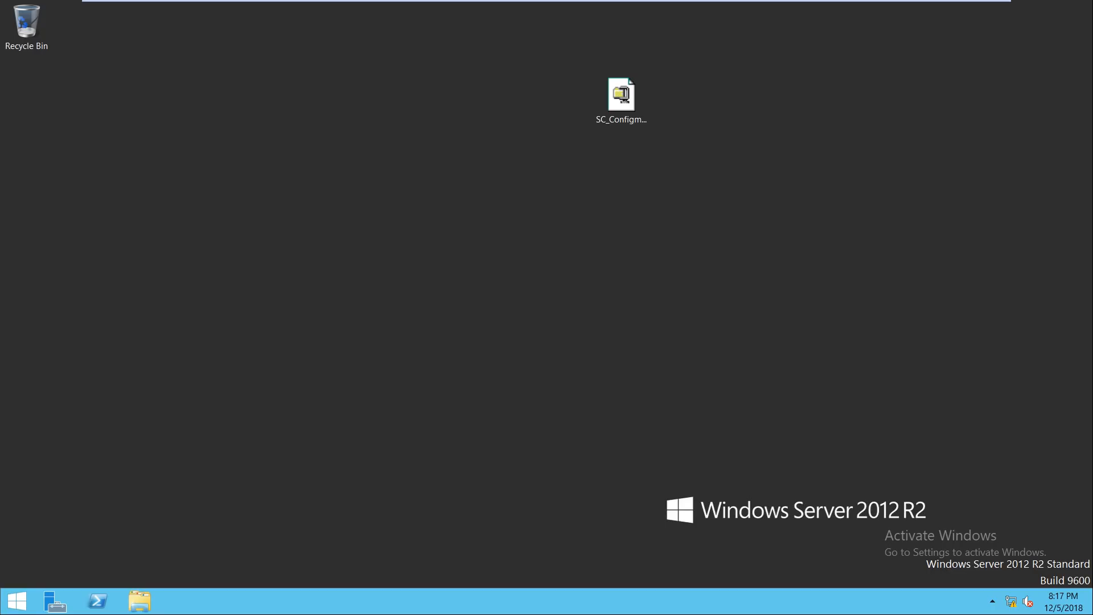
left_click(676, 11)
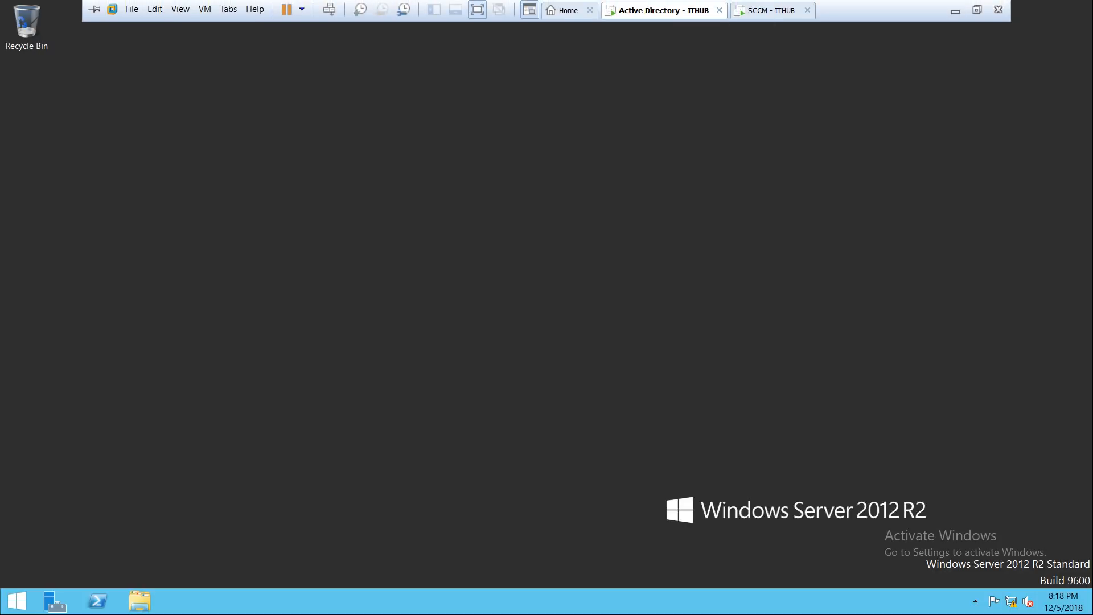
Step: Open the \\sccm\c$ share and browse to SC_Configmgr_SCEP_1802\SMSSETUP\BIN\X64
key("super+r")
type("\\")
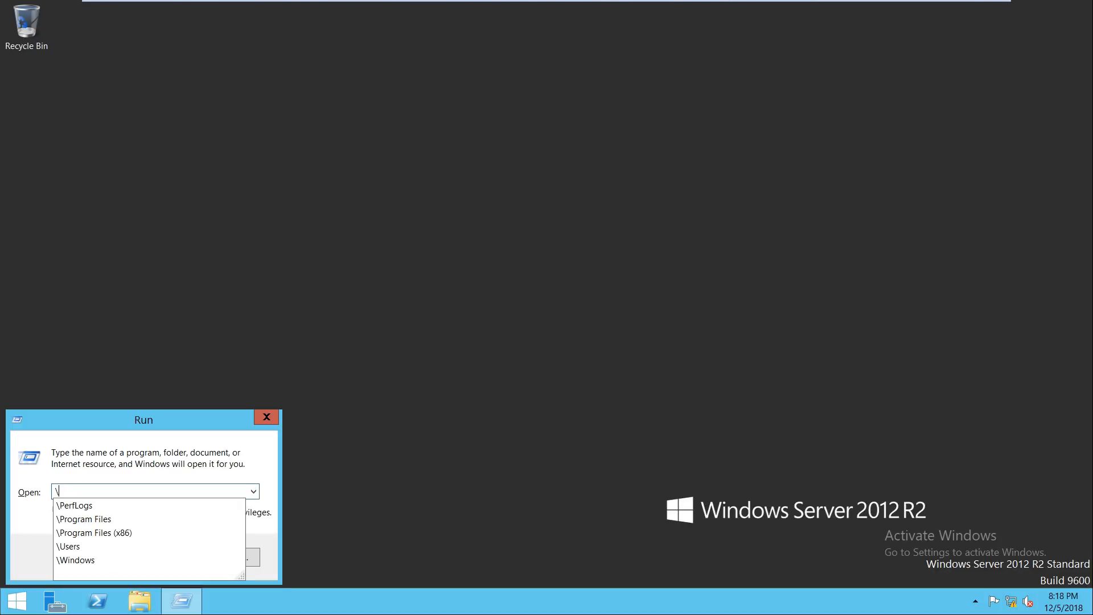
type("\\sccm\\")
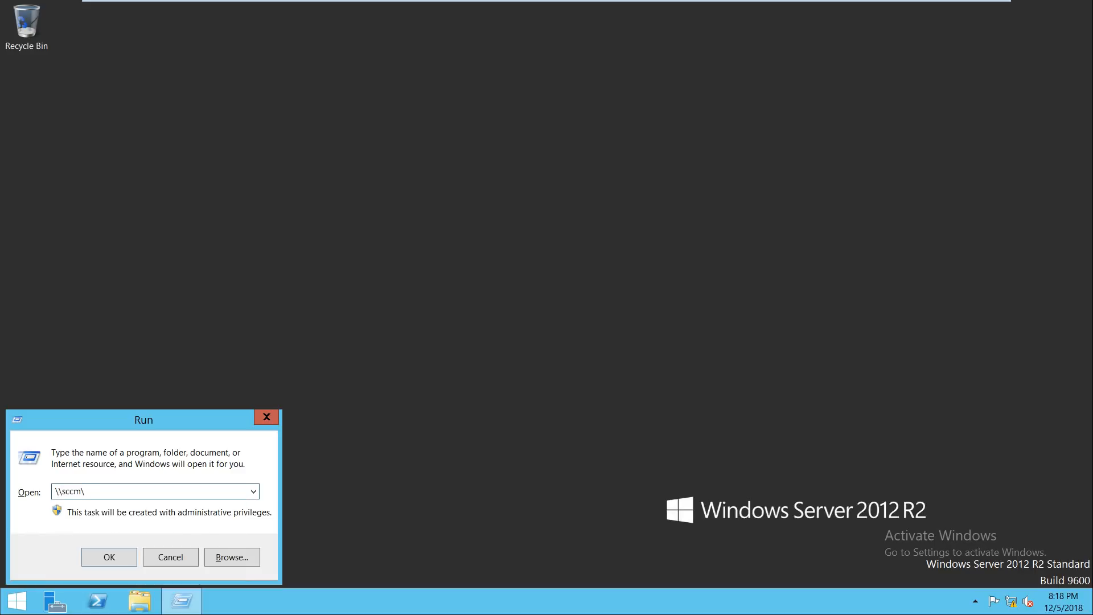
type("c$")
key("Return")
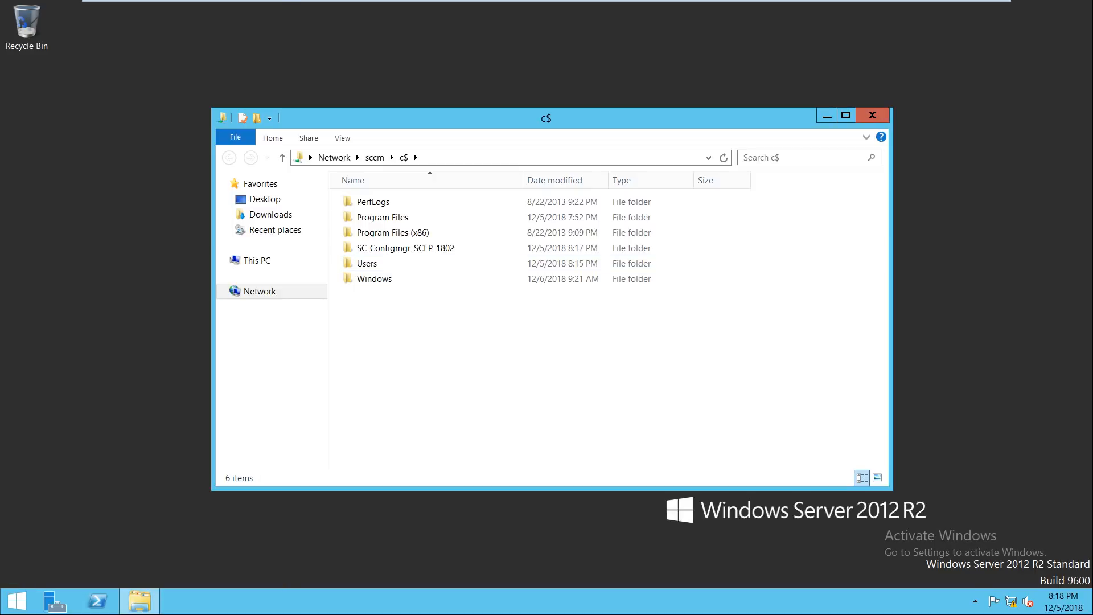
double_click(444, 118)
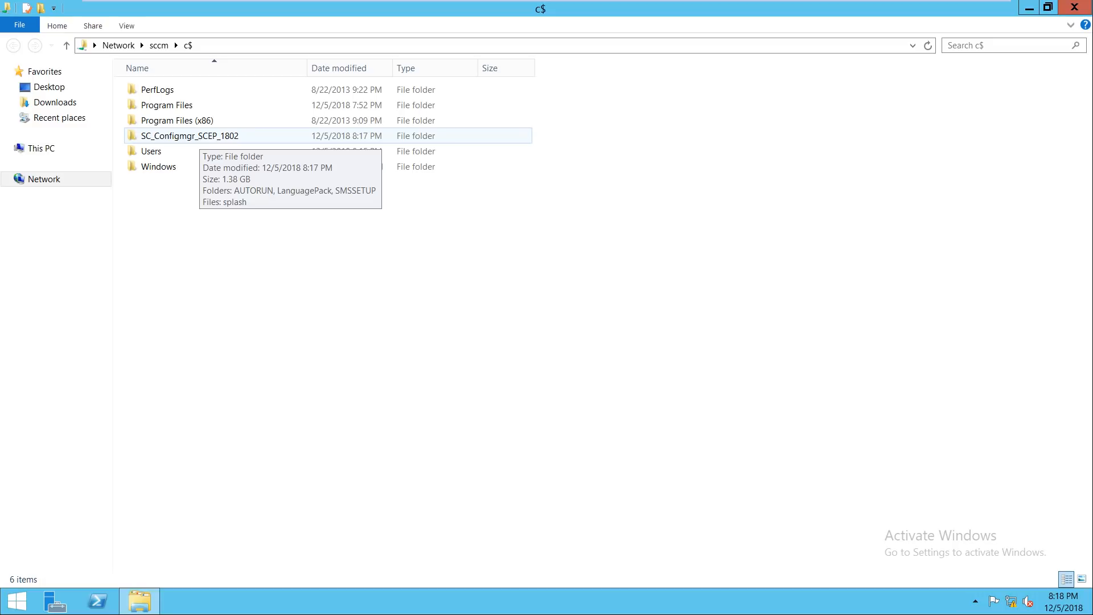
double_click(191, 137)
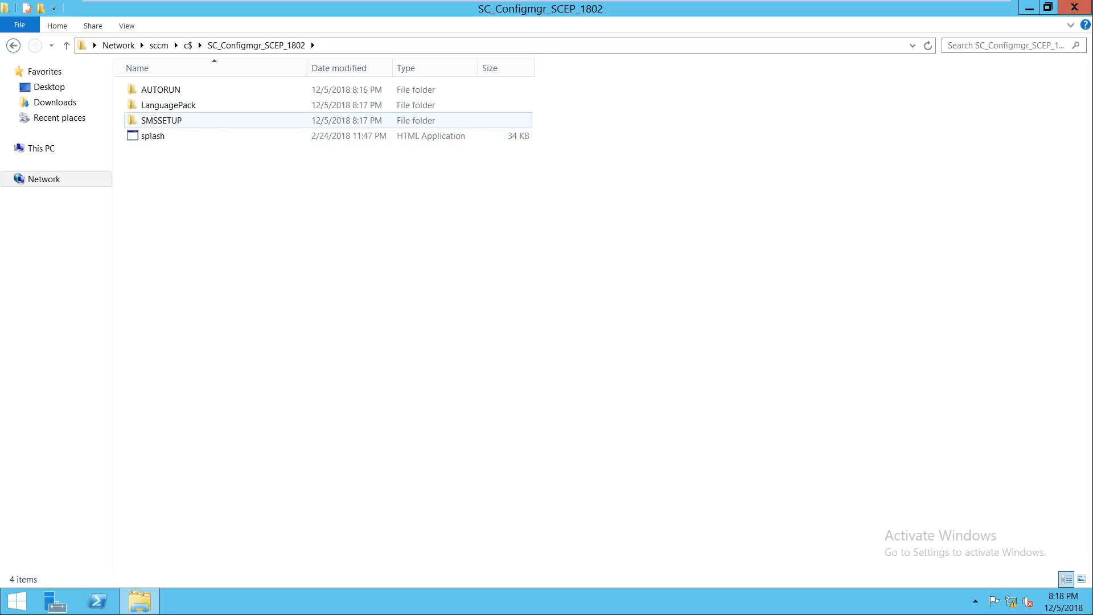
double_click(161, 121)
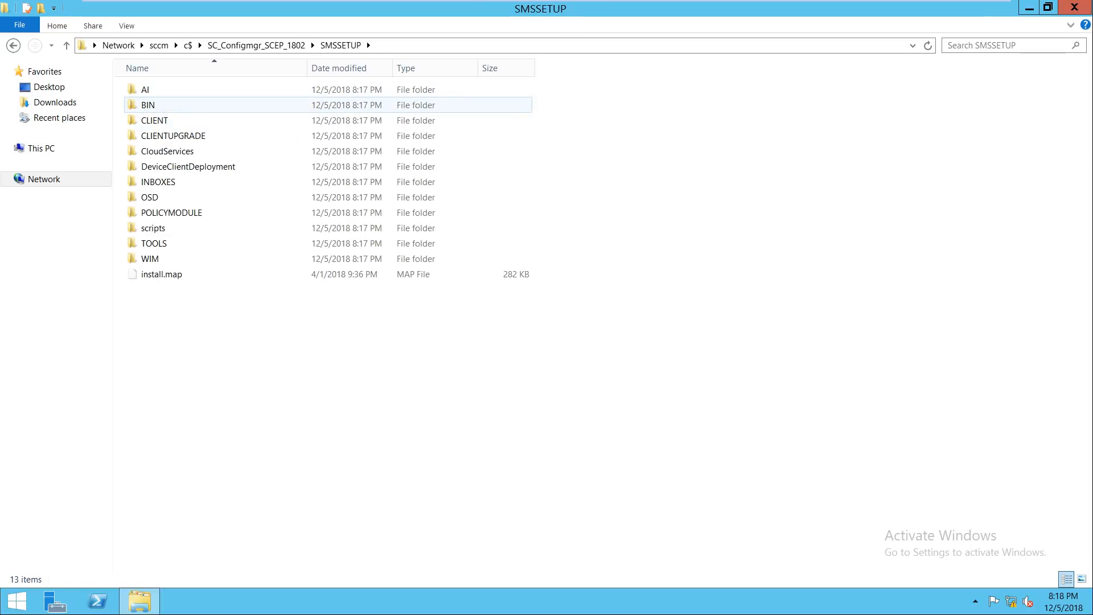
double_click(148, 105)
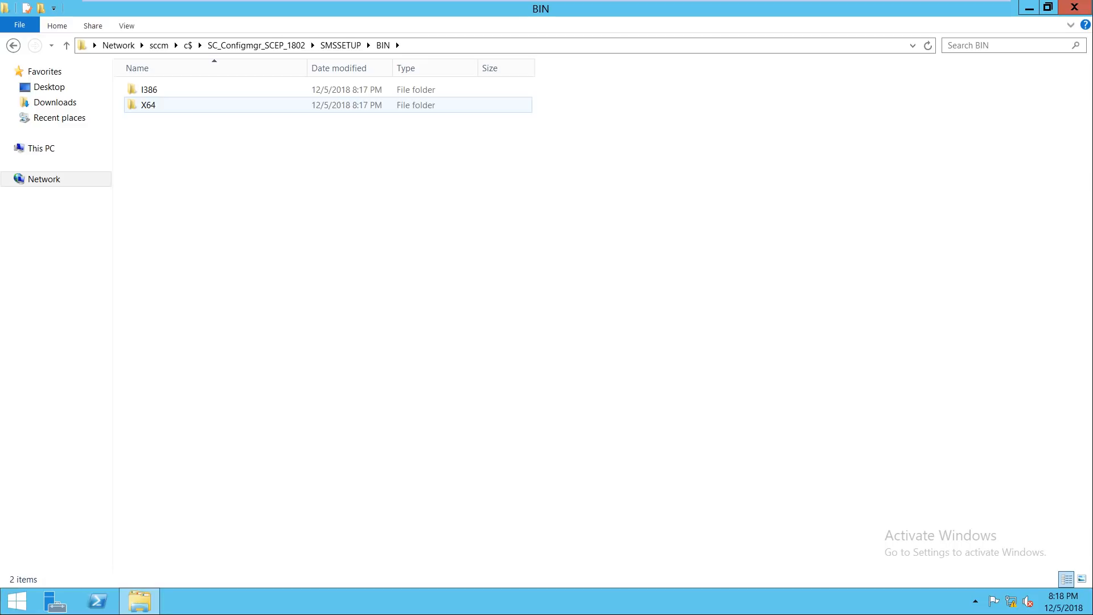
double_click(148, 104)
Step: Find extadsch in the X64 folder and run it, accepting the security warning
left_click(160, 120)
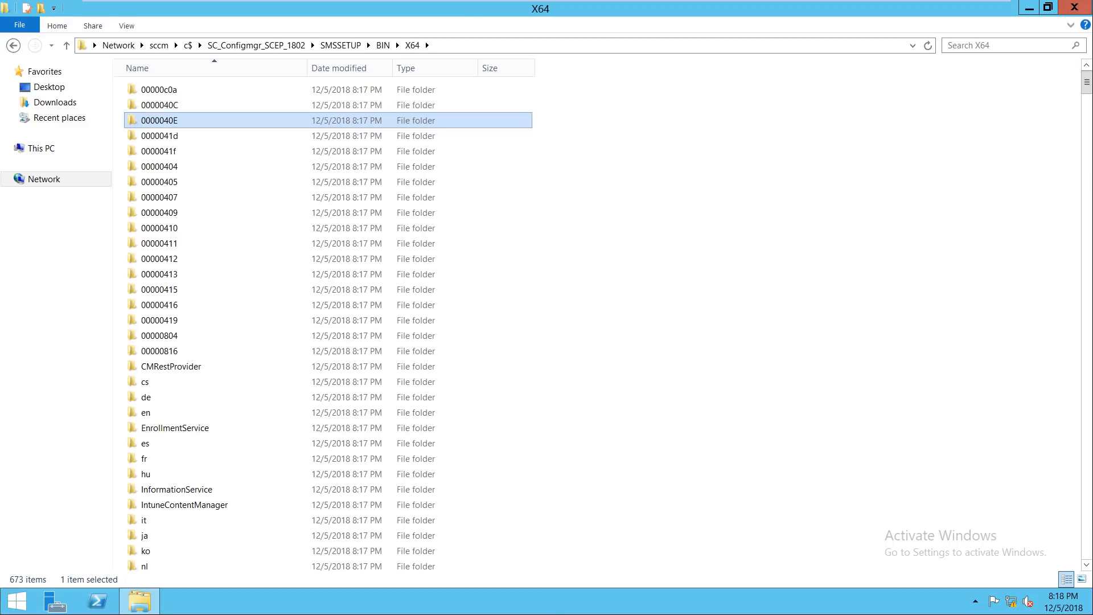
type("ext")
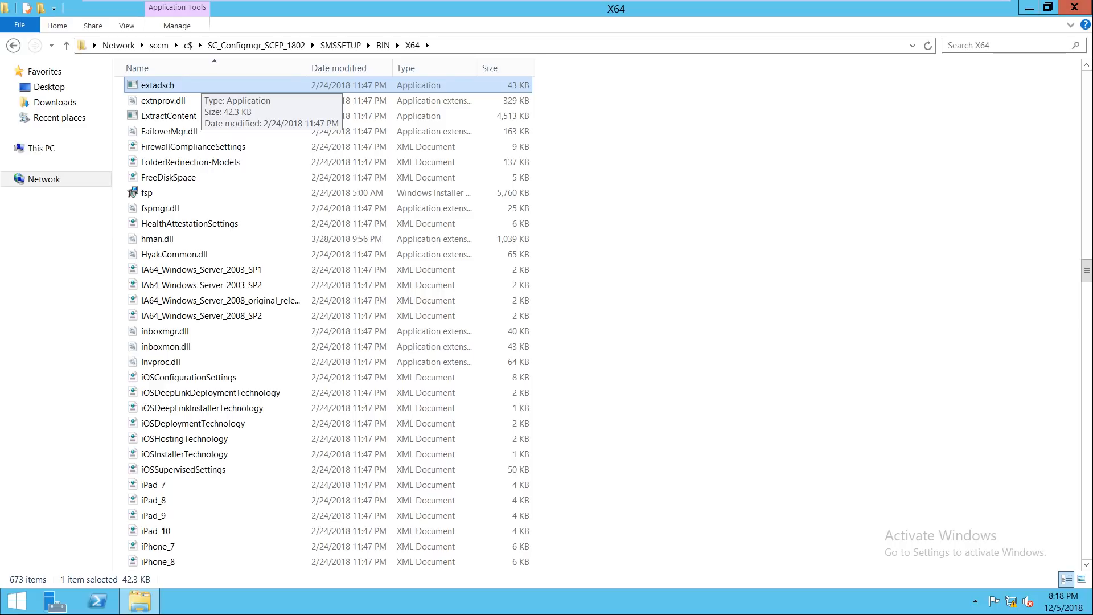
right_click(204, 83)
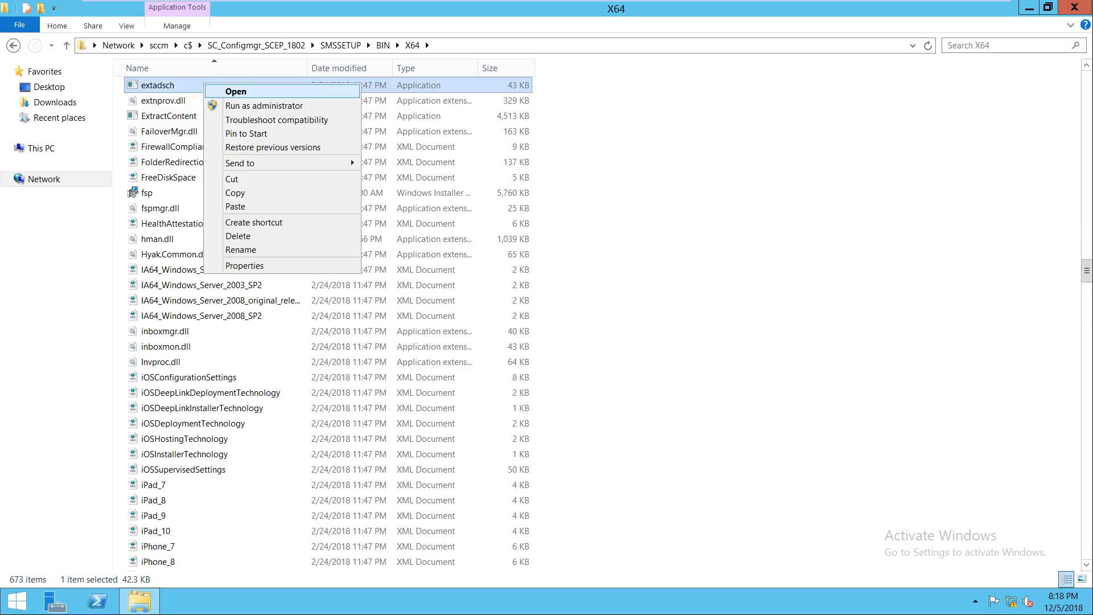
key("Return")
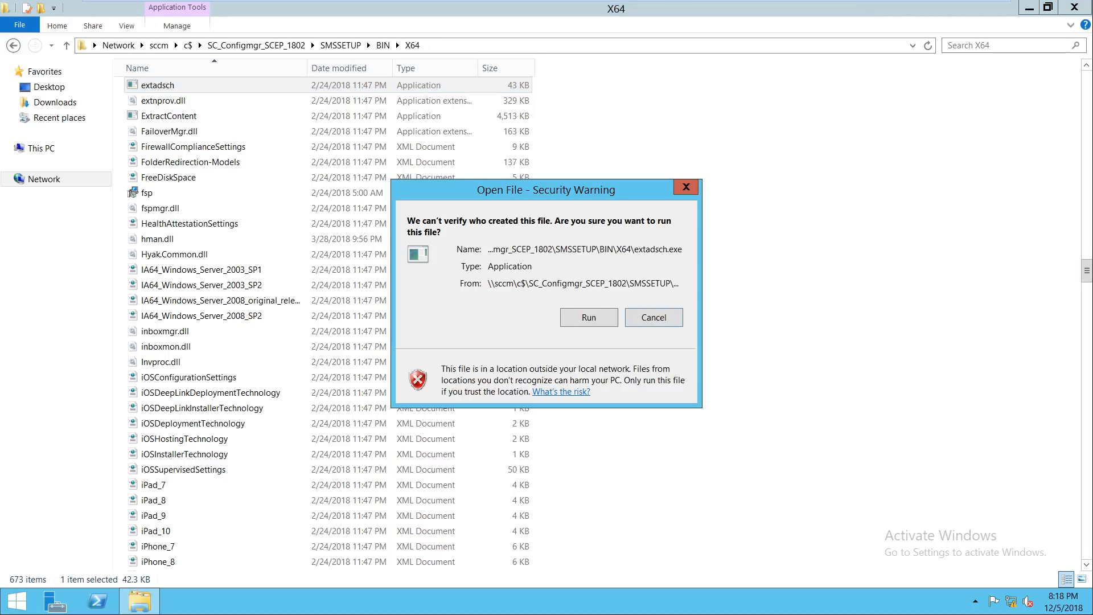
key("alt+r")
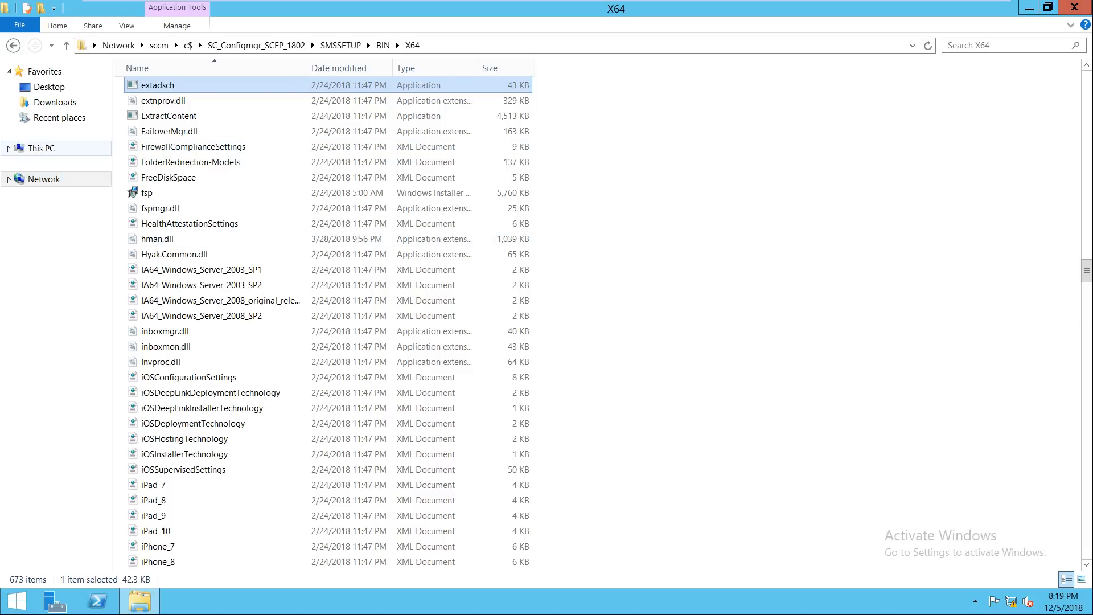
Step: Open the ExtADSch log from the AD server's C: drive, maximized
left_click(41, 148)
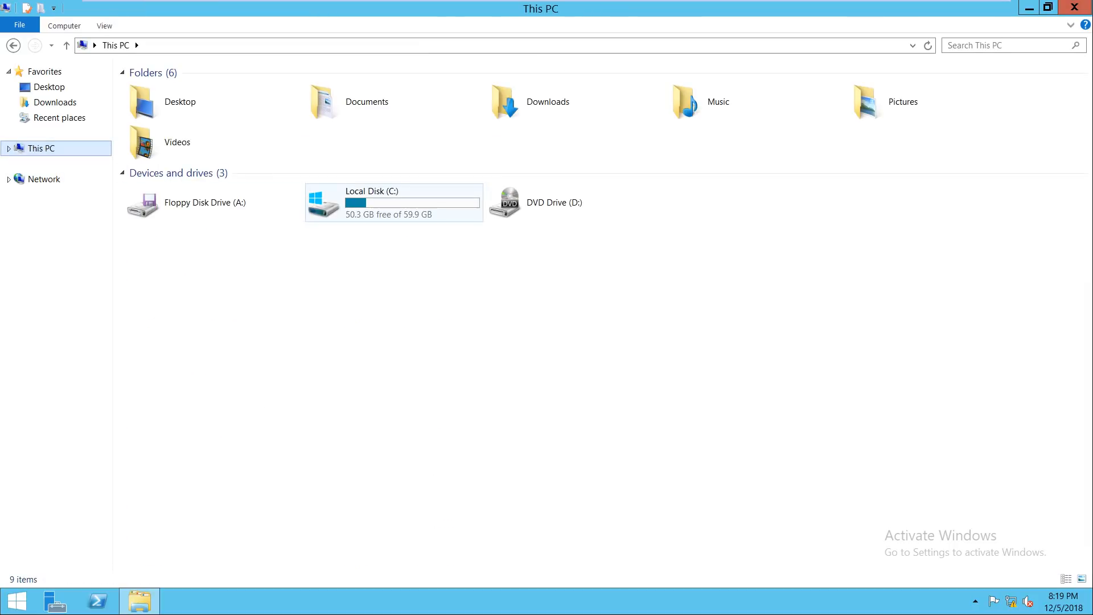
left_click(393, 202)
key("Return")
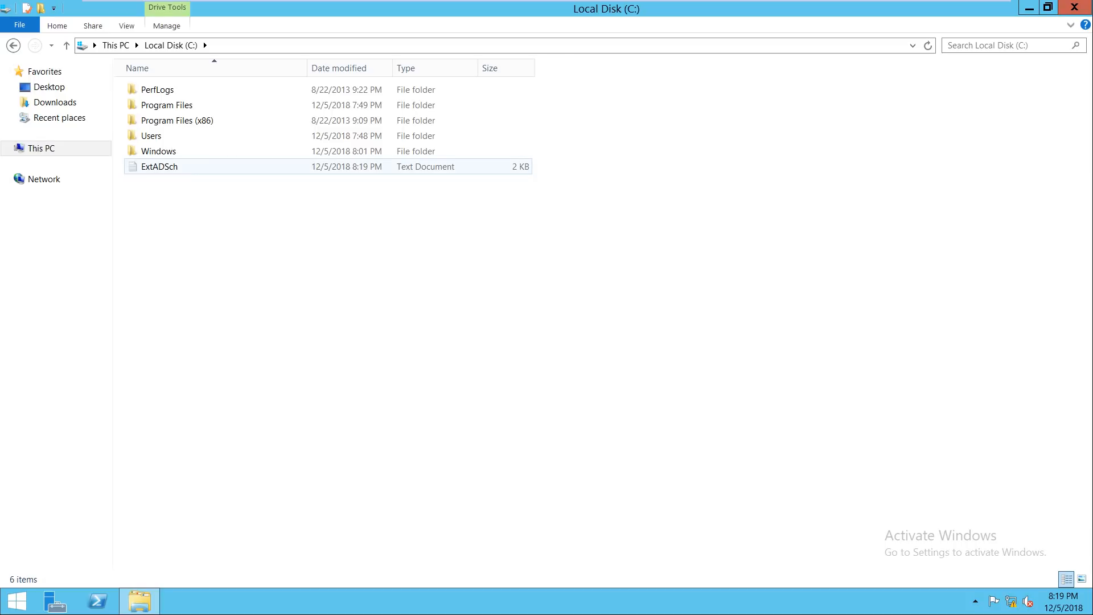
double_click(159, 166)
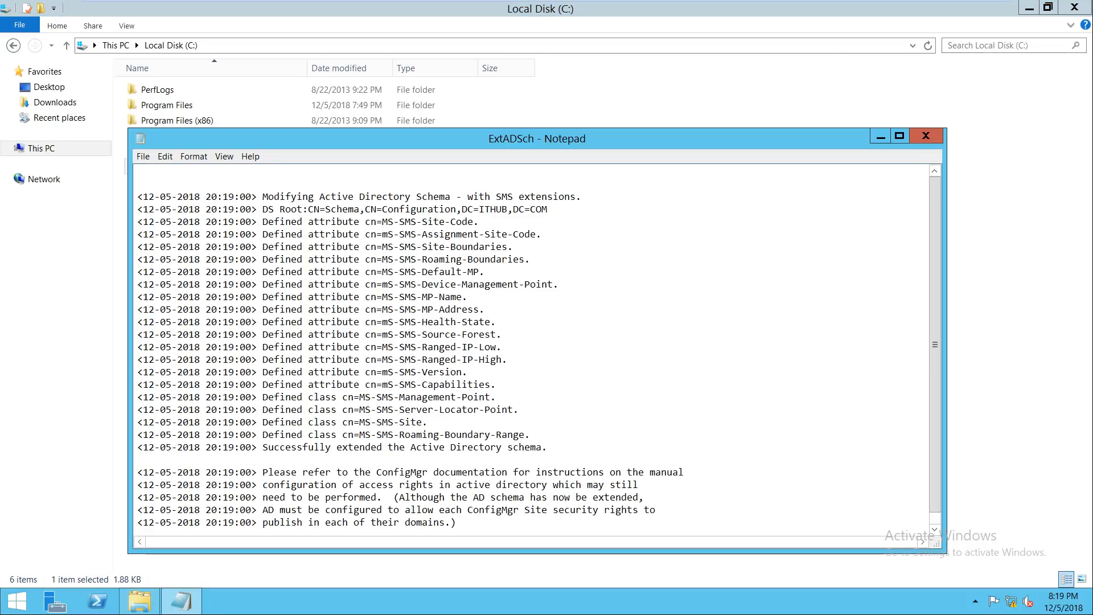
key("super+Up")
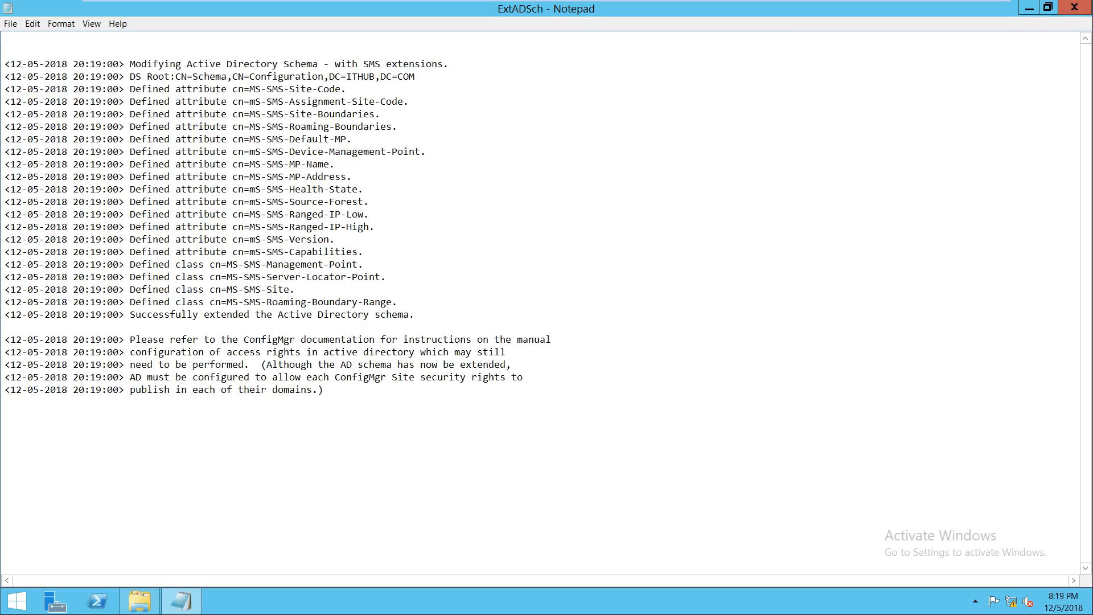
Step: Confirm the 'Successfully extended the Active Directory schema' line, then close the log and Explorer
left_click_drag(415, 314, 135, 314)
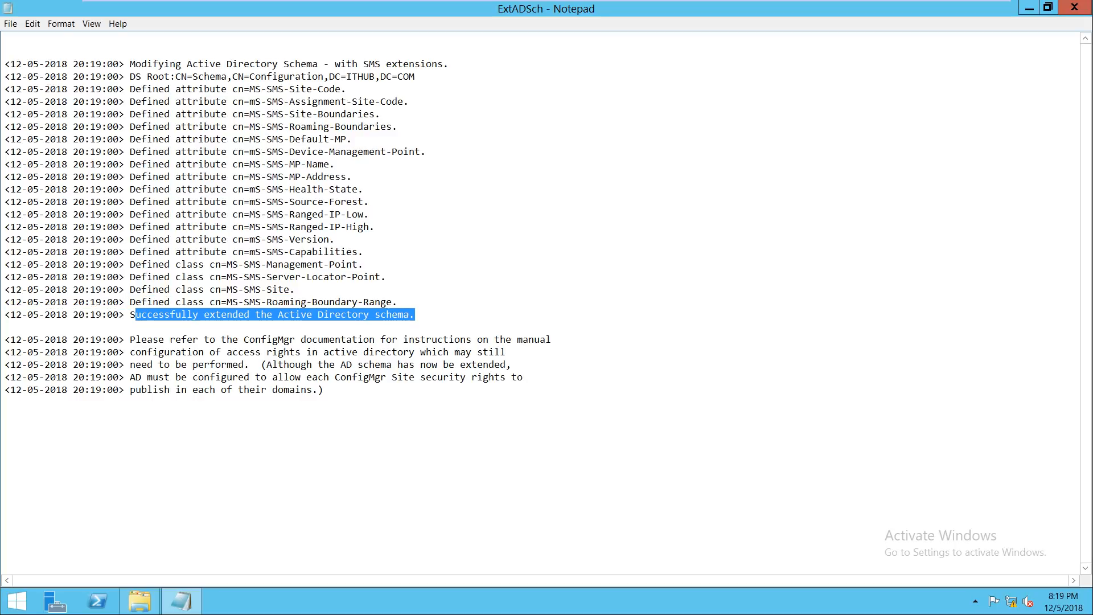
left_click(369, 315)
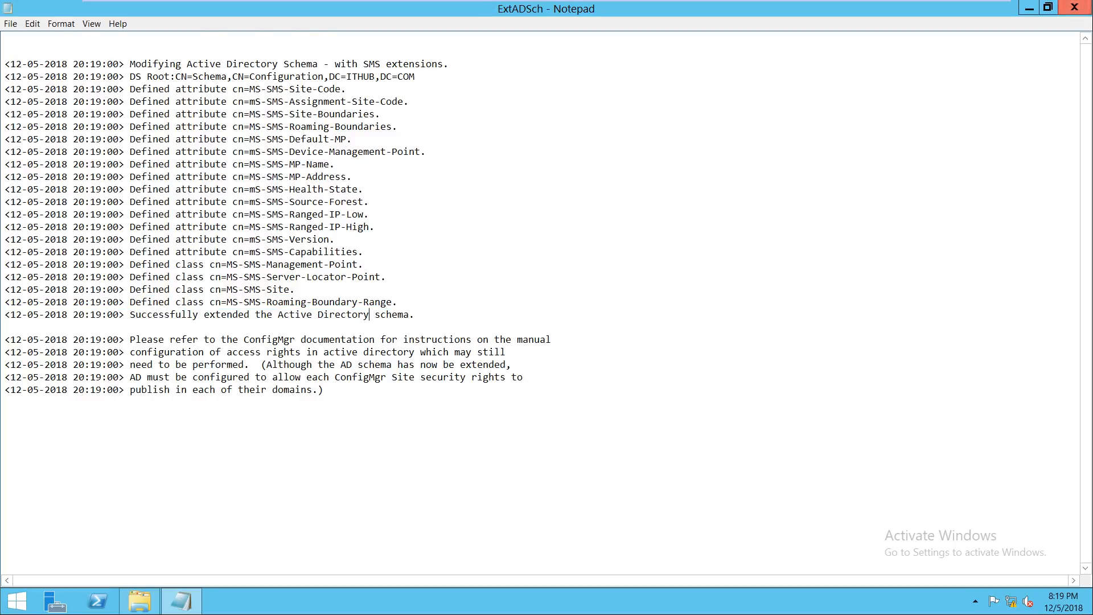
left_click(1074, 7)
left_click(1074, 6)
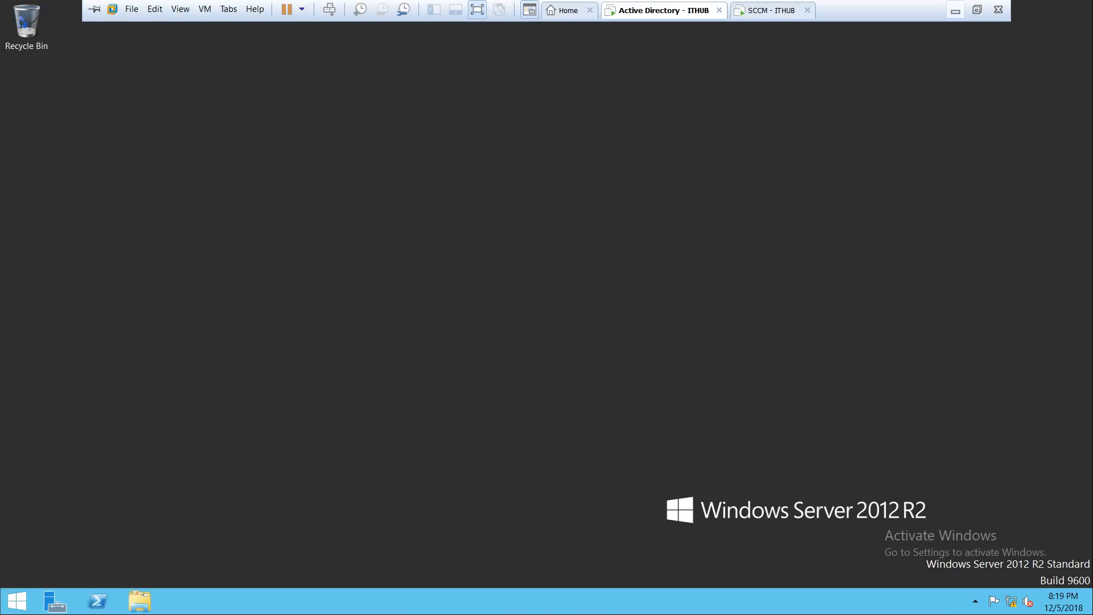
left_click(955, 11)
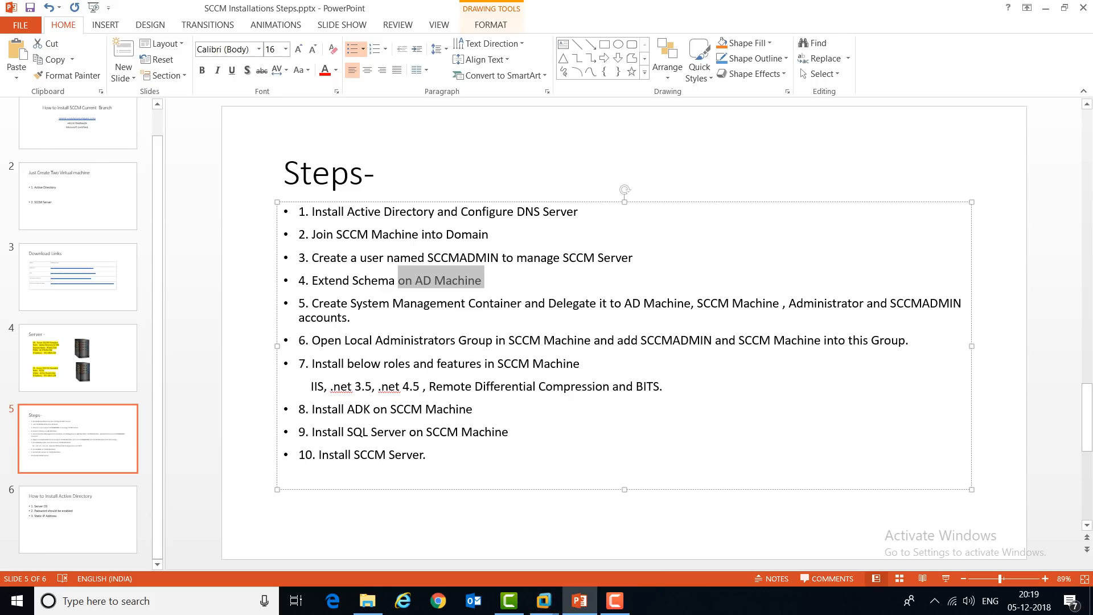
Step: Review step 5, Create System Management Container, on the slide and return to the Active Directory VM
left_click_drag(311, 304, 890, 303)
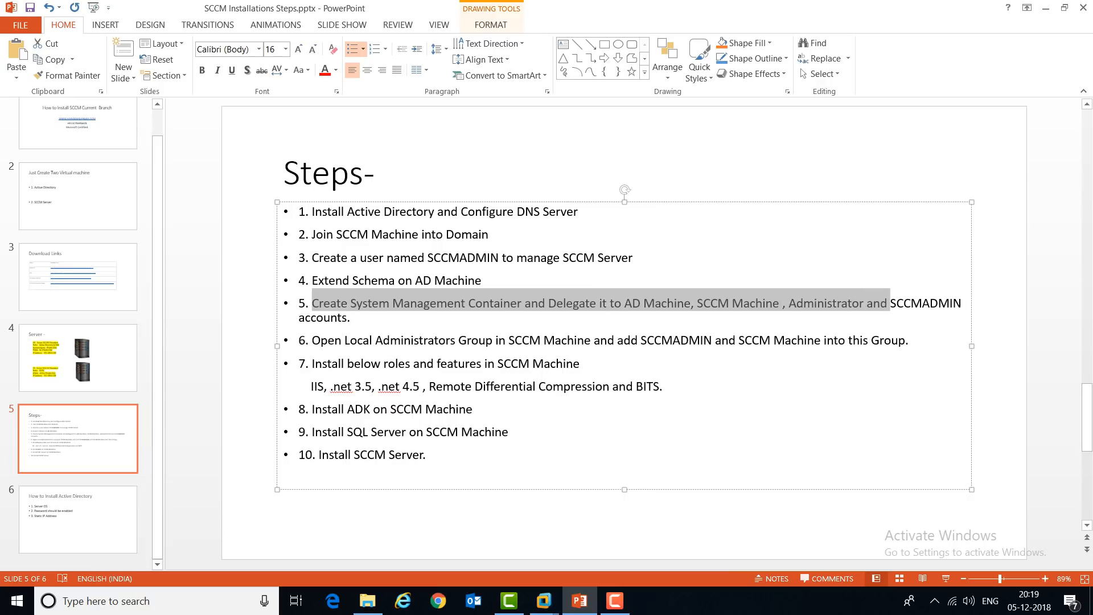
left_click(350, 318)
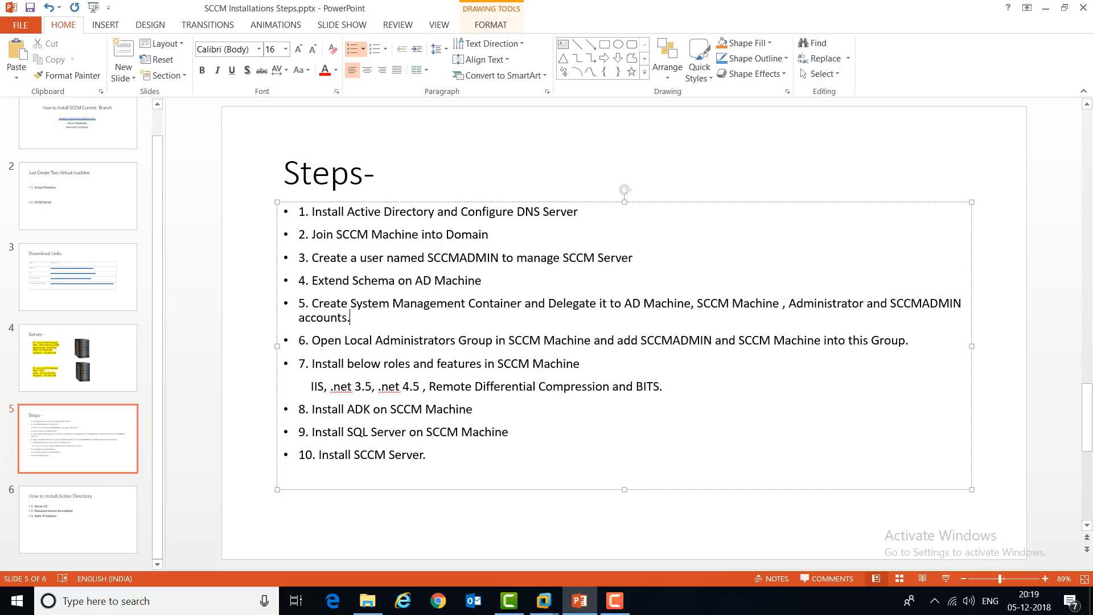
left_click(544, 600)
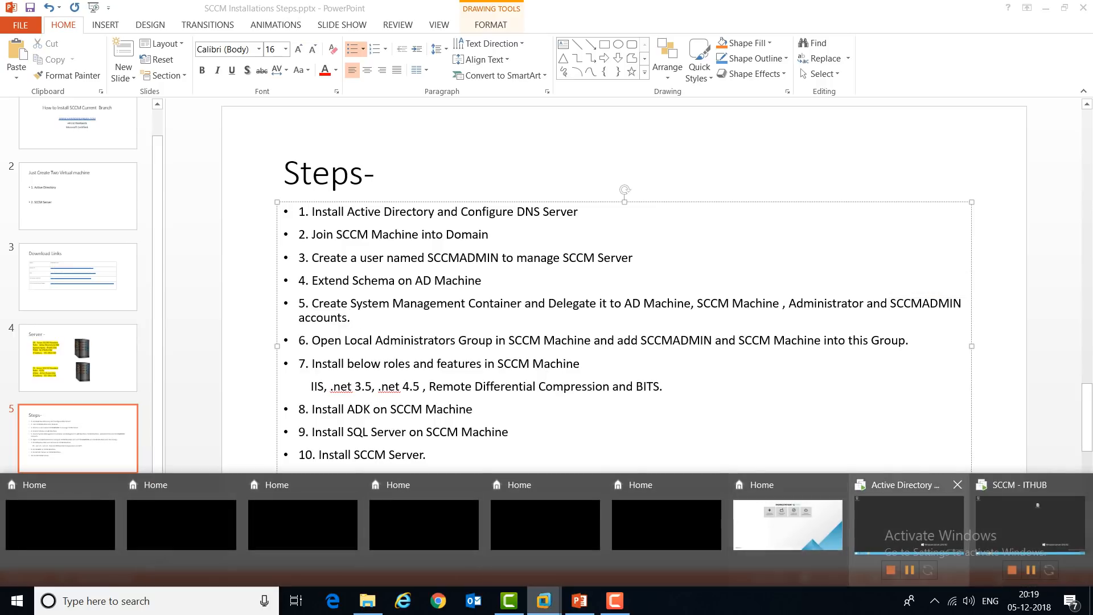
left_click(909, 526)
Step: Refresh the AD server's desktop and open Administrative Tools from Start
right_click(311, 334)
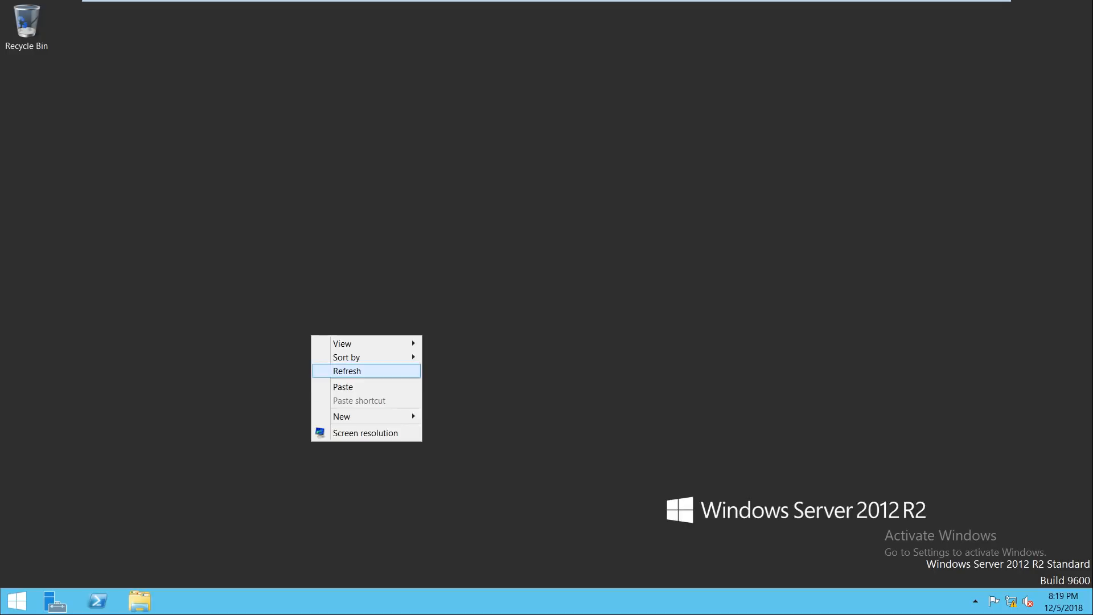
left_click(336, 370)
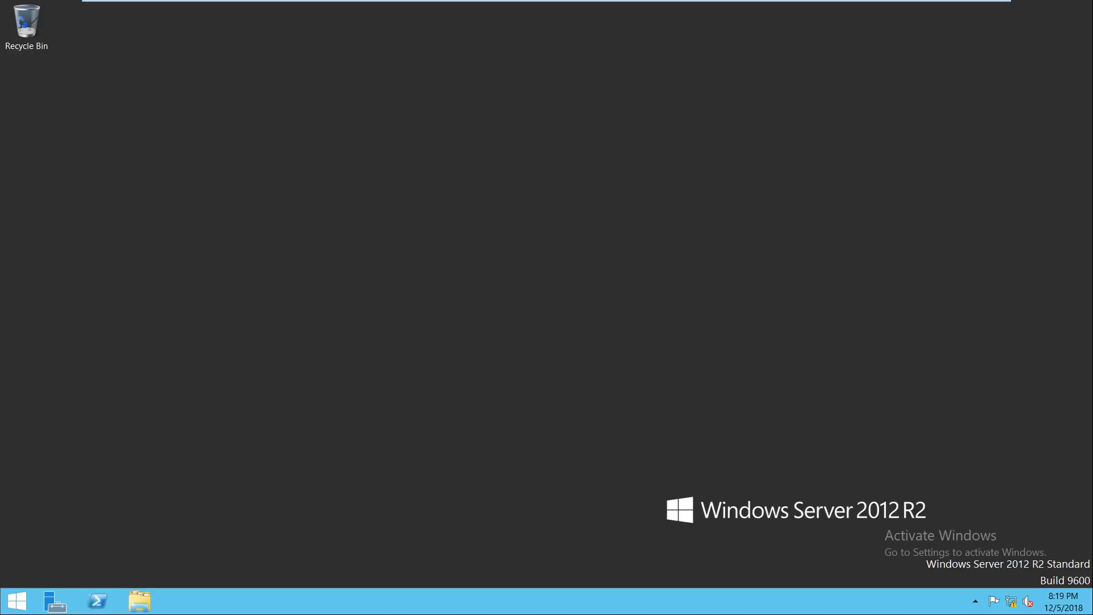
left_click(18, 601)
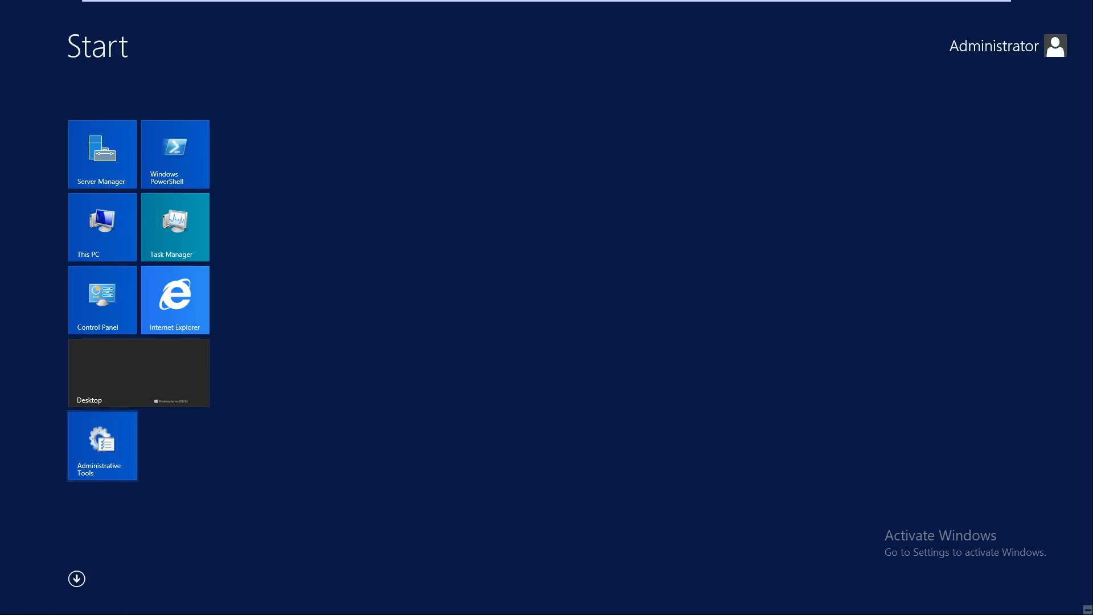
left_click(102, 446)
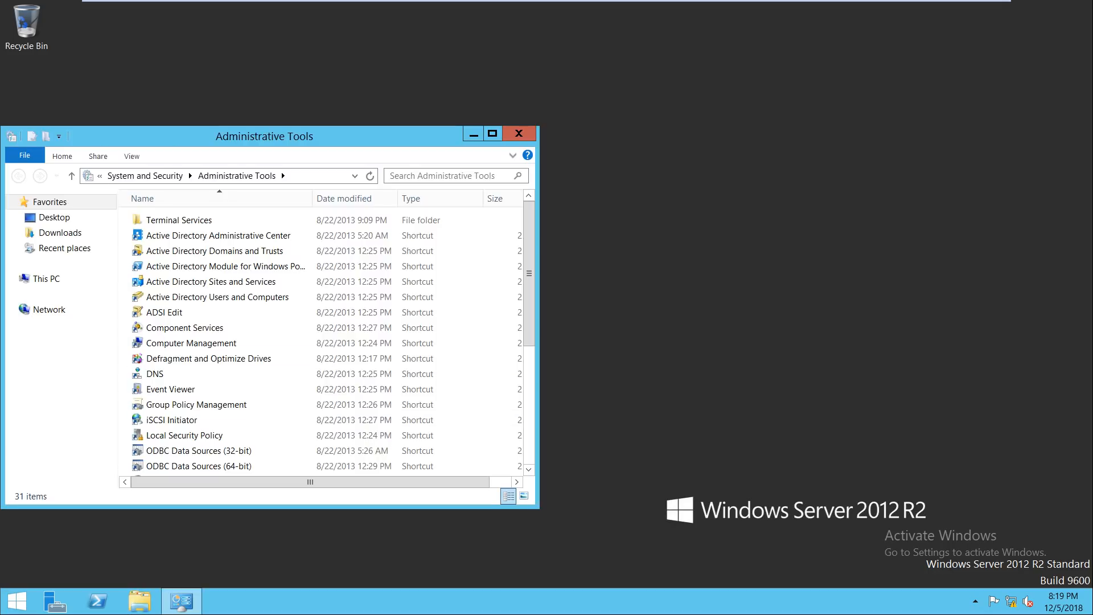
Step: Launch ADSI Edit and connect to the Default naming context
double_click(265, 136)
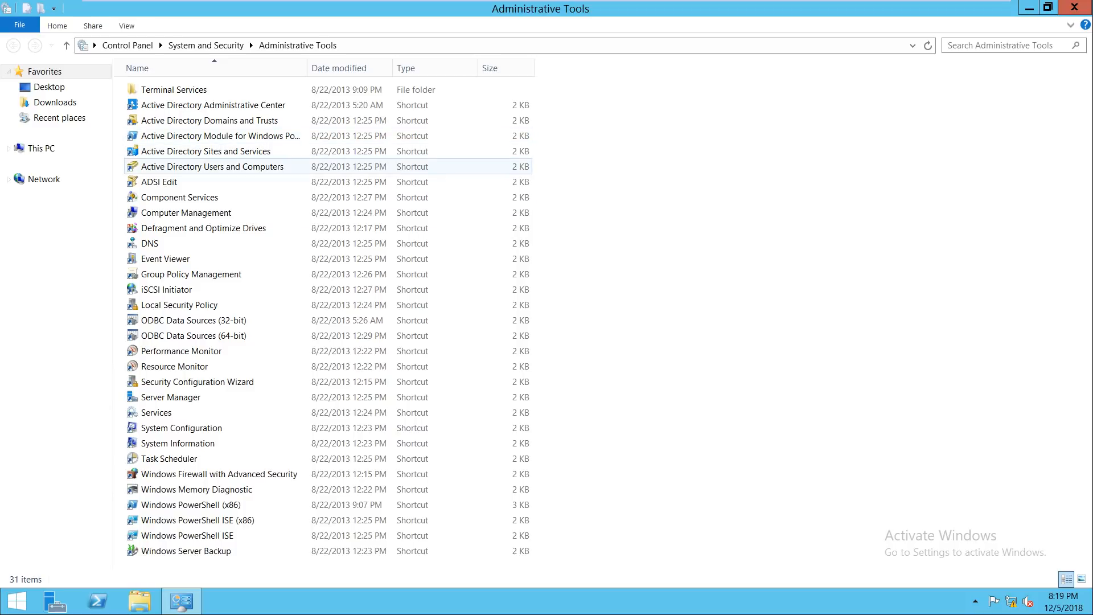
double_click(162, 179)
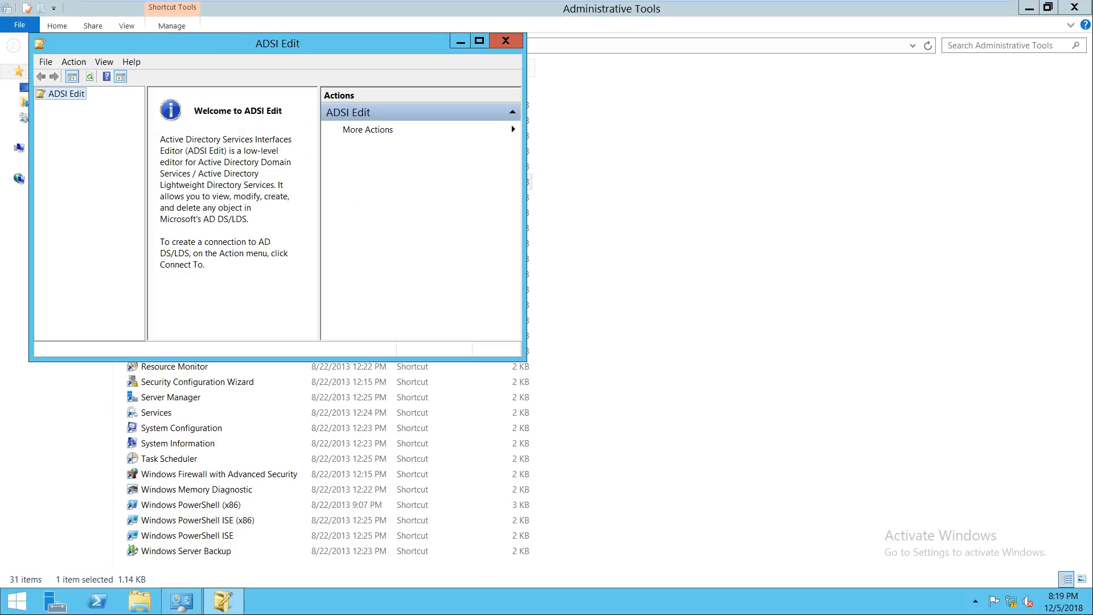
double_click(199, 43)
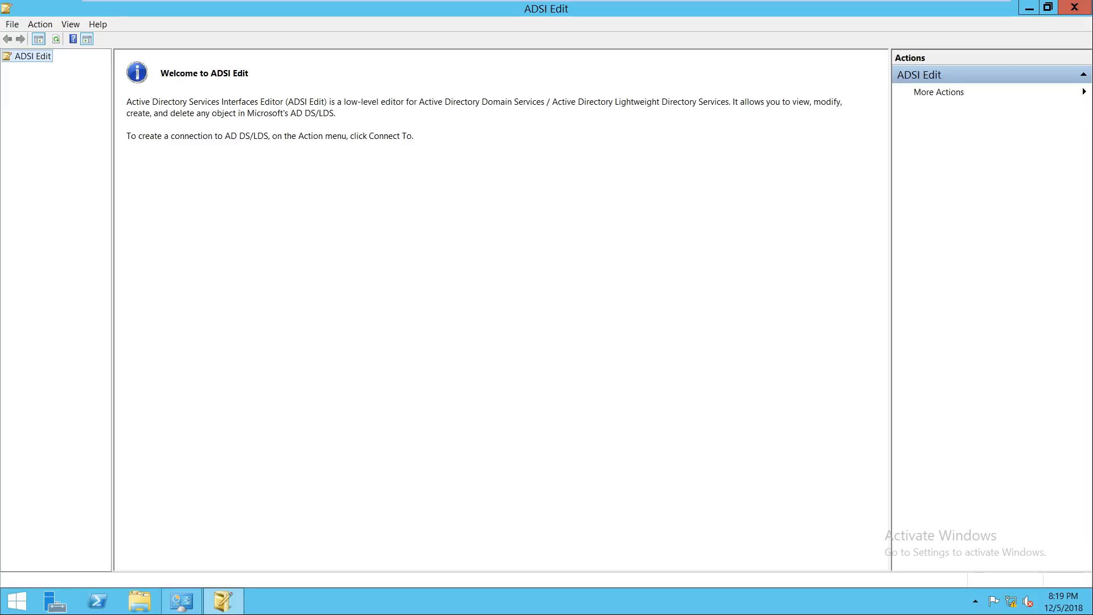
right_click(17, 58)
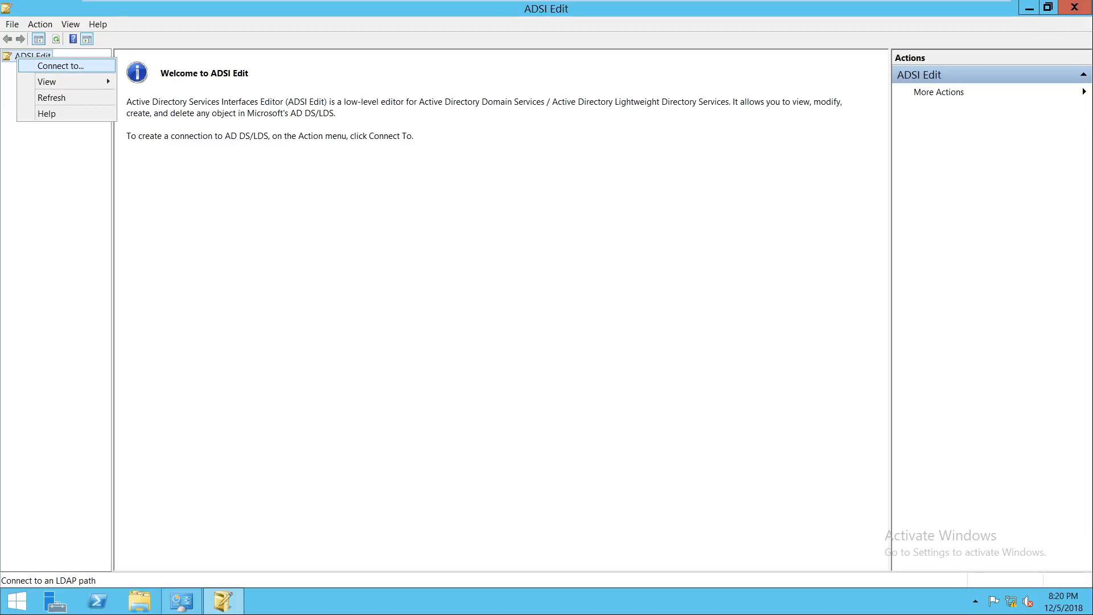
left_click(60, 66)
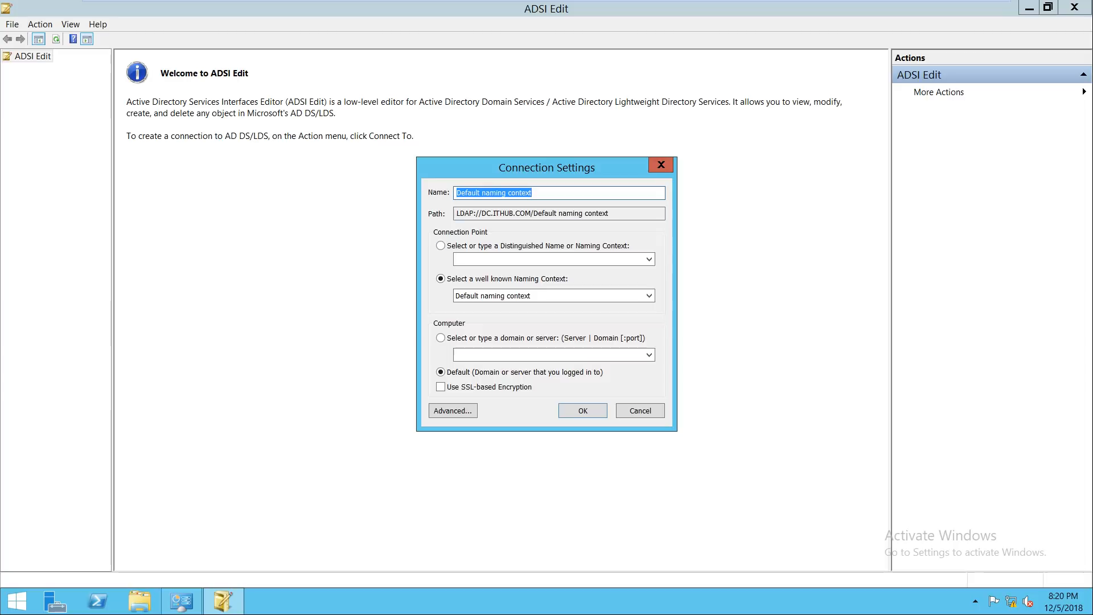
key("Return")
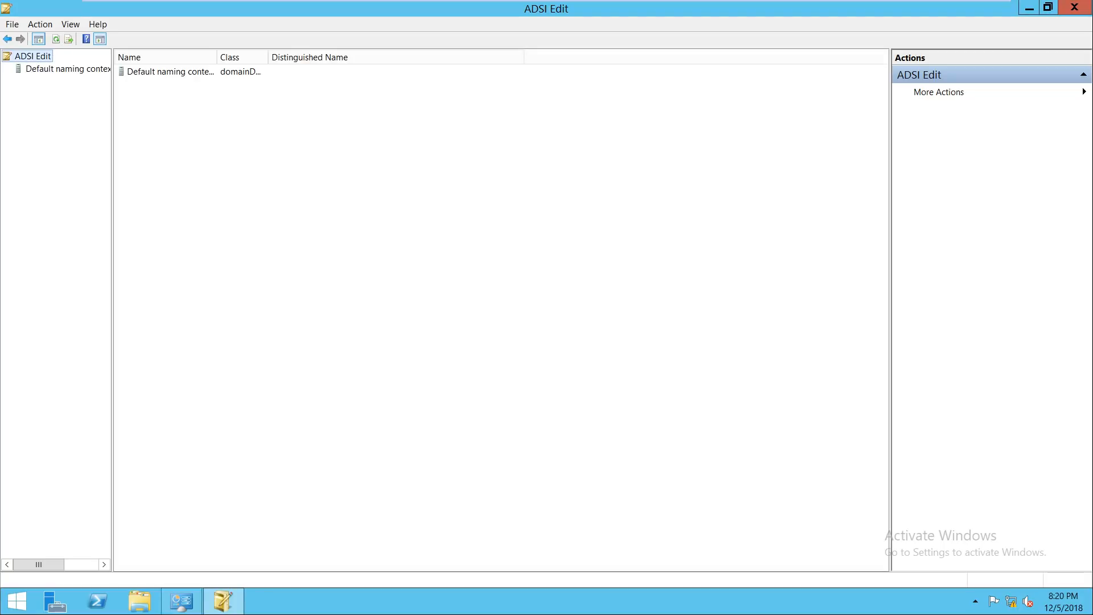
Step: Expand Default naming context and DC=ITHUB,DC=COM to show the CN=System container's contents
left_click_drag(112, 309, 247, 310)
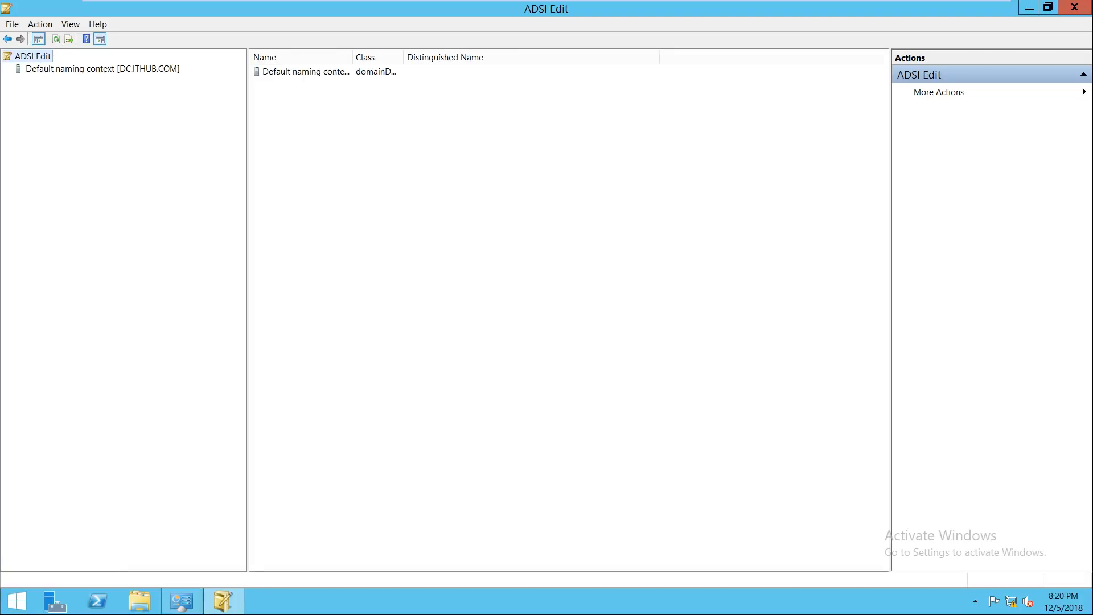
left_click(102, 69)
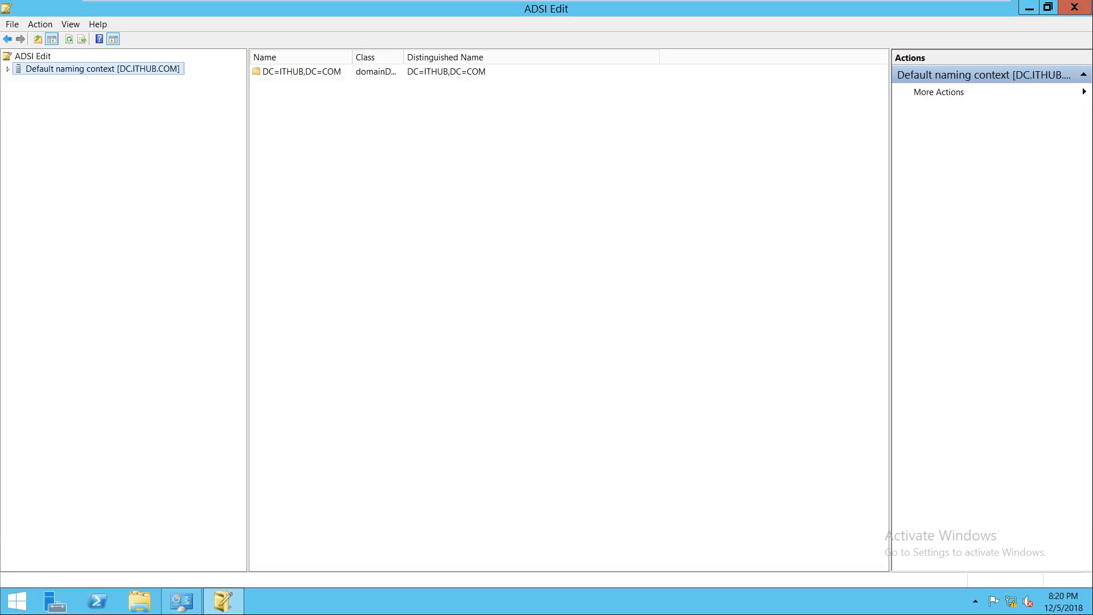
left_click(8, 69)
left_click(75, 82)
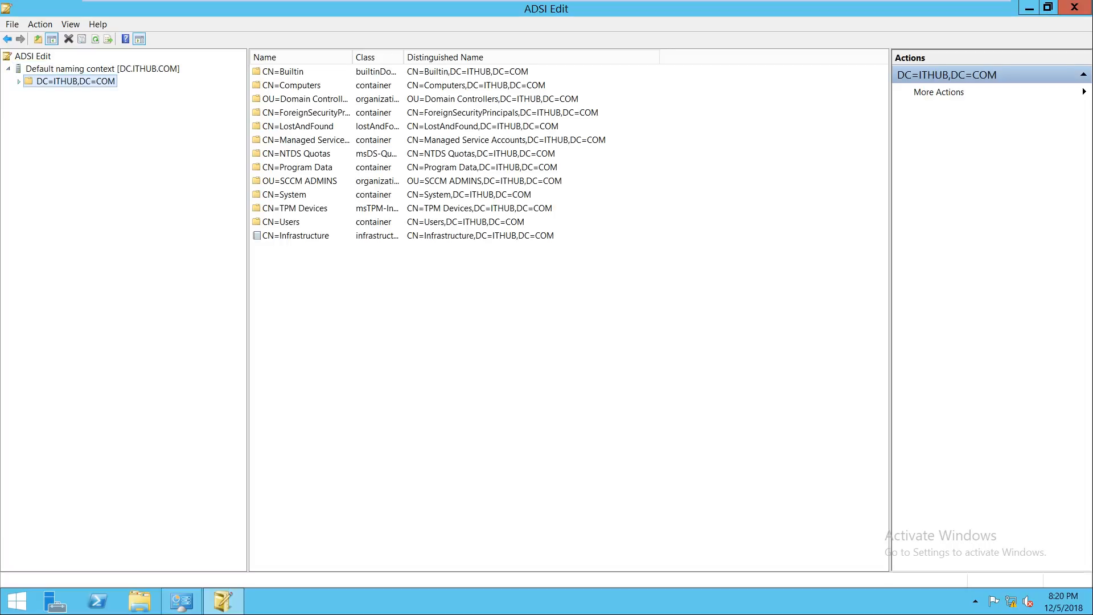
left_click(19, 82)
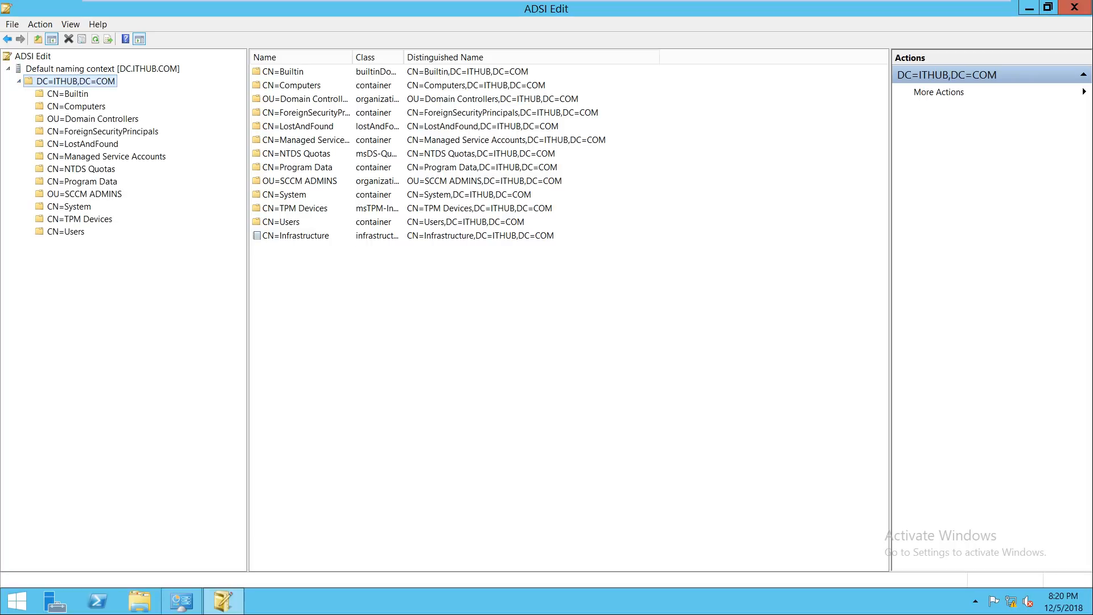
left_click(68, 207)
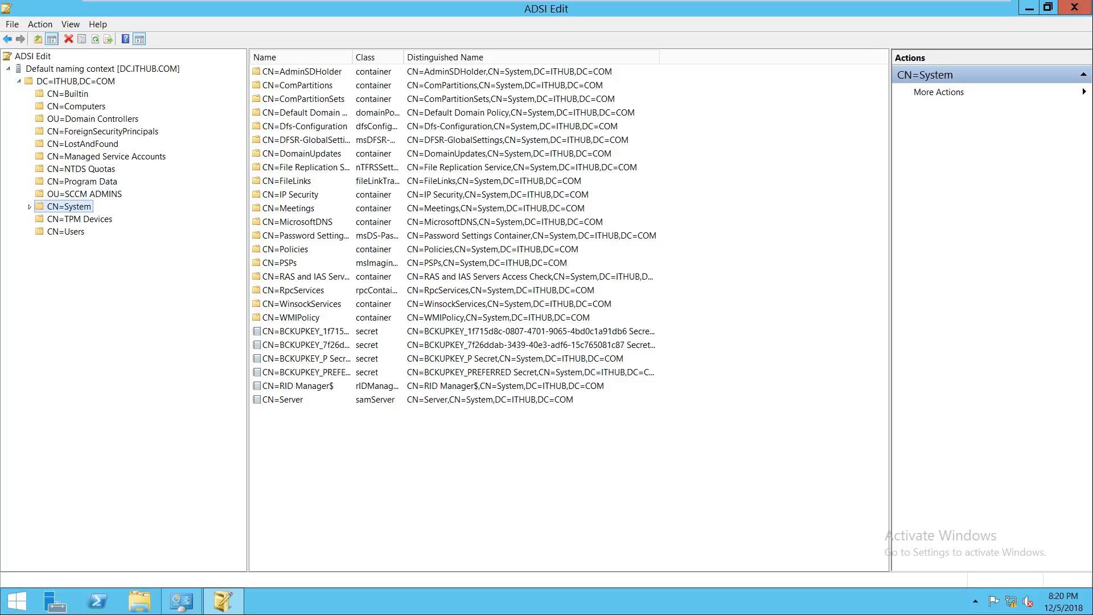
right_click(79, 207)
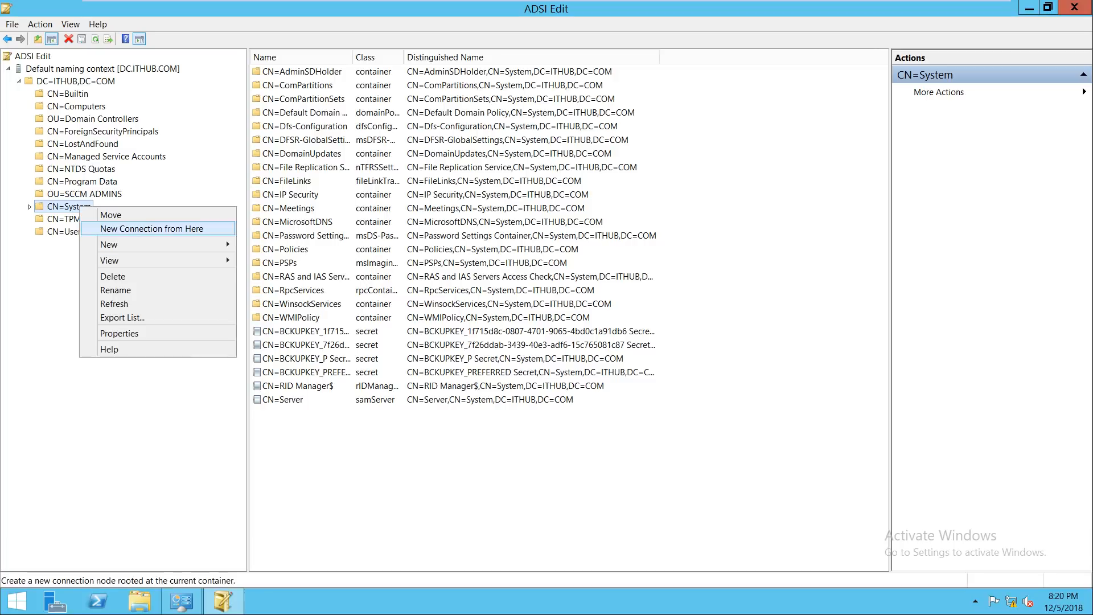
Step: Create a 'System Management' container object under CN=System, then close ADSI Edit and Administrative Tools
mouse_move(114, 244)
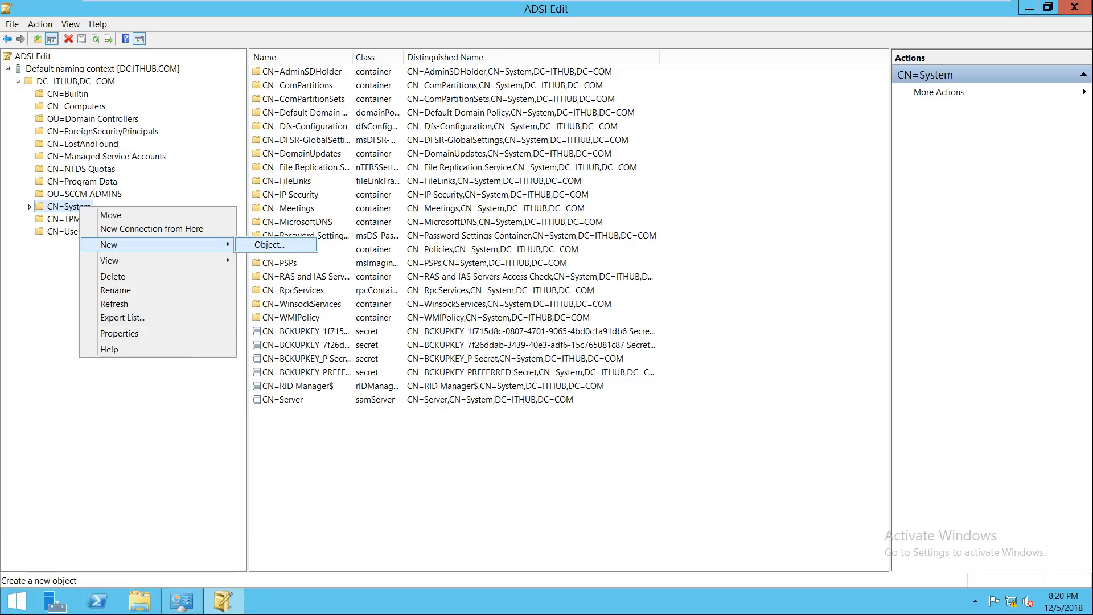
left_click(269, 244)
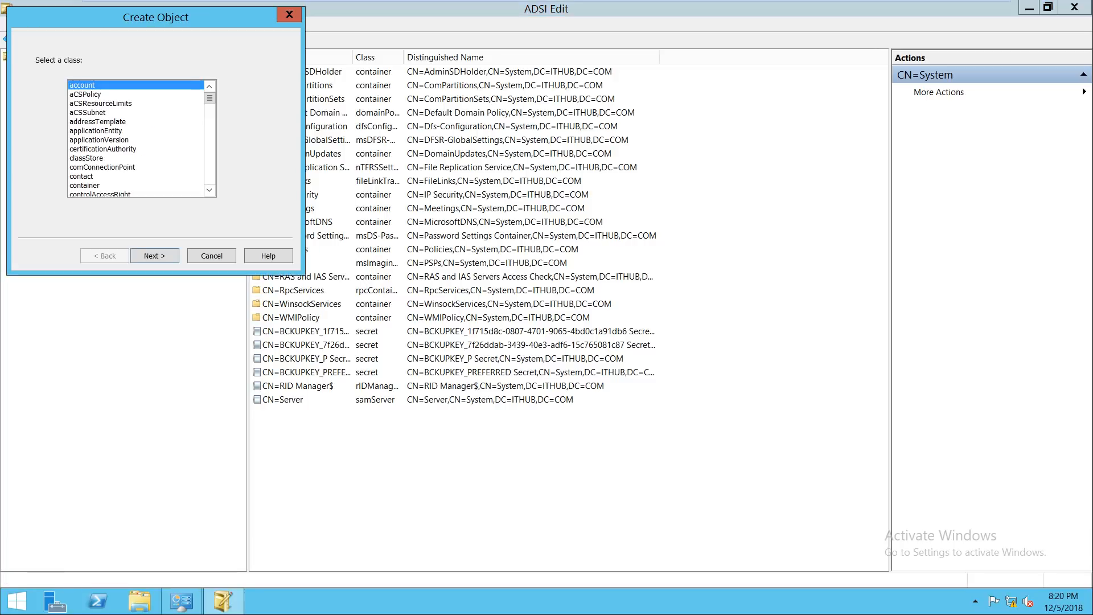
left_click_drag(132, 16, 388, 38)
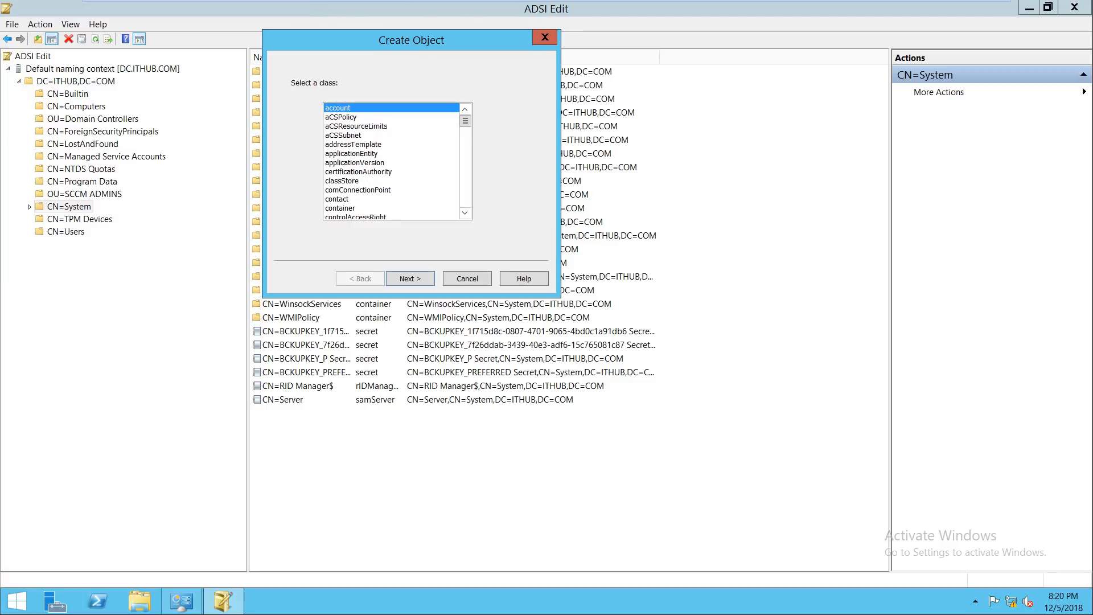
left_click(341, 208)
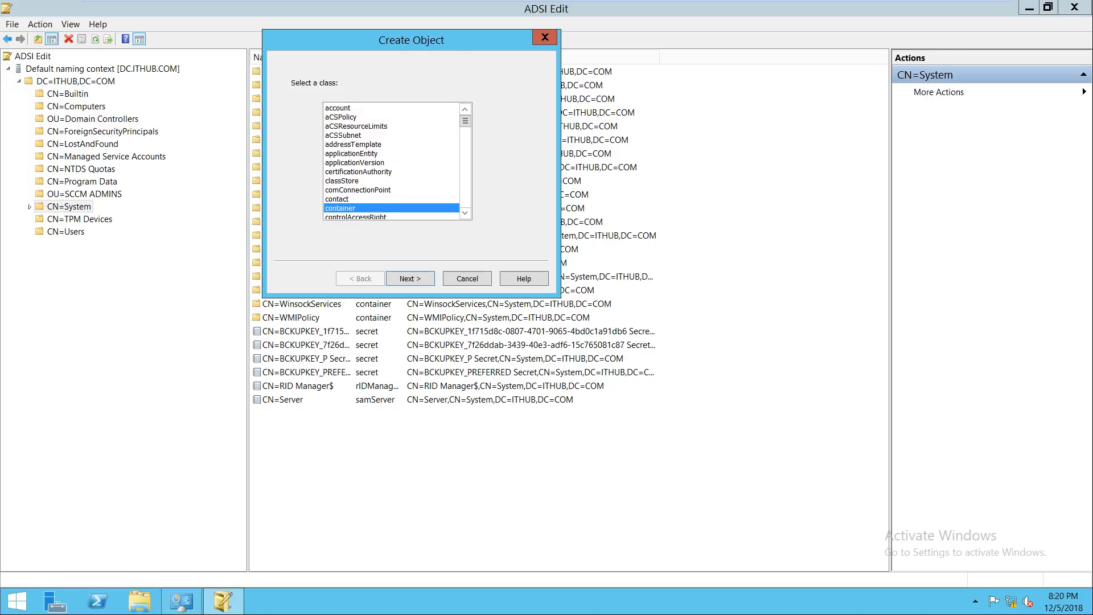
key("Return")
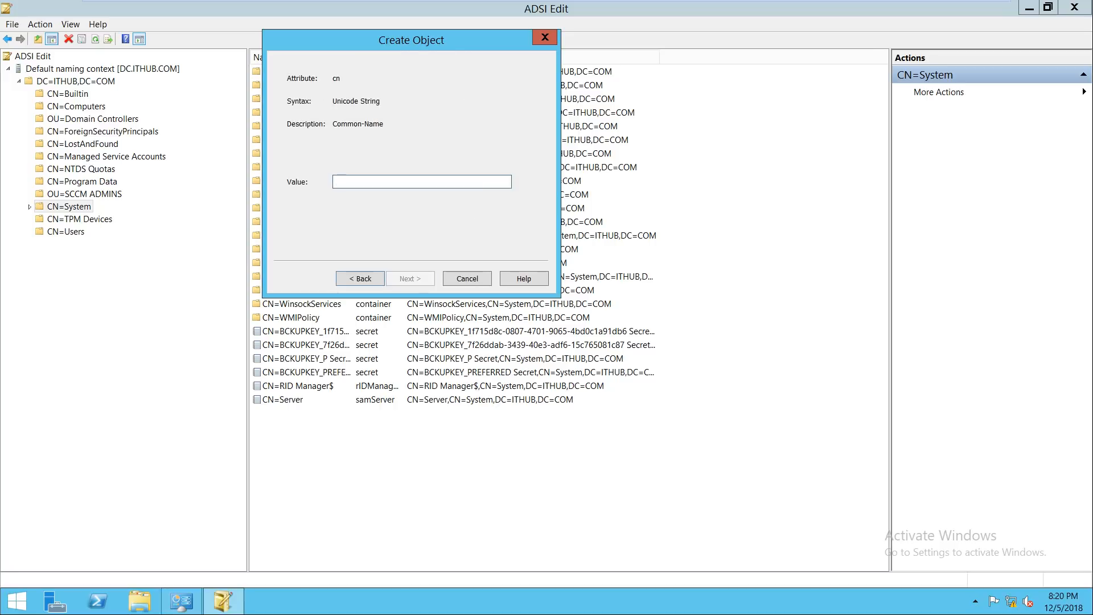
type("System")
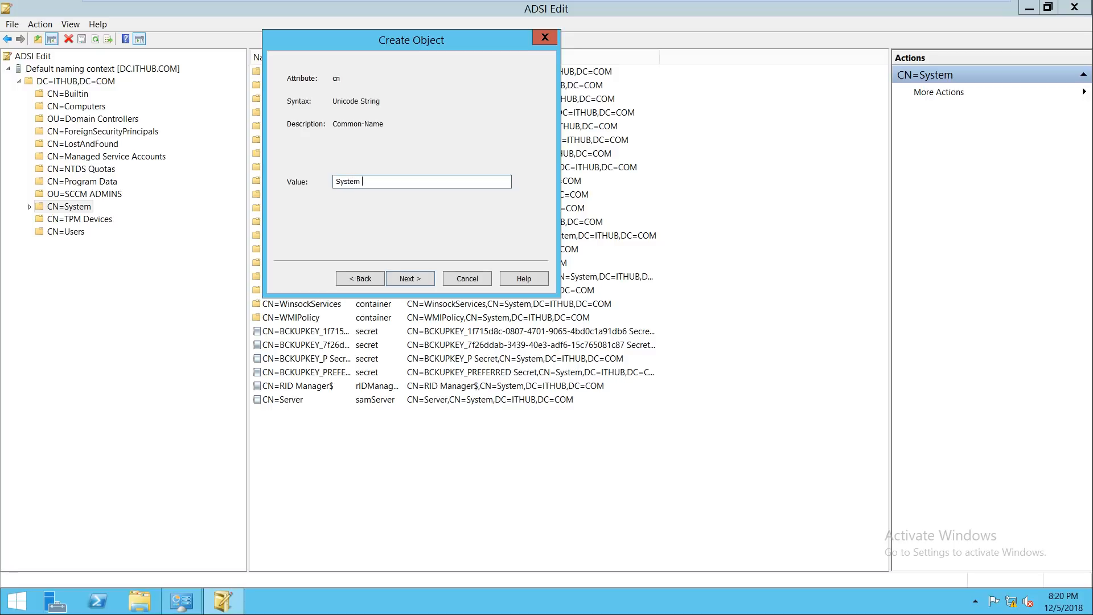
type(" Management")
key("Return")
key("Return")
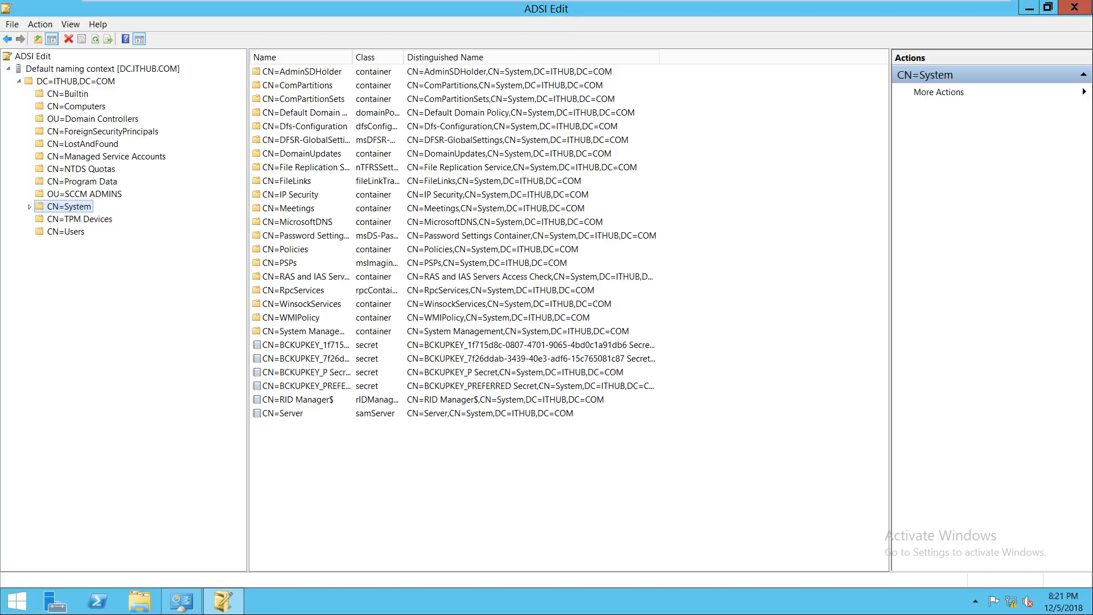
left_click(1074, 7)
left_click(1075, 7)
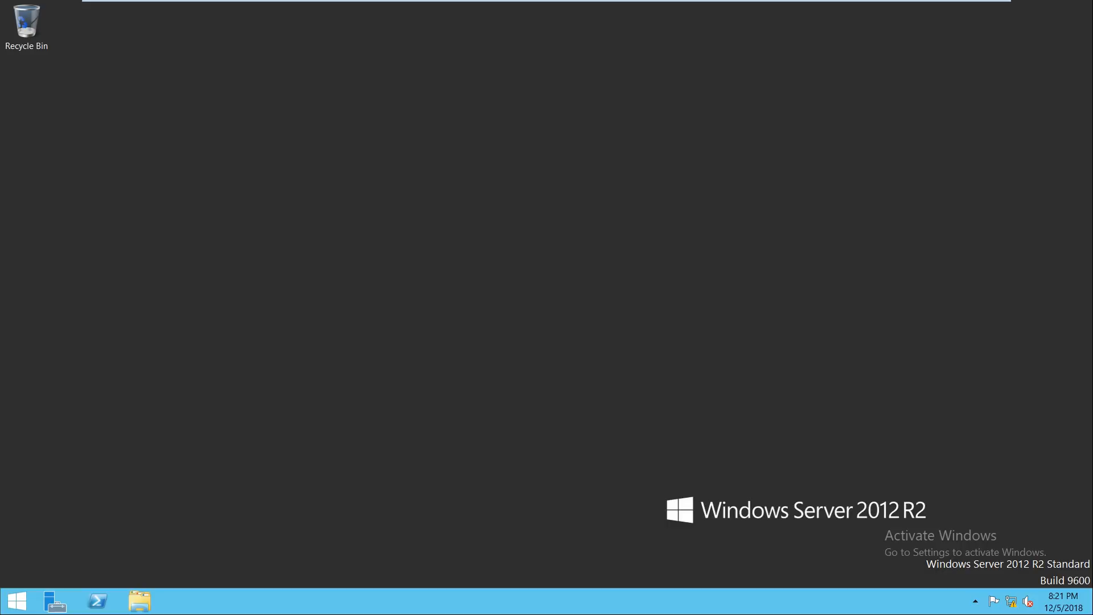
Step: Launch Active Directory Users and Computers and expand the ITHUB.COM domain
mouse_move(763, 0)
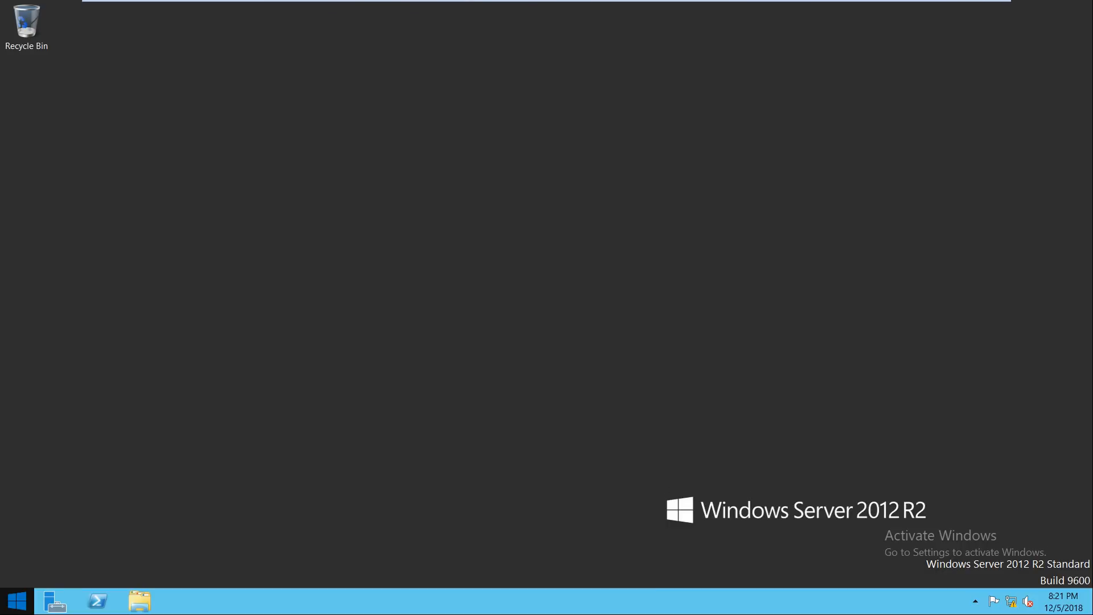
left_click(16, 601)
left_click(108, 445)
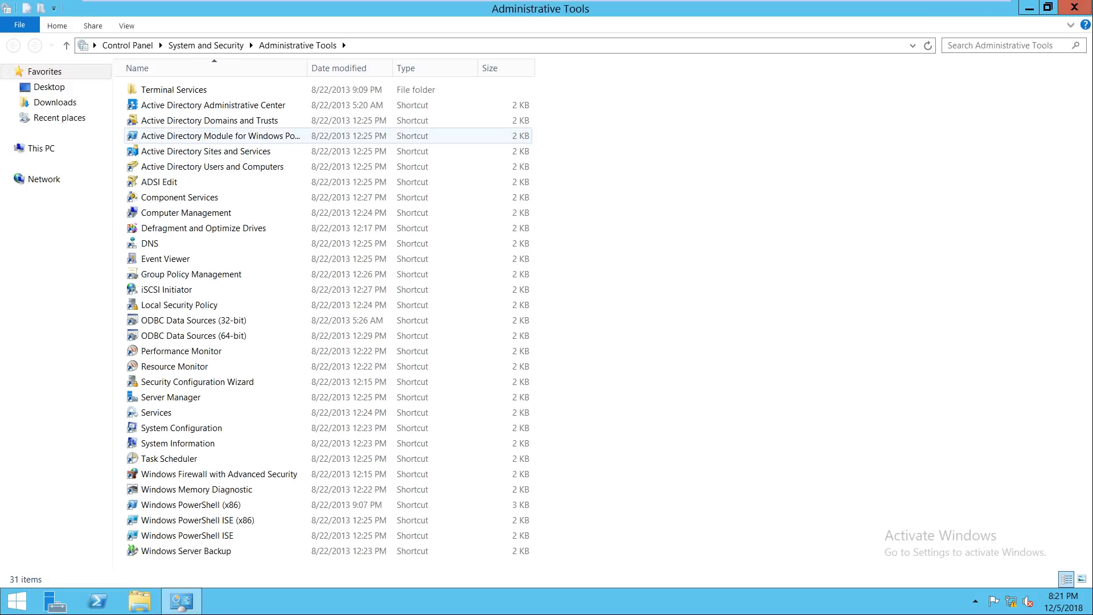
double_click(198, 166)
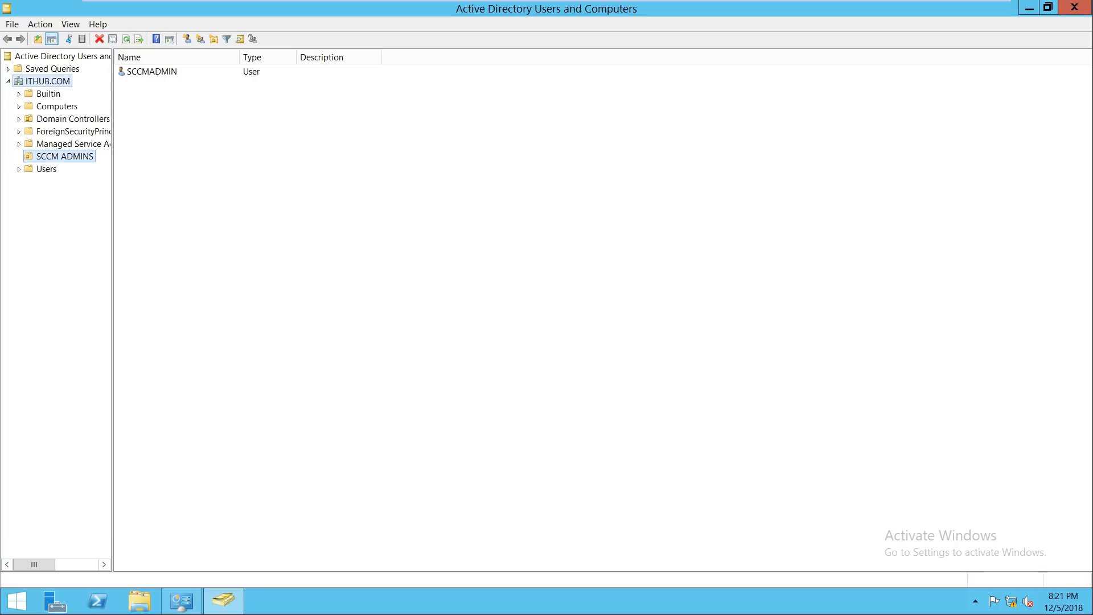
left_click(48, 82)
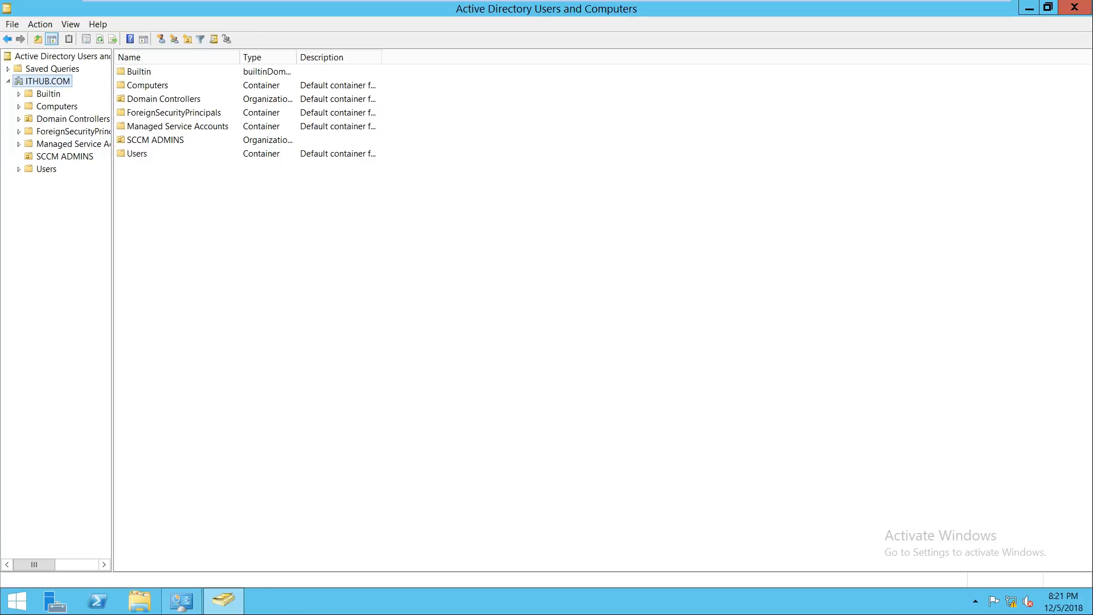
left_click_drag(111, 284, 190, 285)
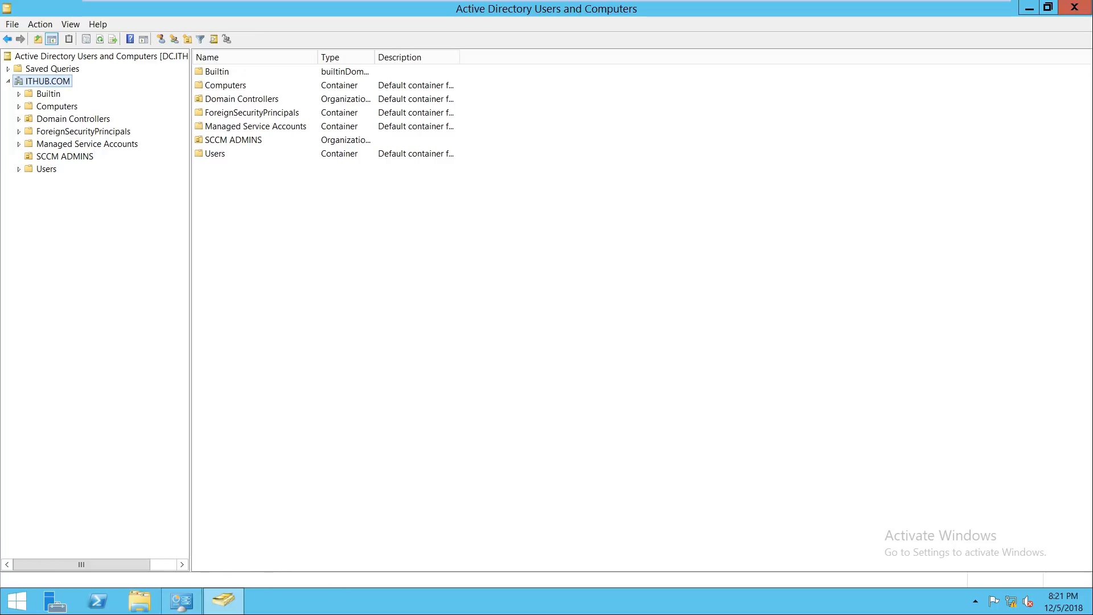
Step: Enable Advanced Features, expand System, and bring up actions for the System Management container
left_click(71, 24)
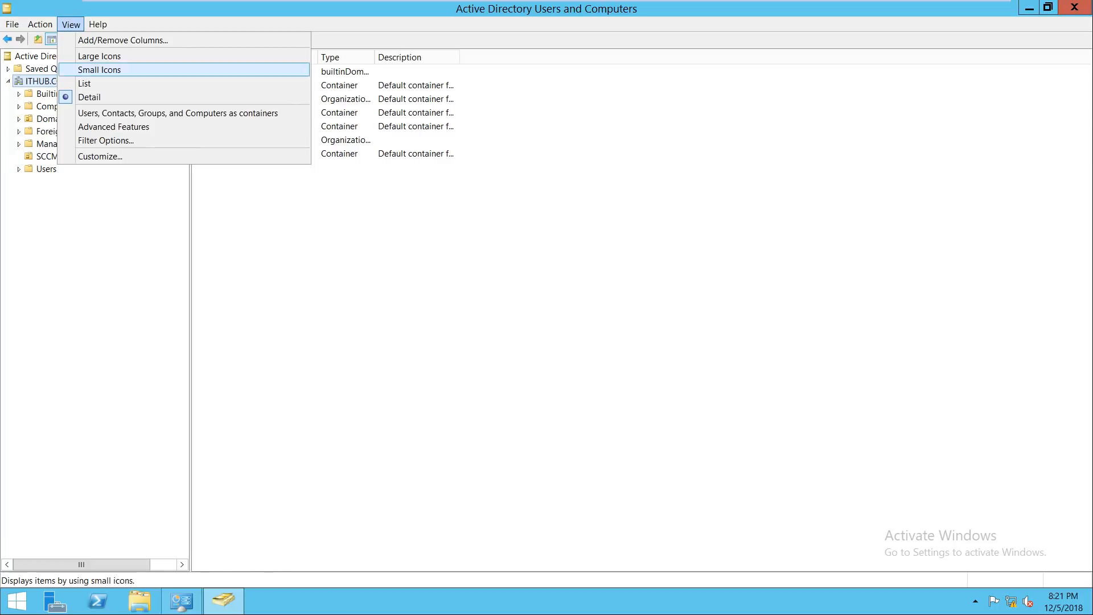
key("Return")
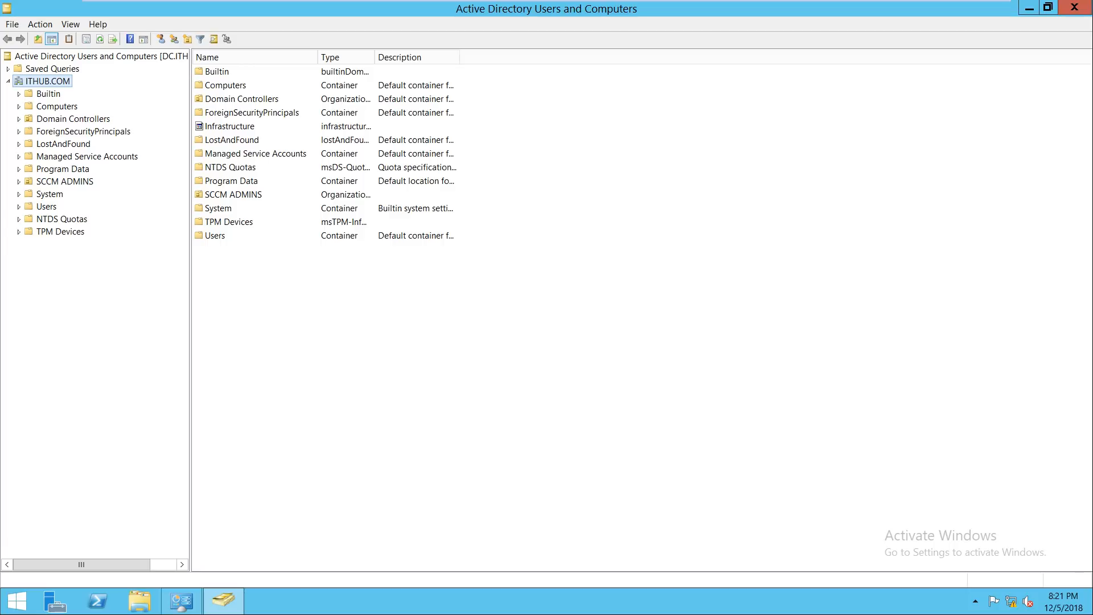
left_click(50, 194)
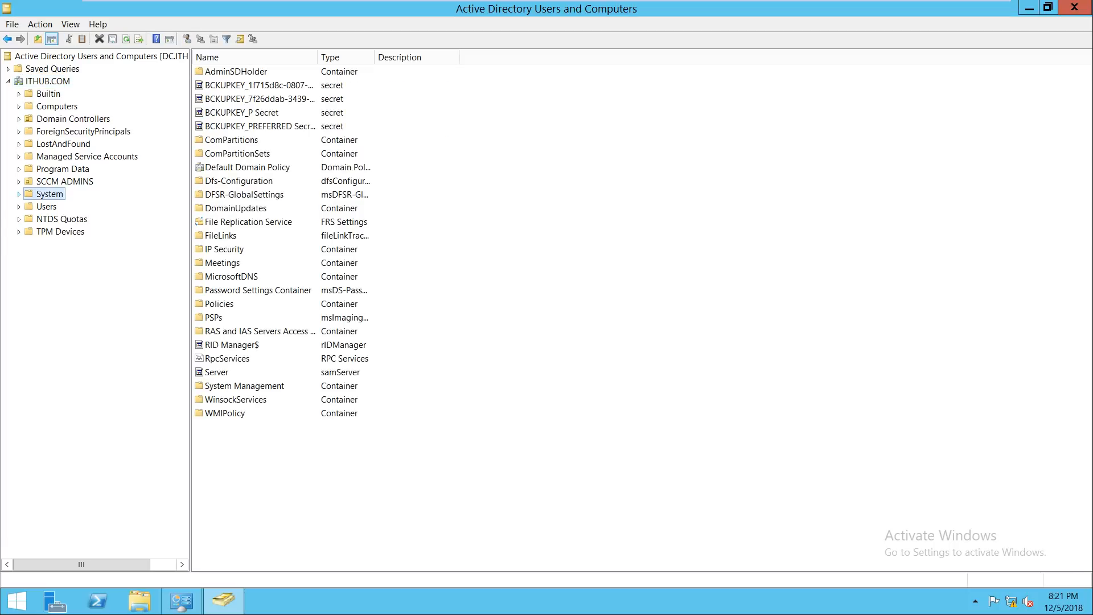
key("Right")
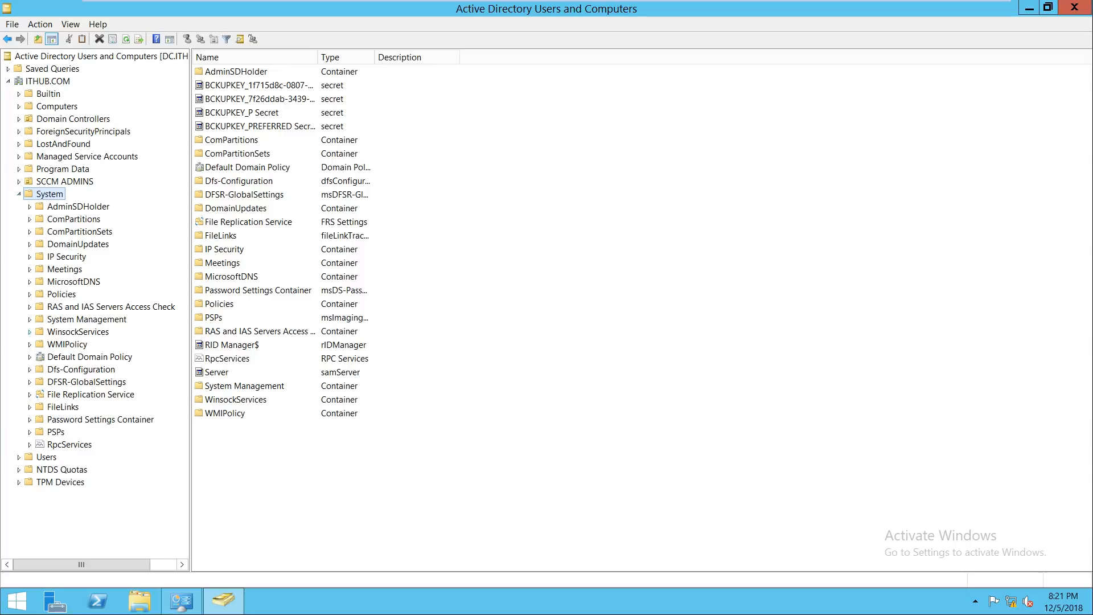
left_click(87, 320)
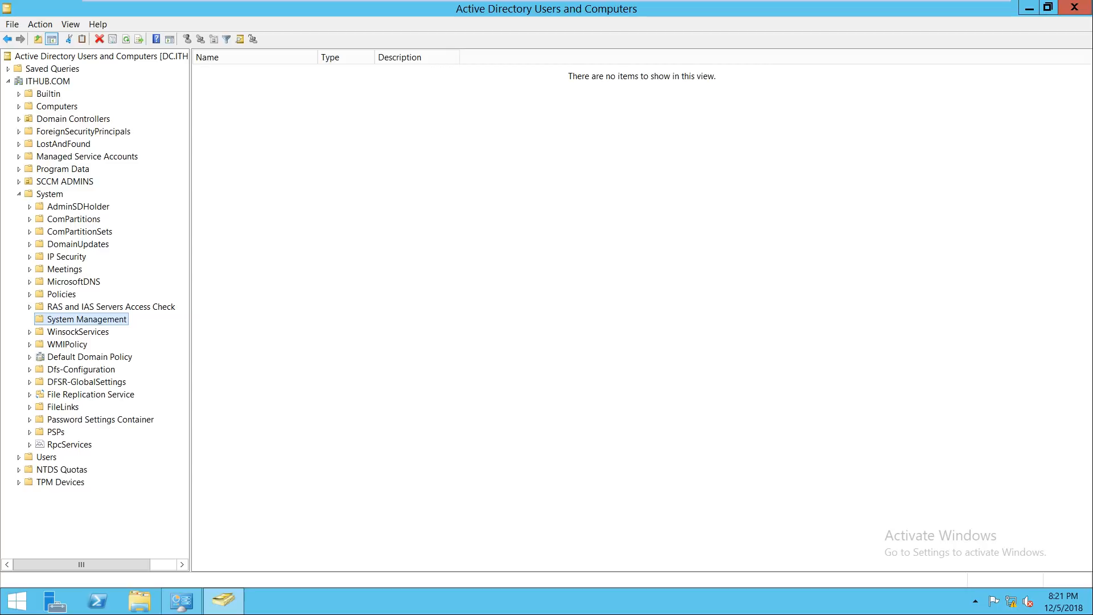
right_click(88, 319)
Step: Start the Delegation of Control Wizard on System Management and begin adding accounts
left_click(123, 325)
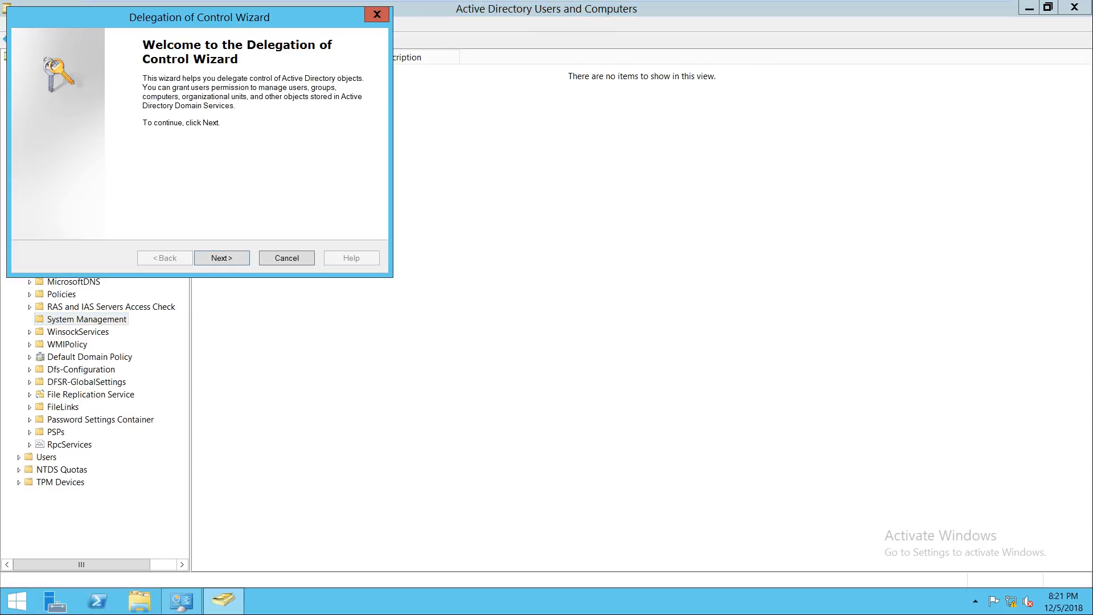
key("Return")
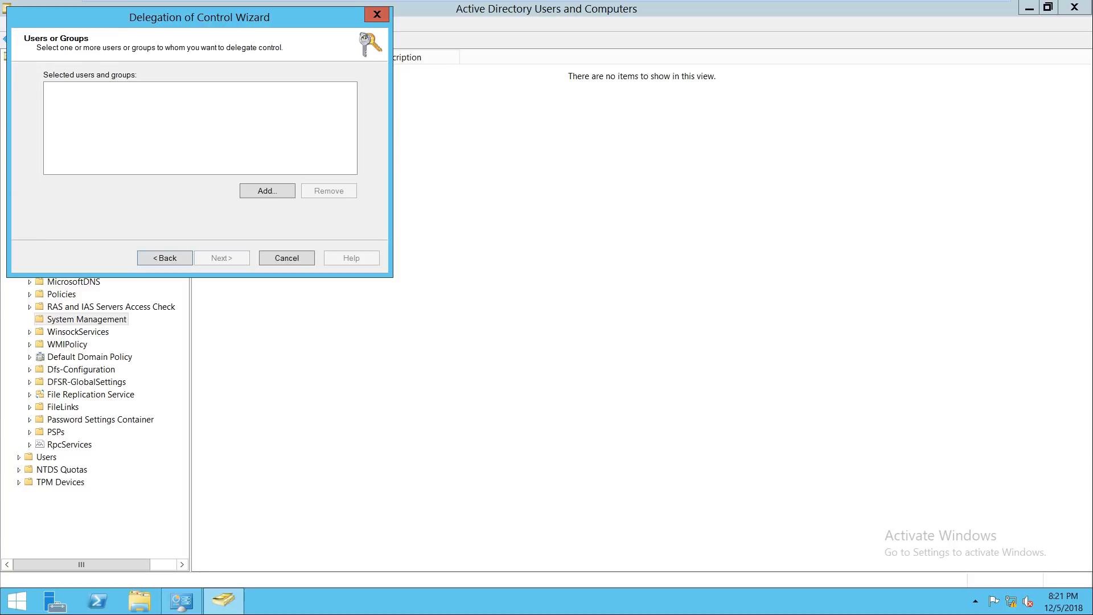
key("Return")
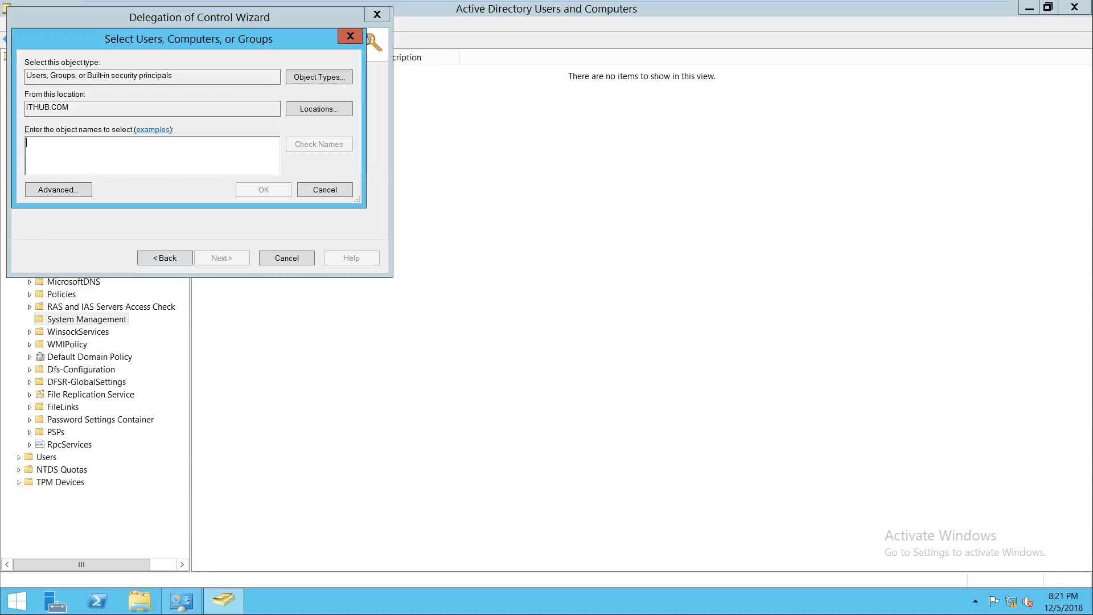
left_click(319, 77)
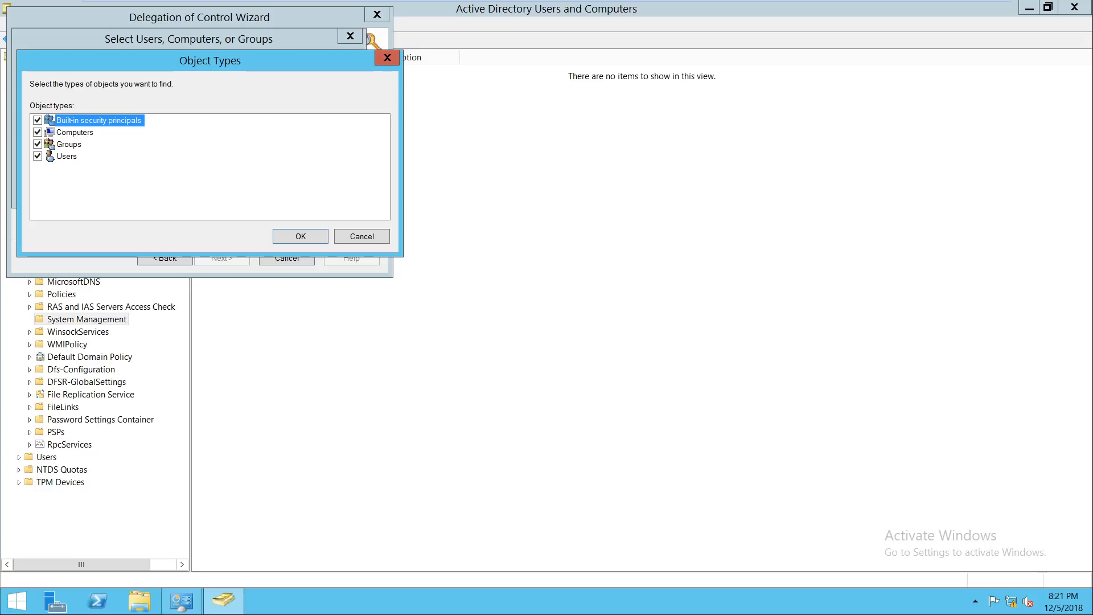
key("Return")
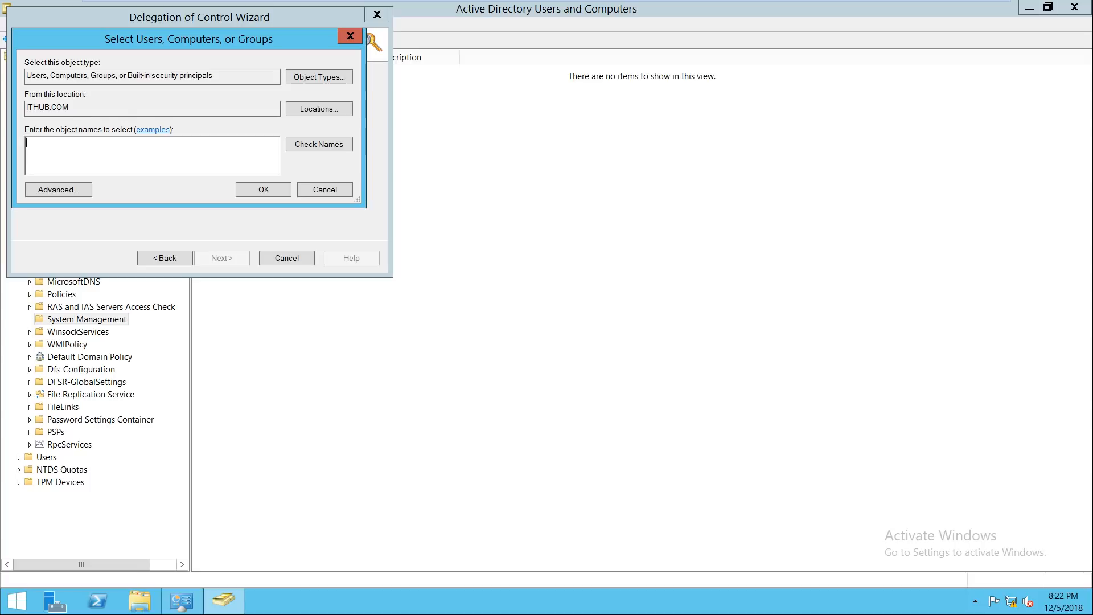
Step: Add DC, SCCM, SCCMADMIN and Administrator as the accounts to delegate control to
type("dc")
key("alt+c")
type("; sccm")
key("alt+c")
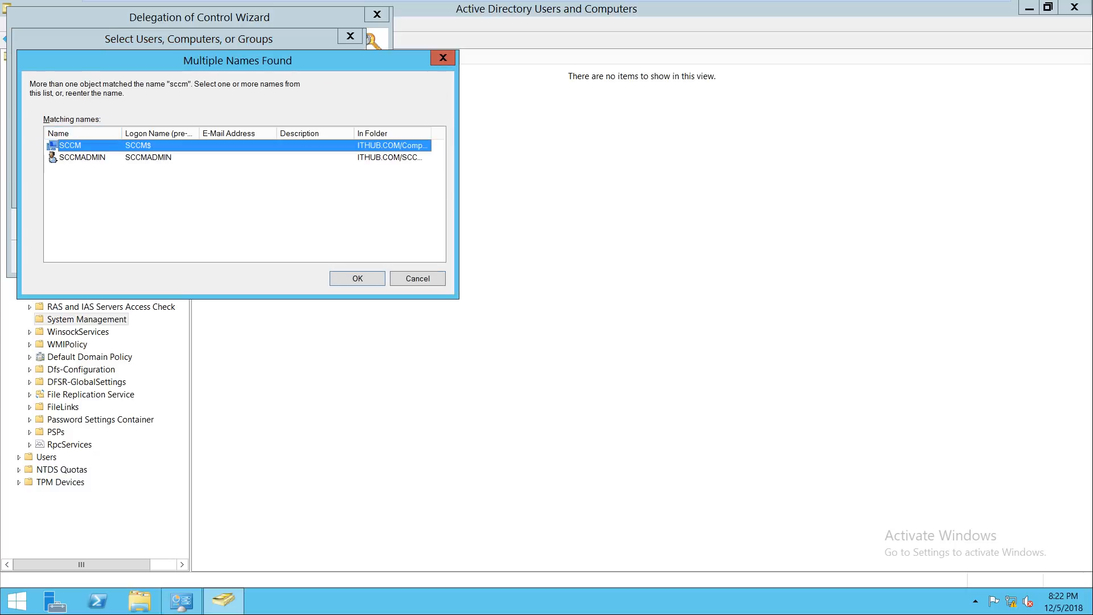
key("shift+Down")
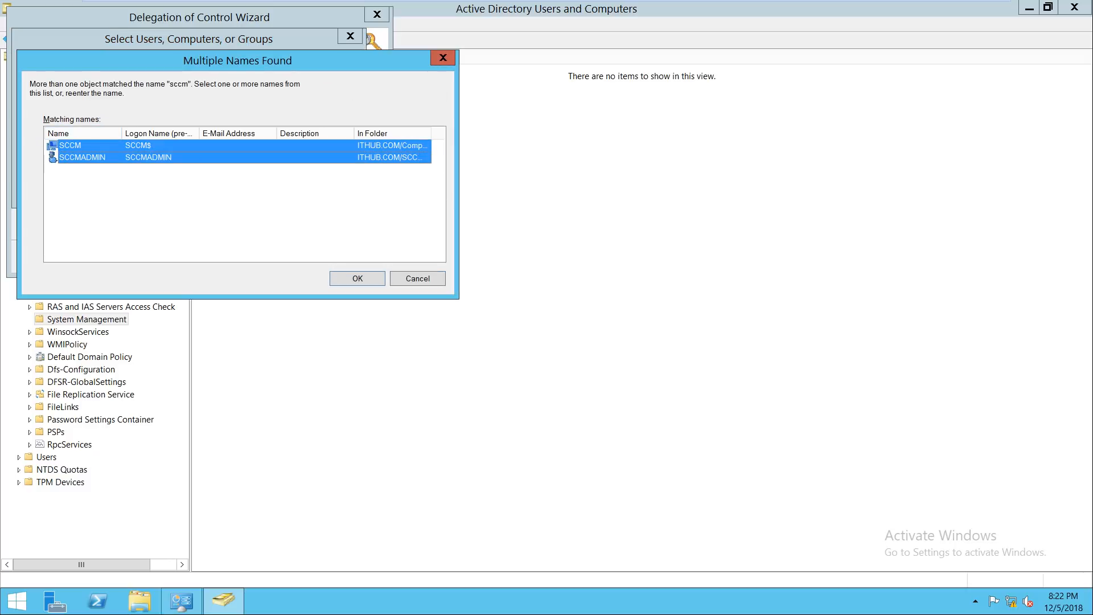
key("Return")
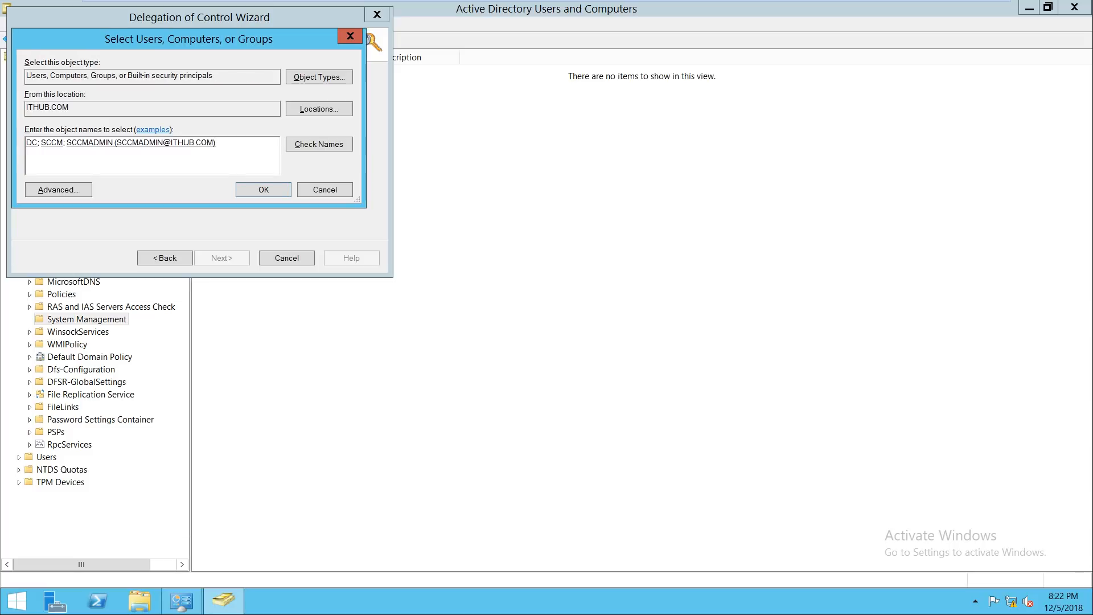
type("admin")
key("Return")
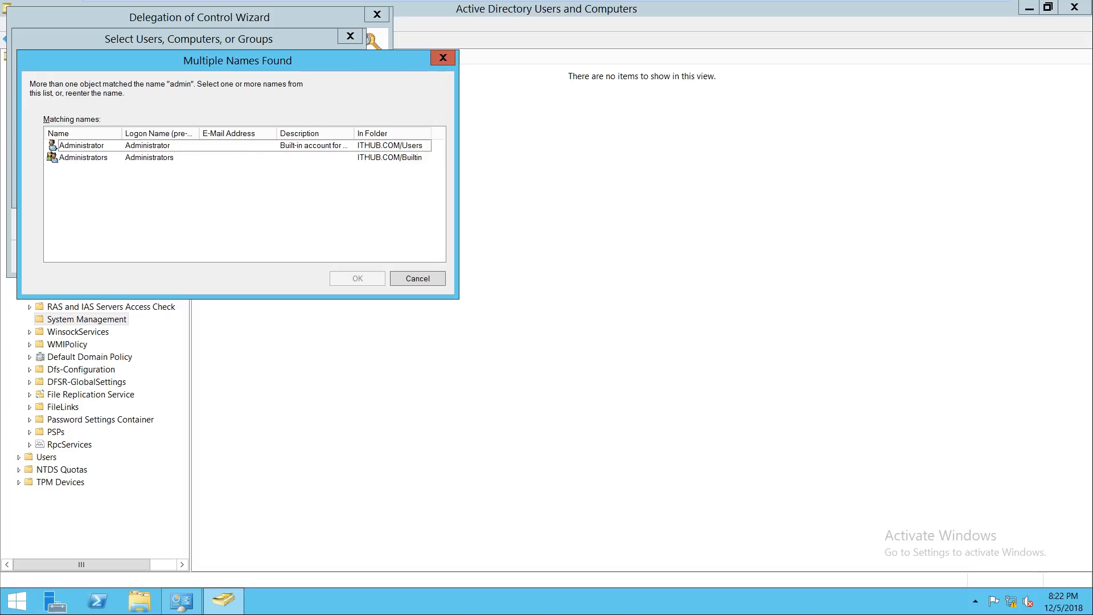
left_click(53, 145)
key("Return")
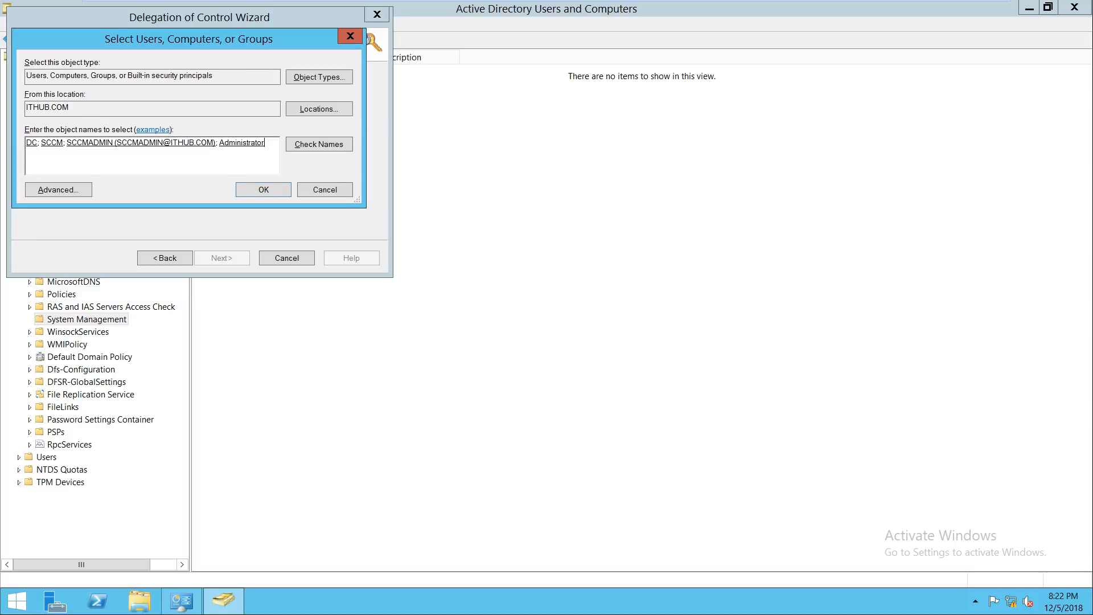
key("Return")
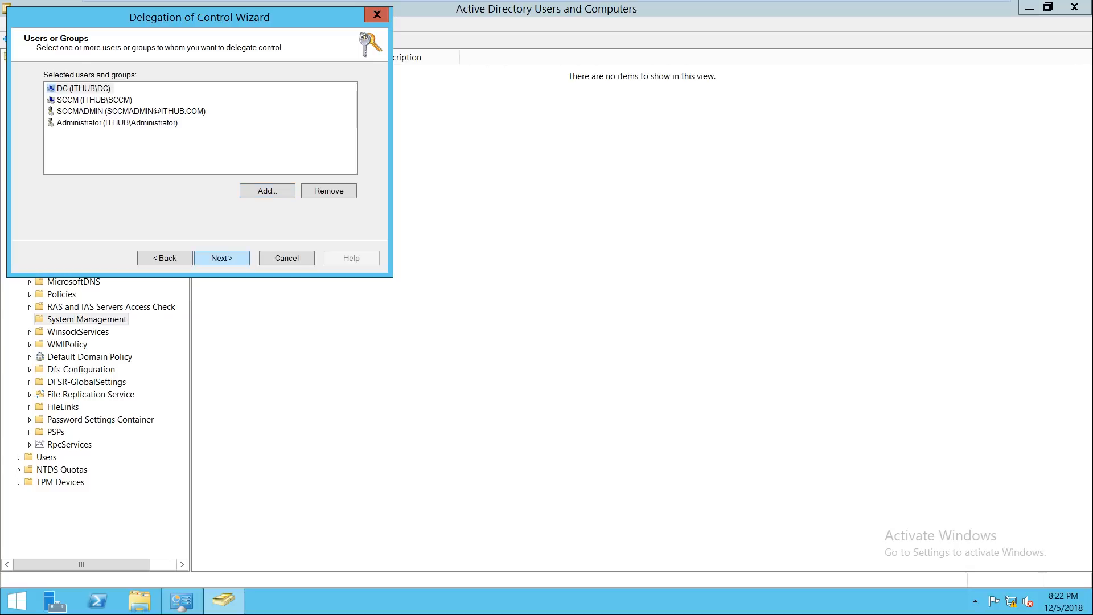
left_click(84, 89)
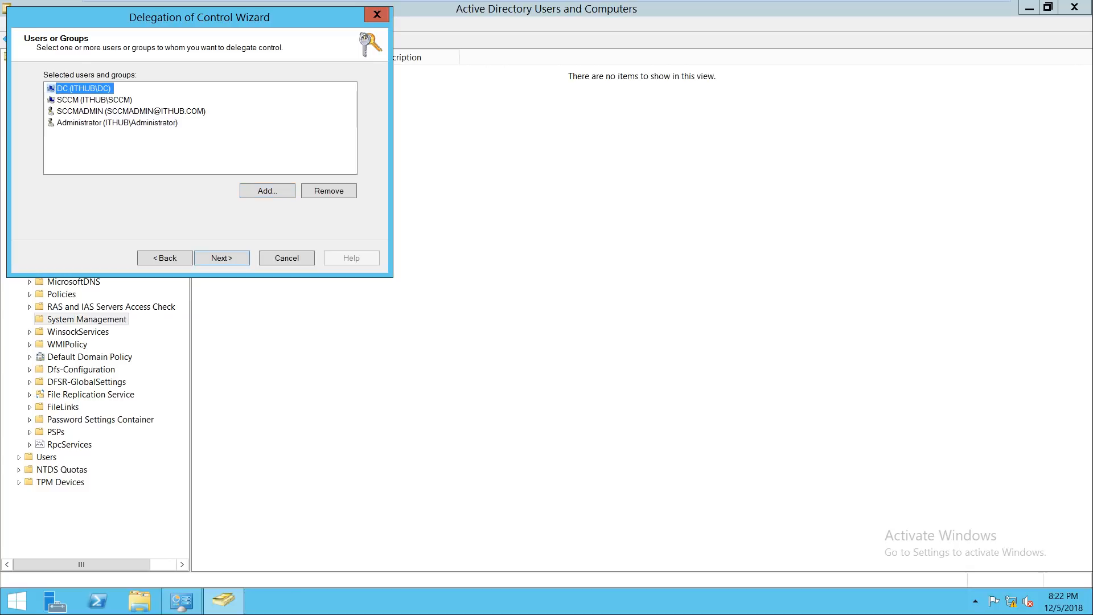
key("shift+Down")
key("shift+Down")
key("shift+Down")
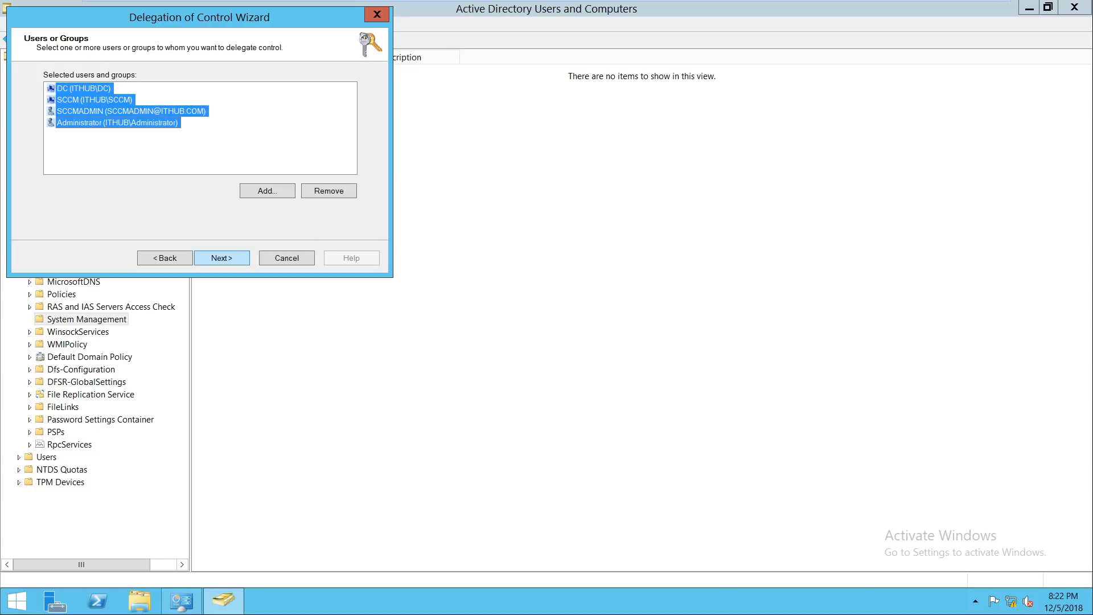
Step: Create a custom task over the whole folder granting Full Control, including property-specific permissions
key("Return")
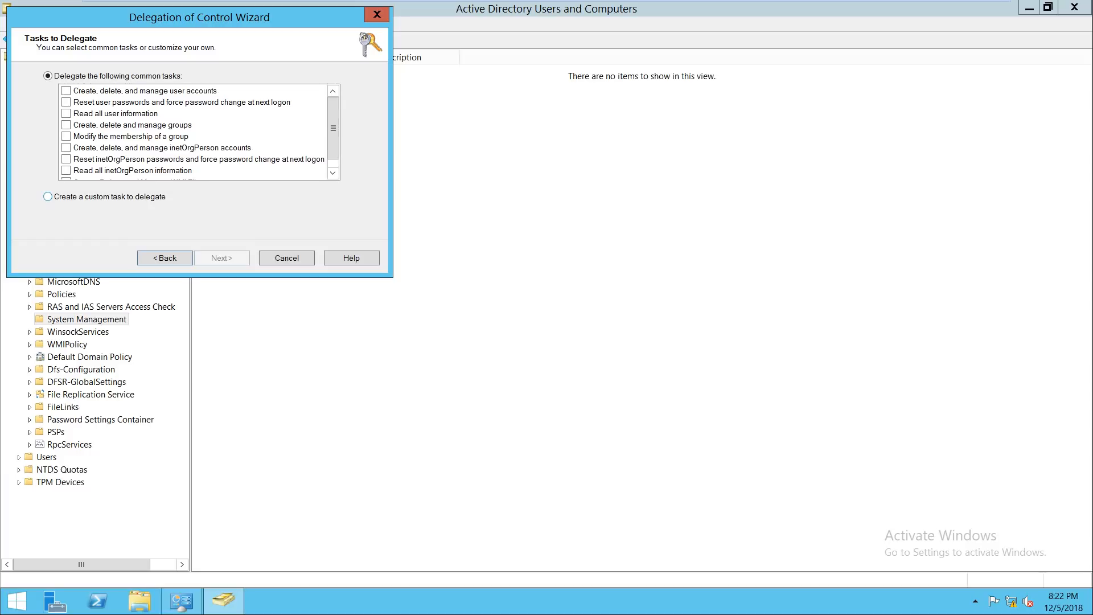
left_click(47, 196)
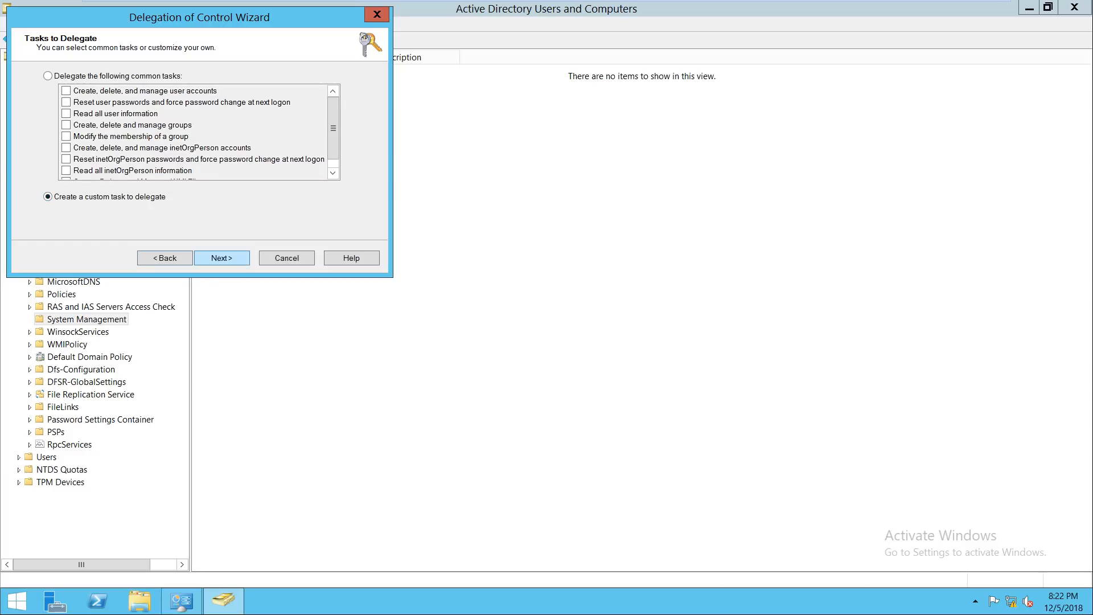
key("Return")
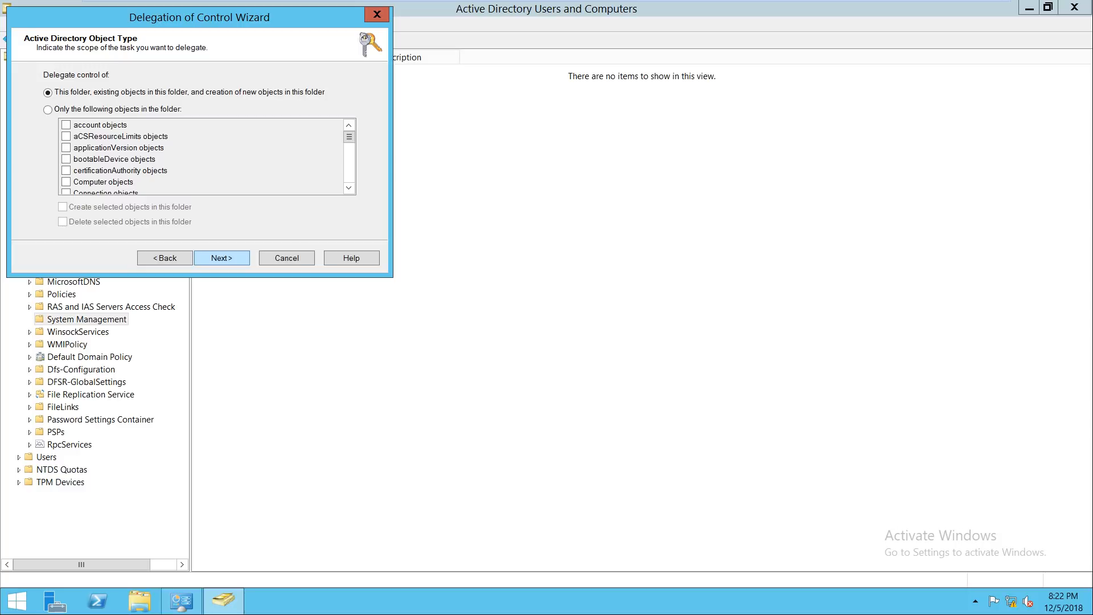
key("Return")
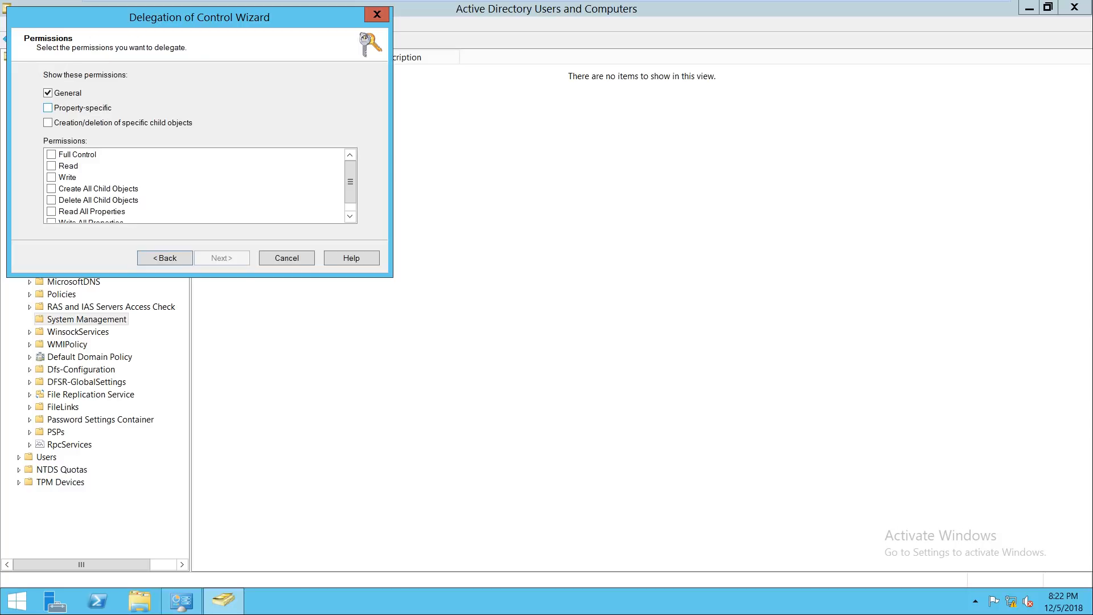
left_click(48, 107)
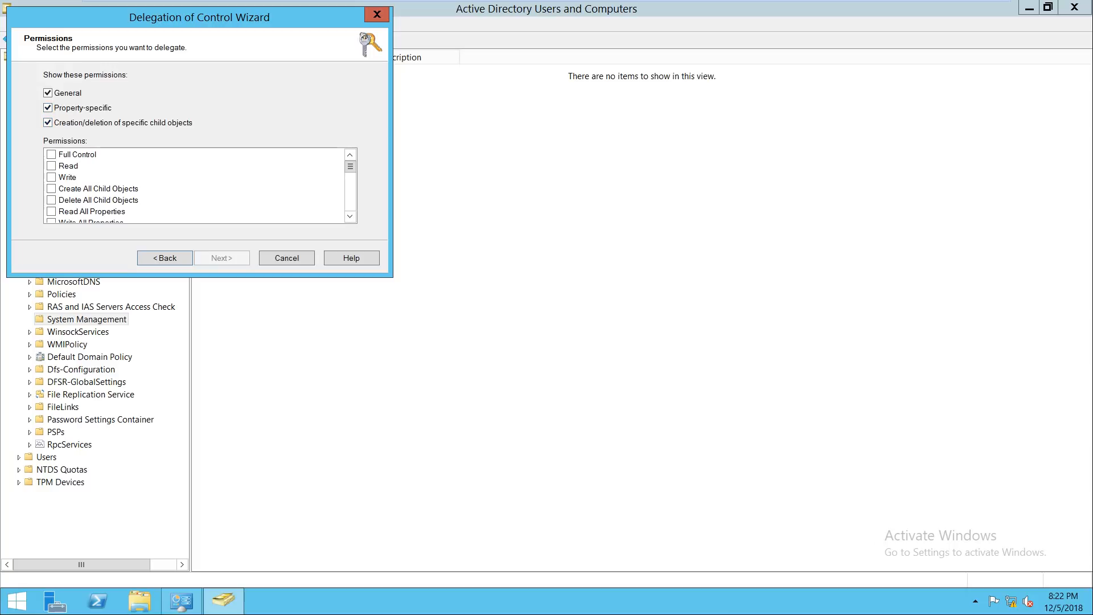
left_click(51, 154)
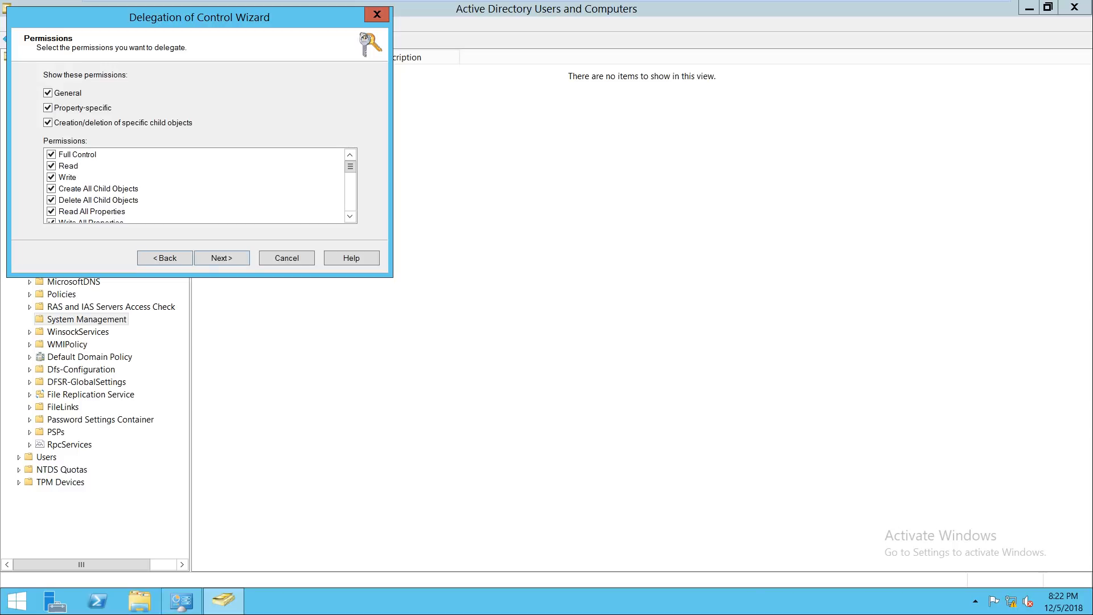
left_click_drag(350, 166, 351, 204)
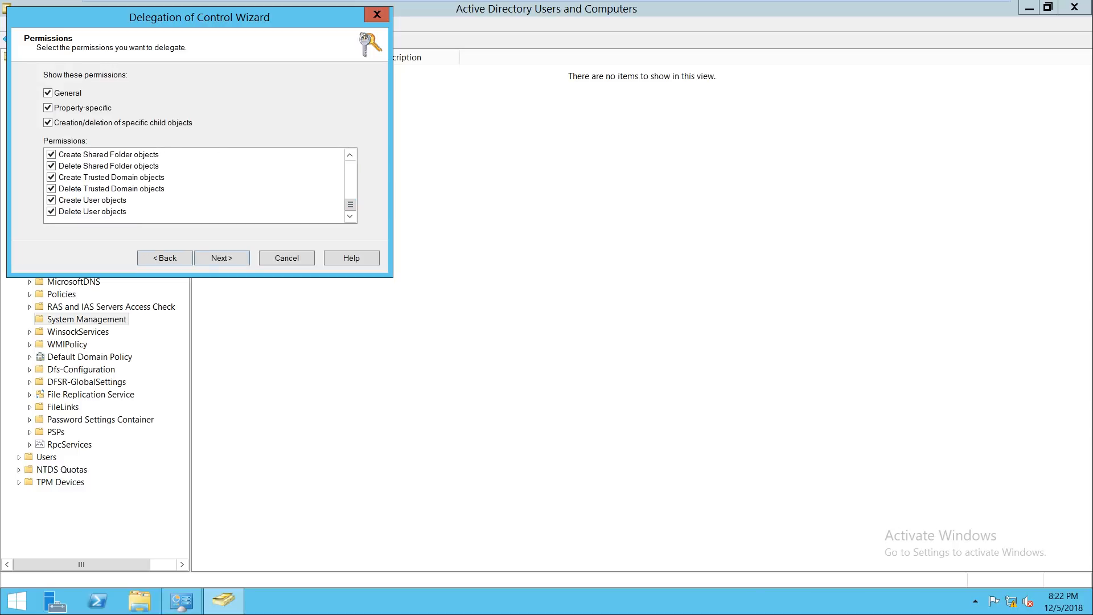
Step: Review the summary of four accounts on System Management and finish the wizard
left_click(222, 258)
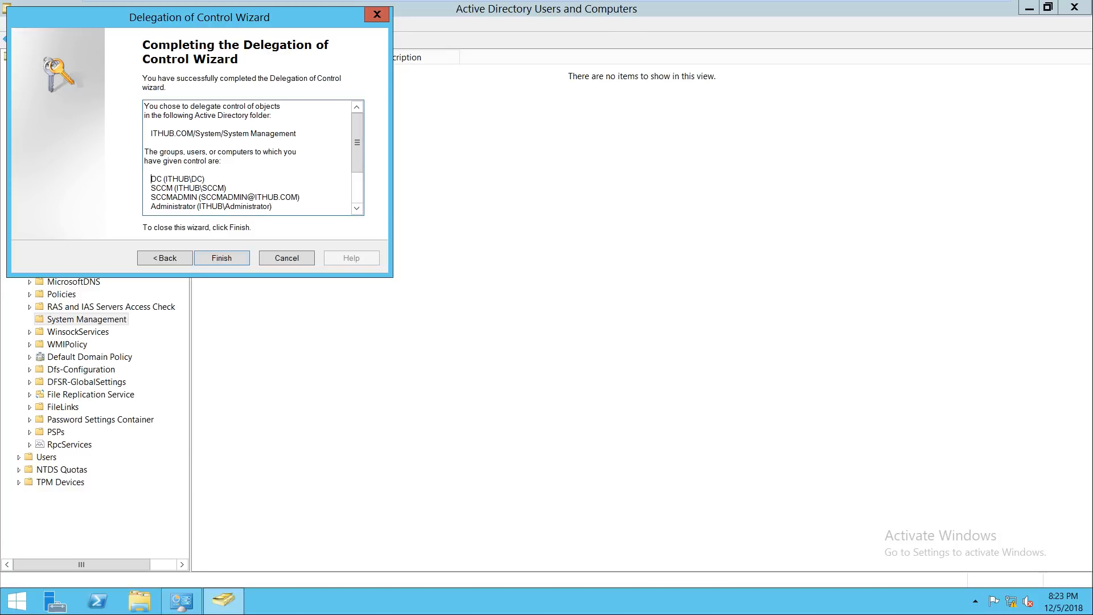
left_click_drag(149, 179, 272, 206)
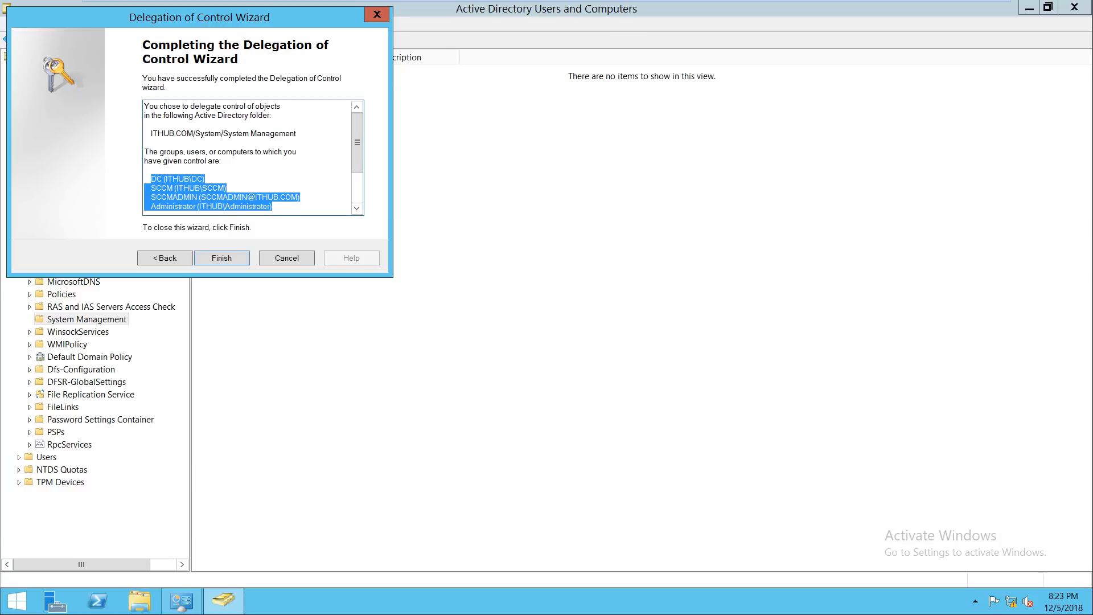
left_click_drag(227, 133, 297, 134)
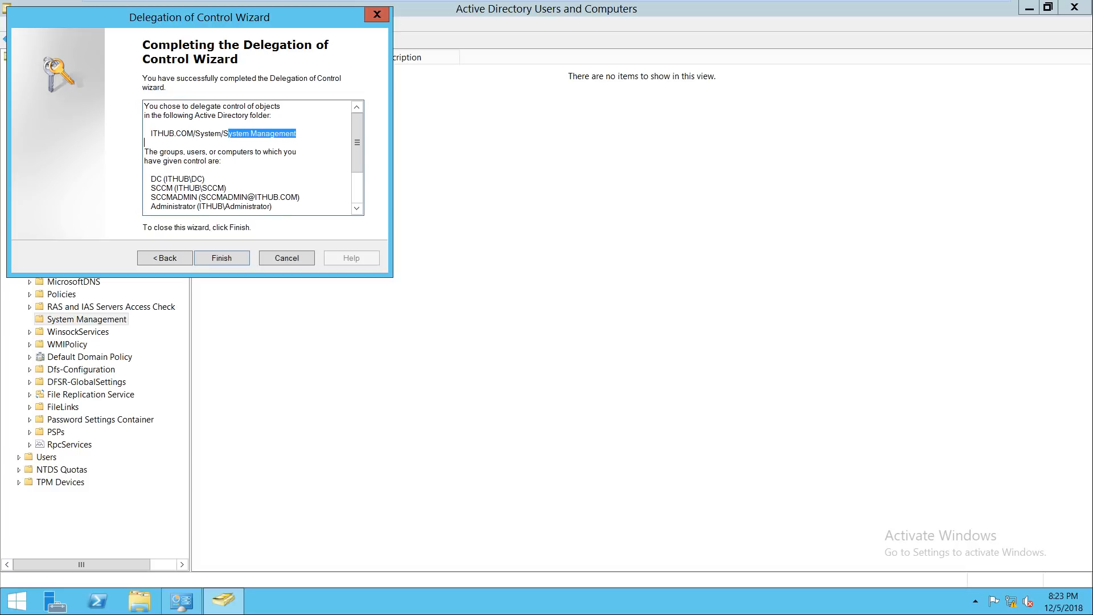
left_click(222, 258)
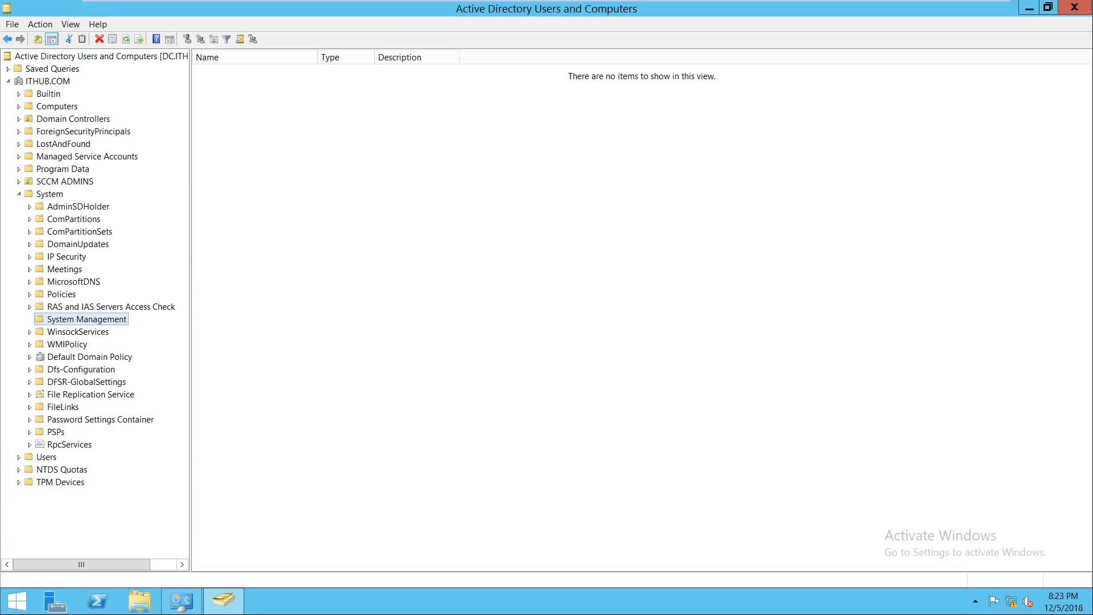
Step: Close Active Directory Users and Computers and Administrative Tools, then refresh the desktop
left_click(1075, 7)
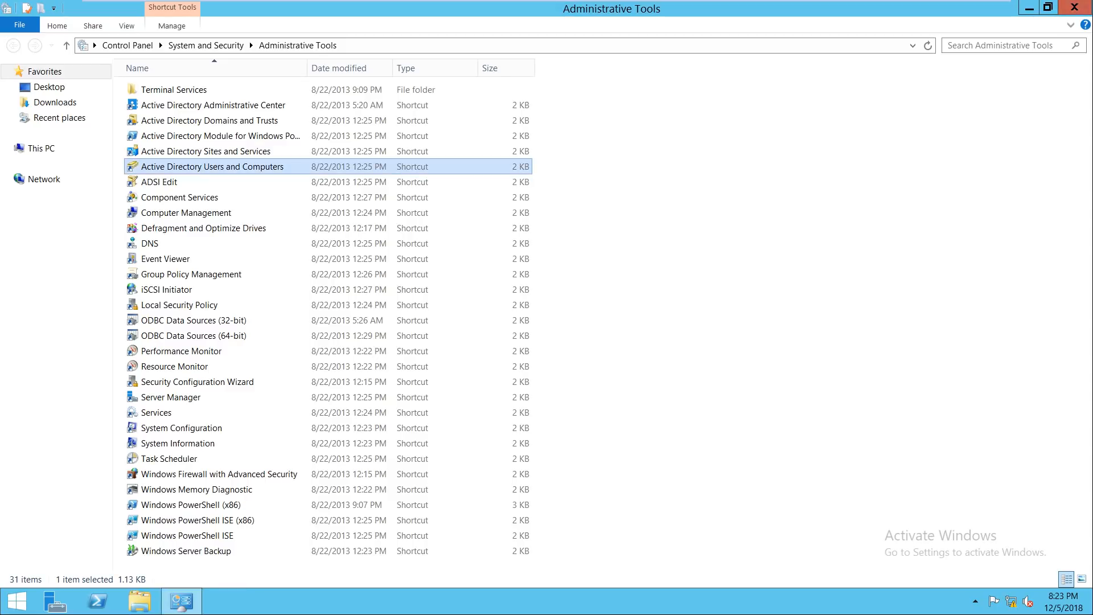
left_click(1075, 6)
right_click(563, 170)
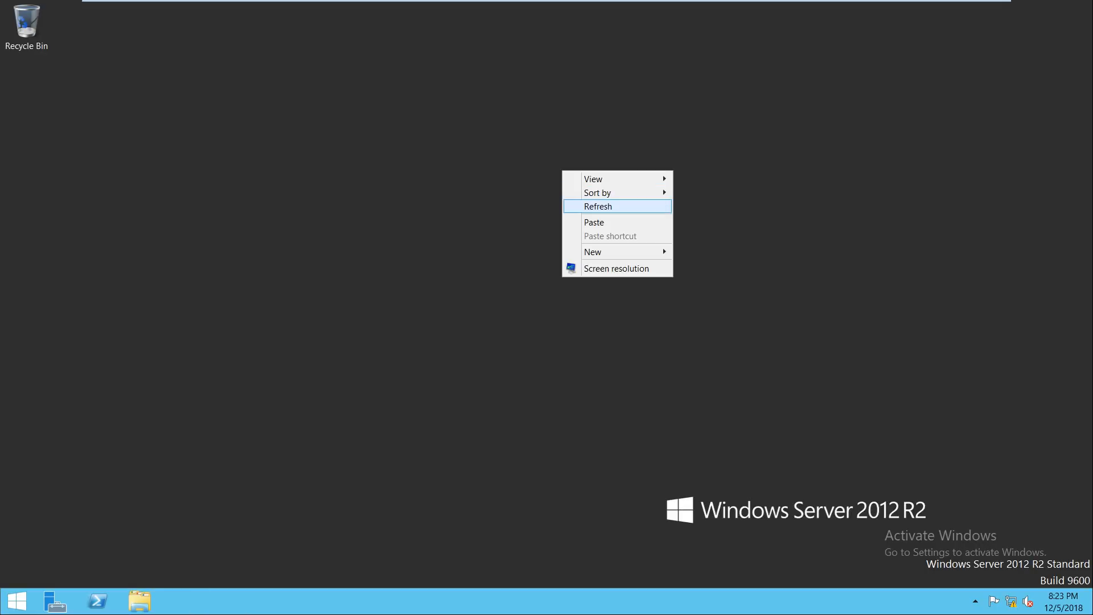
left_click(598, 205)
Step: Run gpupdate /force in an administrator command prompt and minimize the VM to the slides
type("cmd")
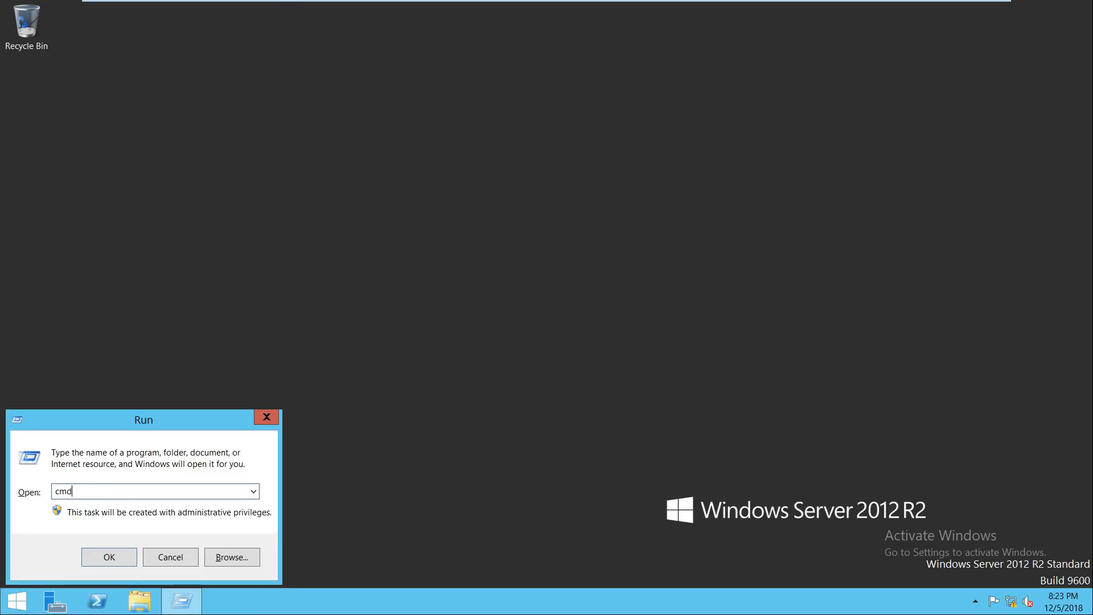
key("Return")
type("gpupd")
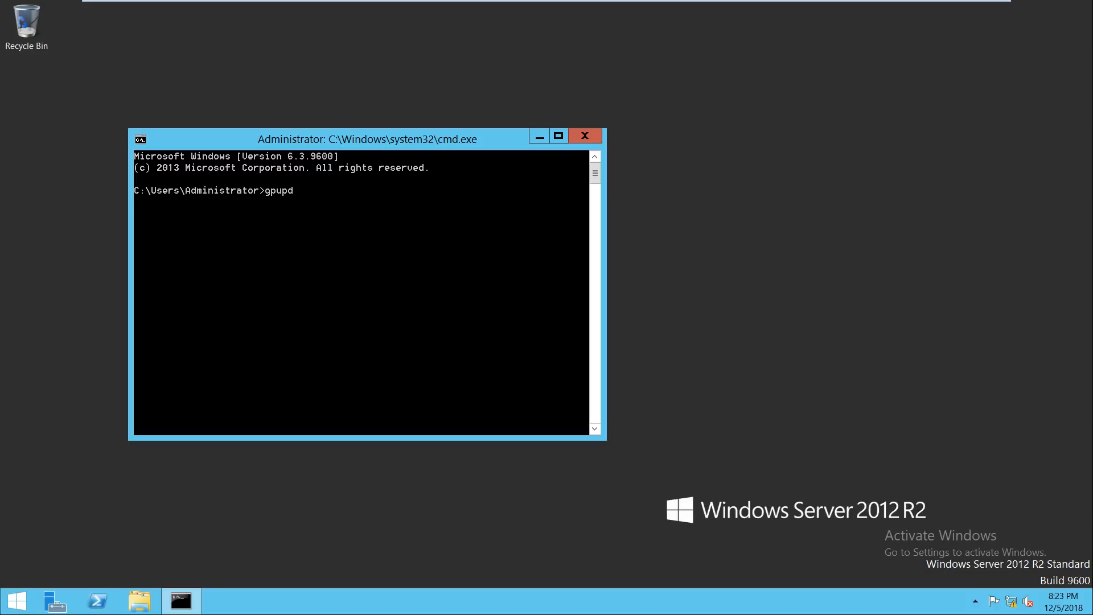
type("ate /force")
key("Return")
mouse_move(770, 1)
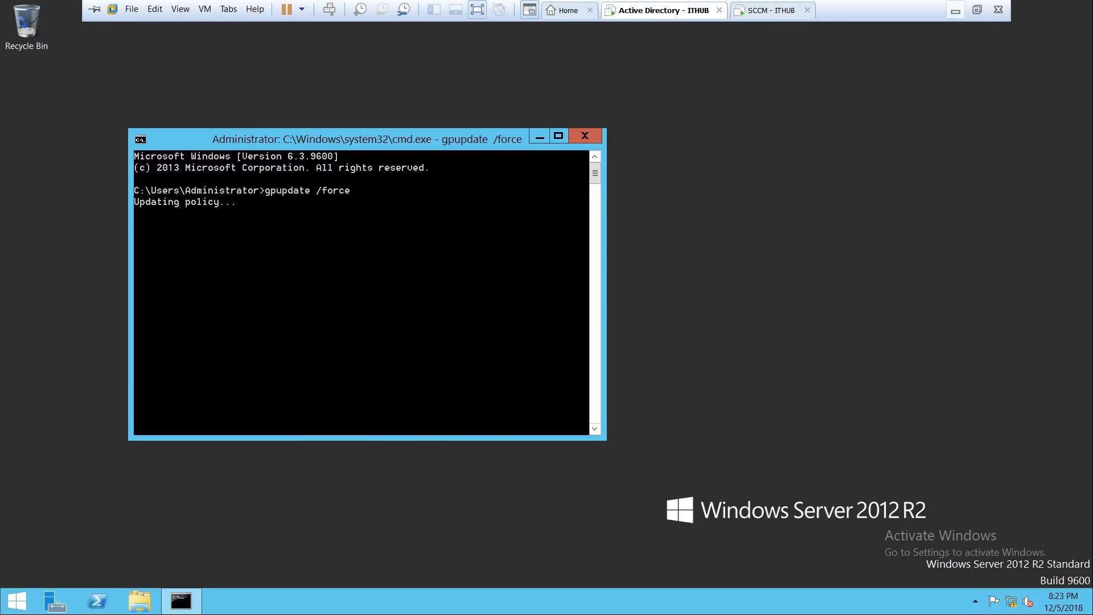
left_click(955, 10)
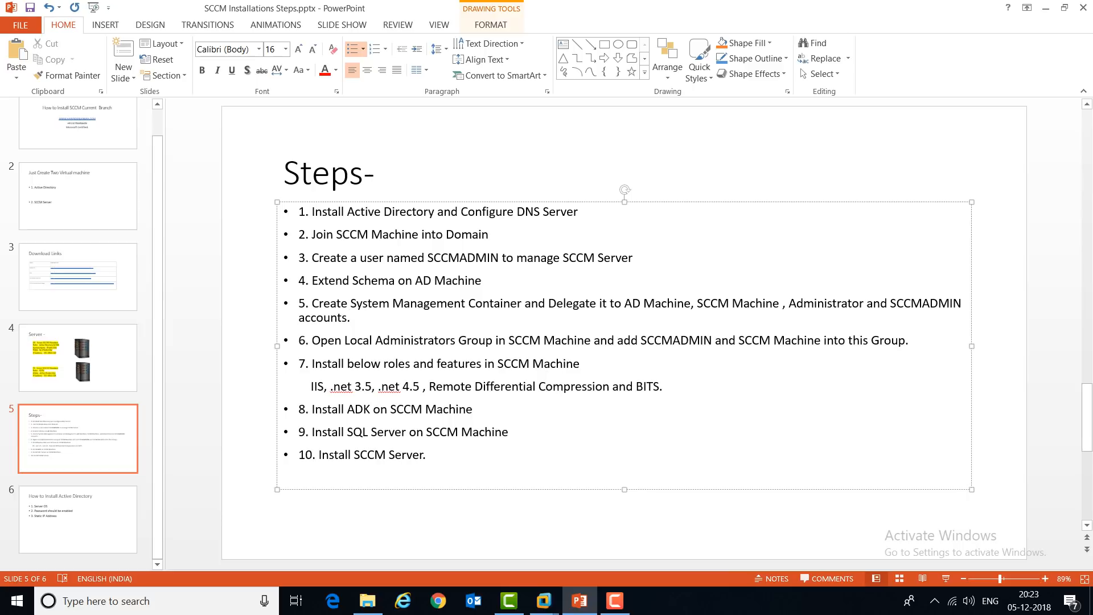
Step: Highlight the start of bullet 6 on the Steps slide, then switch to the SCCM virtual machine
key("ctrl+shift+Right")
key("ctrl+shift+Right")
key("ctrl+shift+Right")
key("ctrl+shift+Right")
key("ctrl+shift+Right")
key("ctrl+shift+Right")
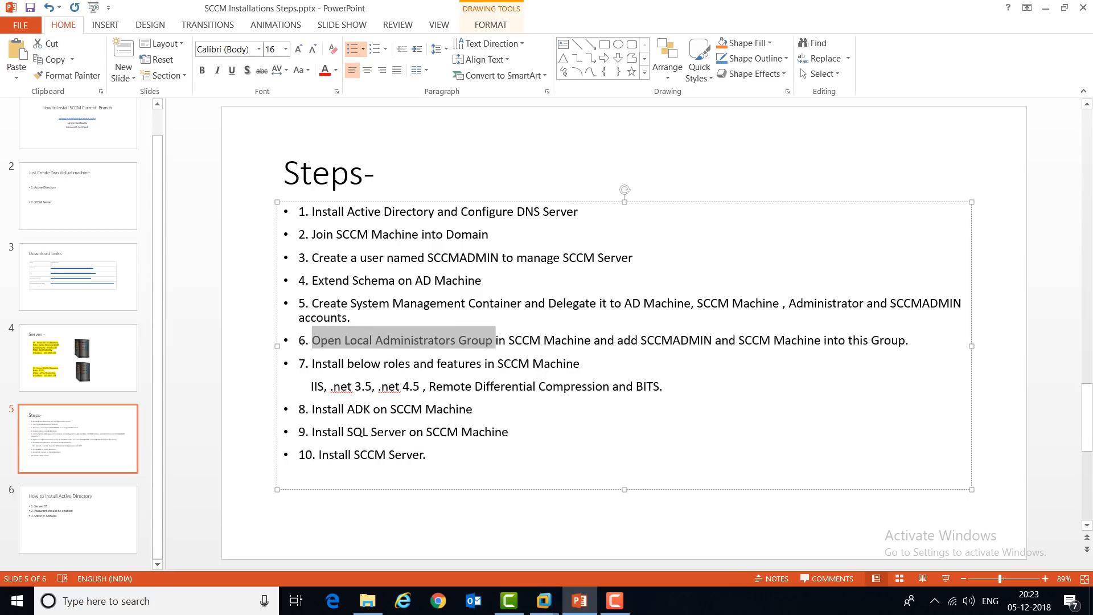
key("ctrl+shift+Left")
key("ctrl+shift+Left")
key("ctrl+shift+Right")
key("ctrl+shift+Right")
key("ctrl+shift+Right")
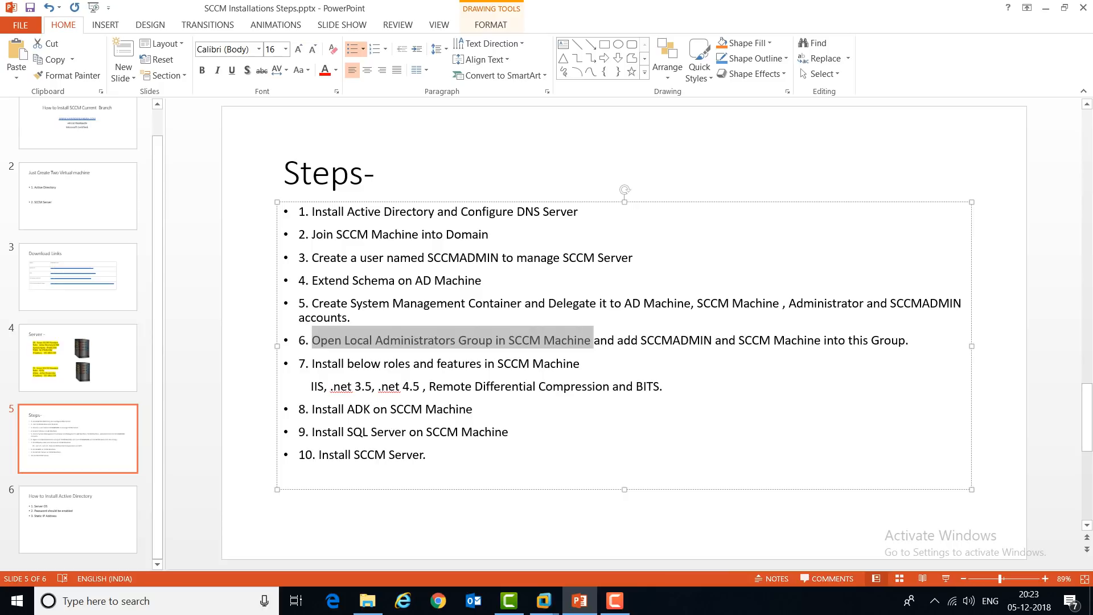
mouse_move(544, 600)
left_click(1038, 532)
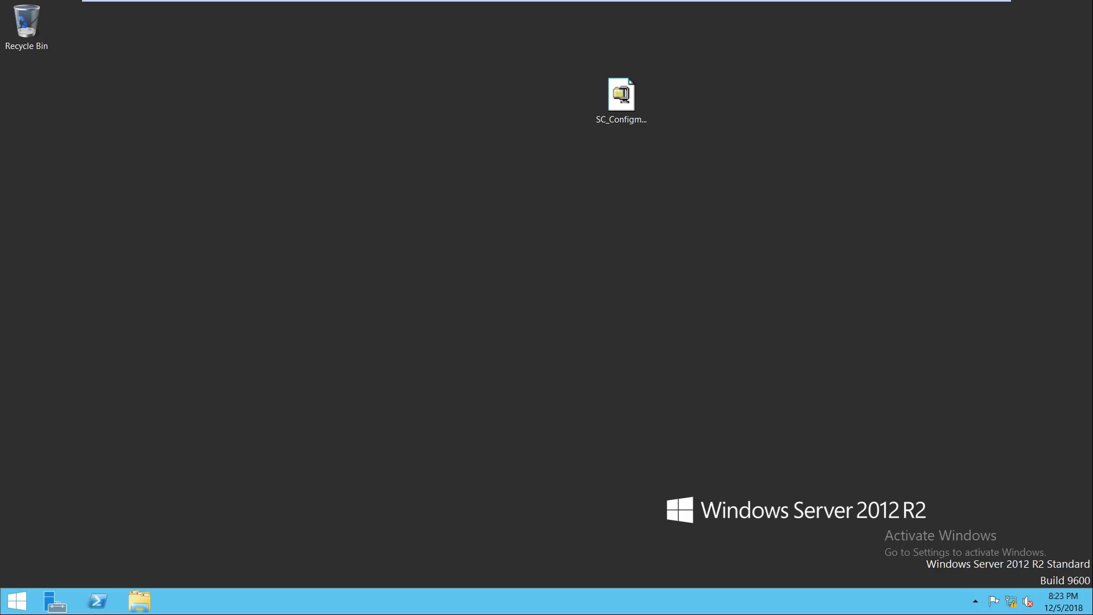
Step: Refresh the guest desktop and launch lusrmgr.msc maximized
right_click(488, 206)
left_click(525, 242)
key("super+r")
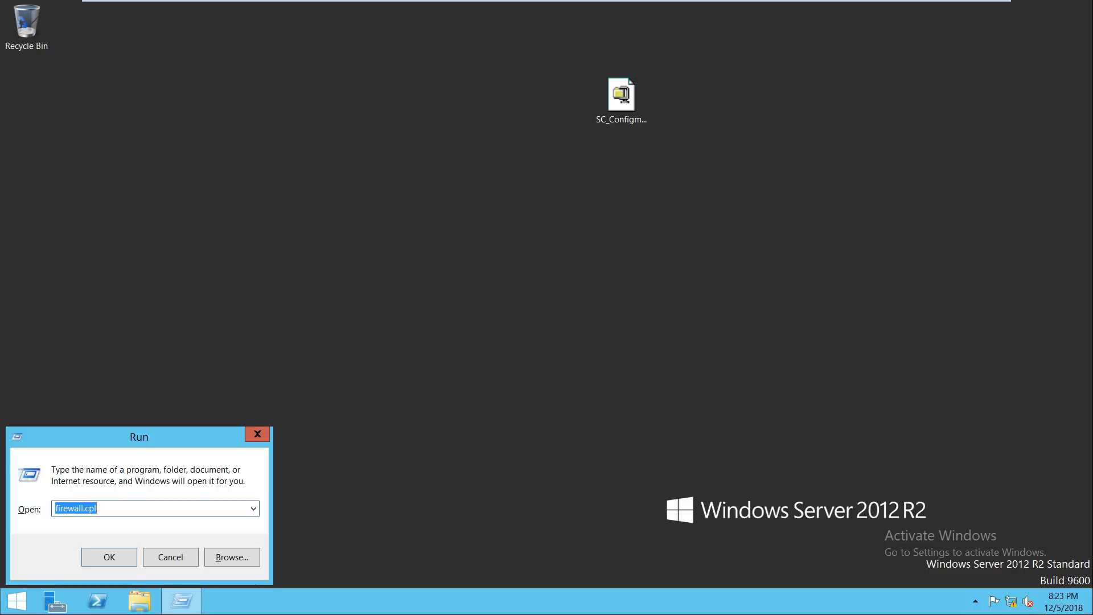
mouse_move(772, 7)
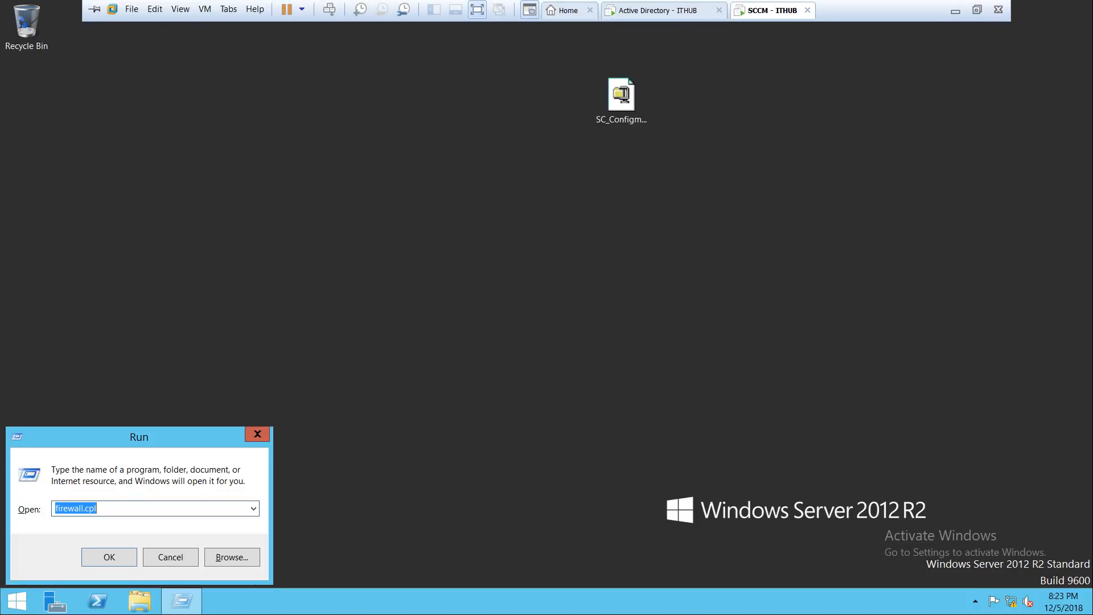
type("lusrm")
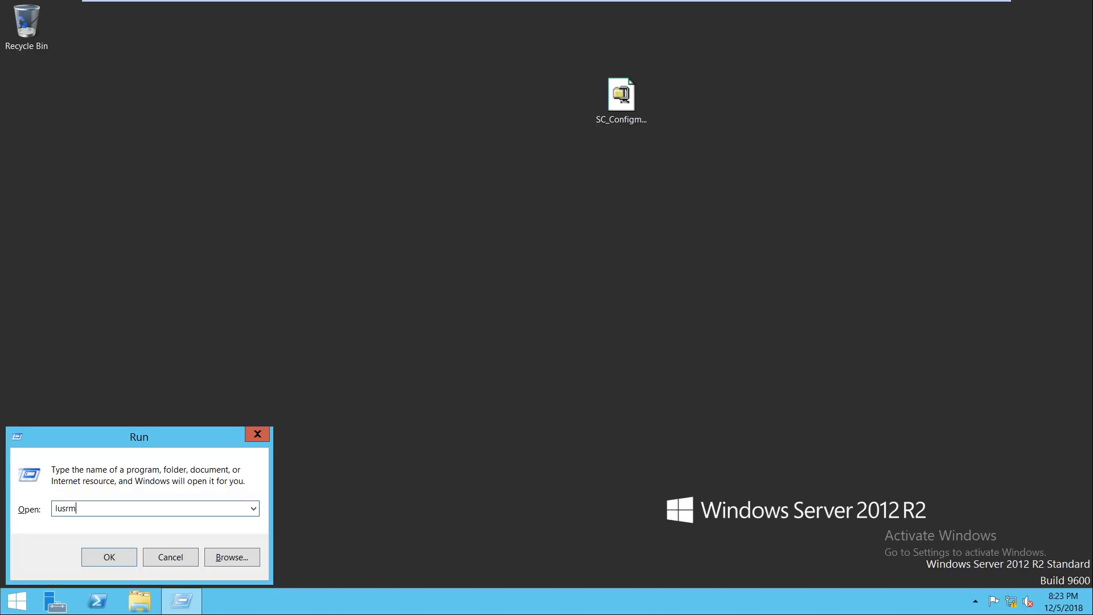
key("BackSpace")
key("BackSpace")
key("BackSpace")
type("srmgr.msc")
key("Return")
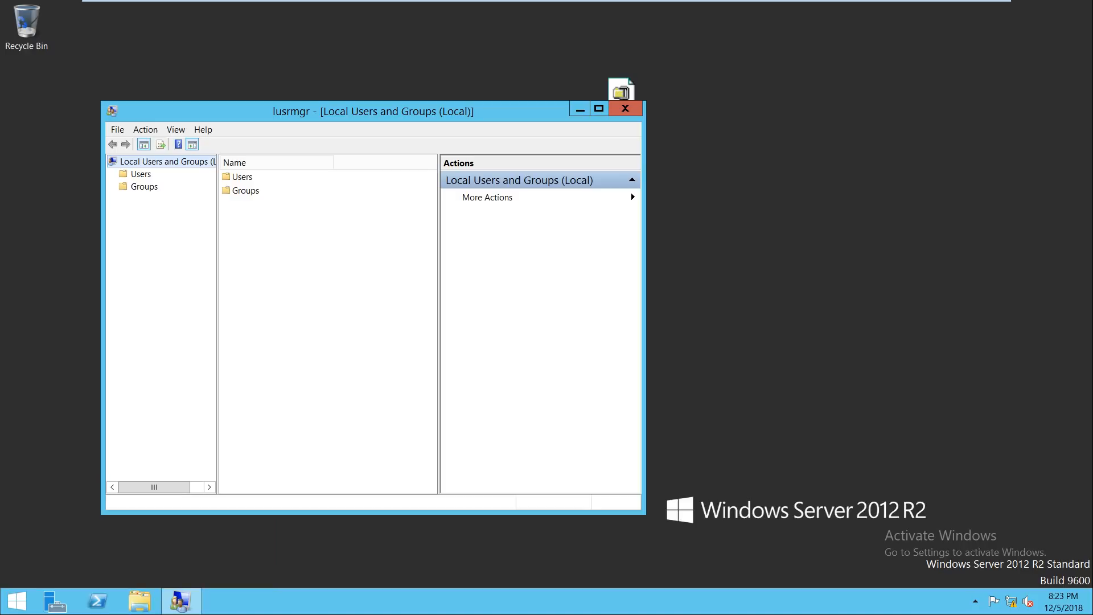
key("super+Up")
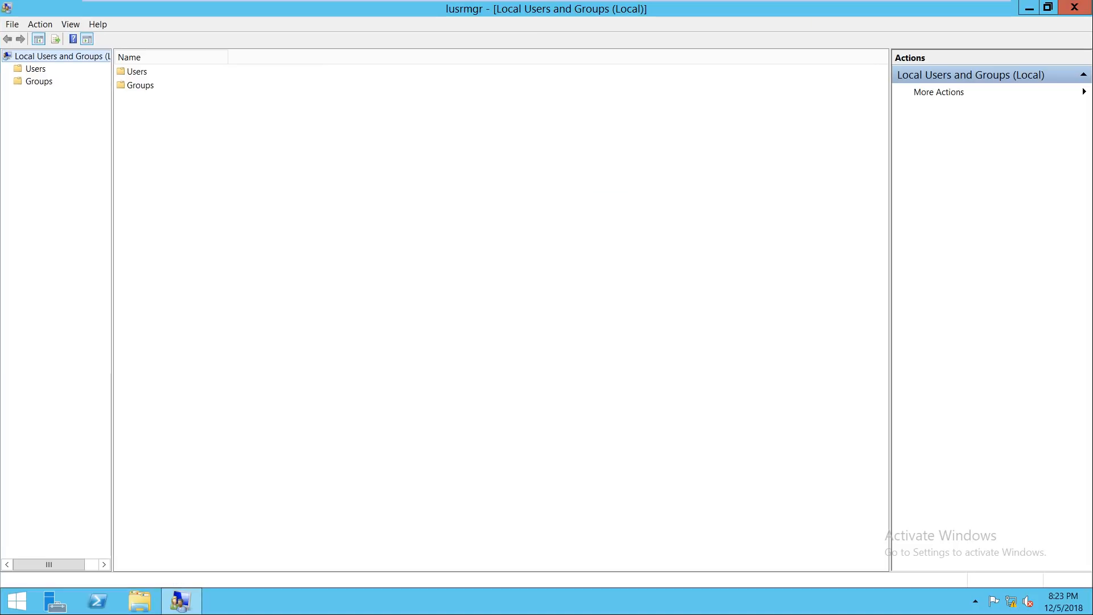
Step: In the Administrators group, search for 'sccm' accounts with Computers included as an object type
left_click(39, 82)
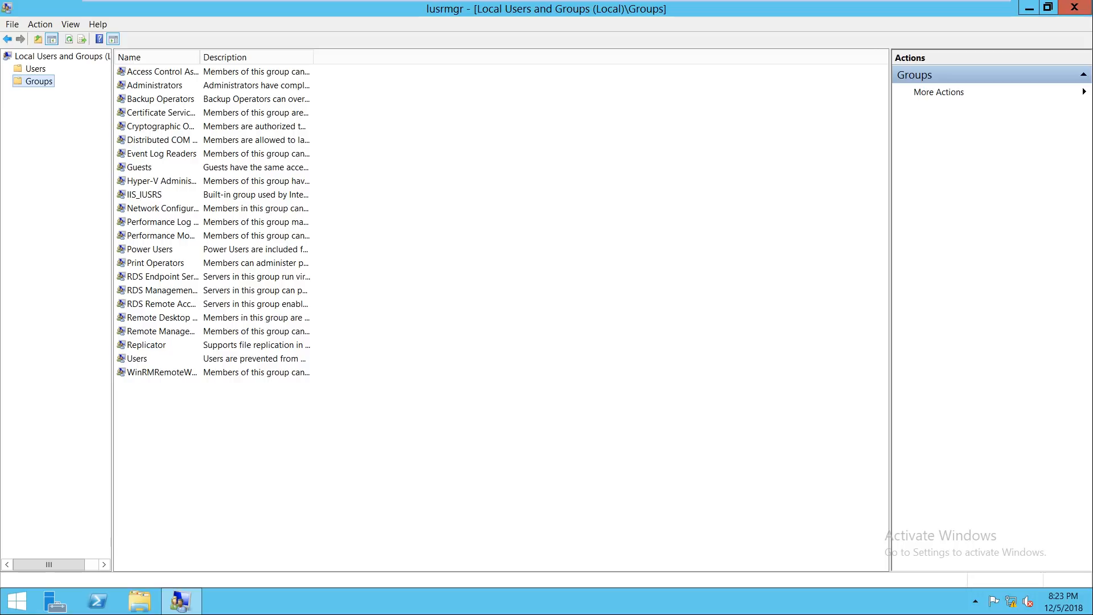
double_click(154, 85)
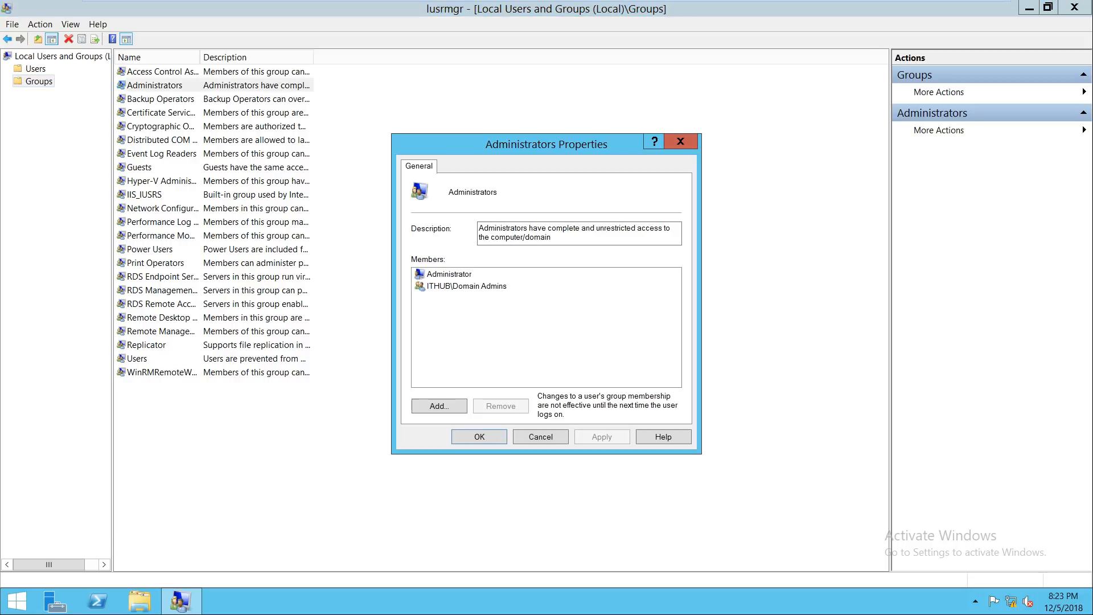
left_click(439, 406)
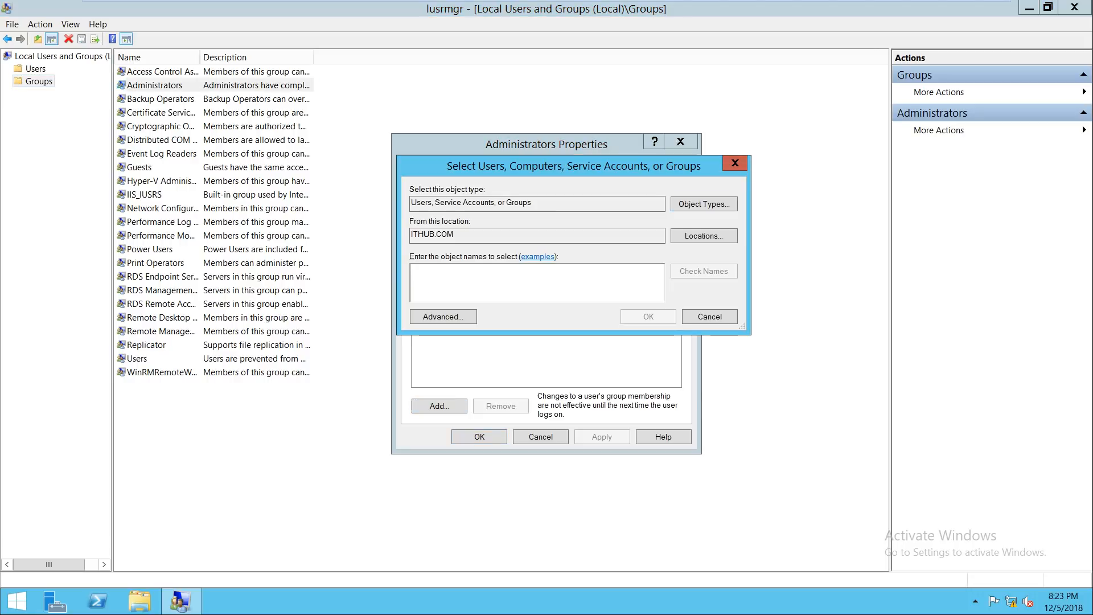
left_click(704, 203)
left_click(459, 260)
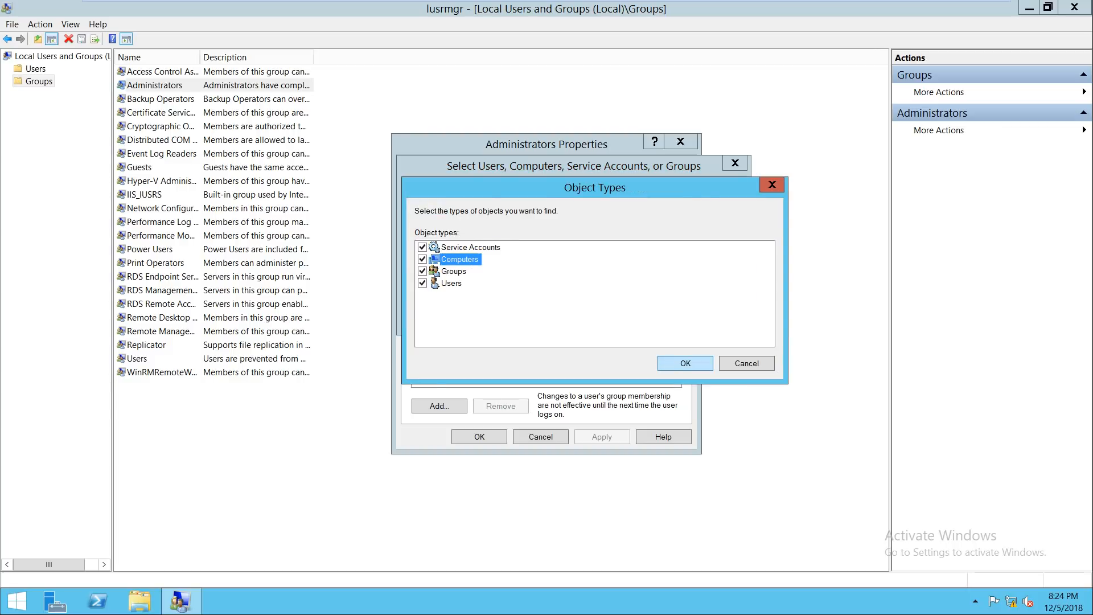
key("Return")
type("sccm")
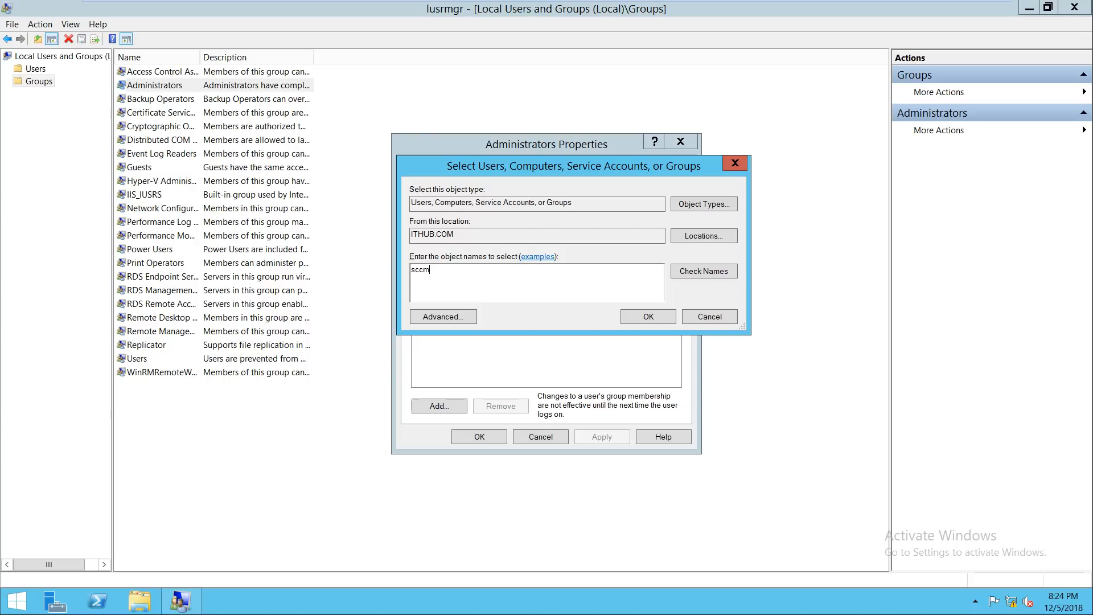
key("Return")
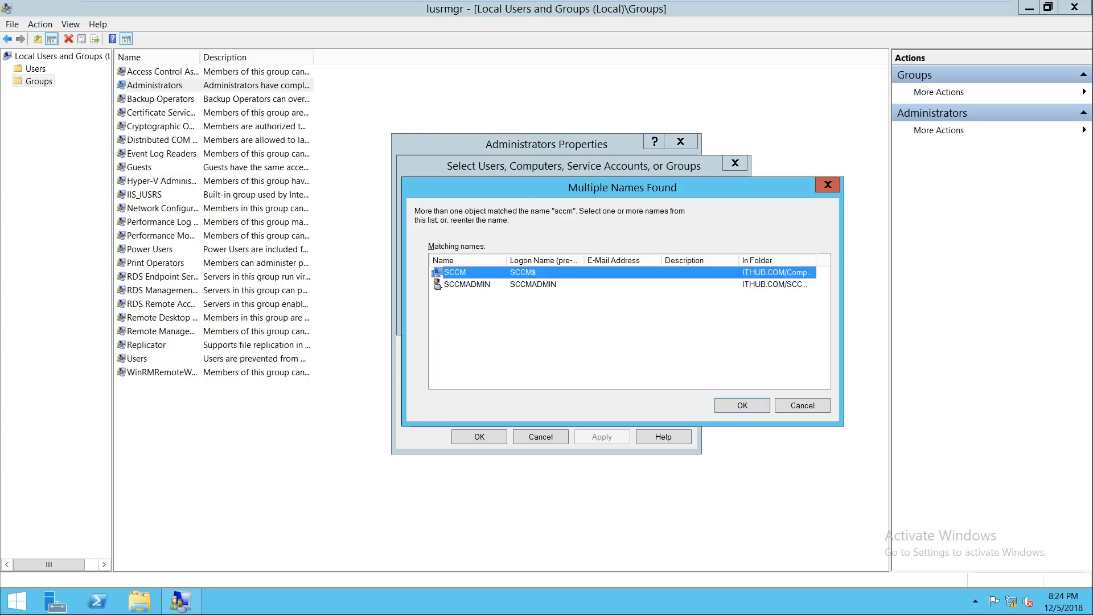
Step: Add both SCCM matches (ITHUB\SCCM, ITHUB\SCCMADMIN) to Administrators, apply, and minimize the VM
key("shift+Down")
key("Return")
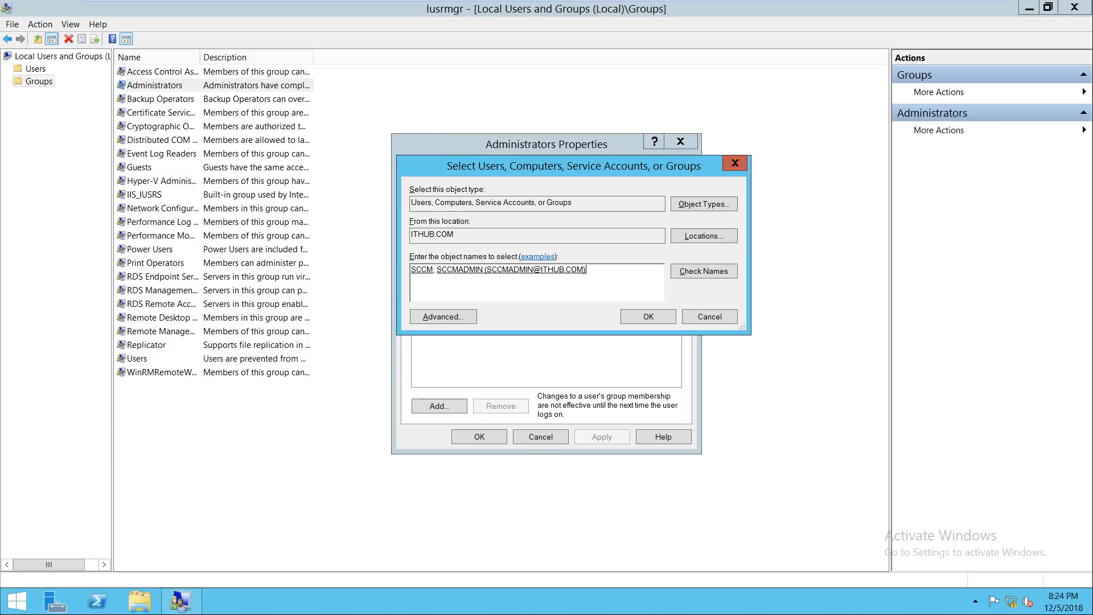
left_click(649, 316)
left_click(601, 436)
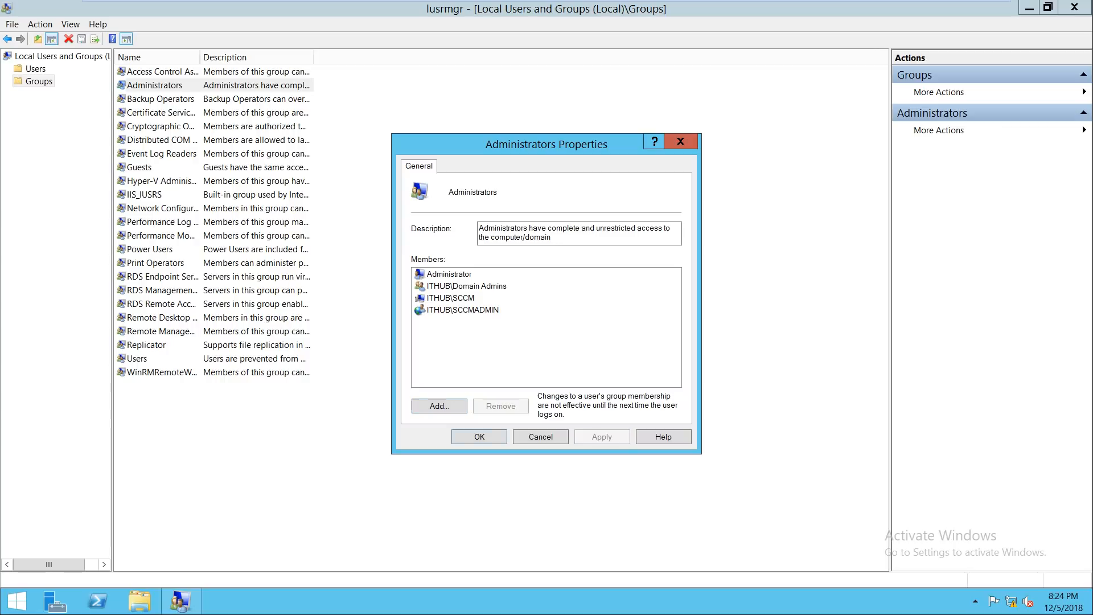
left_click(480, 437)
left_click(955, 9)
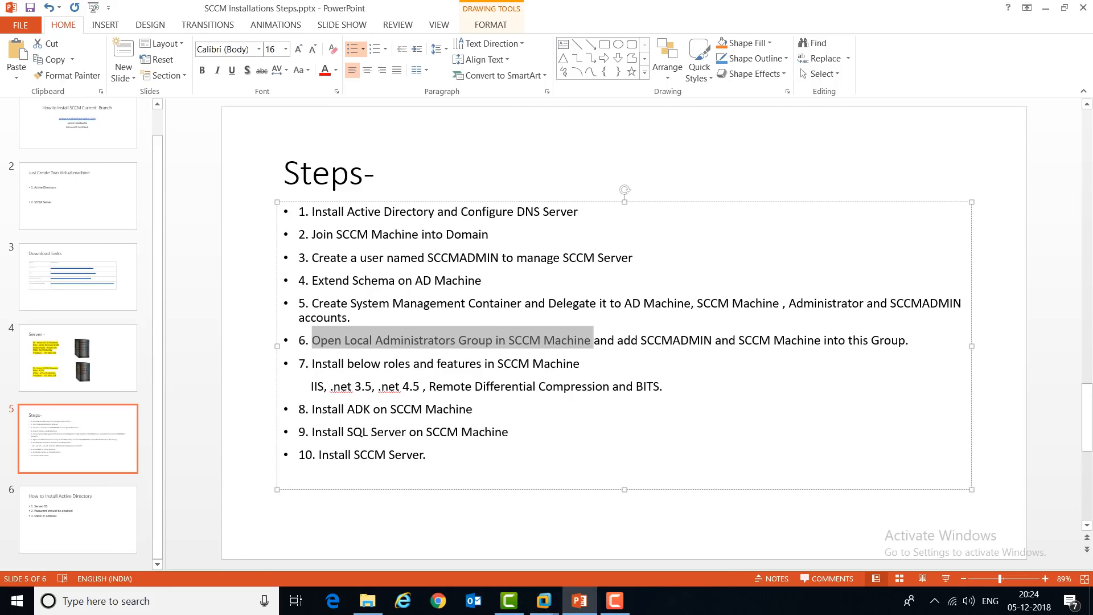
Step: Highlight bullet 7 about installing IIS, .NET, RDC and BITS, then clear the selection
left_click_drag(312, 363, 580, 363)
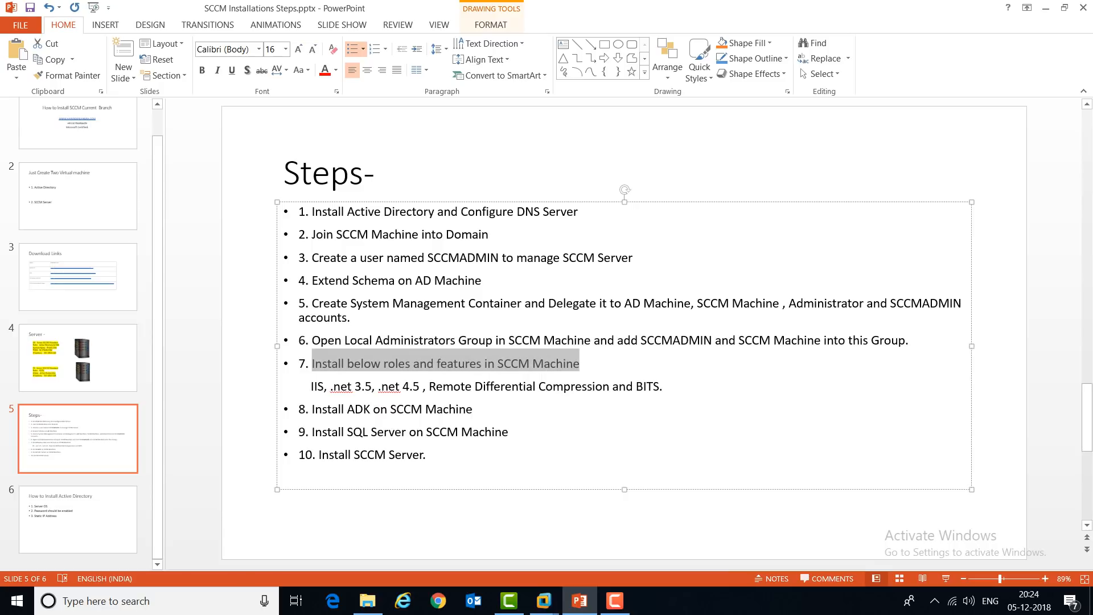
left_click(582, 364)
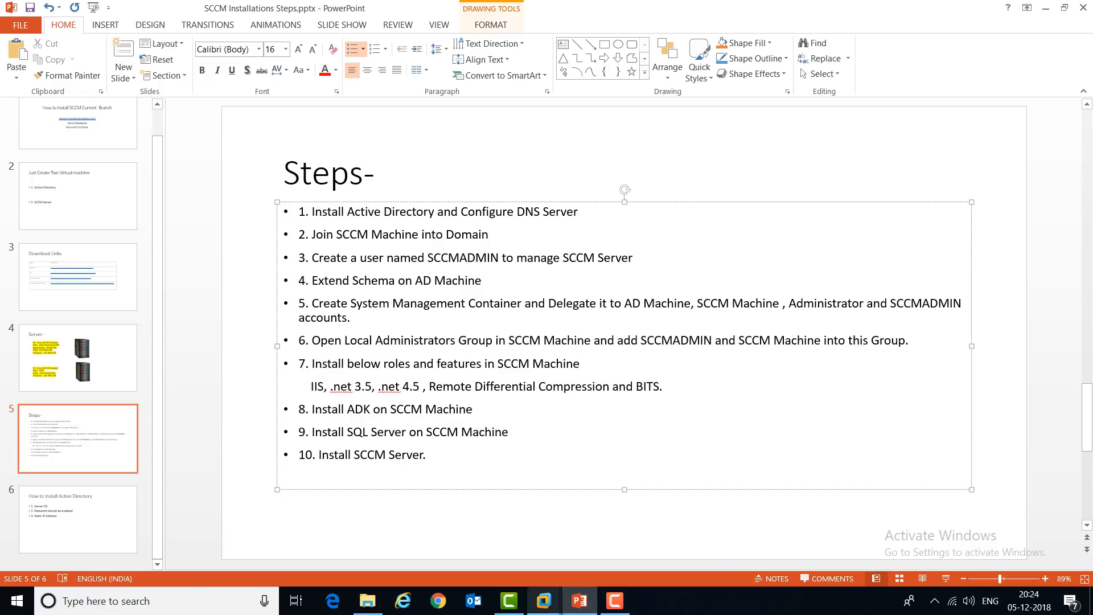
Step: Back in the SCCM VM, close the users console and start Server Manager's Add Roles and Features wizard
mouse_move(544, 601)
left_click(1027, 538)
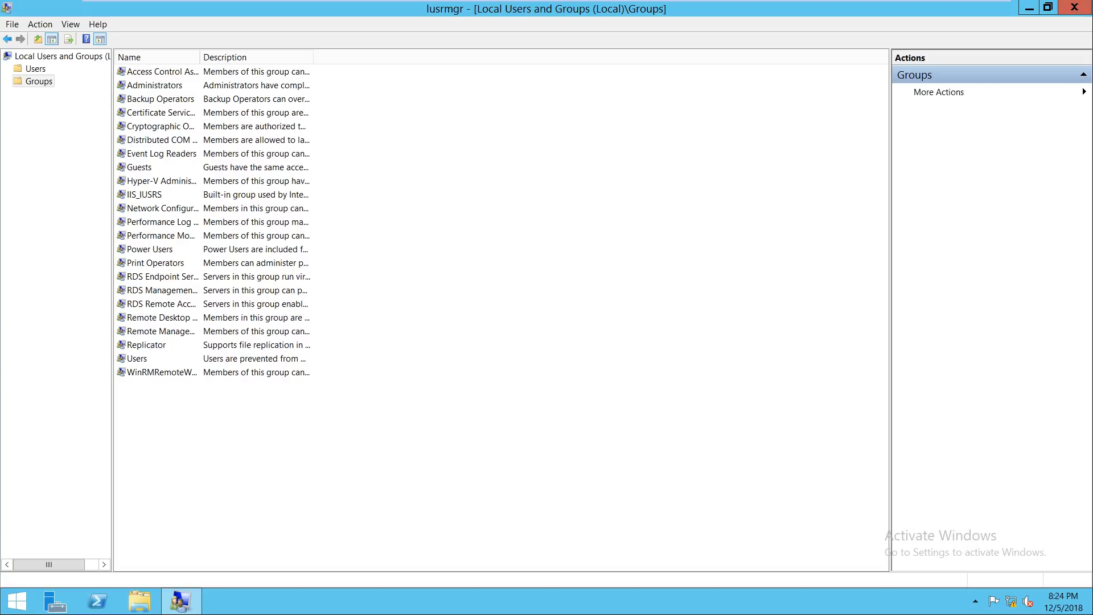
left_click(1075, 8)
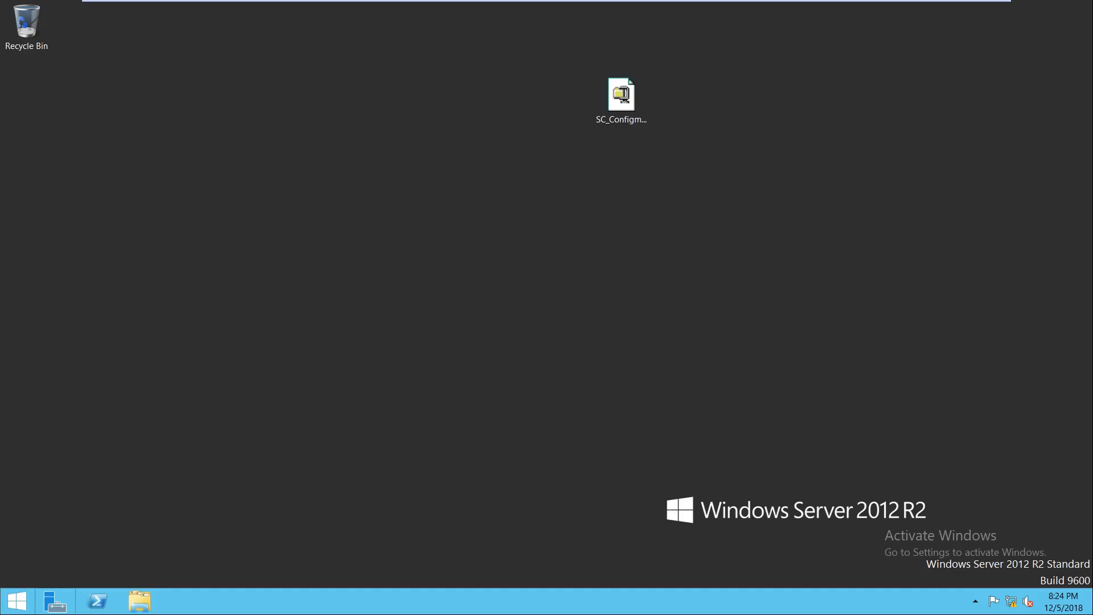
left_click(55, 601)
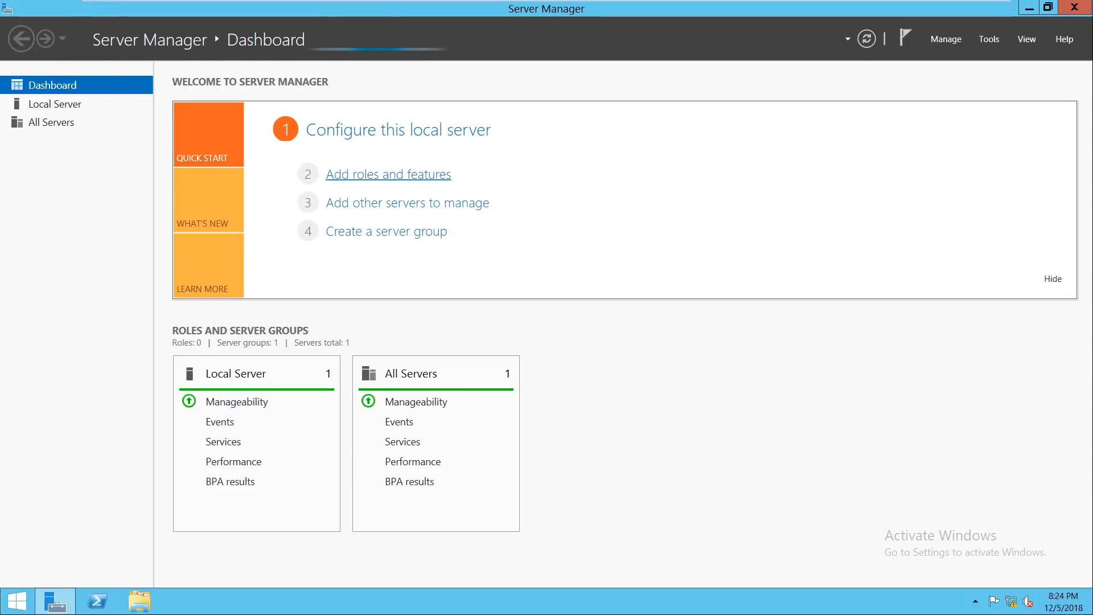
left_click(389, 175)
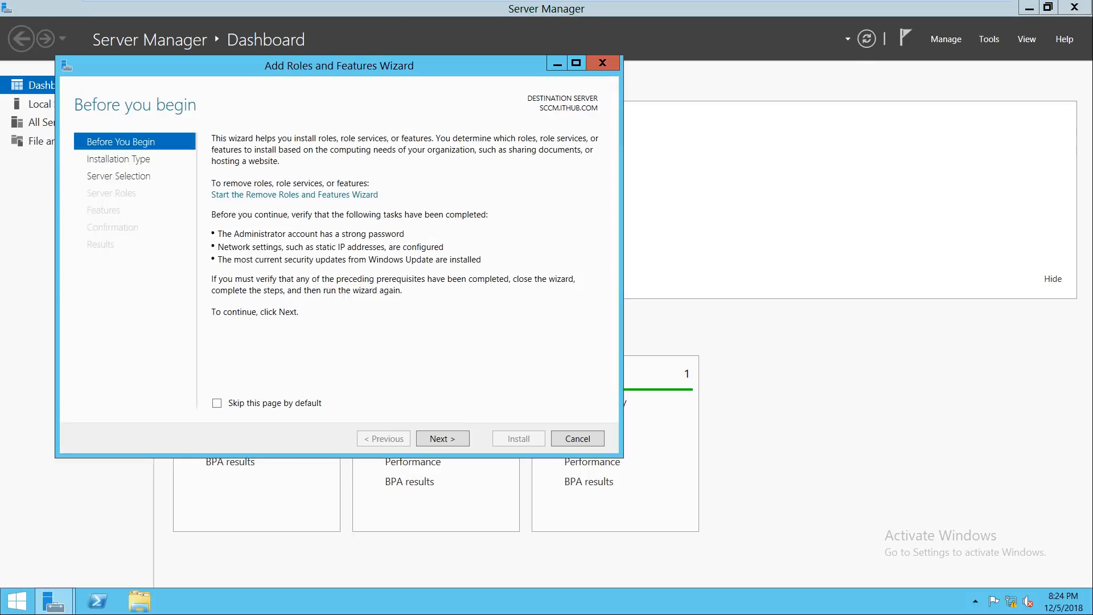
Step: Check the guest's drives in This PC, then open the SCCM VM's Settings
left_click(139, 601)
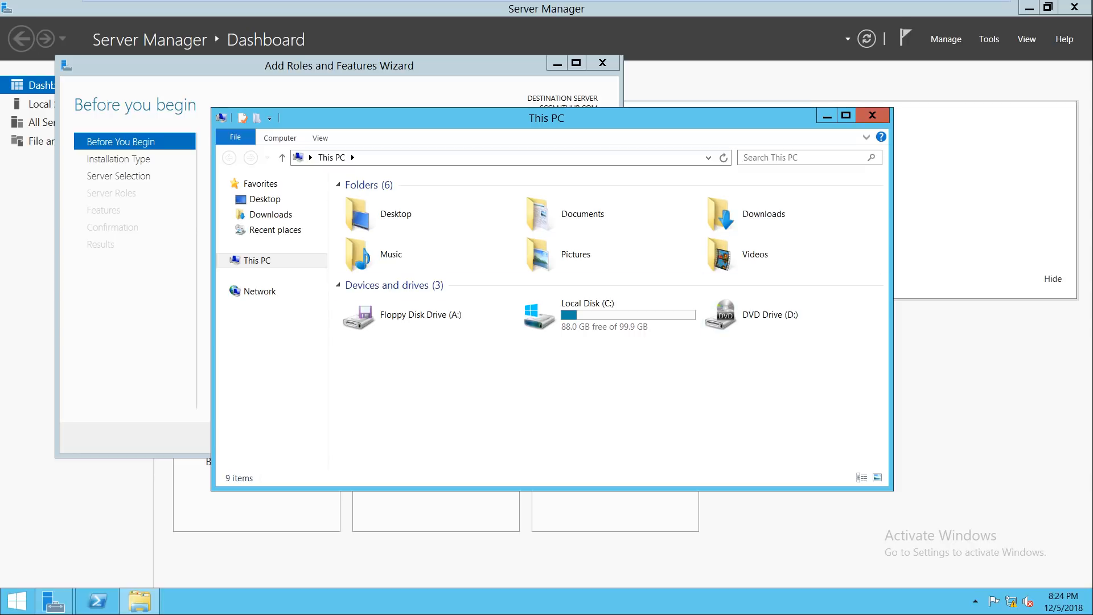
left_click(872, 116)
mouse_move(547, 1)
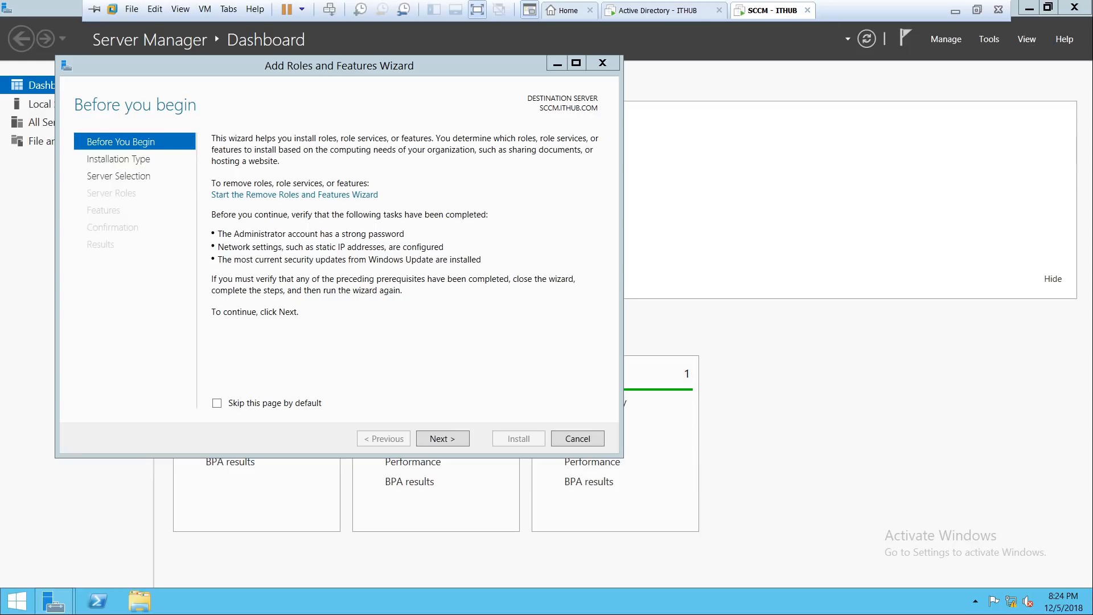
right_click(778, 8)
left_click(808, 179)
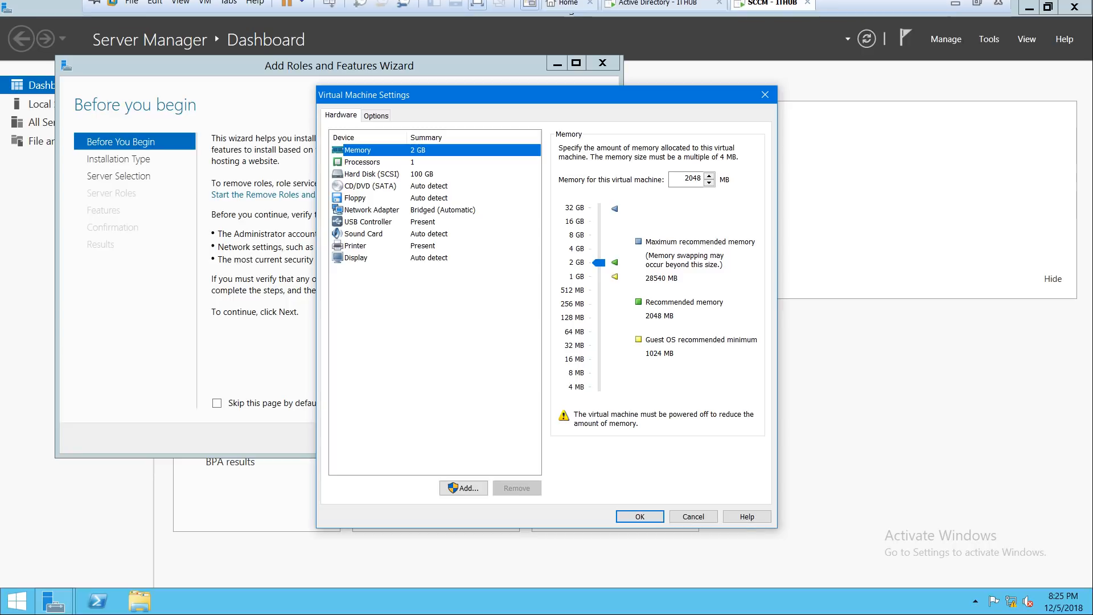
Step: Set the CD/DVD (SATA) drive to use the Windows Server ISO from C:\Data
left_click(371, 187)
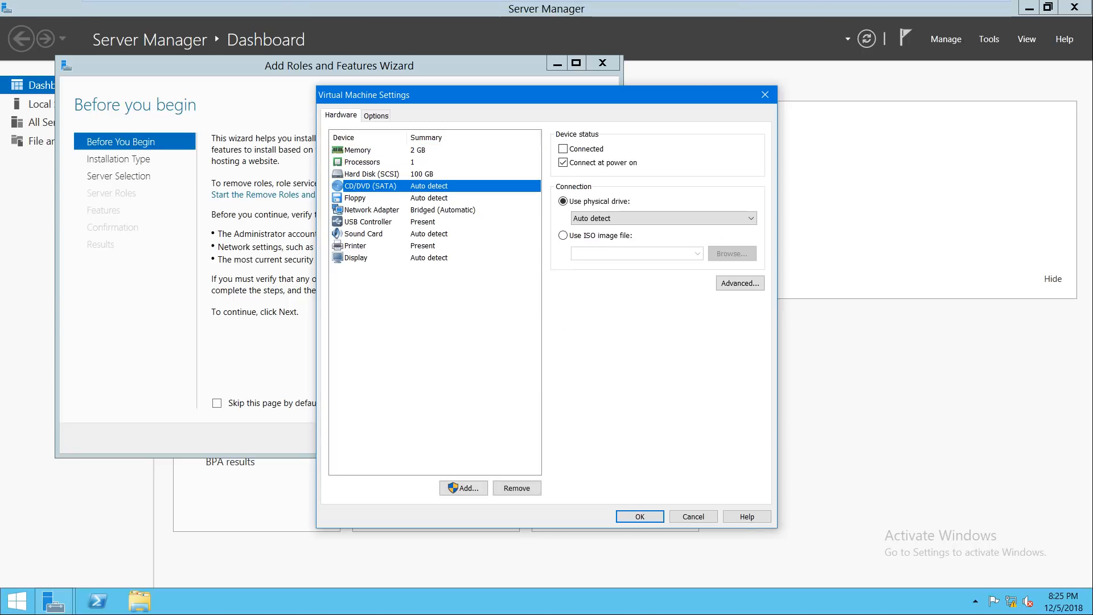
left_click(586, 235)
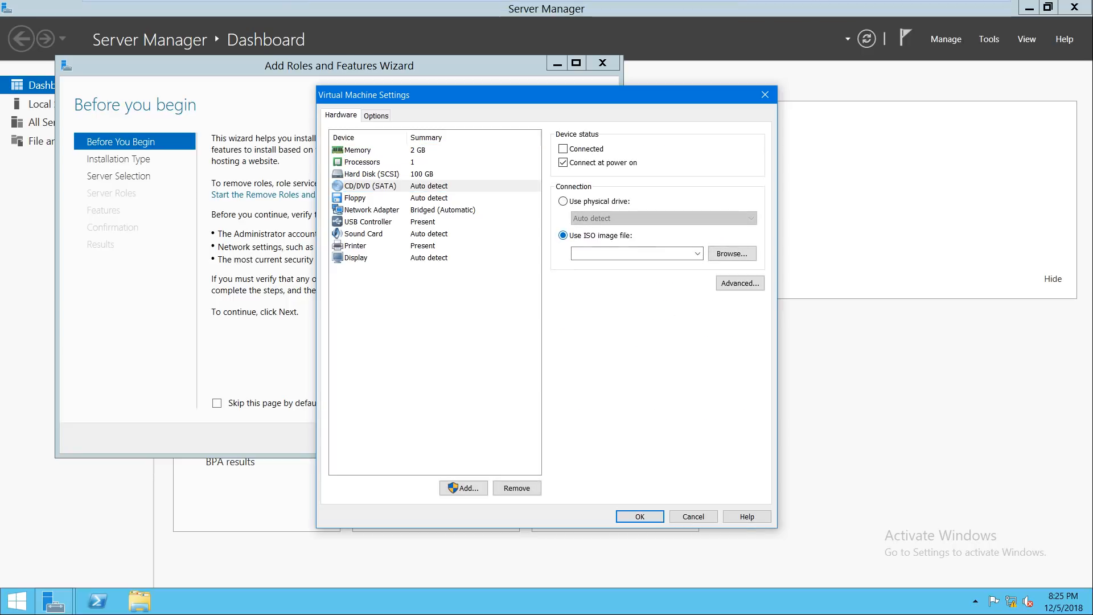
left_click(731, 253)
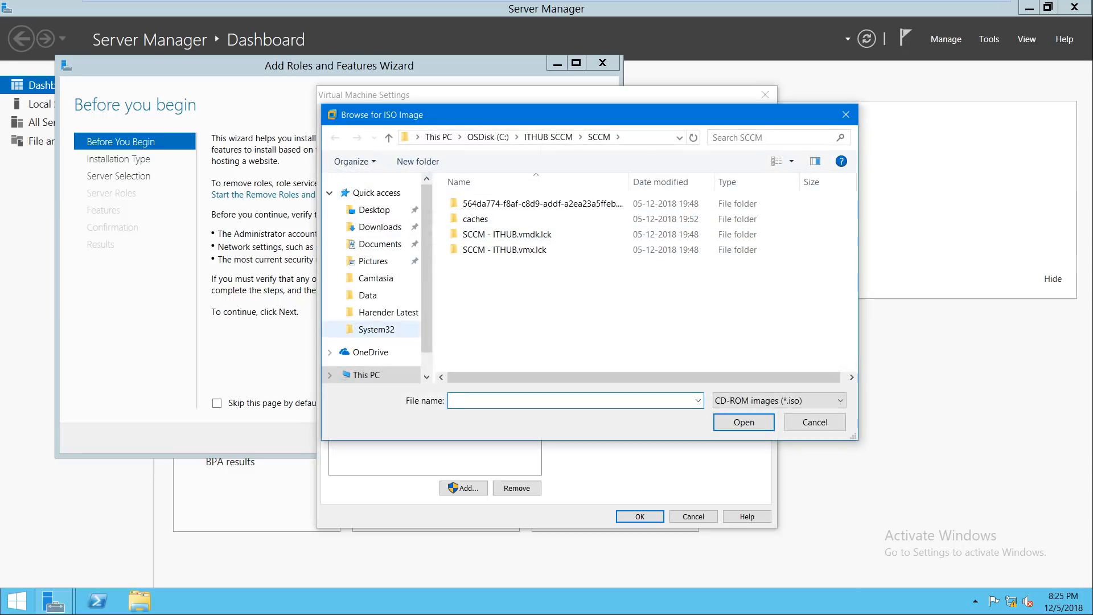
left_click(368, 375)
double_click(538, 355)
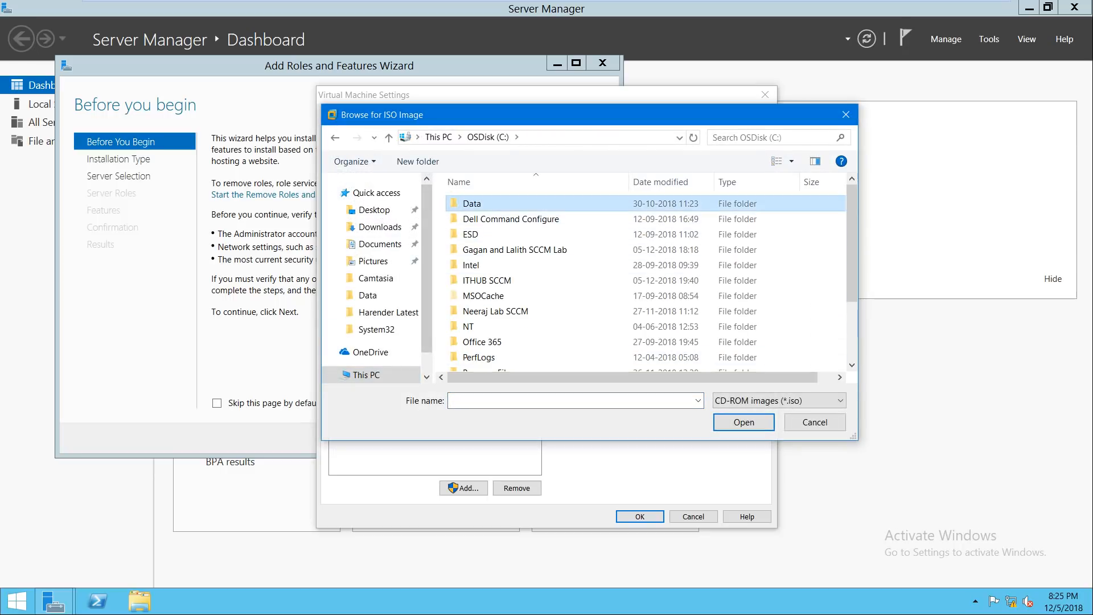
double_click(472, 203)
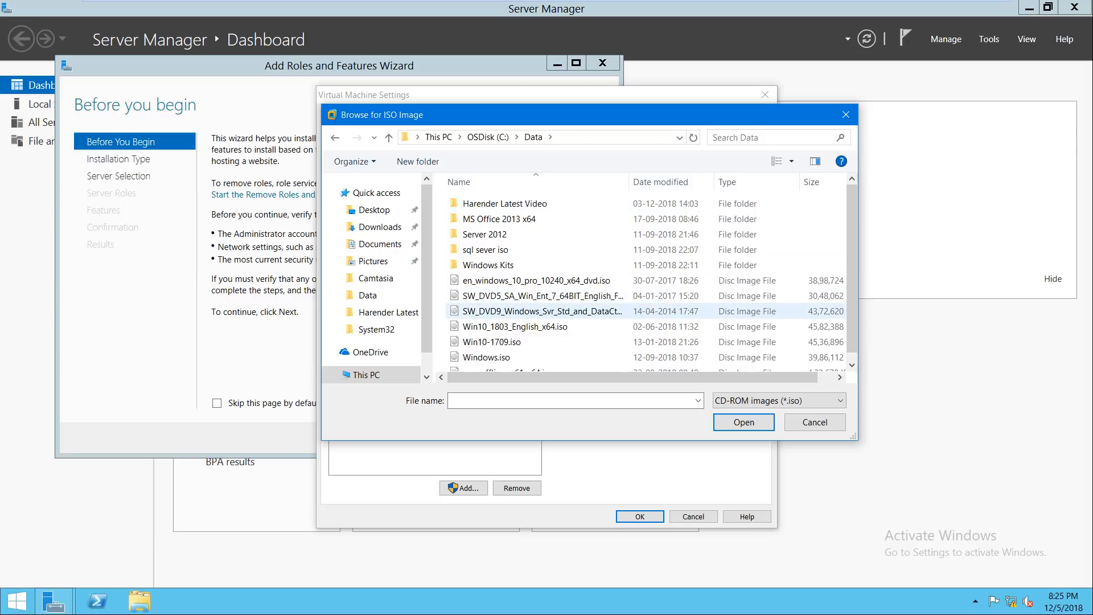
double_click(541, 311)
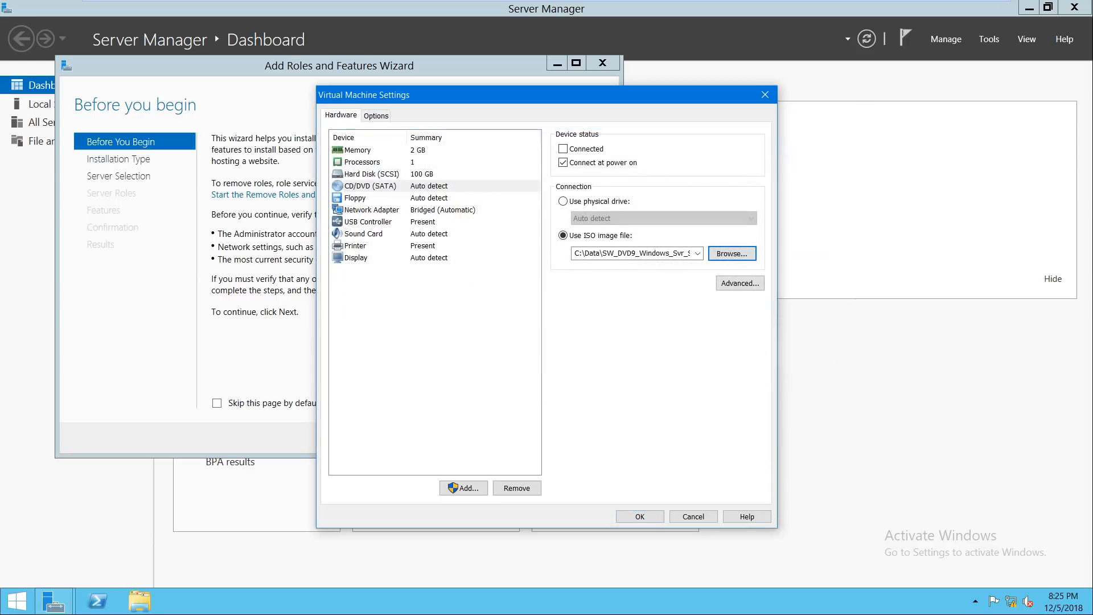
left_click(640, 517)
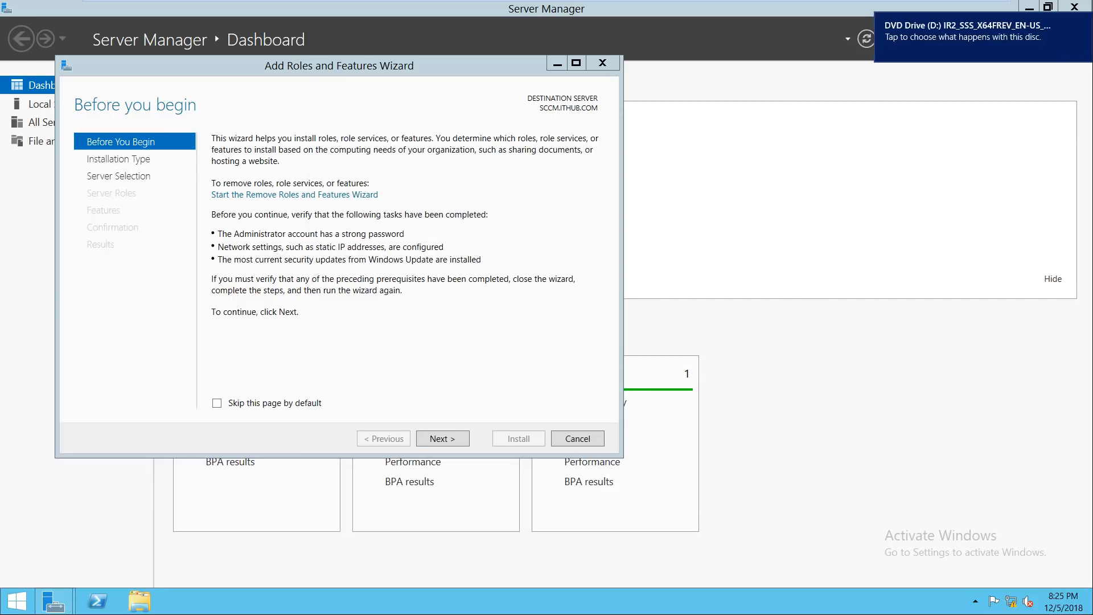
Step: Confirm the mounted disc, then advance the wizard with role-based installation on SCCM.ITHUB.COM
left_click(140, 601)
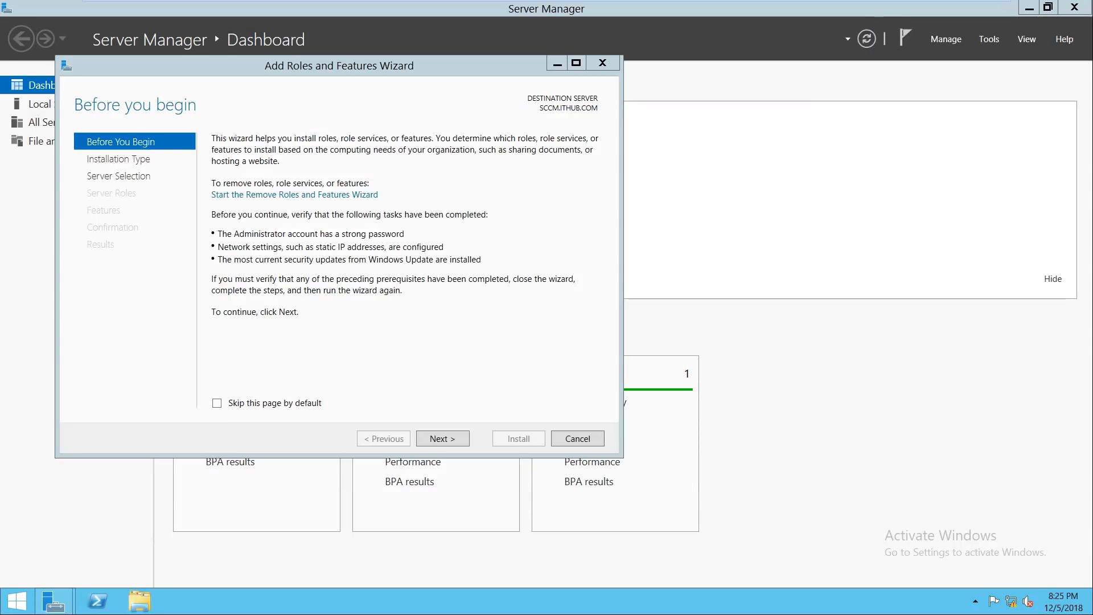
left_click(442, 439)
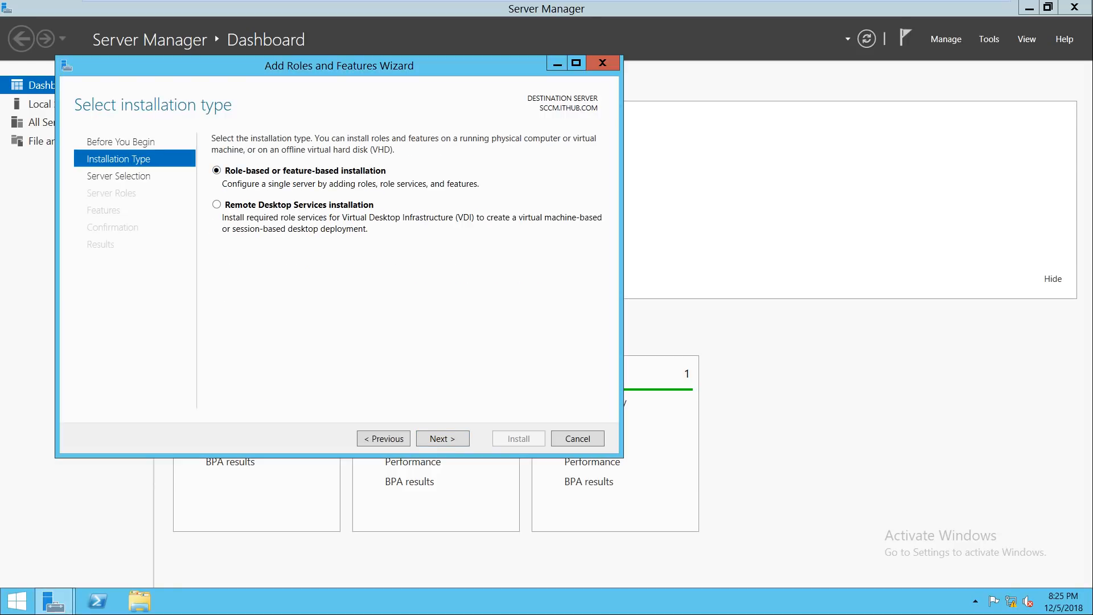
left_click(442, 439)
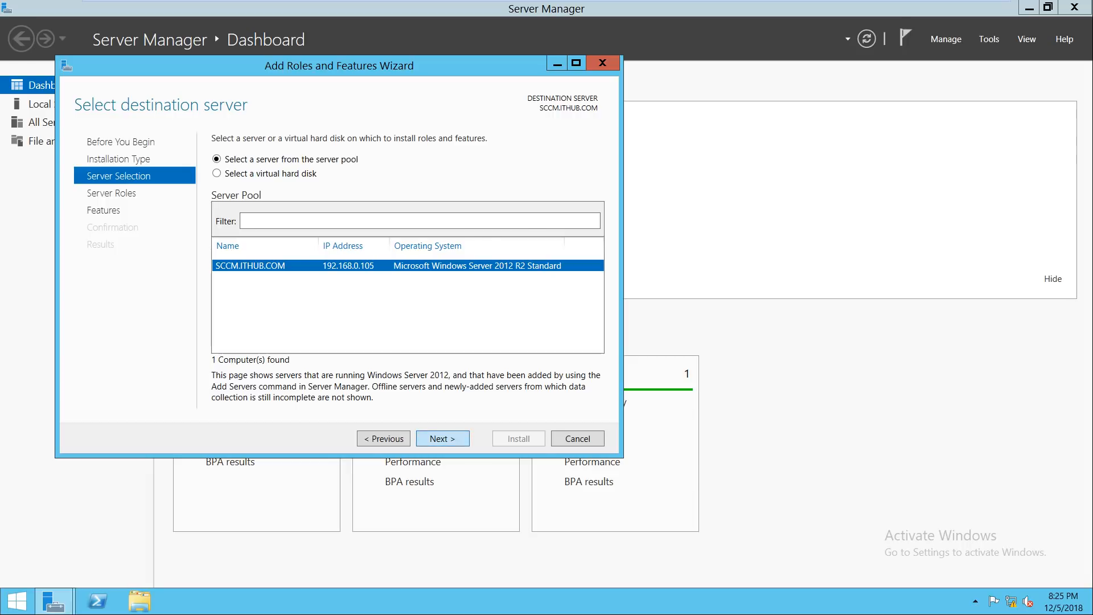
left_click(443, 439)
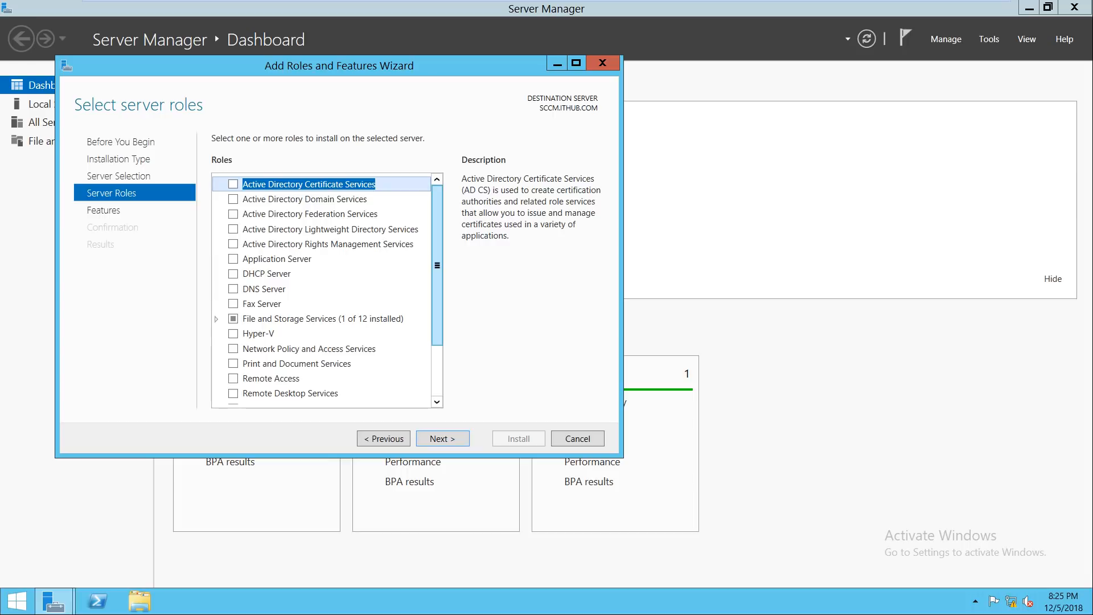
Step: Select Web Server (IIS) with its management tools and continue to Select features
scroll(319, 366, "down", 2)
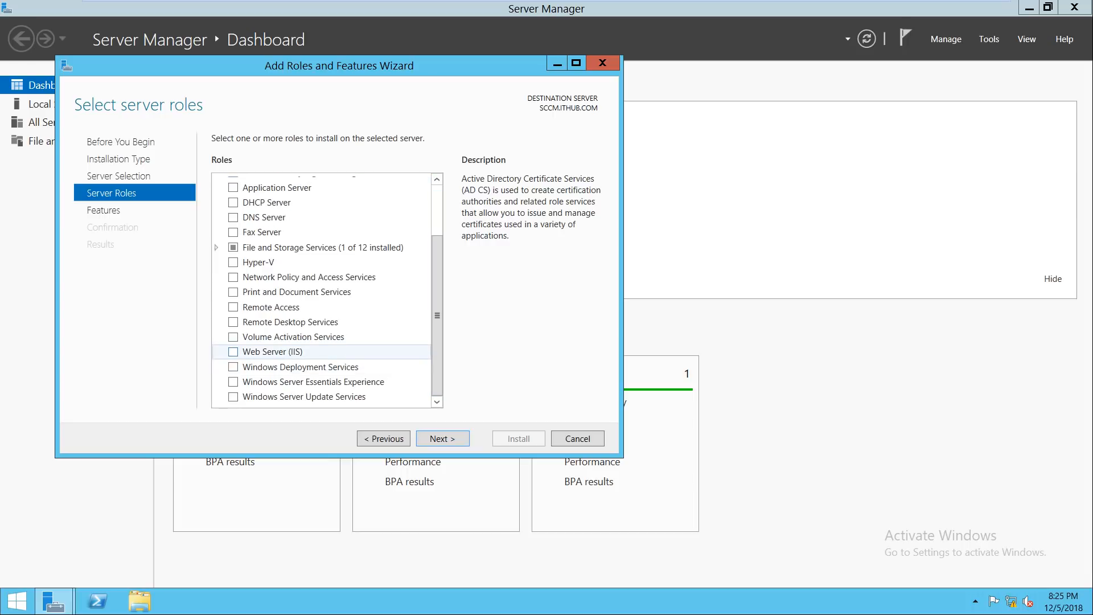
left_click(233, 351)
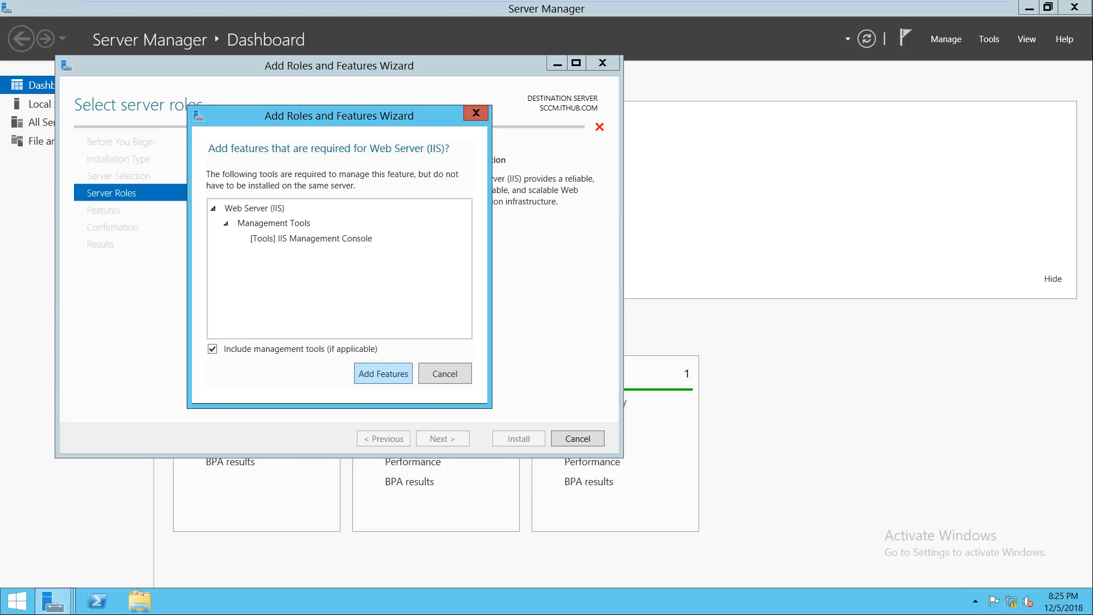
key("Return")
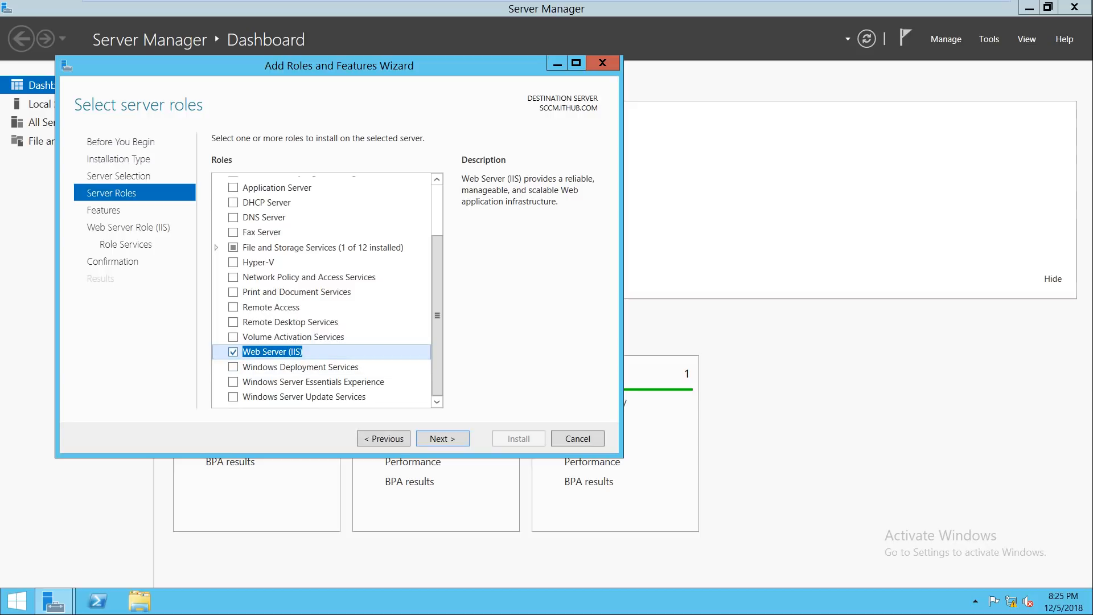
key("Return")
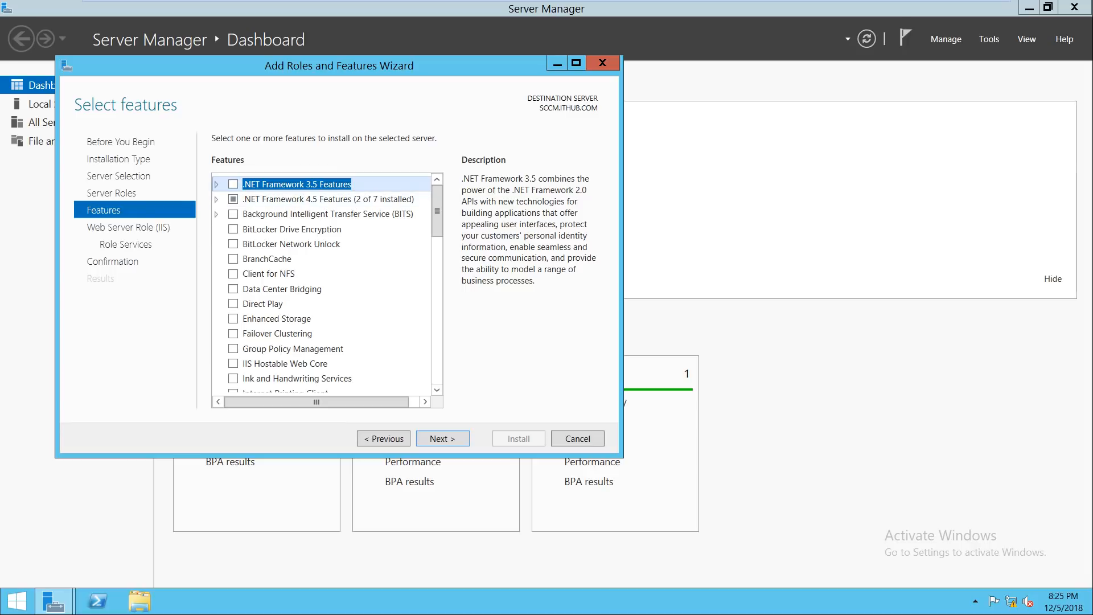
Step: Under .NET Framework 3.5 Features, check HTTP Activation and Non-HTTP Activation
scroll(327, 284, "down", 7)
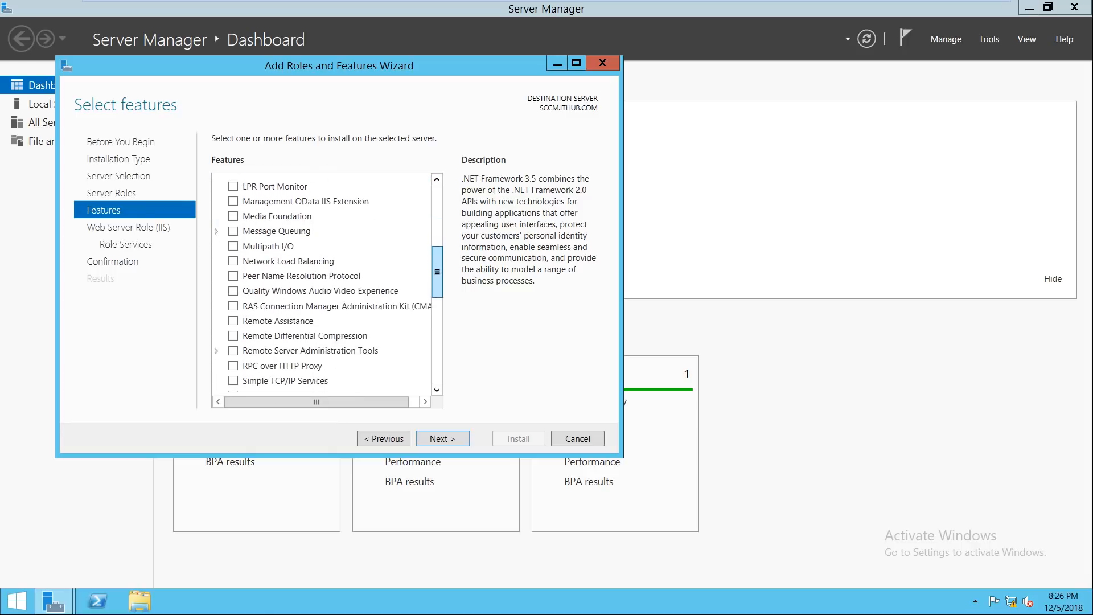
scroll(327, 285, "down", 4)
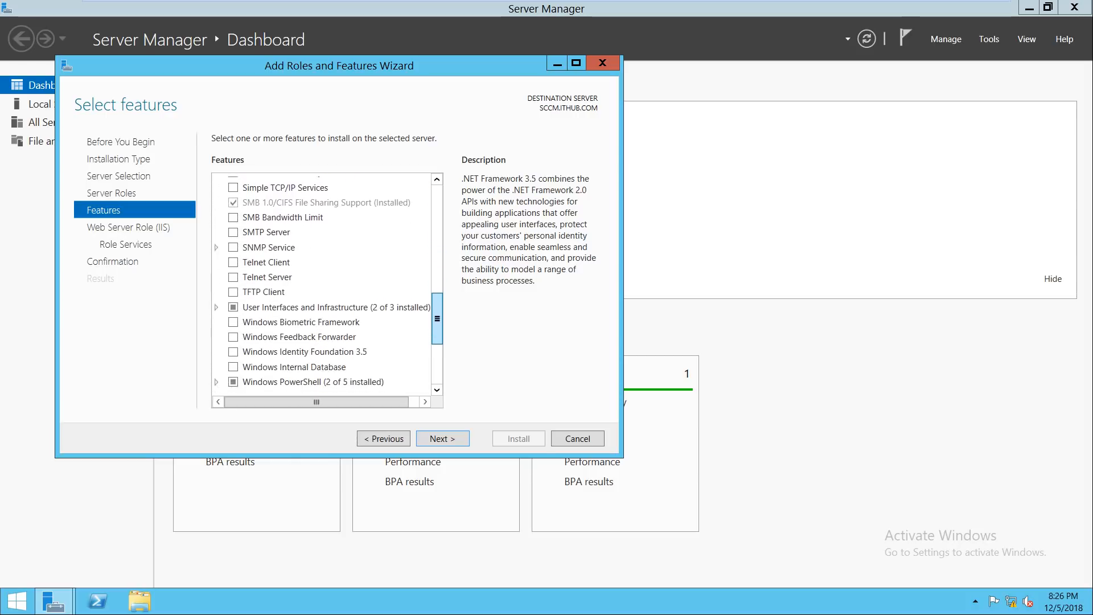
scroll(328, 284, "down", 3)
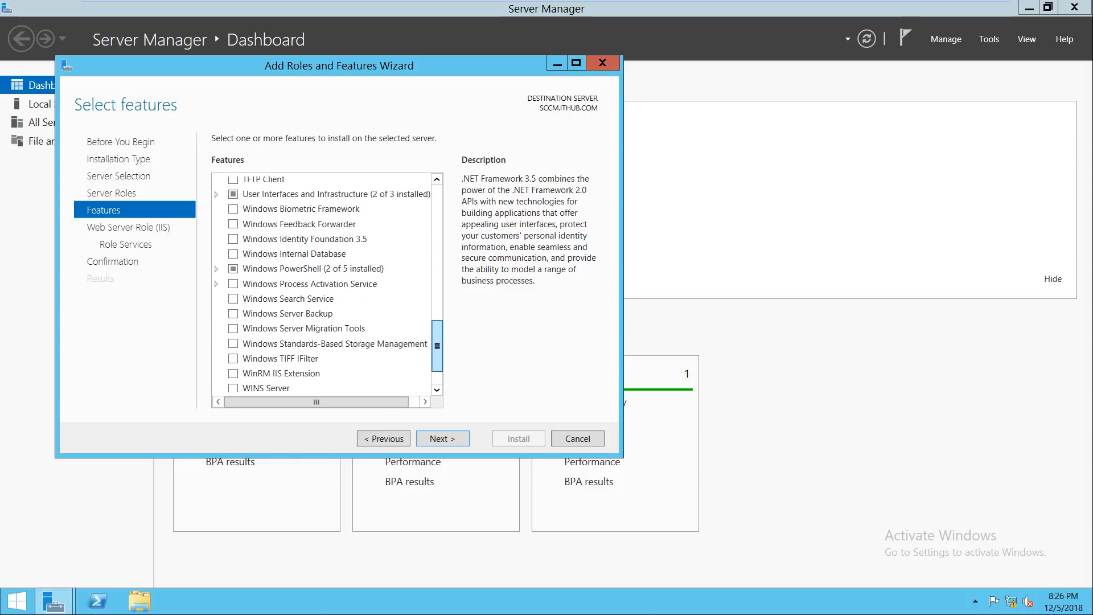
scroll(327, 285, "up", 9)
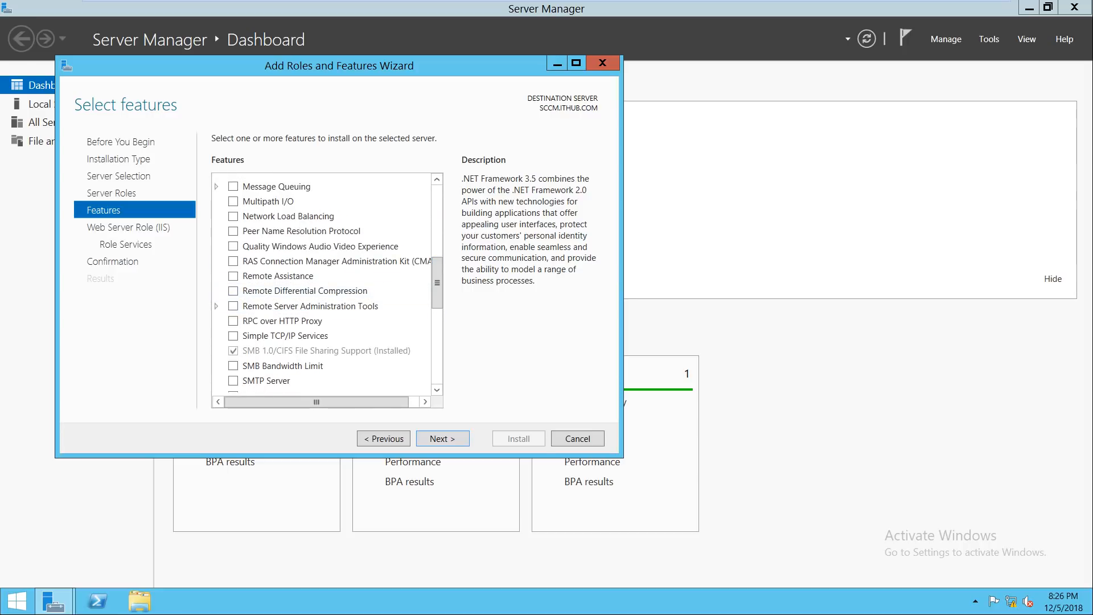
left_click_drag(437, 283, 437, 210)
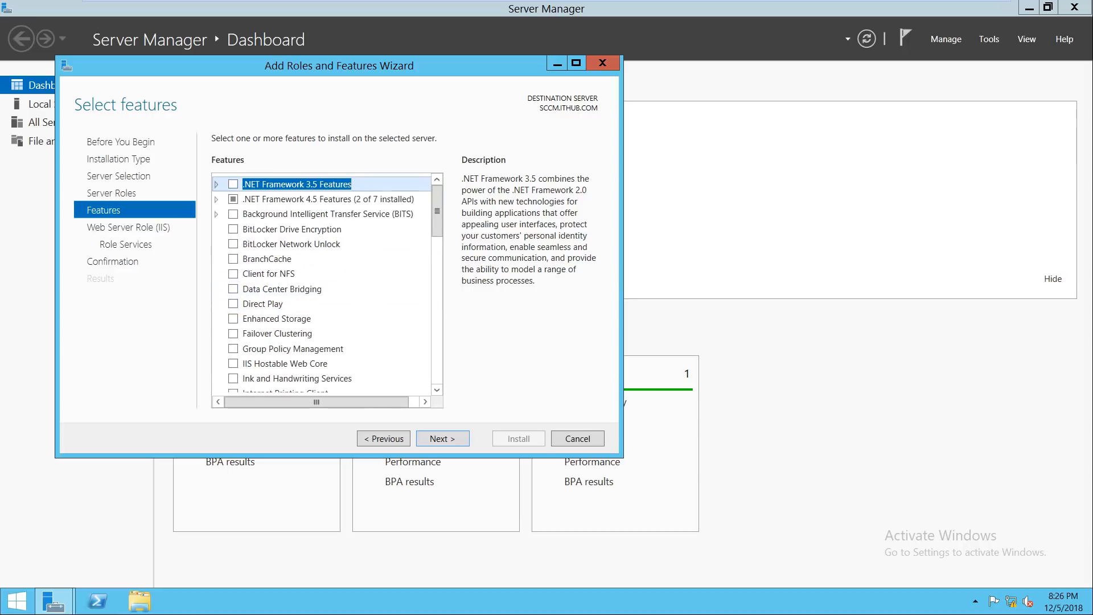
key("Right")
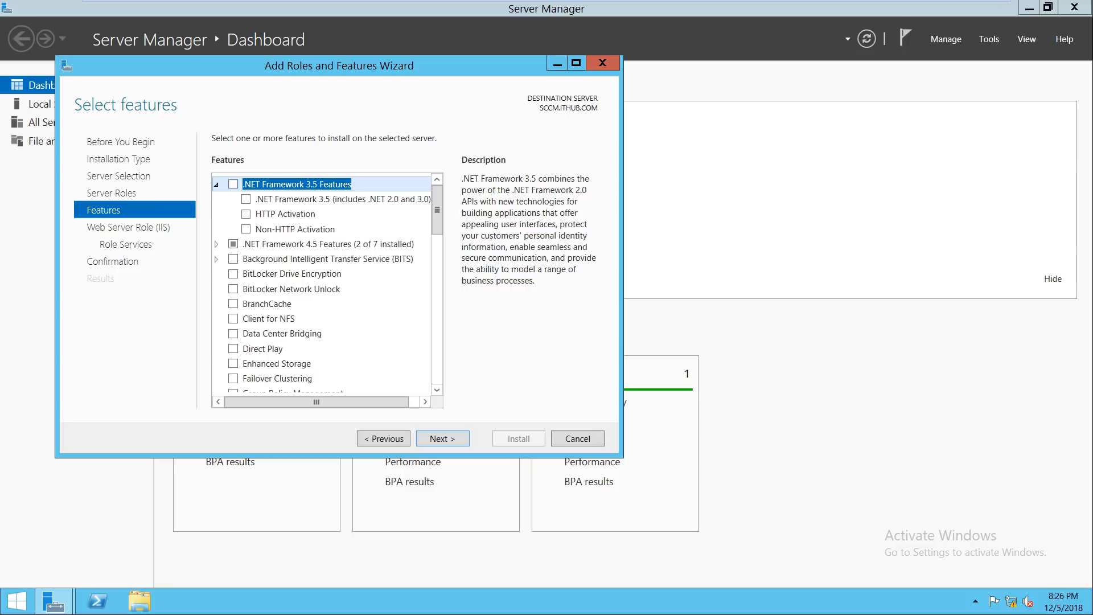
key("Down")
key("Down")
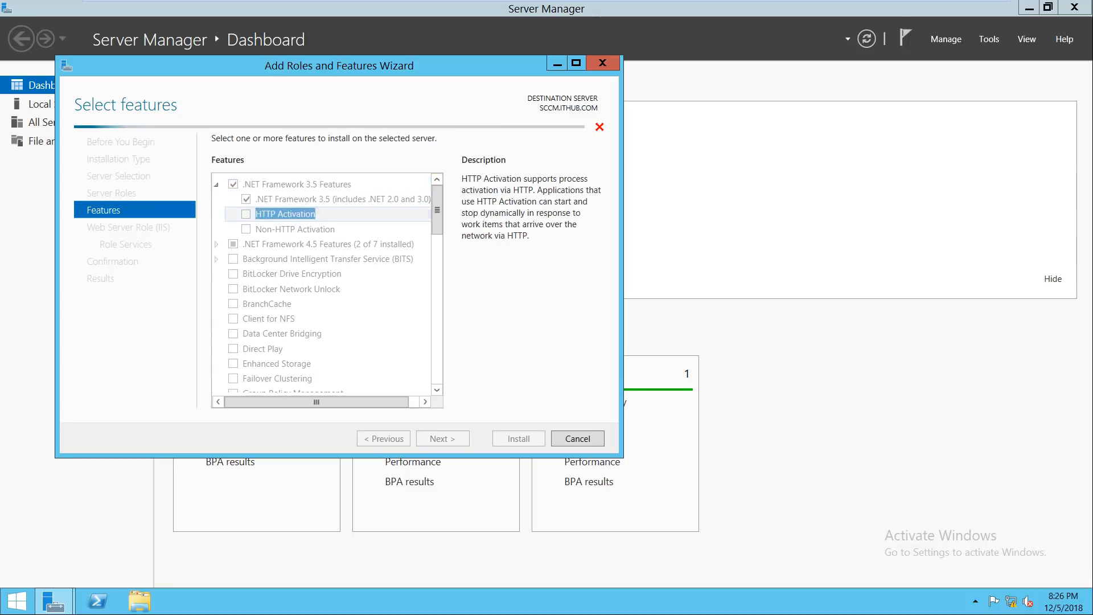
key("space")
key("Return")
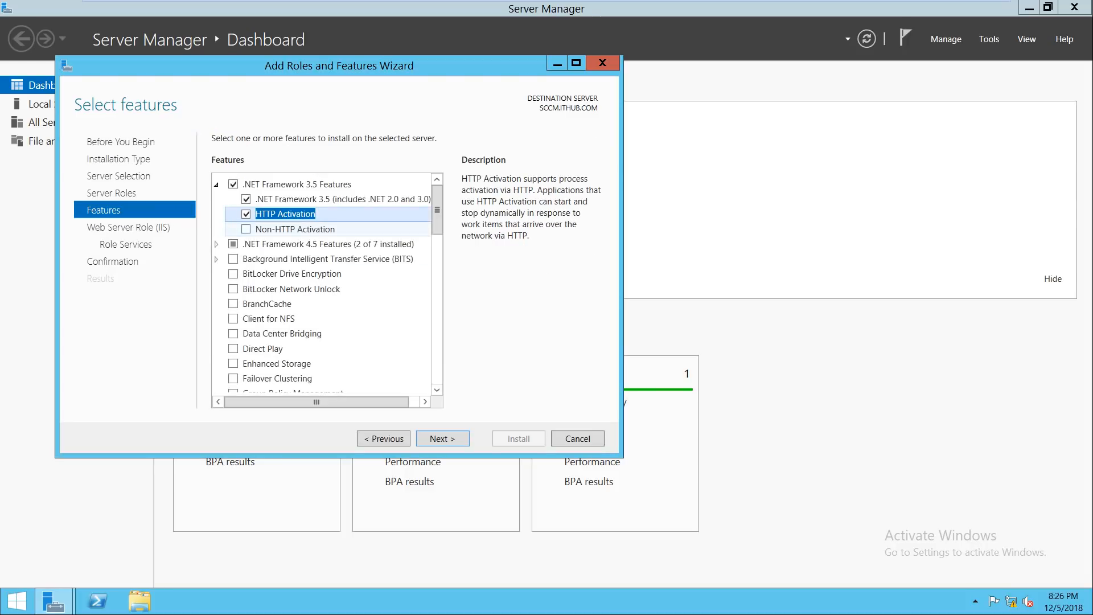
key("Down")
key("space")
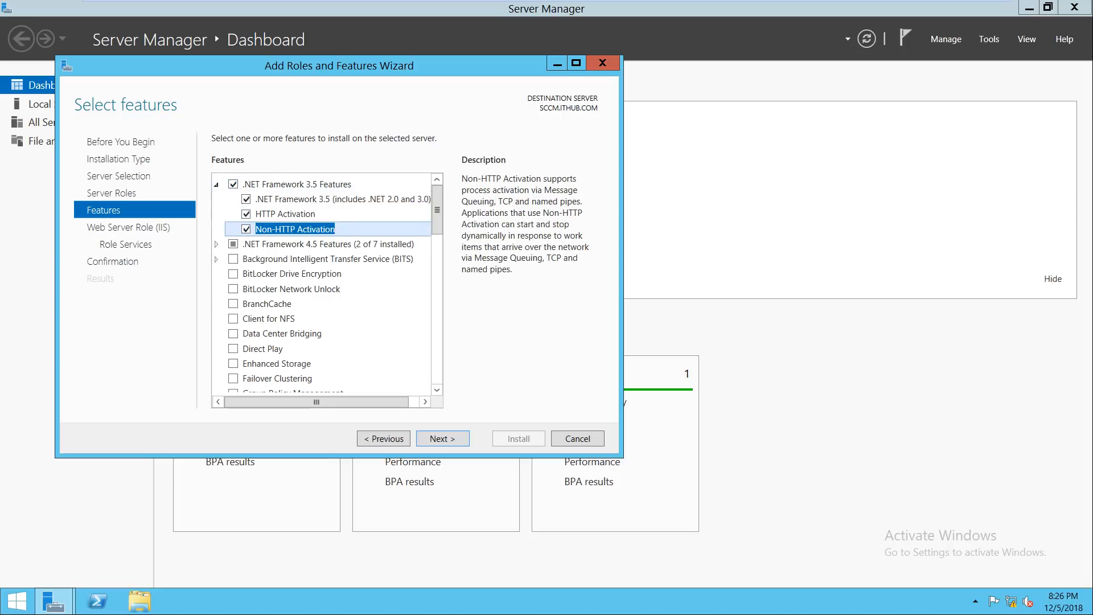
Step: Under .NET 4.5 WCF Services, check HTTP, MSMQ and Named Pipe Activation
key("Down")
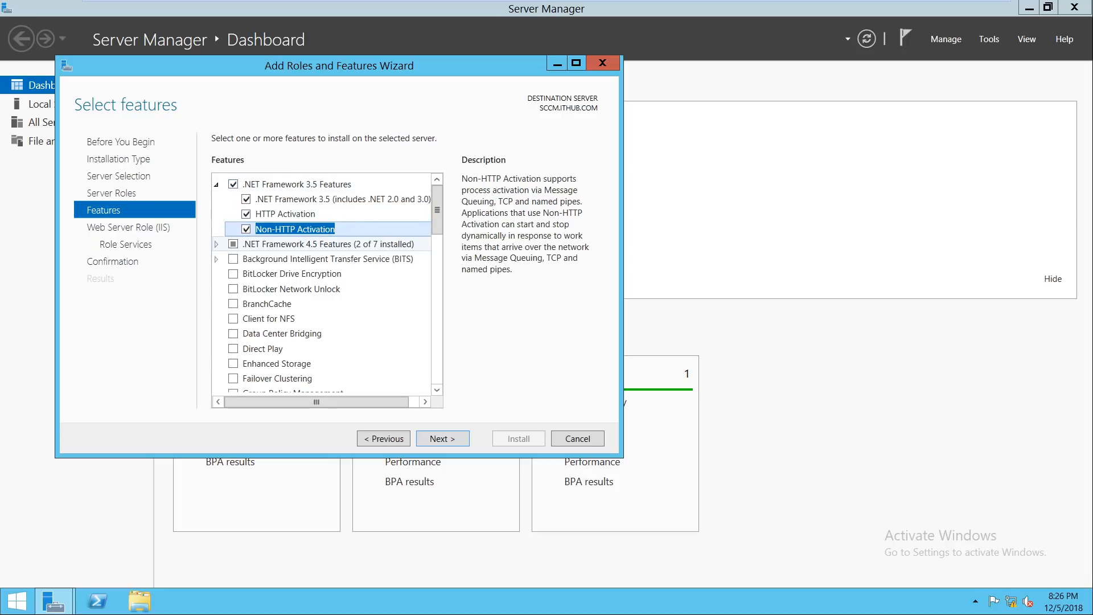
key("Right")
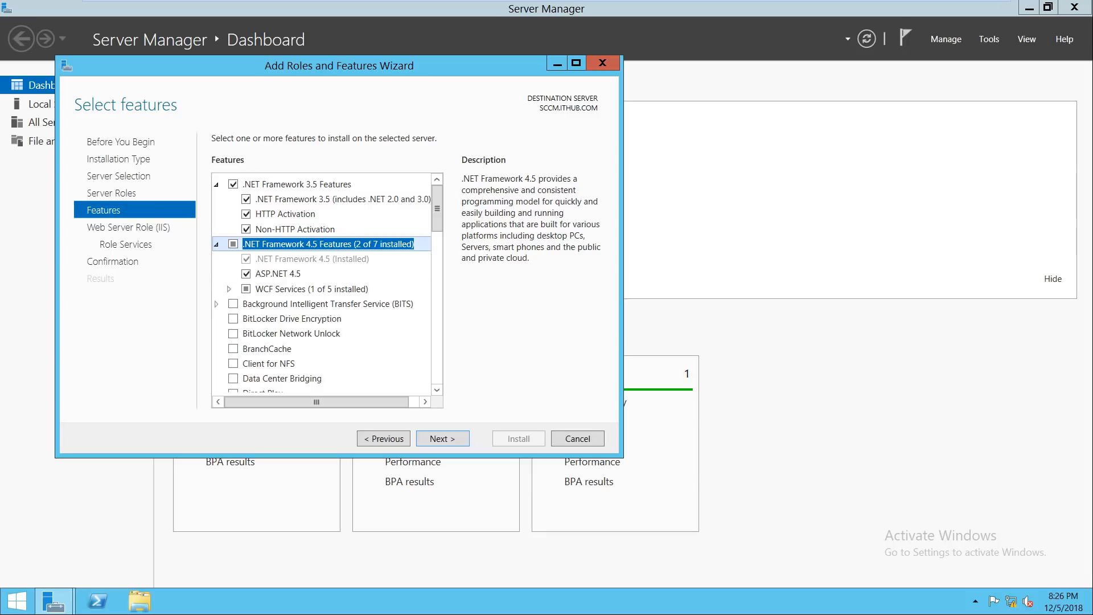
left_click(229, 289)
left_click(260, 304)
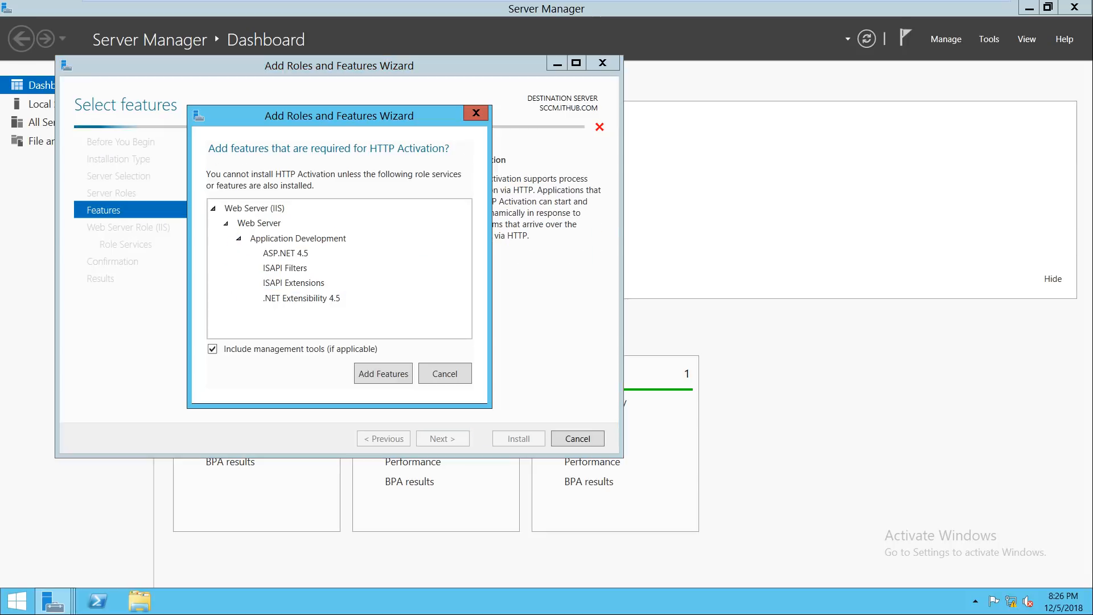
left_click(378, 374)
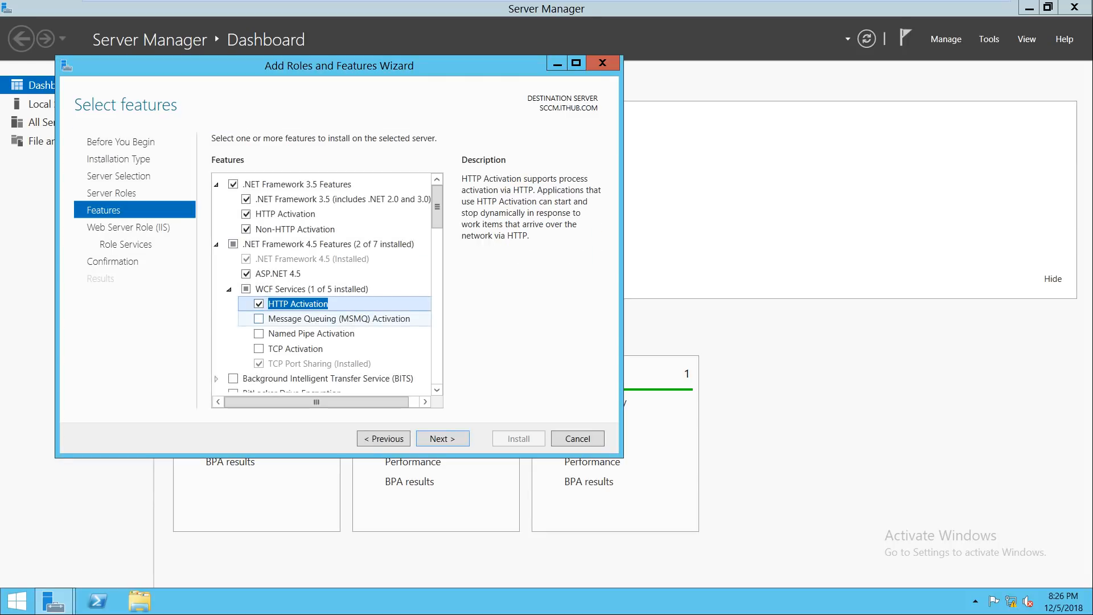
left_click(259, 318)
left_click(379, 379)
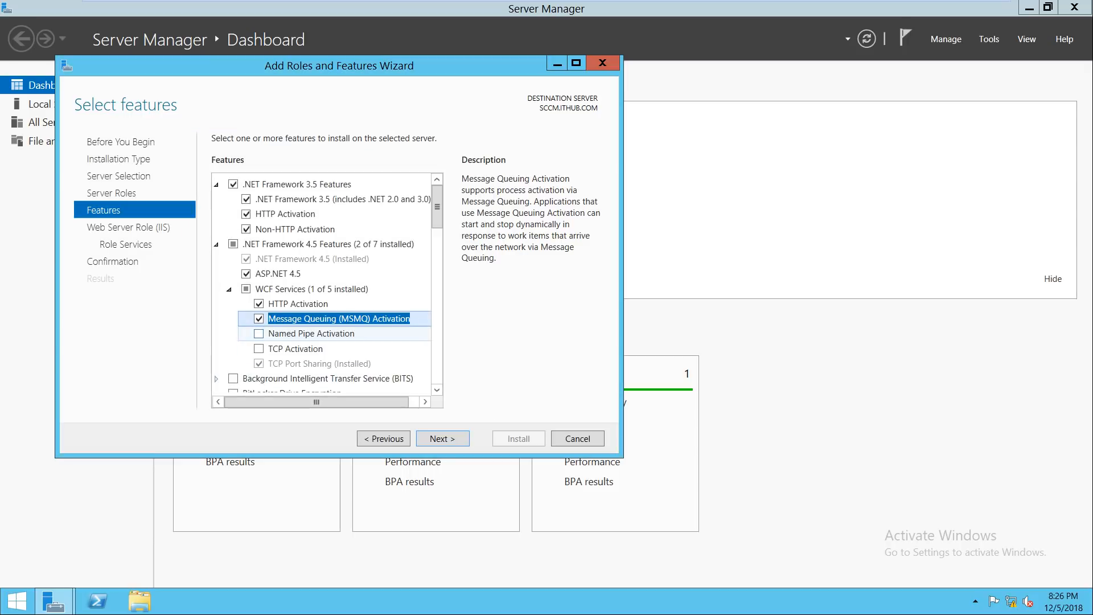
left_click(259, 333)
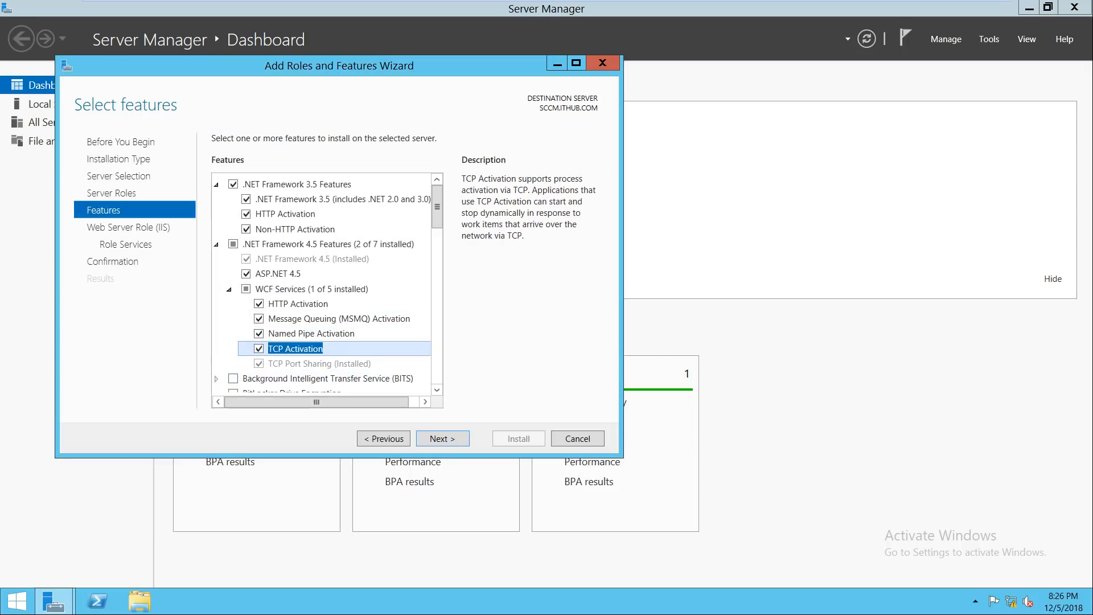
Step: Add BITS with IIS Server Extension and Remote Differential Compression, then continue
double_click(330, 379)
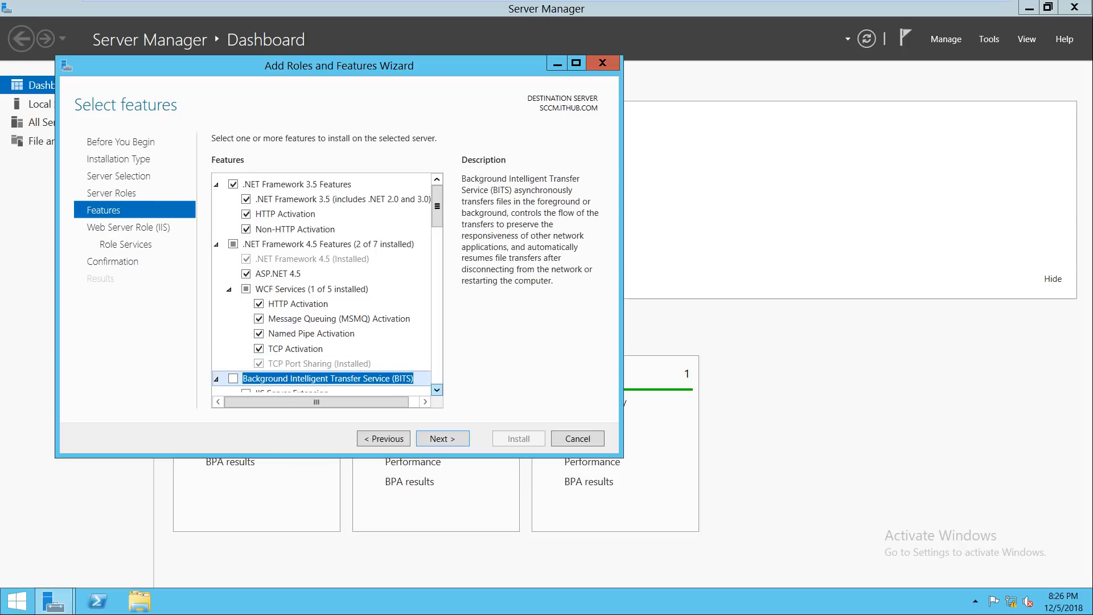
left_click(436, 390)
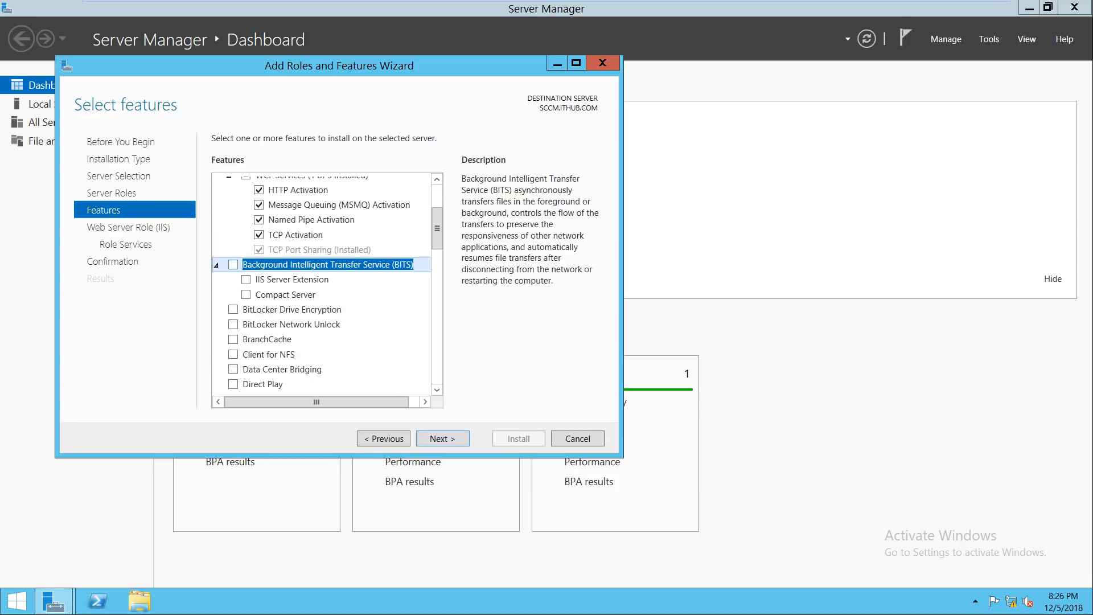
left_click(234, 265)
left_click(383, 380)
left_click(246, 295)
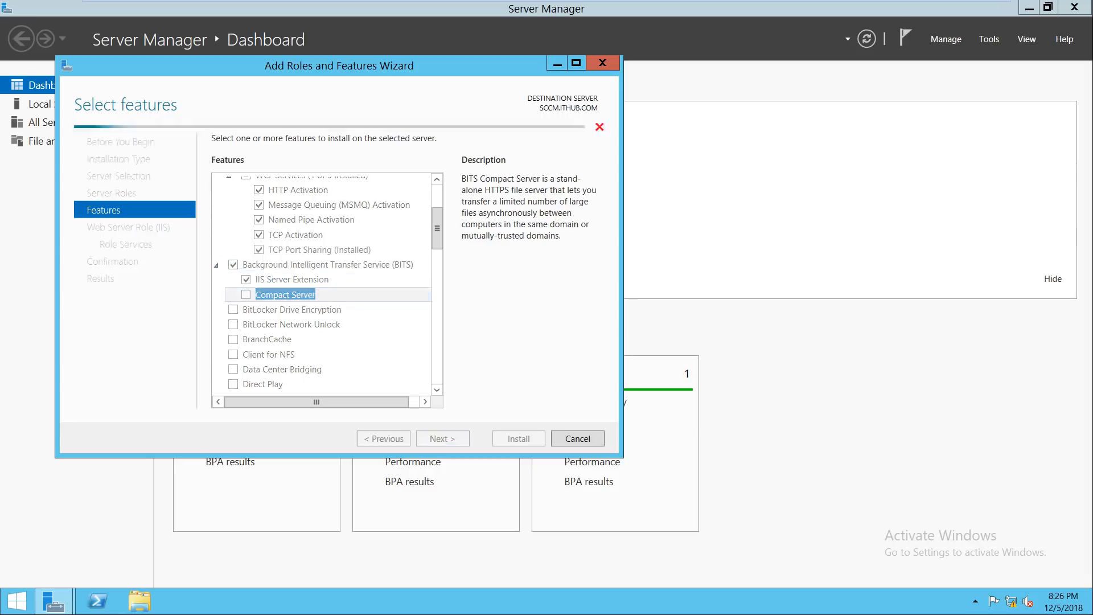
left_click_drag(436, 228, 436, 295)
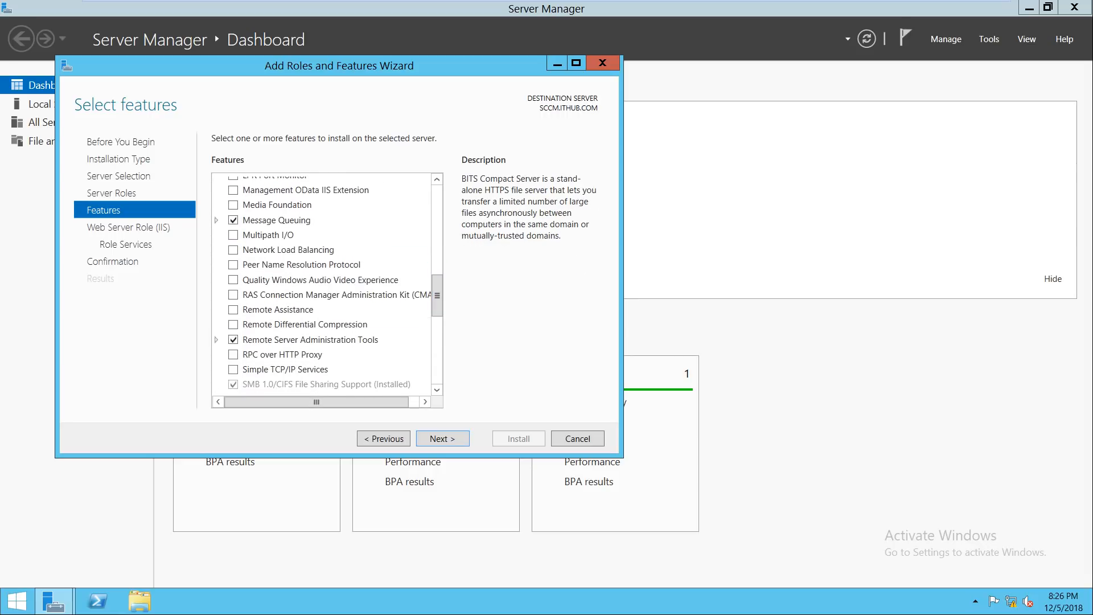
left_click(234, 324)
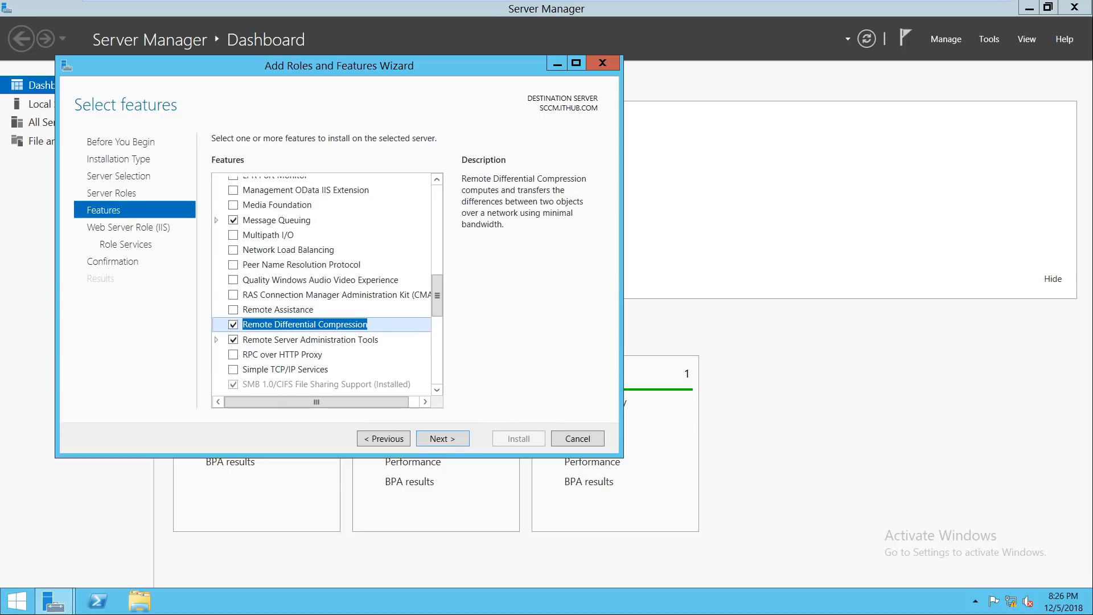
left_click(442, 439)
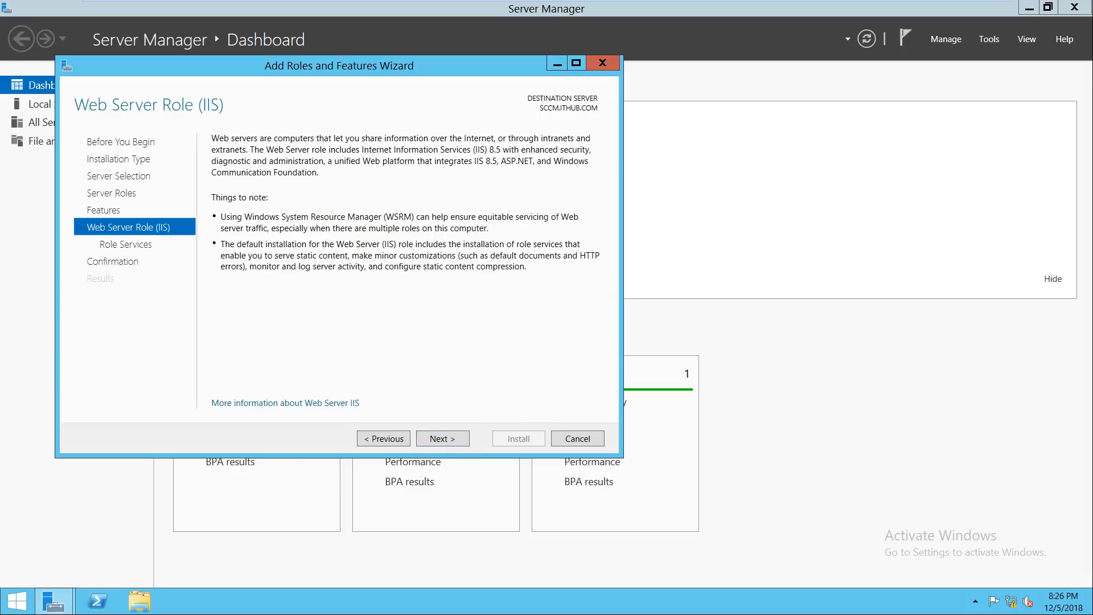
Step: Add WebDAV Publishing, Custom and ODBC Logging, Dynamic Content Compression and Basic Authentication
left_click(443, 438)
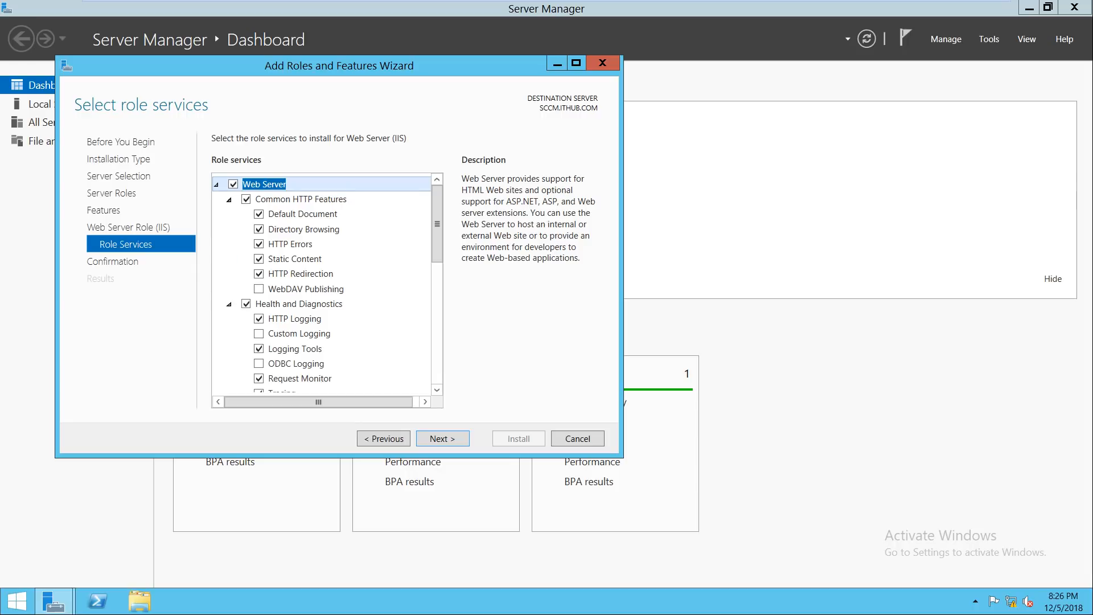
left_click(259, 289)
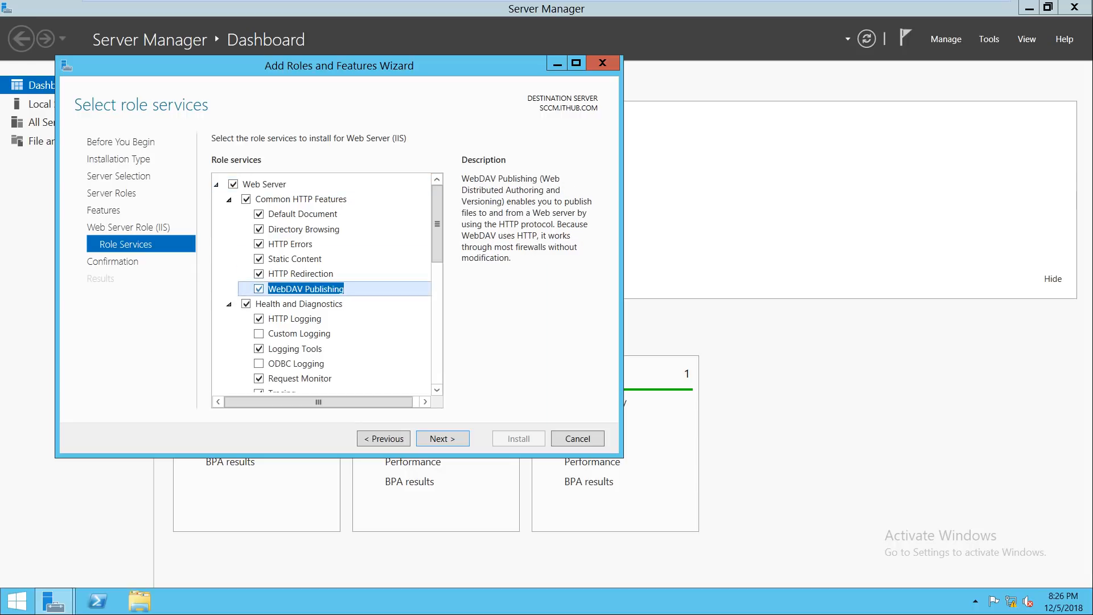
left_click_drag(437, 224, 437, 257)
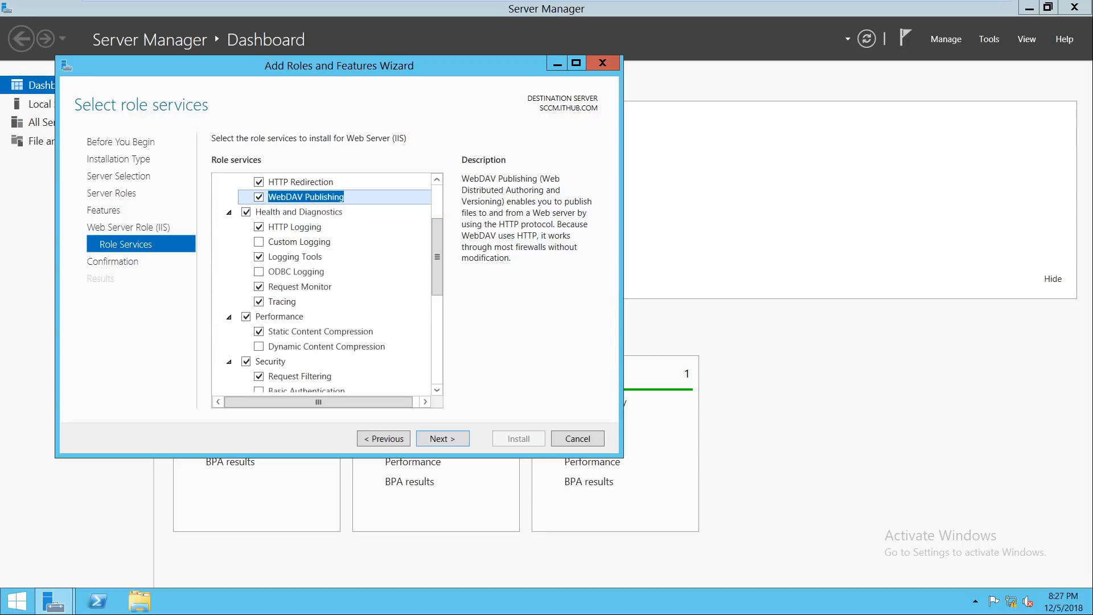
left_click(259, 242)
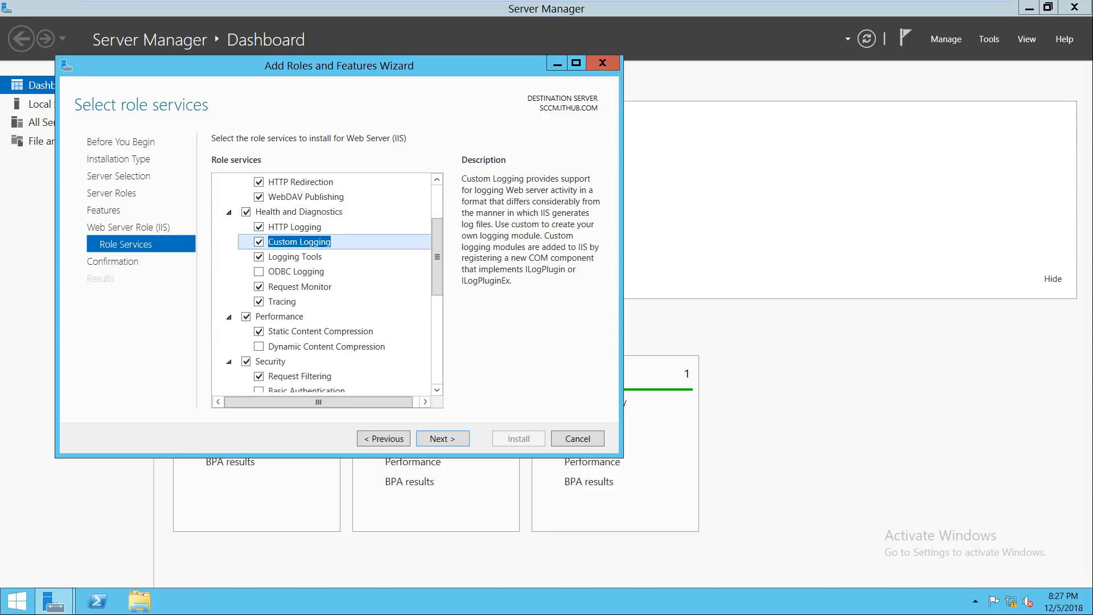
scroll(259, 242, "down", 1)
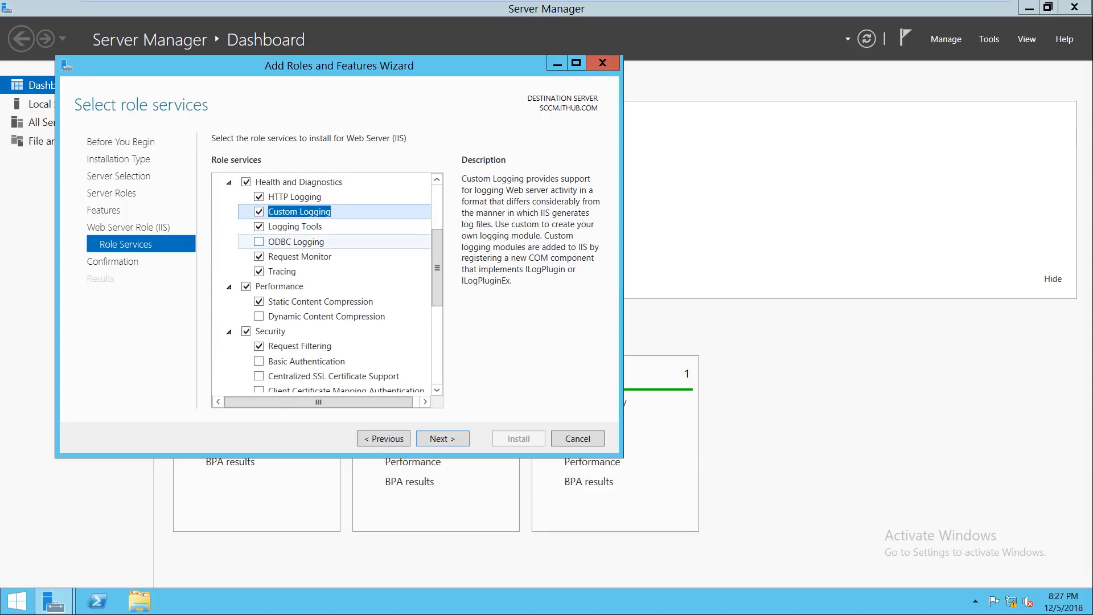
left_click(260, 241)
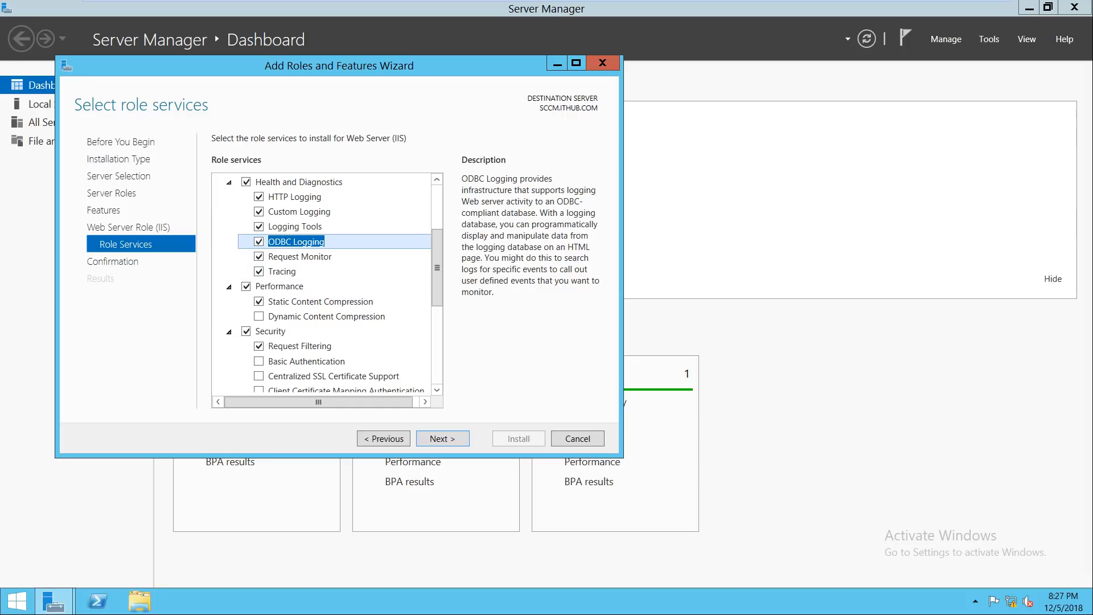
left_click(260, 317)
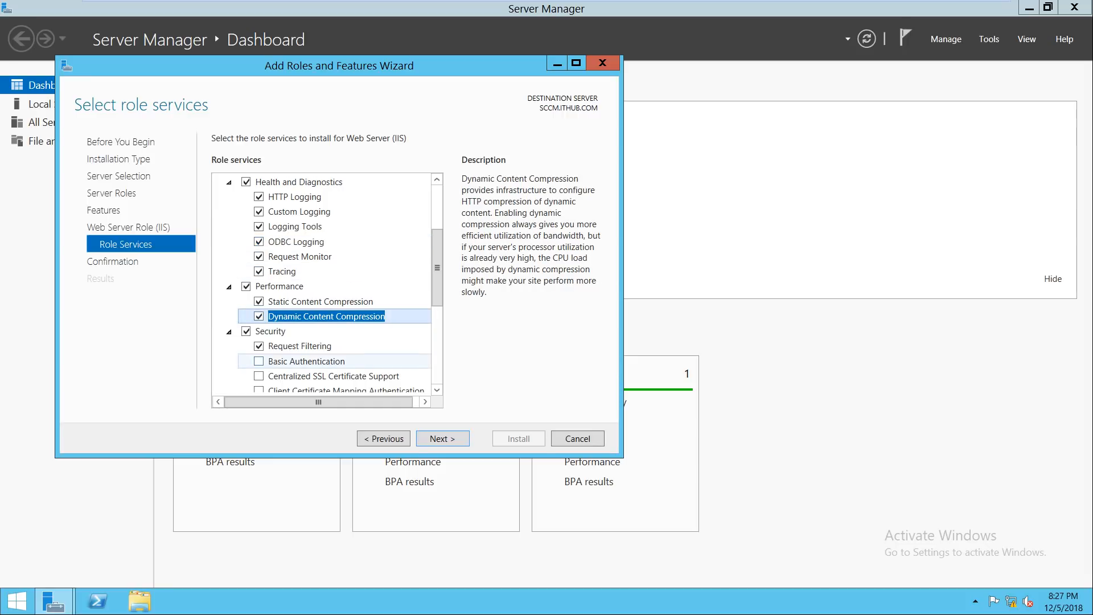
left_click(259, 361)
Step: Add Centralized SSL, certificate mapping, Digest, IP/Domain Restrictions, URL and Windows Authentication
scroll(259, 361, "down", 3)
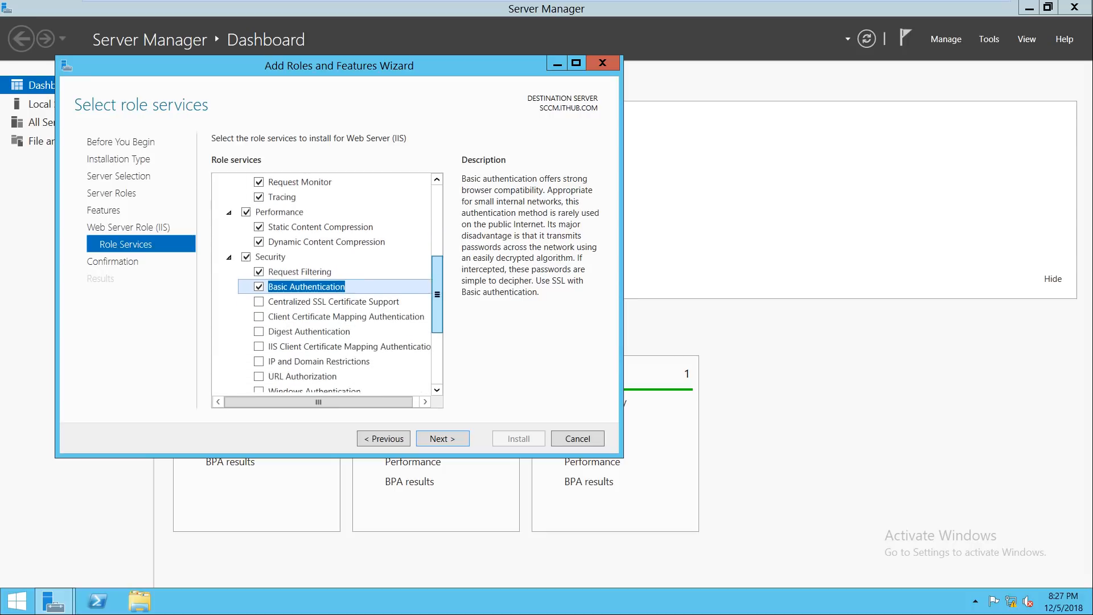
scroll(321, 274, "down", 1)
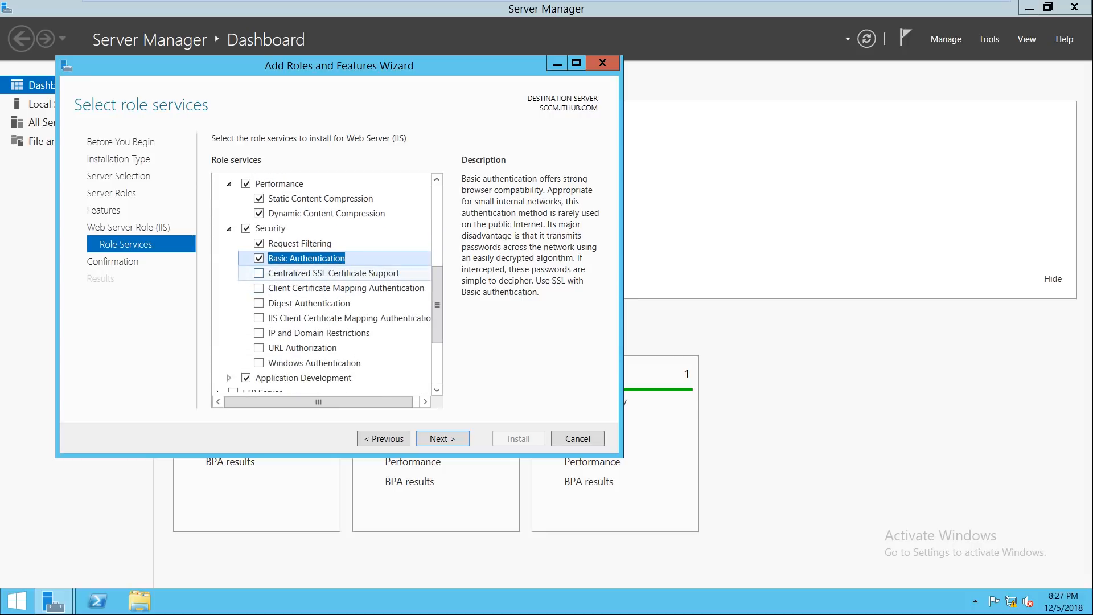
left_click(259, 273)
left_click(259, 288)
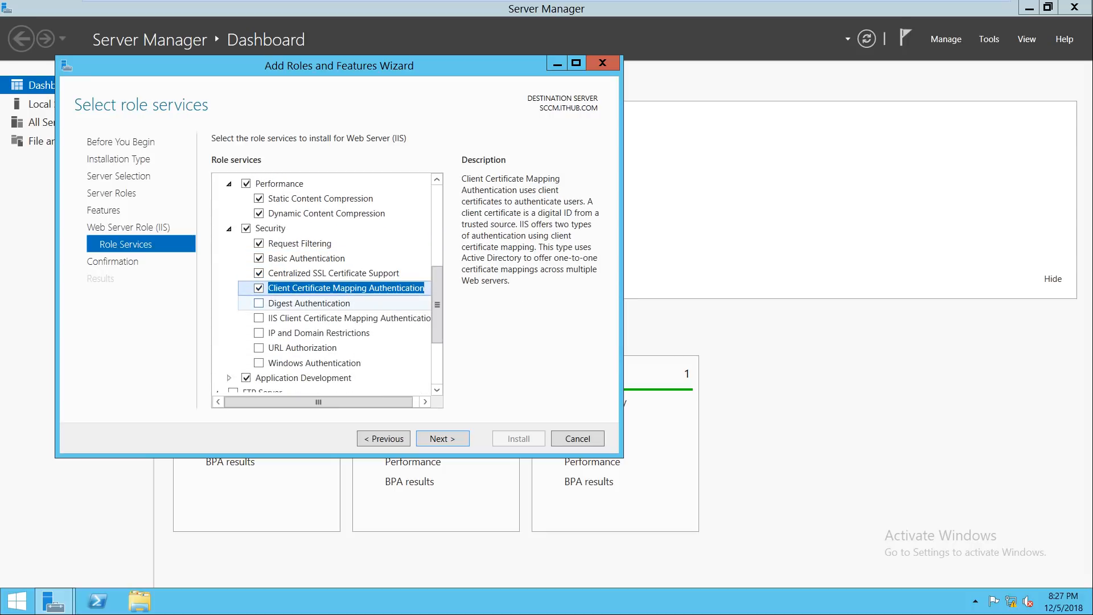
left_click(259, 303)
left_click(259, 318)
left_click(259, 333)
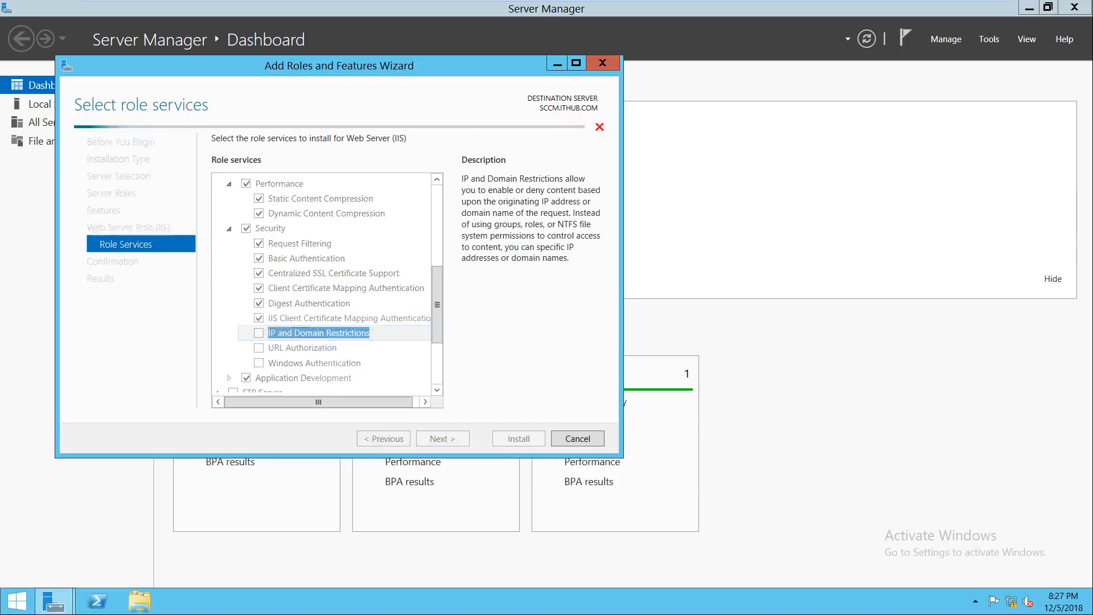
left_click(259, 348)
left_click(259, 363)
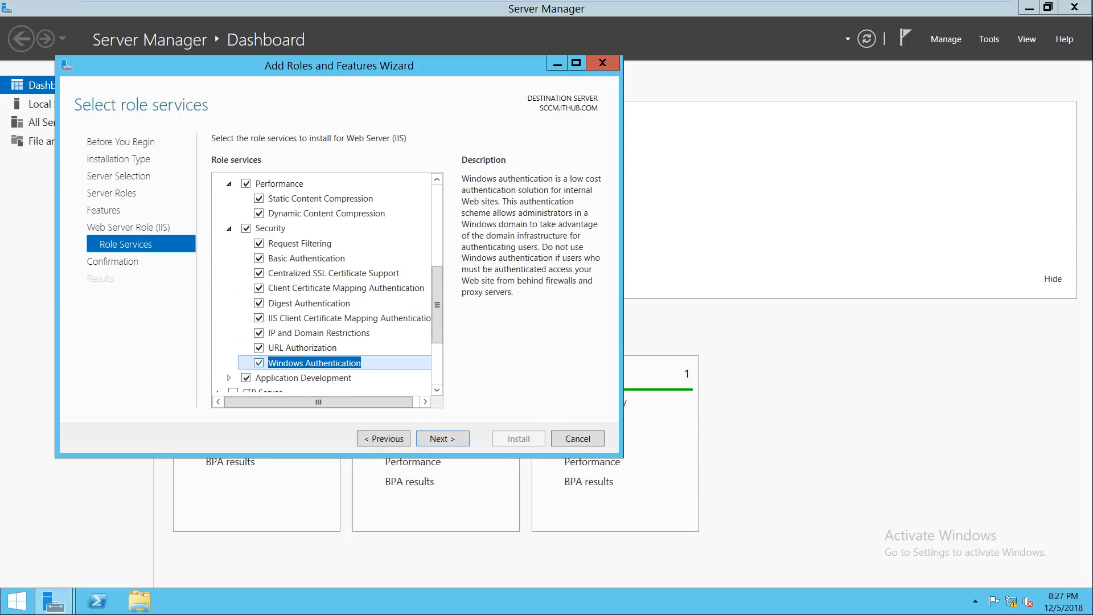
Step: Add Application Initialization, ASP, ASP.NET 3.5, CGI, Server Side Includes and WebSocket Protocol
double_click(285, 378)
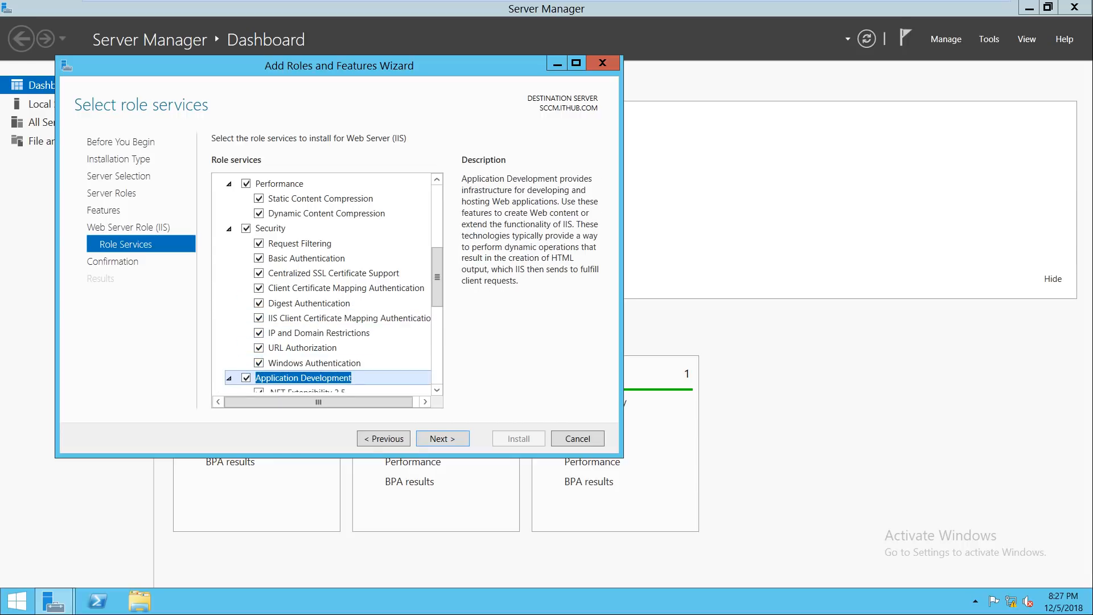
left_click(437, 390)
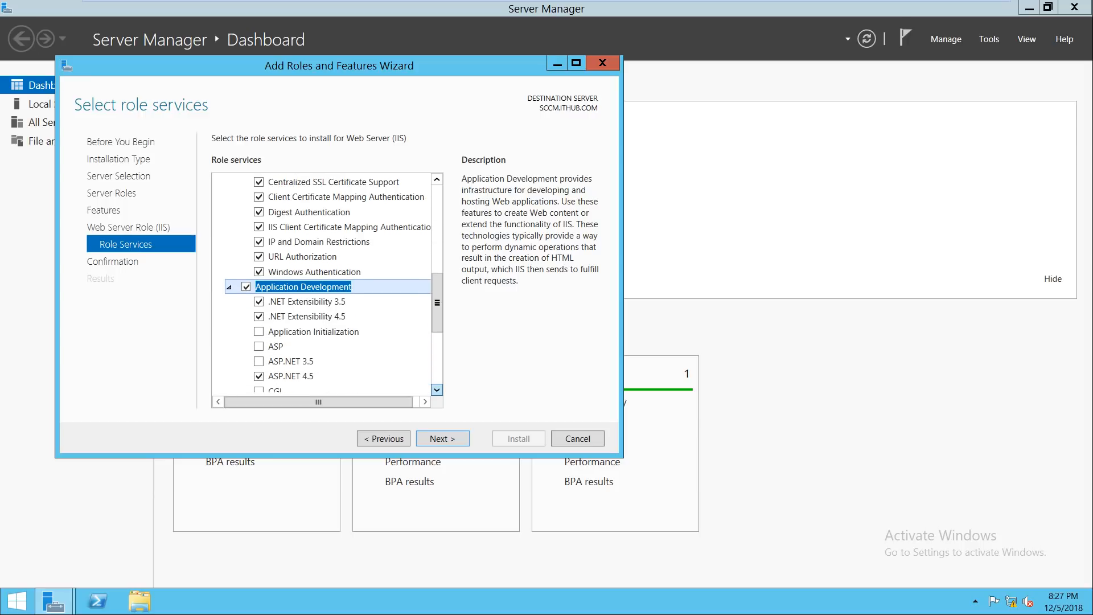
left_click(259, 308)
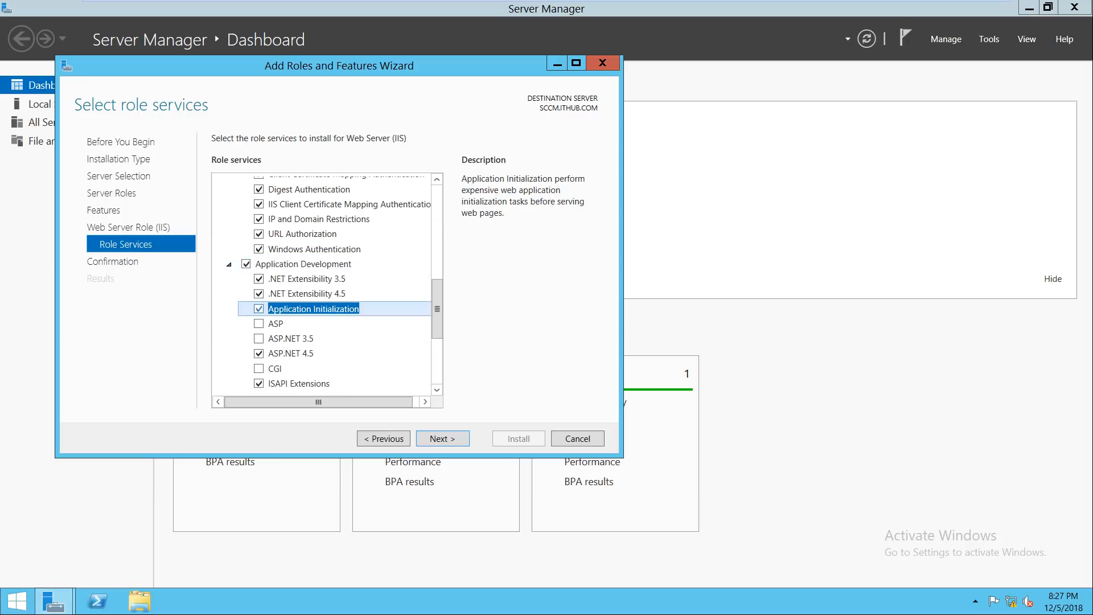
left_click(259, 323)
left_click(259, 339)
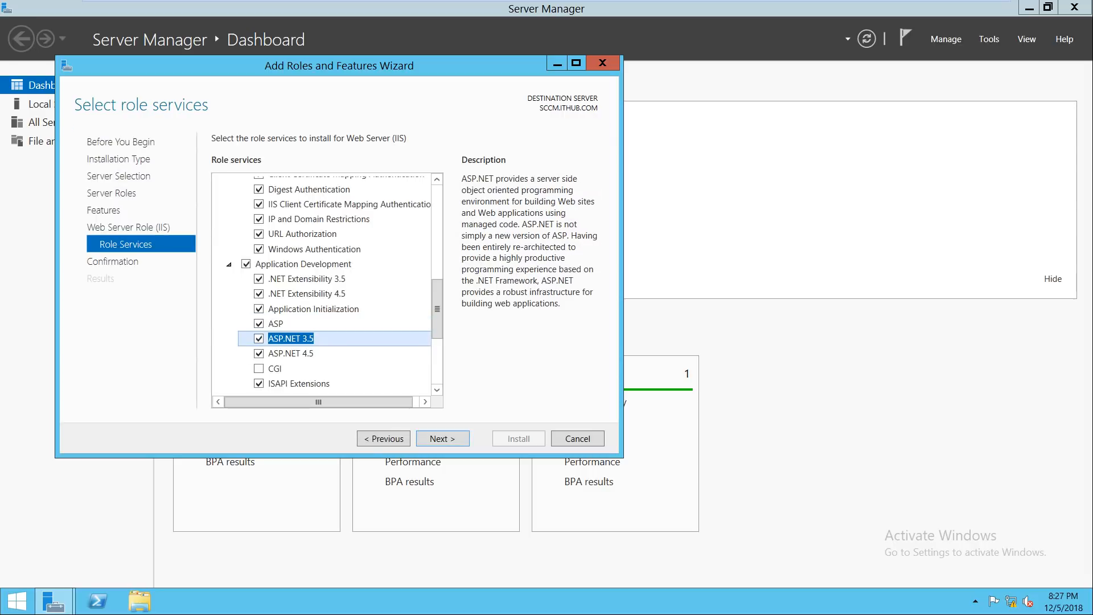
left_click(259, 368)
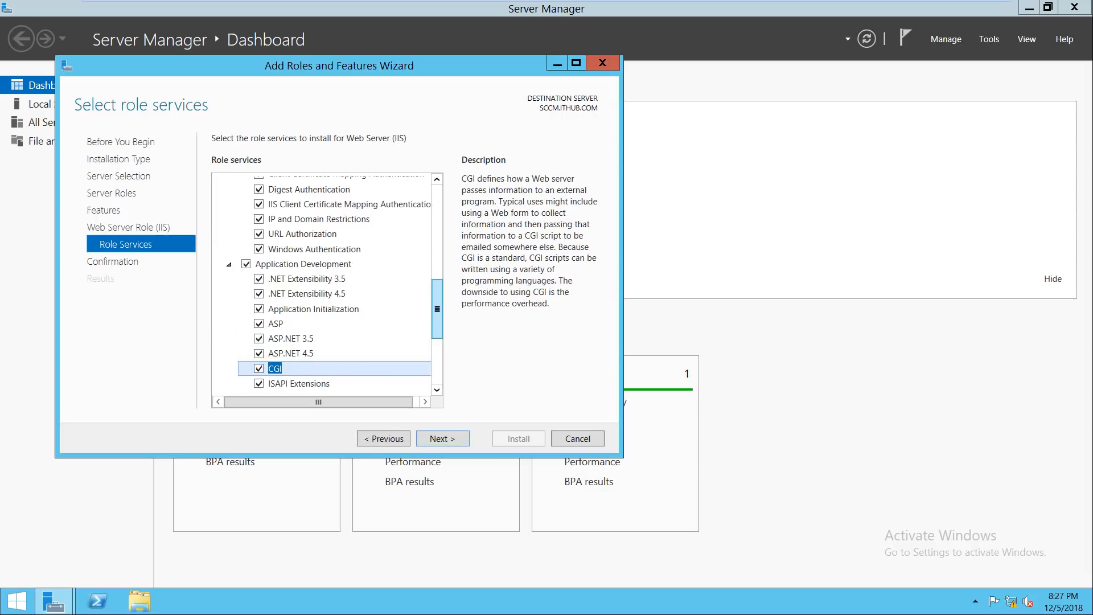
left_click_drag(437, 309, 438, 333)
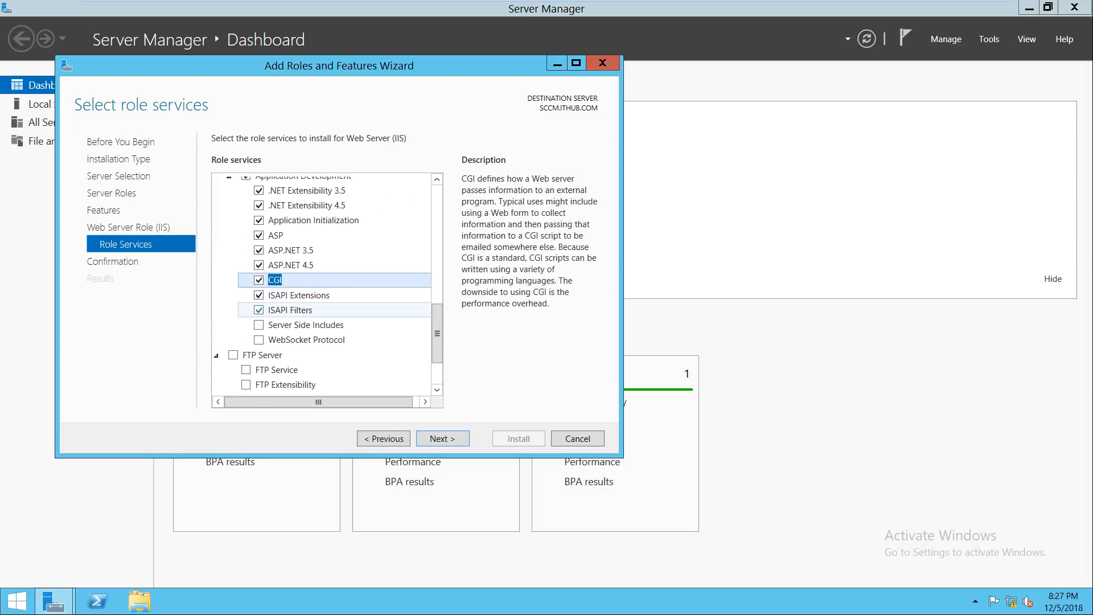
left_click(259, 325)
left_click(259, 340)
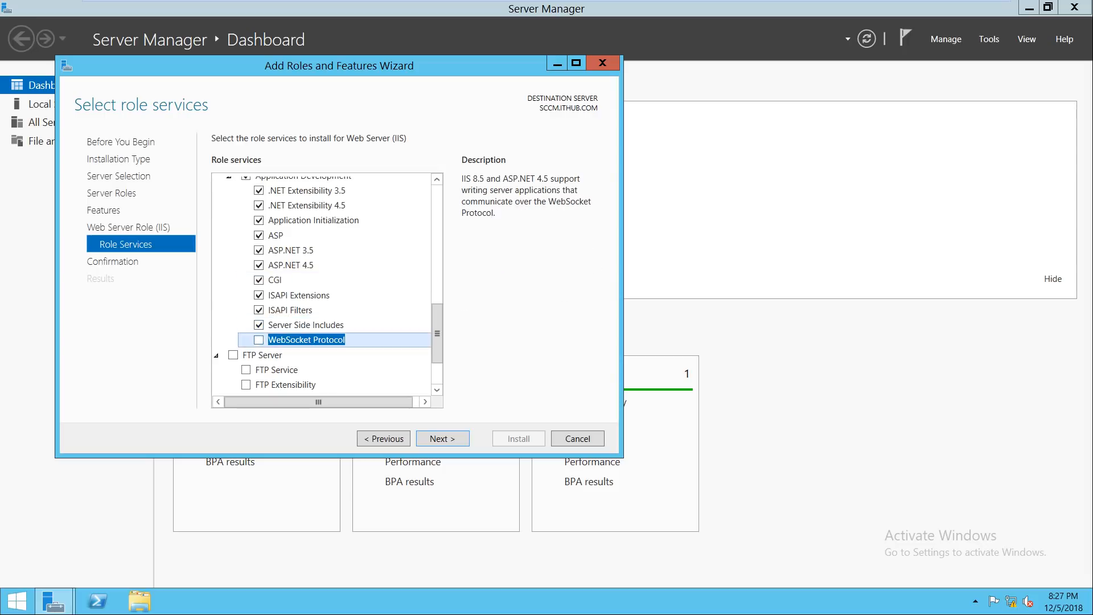
left_click_drag(438, 340, 437, 389)
Step: Add IIS 6 Management Console and Scripting Tools, IIS Management Scripts and Tools, and Management Service
double_click(316, 355)
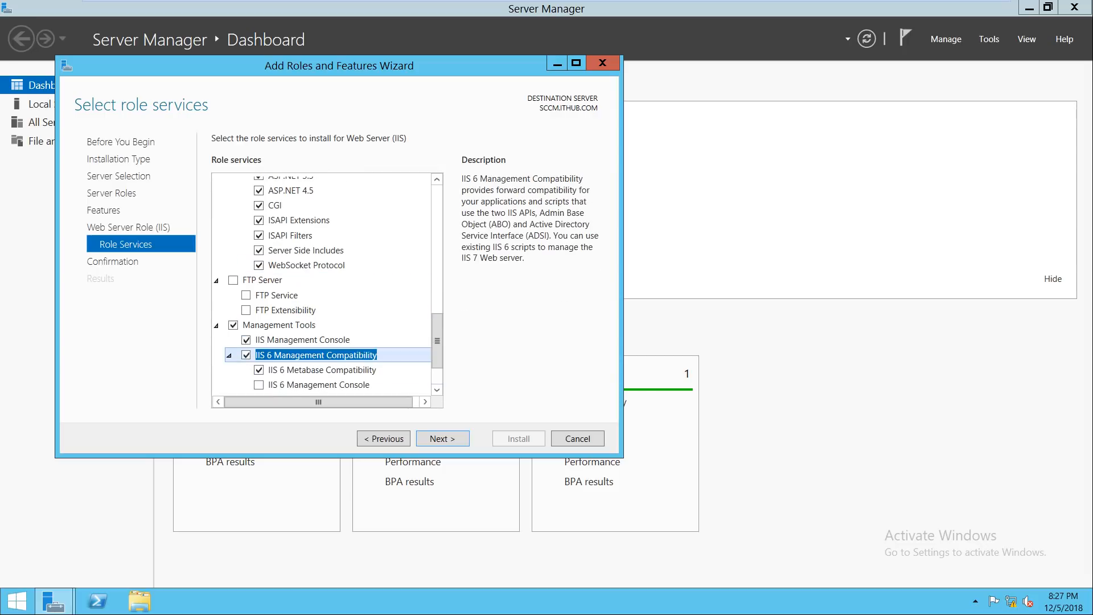
left_click_drag(437, 341, 437, 364)
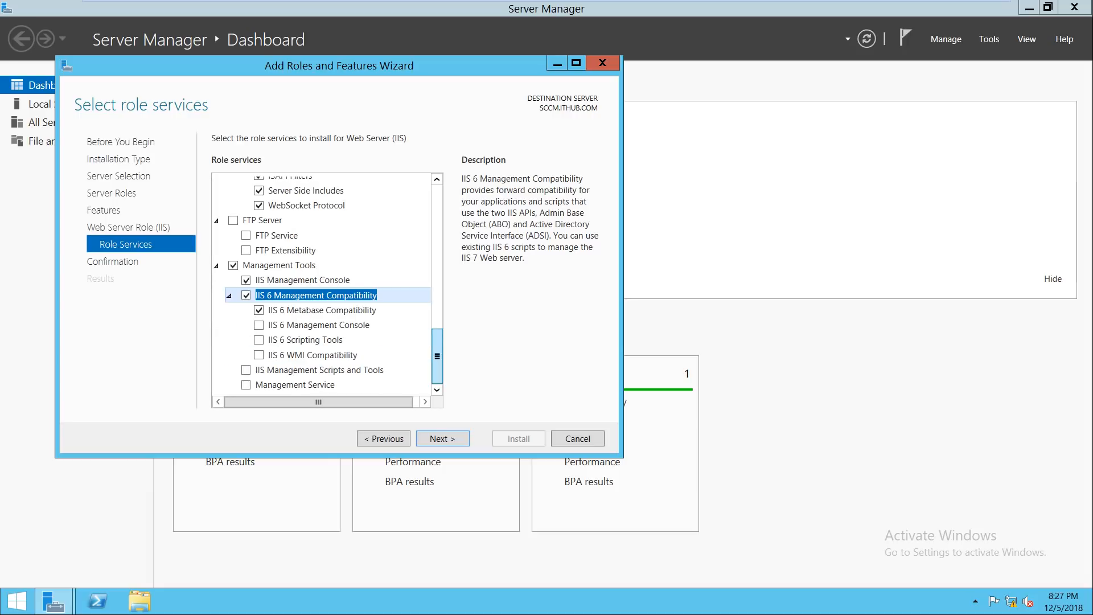
left_click(259, 325)
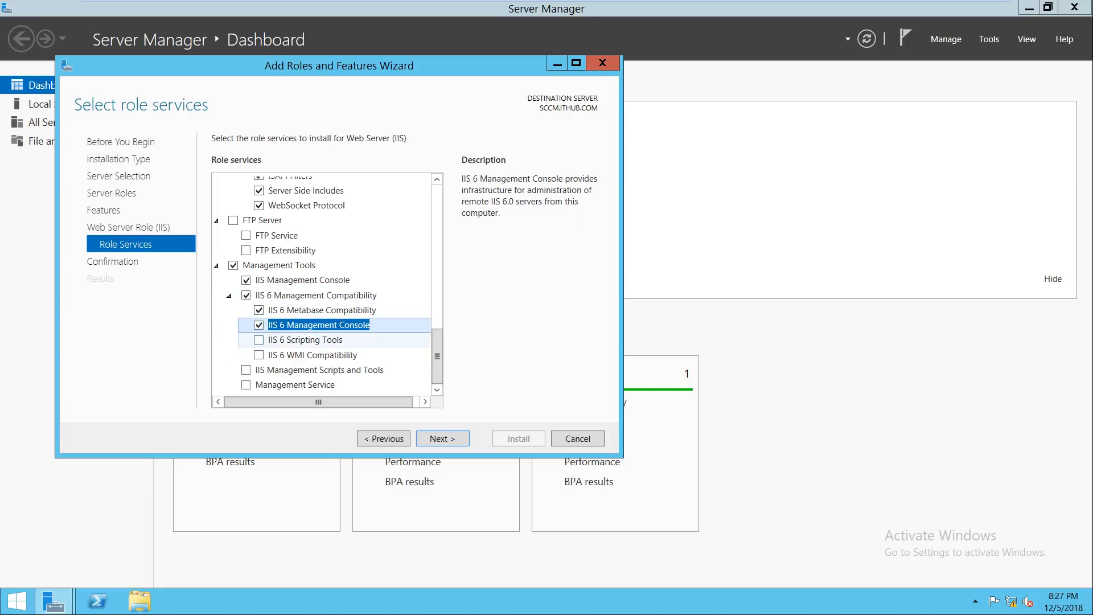
left_click(259, 340)
left_click(383, 380)
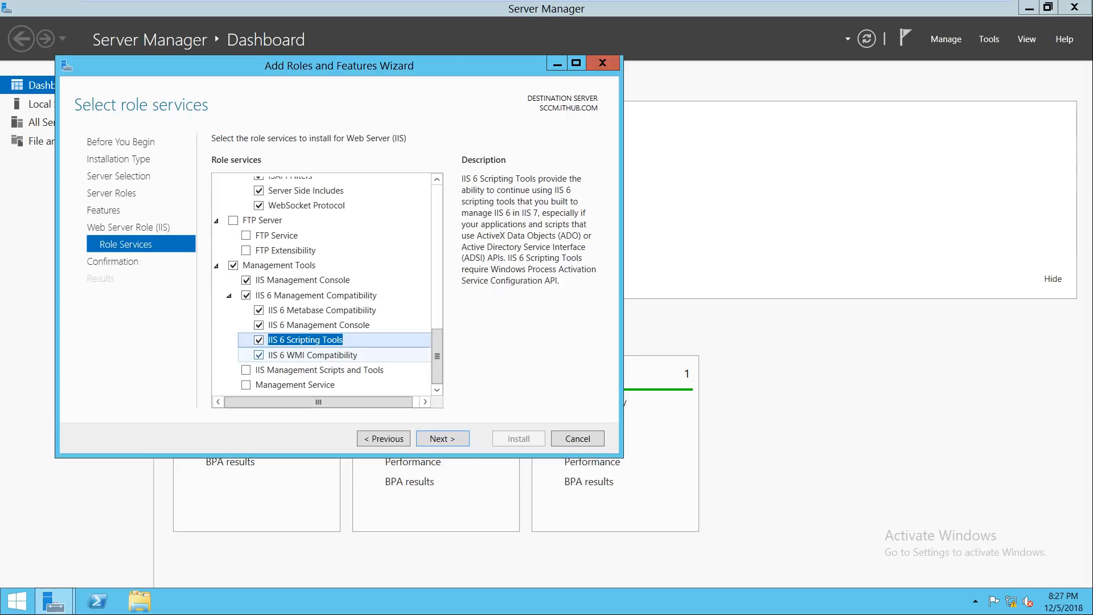
left_click(246, 370)
left_click(246, 385)
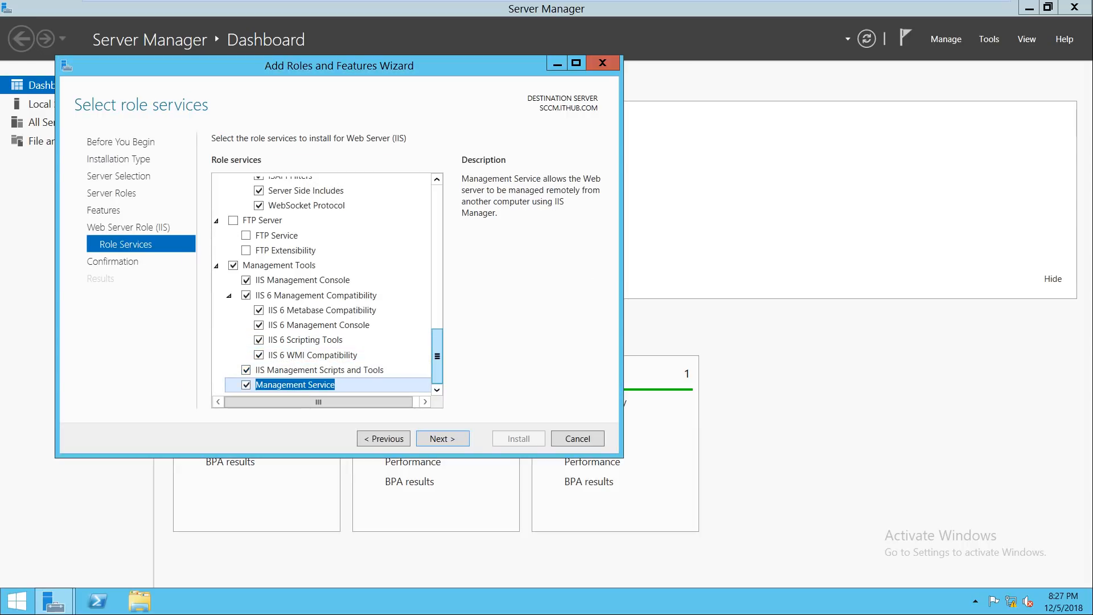
Step: Review the selected role services and proceed to the installation confirmation page
scroll(327, 284, "up", 4)
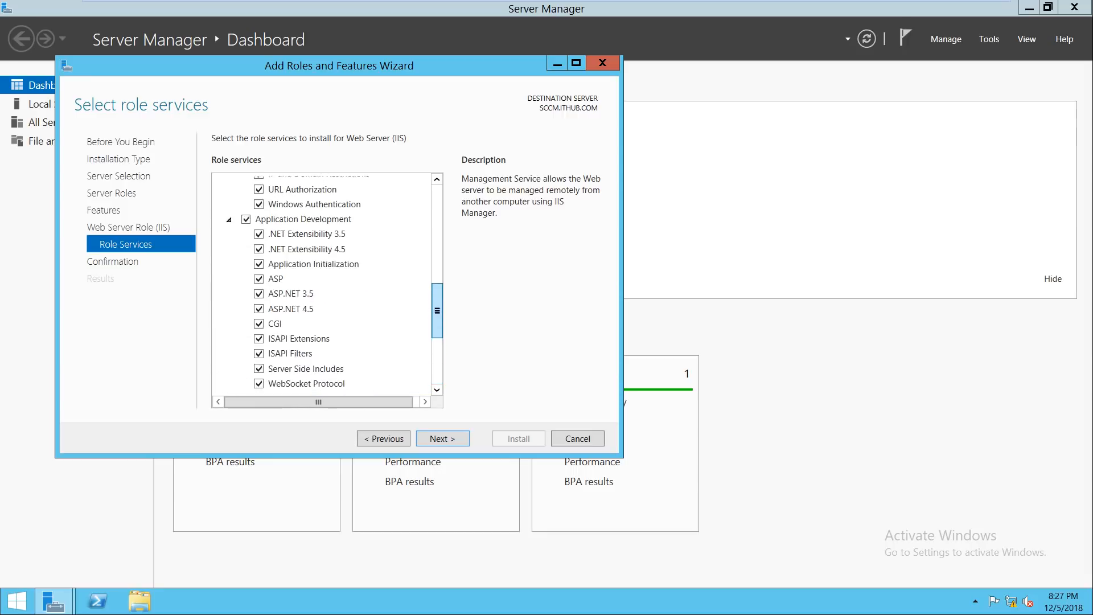
scroll(327, 284, "down", 2)
scroll(328, 285, "down", 1)
scroll(327, 284, "up", 7)
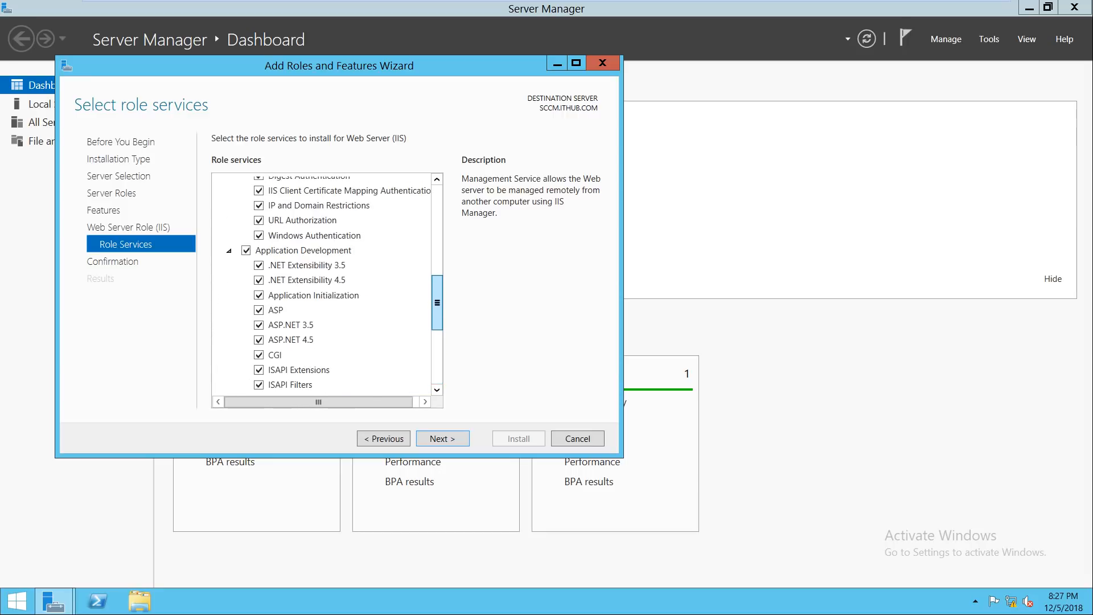
scroll(327, 284, "up", 4)
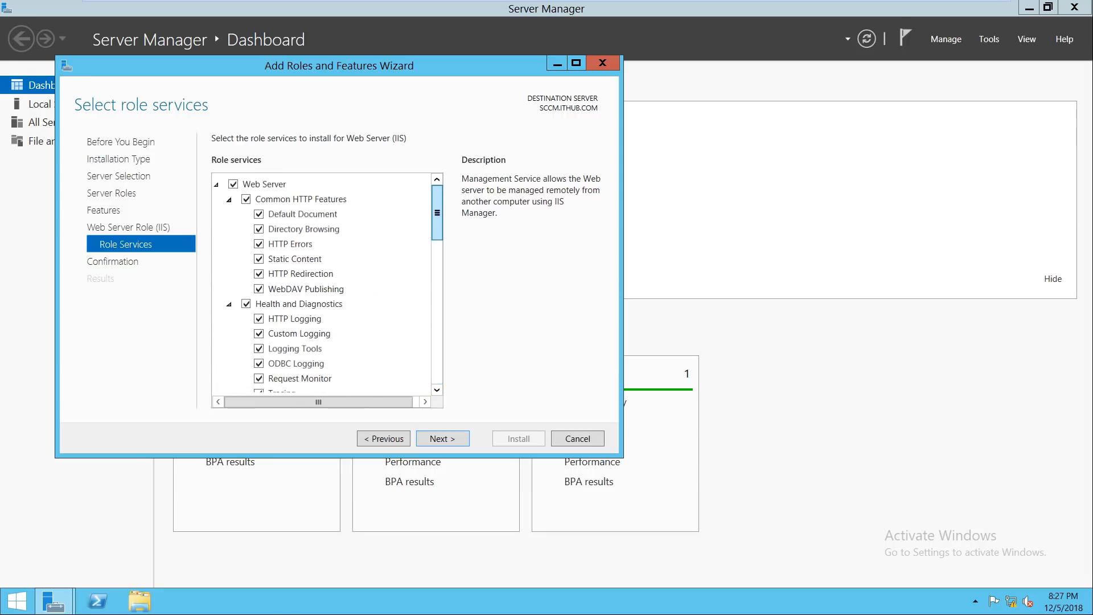
left_click(443, 438)
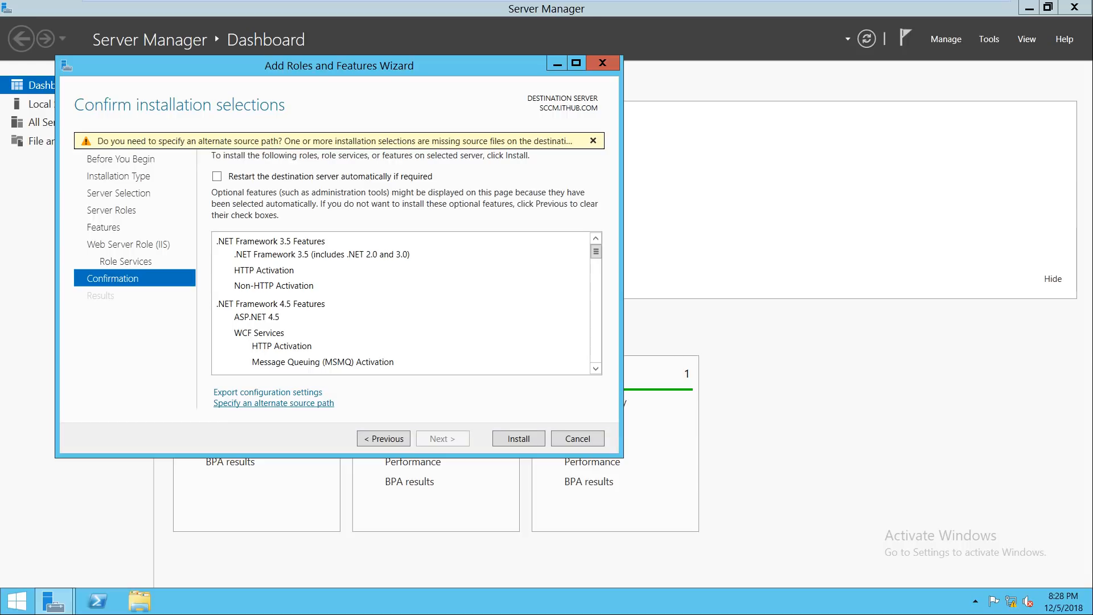
Step: Open the alternate source path dialog and bring up File Explorer on This PC
left_click(273, 403)
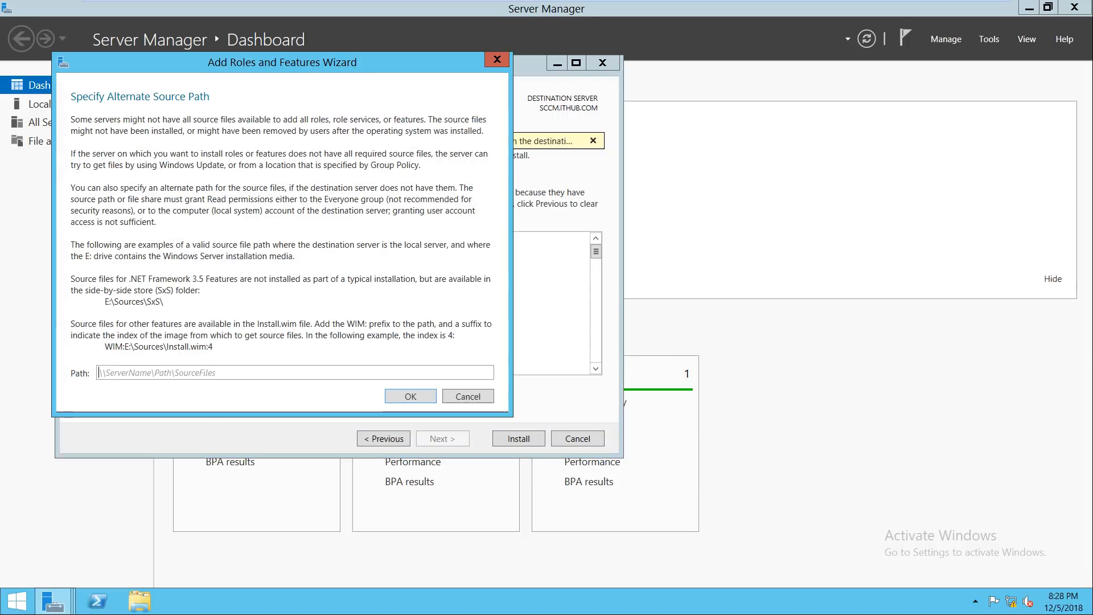
left_click(139, 602)
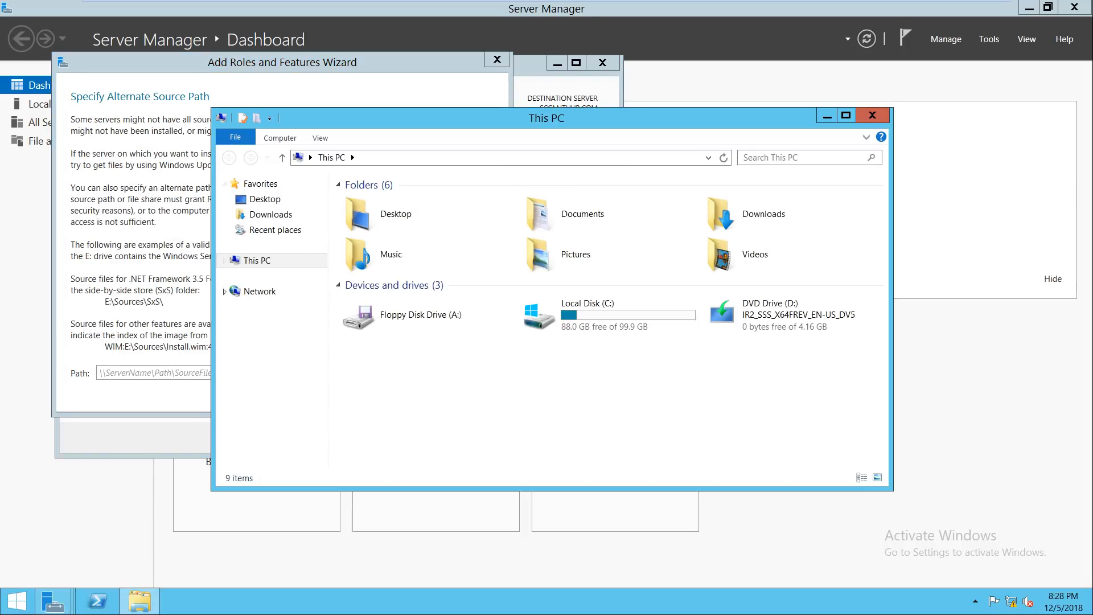
Step: Copy the DVD's D:\sources\sxs folder path and paste it into the source Path box
right_click(761, 314)
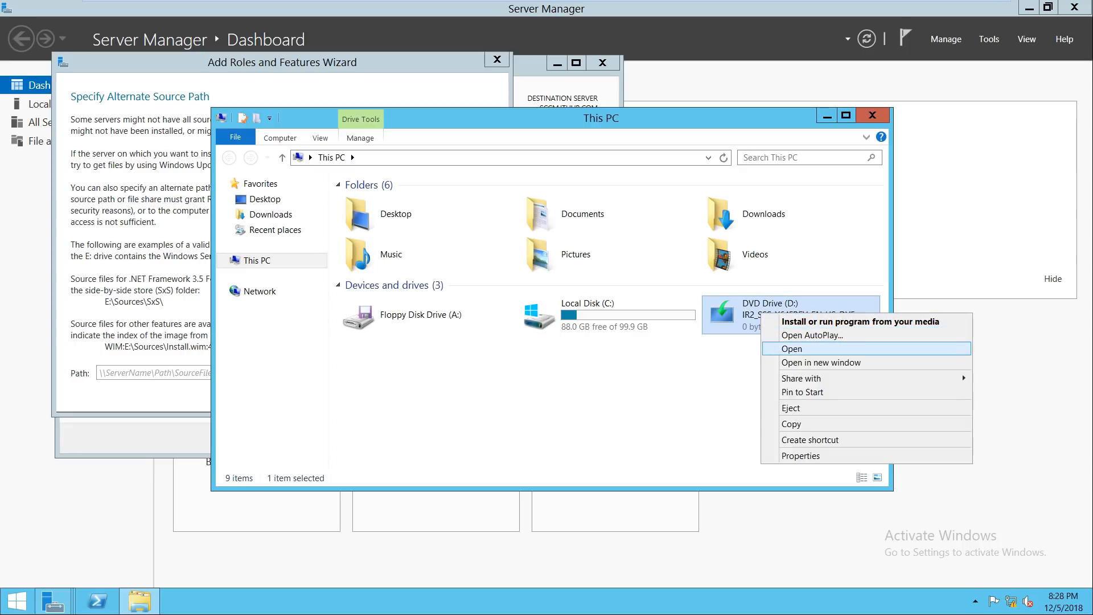
left_click(791, 349)
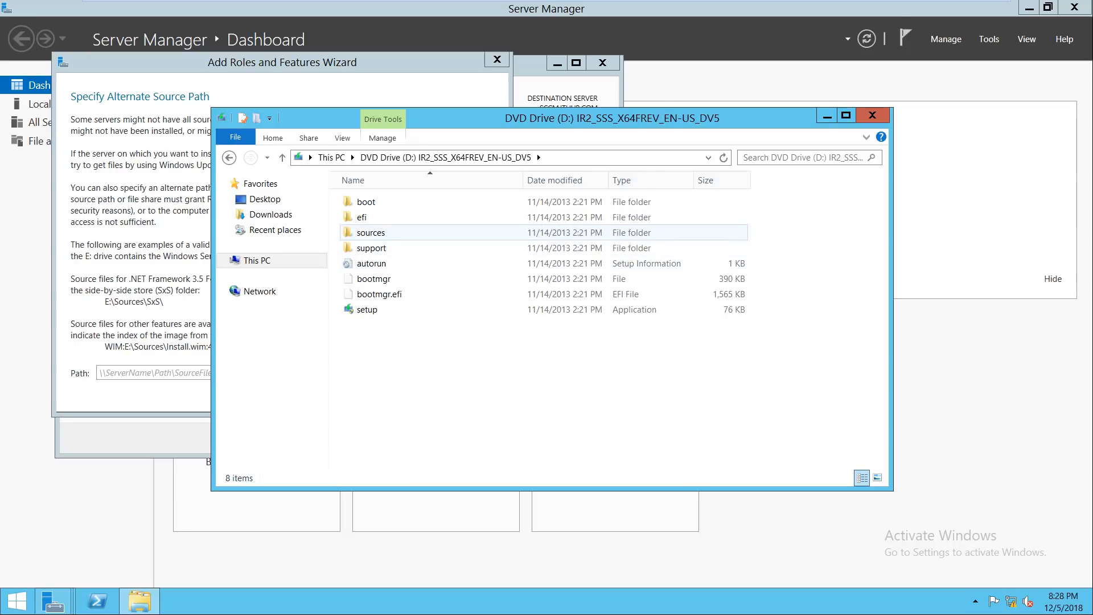
double_click(376, 233)
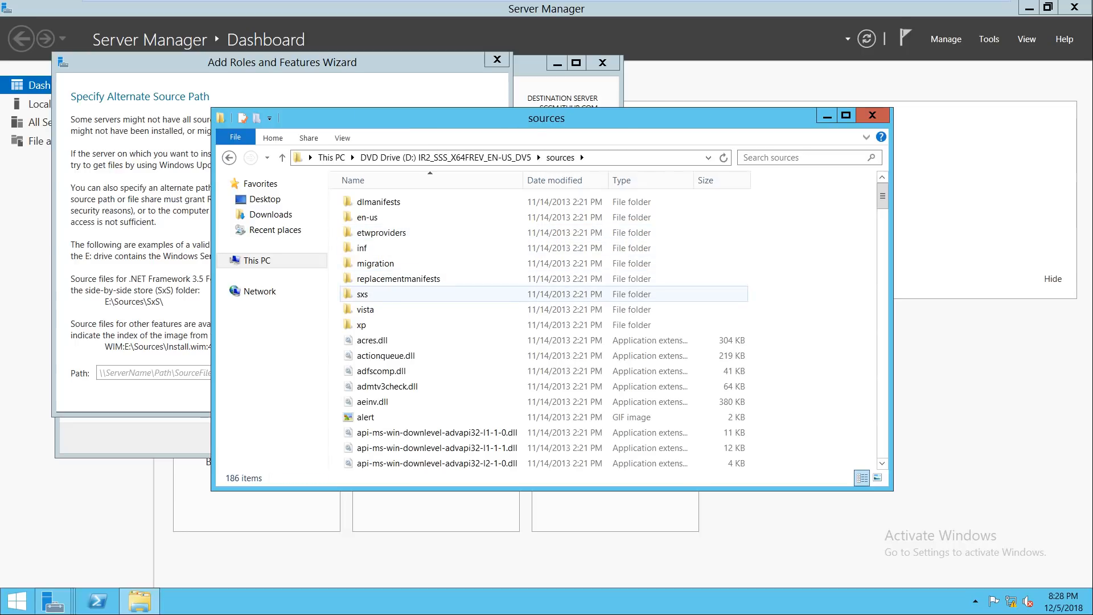
double_click(362, 294)
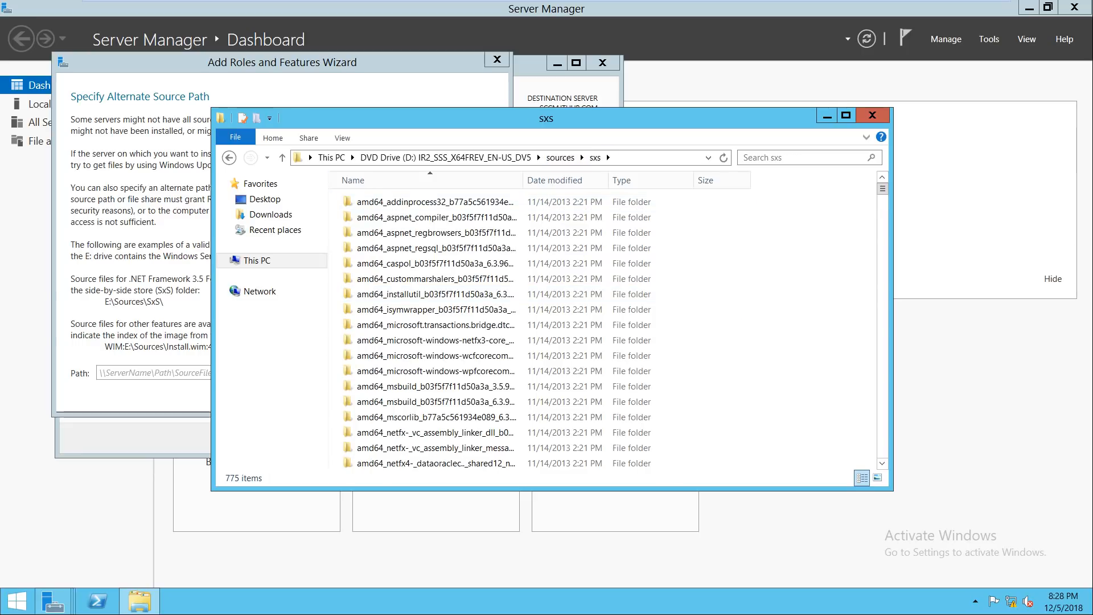
left_click(655, 158)
right_click(347, 162)
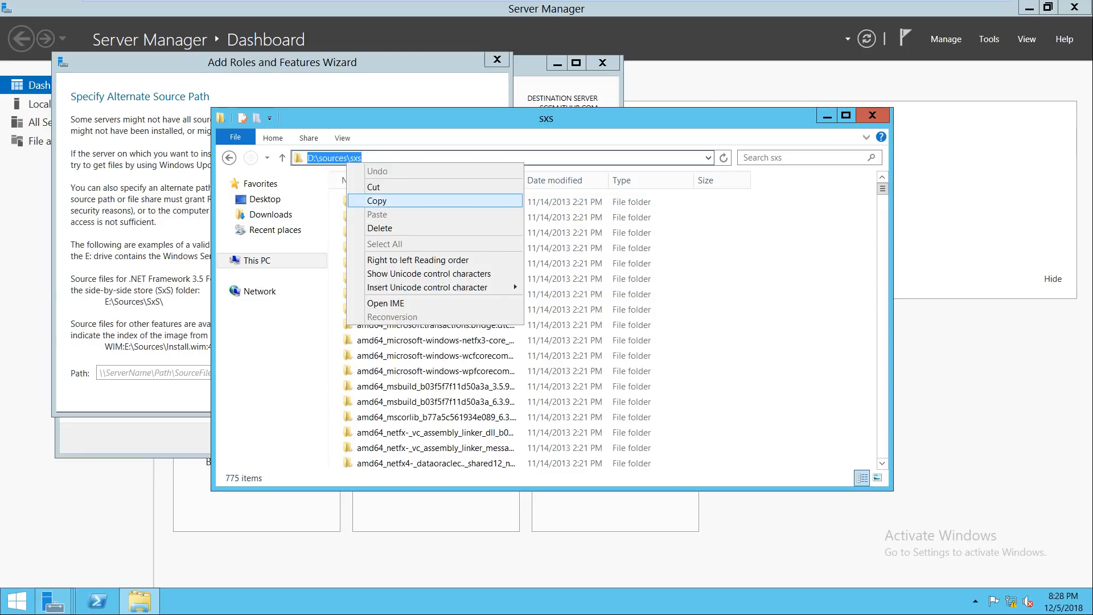
left_click(377, 201)
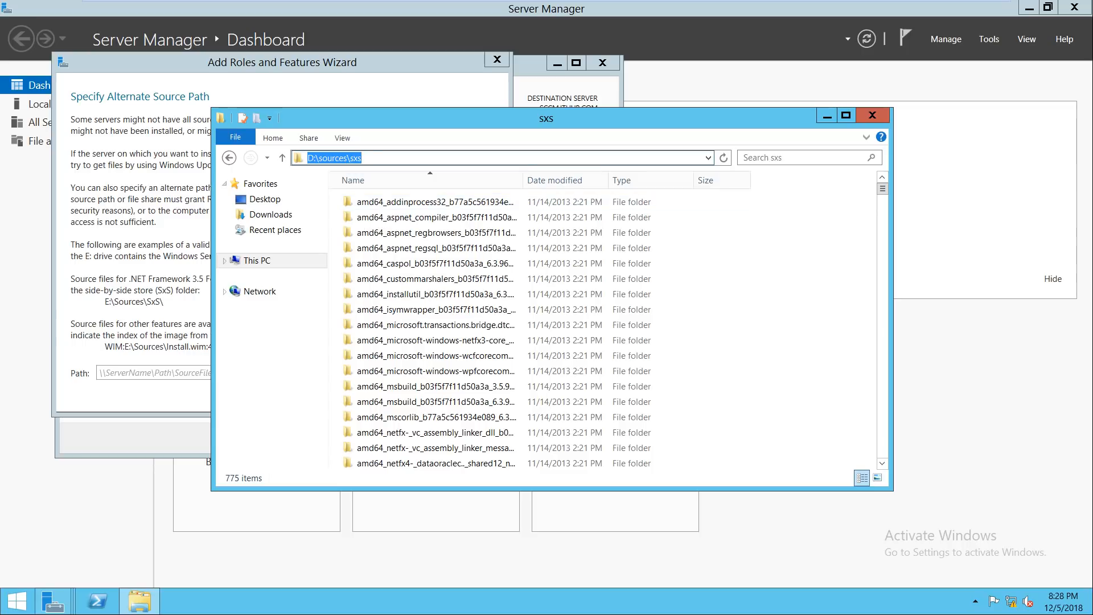
left_click(154, 373)
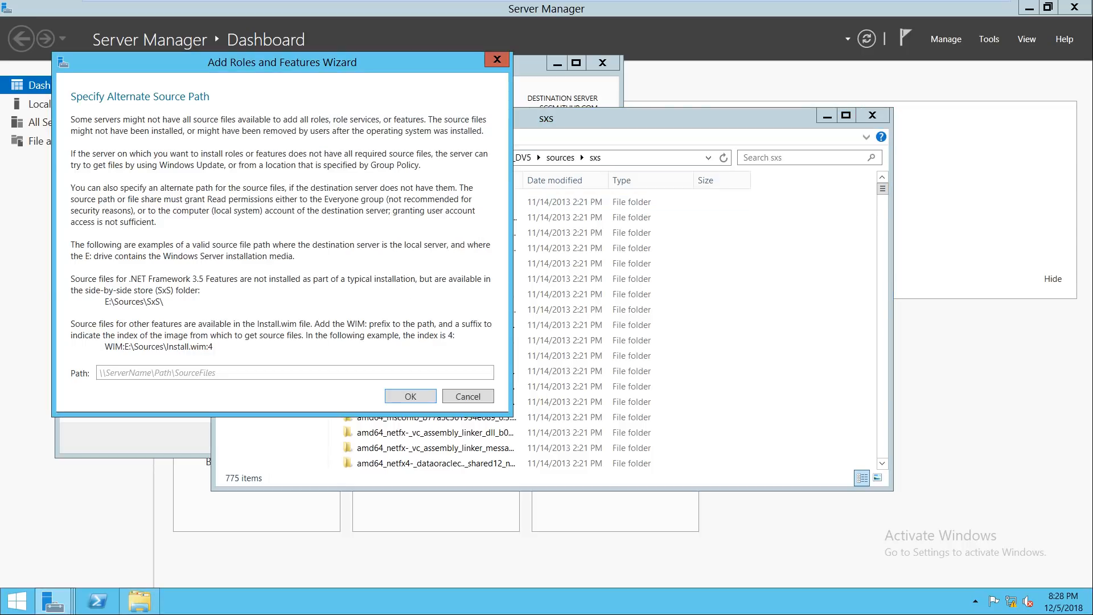
key("ctrl+v")
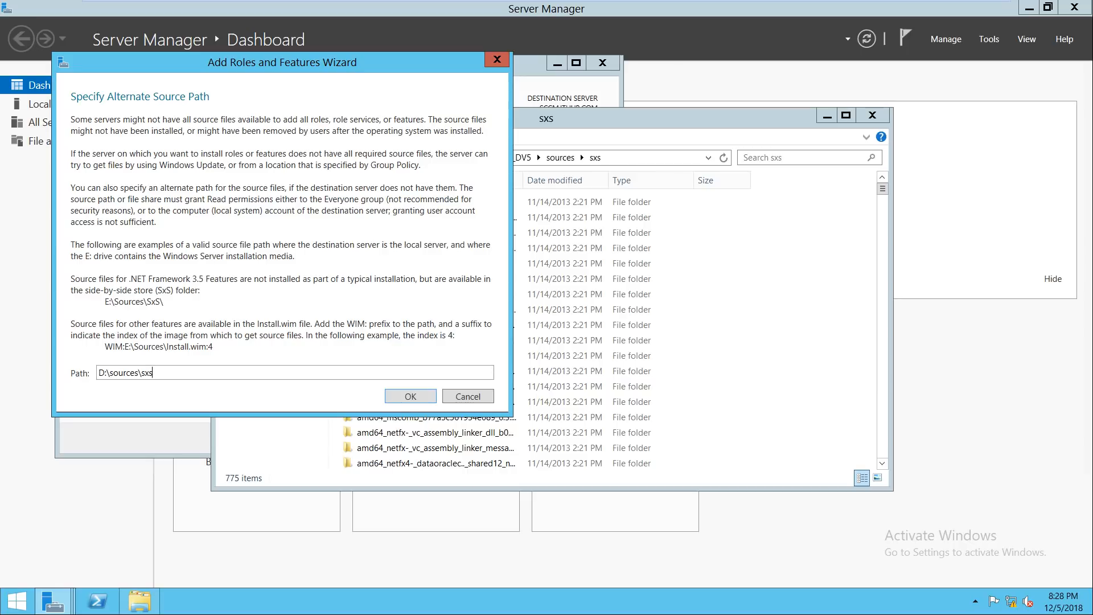
Step: Accept D:\sources\sxs as the alternate source and start installing the selected roles and features
key("Return")
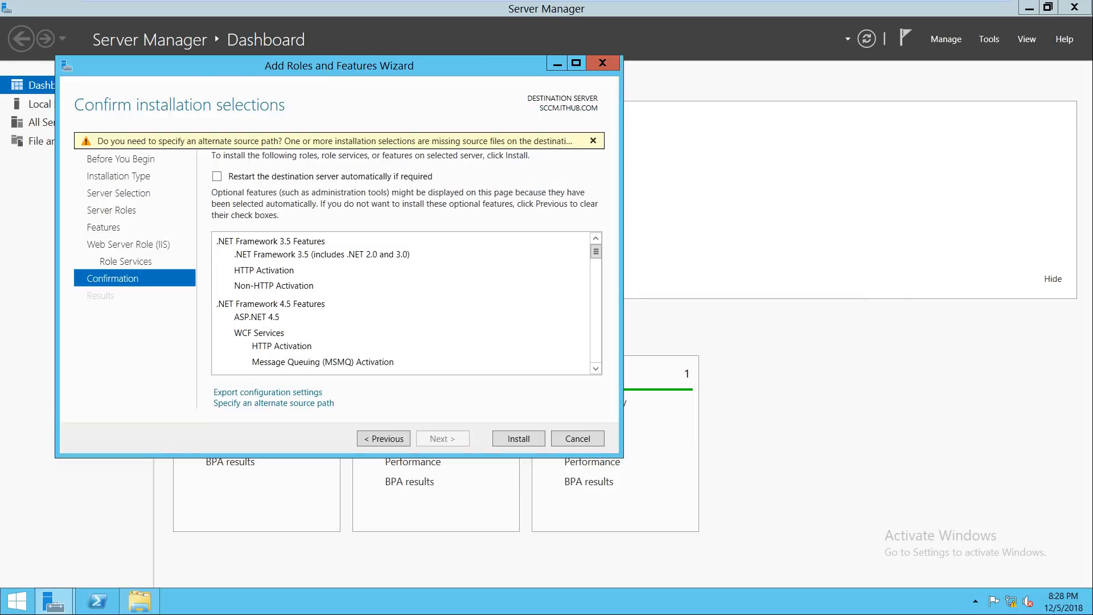
key("Return")
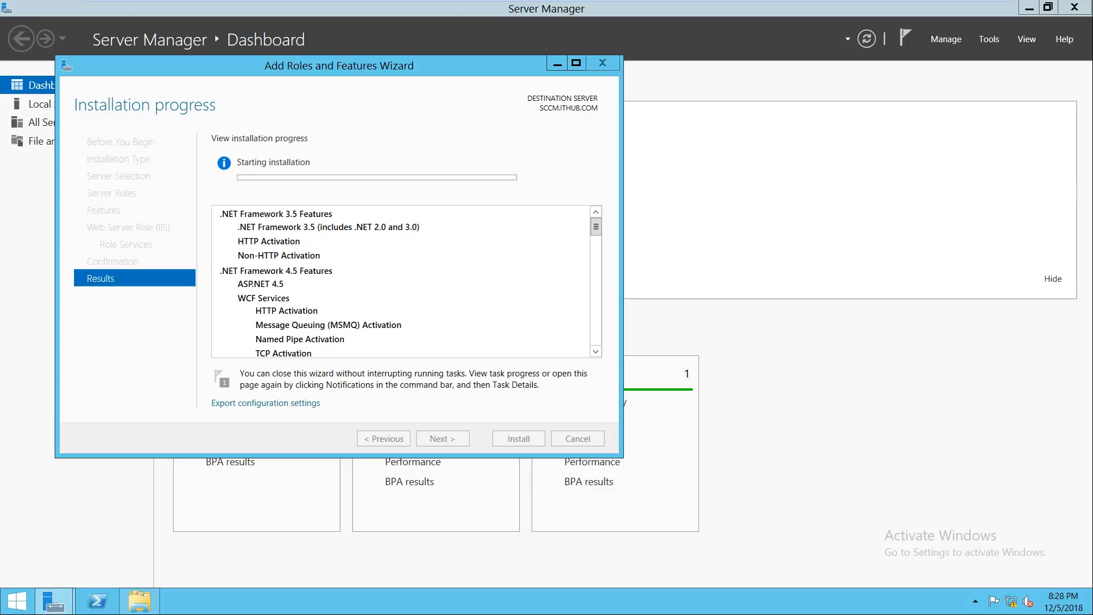
left_click_drag(263, 66, 476, 89)
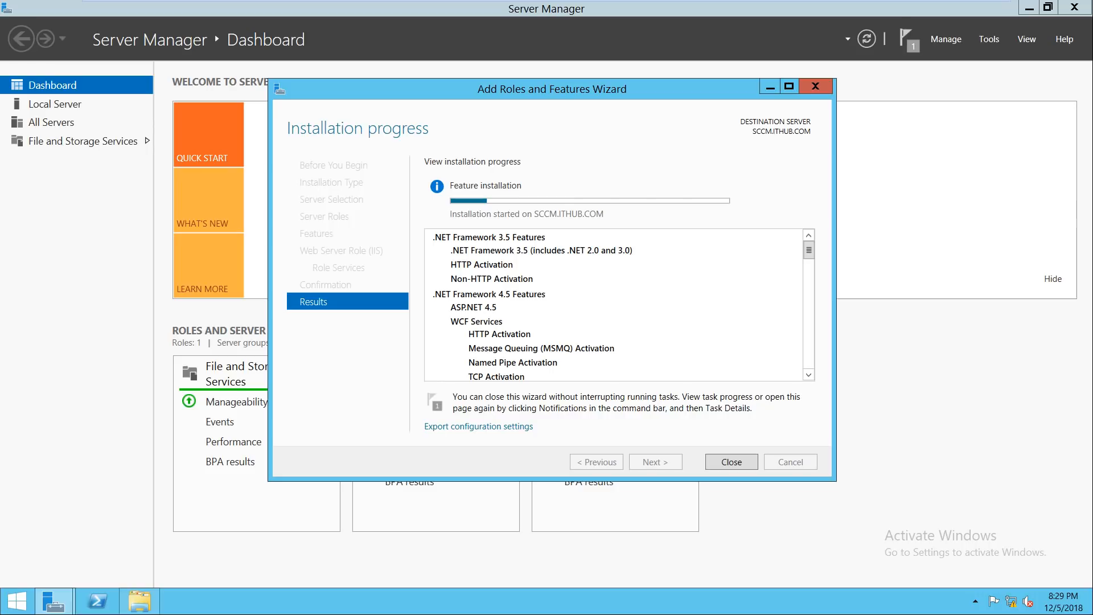
Step: Minimise the SCCM virtual machine so the host's PowerPoint steps slide shows while installation runs
mouse_move(955, 2)
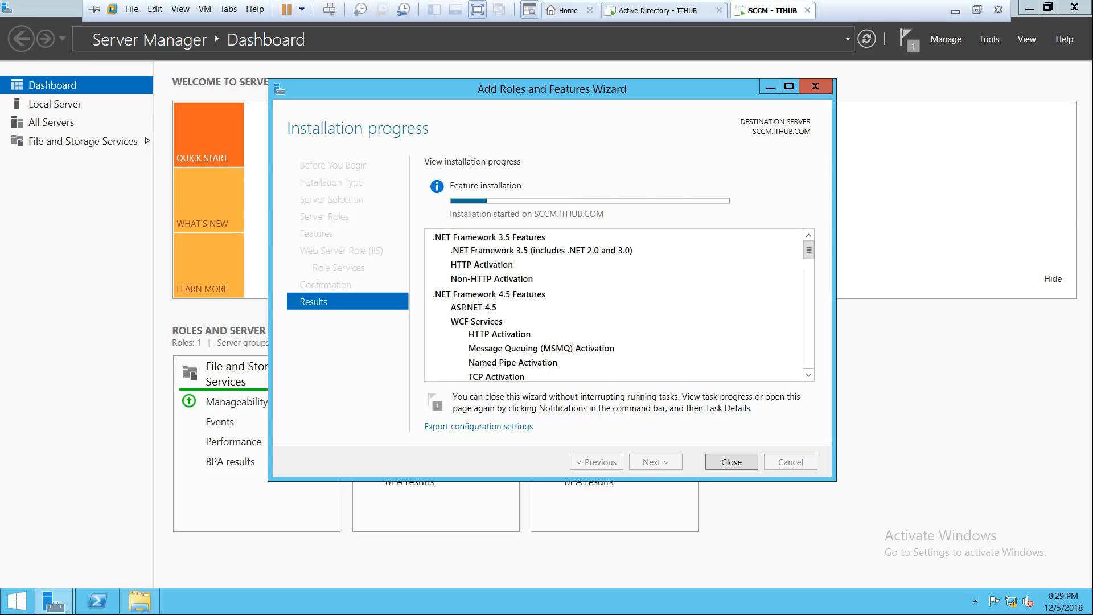
left_click(955, 10)
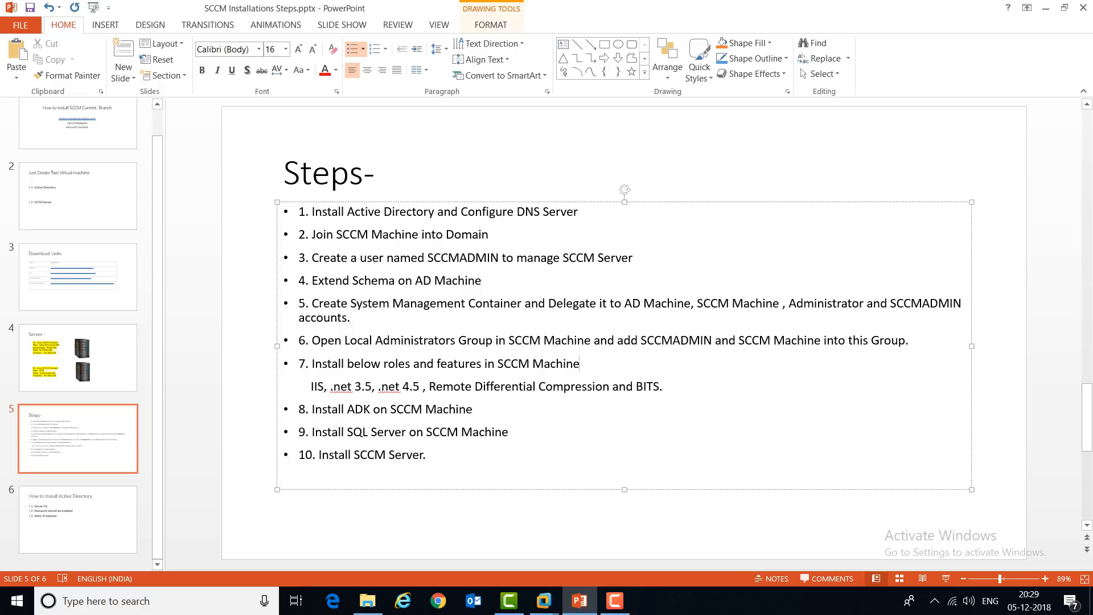
Step: Switch to the host's File Explorer window showing the C:\Data folder
left_click(368, 600)
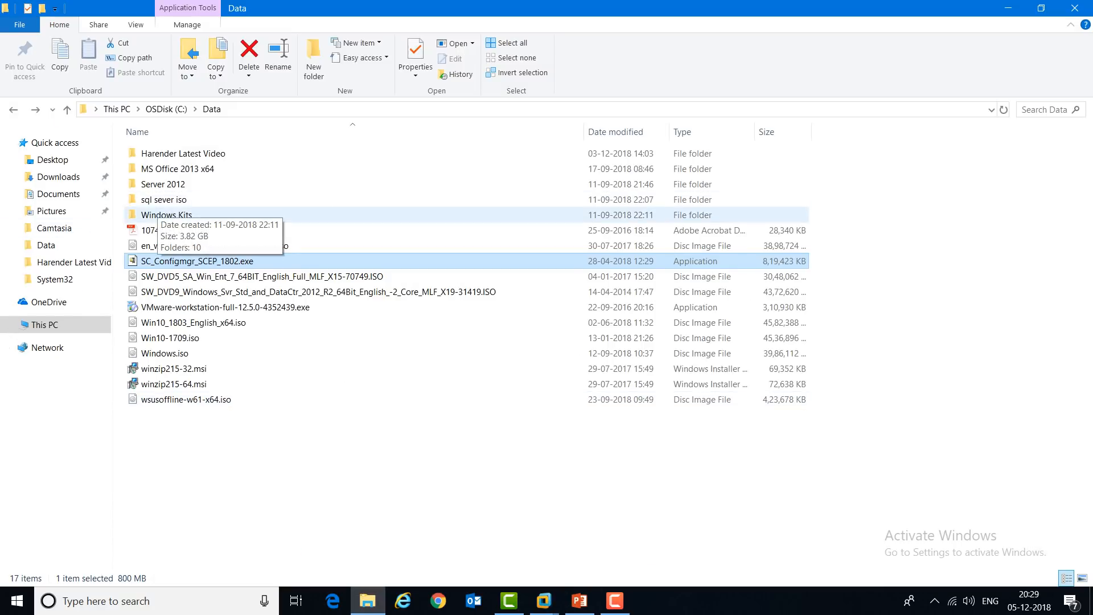
Step: Copy the Windows Kits folder from the host's Data folder
left_click(163, 214)
right_click(162, 215)
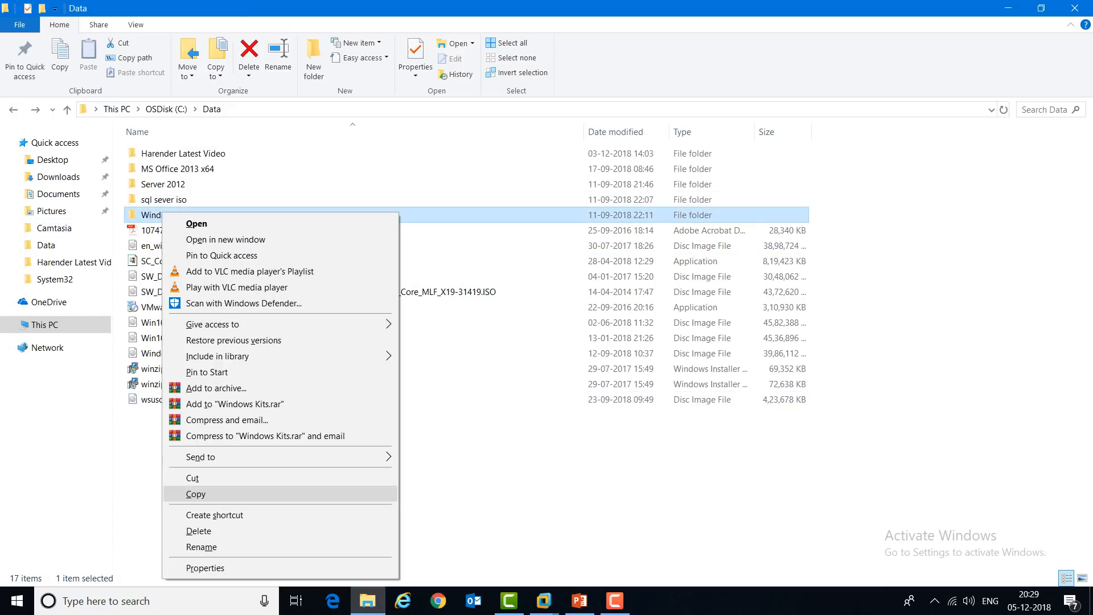
left_click(188, 494)
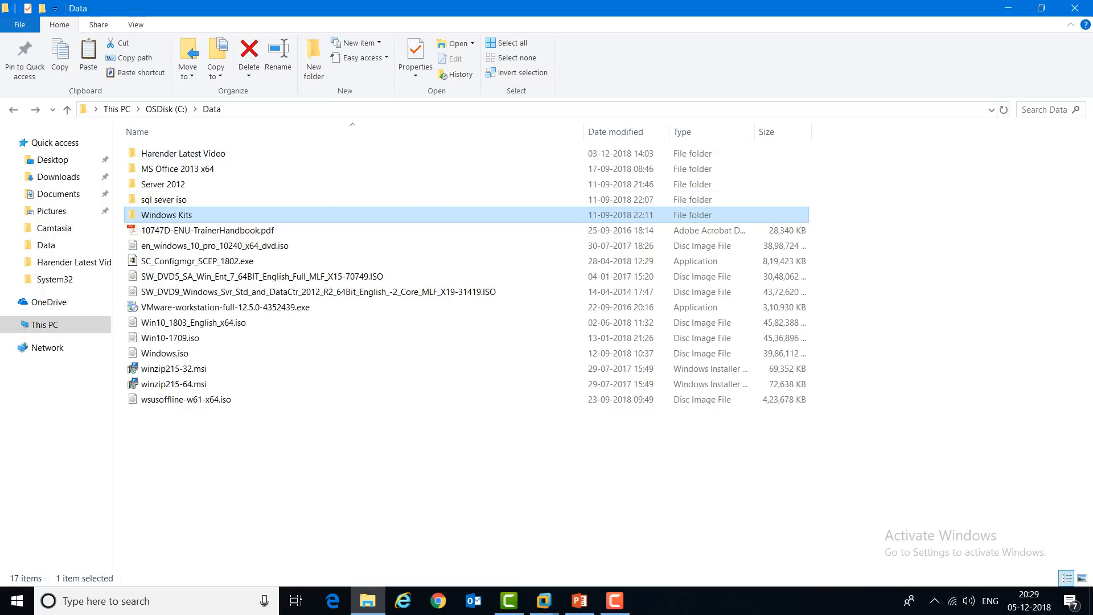
right_click(191, 207)
left_click(217, 485)
Step: On the SCCM VM, minimise the open windows and paste Windows Kits onto the desktop
left_click(543, 601)
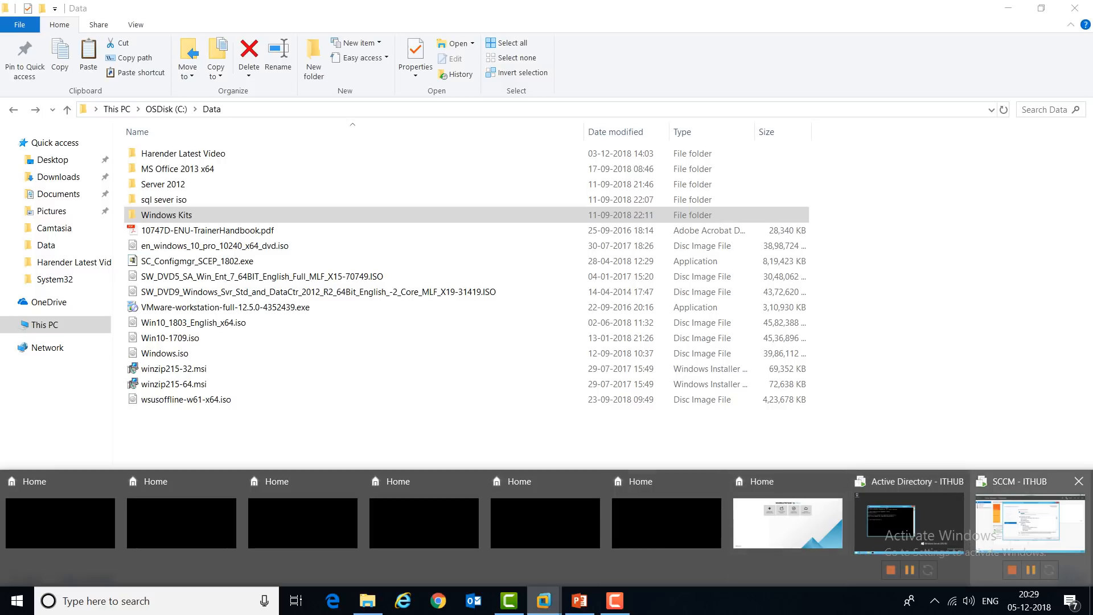
left_click(1030, 523)
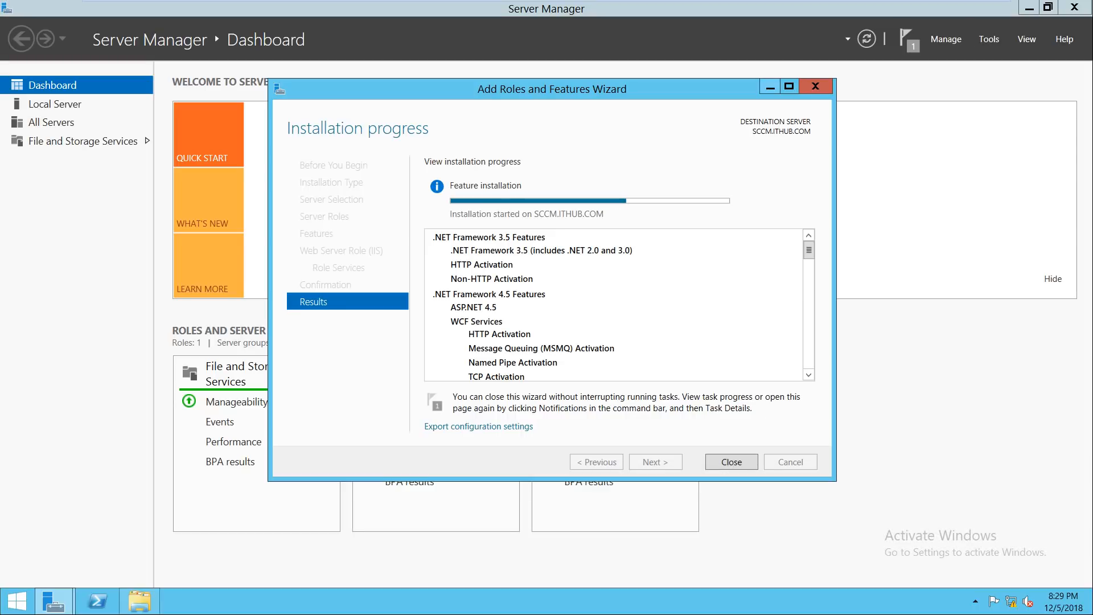
left_click(770, 86)
left_click(1029, 7)
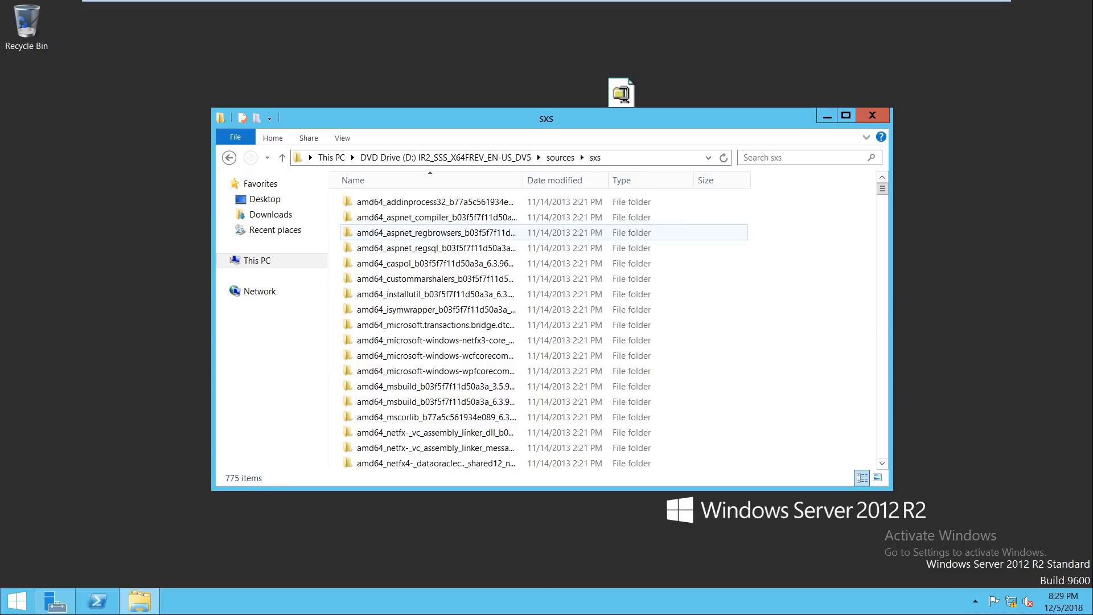
left_click(826, 115)
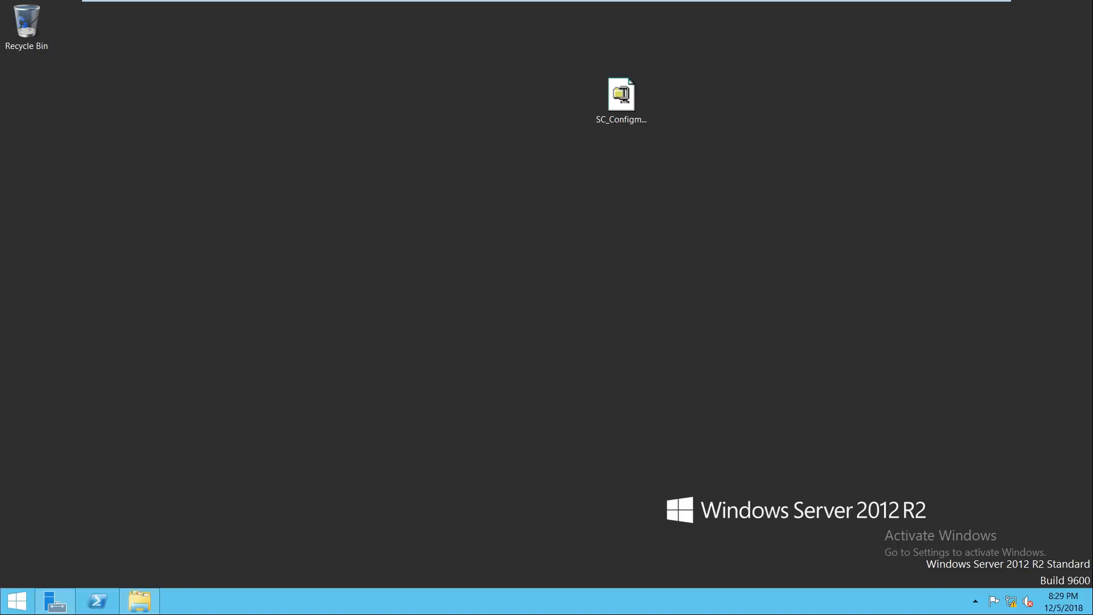
right_click(862, 126)
left_click(940, 178)
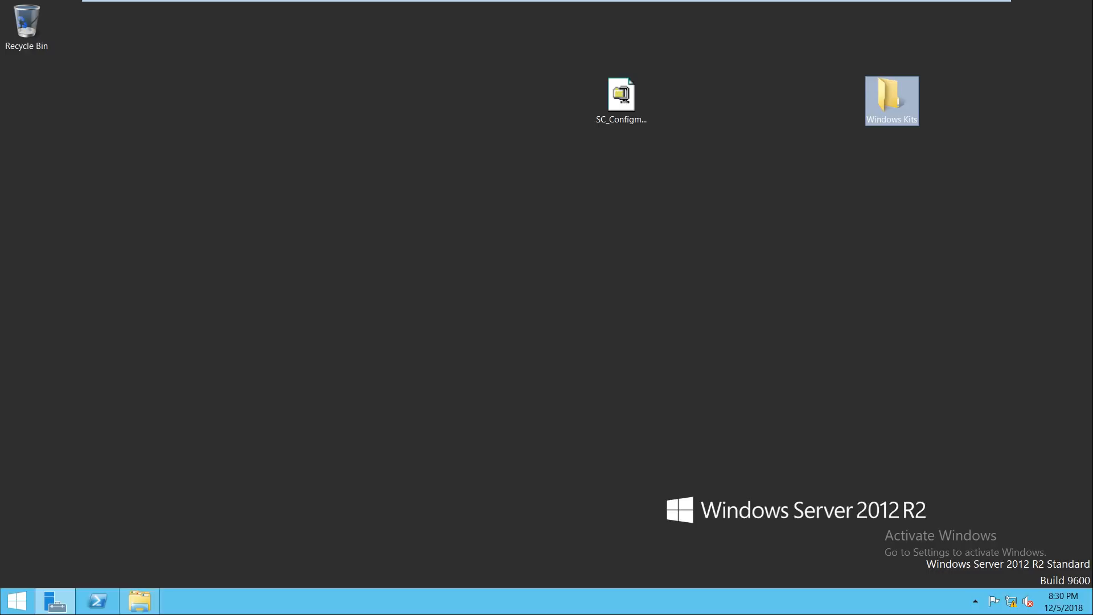
Step: Restore the sxs folder window and the installation progress wizard to watch the install
left_click(139, 601)
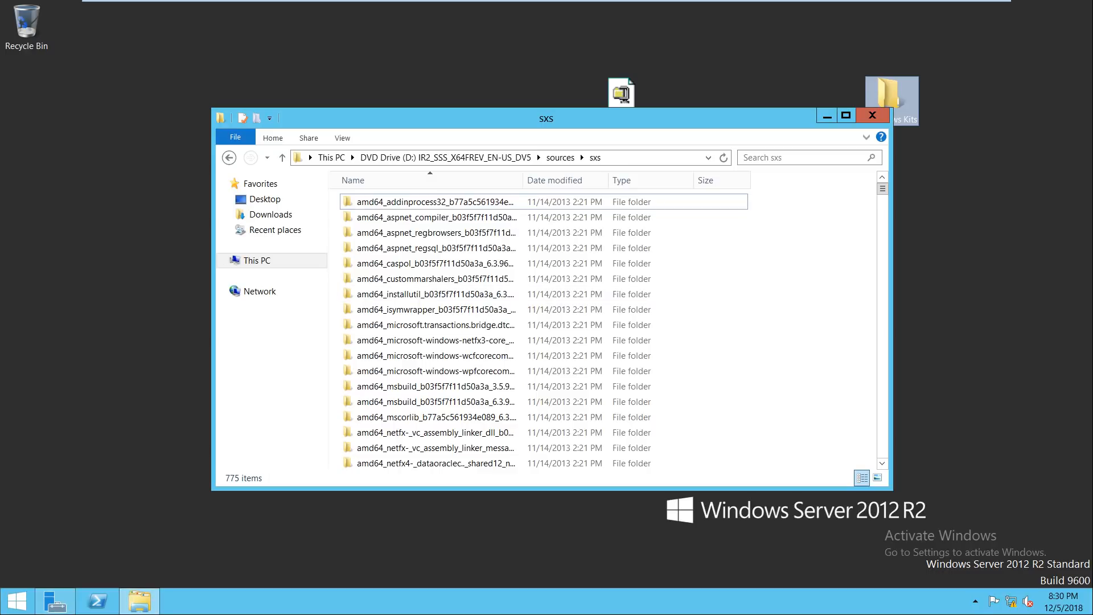
left_click(56, 600)
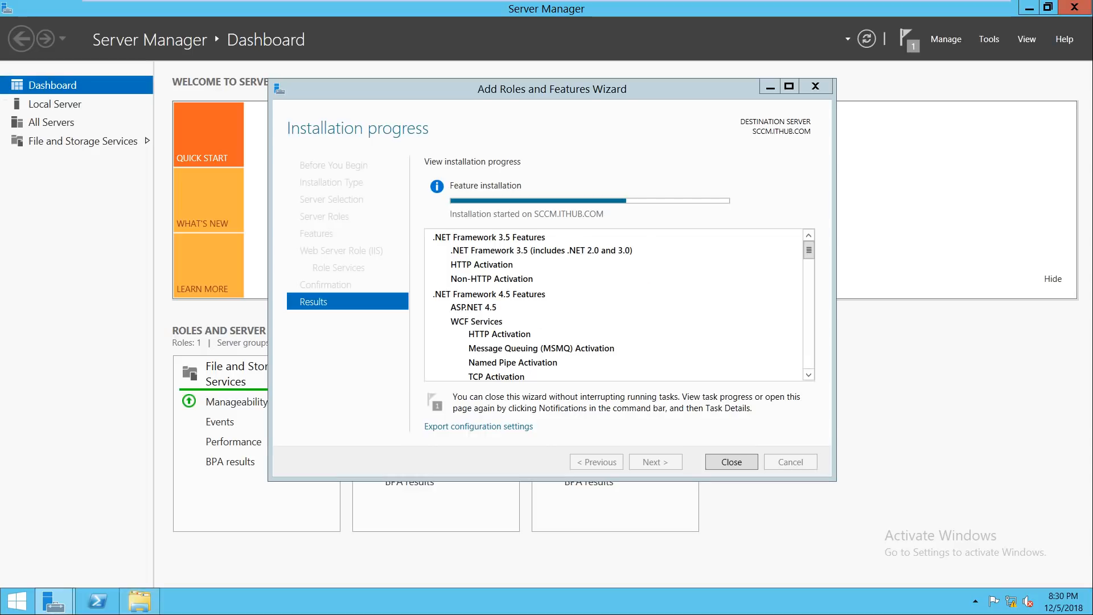
left_click_drag(512, 89, 576, 91)
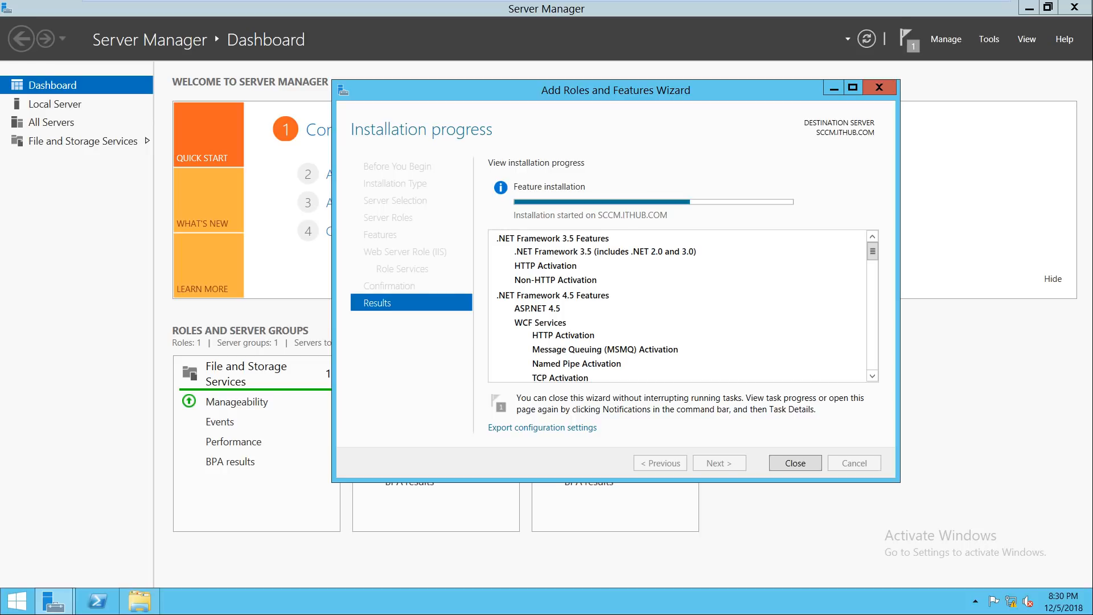
mouse_move(788, 4)
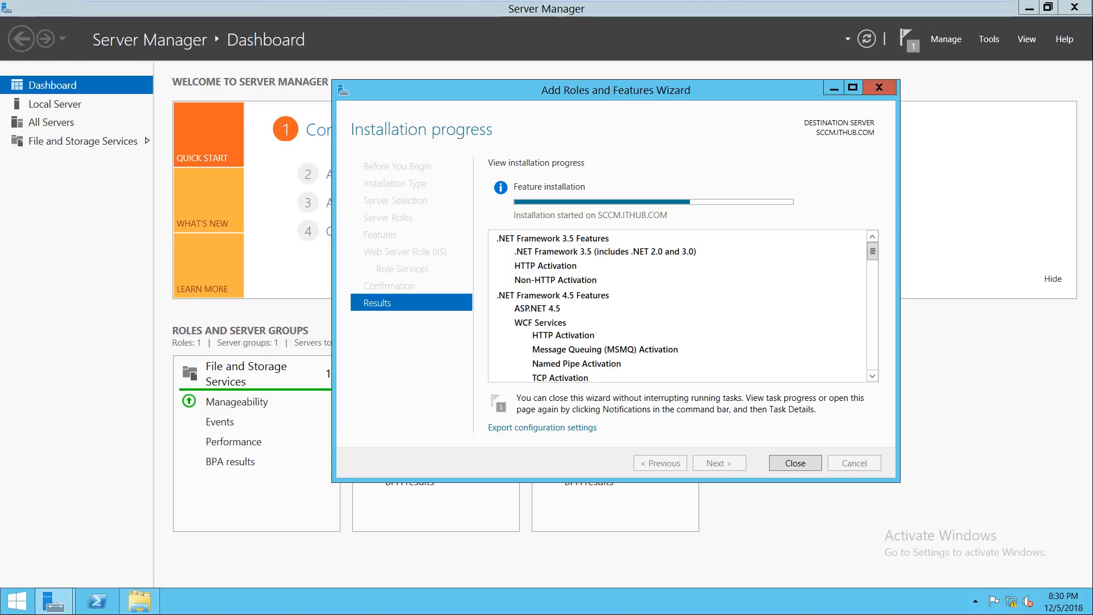
left_click_drag(631, 94, 631, 89)
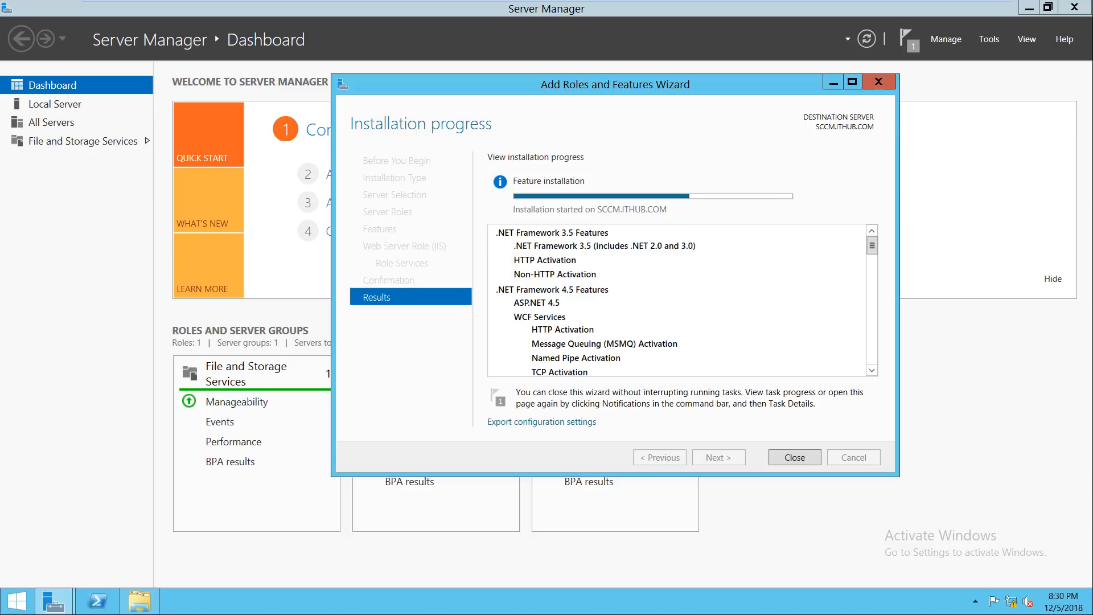
Step: Open the SCCM virtual machine's settings and close them without making changes
right_click(784, 10)
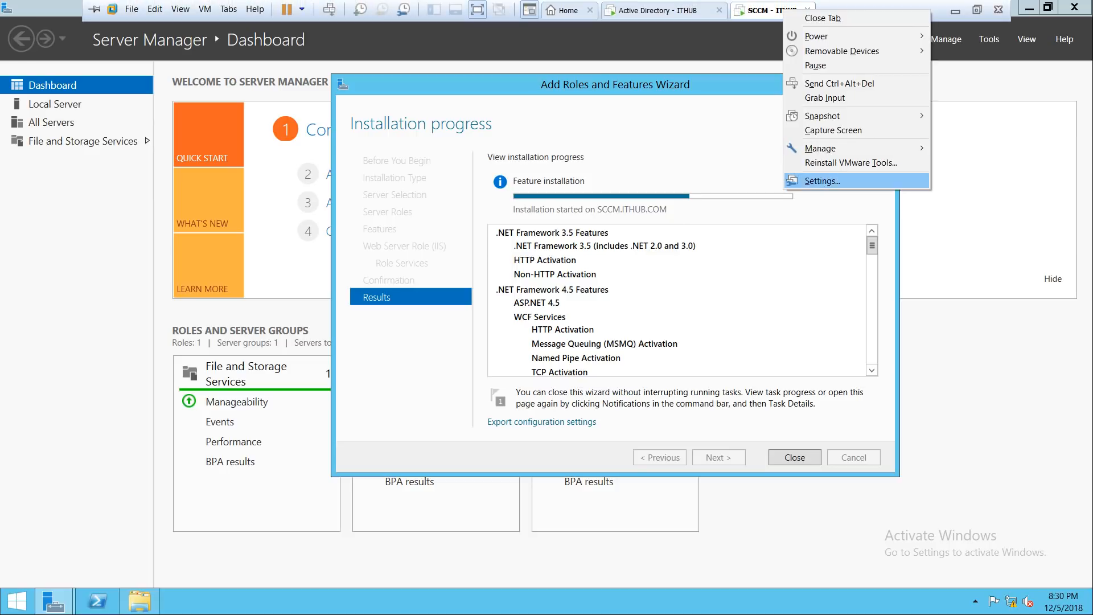
left_click(822, 180)
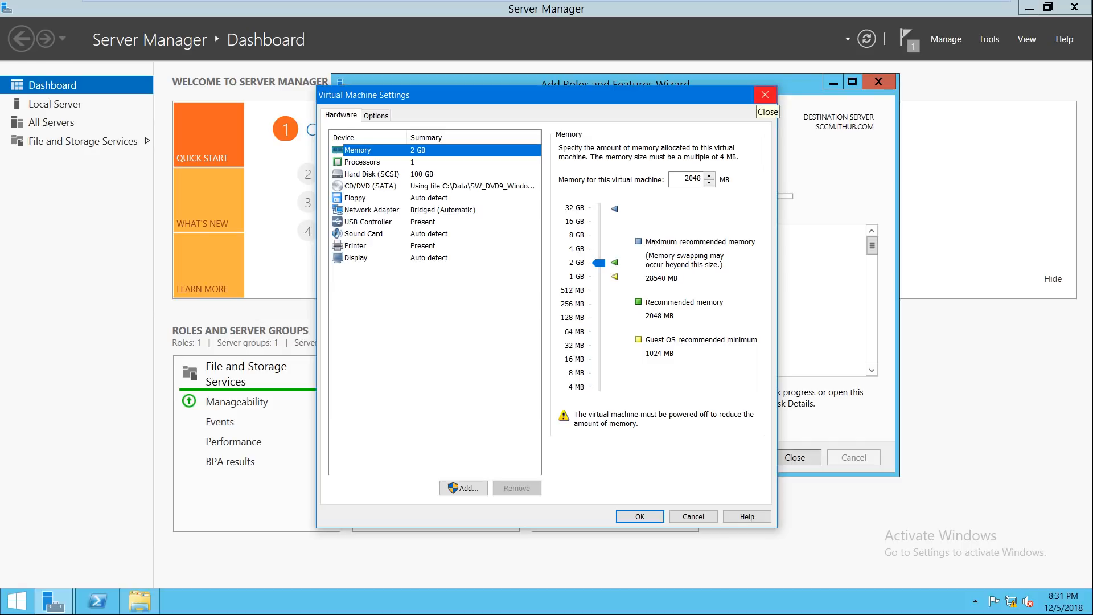
left_click(764, 95)
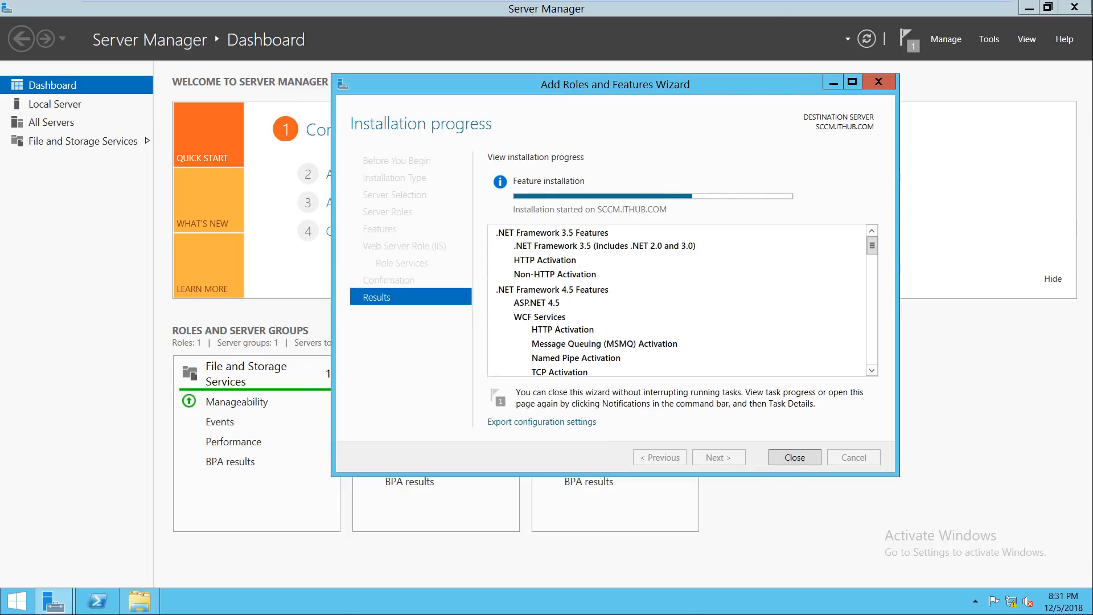
Step: Close the finished Add Roles and Features Wizard and then Server Manager
left_click_drag(599, 85, 635, 74)
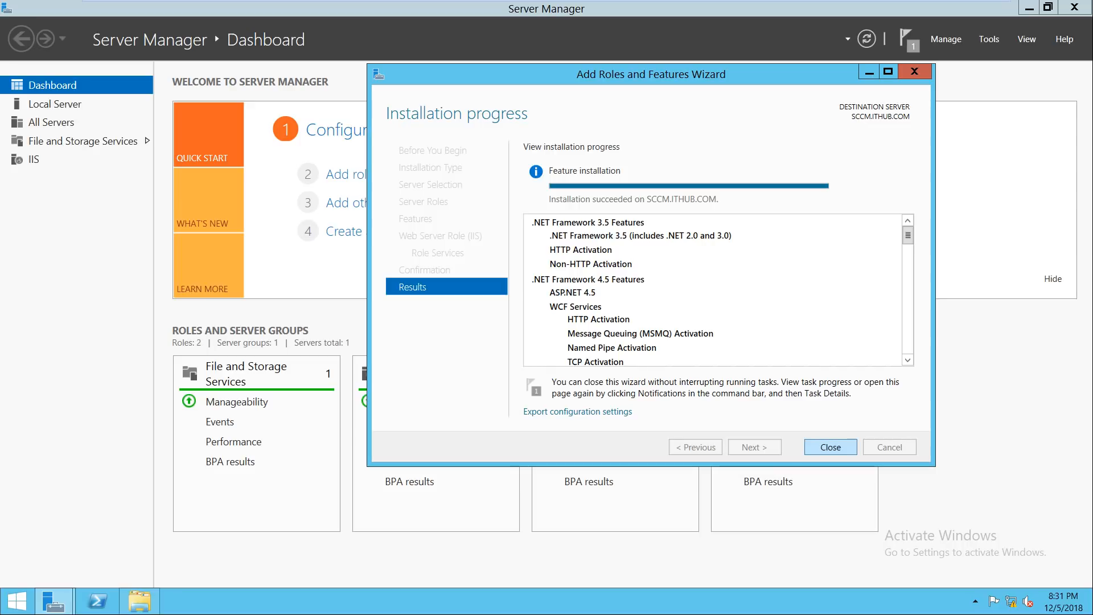
left_click(831, 447)
left_click(1074, 8)
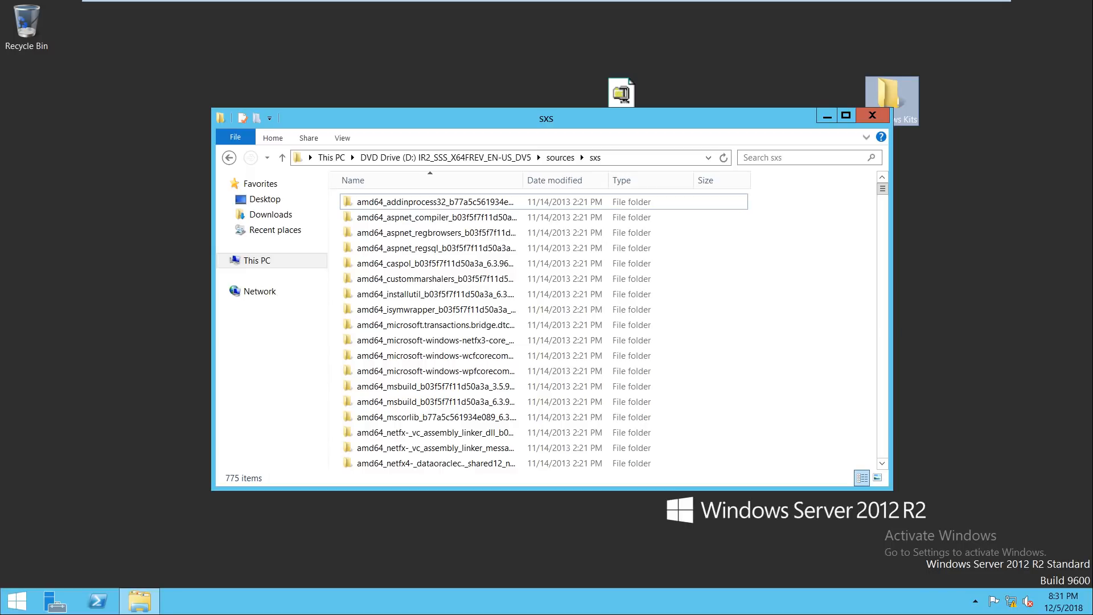
Step: Close the sxs window and give the SCCM VM 4392 MB memory and 2 processors
left_click(872, 115)
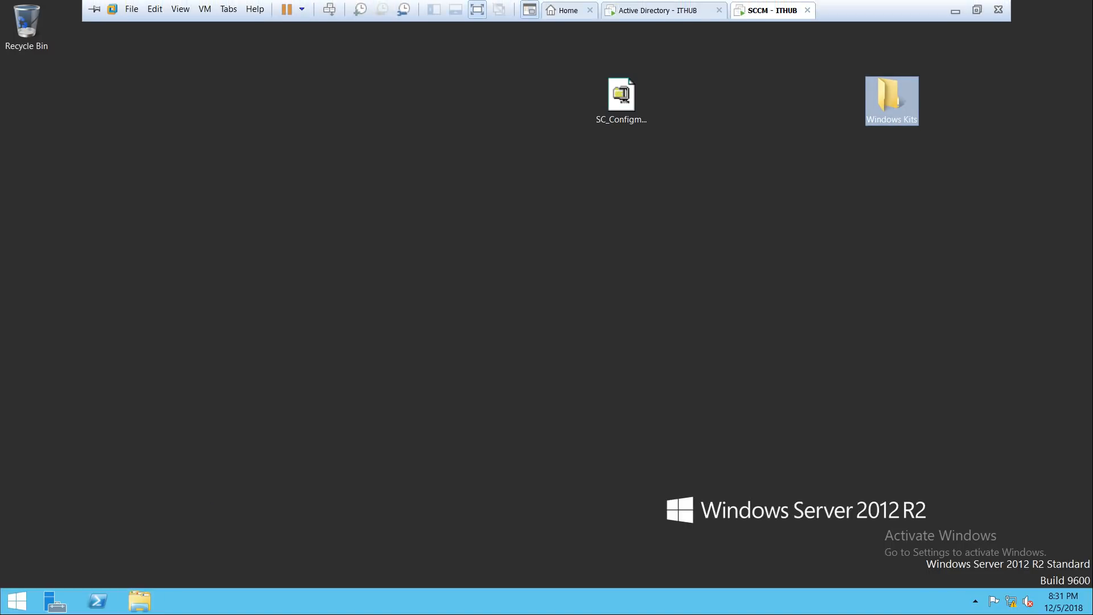
right_click(770, 6)
left_click(808, 176)
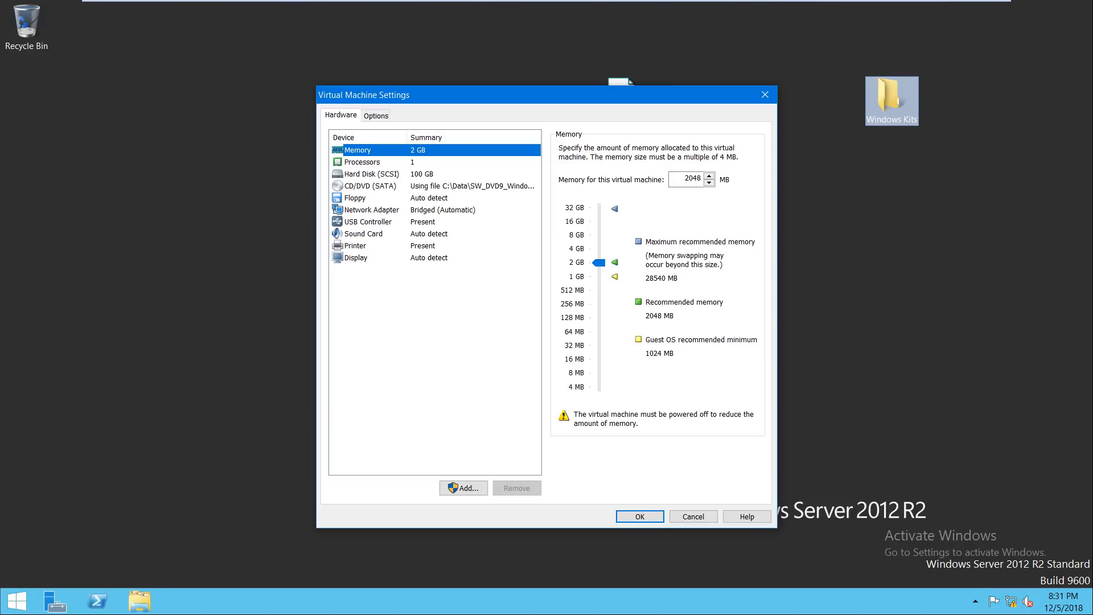
left_click_drag(598, 262, 599, 247)
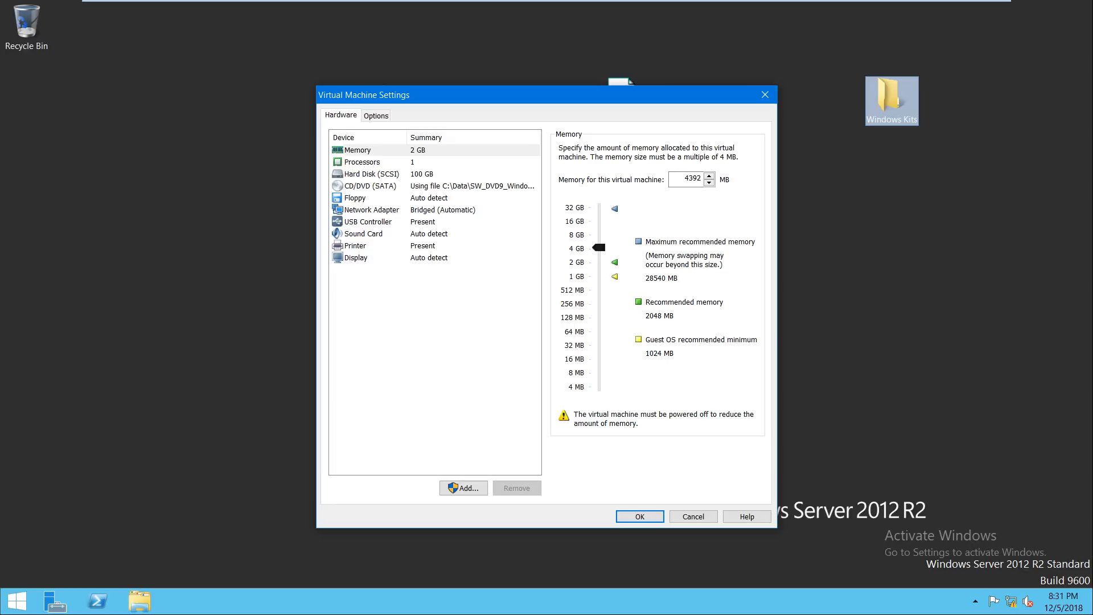
left_click(365, 162)
left_click(701, 150)
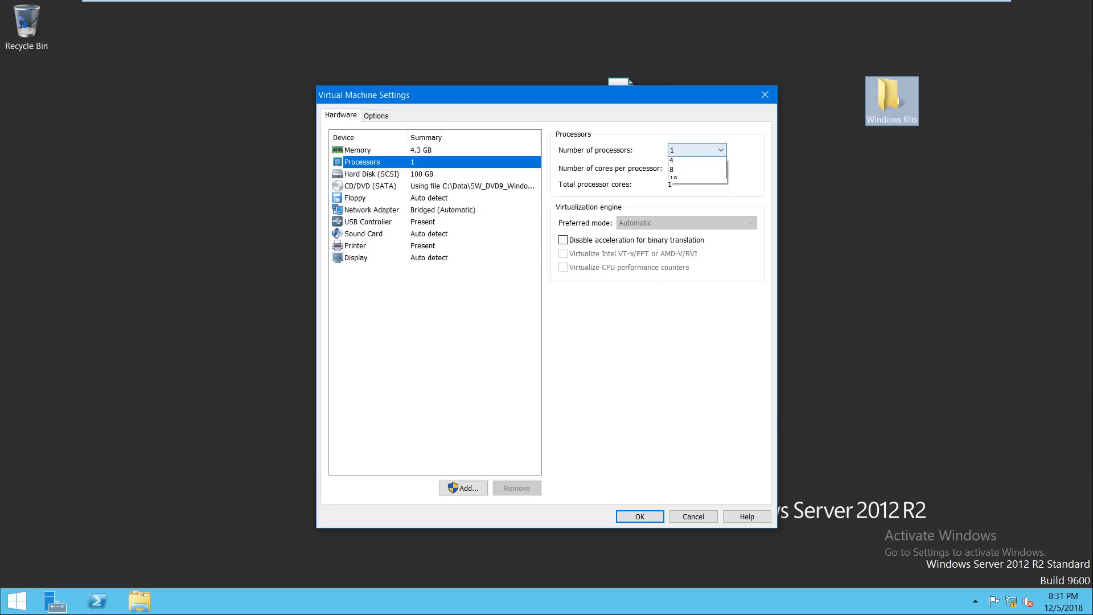
left_click(698, 171)
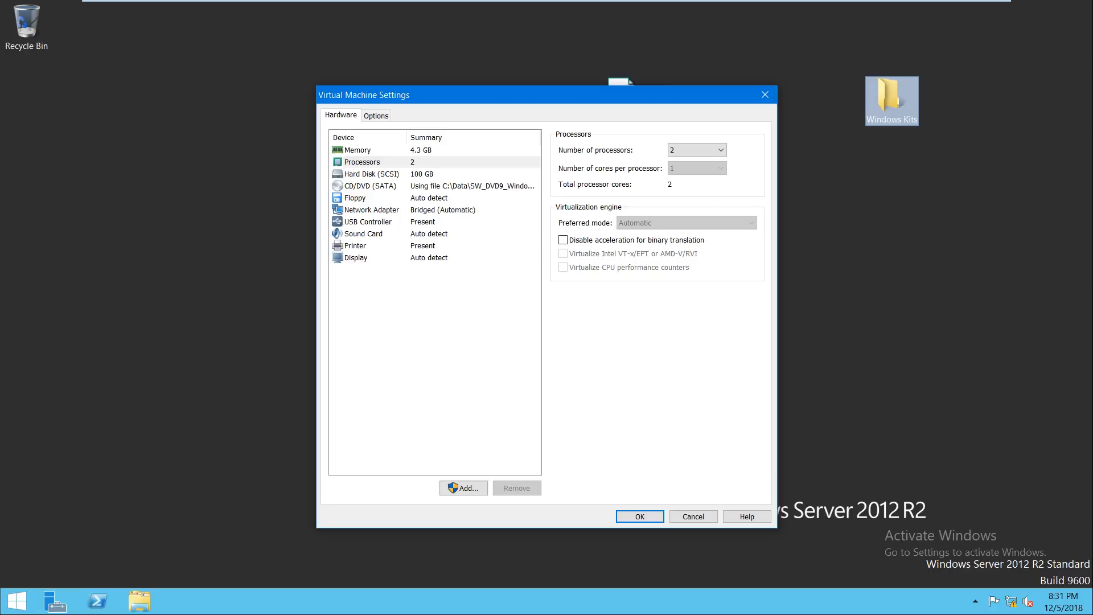
left_click(640, 516)
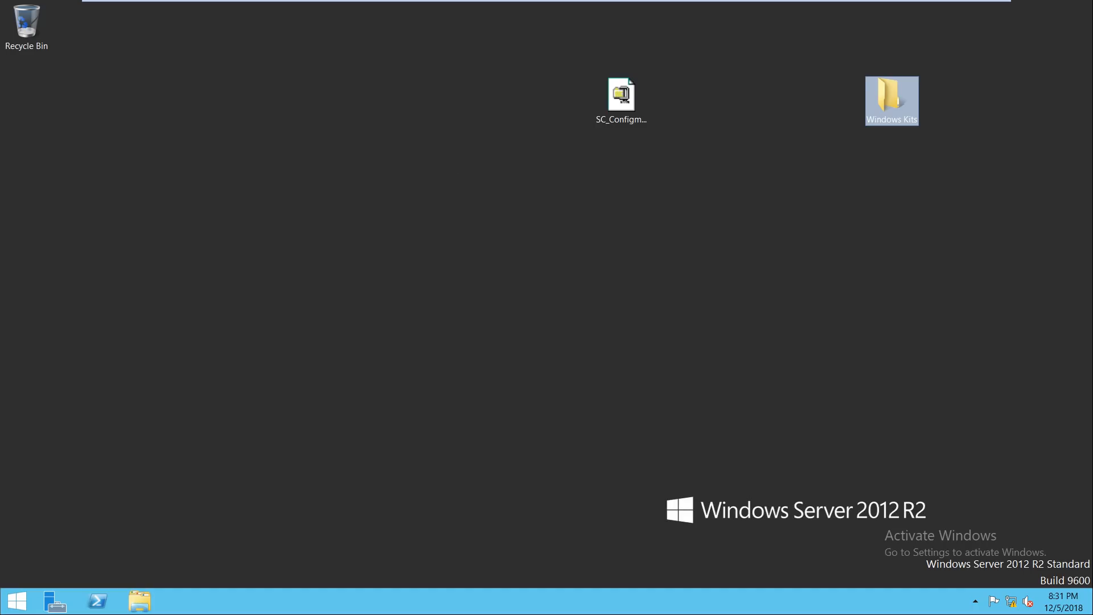
right_click(544, 258)
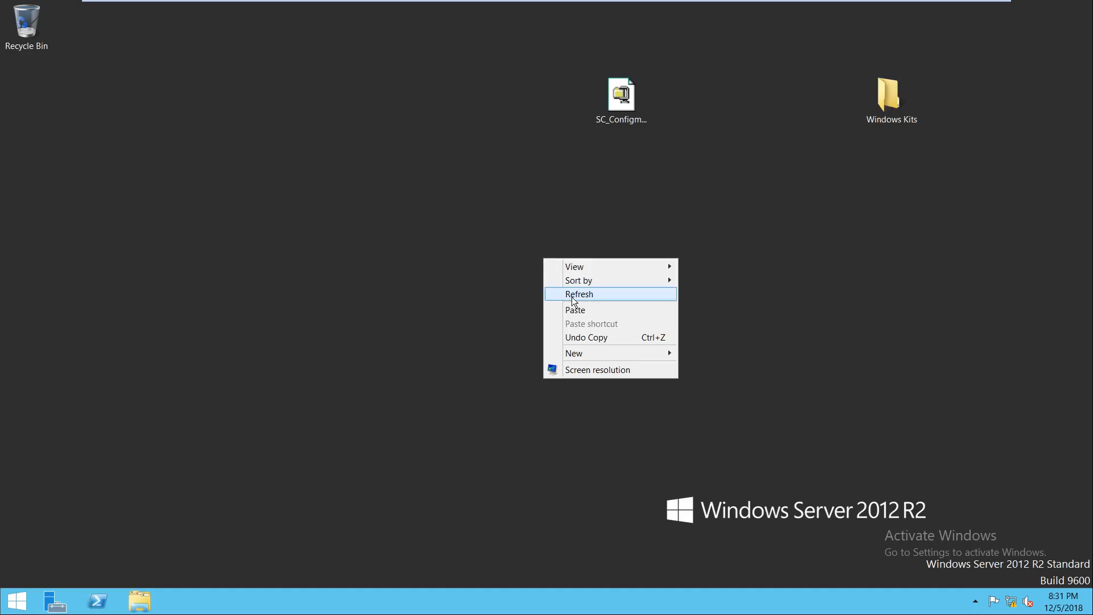
left_click(575, 295)
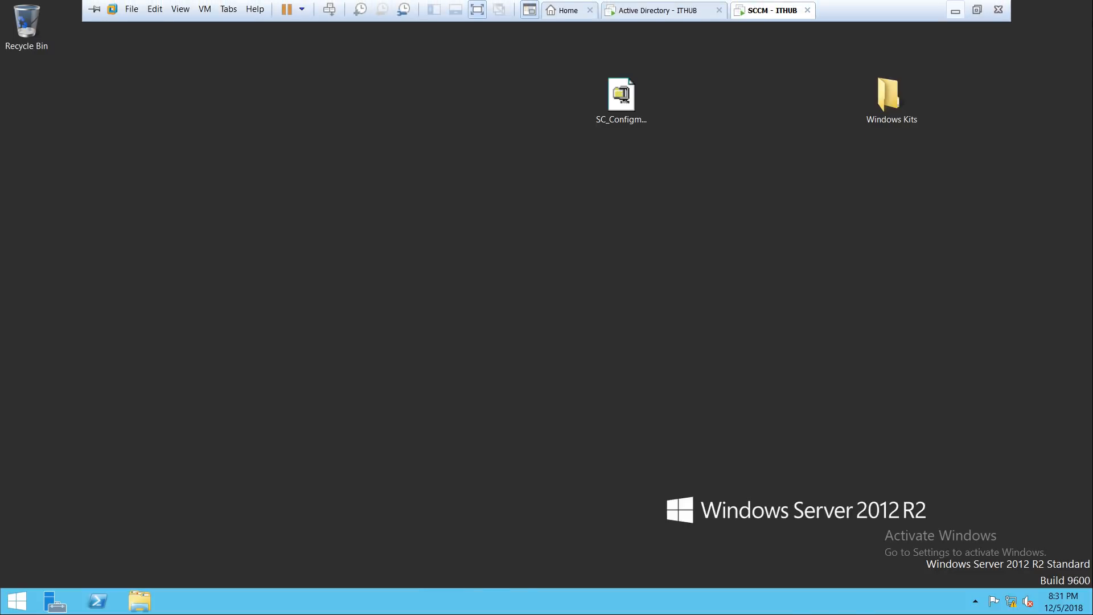
left_click(955, 10)
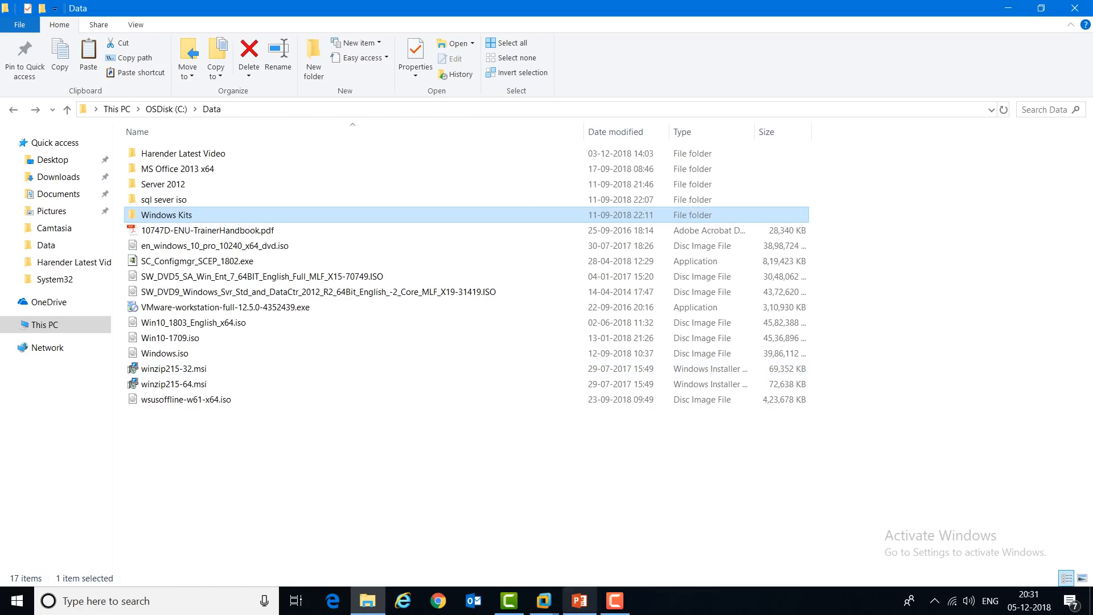
left_click(579, 600)
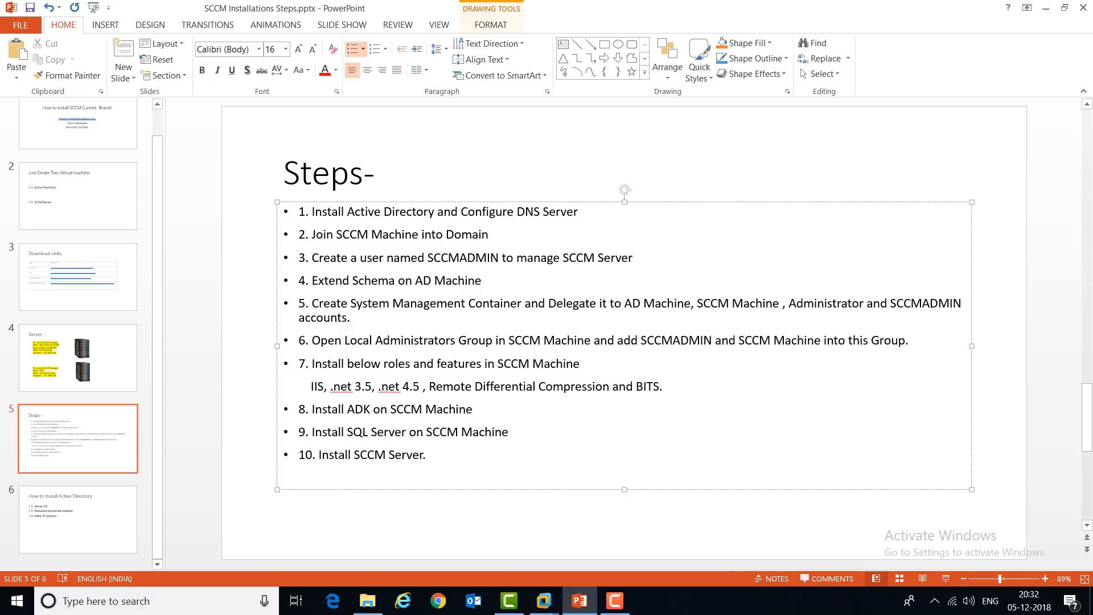
mouse_move(544, 601)
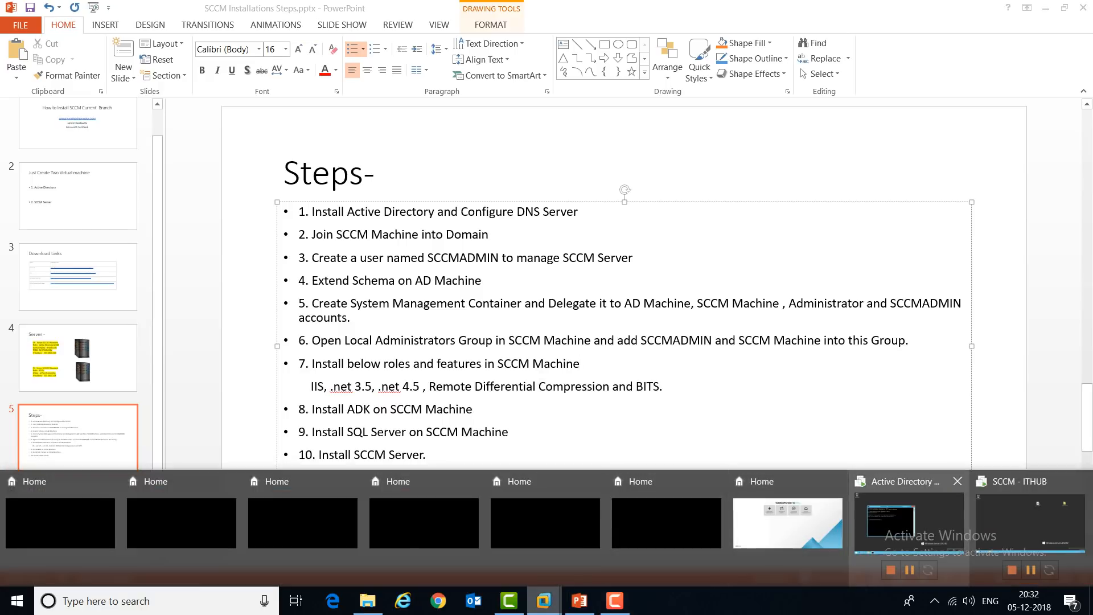
left_click(1031, 521)
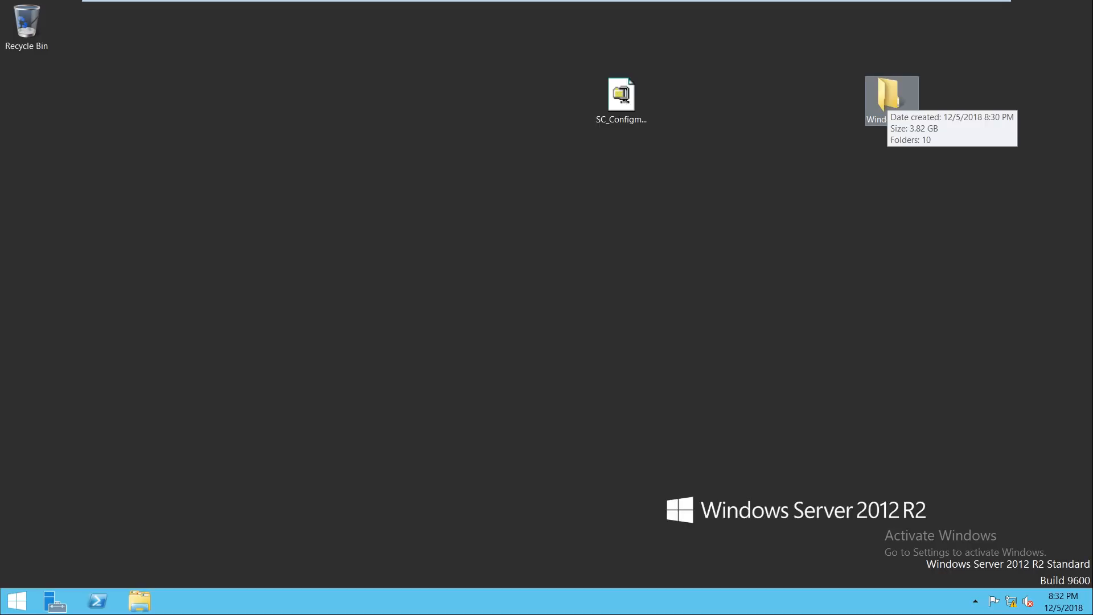
double_click(887, 99)
Step: Launch adksetup from Windows Kits > 10 > ADK on the VM desktop
left_click(398, 202)
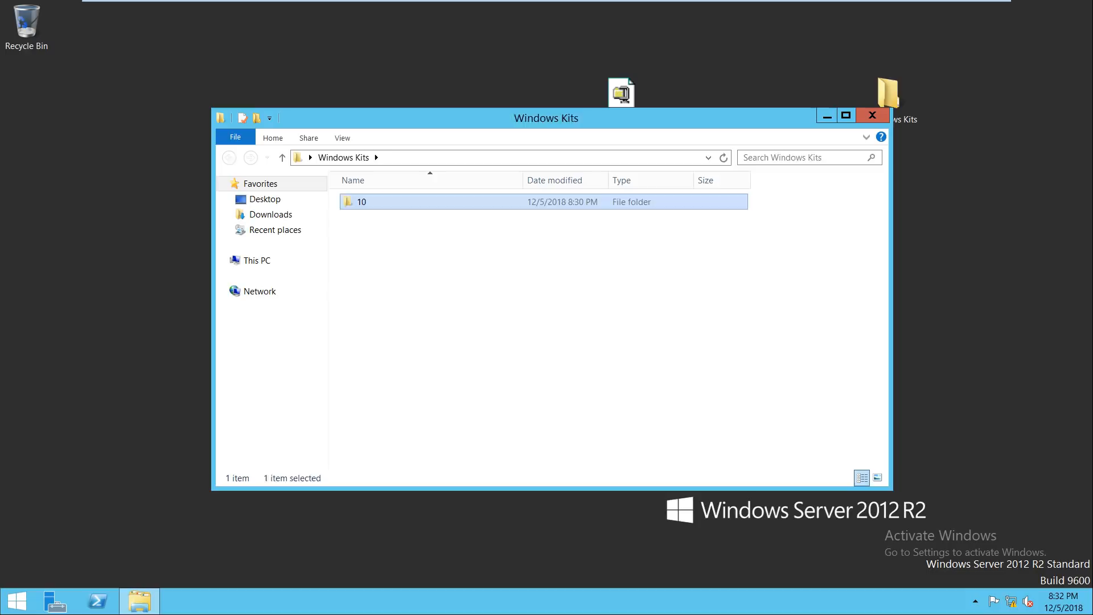
double_click(370, 202)
double_click(370, 202)
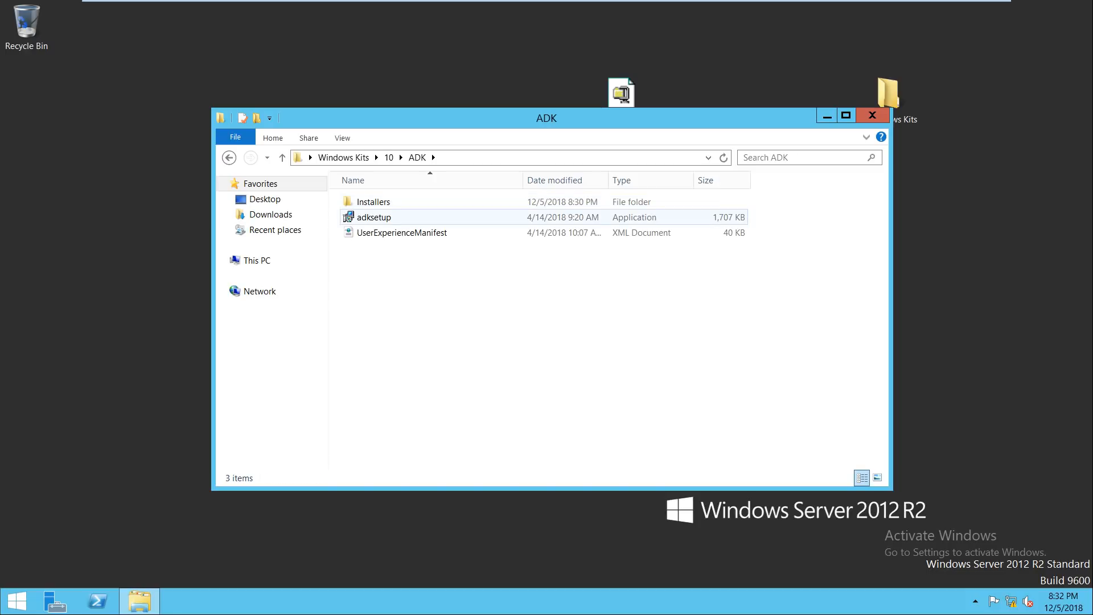
right_click(374, 217)
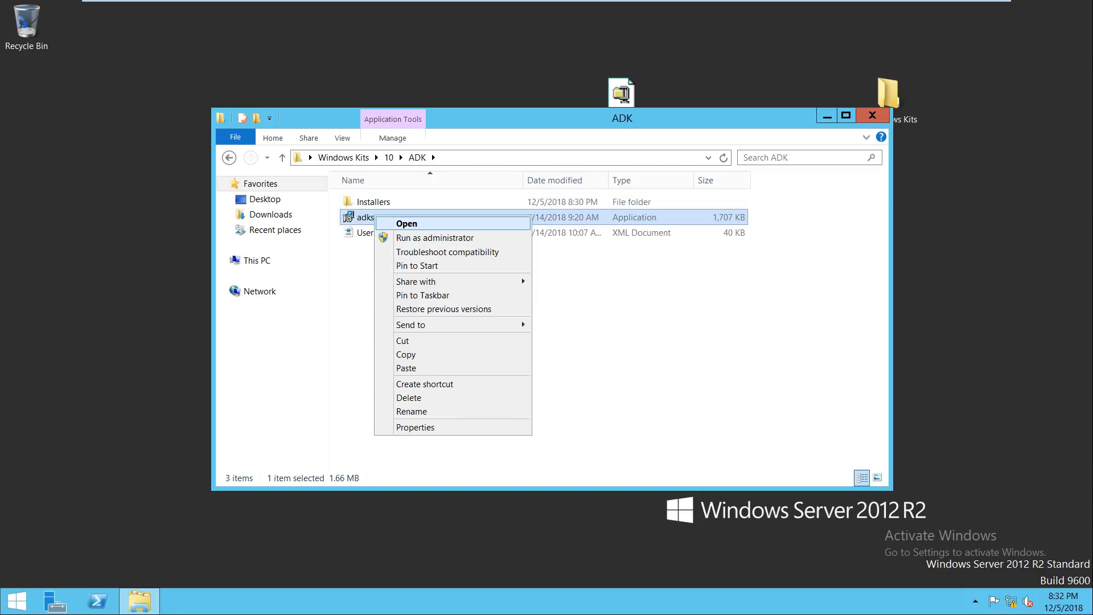
left_click(398, 222)
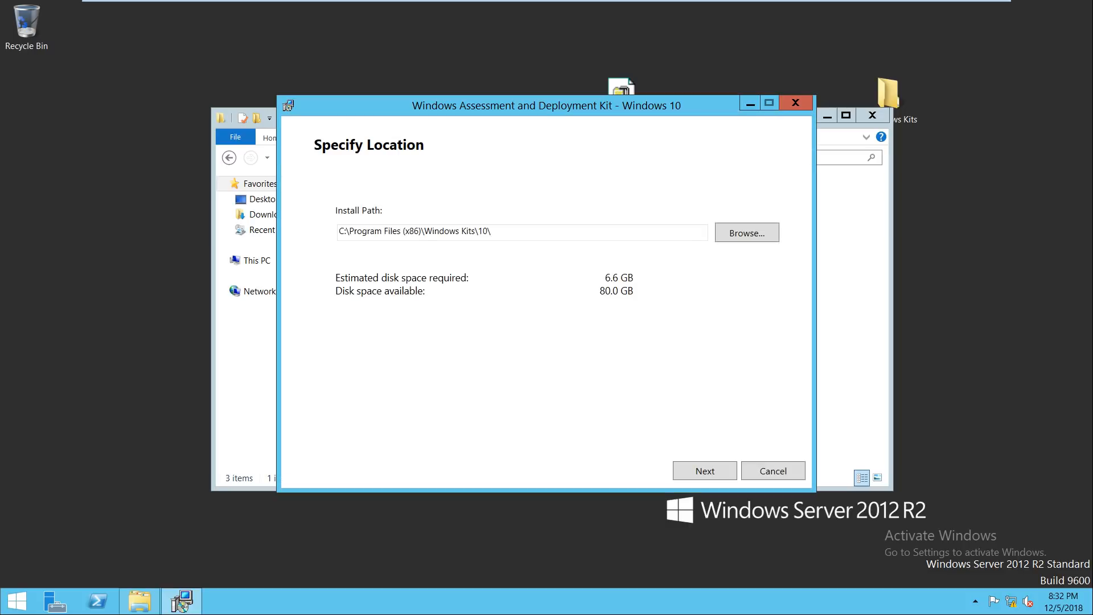
Step: Keep the default location, decline usage data, accept the licence, install all ADK features, and approve UAC
key("Return")
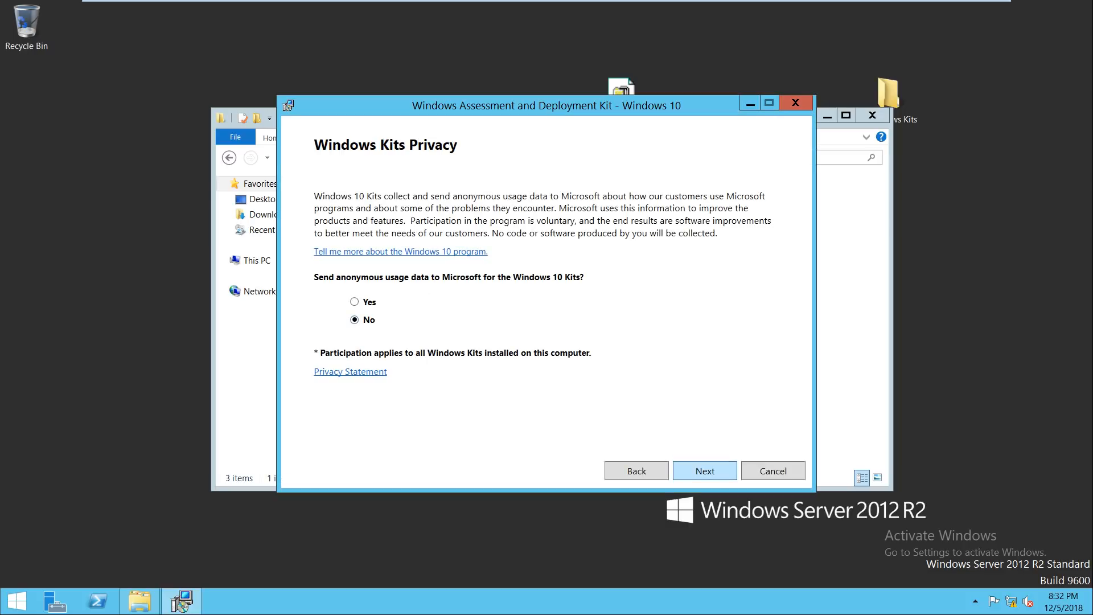
key("Return")
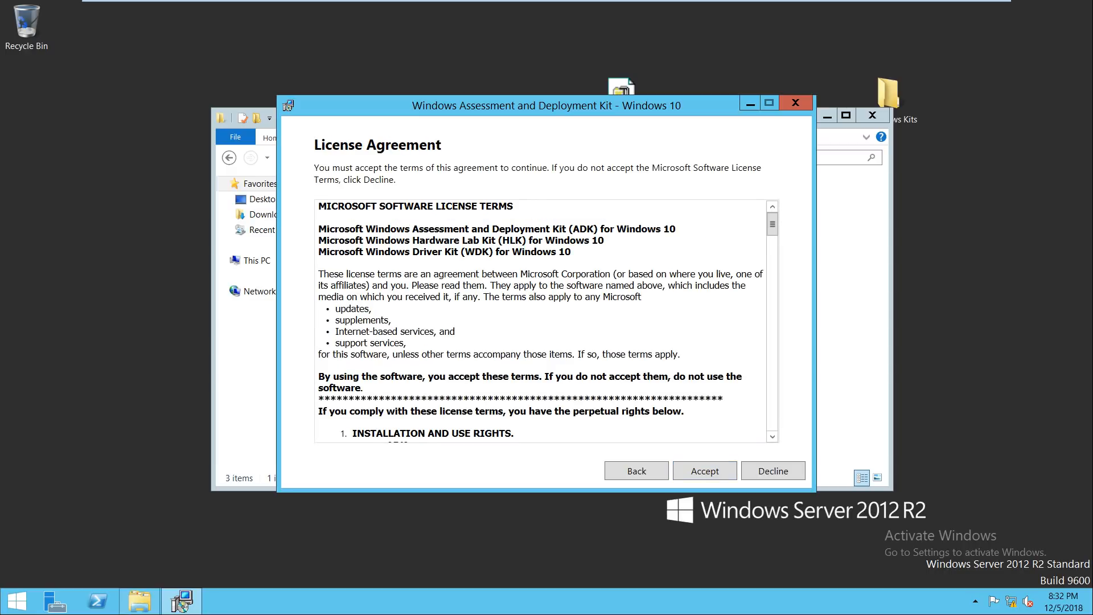
key("Return")
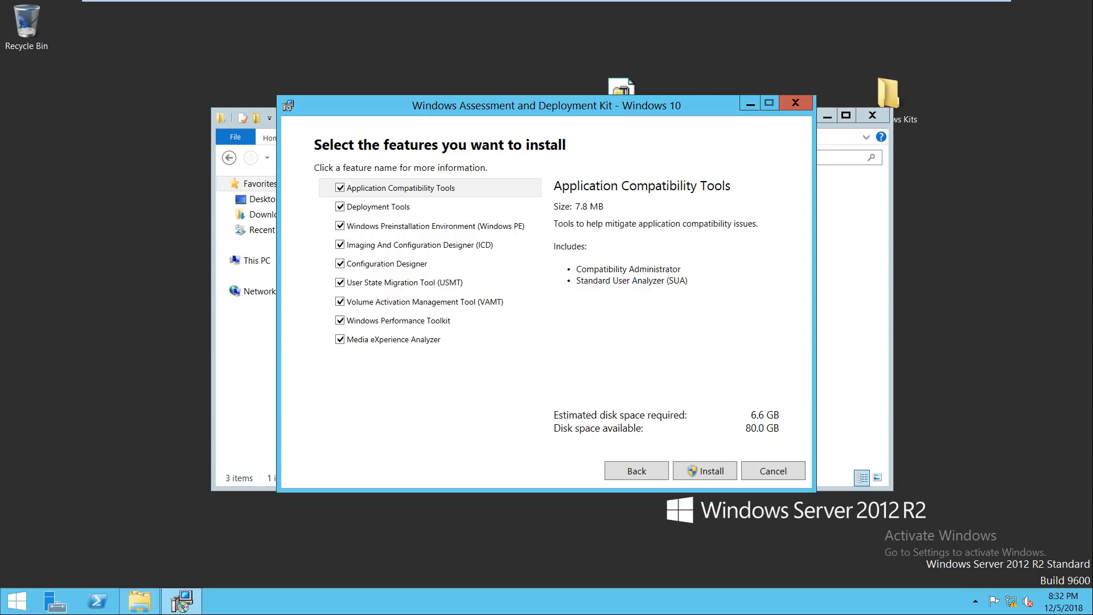
left_click_drag(465, 106, 442, 64)
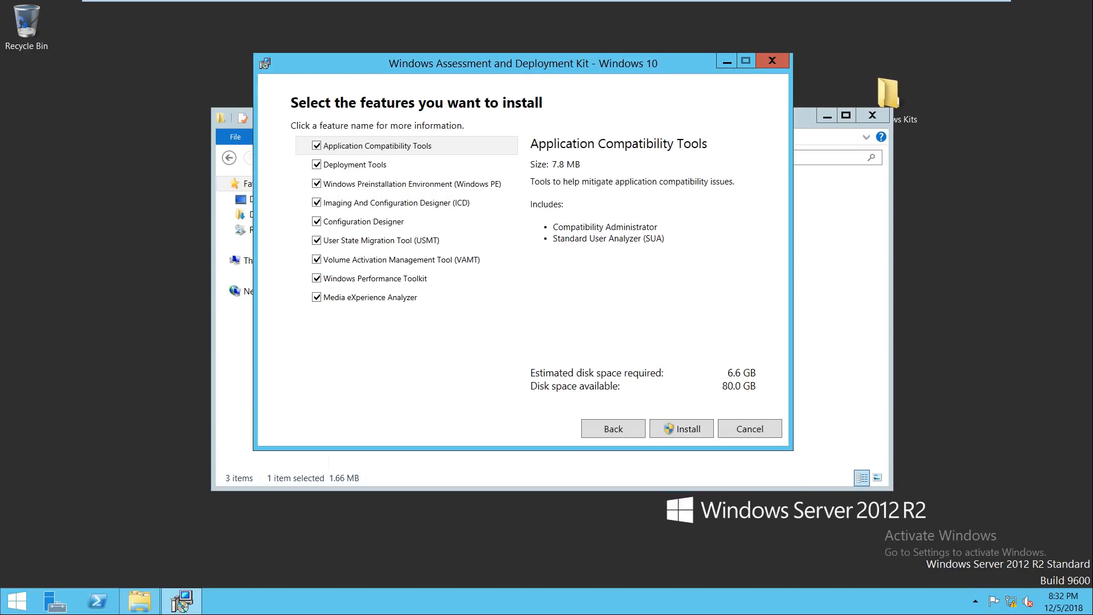
left_click(682, 429)
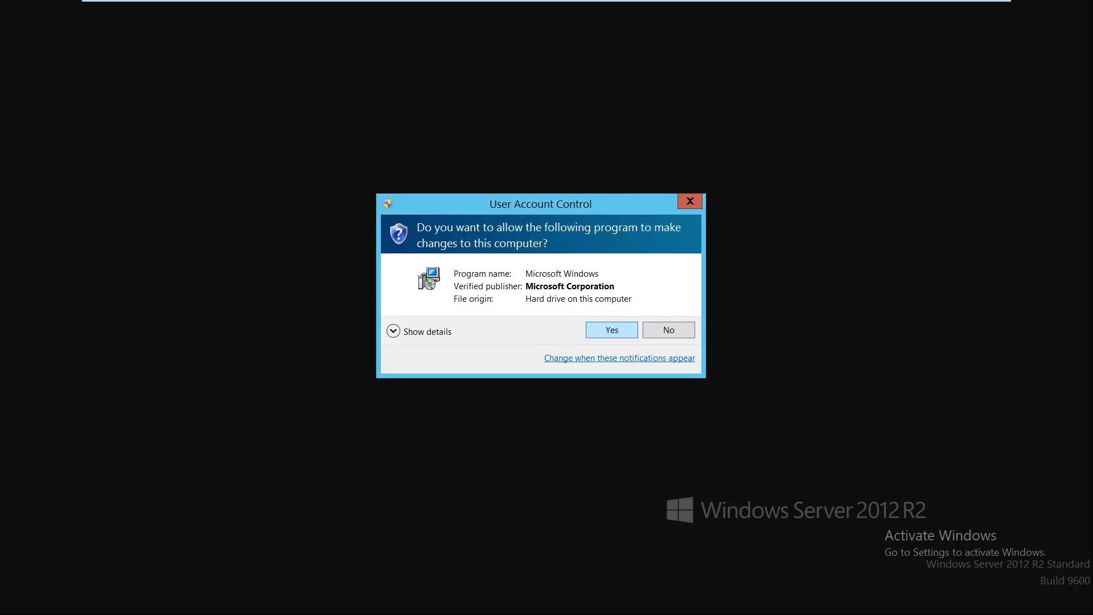
left_click(612, 330)
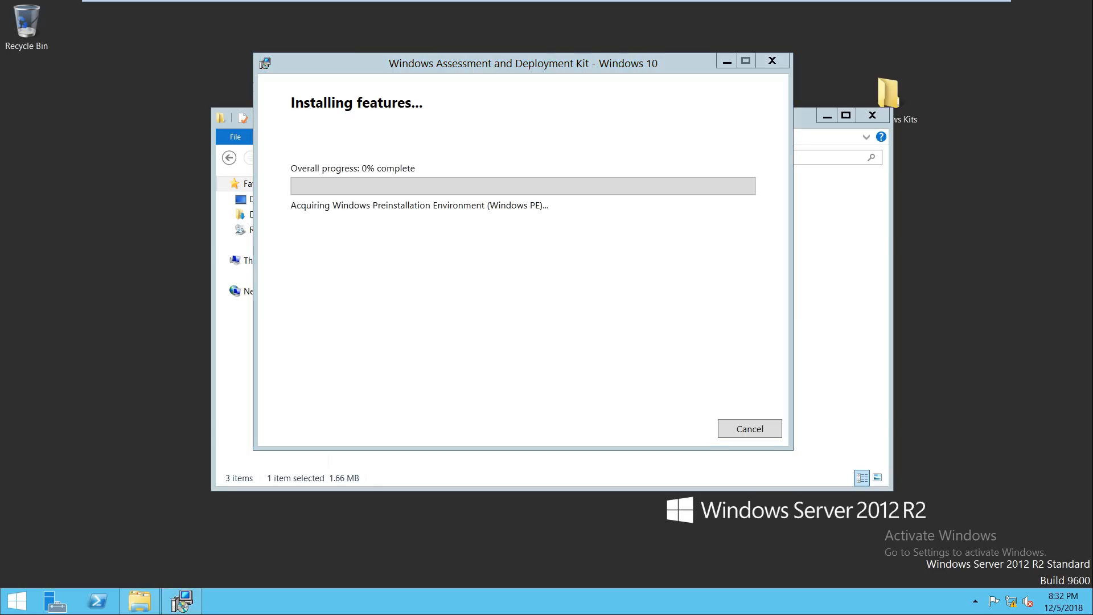
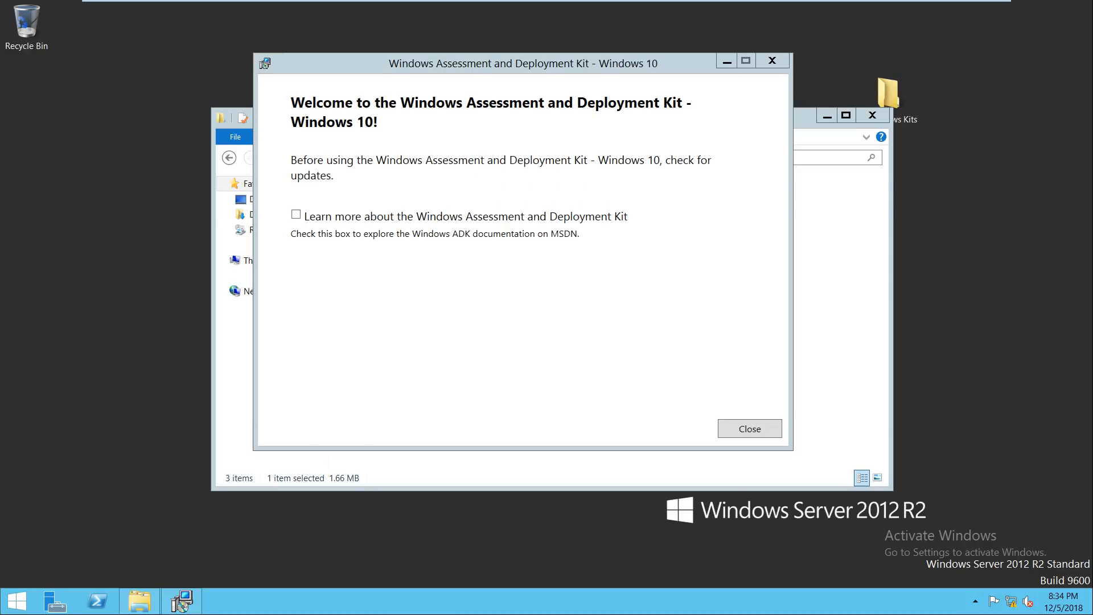
Step: Close the ADK welcome dialog and the Windows Kits folder, then return to the host's PowerPoint slide
left_click_drag(524, 63, 568, 68)
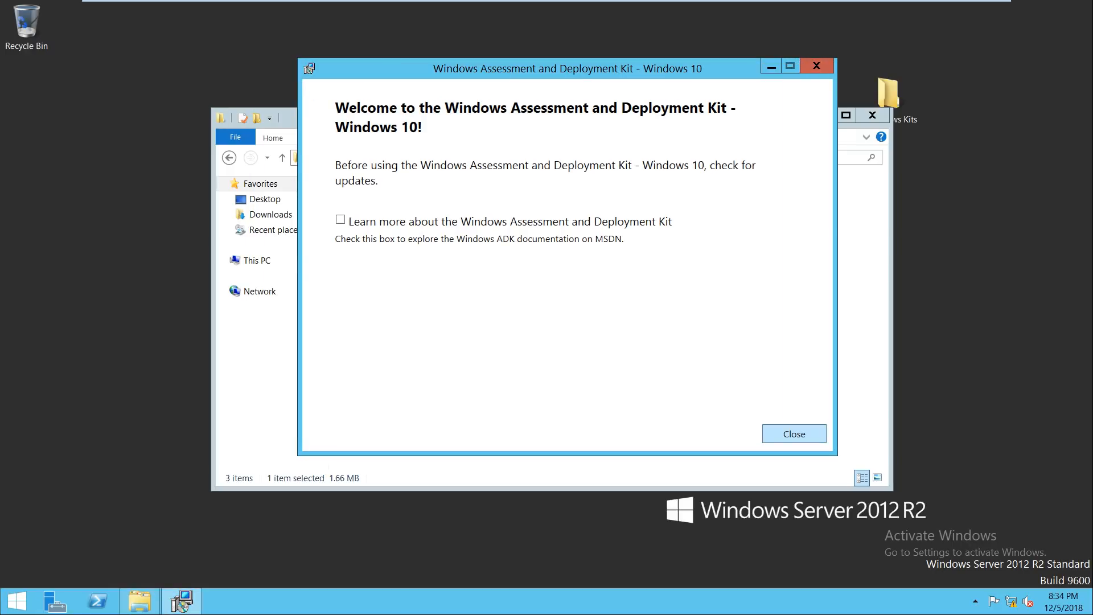
left_click(794, 434)
left_click(873, 115)
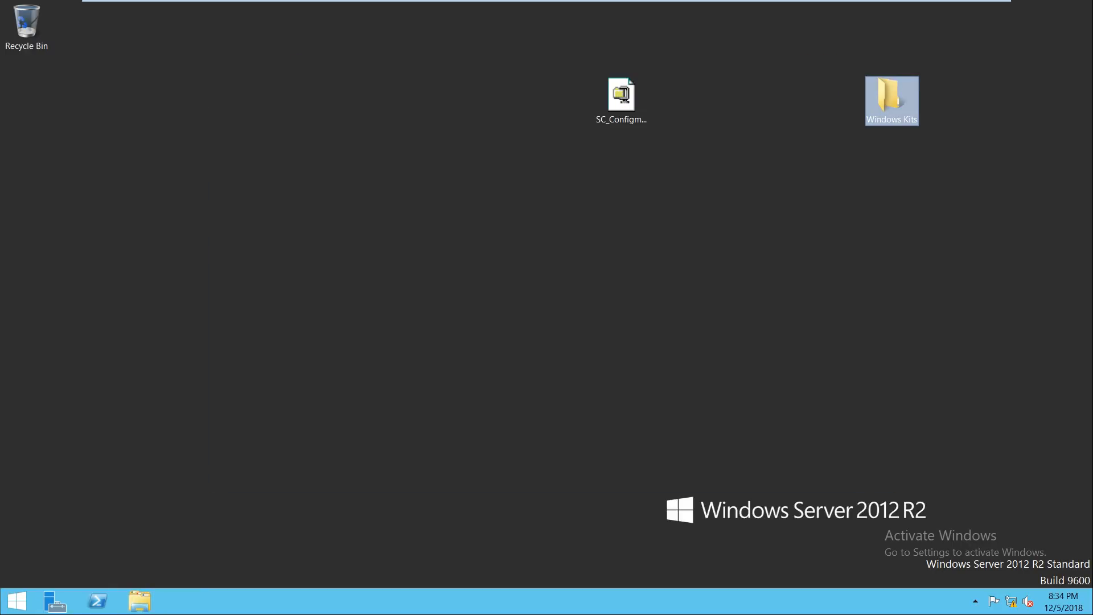
left_click(955, 10)
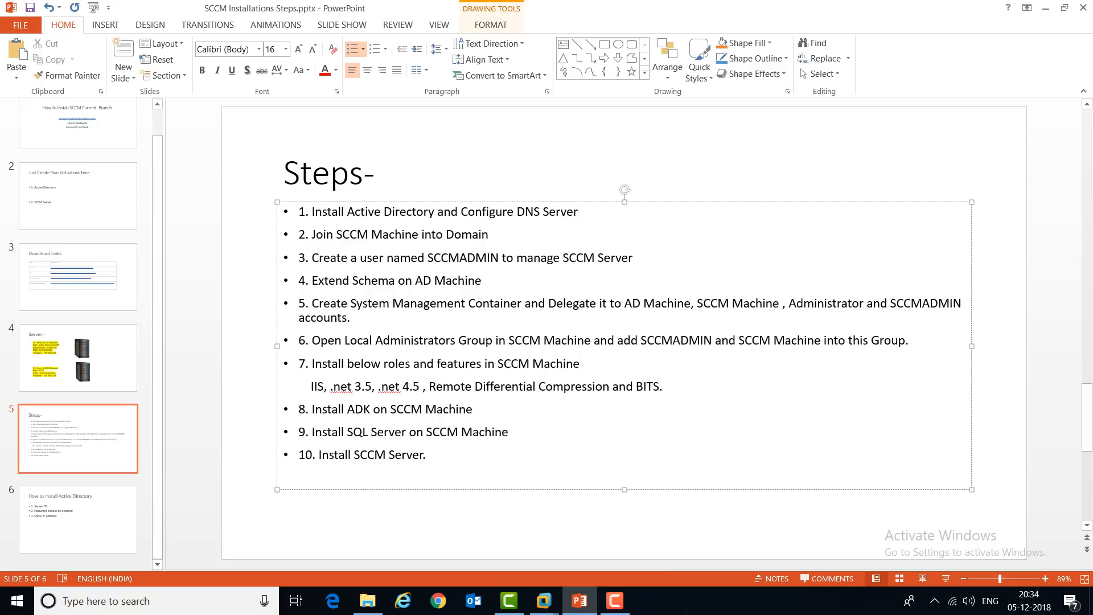
Step: Copy SQL 2014.iso from the host's C:\Data\sql sever iso folder
left_click(367, 601)
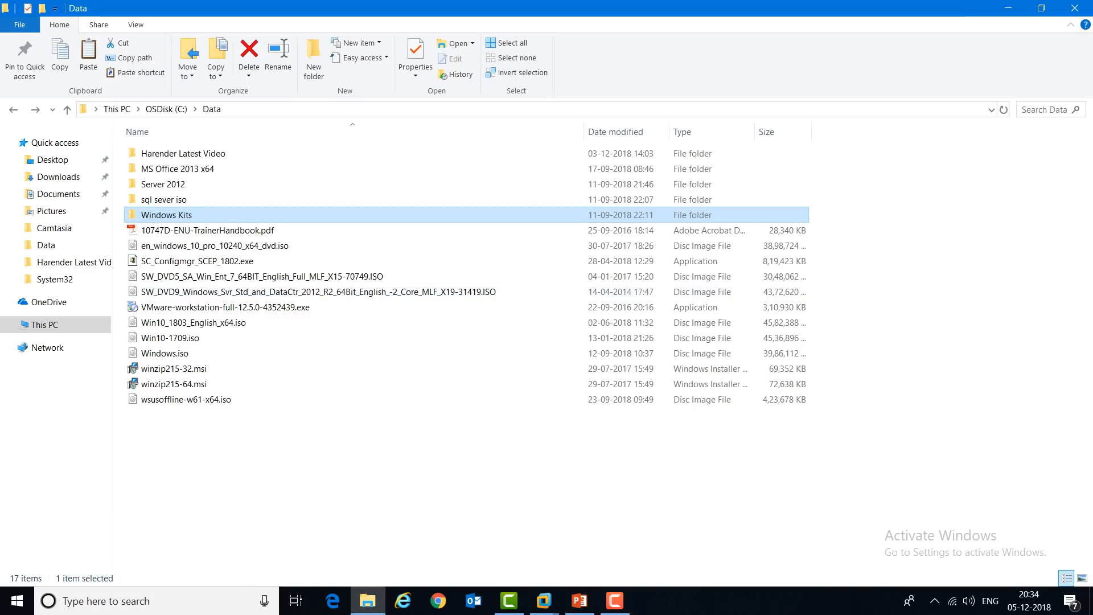
left_click(164, 200)
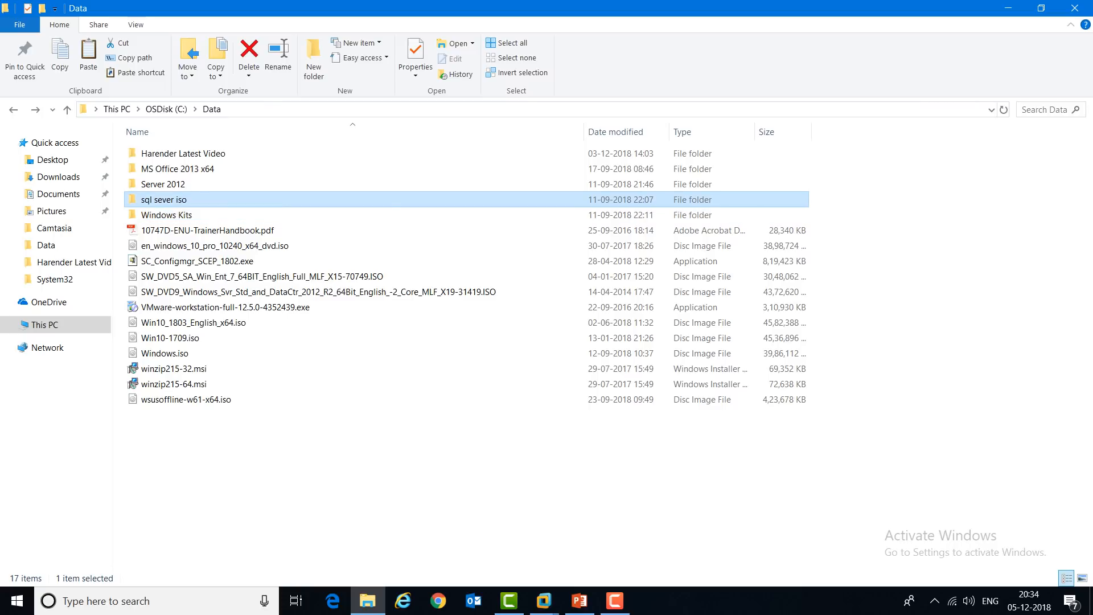
right_click(157, 200)
left_click(171, 212)
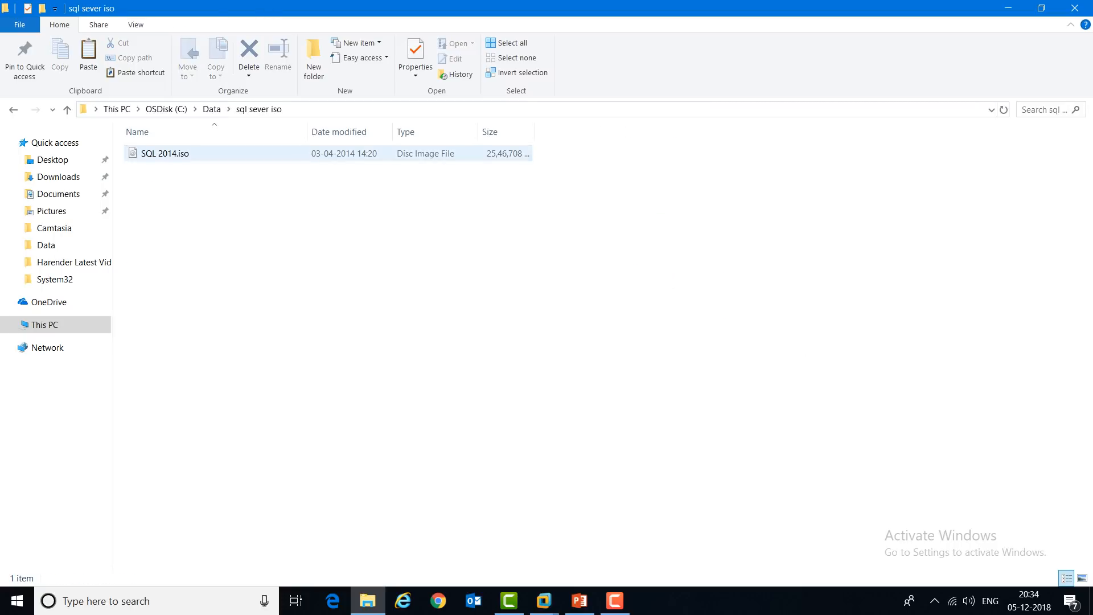
right_click(149, 155)
left_click(176, 432)
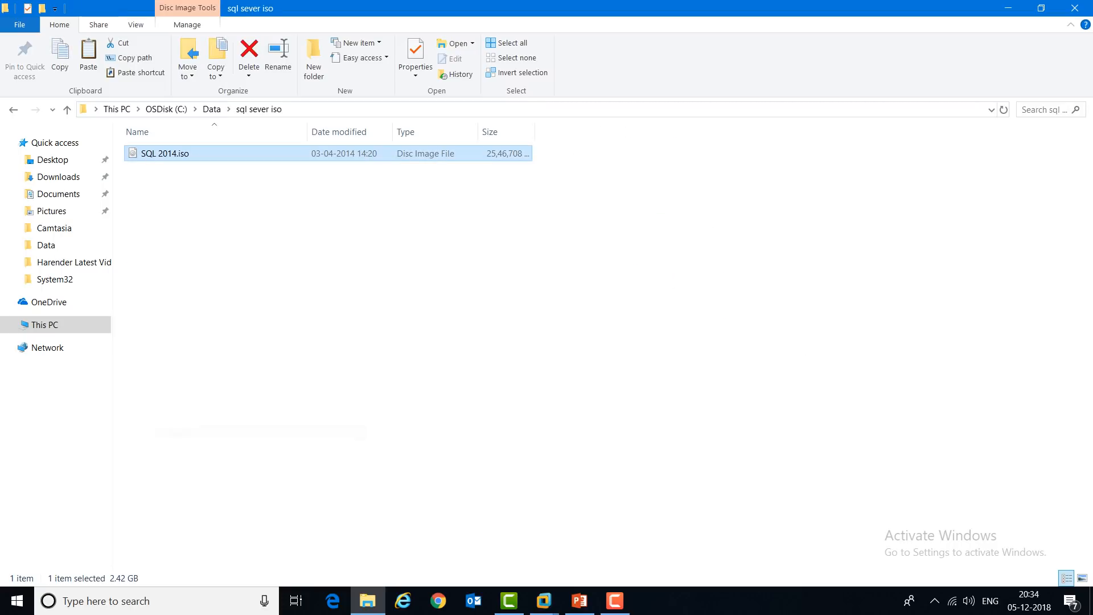
Step: Paste SQL 2014.iso onto the Active Directory VM's desktop
left_click(545, 601)
left_click(1025, 524)
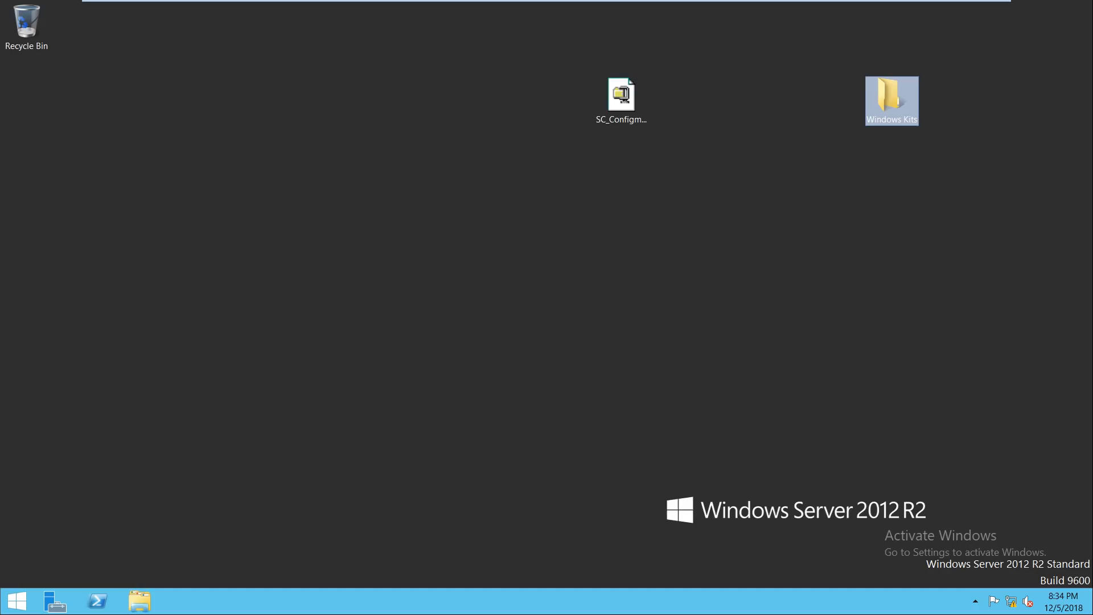
right_click(551, 284)
left_click(586, 335)
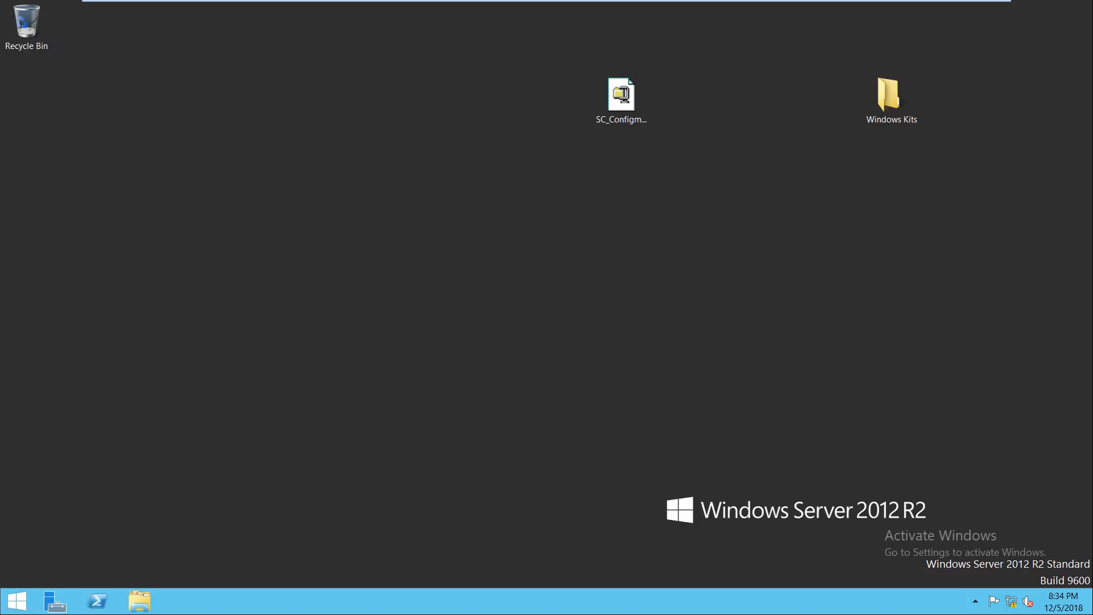
right_click(427, 220)
left_click(464, 255)
right_click(373, 240)
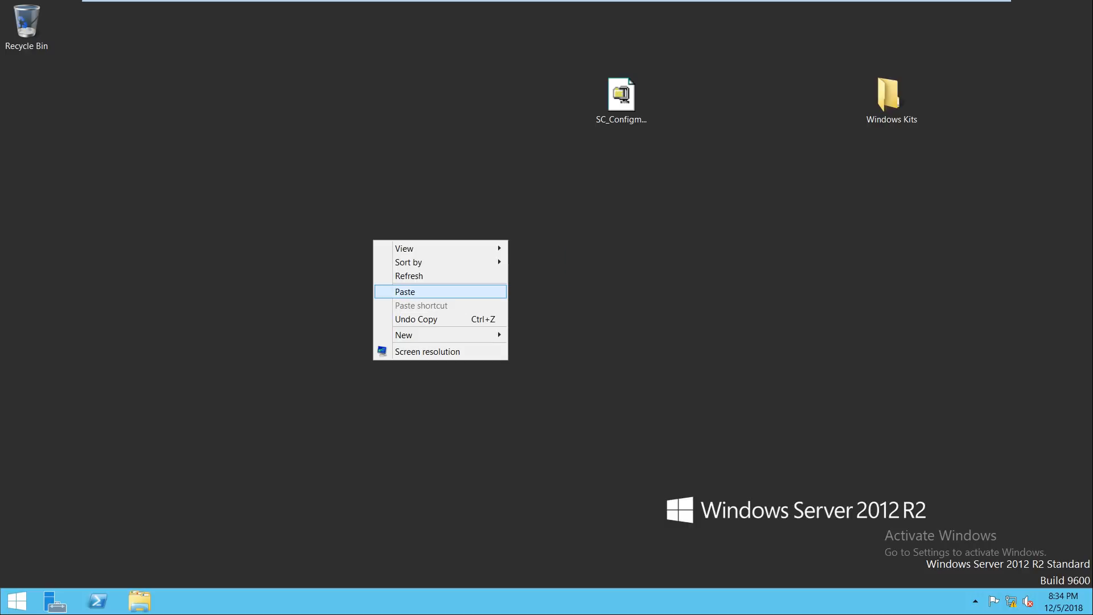
left_click(408, 291)
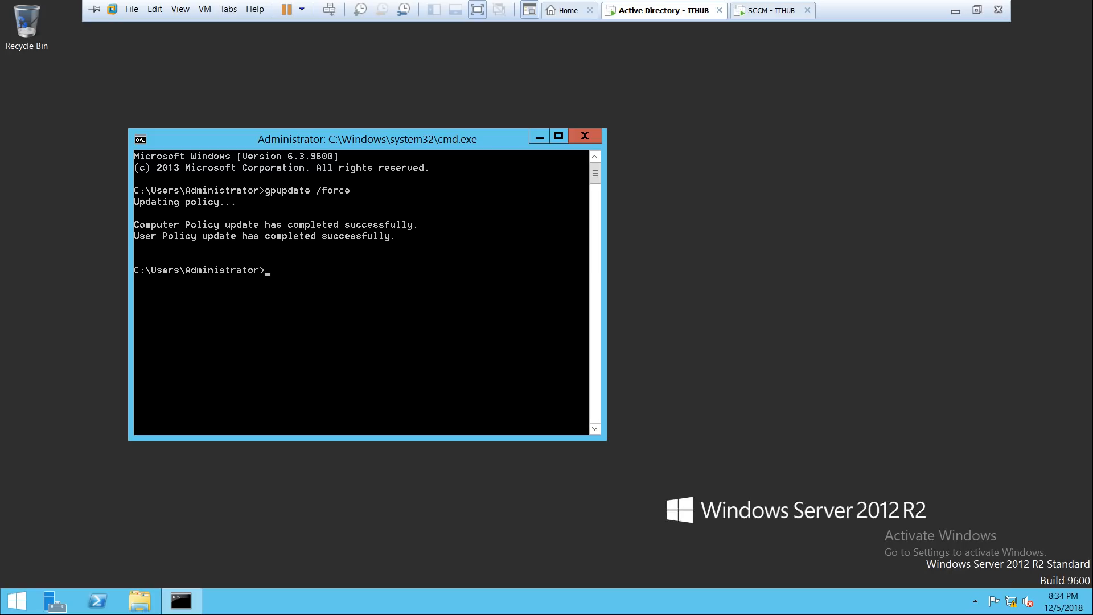
left_click(584, 135)
right_click(429, 217)
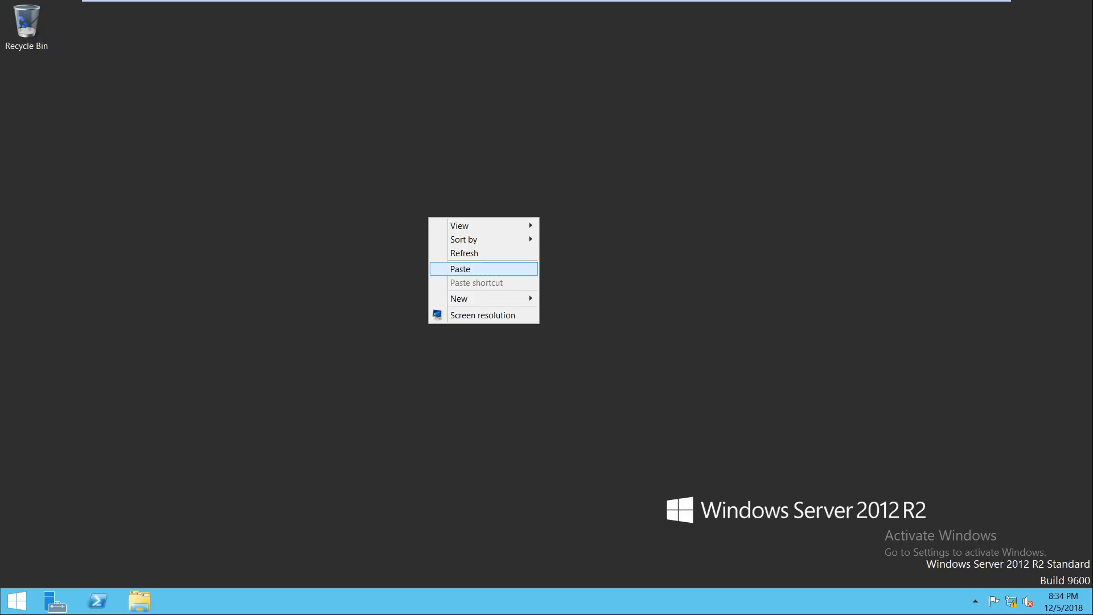
left_click(460, 268)
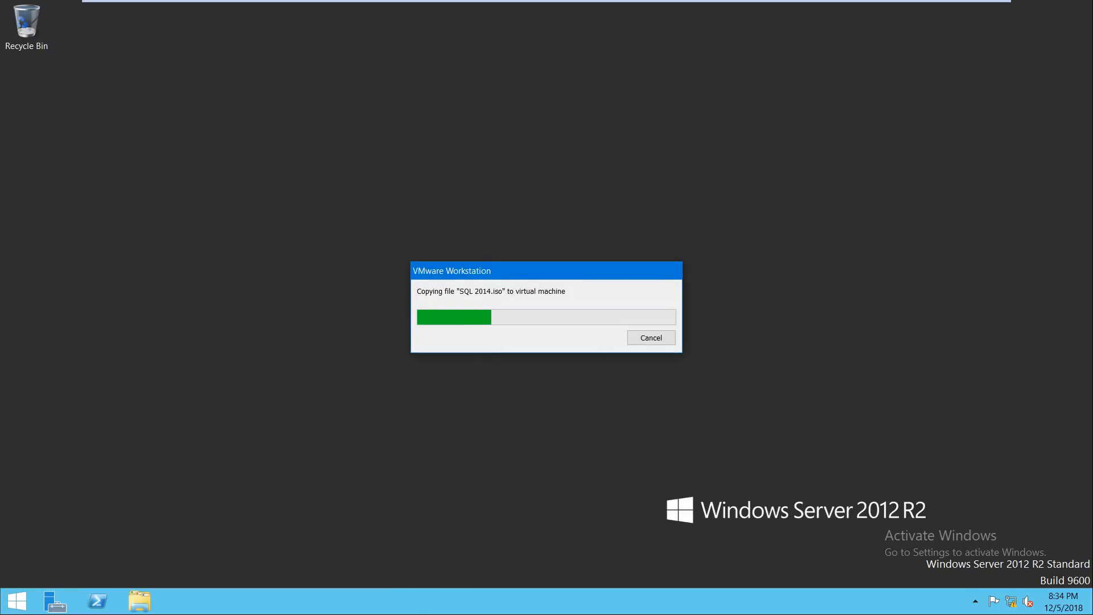
Step: Switch VMware Workstation to the SCCM - ITHUB virtual machine
mouse_move(783, 6)
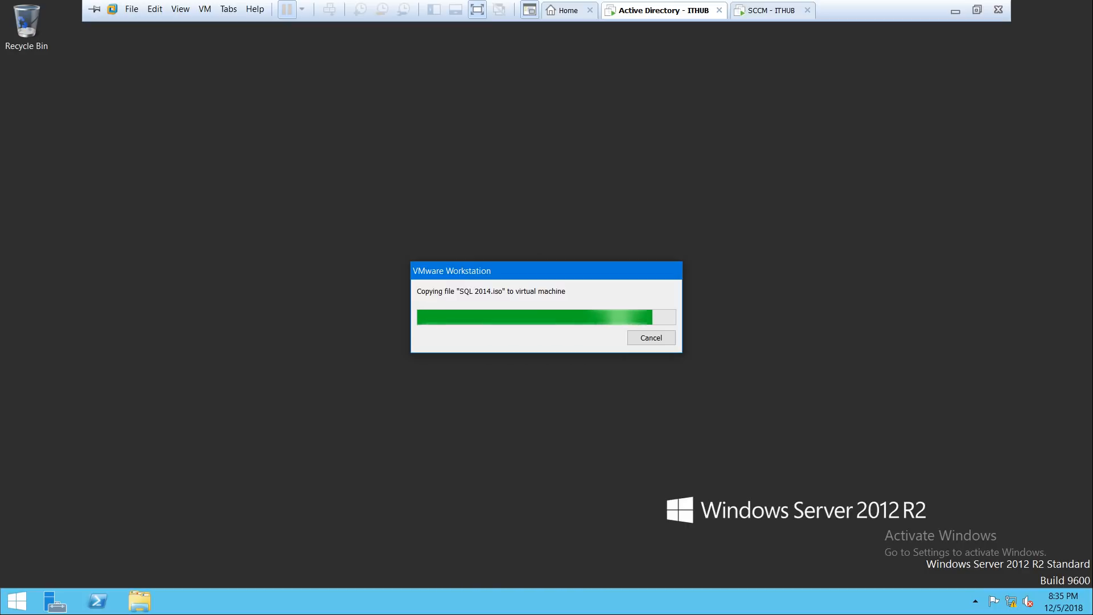
left_click(772, 11)
left_click(658, 10)
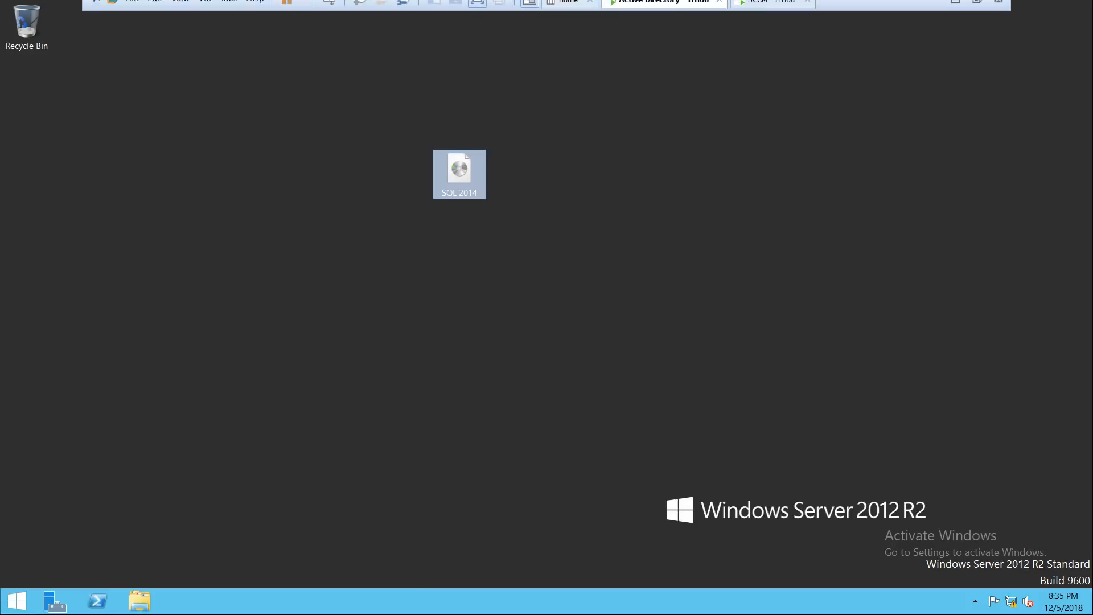
left_click(773, 11)
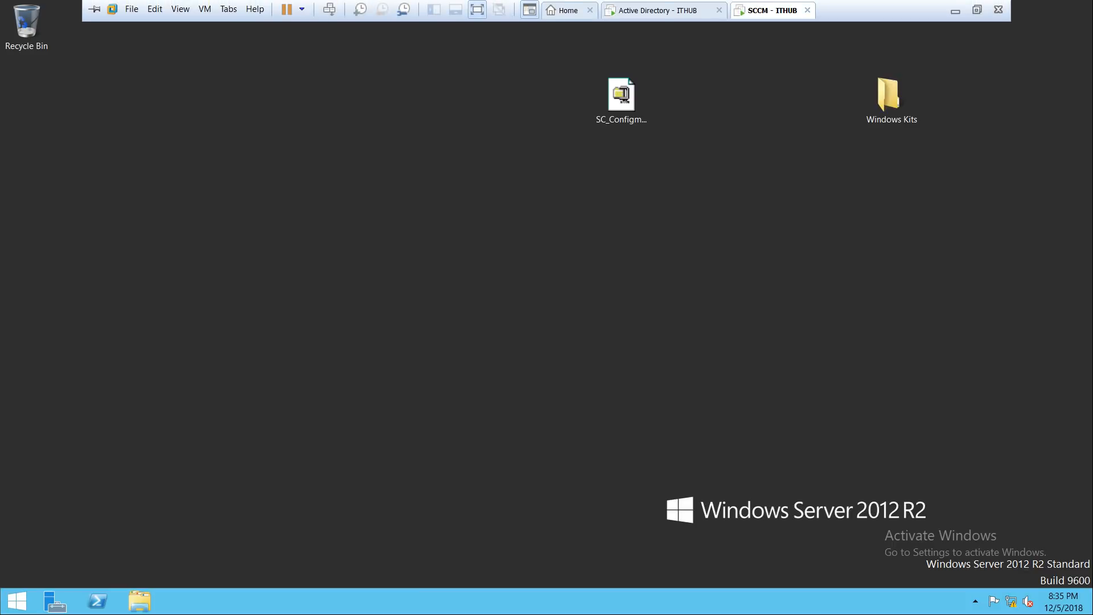
Step: Open \\dc\c$ via Run and browse to Users\Administrator\Desktop
key("super+r")
type("\\\\")
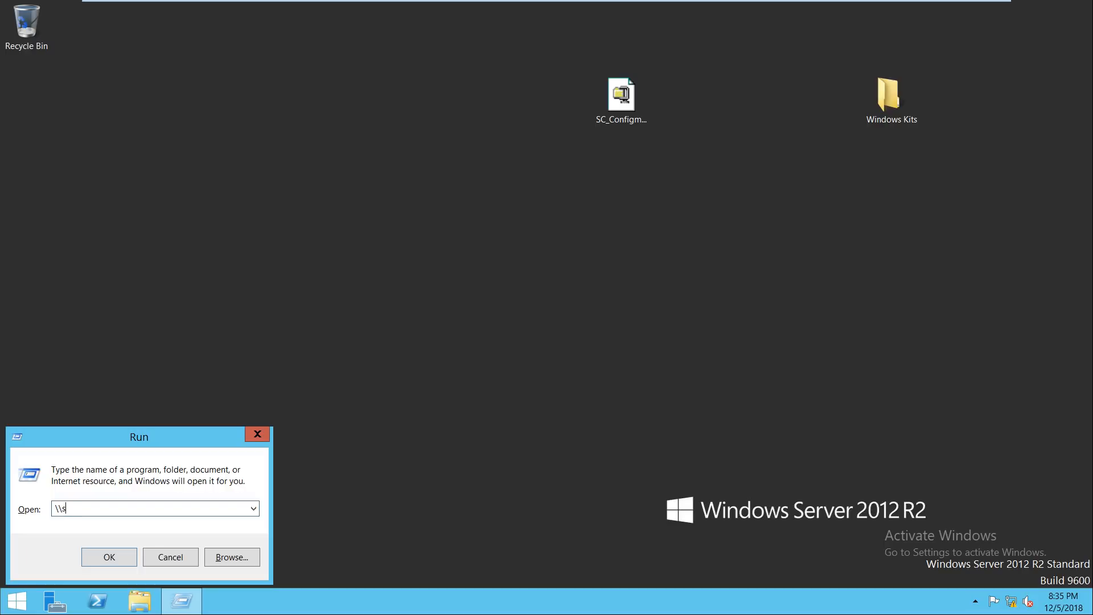
type("sccm")
key("BackSpace")
key("BackSpace")
key("BackSpace")
key("BackSpace")
type("dc\\c$")
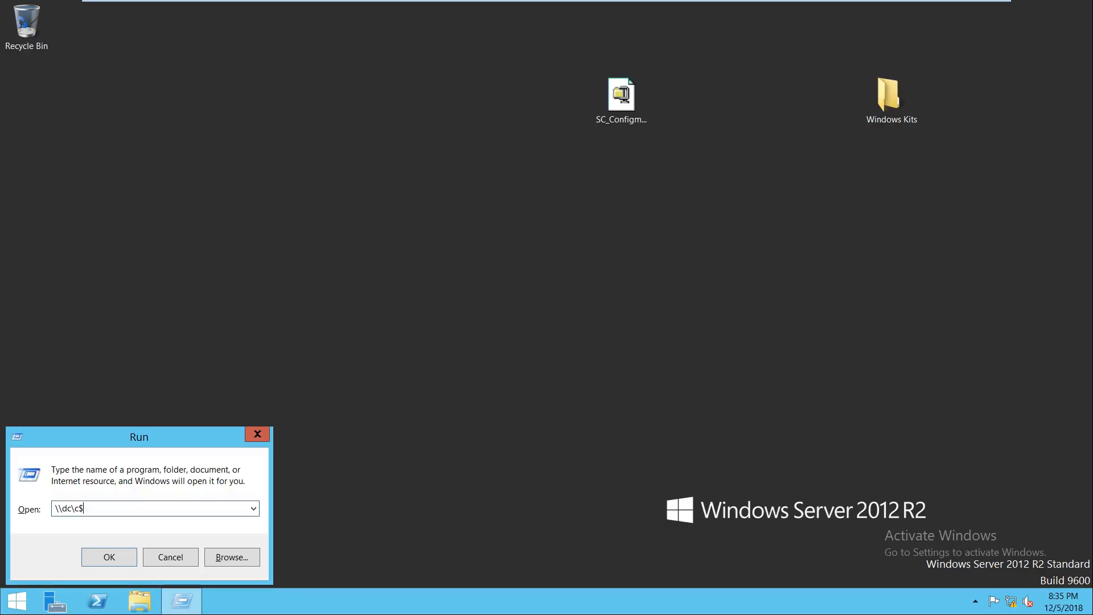
key("Return")
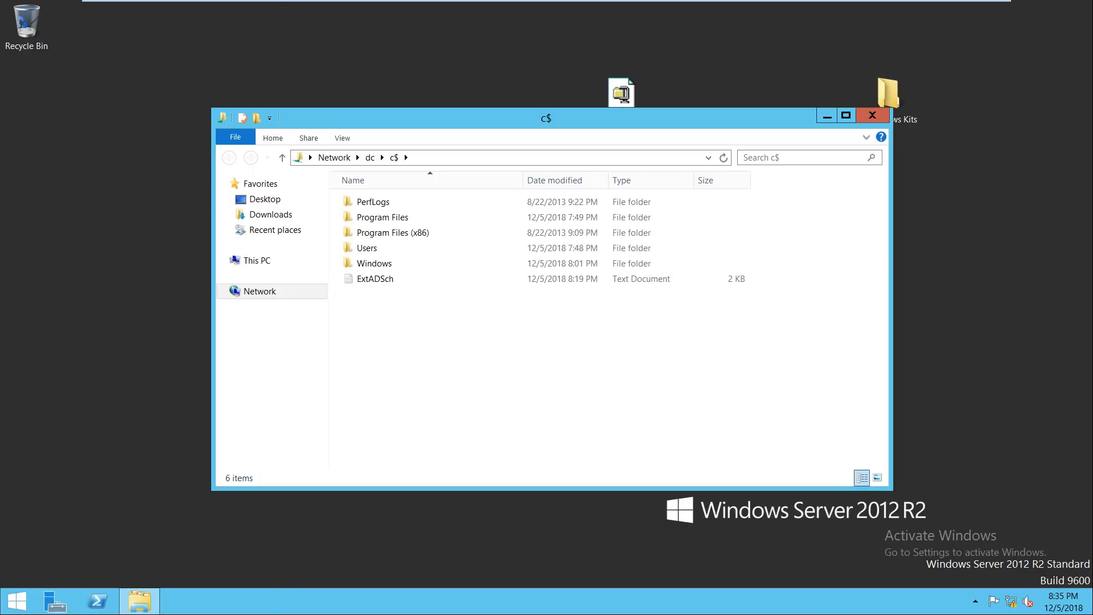
key("u")
key("Return")
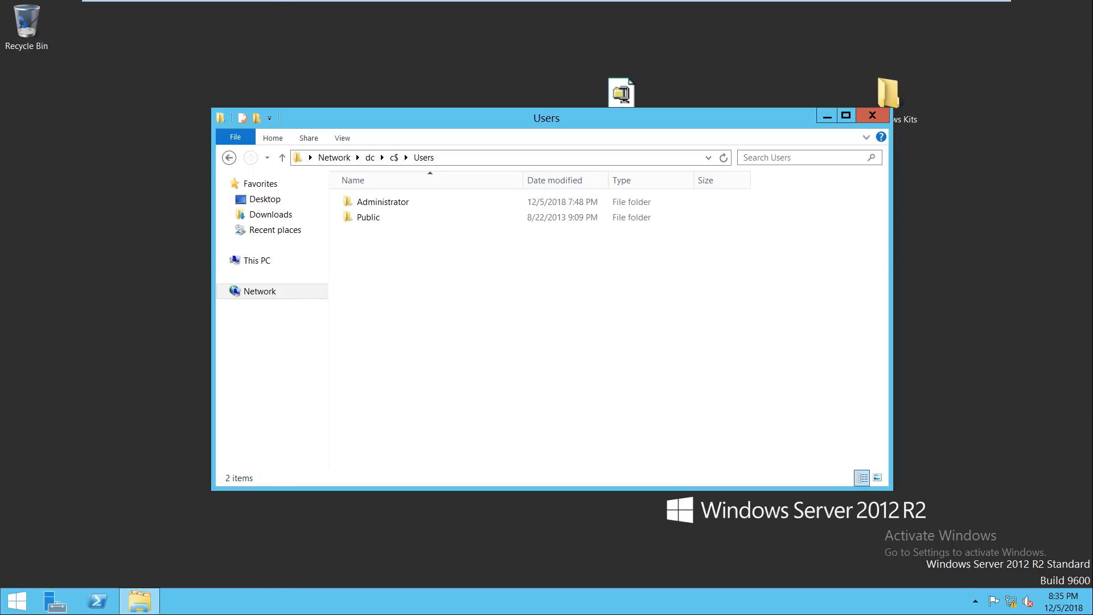
key("a")
key("Return")
key("d")
key("Return")
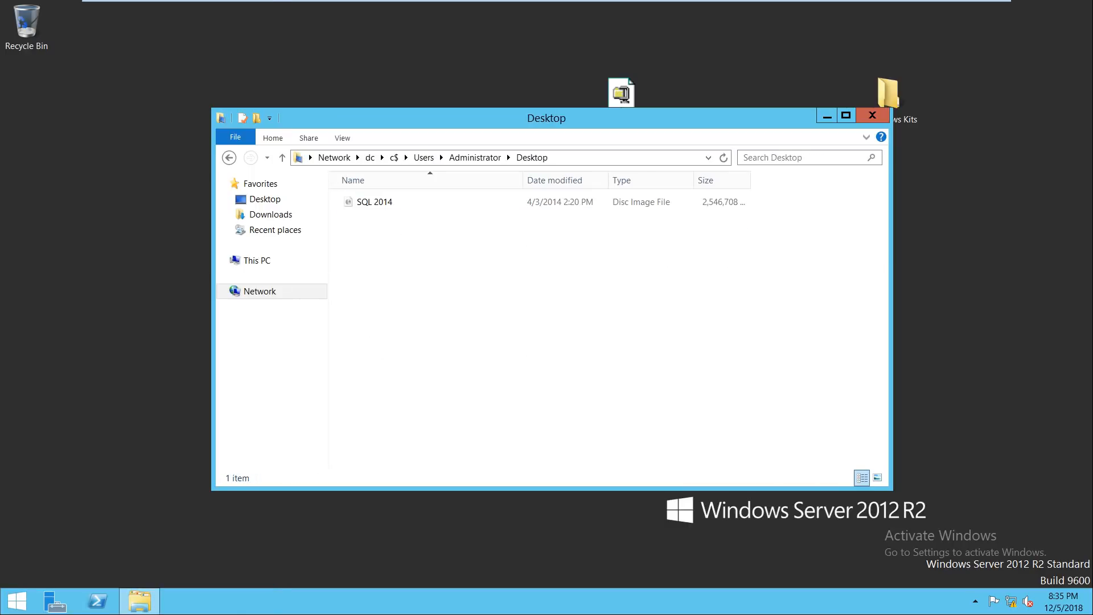
Step: Move SQL 2014 from the DC's desktop onto the SCCM desktop and close the remote folder
right_click(373, 197)
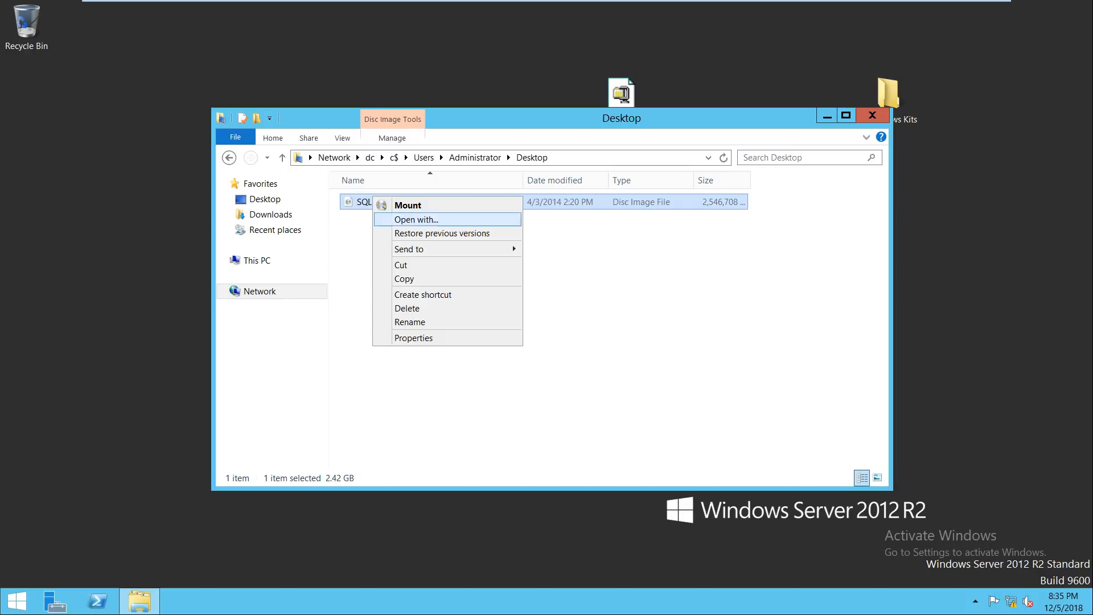
left_click(402, 266)
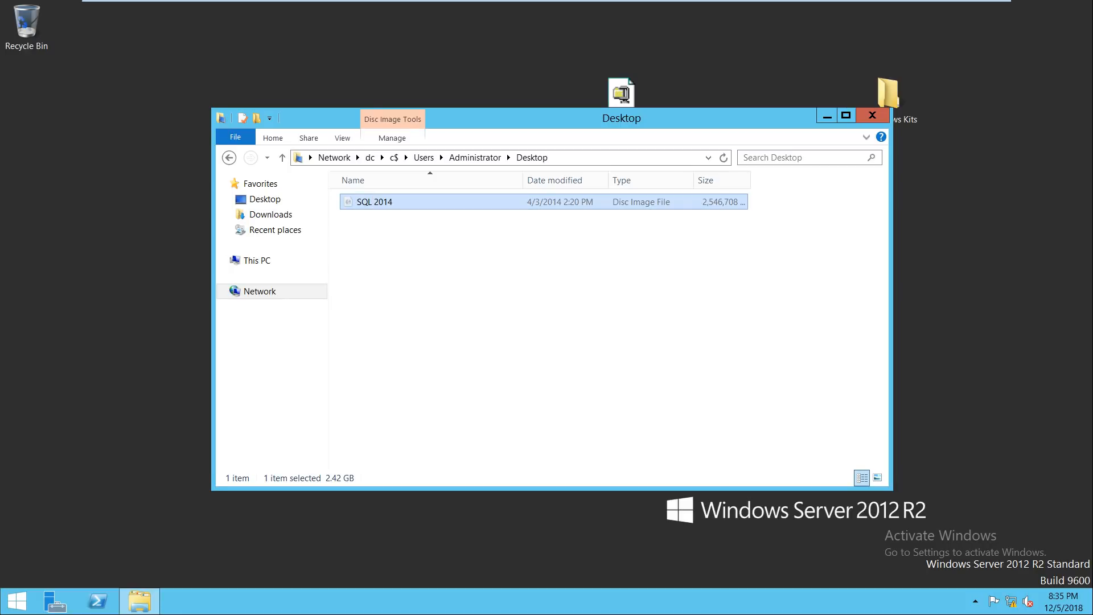
right_click(101, 180)
left_click(137, 231)
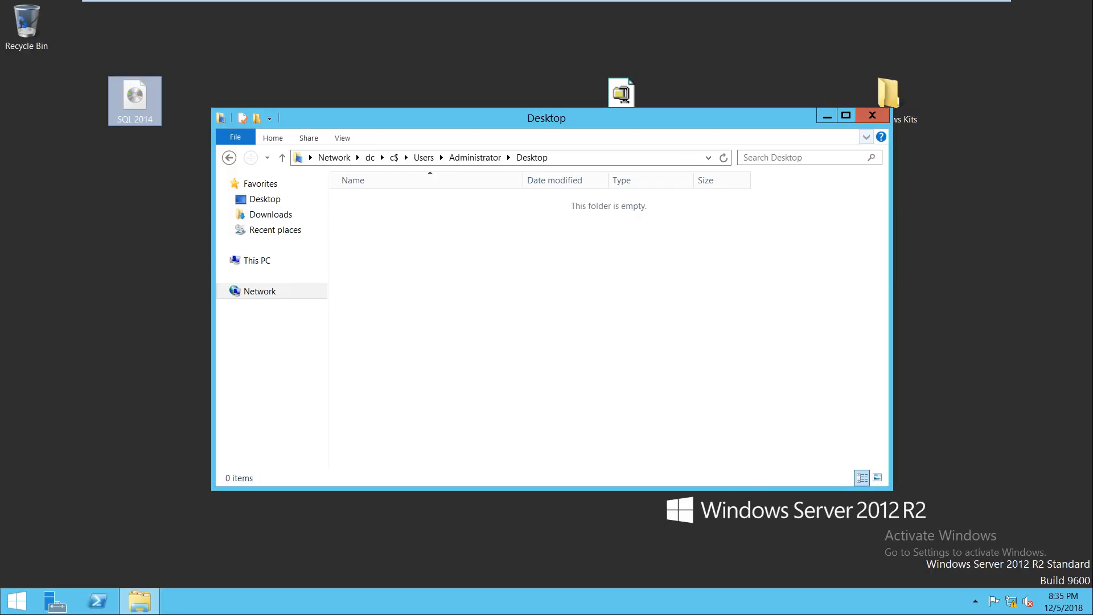
left_click(871, 115)
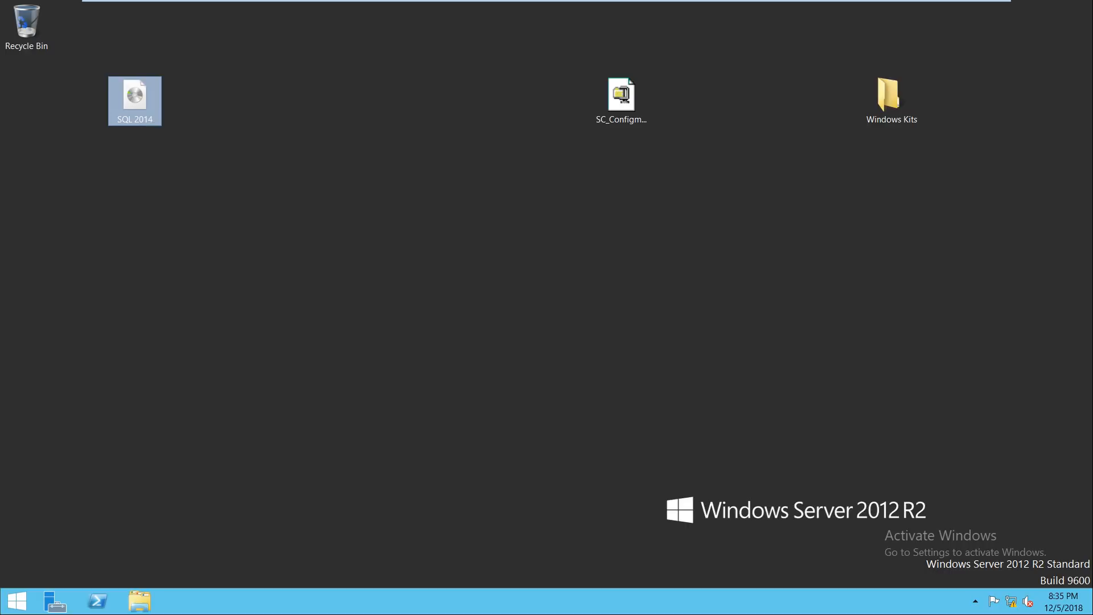
right_click(144, 107)
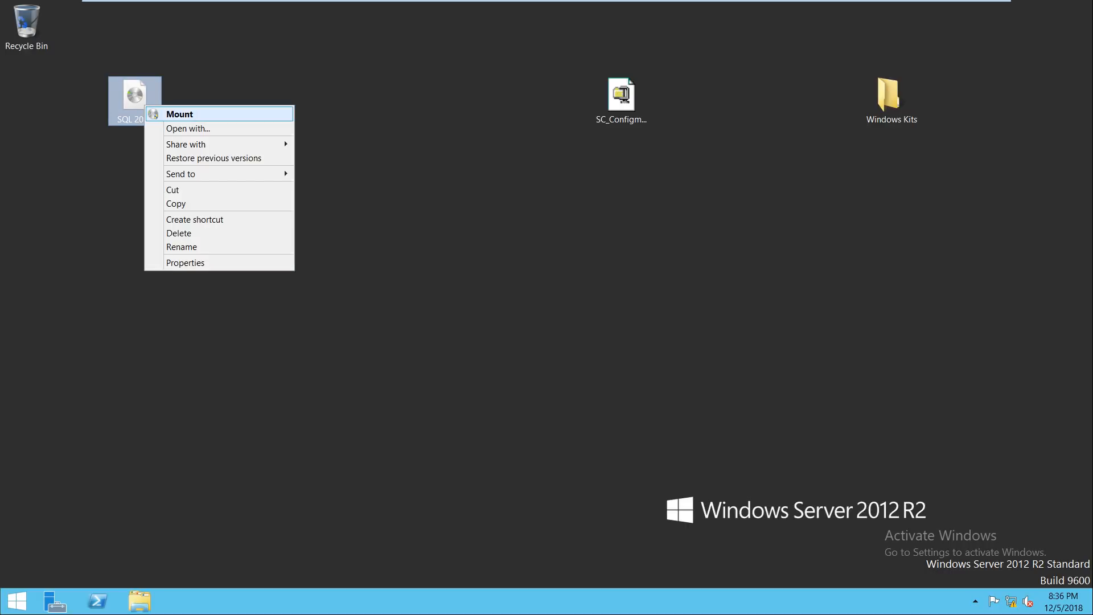
Step: Mount the SQL 2014 image and run setup from the SQL2014 DVD drive, approving UAC
left_click(179, 114)
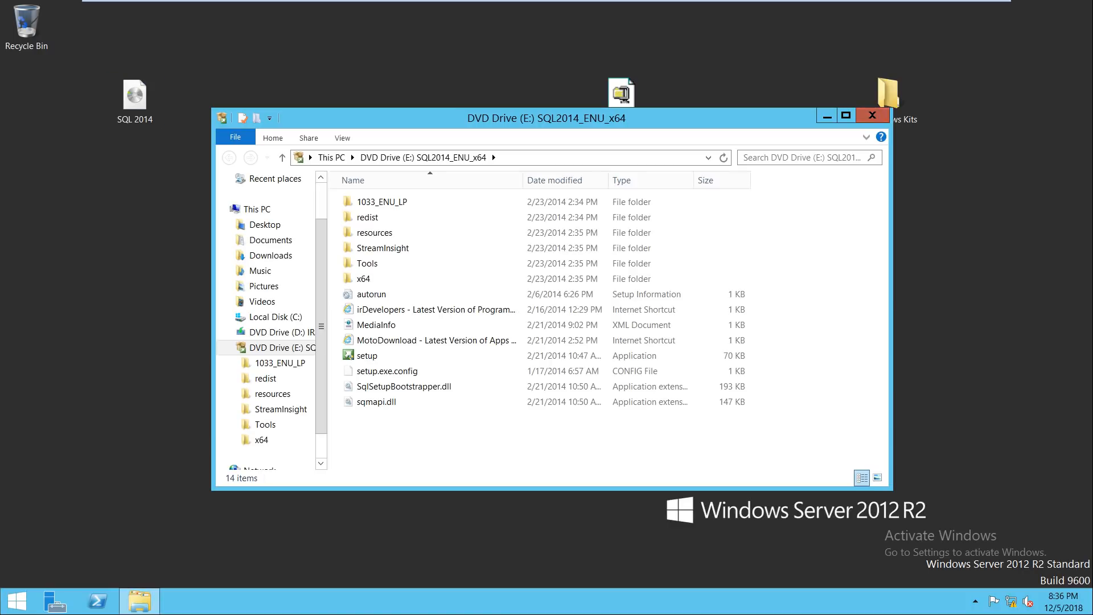
left_click(872, 115)
left_click(139, 602)
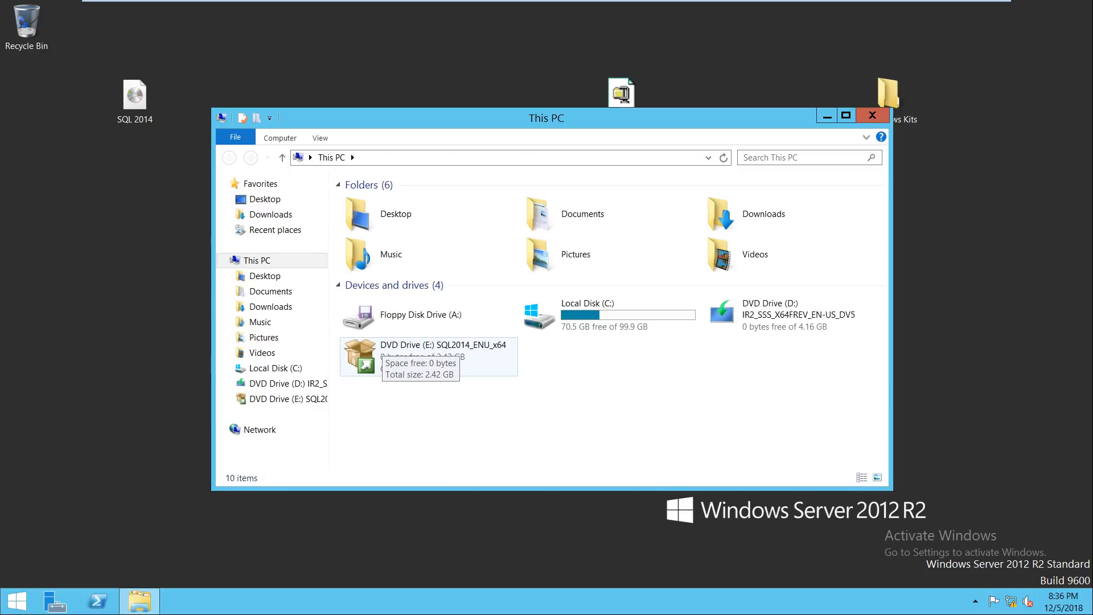
right_click(392, 348)
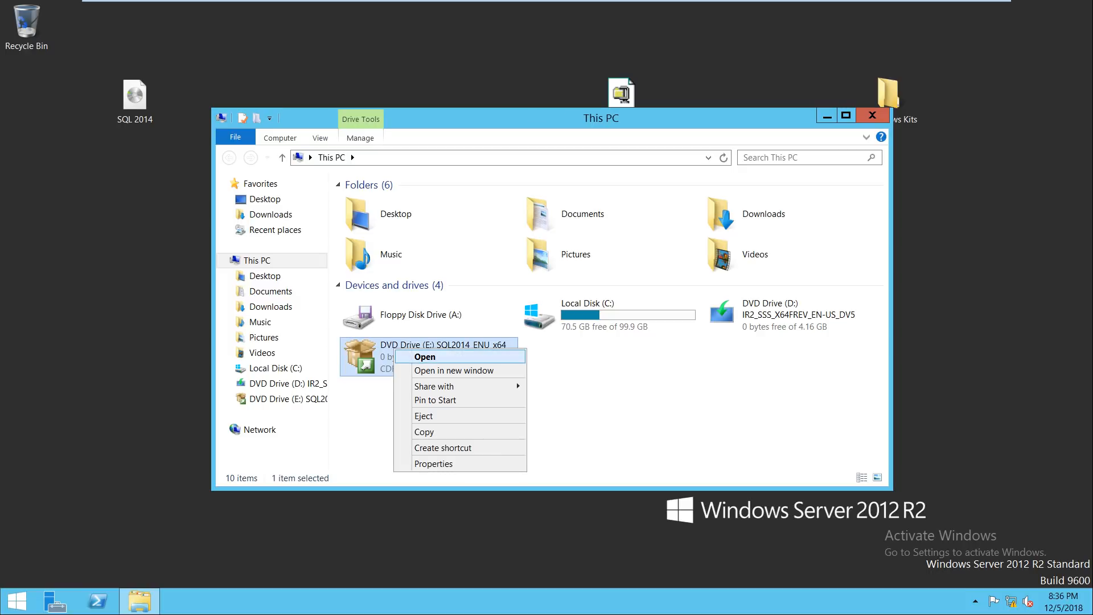
left_click(410, 356)
right_click(378, 355)
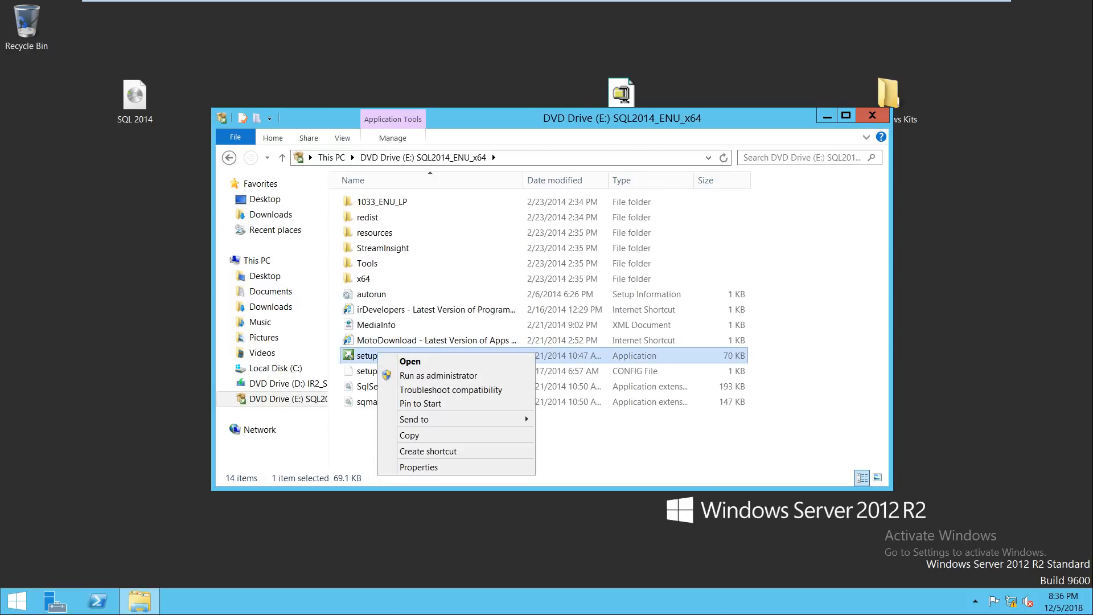
left_click(410, 362)
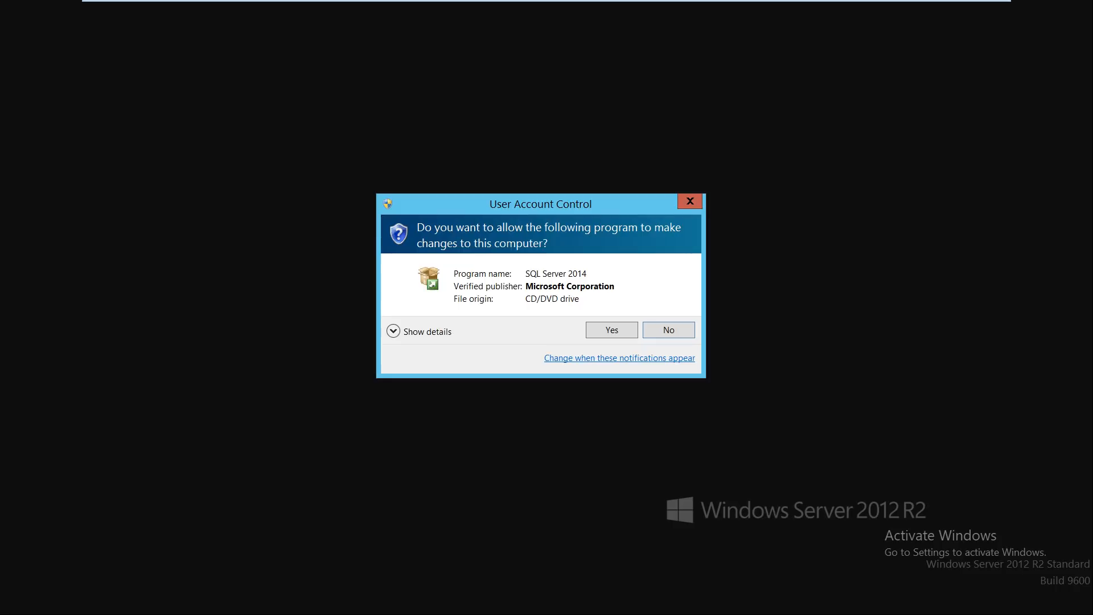
left_click(611, 330)
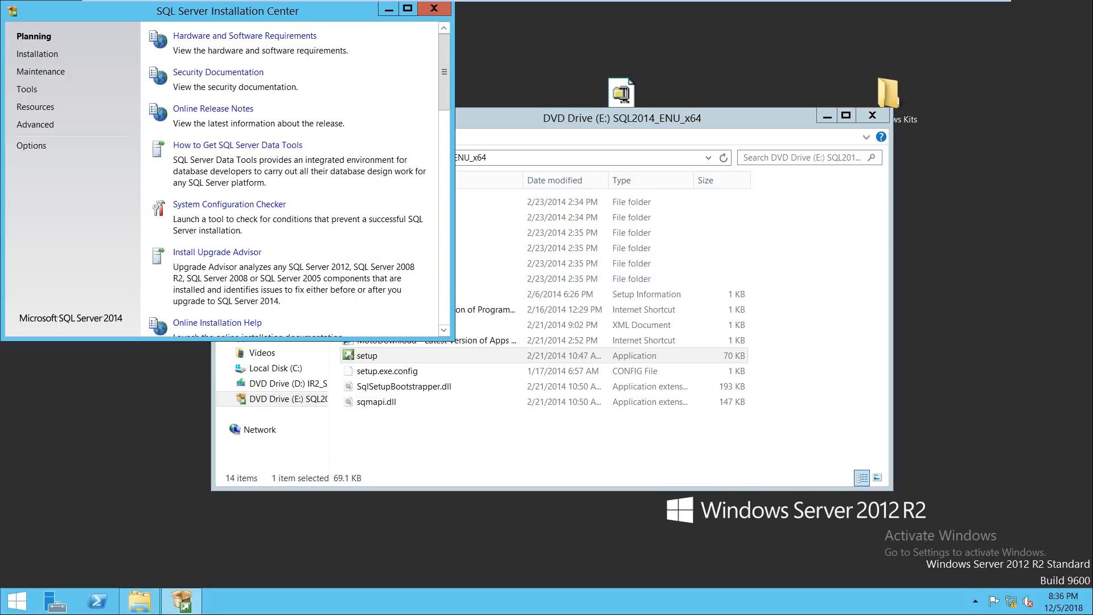
Step: Maximize the SQL Server Installation Center and start a new stand-alone installation
left_click_drag(139, 8, 436, 104)
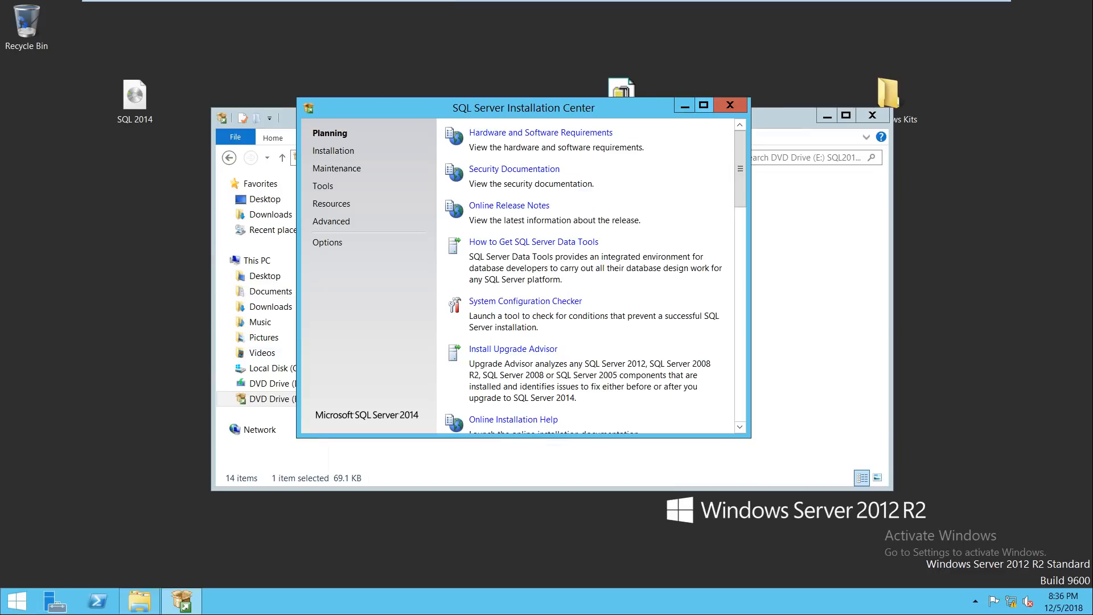
left_click(704, 104)
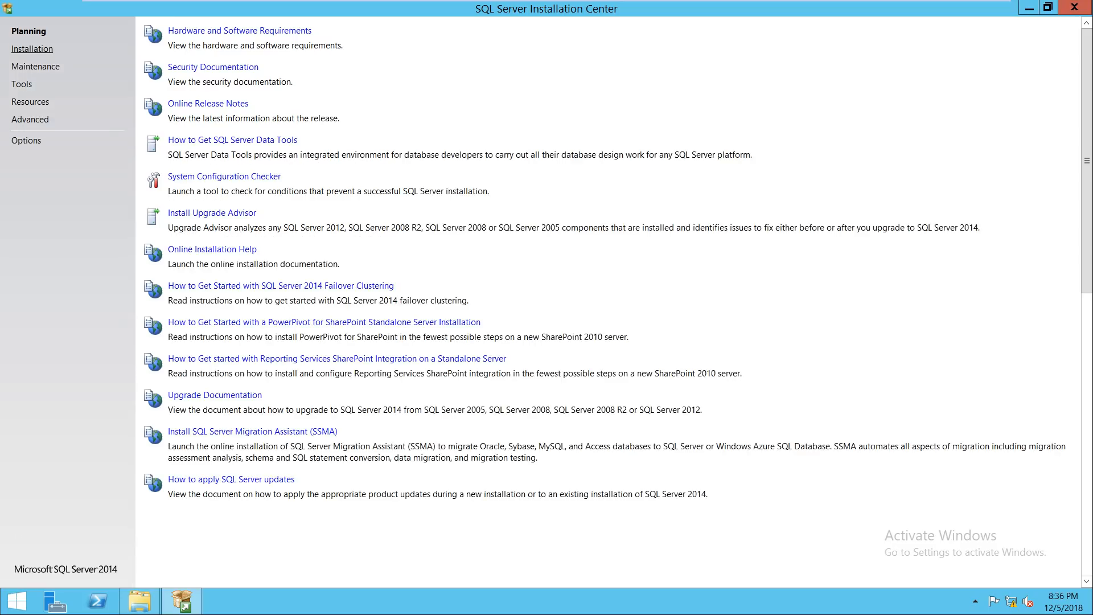
left_click(31, 48)
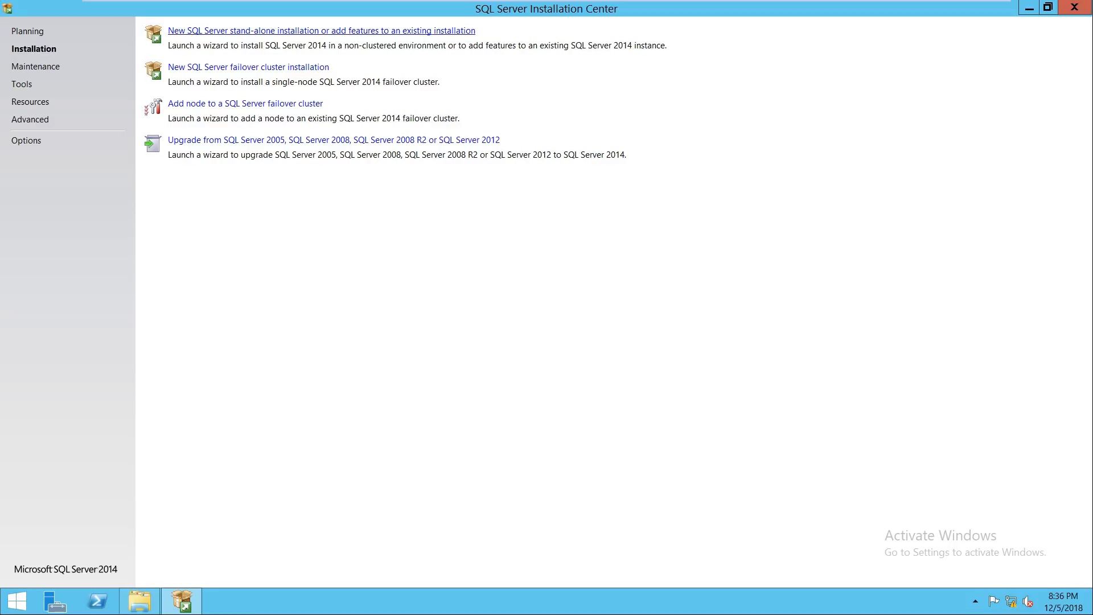
left_click(322, 31)
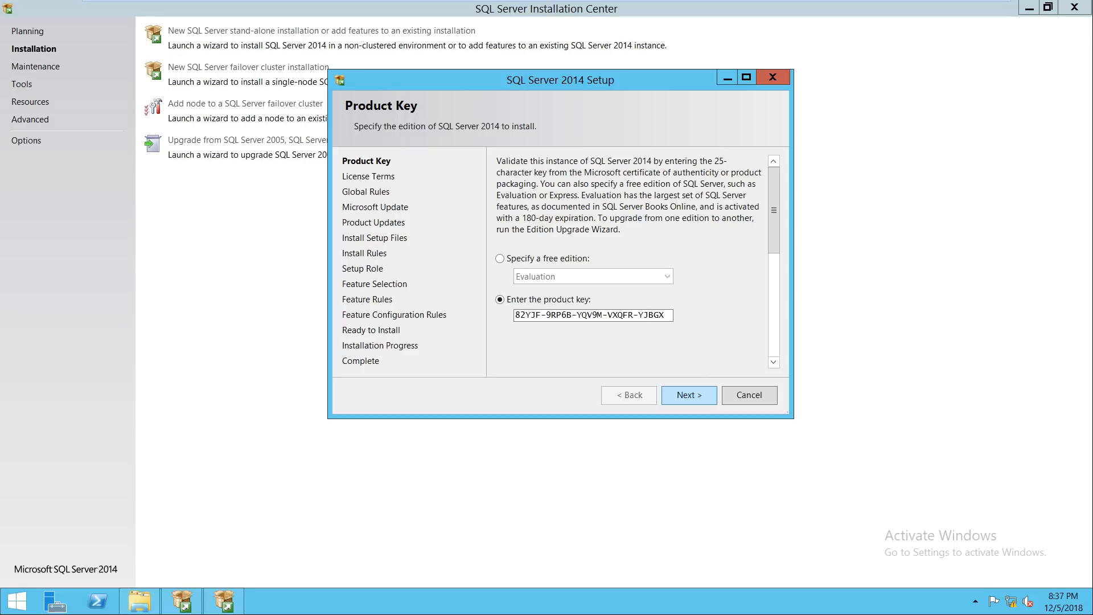
Step: Keep the product key option, accept the license terms, and continue to Microsoft Update
left_click(500, 259)
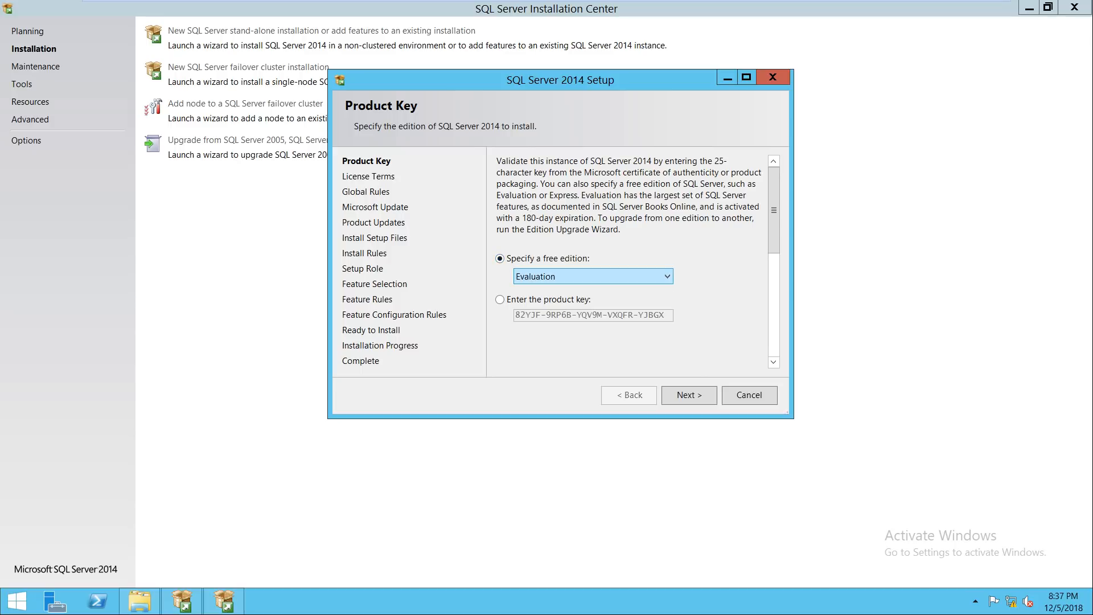
left_click(500, 300)
left_click(689, 395)
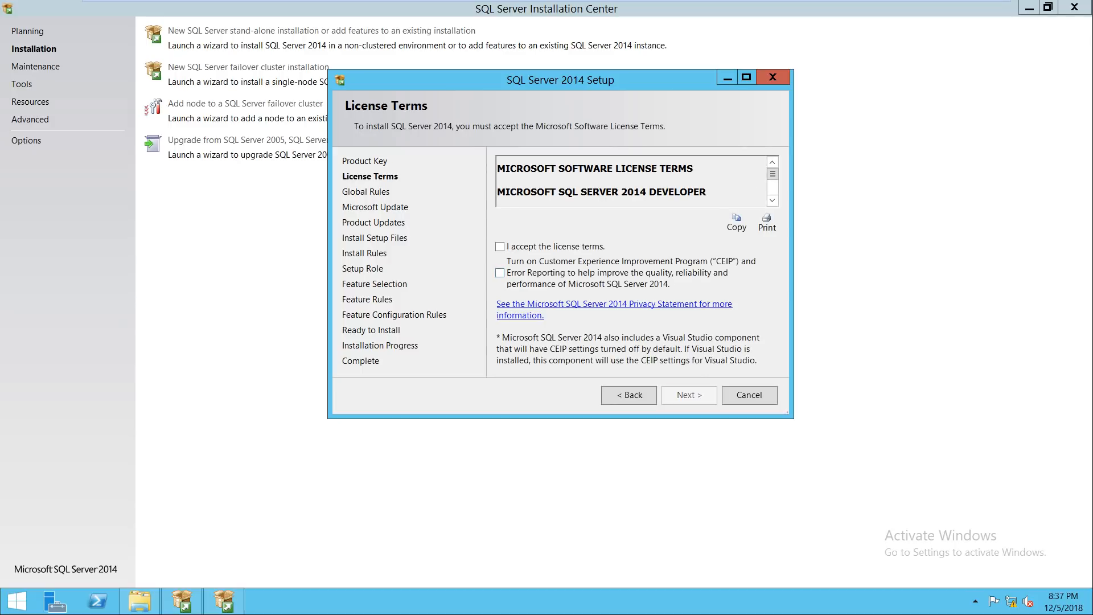
left_click(746, 77)
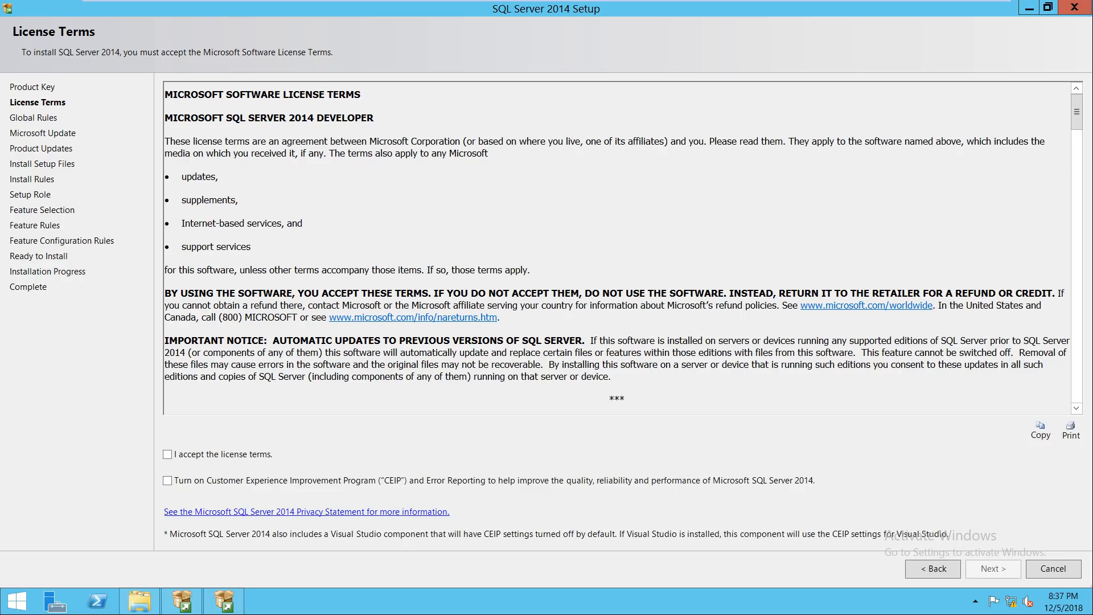
left_click(167, 455)
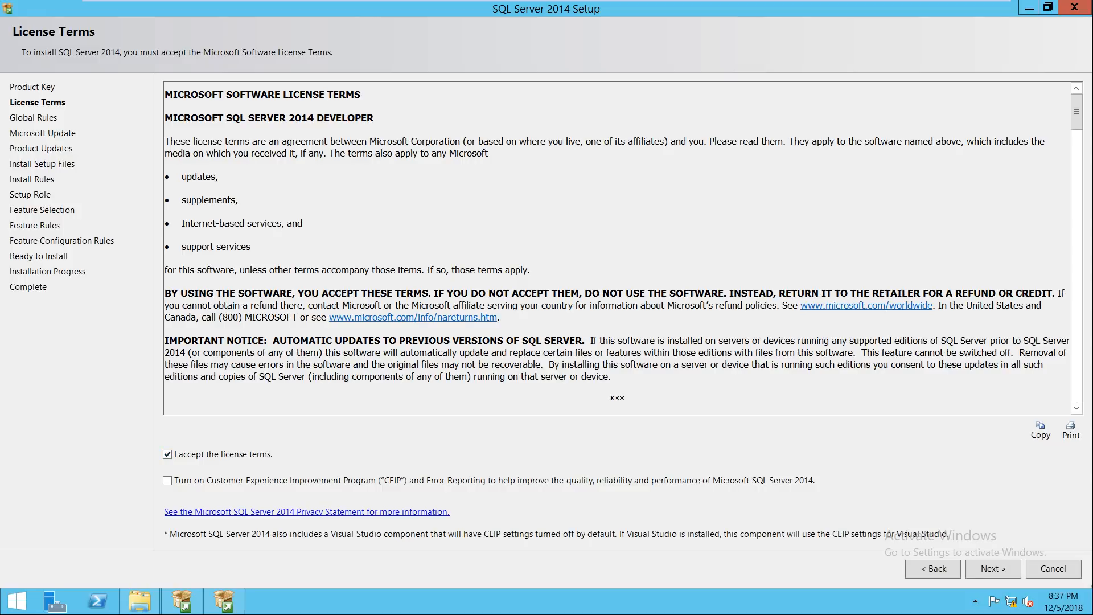
left_click(994, 568)
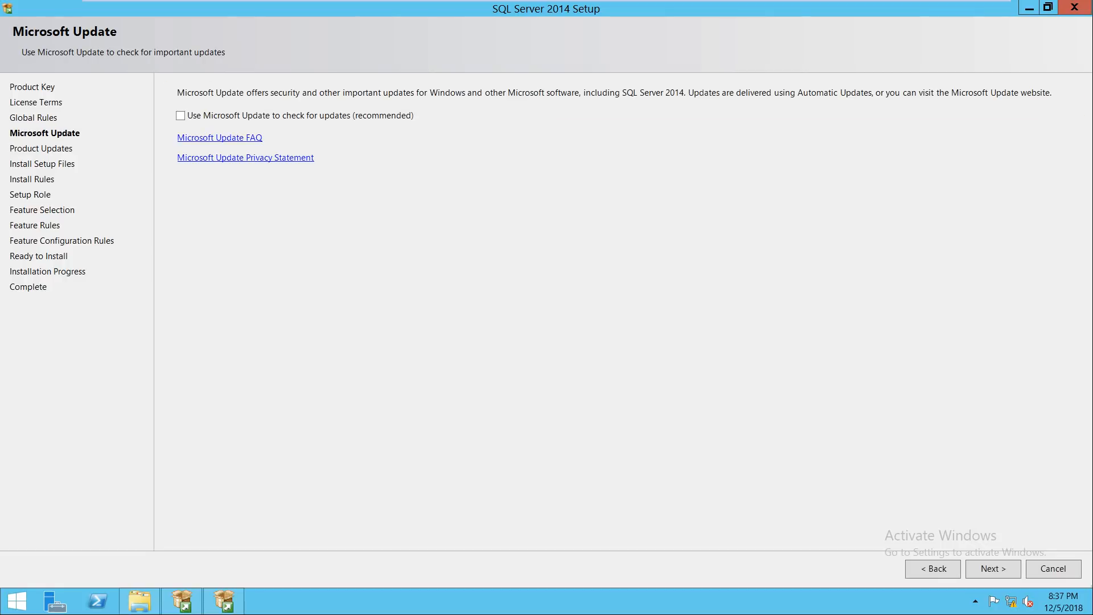
Step: Run \dc\c$ from the Run prompt to open a connections window
key("super+r")
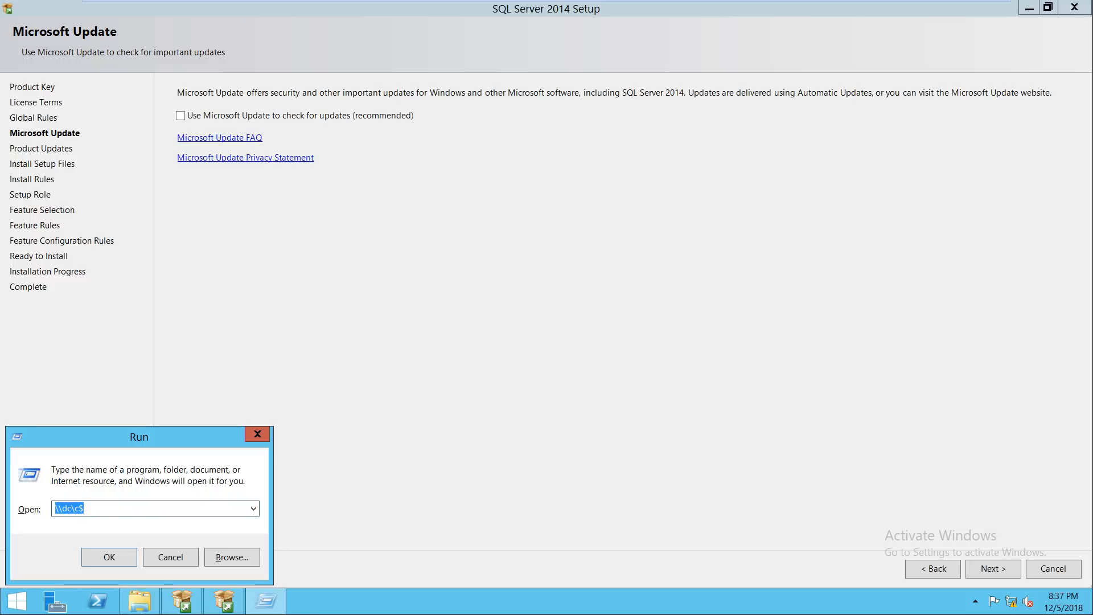
type("\\dc\\c$")
key("Return")
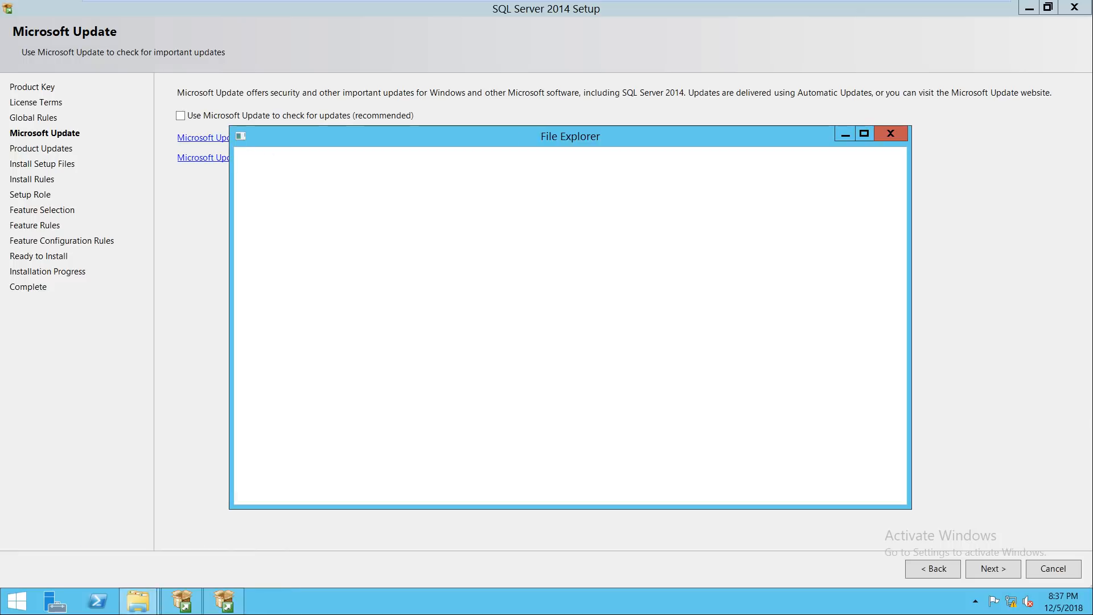
Step: Set Ethernet0's IPv4 alternate DNS server to 8.8.8.8 and close Network Connections
right_click(292, 218)
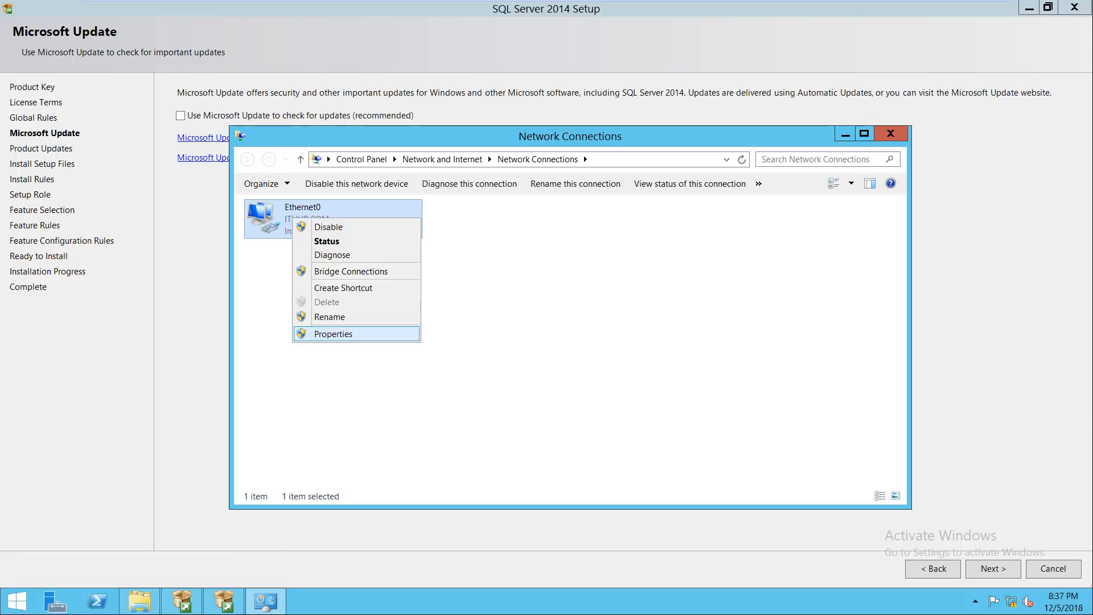
left_click(334, 334)
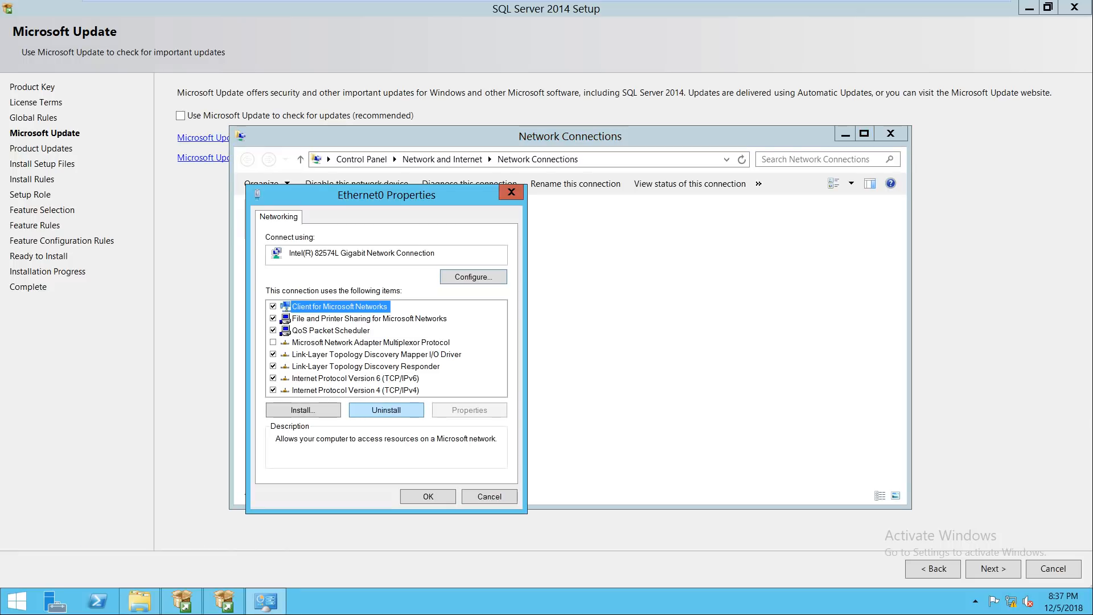
double_click(380, 391)
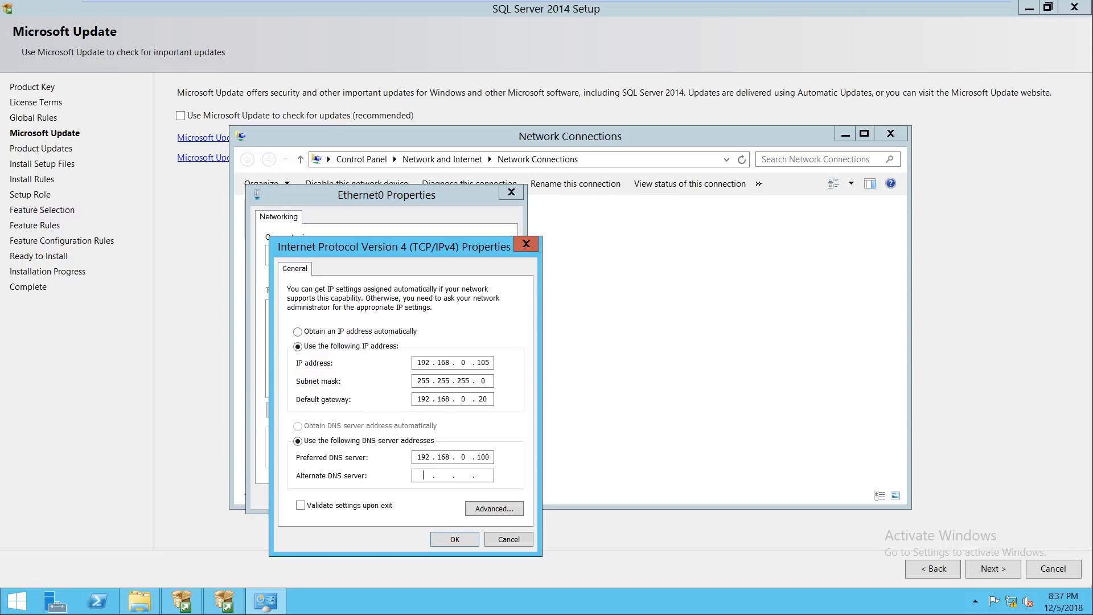
type("8.8.8.8")
key("Return")
key("Return")
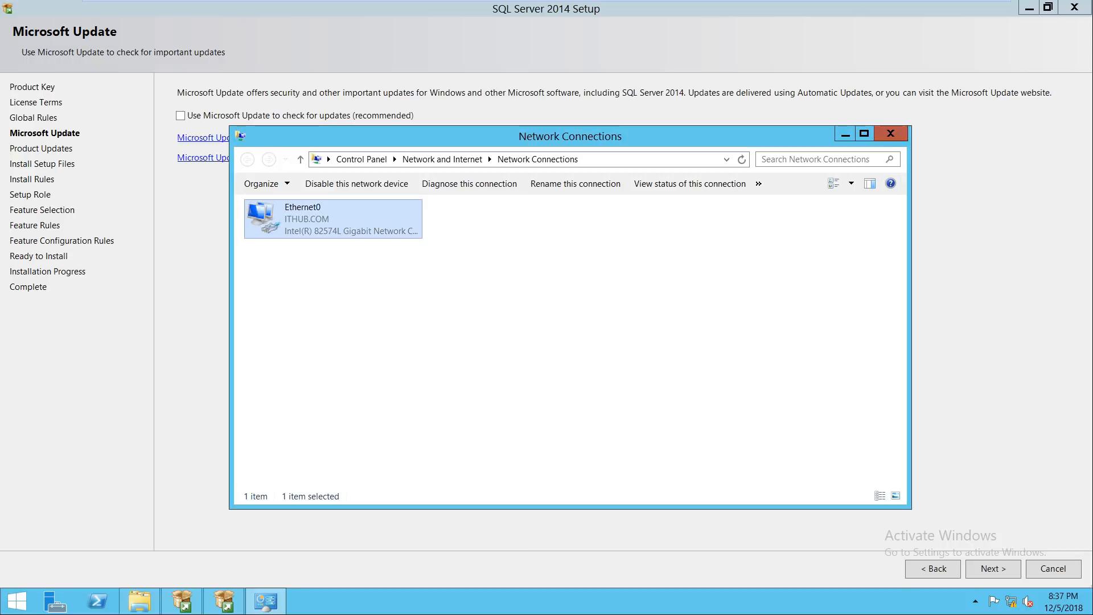
left_click(891, 134)
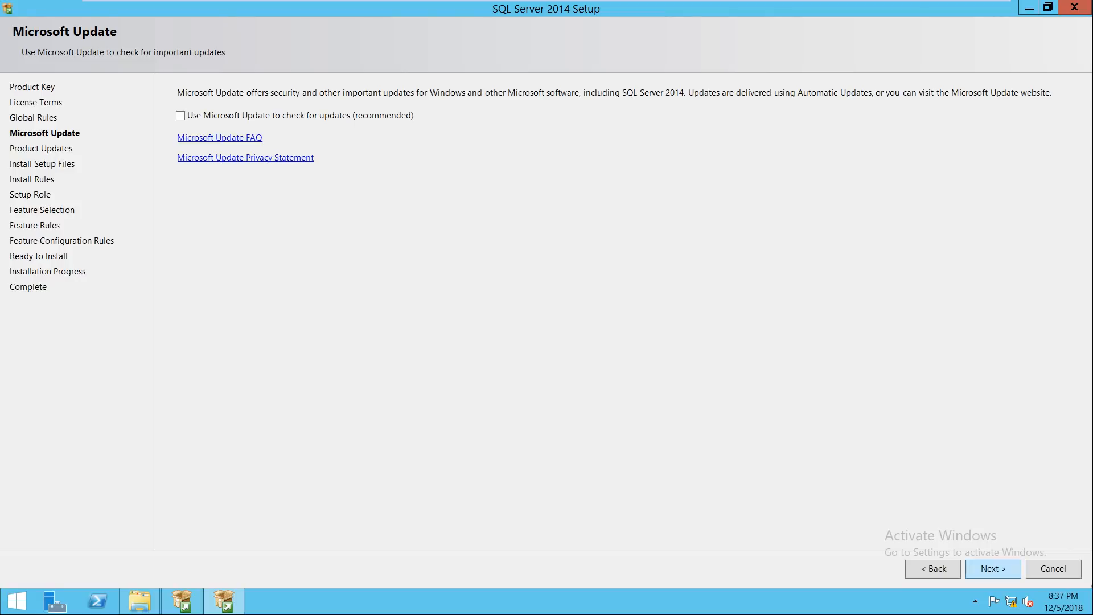
Step: Recheck Product Updates, test internet with ping google.com in cmd, and continue the wizard
left_click(993, 569)
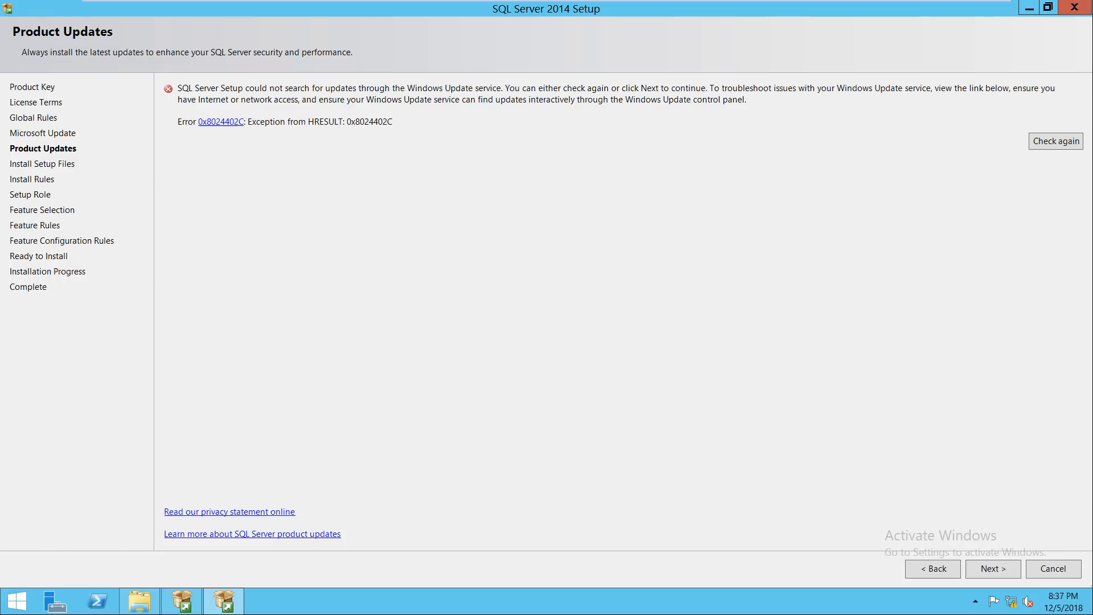
left_click(1057, 141)
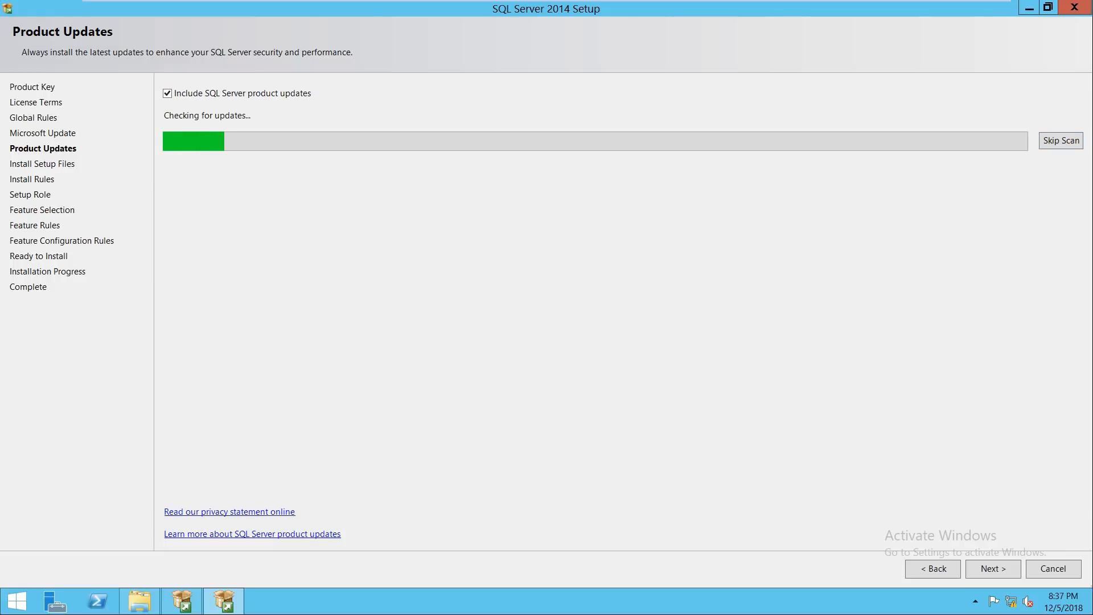
key("super+r")
type("cmd")
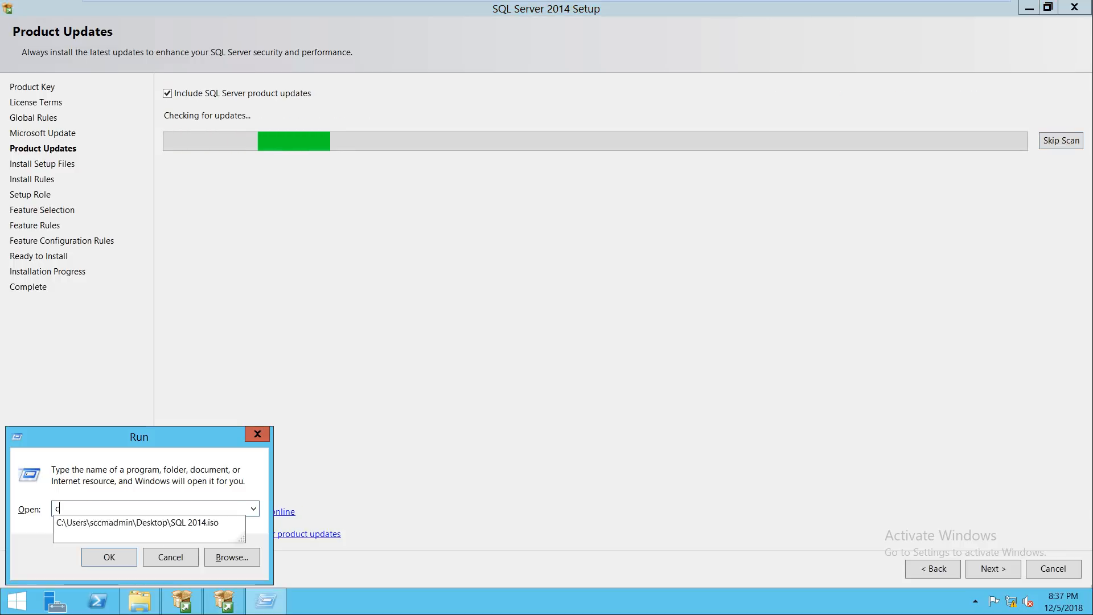
key("Return")
type("ping google.com")
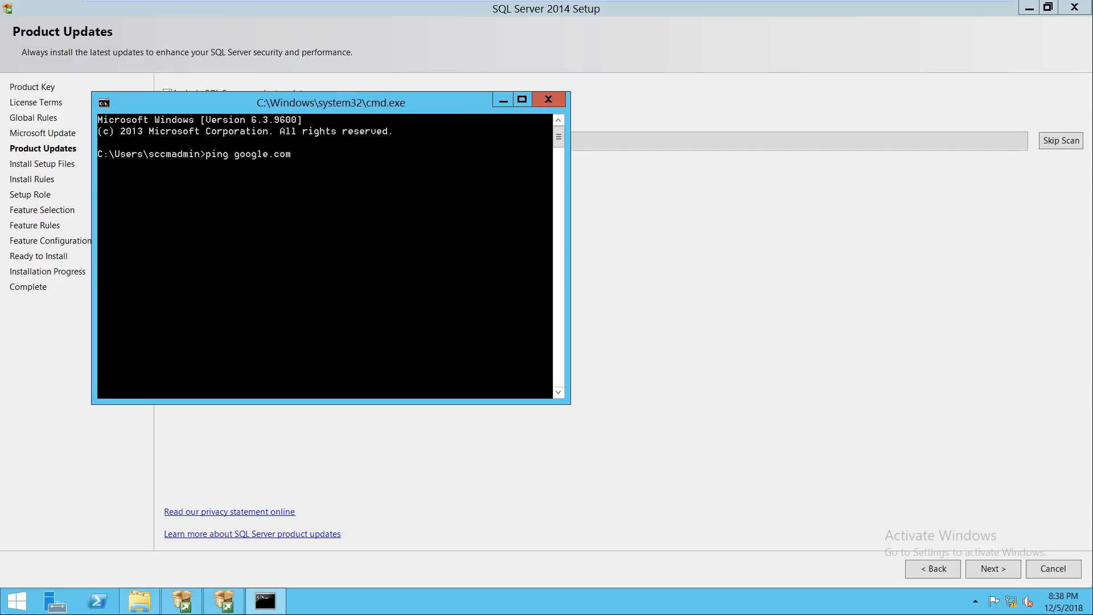
key("Return")
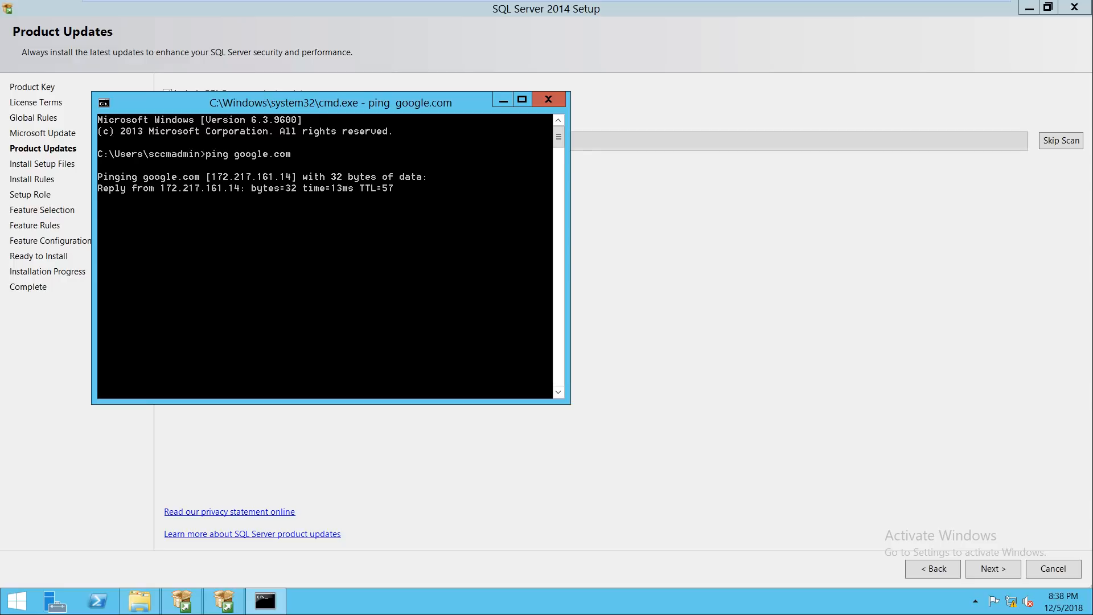
left_click(548, 100)
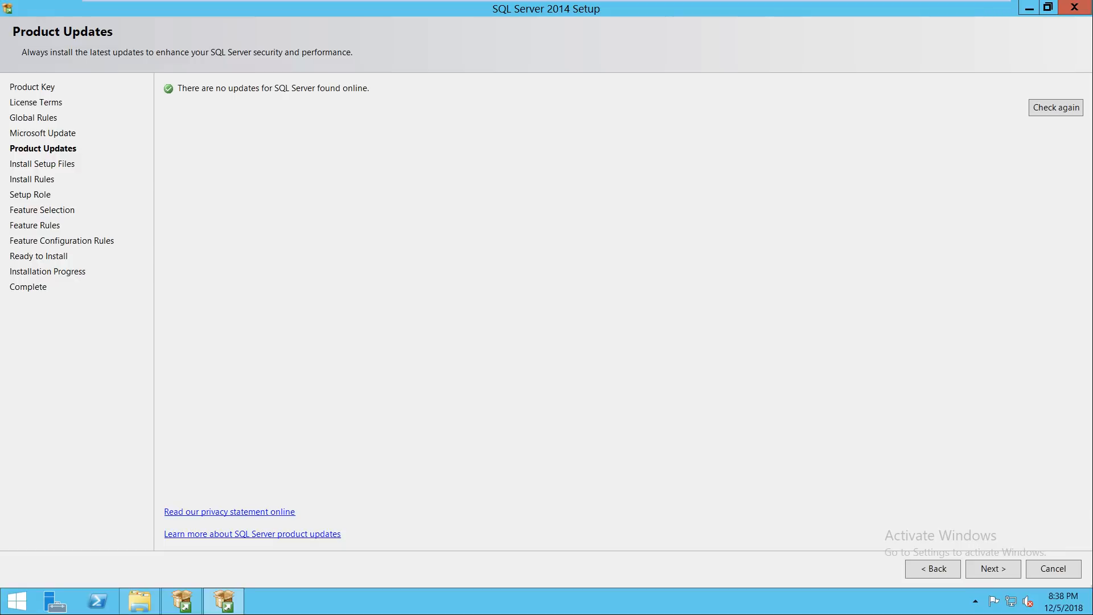
left_click(993, 569)
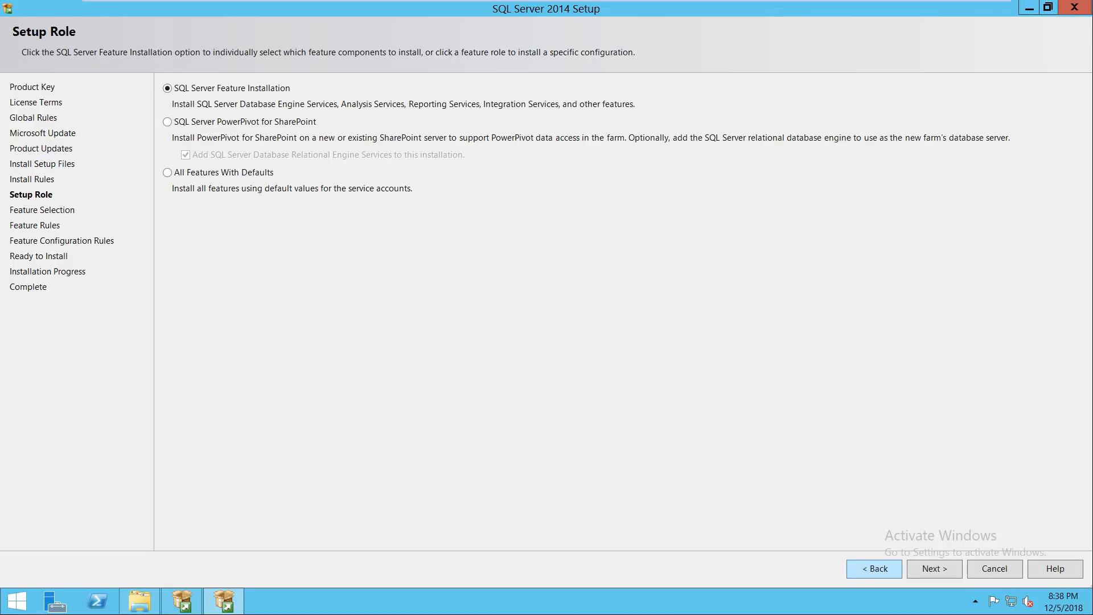
Step: Review the Install Rules details, keep SQL Server Feature Installation, and select all features
left_click(875, 569)
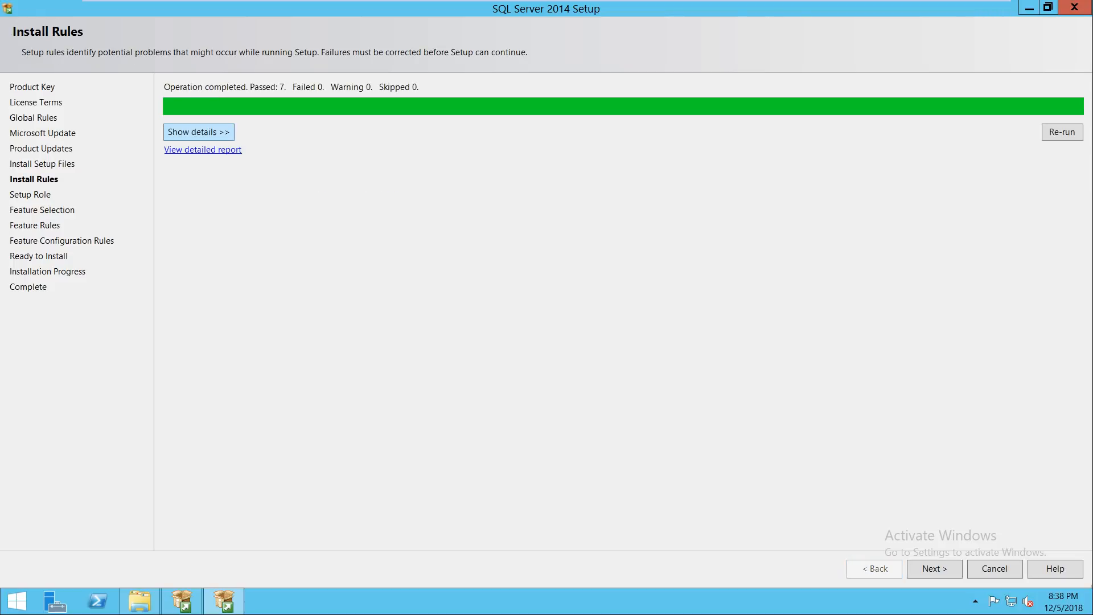
left_click(198, 132)
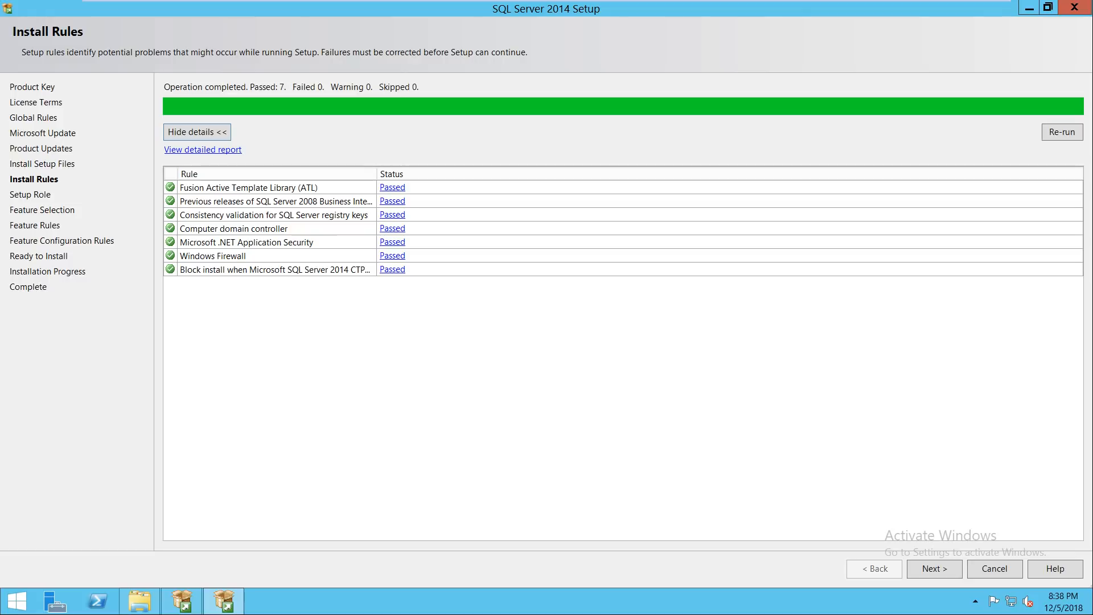
left_click(935, 569)
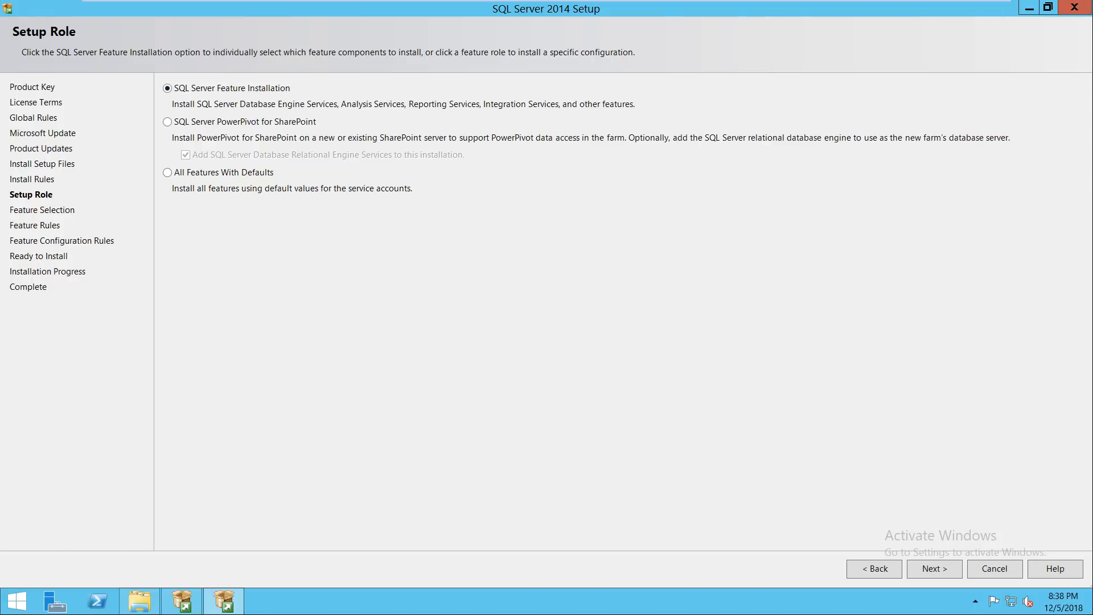
left_click(934, 568)
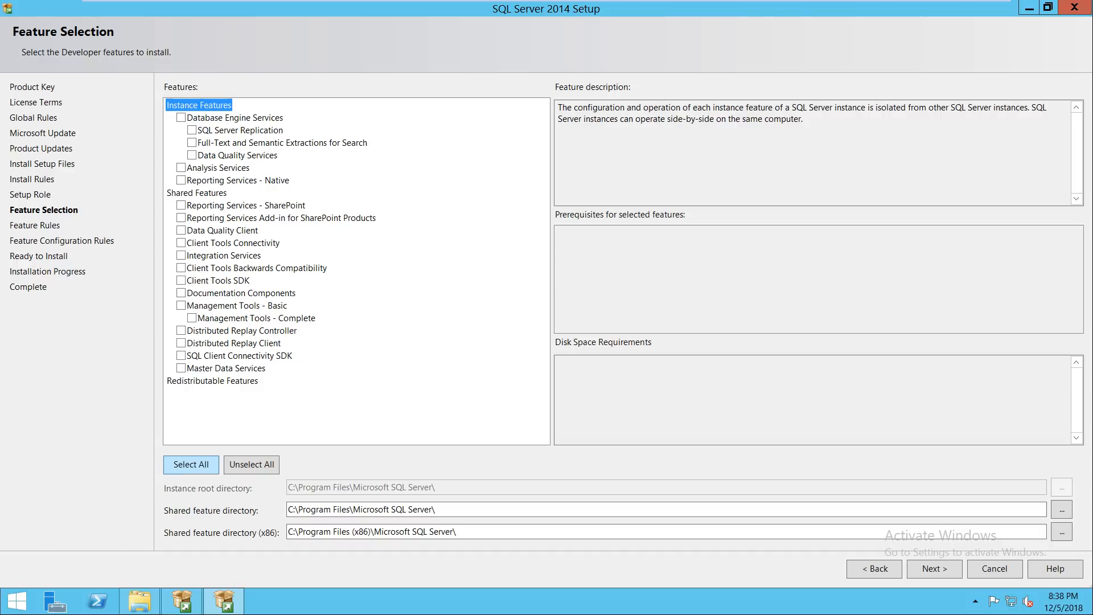
left_click(191, 464)
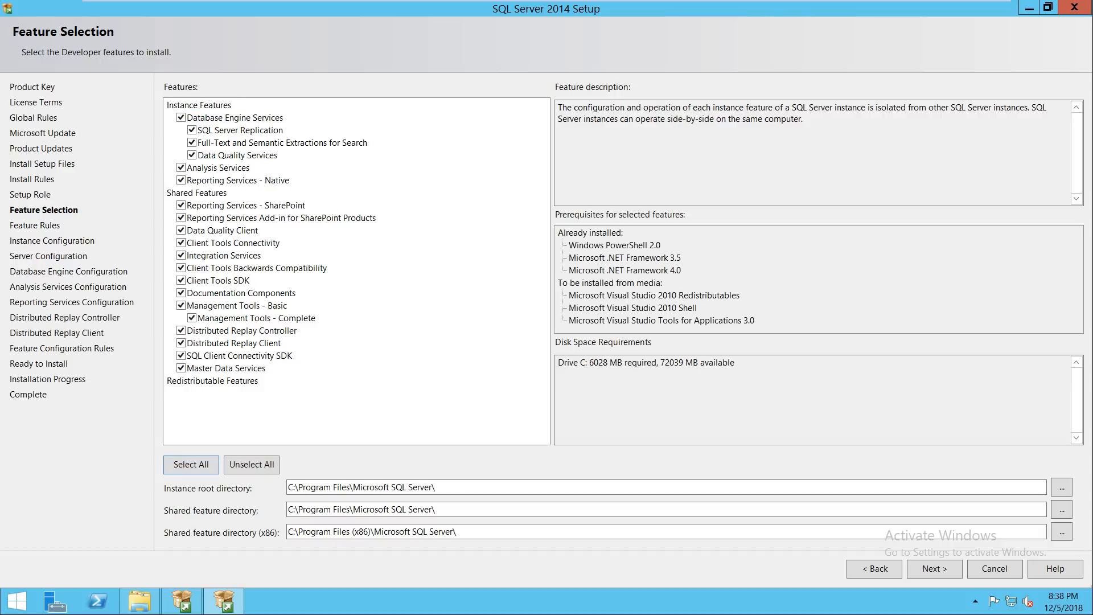
Step: Continue past Feature Selection and review the detailed Feature Rules results
left_click(934, 569)
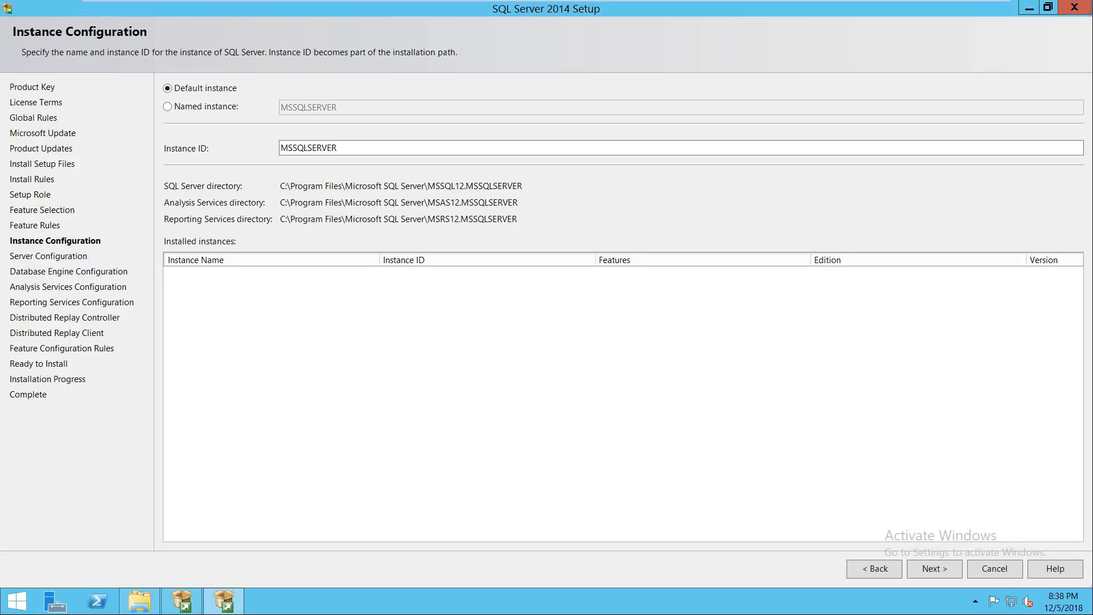
left_click(875, 569)
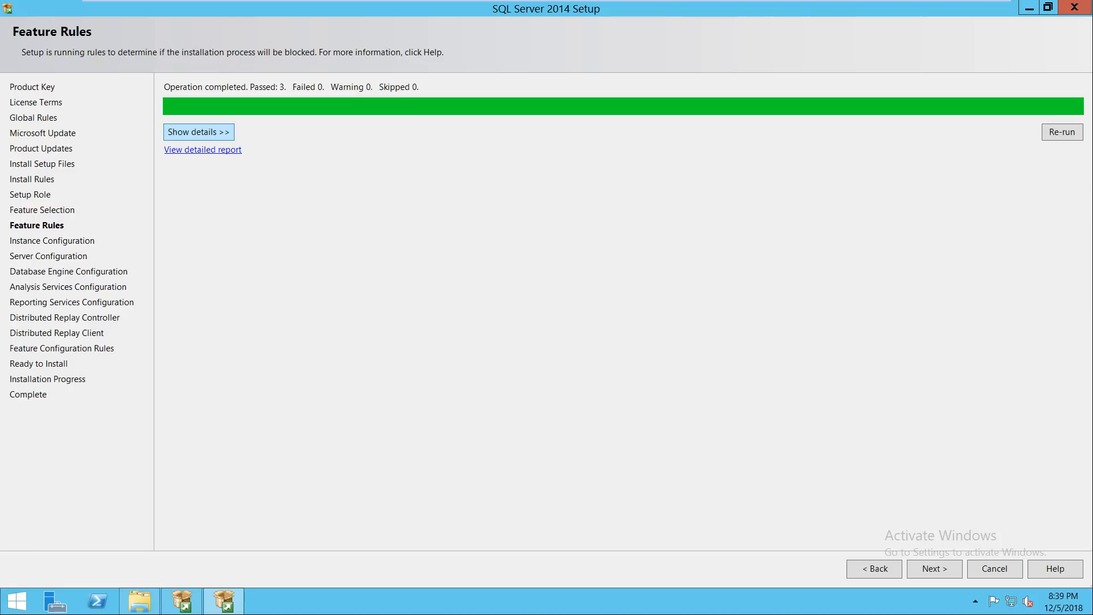
left_click(198, 131)
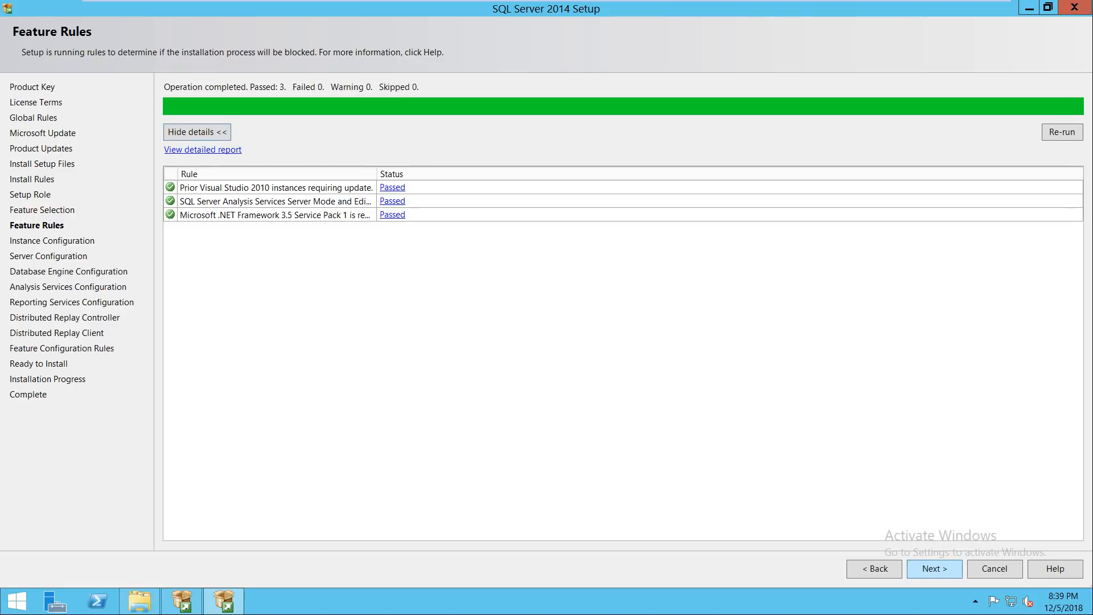
key("Return")
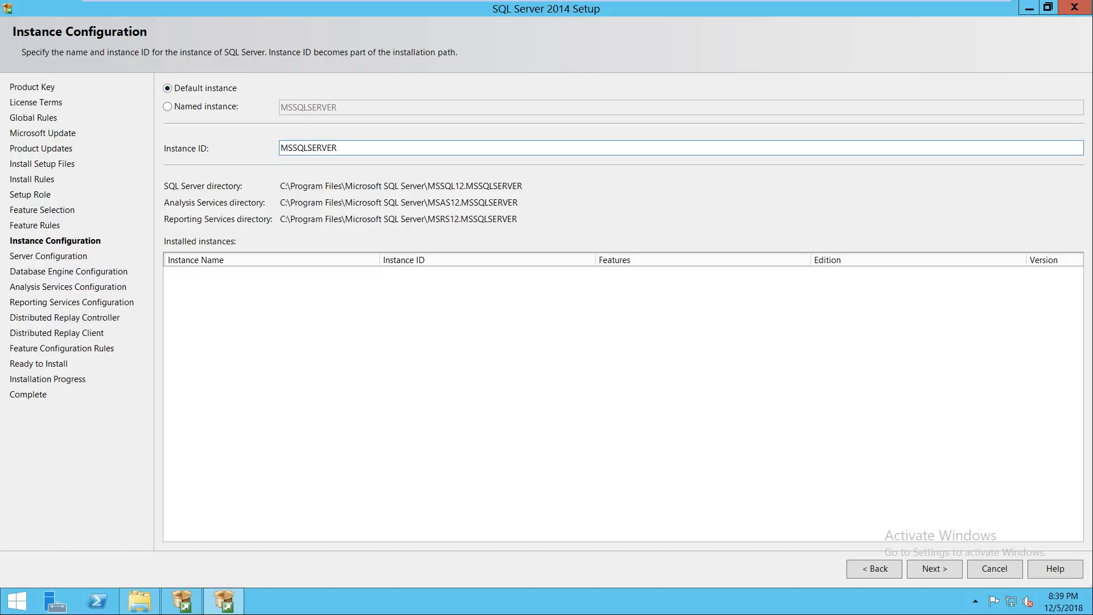
Step: Keep the default MSSQLSERVER instance and continue to Server Configuration
left_click_drag(340, 148, 279, 148)
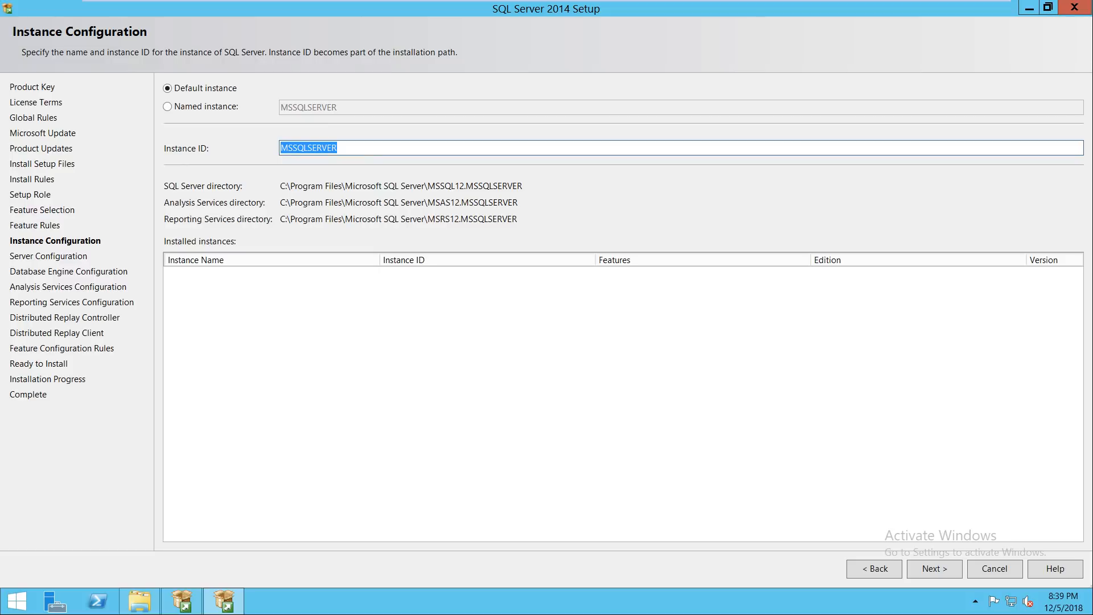
left_click(167, 107)
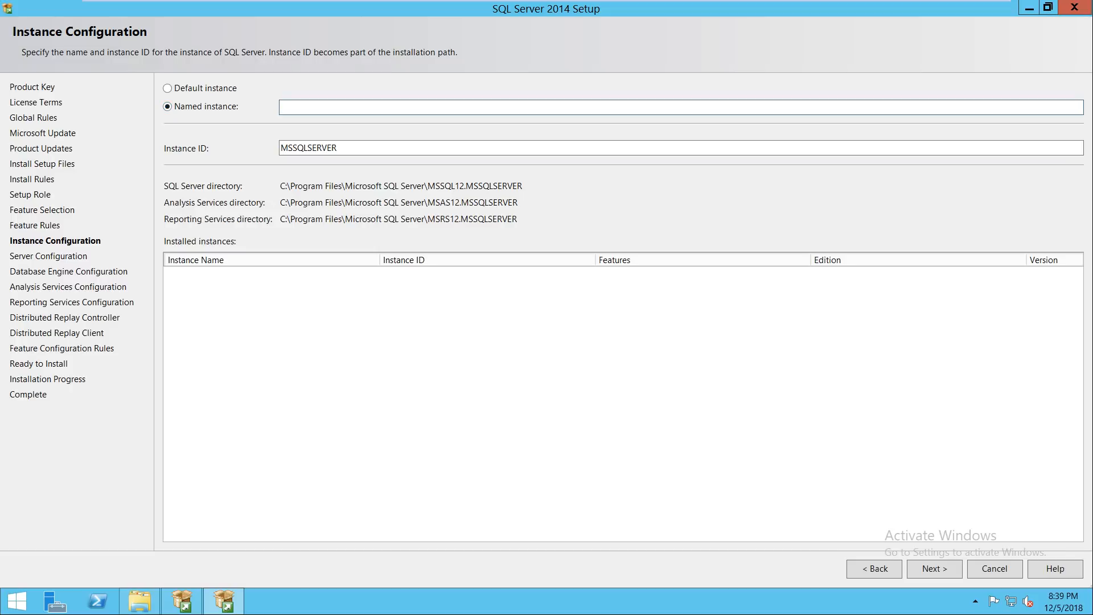
left_click(167, 88)
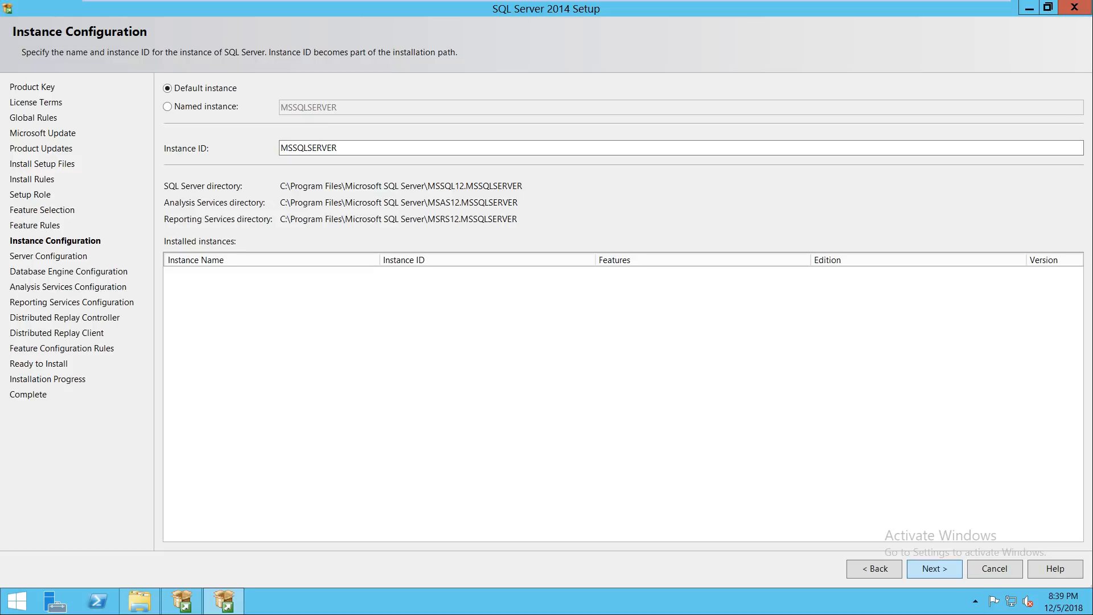
left_click(933, 569)
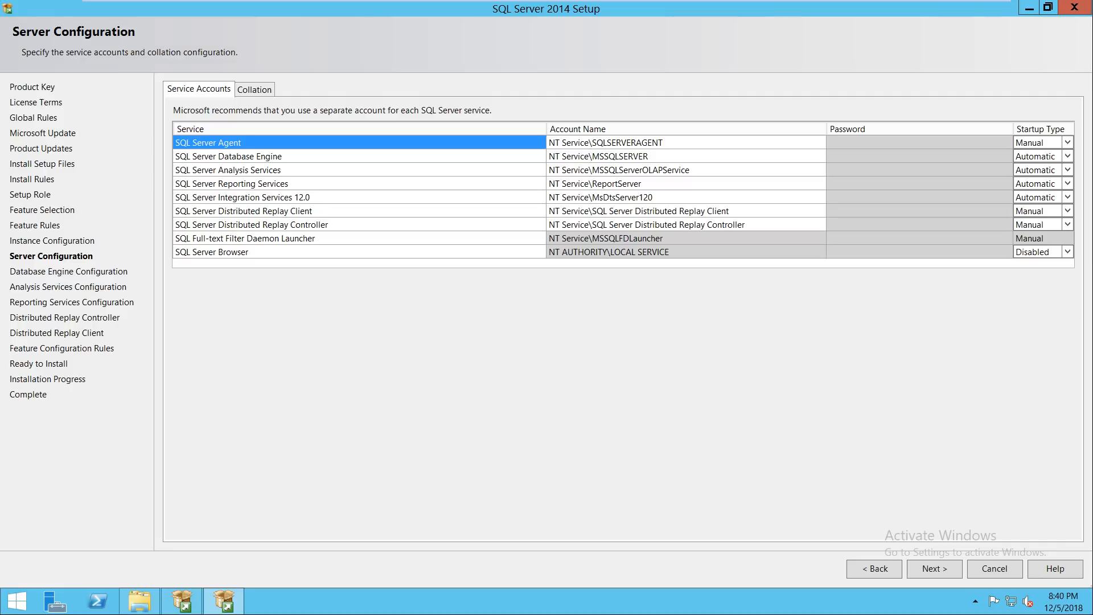
key("super+r")
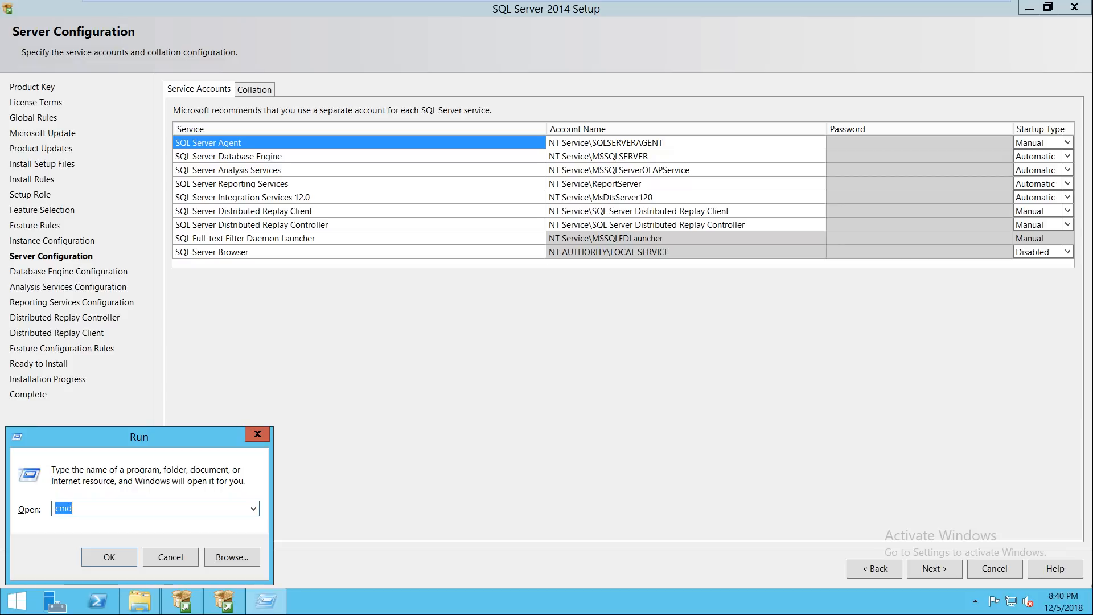
Step: Type the service account password in the Run box and select it for copying
key("ctrl+a")
key("Escape")
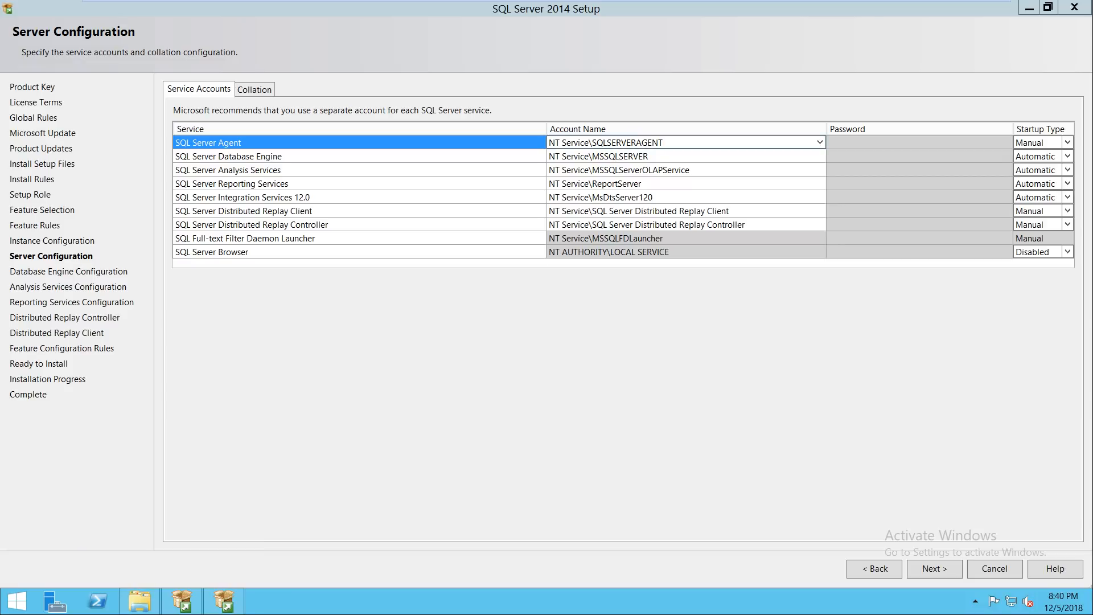
Step: Choose <<Browse...>> in SQL Server Agent's Account Name dropdown
left_click(820, 143)
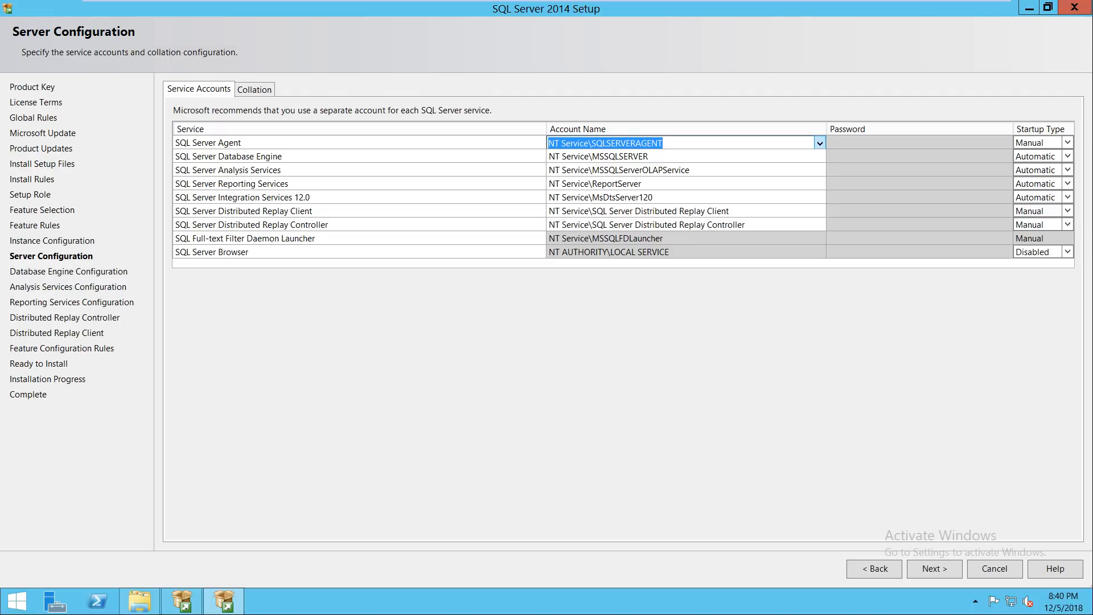
left_click(820, 143)
left_click(592, 170)
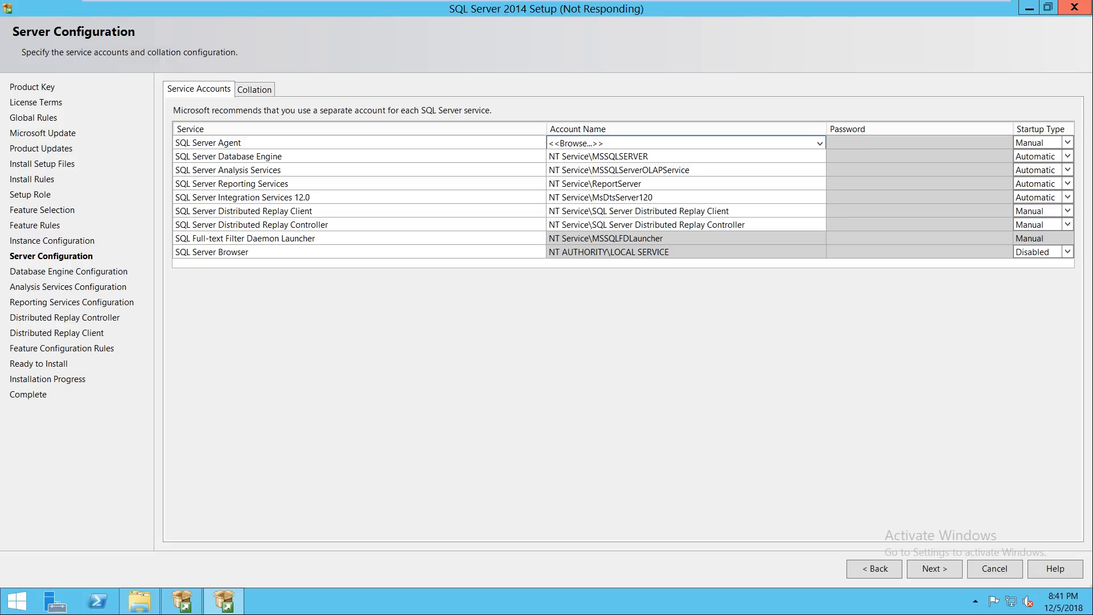
key("super+r")
type("ncpa.cp")
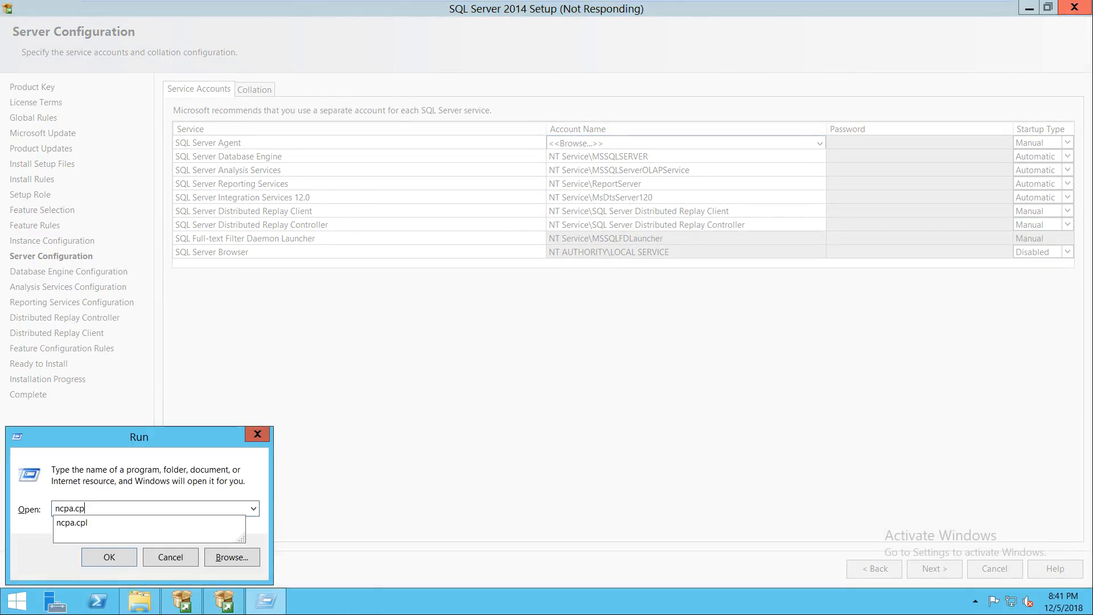
type("l")
key("Return")
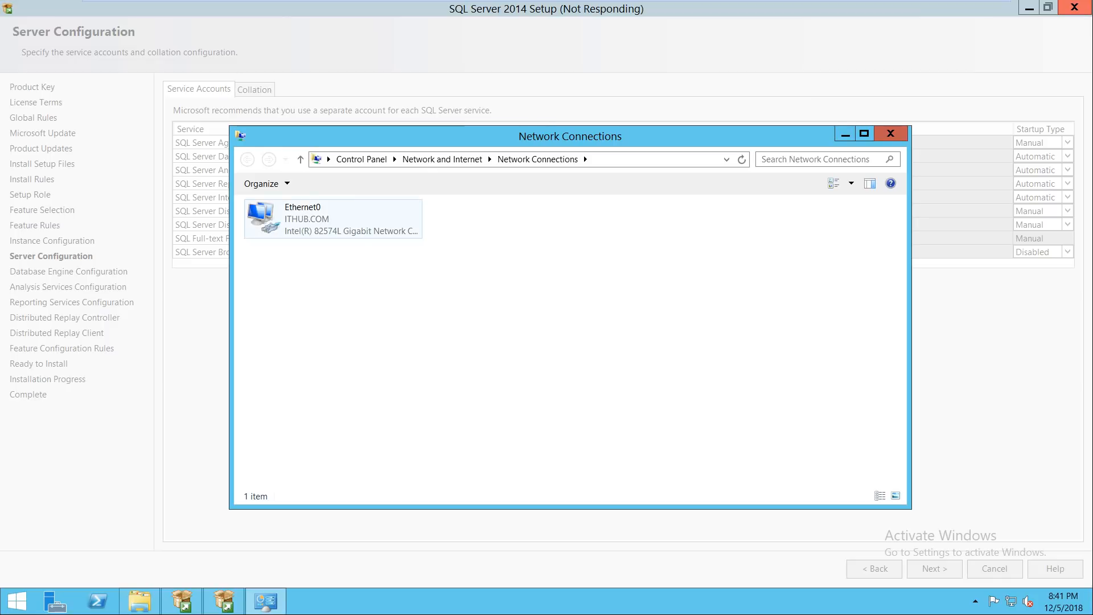
left_click(333, 220)
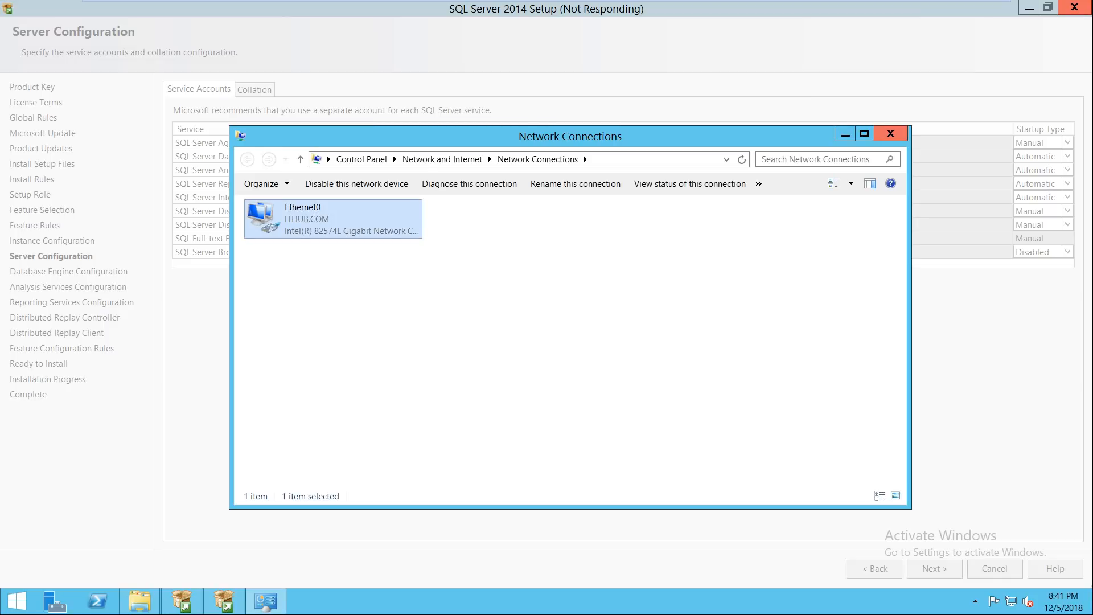
right_click(334, 219)
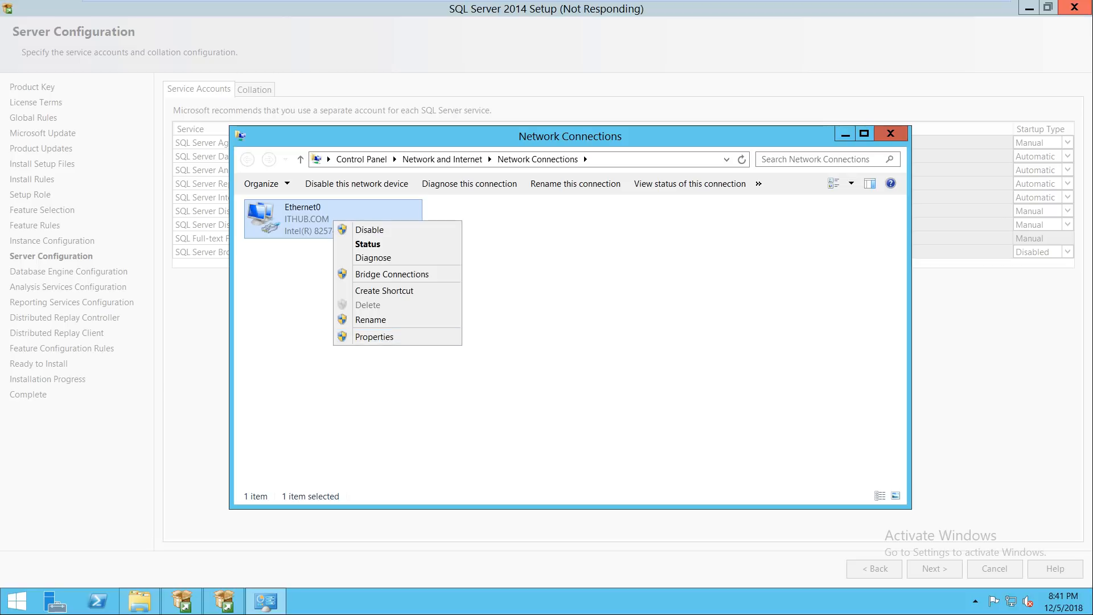
left_click(364, 337)
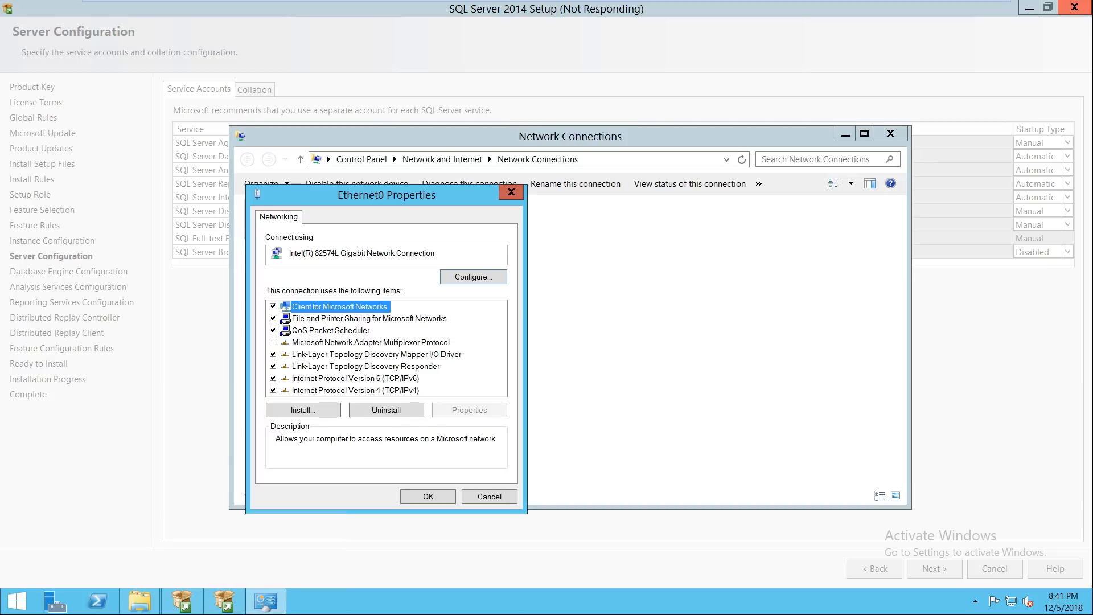
double_click(370, 390)
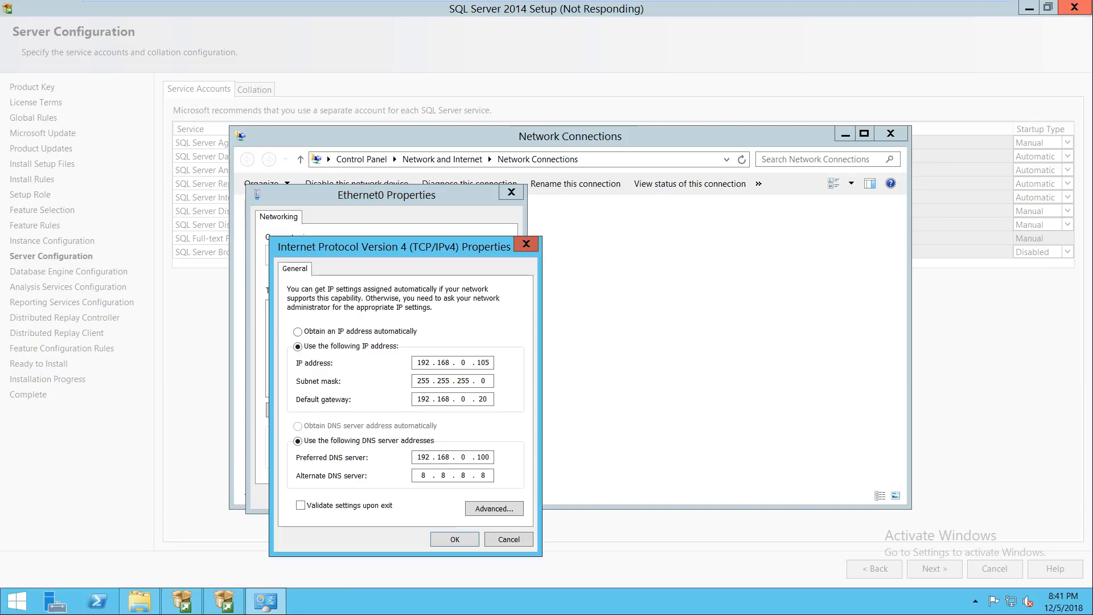
key("BackSpace")
key("BackSpace")
key("BackSpace")
key("BackSpace")
key("BackSpace")
key("BackSpace")
key("BackSpace")
key("BackSpace")
key("BackSpace")
key("BackSpace")
key("Return")
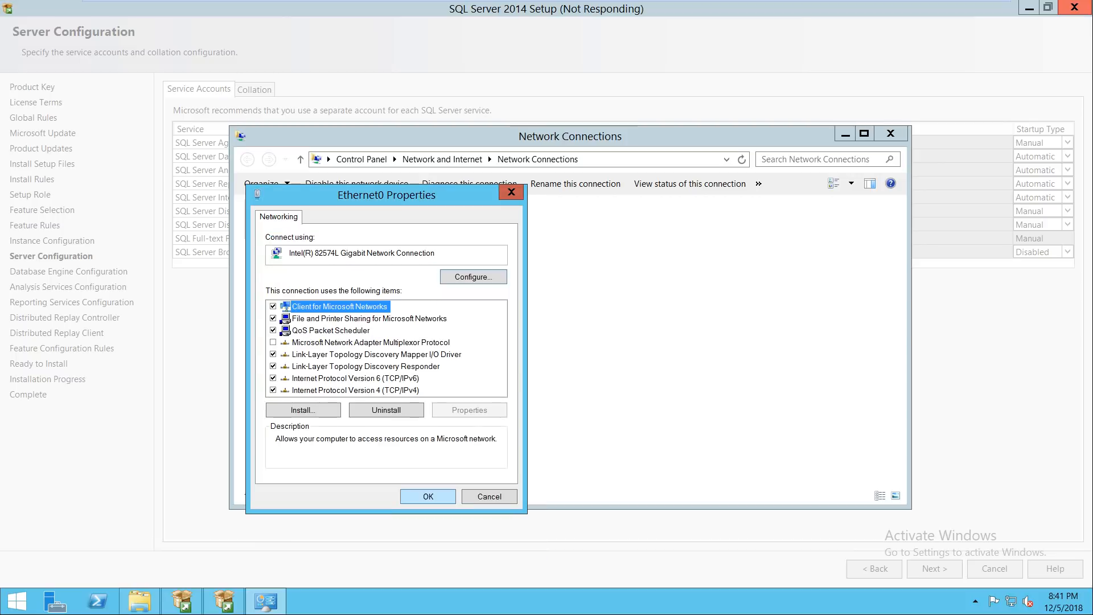
key("Return")
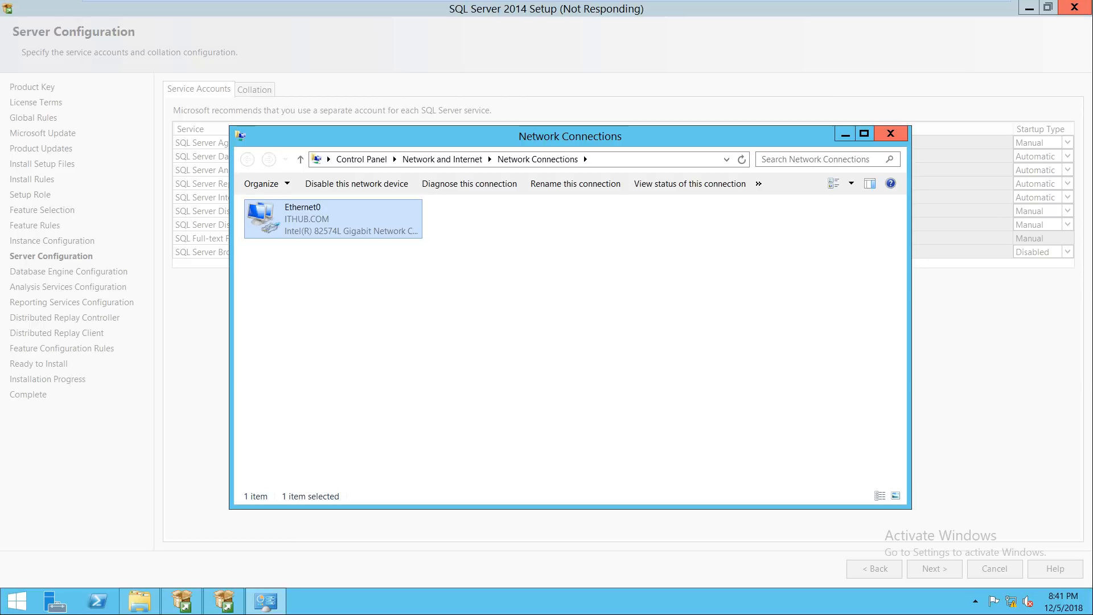
left_click(891, 133)
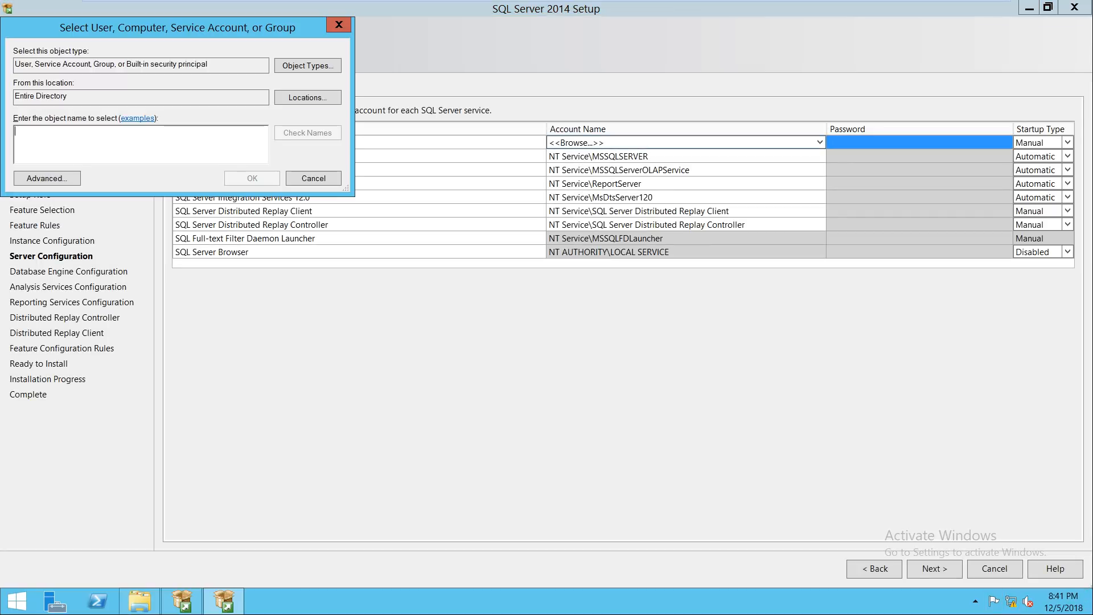
Step: Look up the sccm account, dismiss the credentials prompt, and accept it for SQL Server Agent
type("sccm")
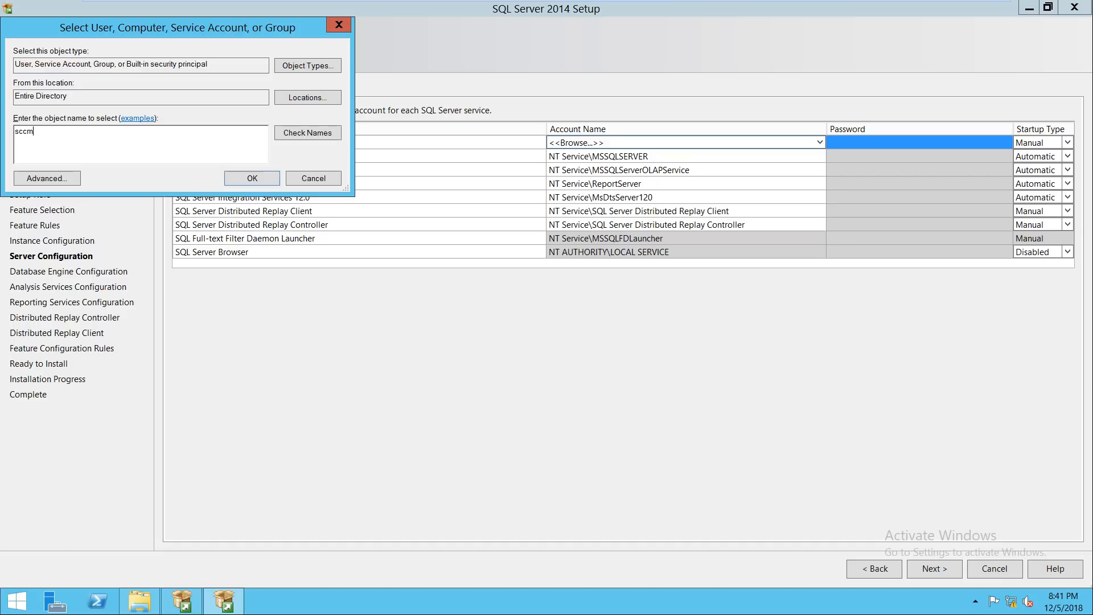
key("Return")
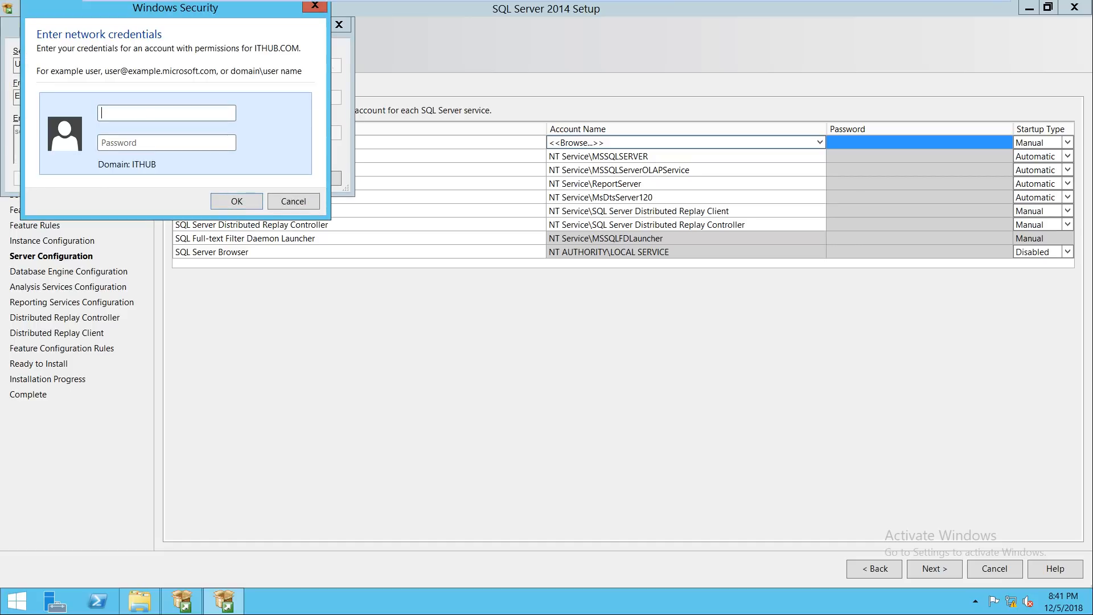
left_click(293, 201)
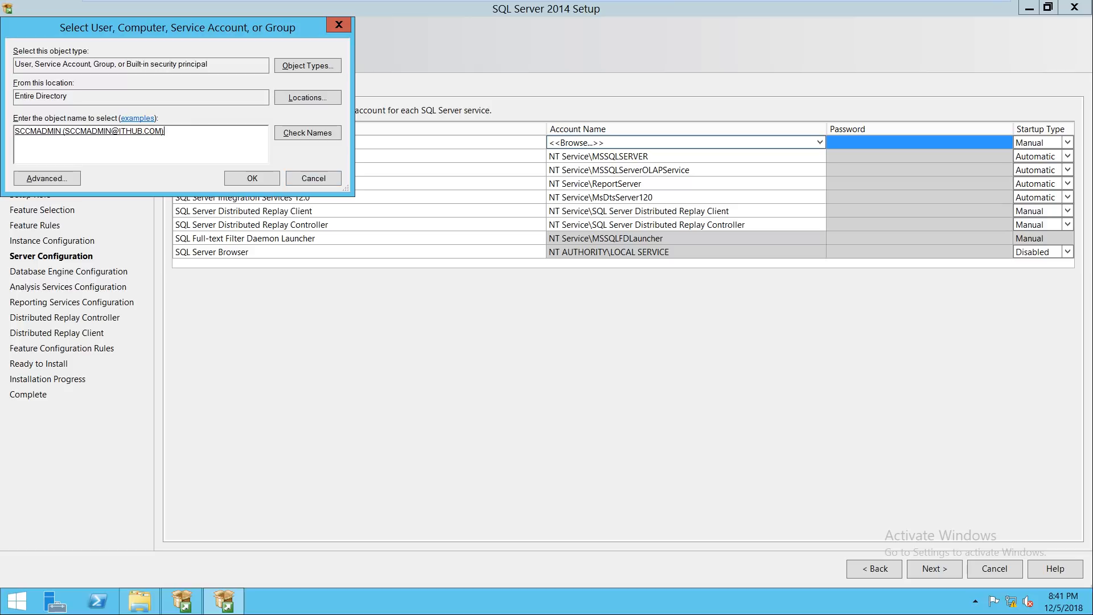
left_click(252, 178)
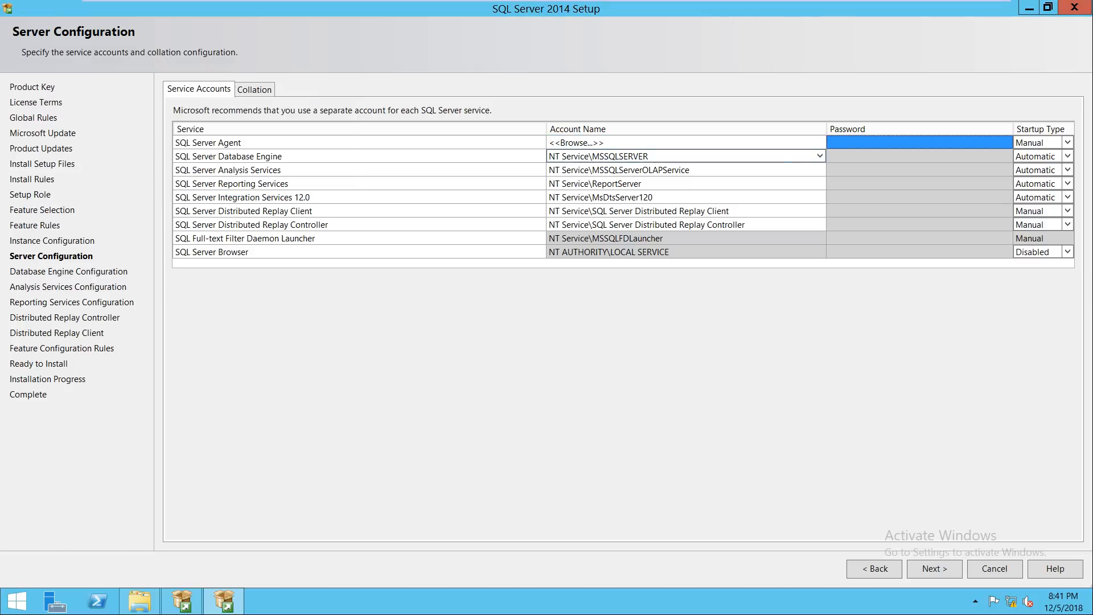
left_click(871, 142)
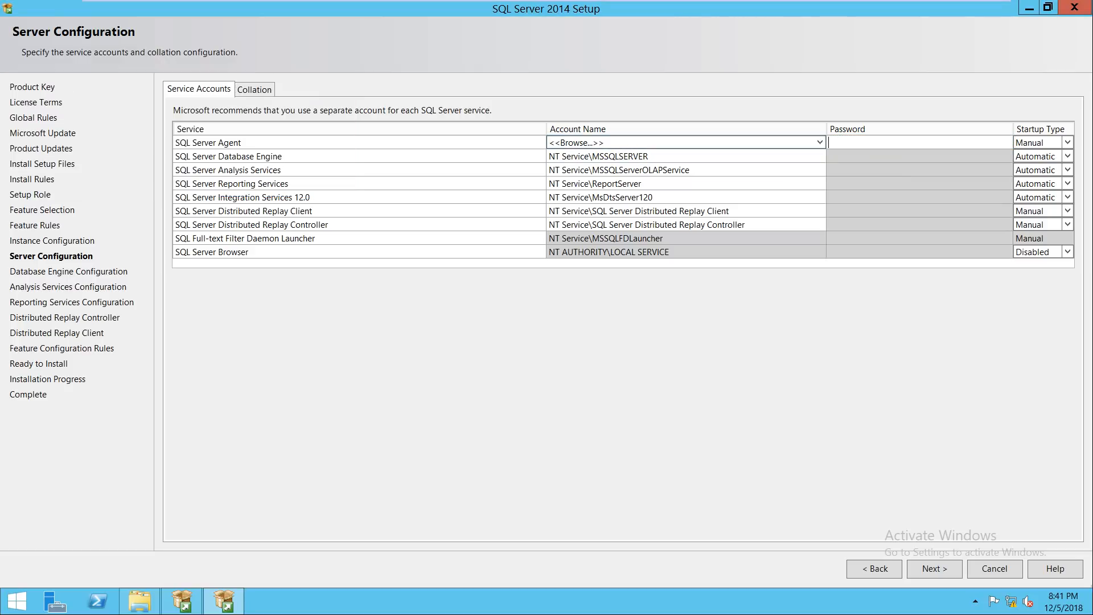
left_click(818, 143)
left_click(820, 143)
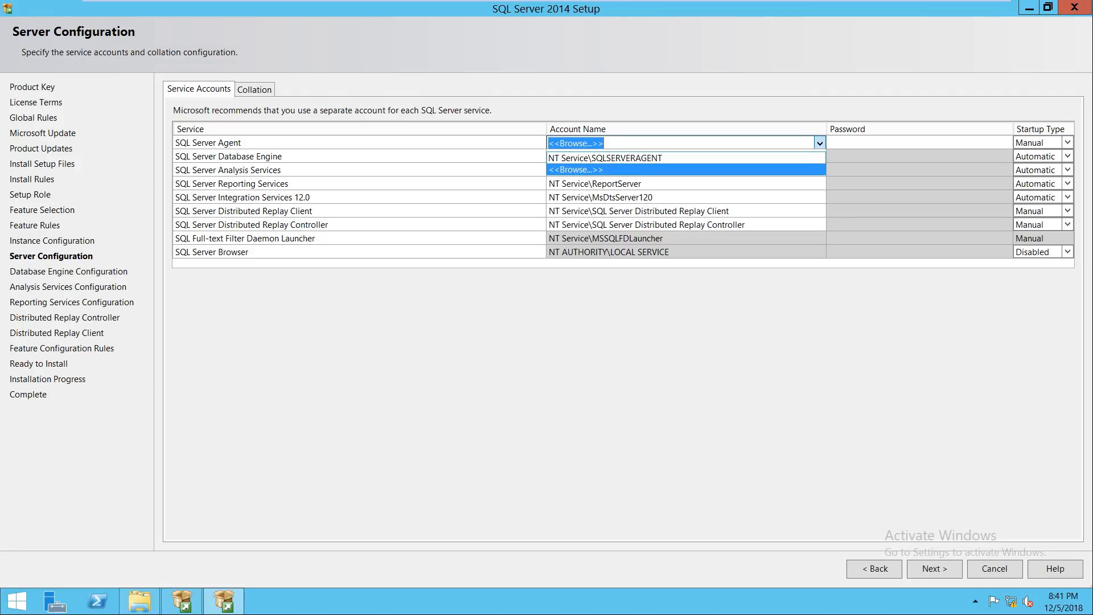
left_click(687, 169)
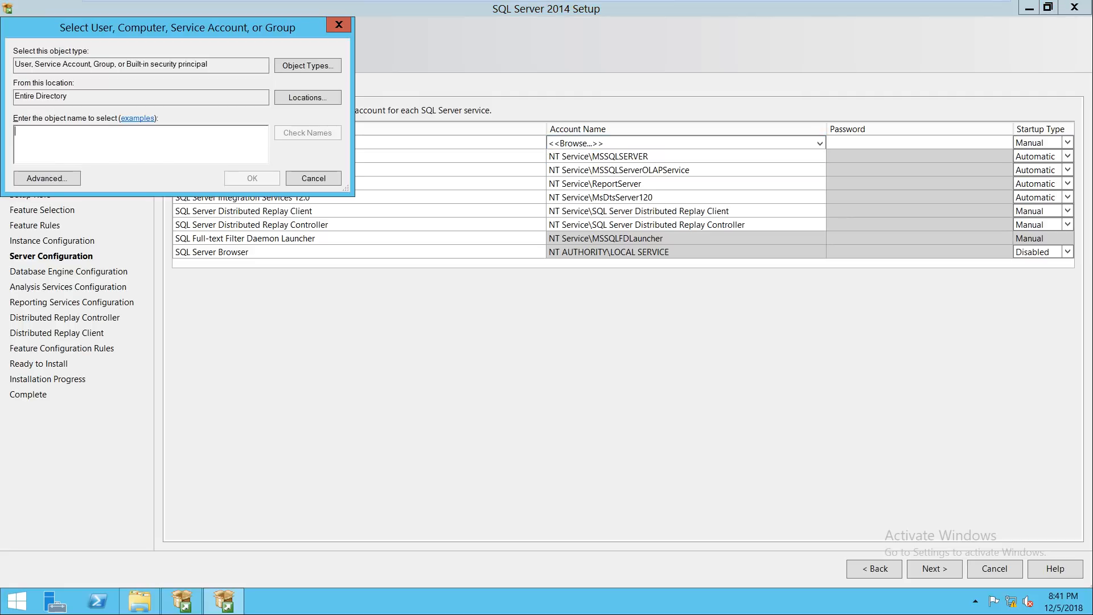
type("sccm")
key("Return")
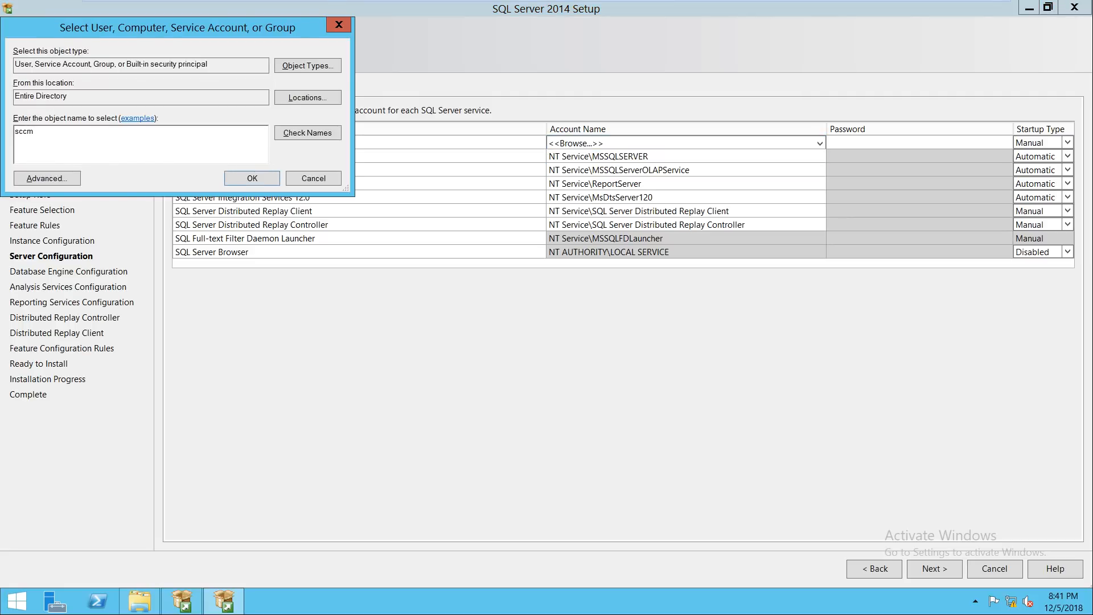
left_click(294, 216)
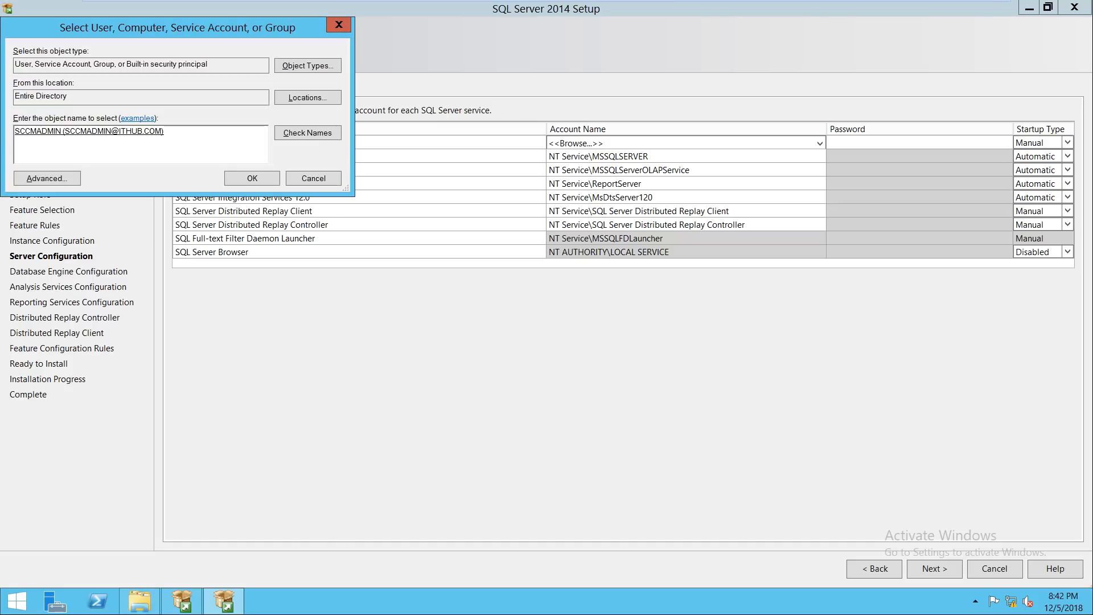
key("Return")
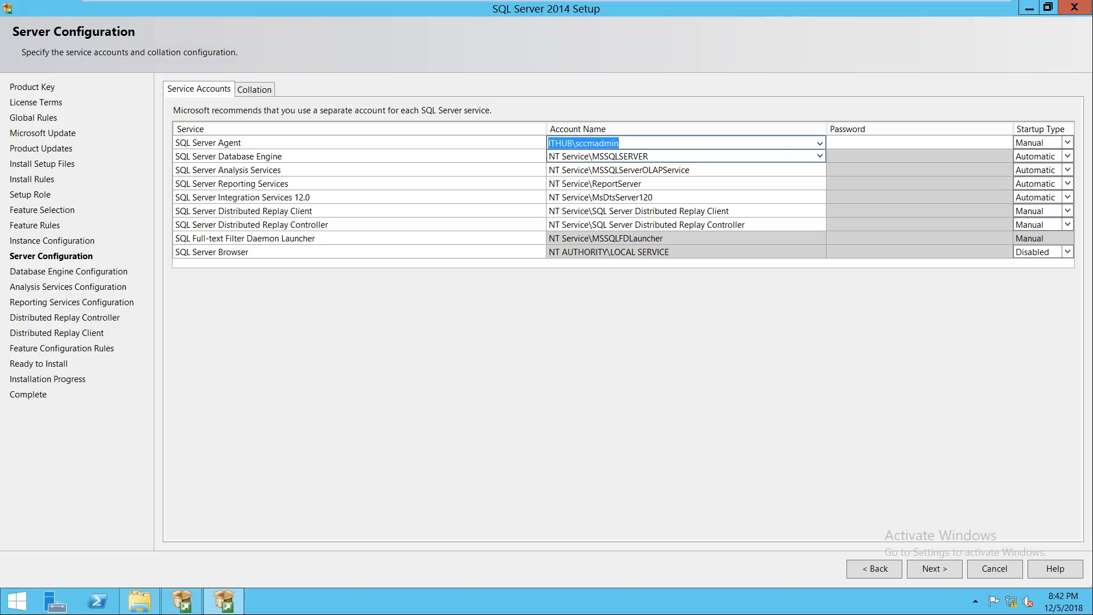
key("Tab")
Step: Set the Database Engine service to the domain sccm admin account and enter its password
type("●●●●●●●")
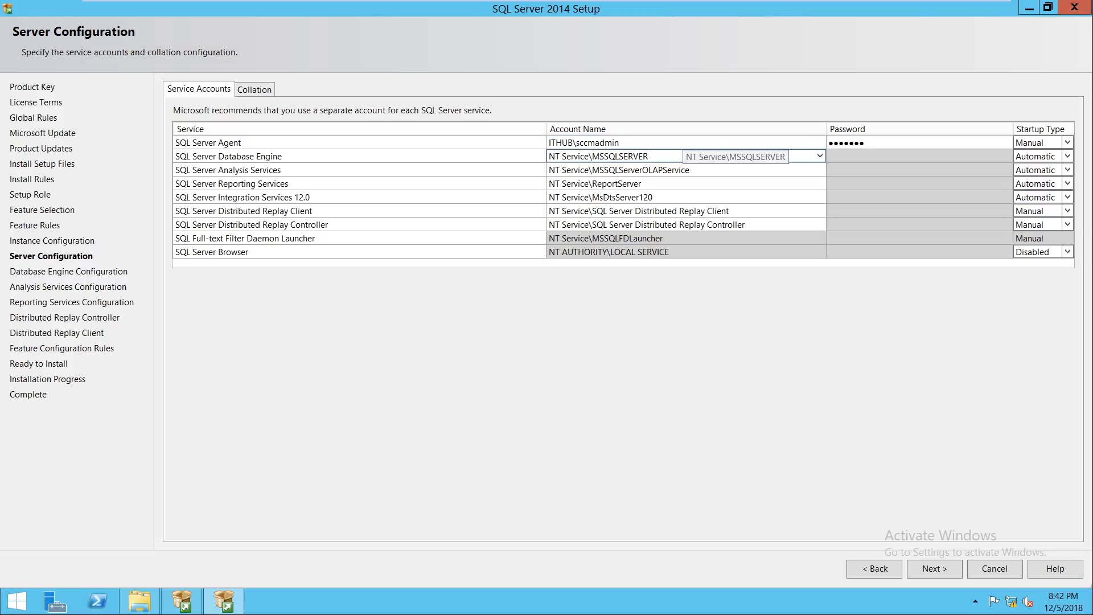
key("Tab")
key("Tab")
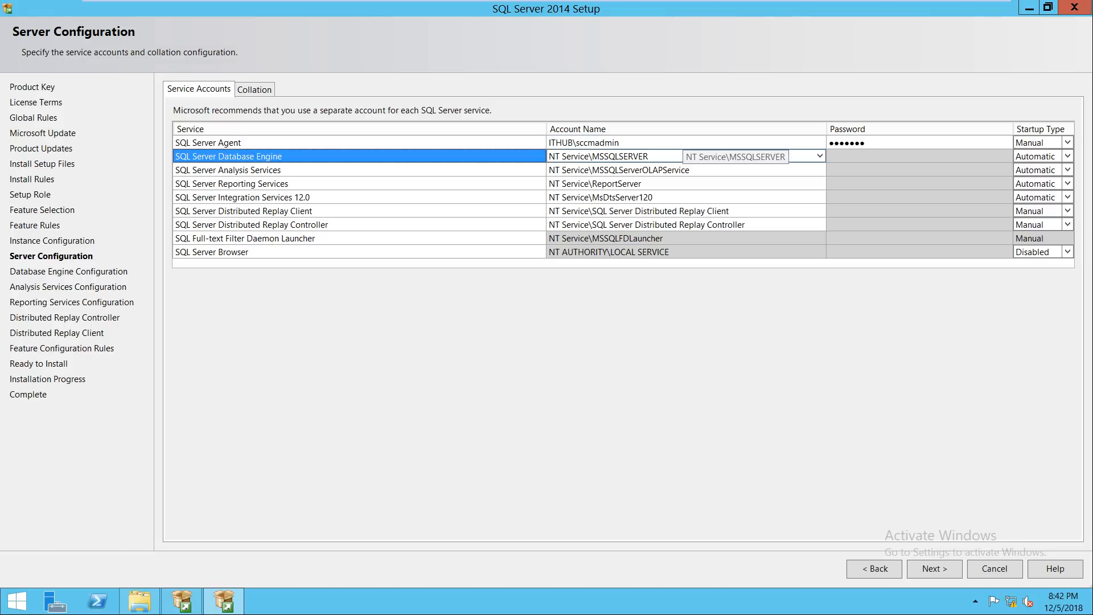
key("Tab")
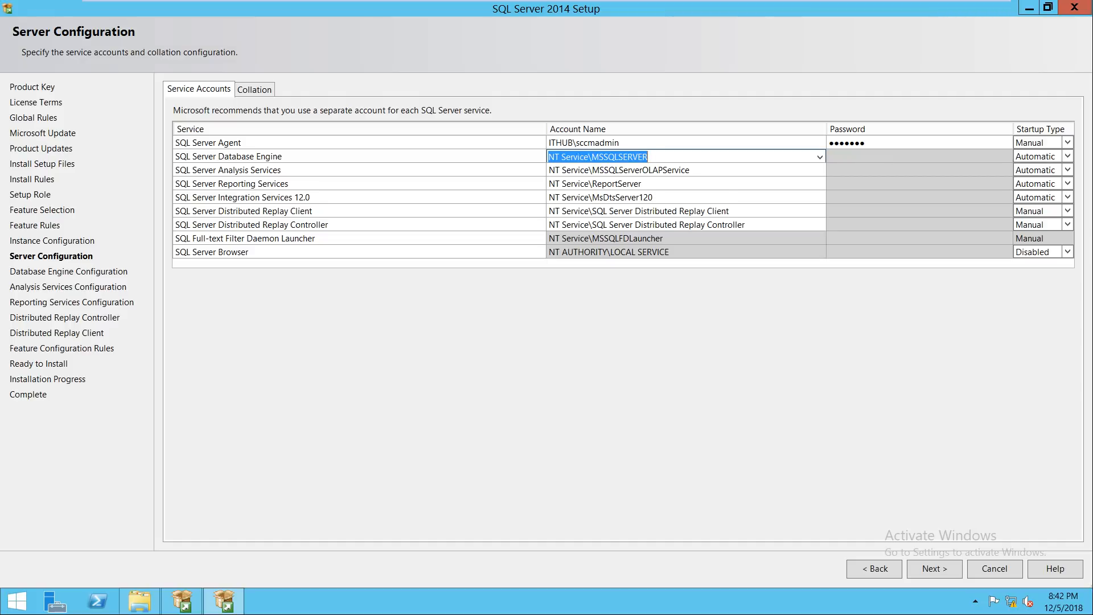
key("Down")
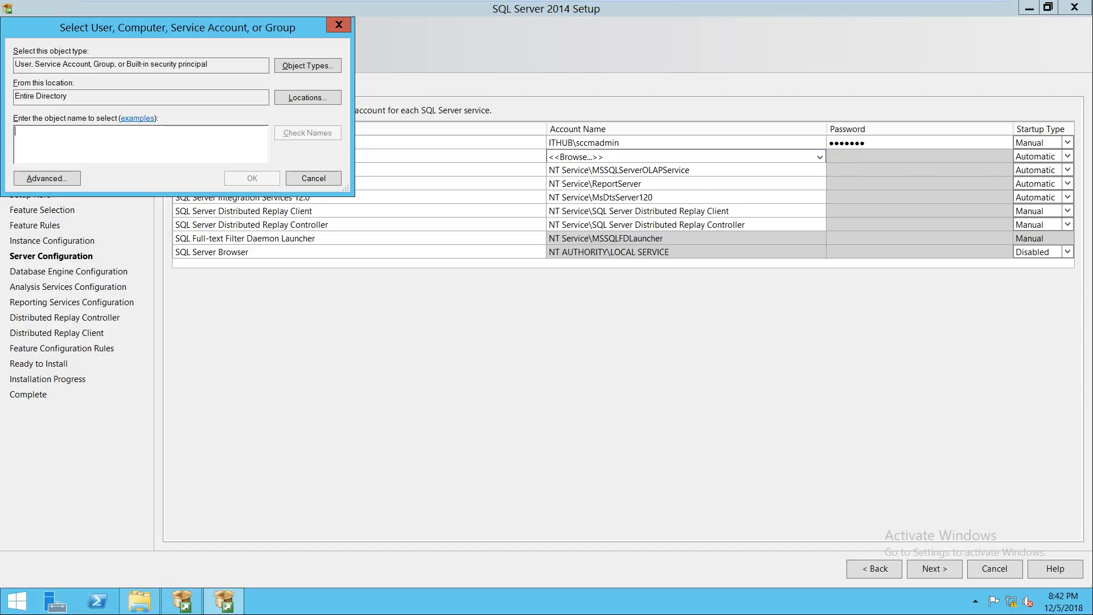
type("sccm")
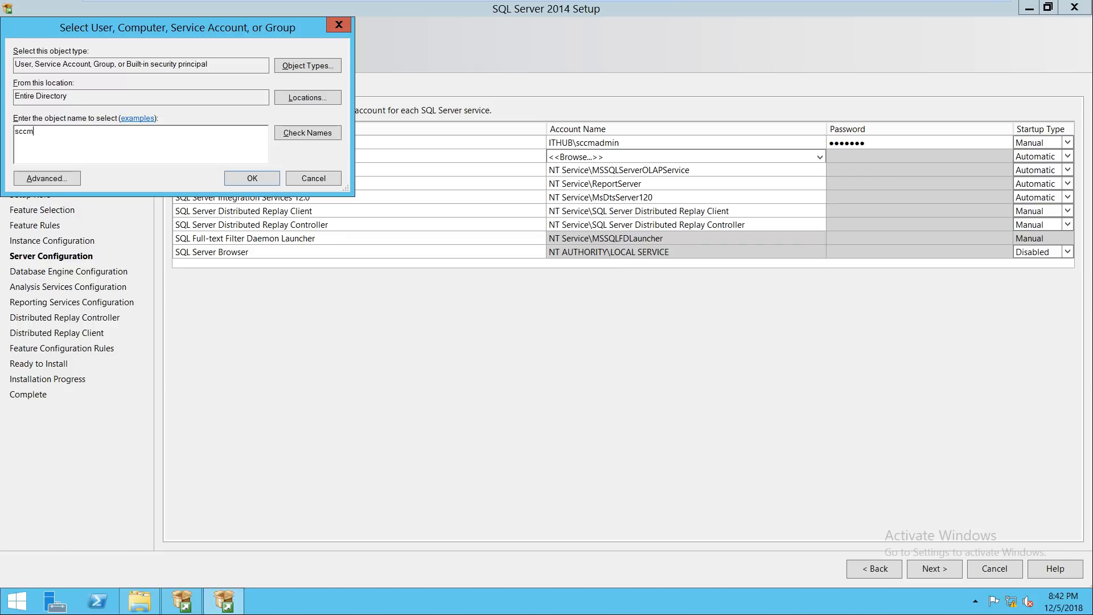
key("Return")
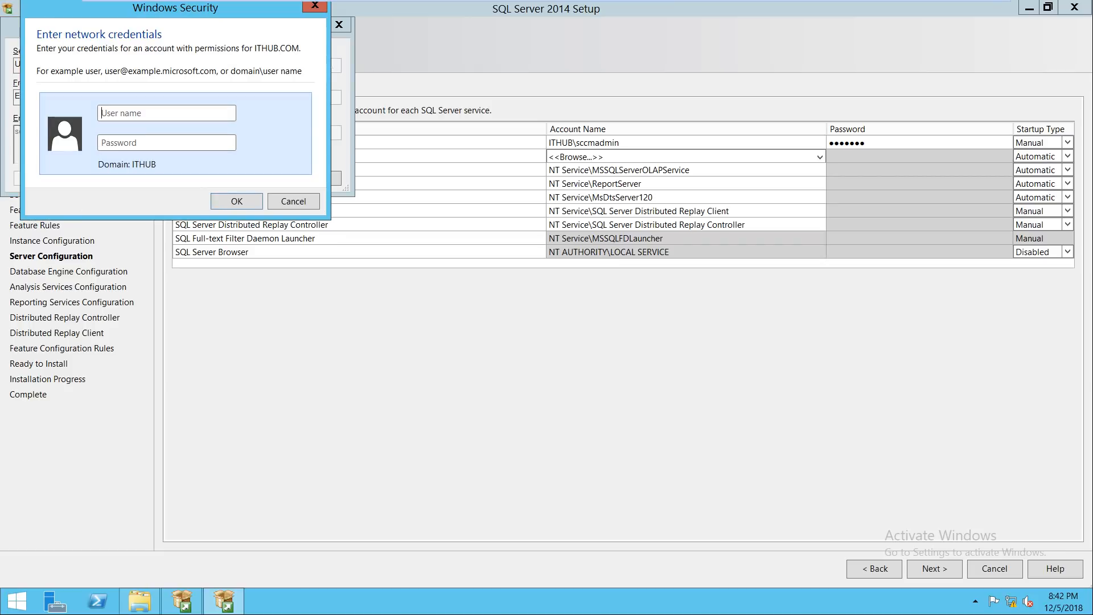
key("Return")
key("Escape")
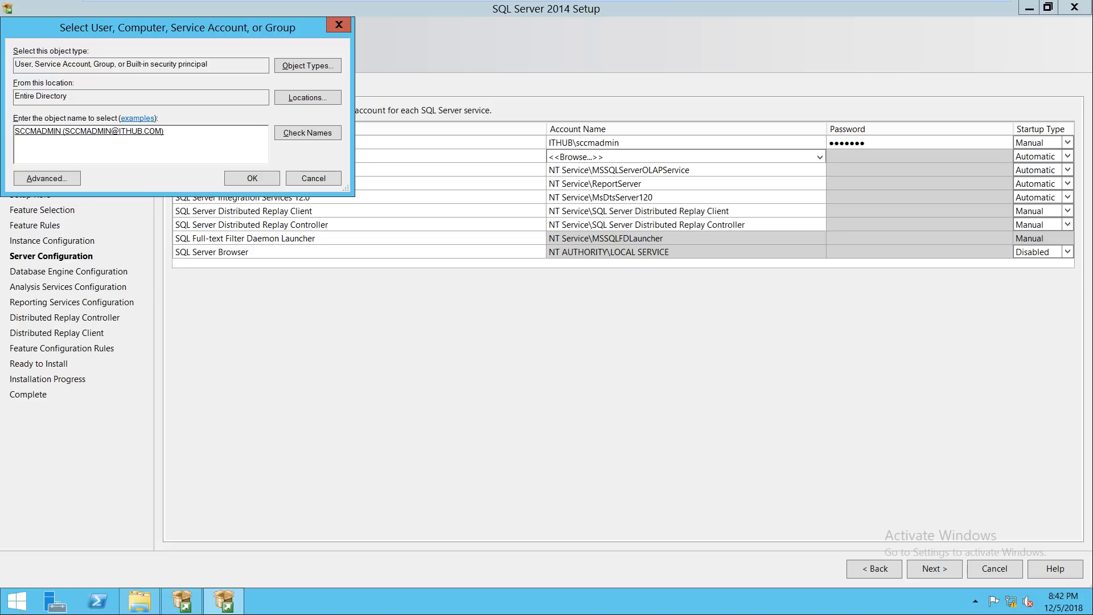
key("Return")
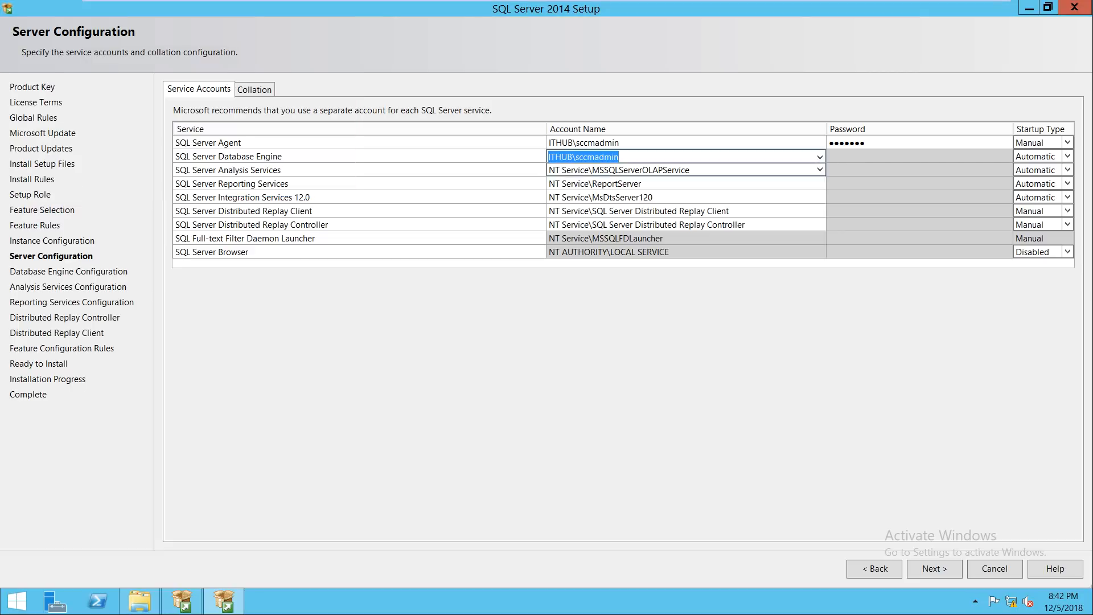
key("Tab")
type("•••••••")
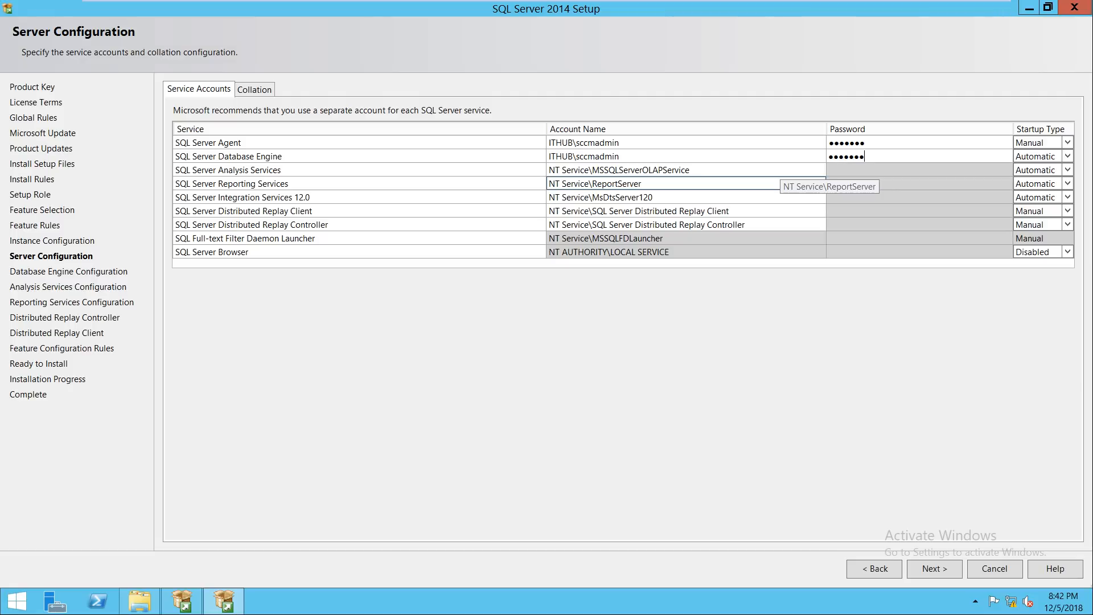
Step: Set Analysis Services to the domain sccm admin account and paste its password
key("Tab")
key("Tab")
key("Tab")
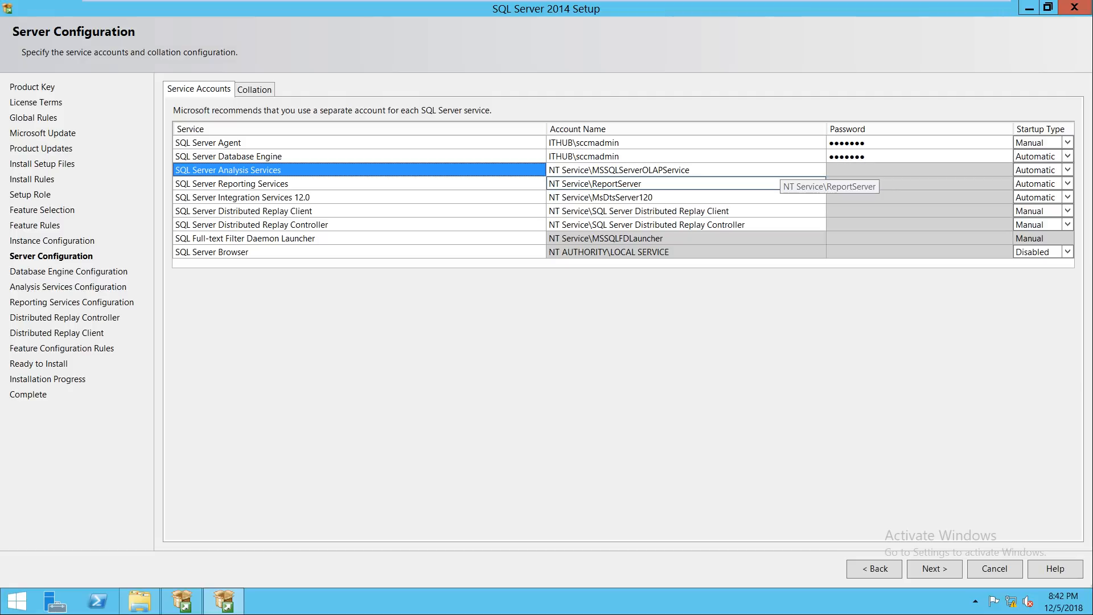
key("Down")
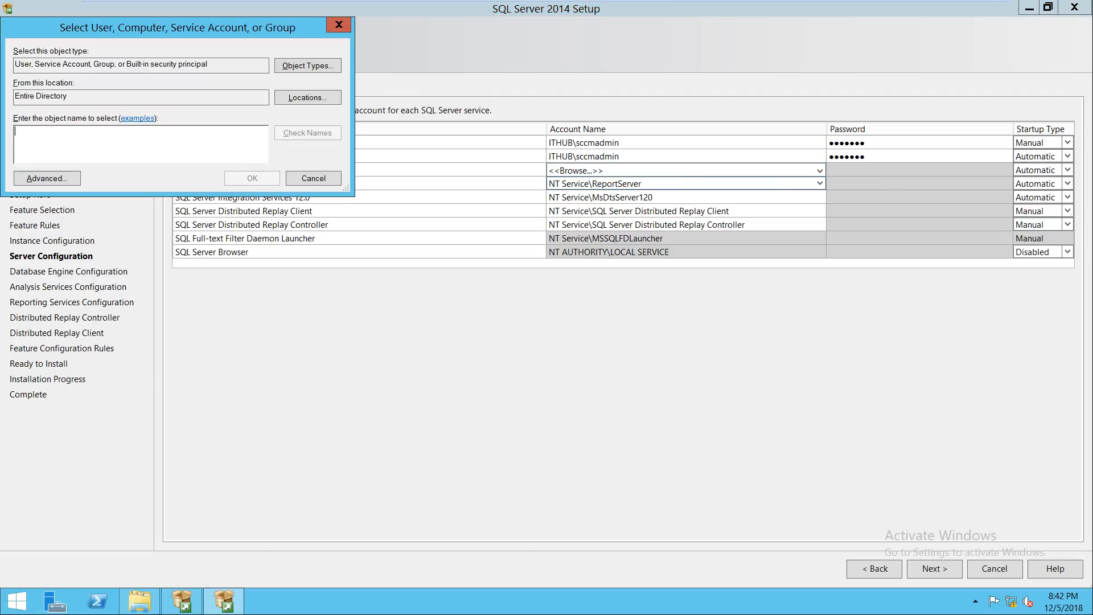
type("sccm")
key("Return")
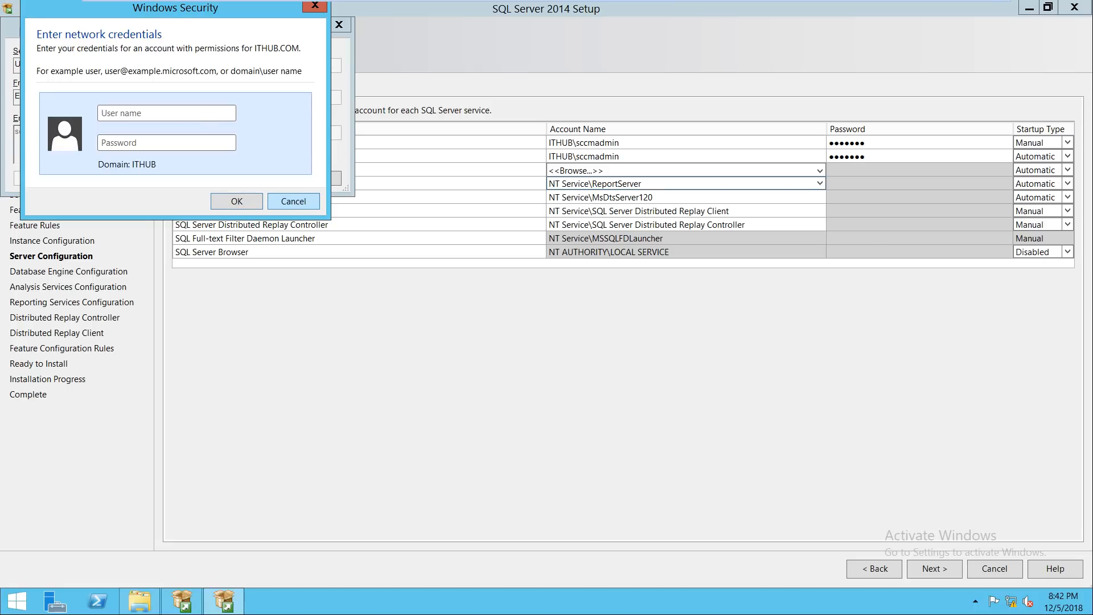
left_click(294, 201)
left_click(251, 178)
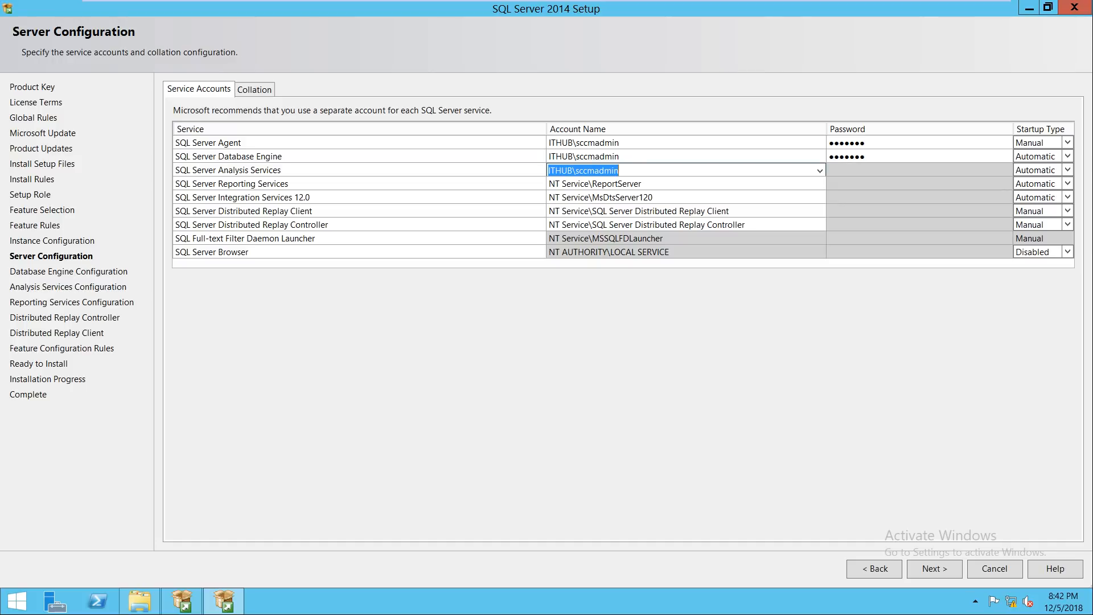
left_click(854, 170)
key("ctrl+v")
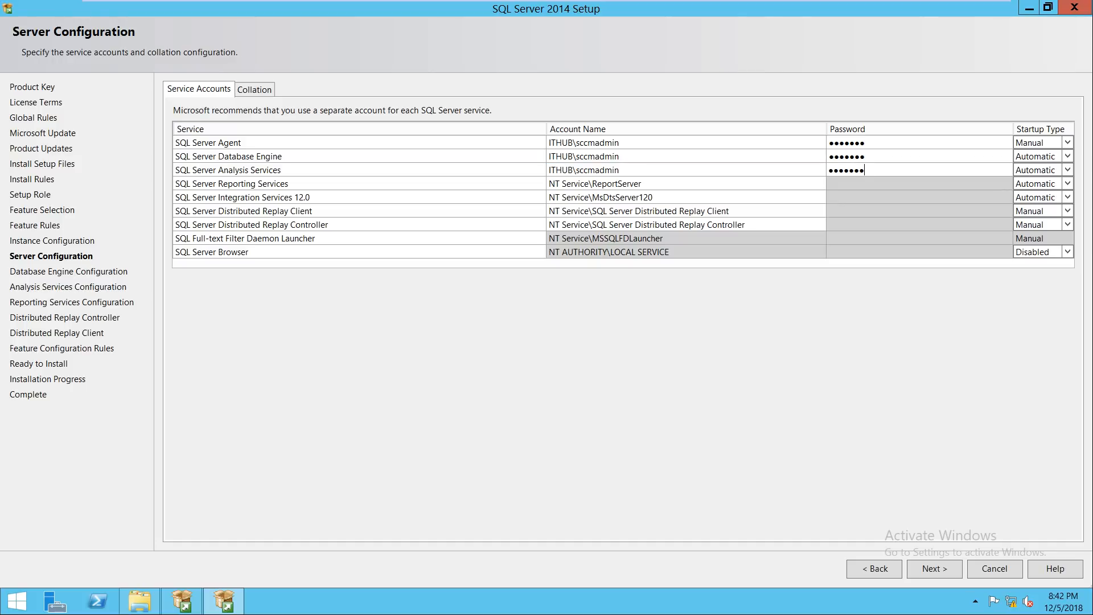
Step: Set Reporting Services to the domain sccm admin account and paste its password
key("Tab")
key("Tab")
key("Tab")
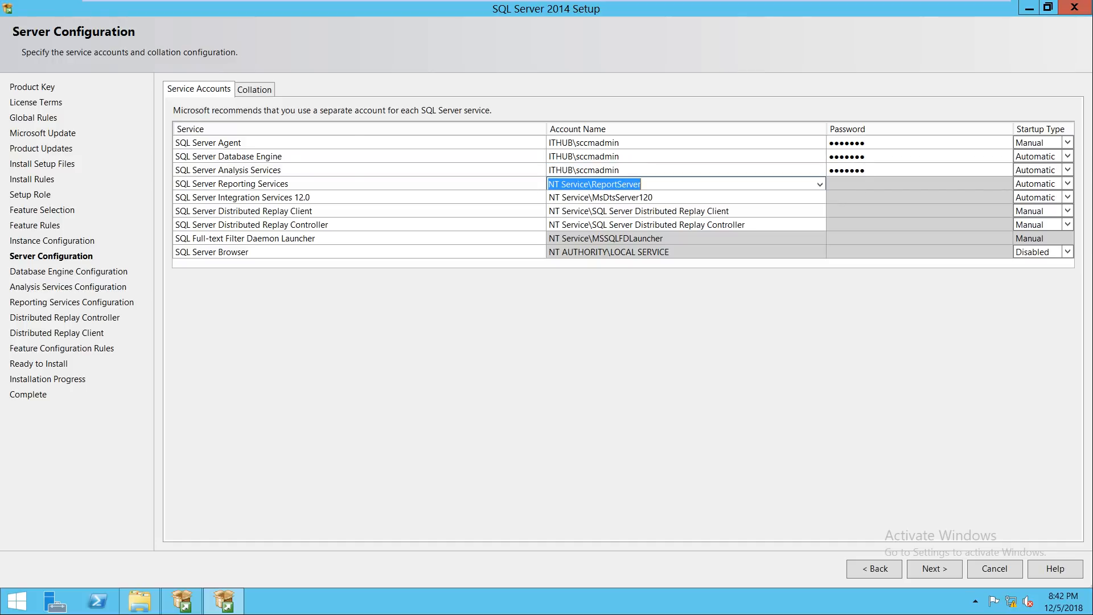
key("Down")
type("scc")
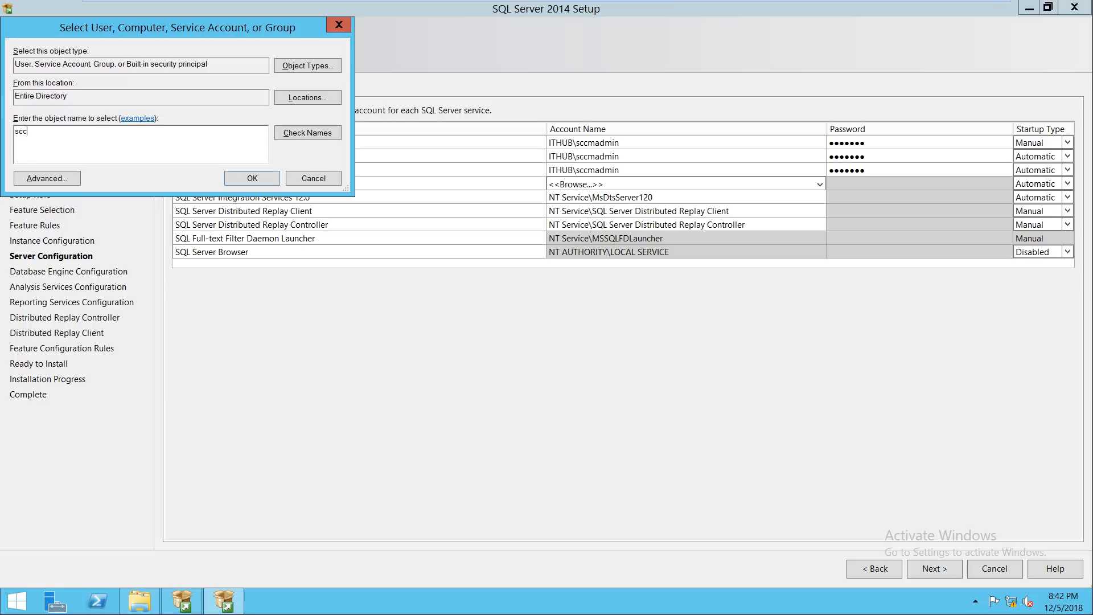
key("Return")
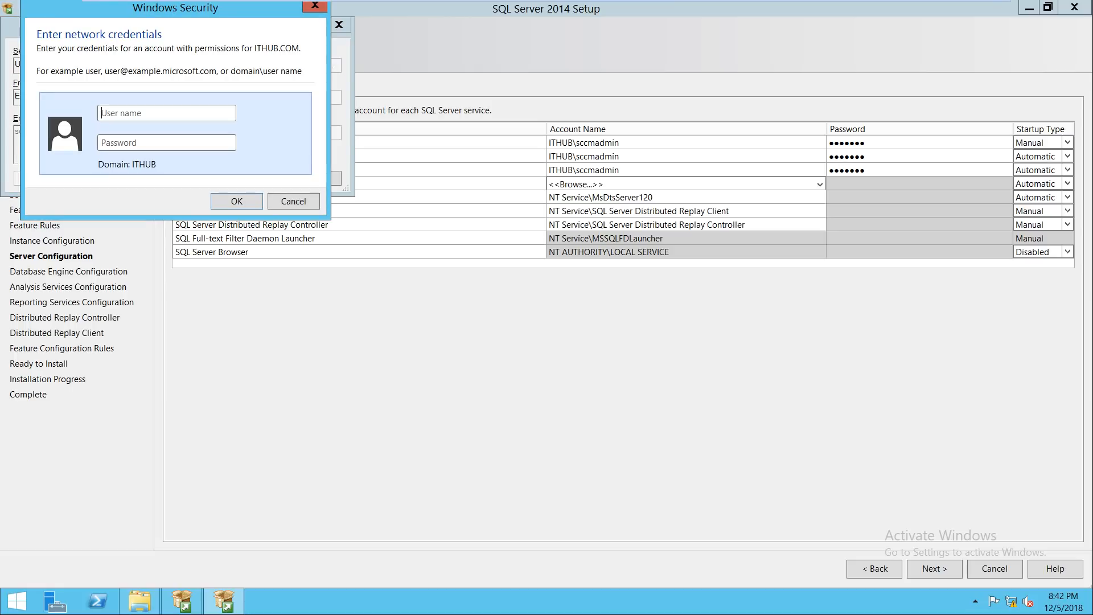
left_click(294, 201)
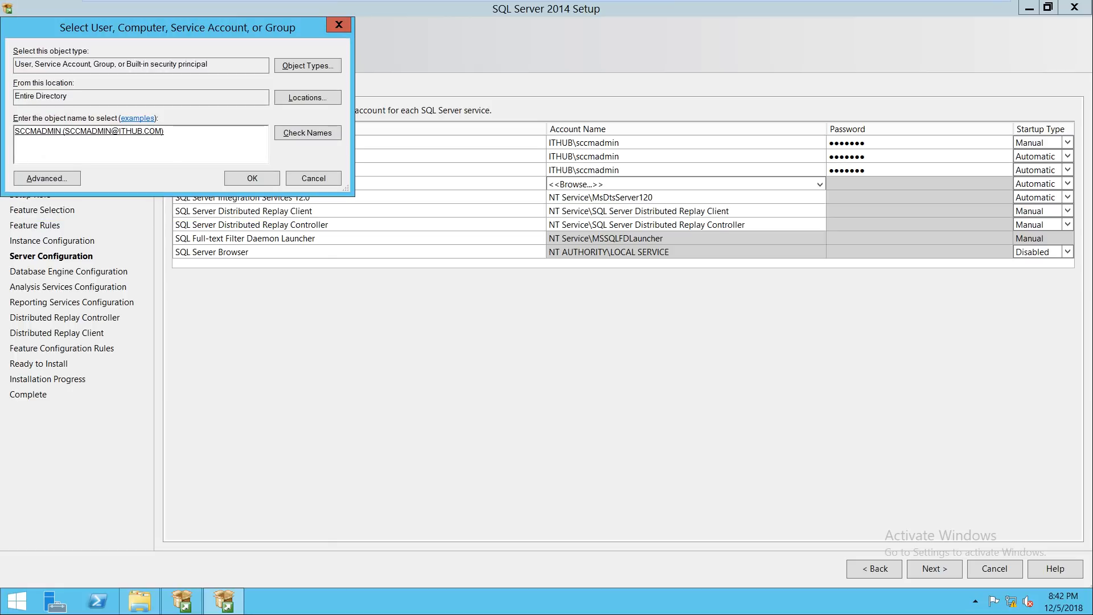
left_click(252, 179)
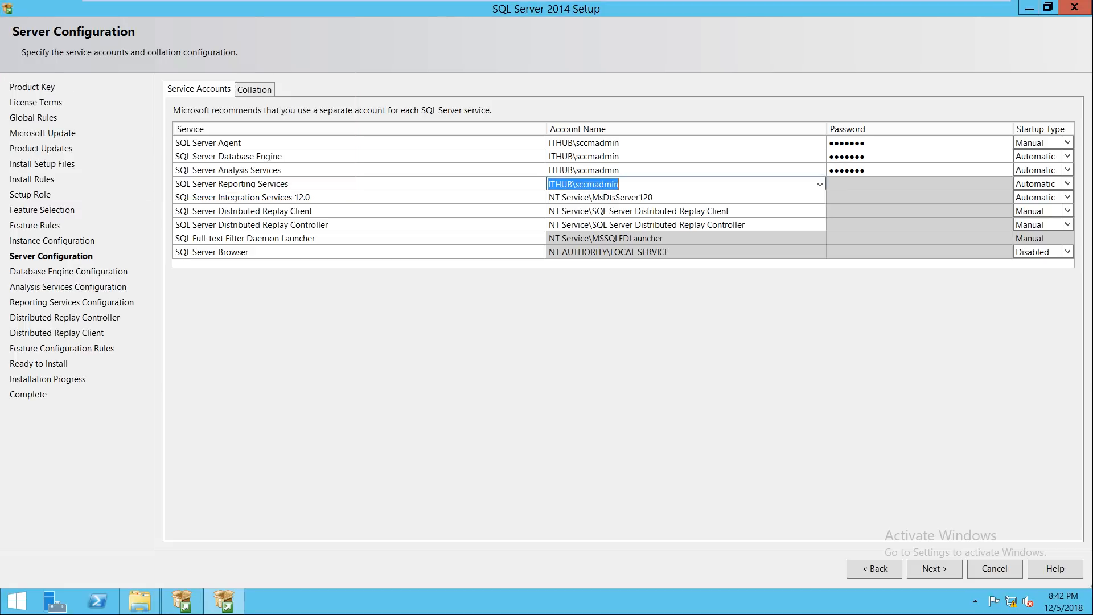
left_click(859, 183)
key("ctrl+v")
Step: Set Integration Services to the domain sccm admin account and paste its password
key("Tab")
key("Tab")
key("Tab")
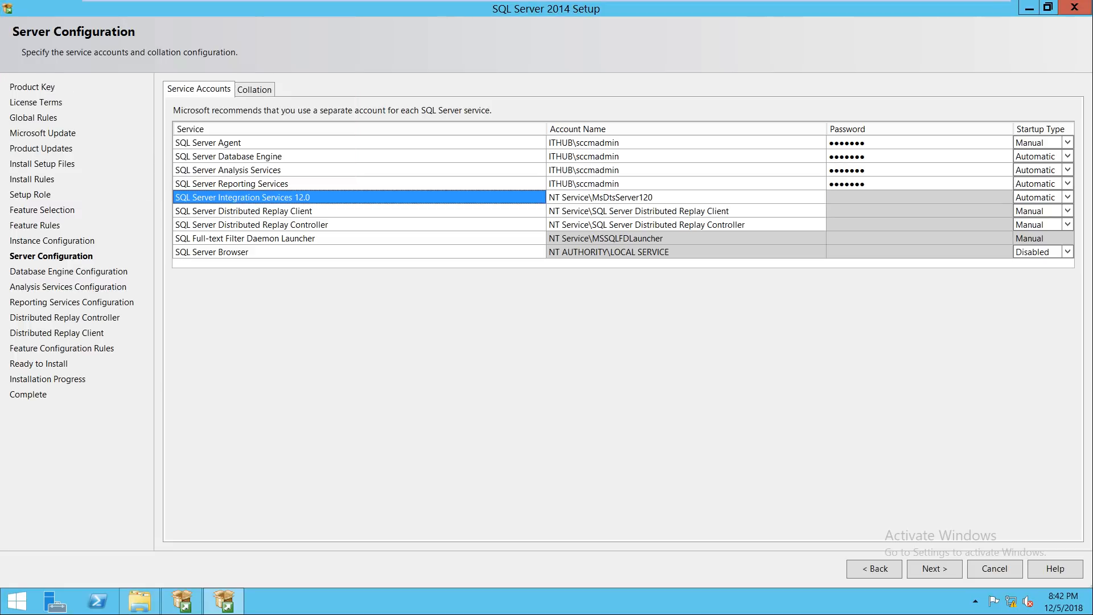
key("Down")
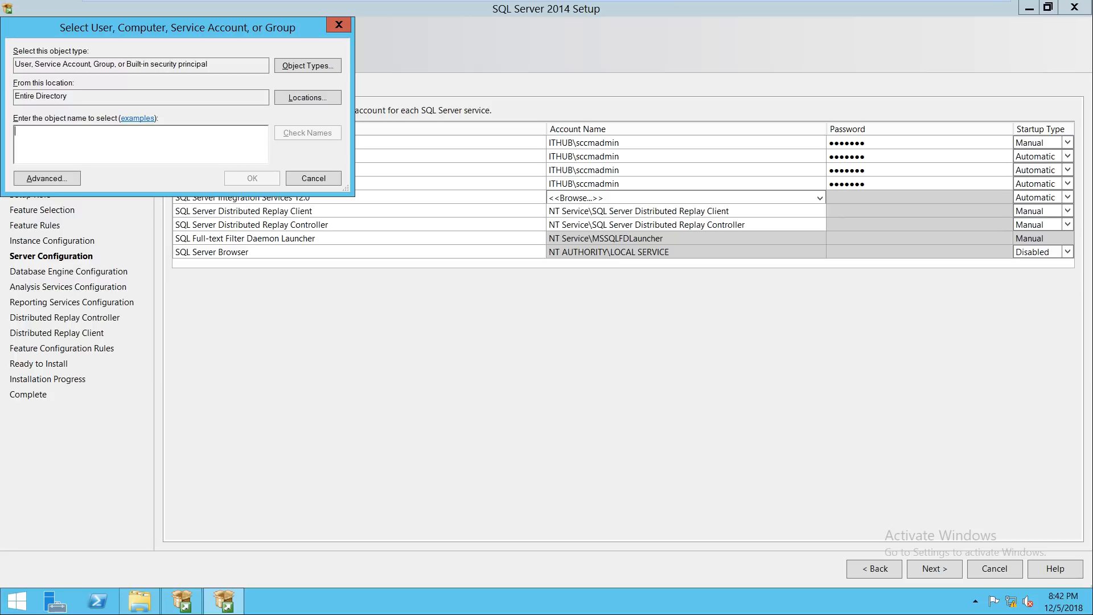
type("scc")
key("Return")
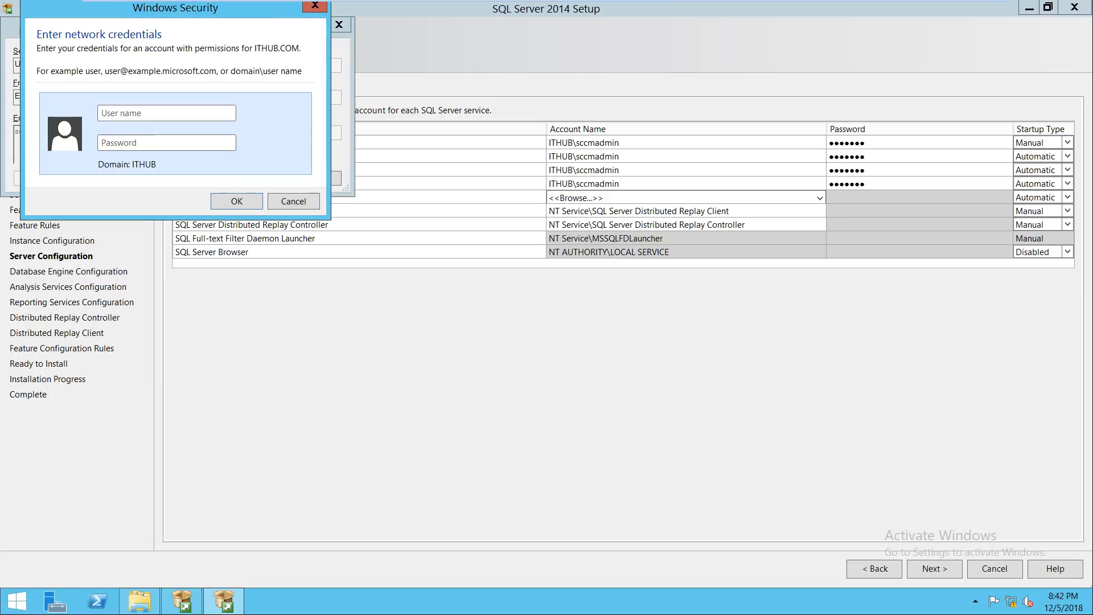
key("Escape")
key("Return")
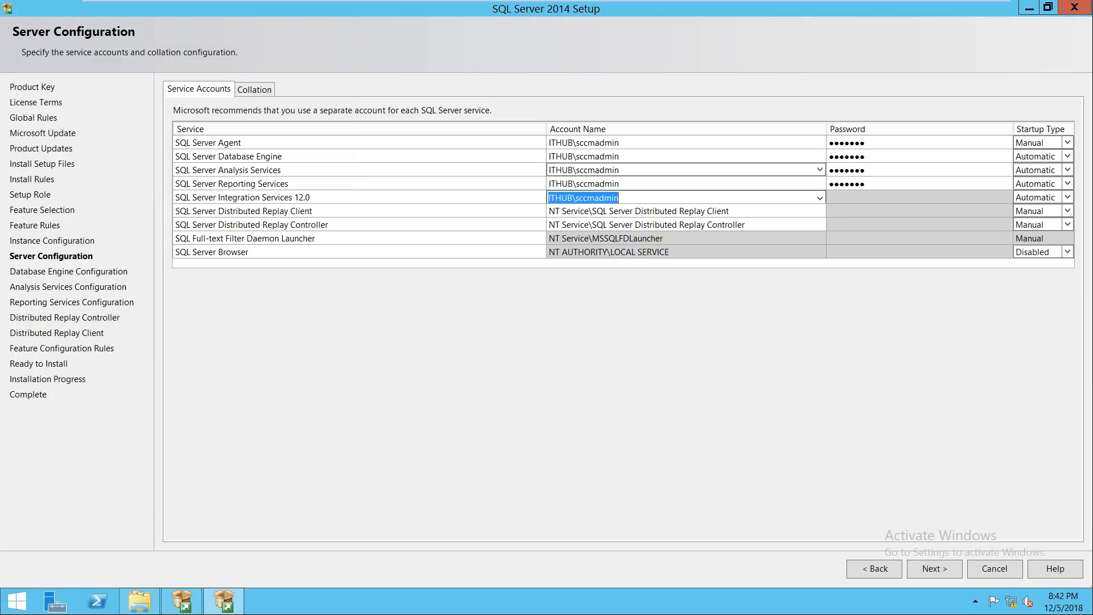
key("Tab")
key("ctrl+v")
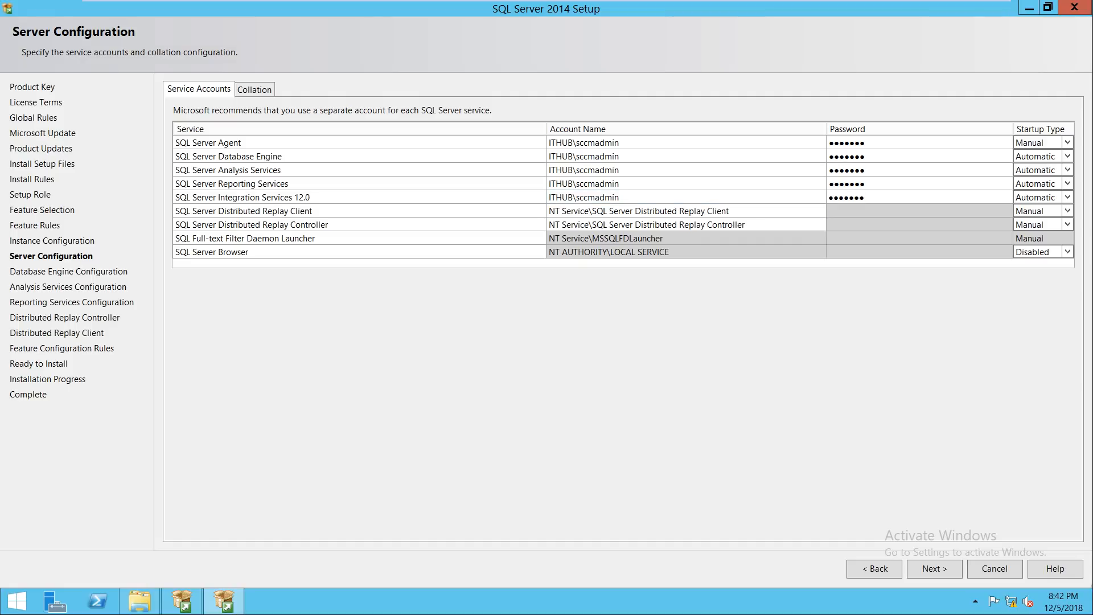
Step: Set the Distributed Replay Client to the domain sccm admin account with its password
key("Tab")
key("Tab")
key("Down")
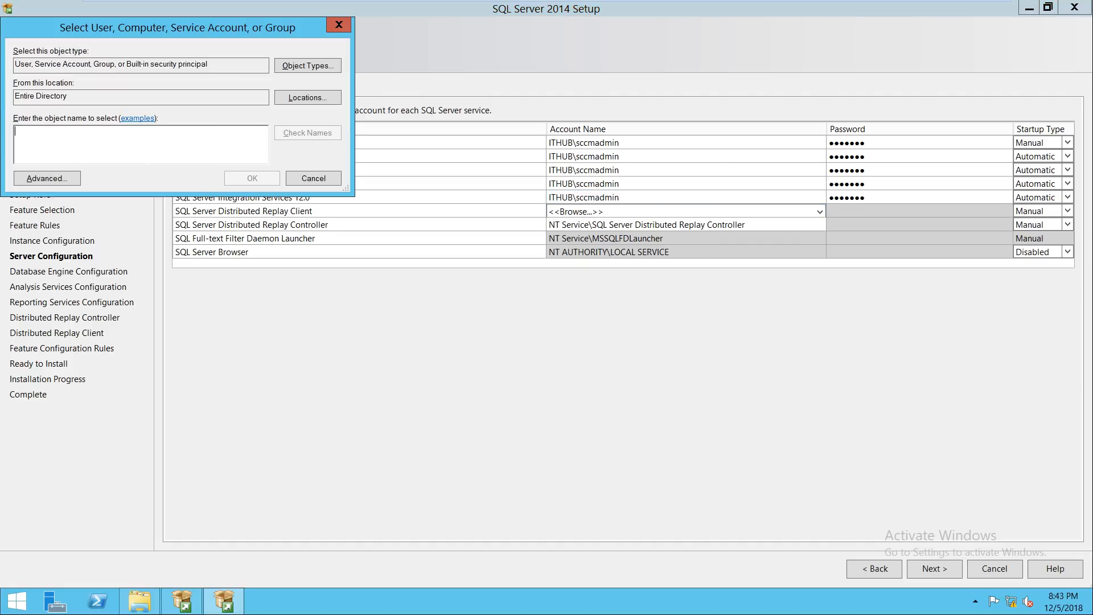
type("scc")
key("Return")
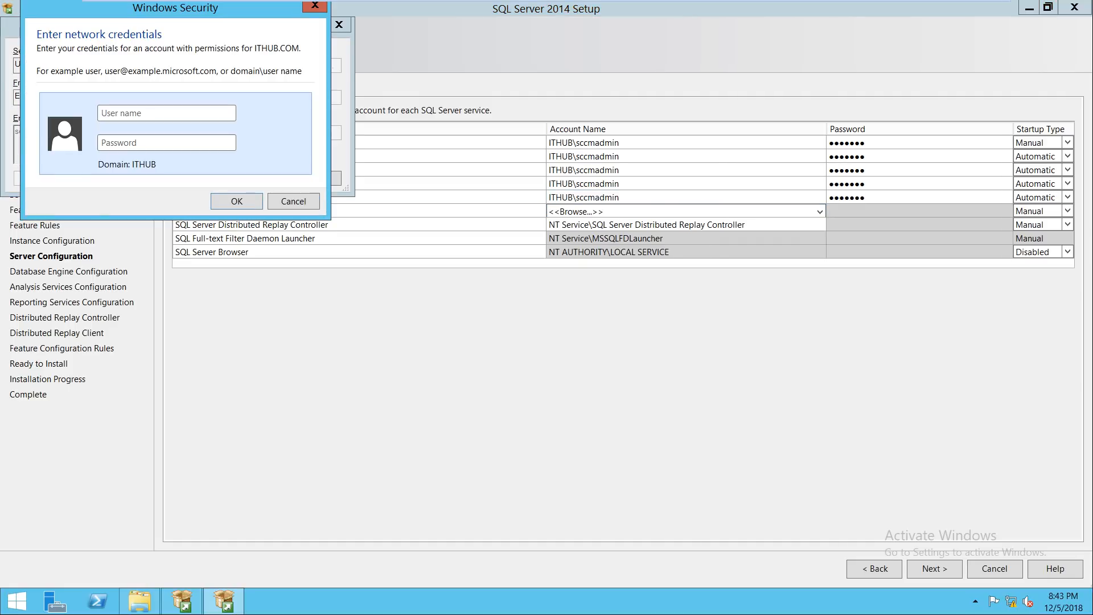
key("Escape")
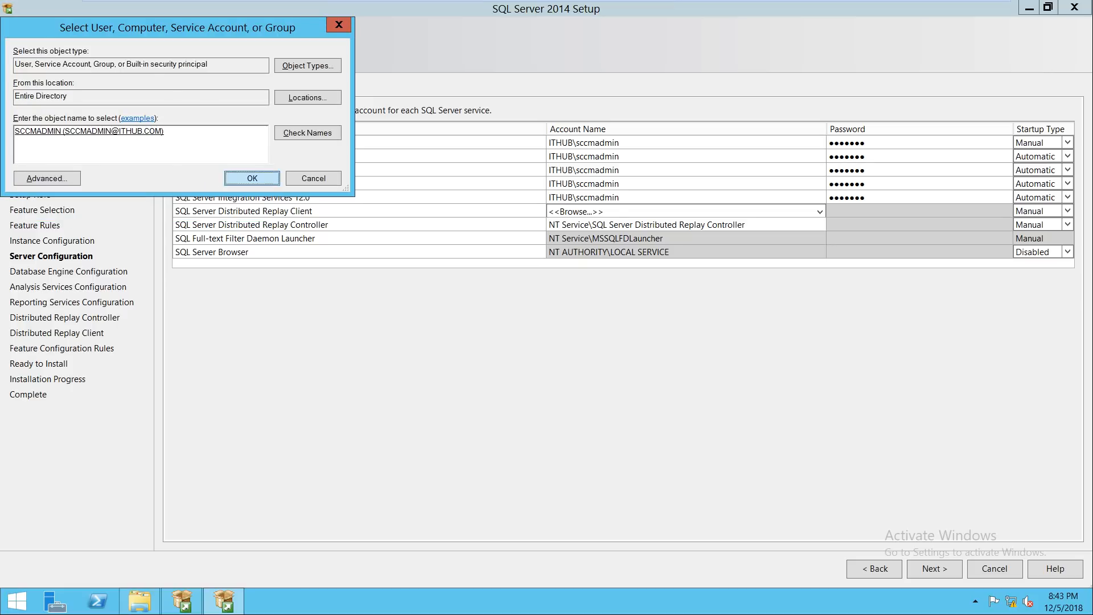
key("Return")
key("Tab")
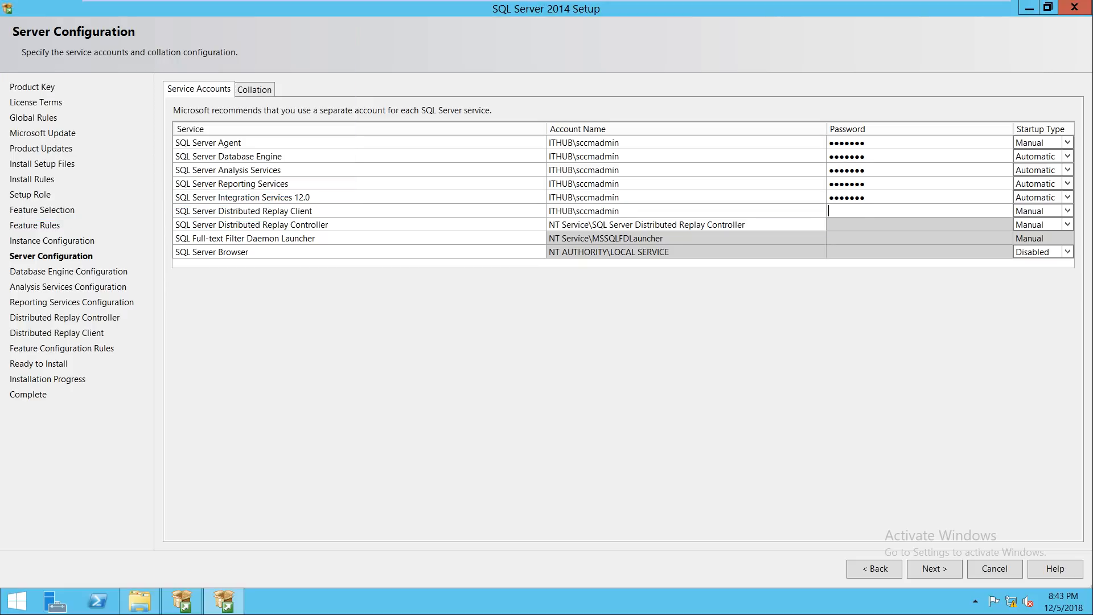
key("ctrl+v")
Step: Set the Distributed Replay Controller to the same account and password, then continue
key("Tab")
key("Tab")
key("Tab")
key("Down")
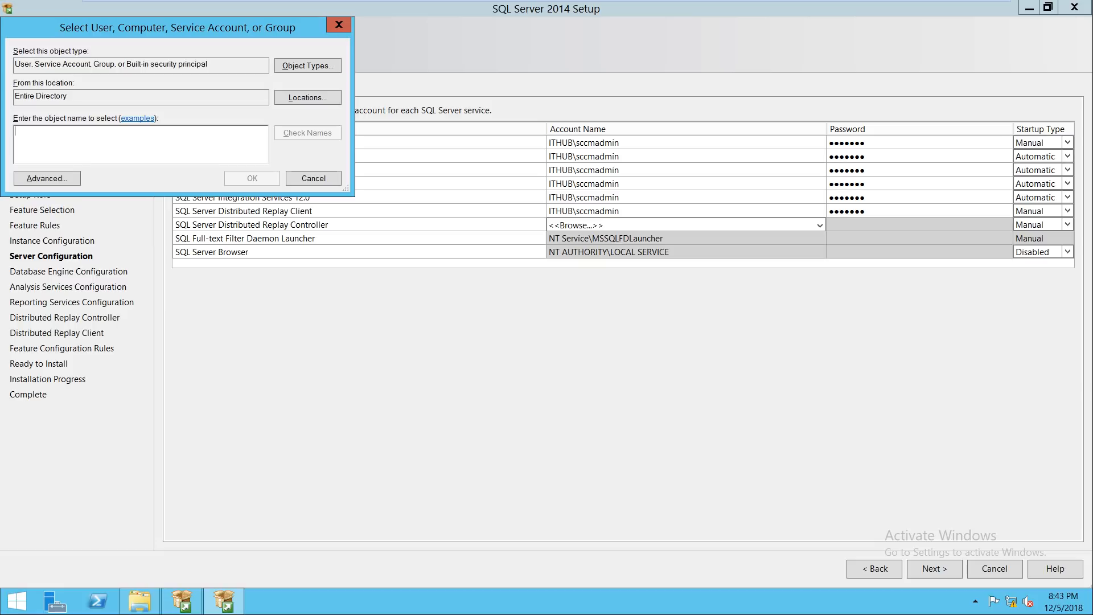
type("scc")
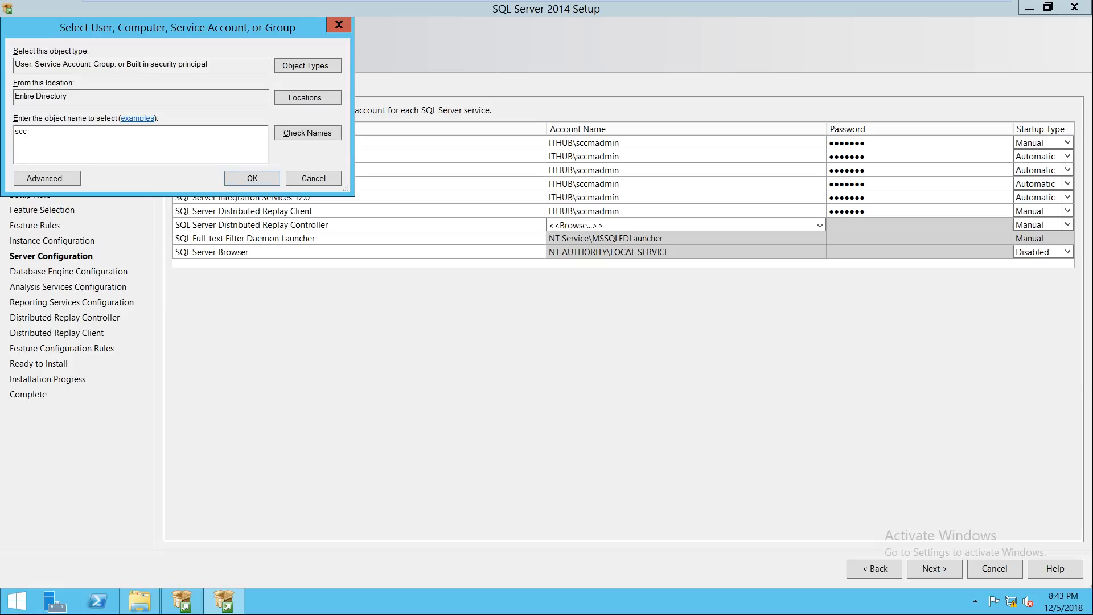
key("Return")
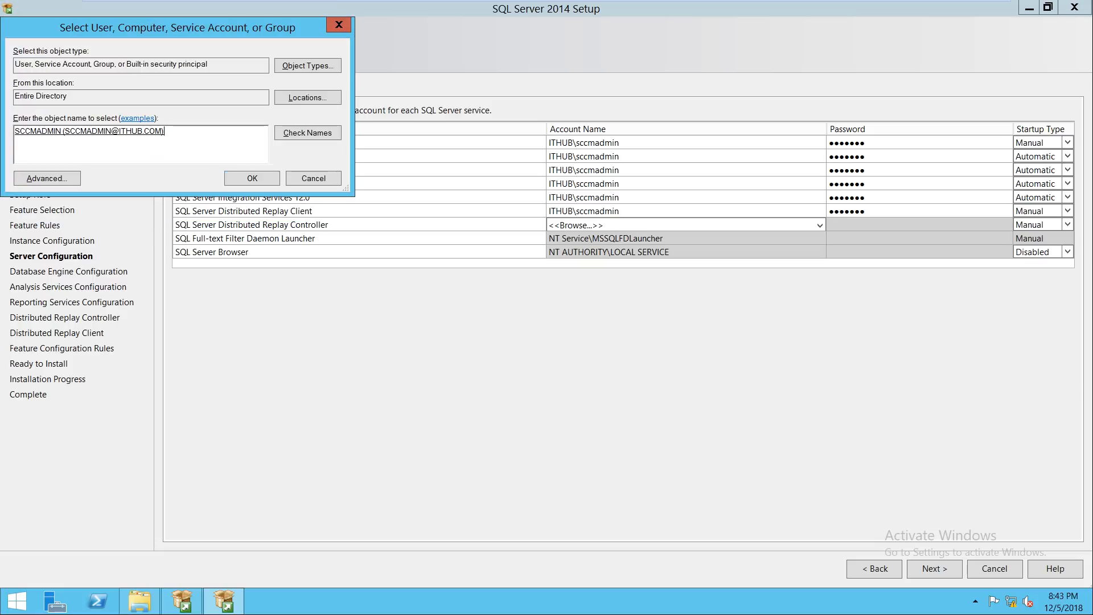
key("Return")
key("Tab")
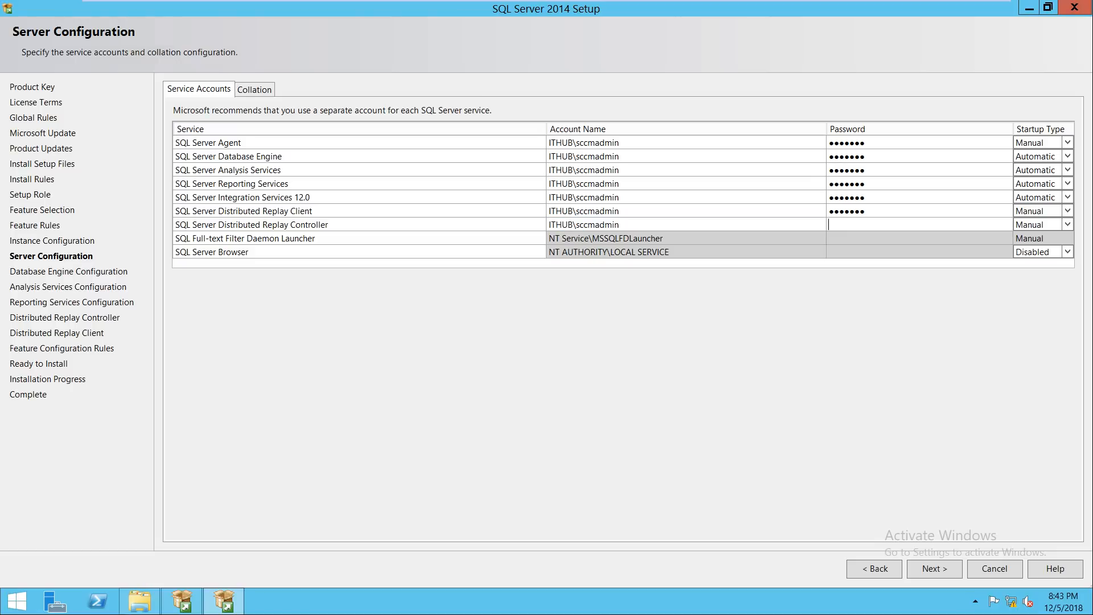
key("ctrl+v")
left_click(935, 569)
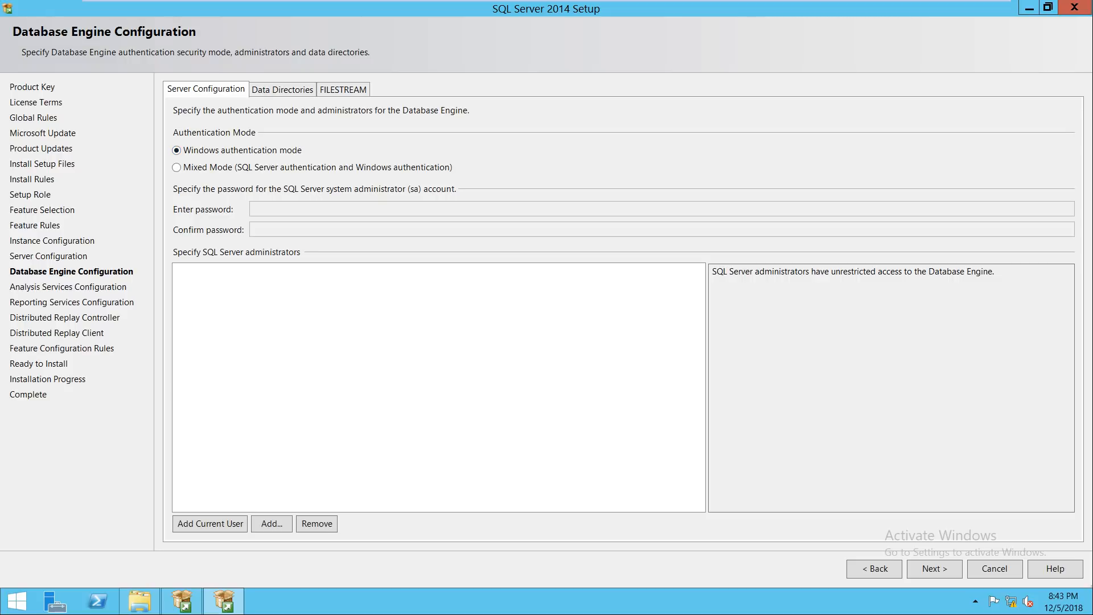
Step: Add the current user and the domain Administrator as SQL Server administrators, then continue
left_click(210, 524)
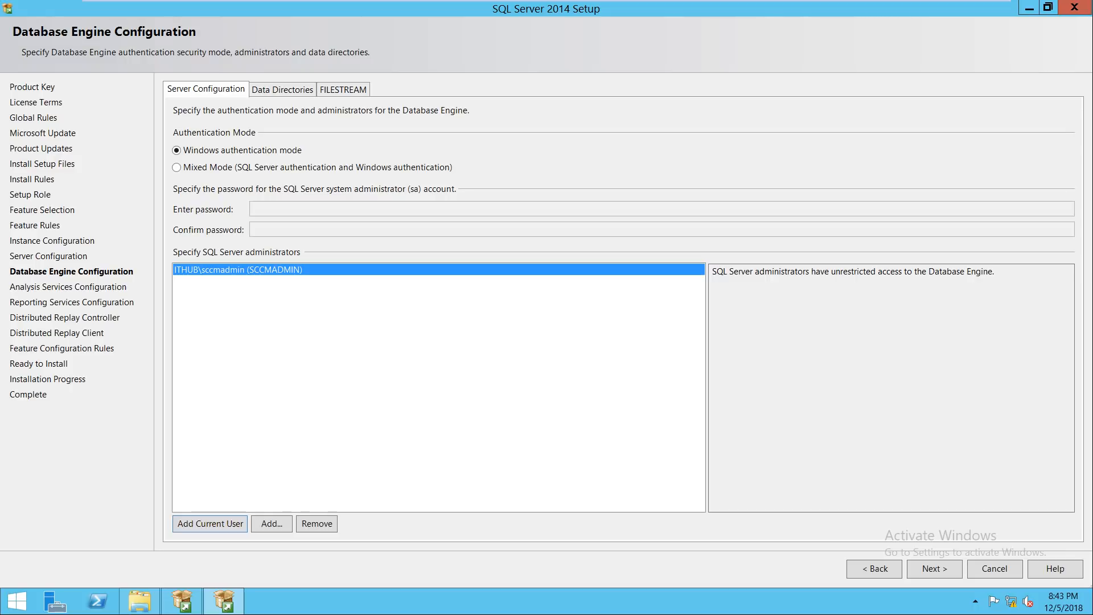
left_click(272, 523)
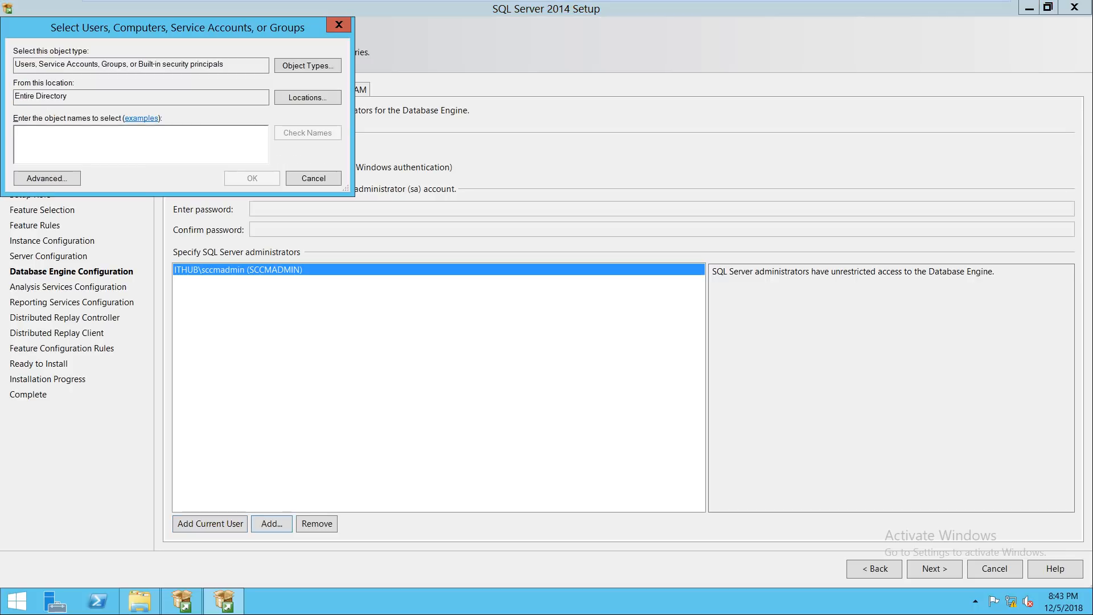
type("admin")
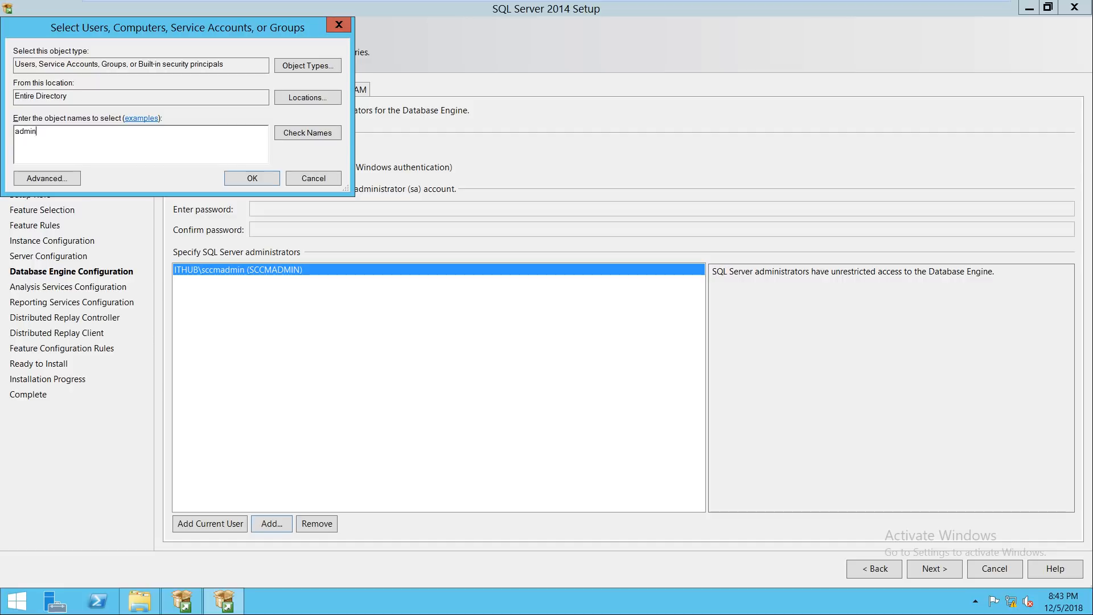
key("alt+c")
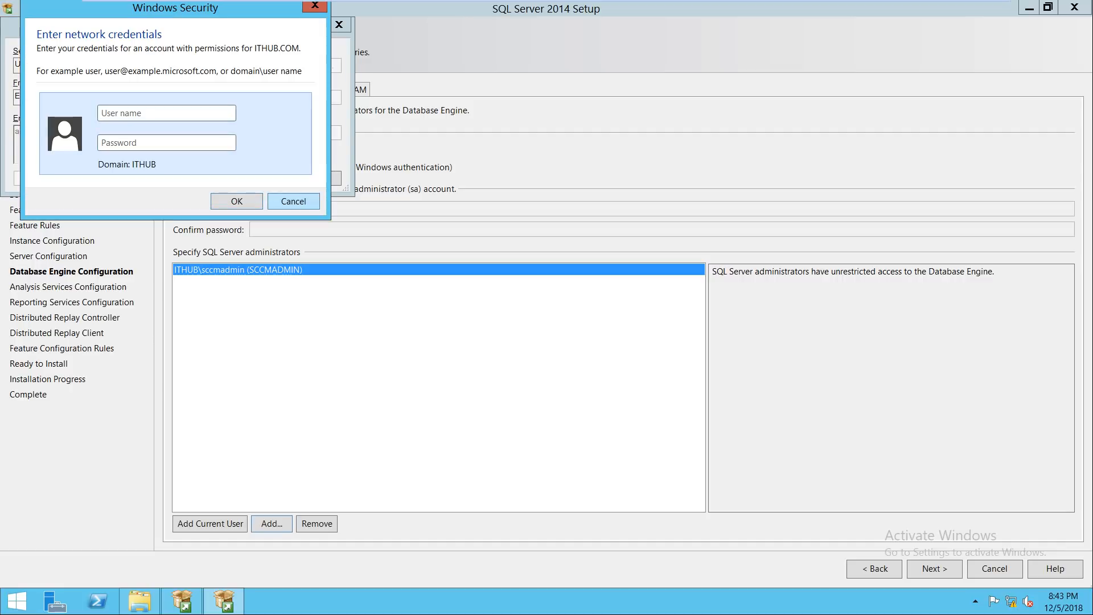
left_click(292, 201)
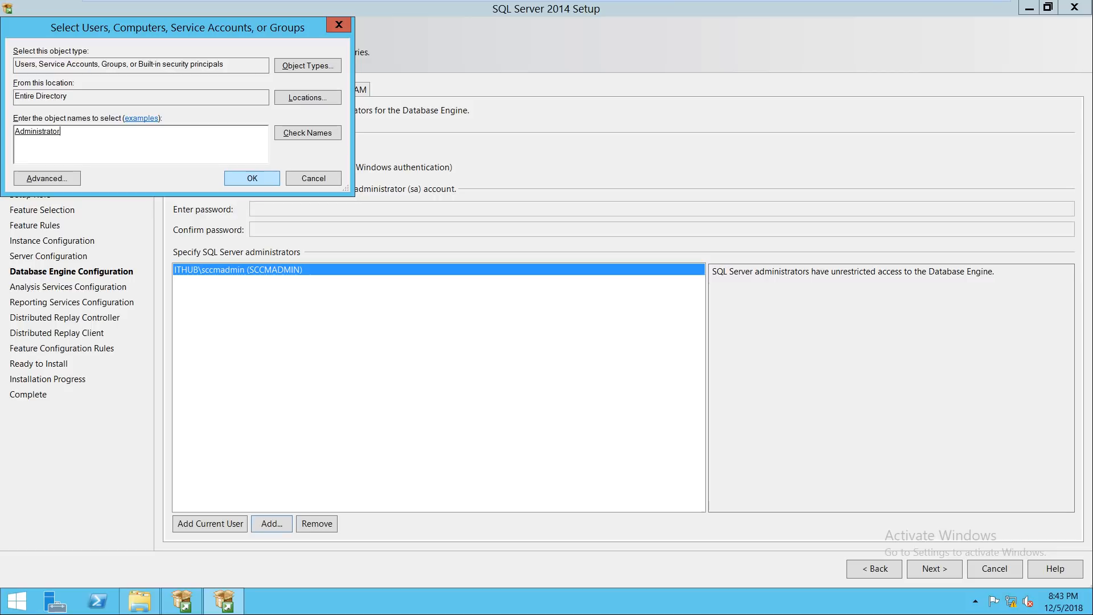
left_click(252, 178)
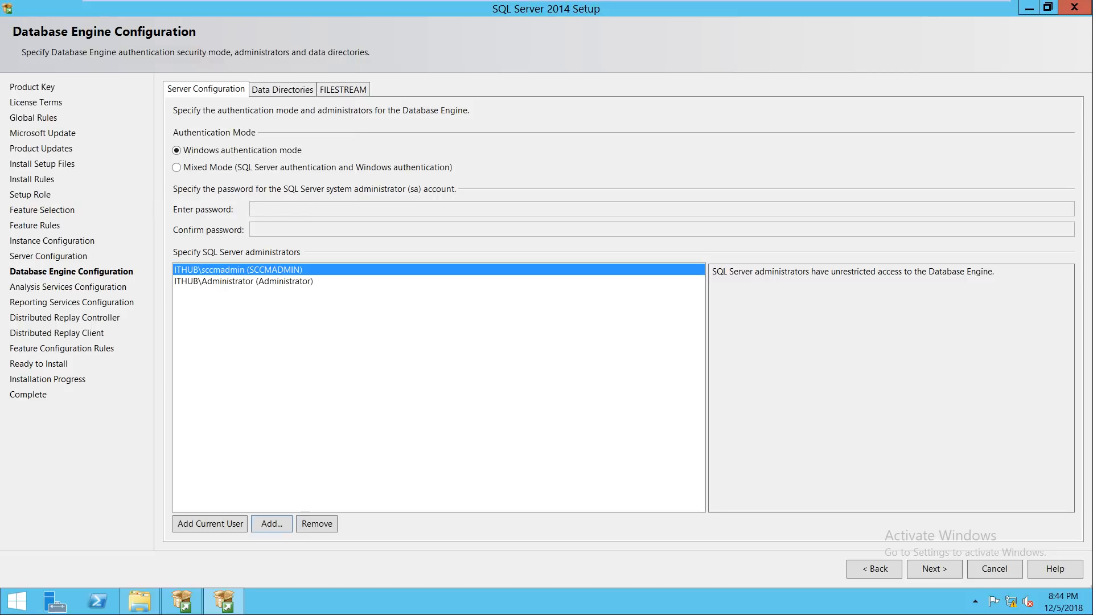
left_click(244, 281)
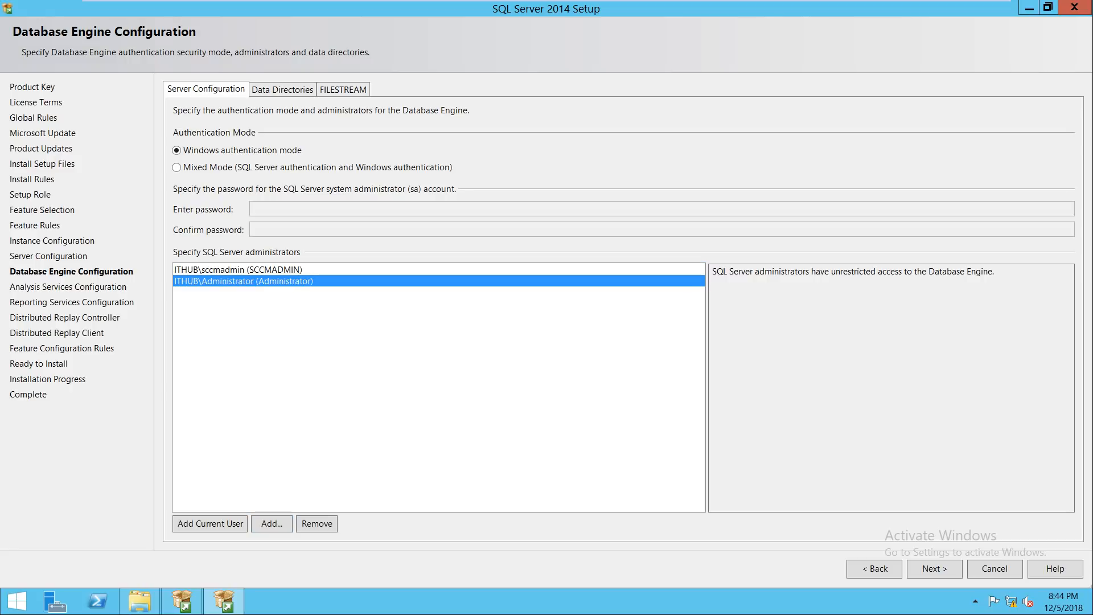
left_click(244, 270)
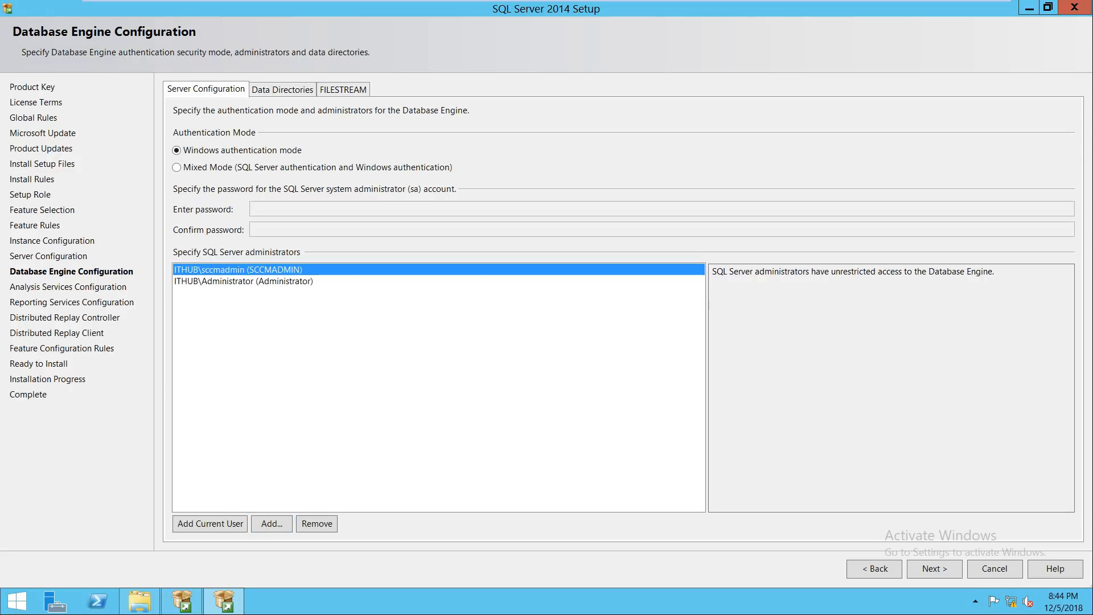
left_click(935, 569)
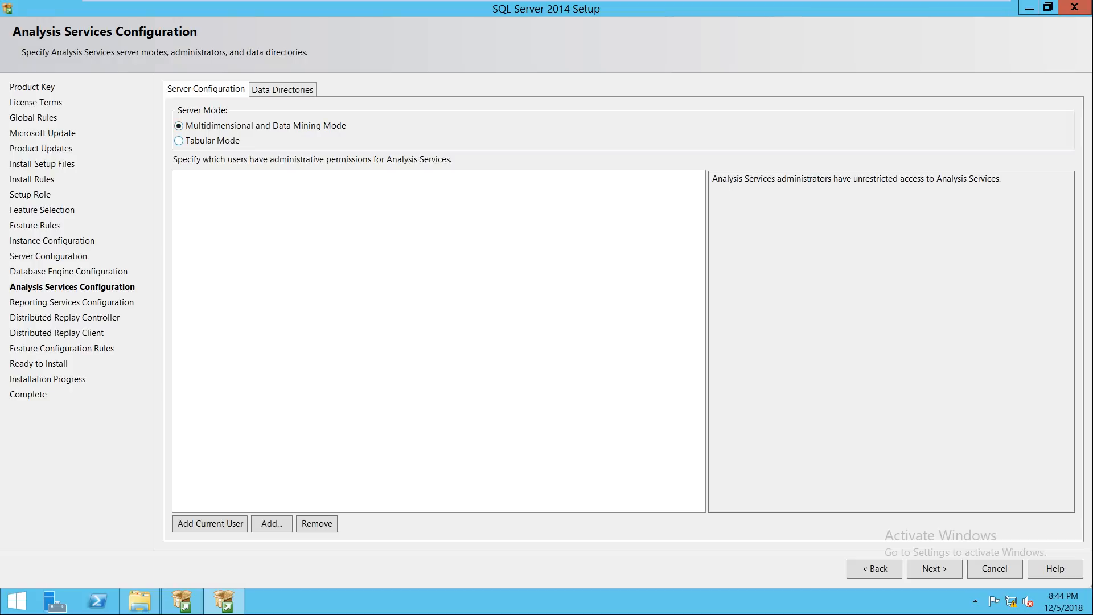
Step: Add the current user as Analysis Services administrator, try resolving 'admini', then clear it and open Locations
left_click(210, 523)
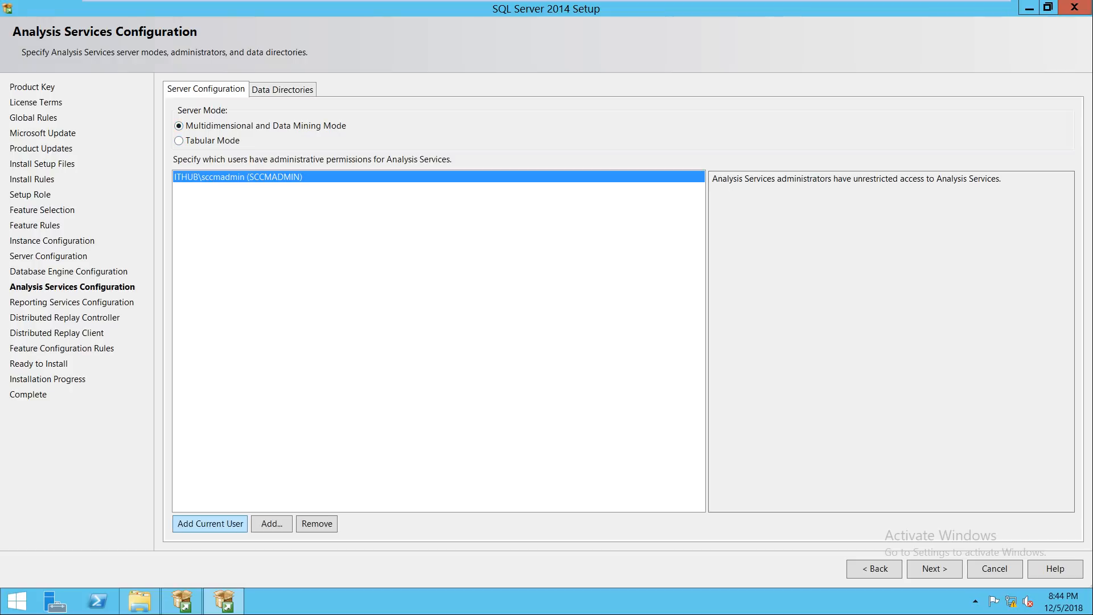
left_click(271, 524)
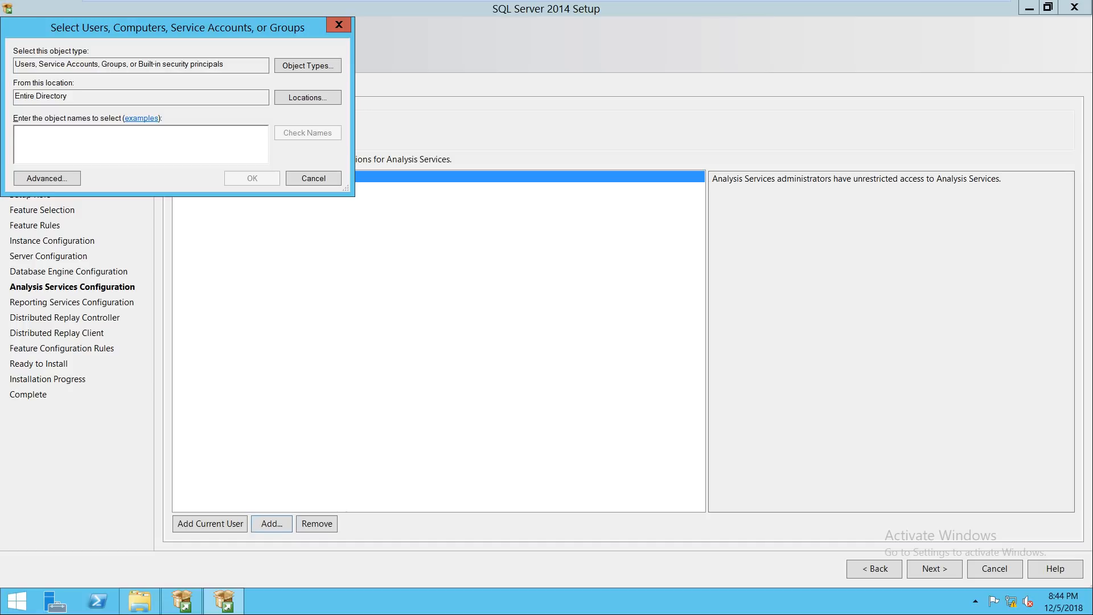
type("admini")
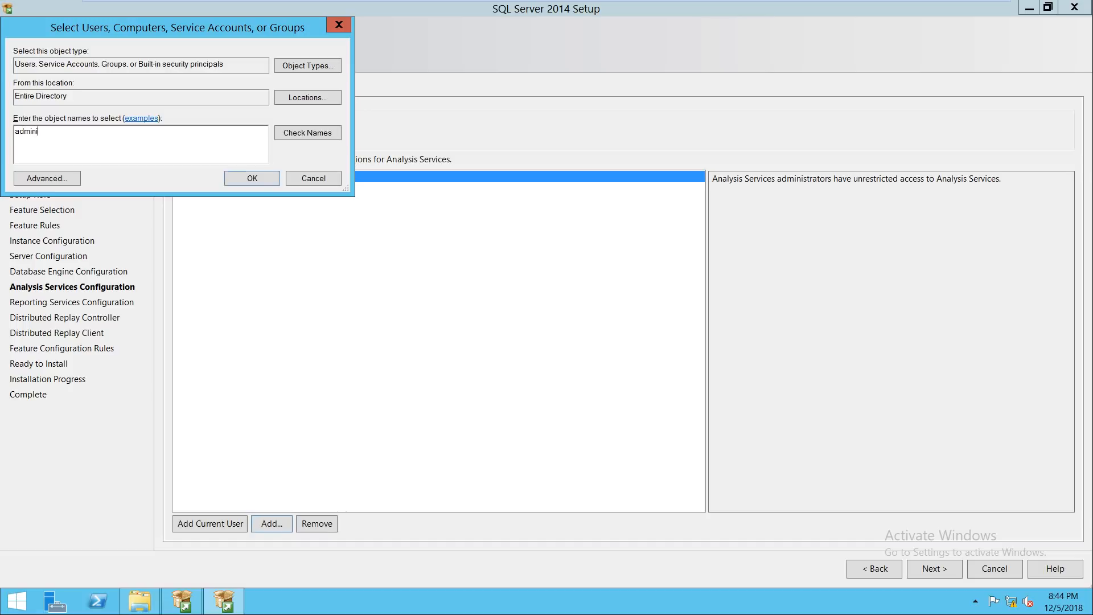
left_click(308, 133)
left_click(292, 201)
key("BackSpace")
key("BackSpace")
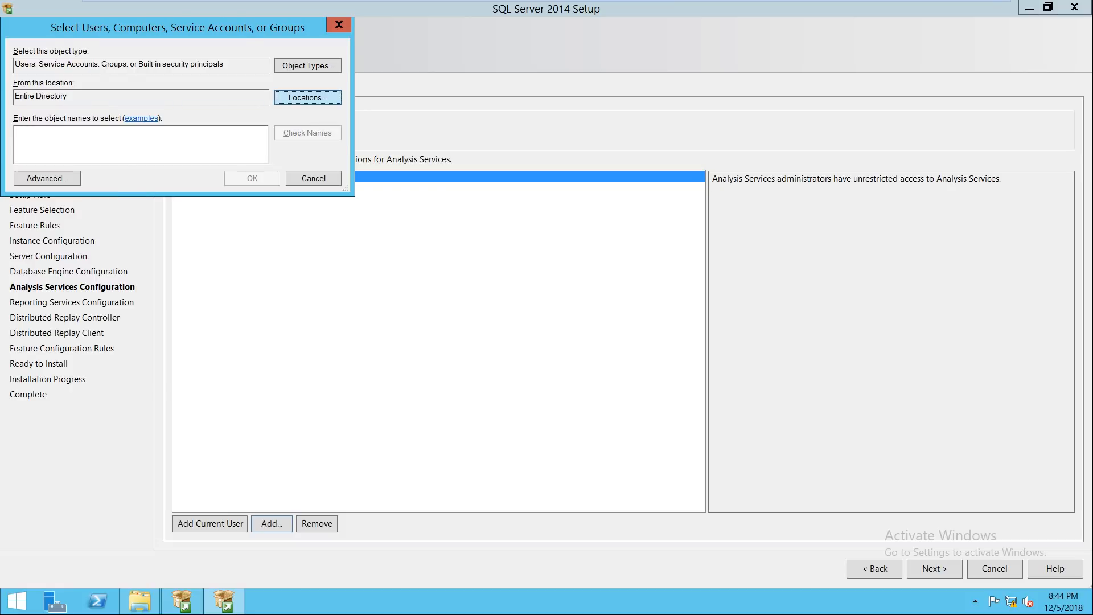
left_click(307, 97)
Step: Sign in with the sccmadmin domain credentials and choose ITHUB.COM as the search location
type("s")
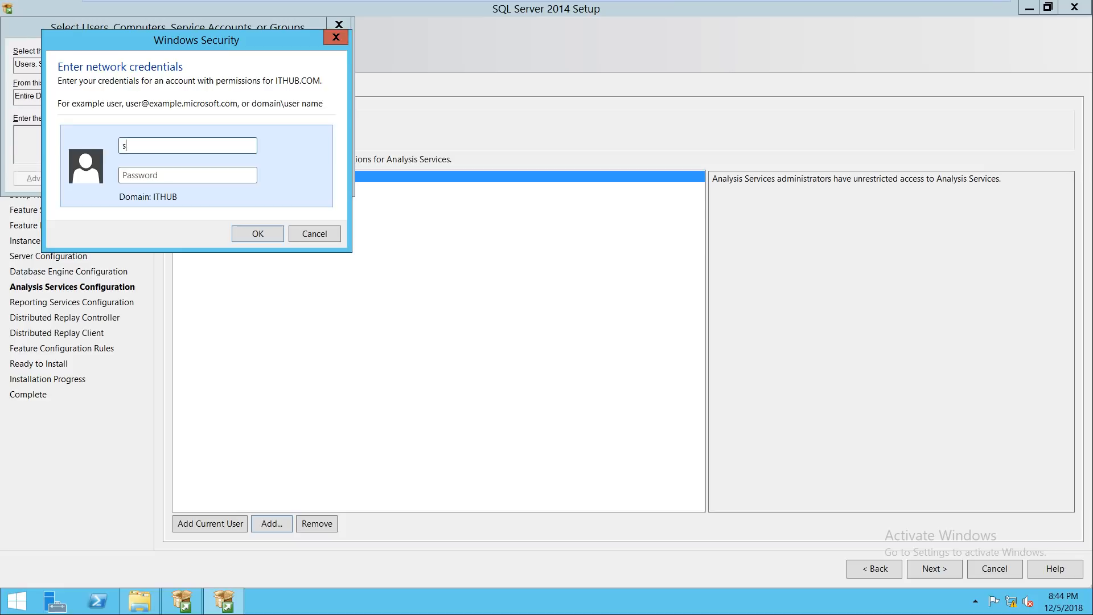
type("ccmadmin")
key("Tab")
type("•••••••")
key("Return")
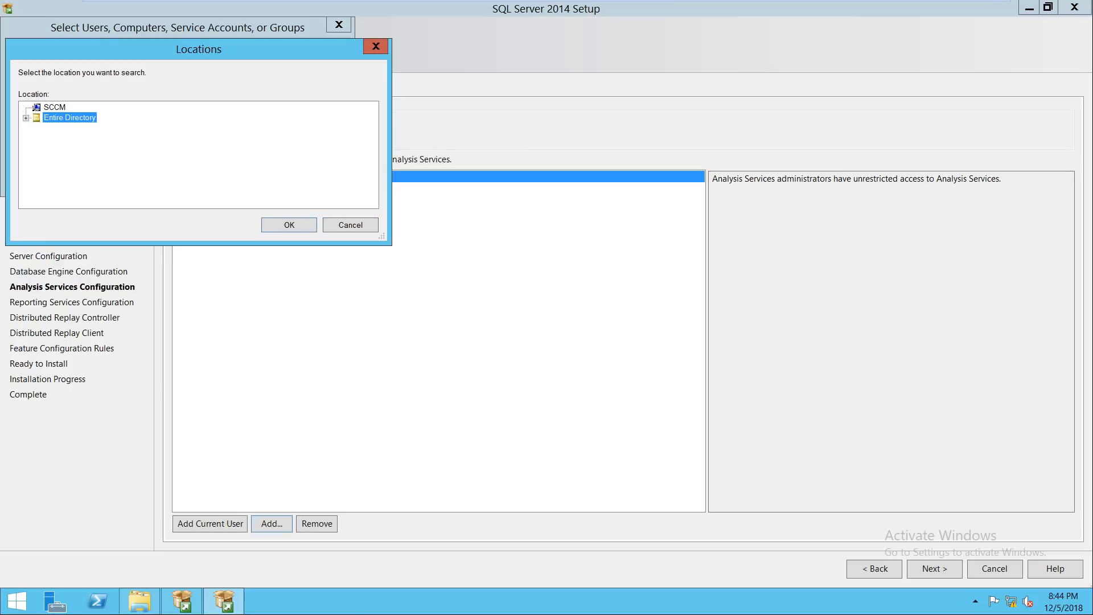
left_click(75, 128)
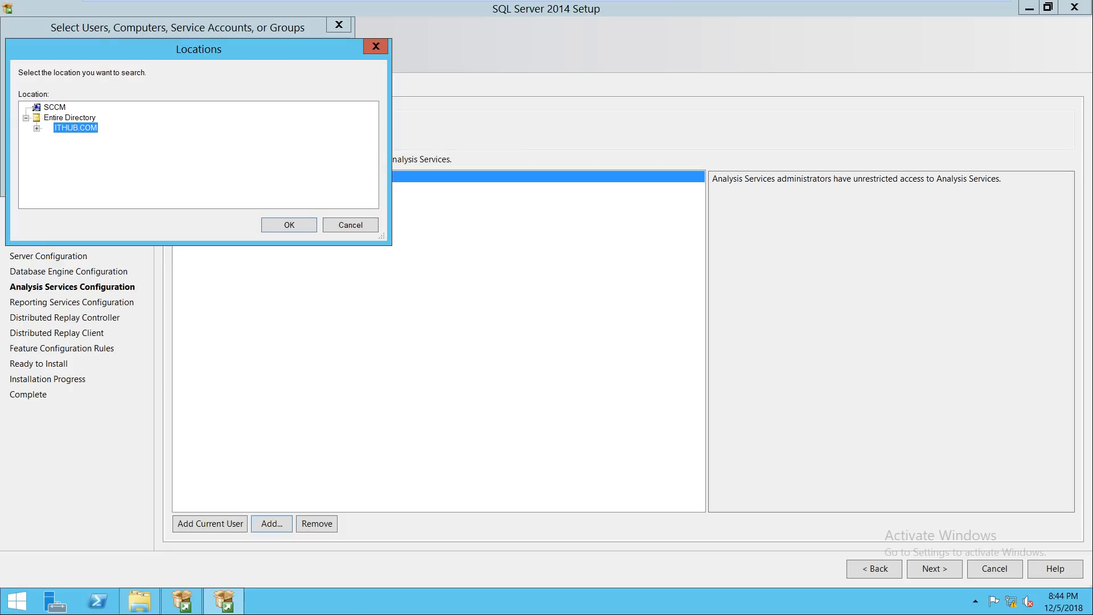
key("Return")
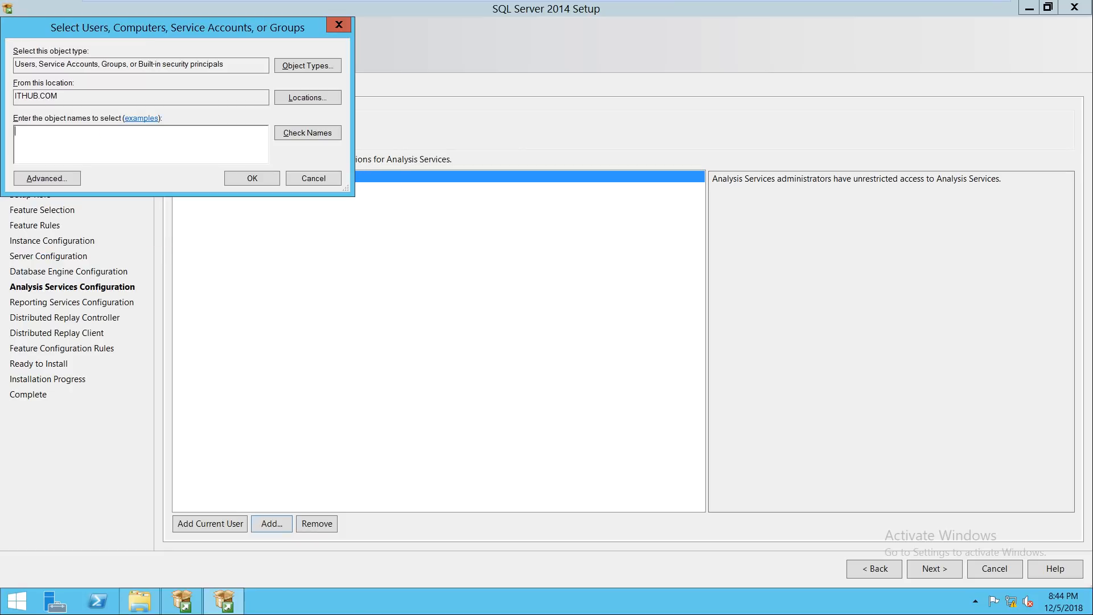
Step: Look up the name 'admin', cancel the credentials prompt and dismiss Name Not Found
type("asd")
key("BackSpace")
key("BackSpace")
key("BackSpace")
type("admin")
key("Return")
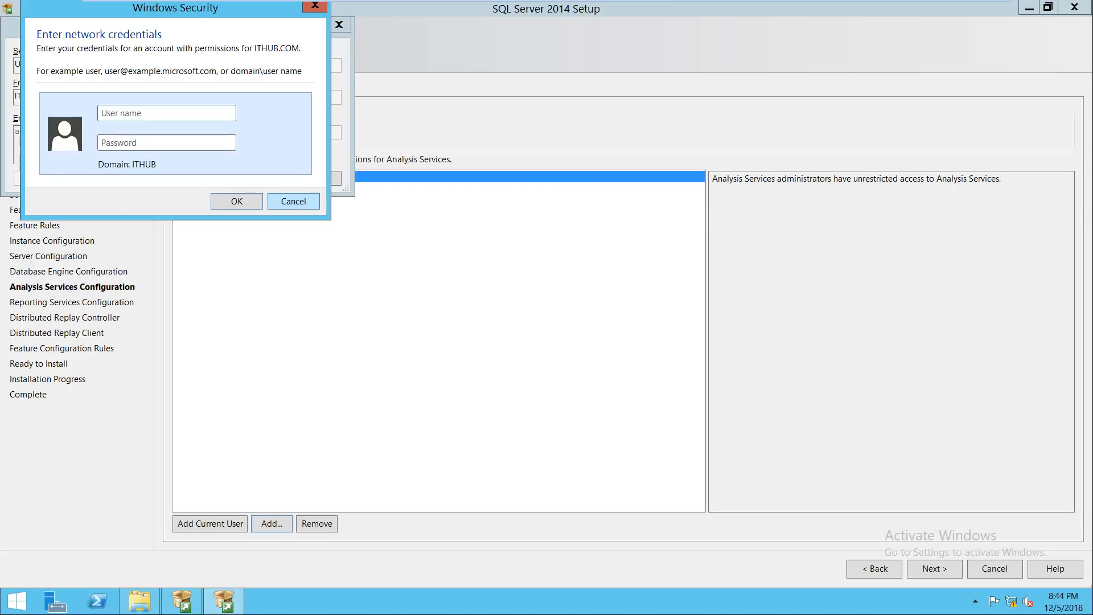
left_click(294, 202)
left_click(328, 248)
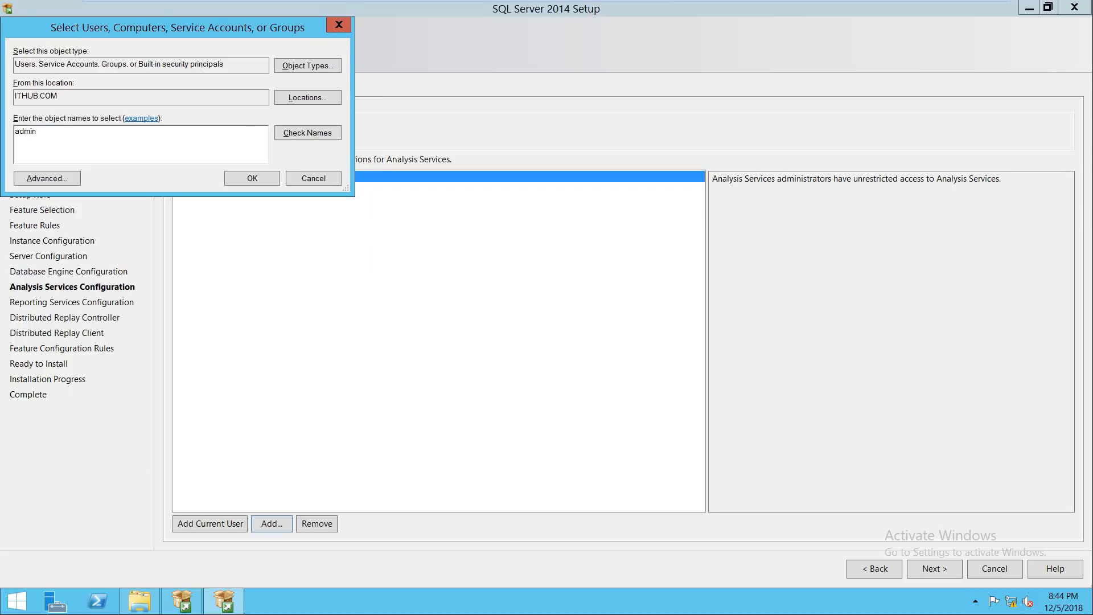
Step: Look up 'administrator' with ithub\sccmadmin credentials; the password is rejected and the lookup abandoned
type("ista")
key("BackSpace")
type("trator")
key("Return")
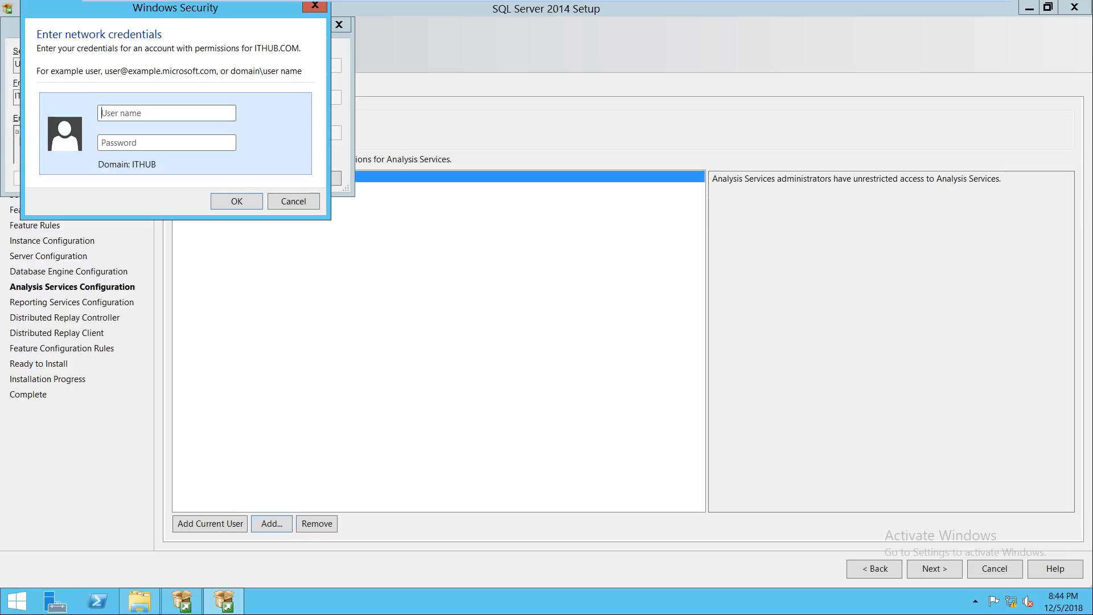
type("ithub\\sccmadmin")
key("Tab")
type("•••••")
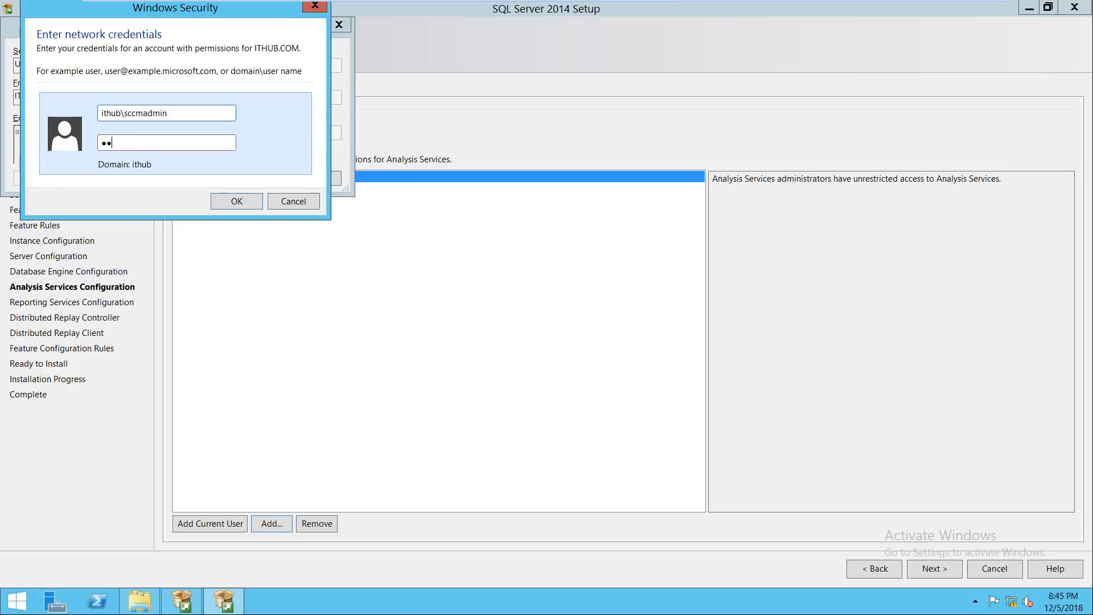
key("Return")
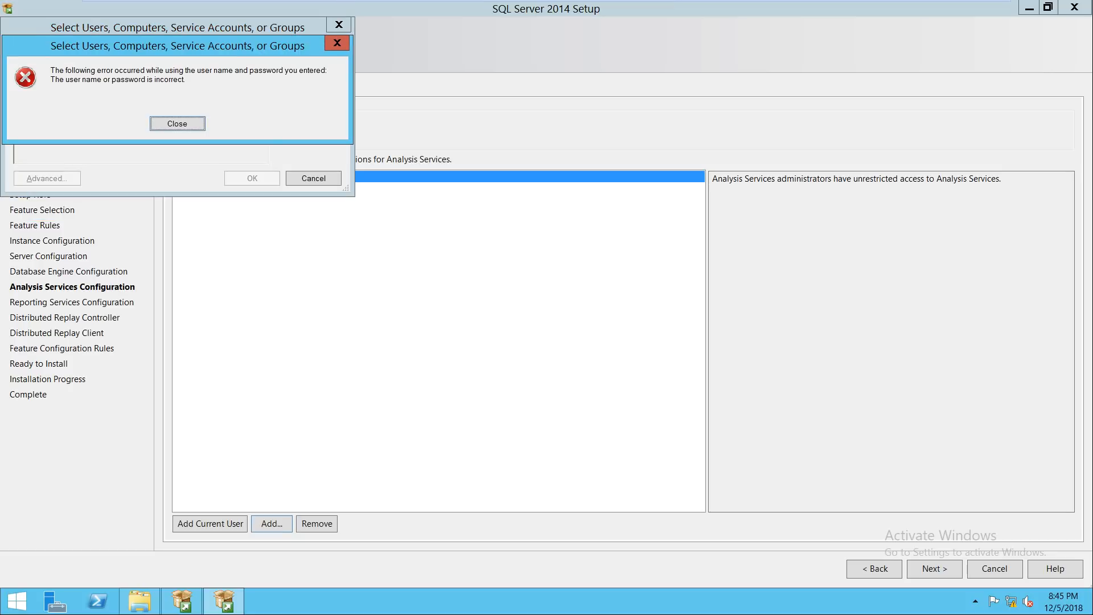
key("Return")
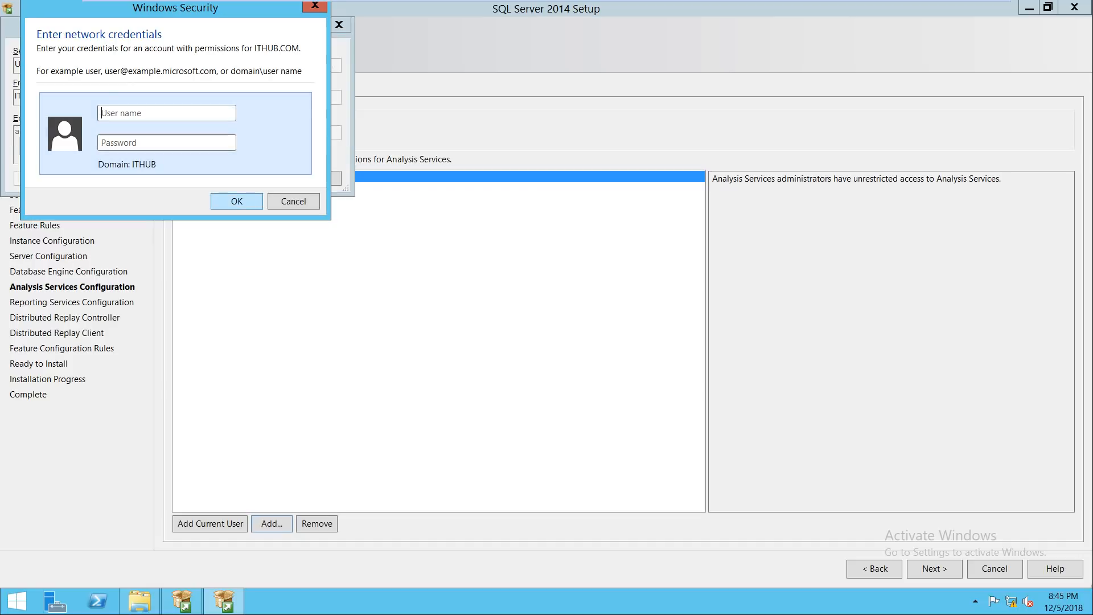
key("Escape")
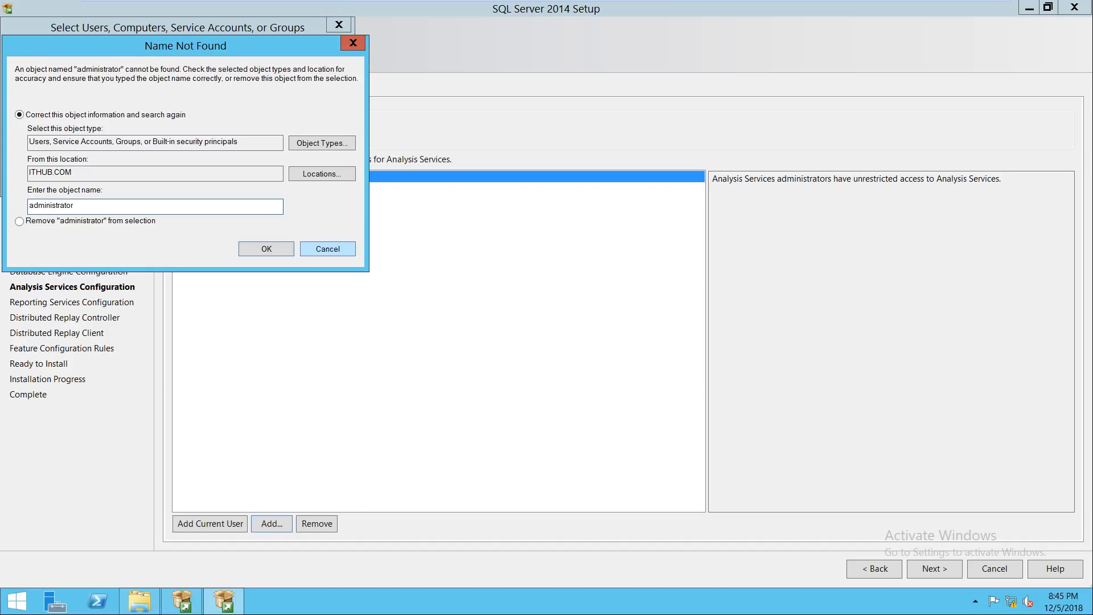
key("Escape")
key("super+r")
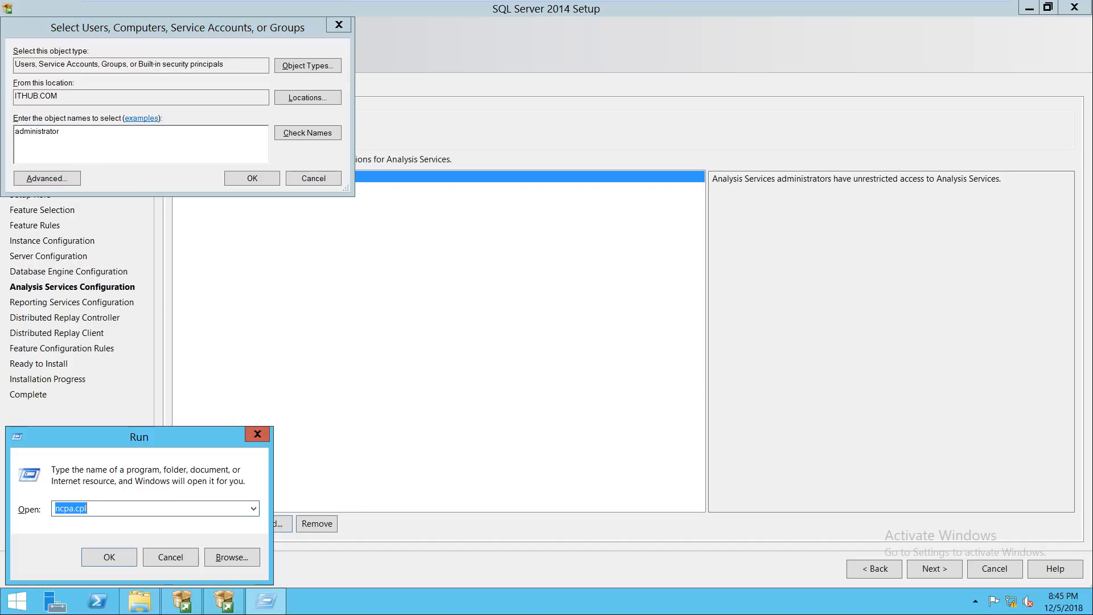
Step: Open Network Connections with ncpa.cpl and launch a Command Prompt
type("ncpa.cpl")
key("Return")
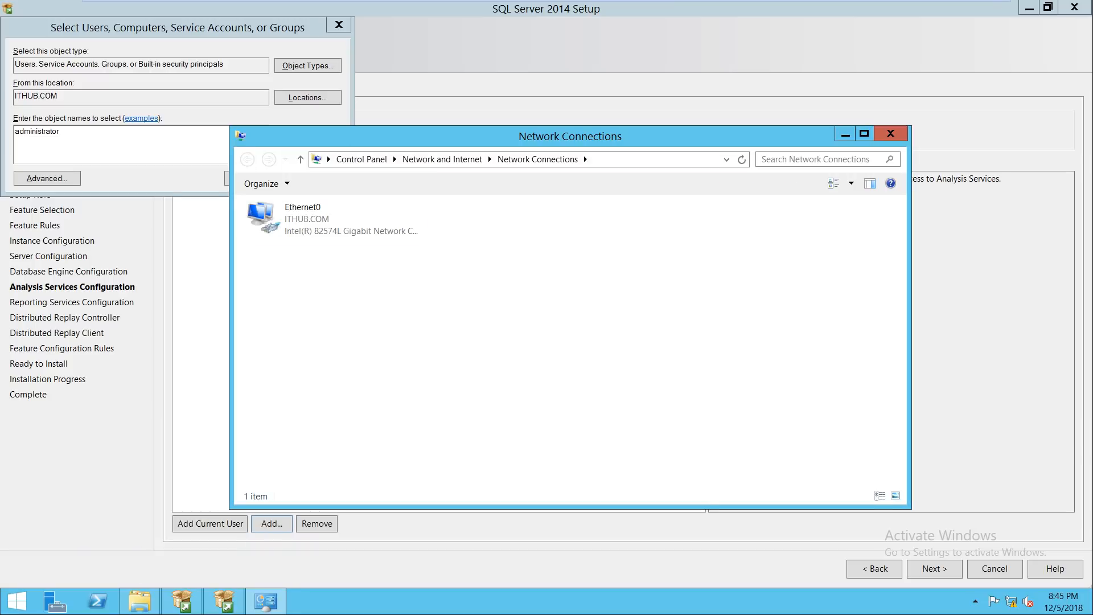
key("super+r")
type("cmd")
key("Return")
Step: Ping 192.168.0.100, then try pinging host dc twice
type("pin")
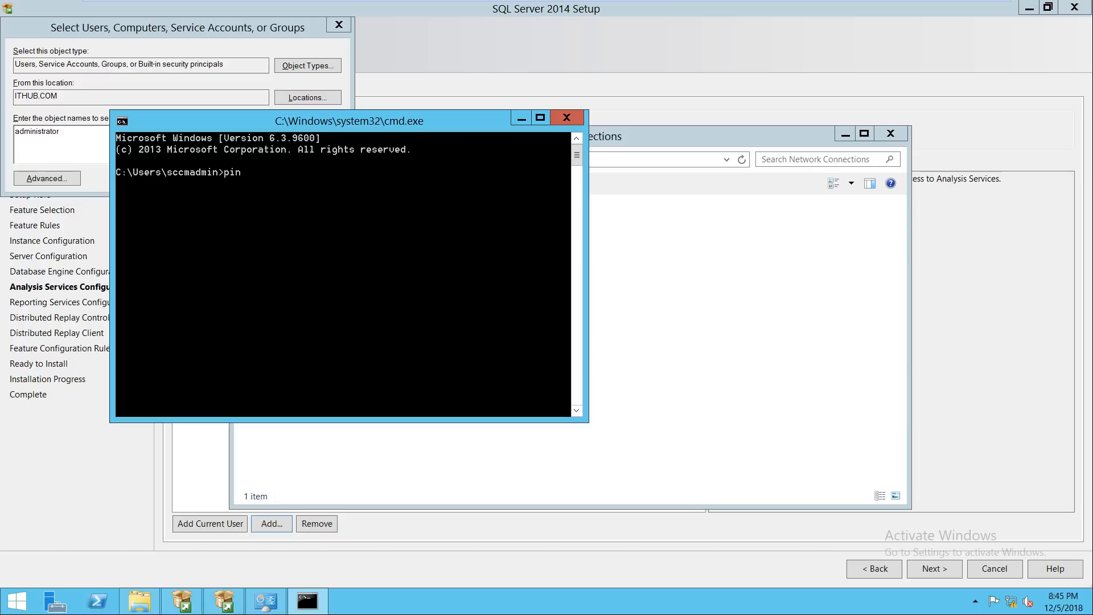
type("g 192.168.0.100")
key("Return")
key("ctrl+c")
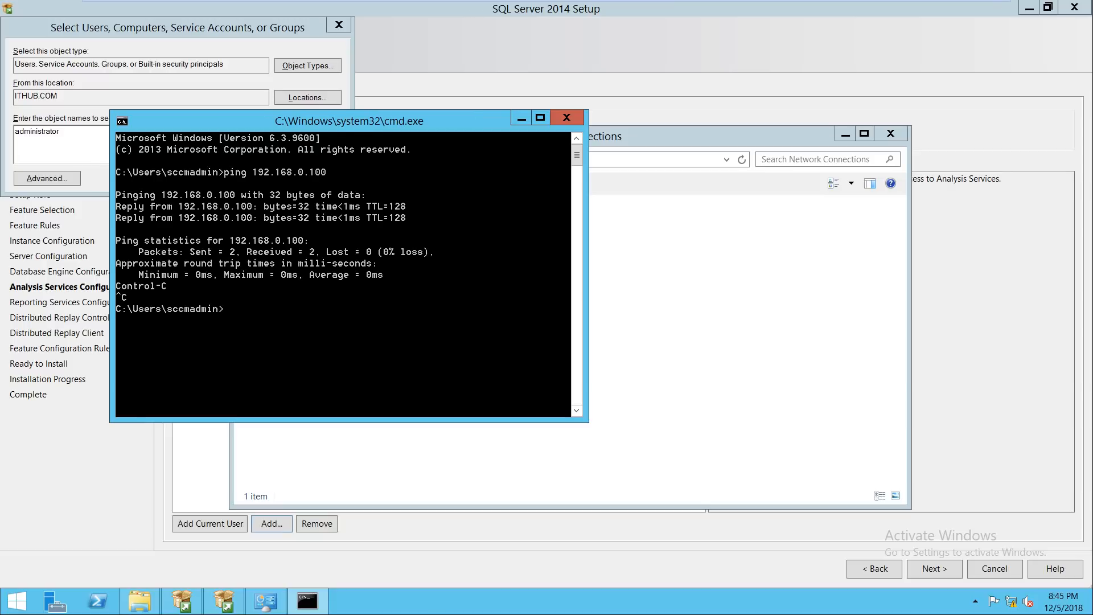
type("ping d")
type("c")
key("Return")
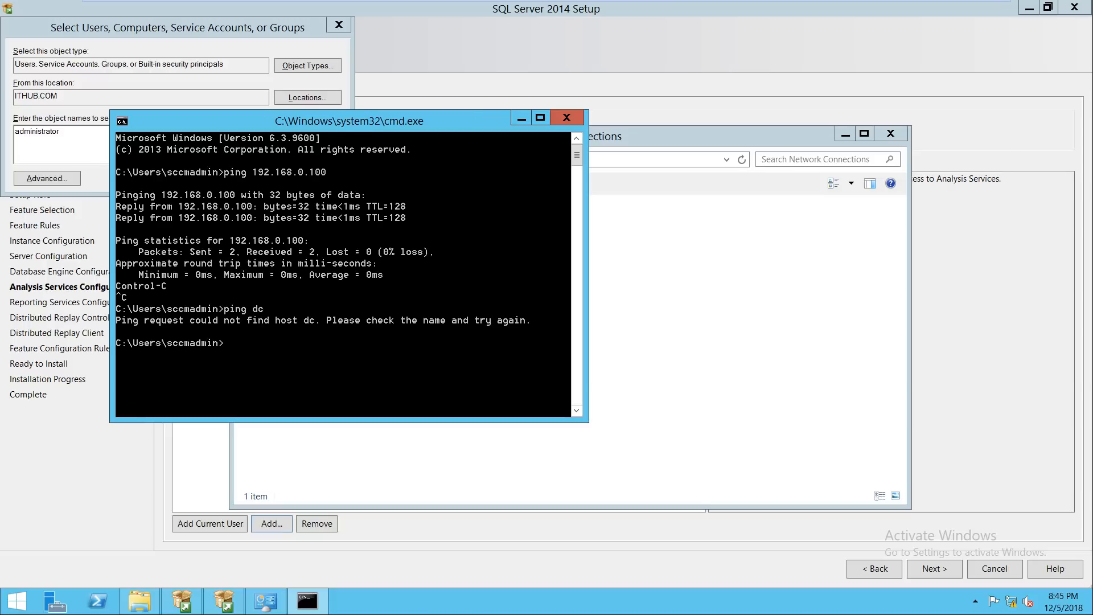
type("ping")
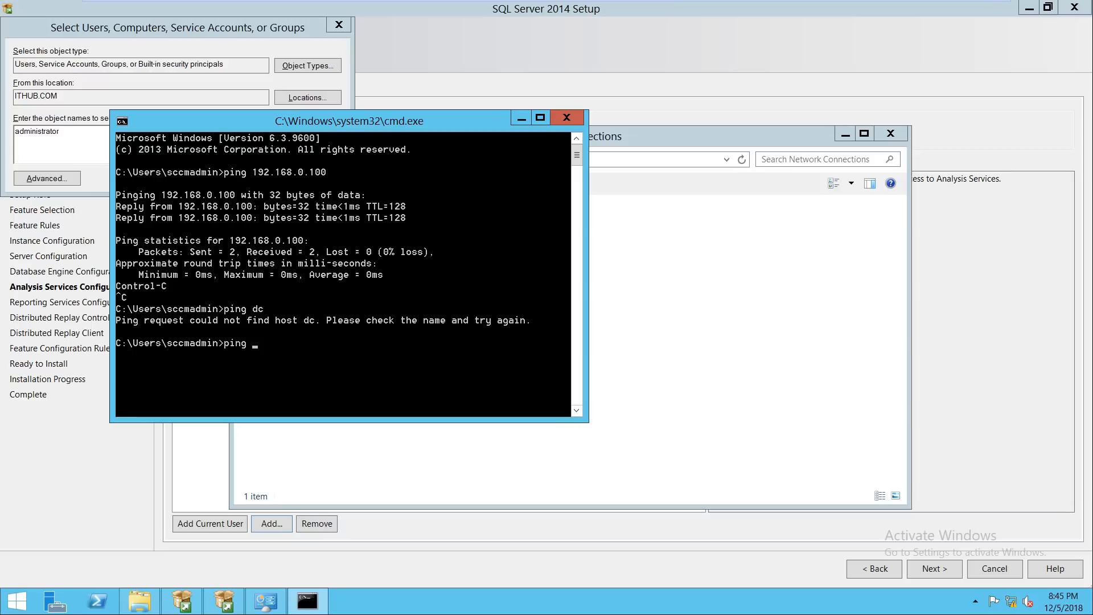
type(" dc")
key("Return")
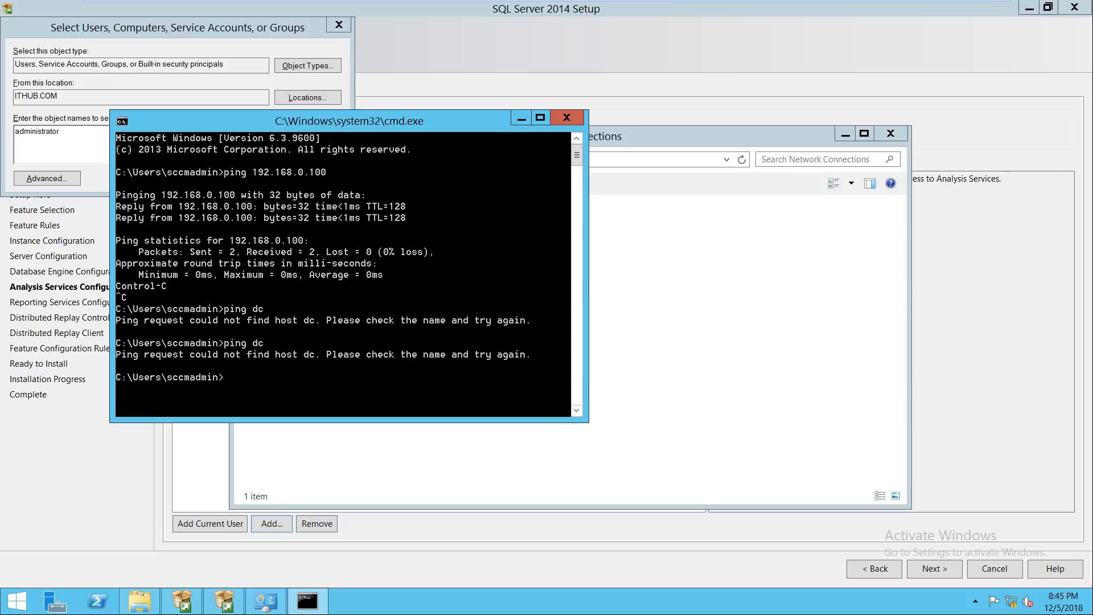
Step: Resolve sccm with nslookup, ping dc again, then switch to the DC virtual machine
type("nslookup")
key("Return")
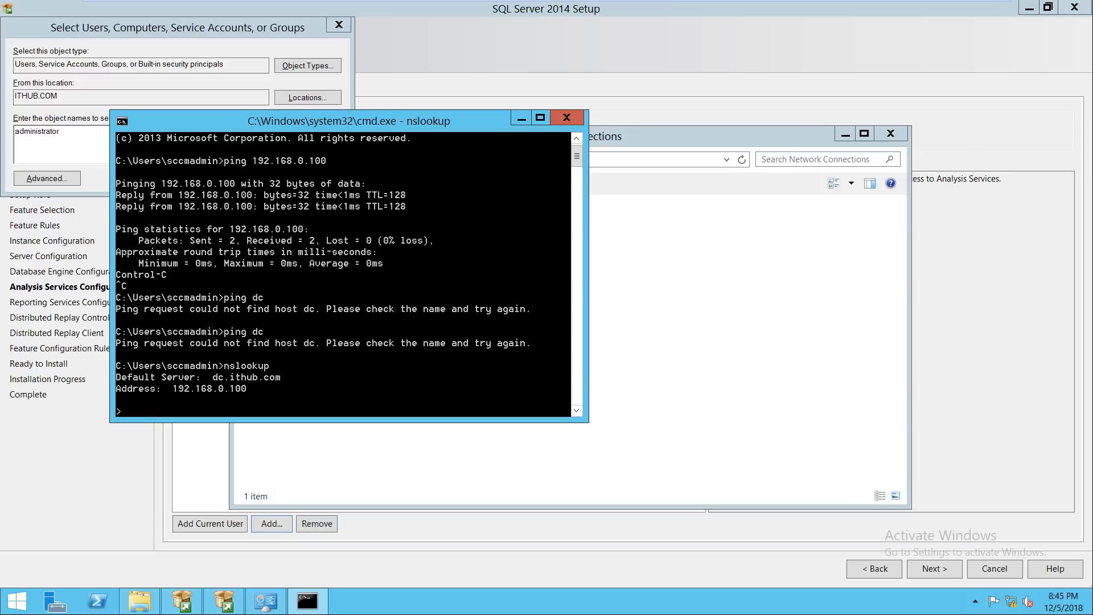
type("sccm")
key("Return")
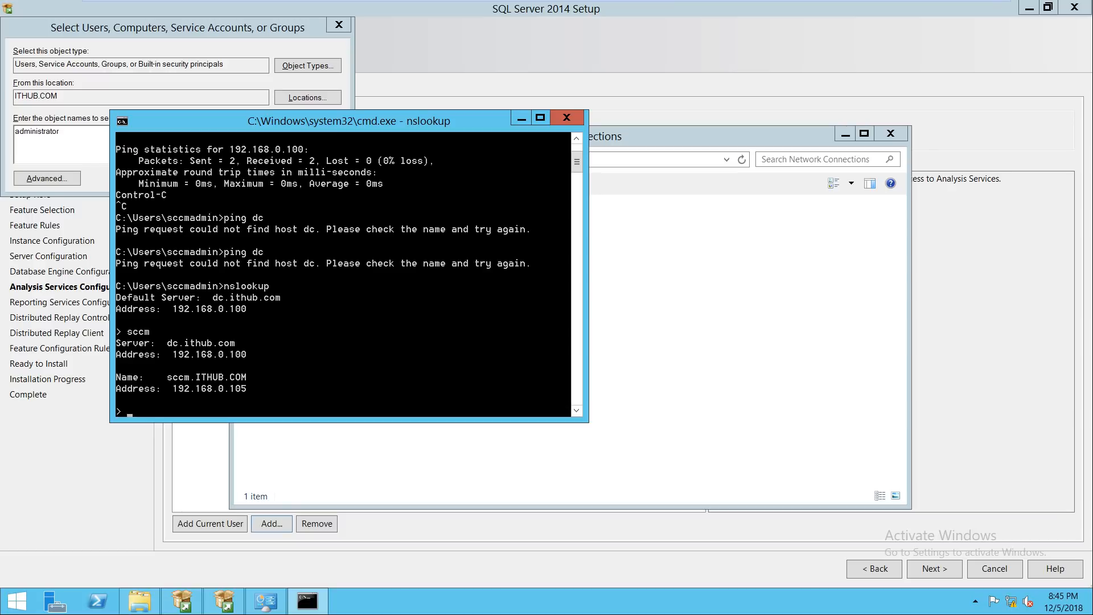
type("exit")
key("Return")
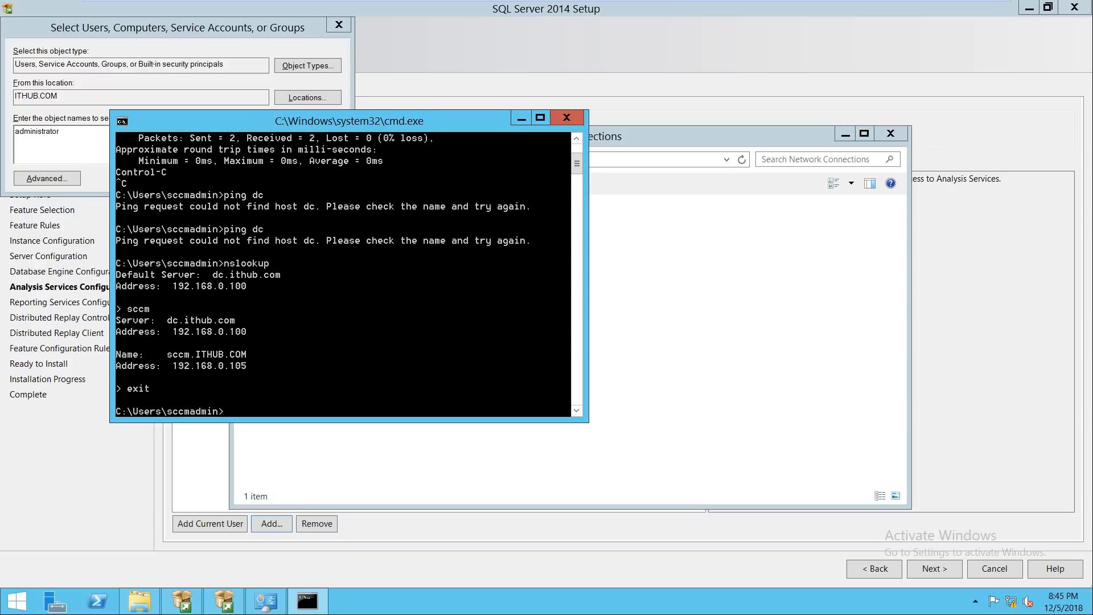
type("ping dc")
key("Return")
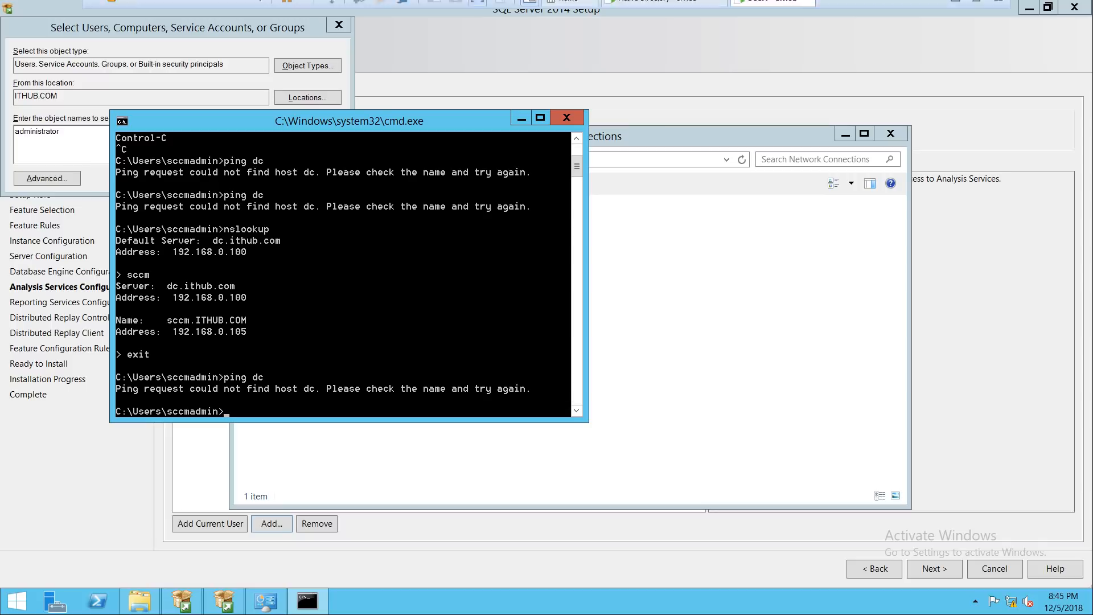
left_click(682, 11)
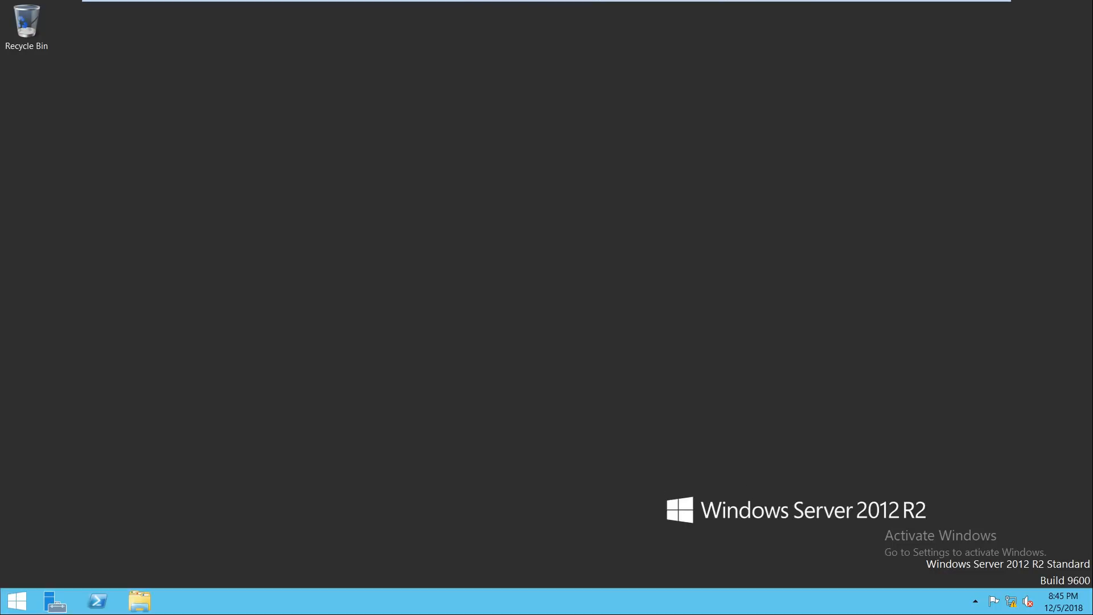
Step: Open Windows Firewall with firewall.cpl on the DC and close it again
key("super+r")
type("firewla")
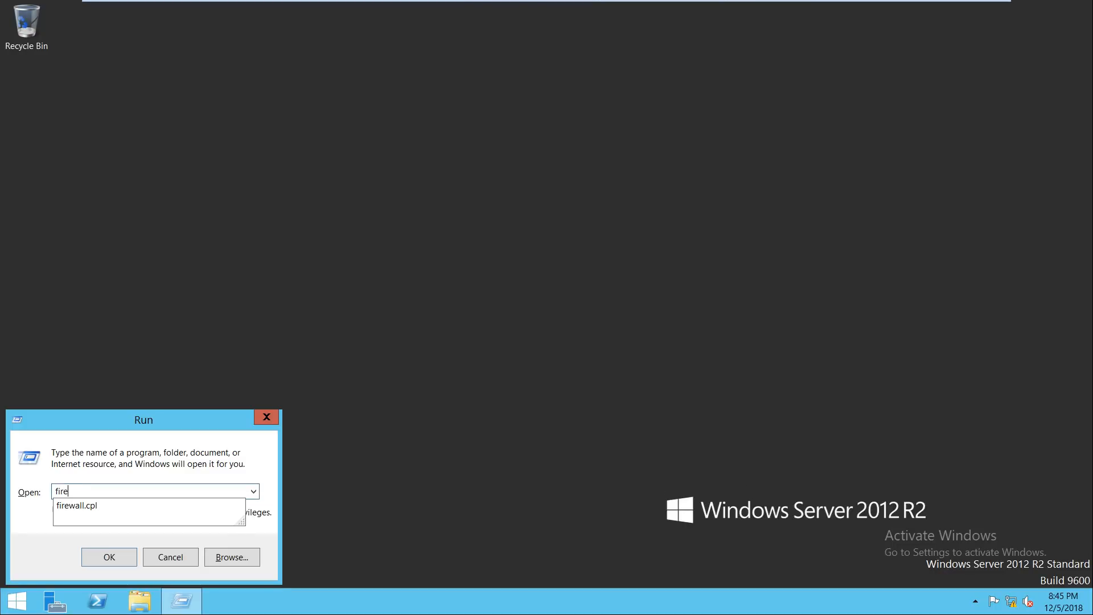
key("BackSpace")
key("BackSpace")
type("all.cpl")
key("Return")
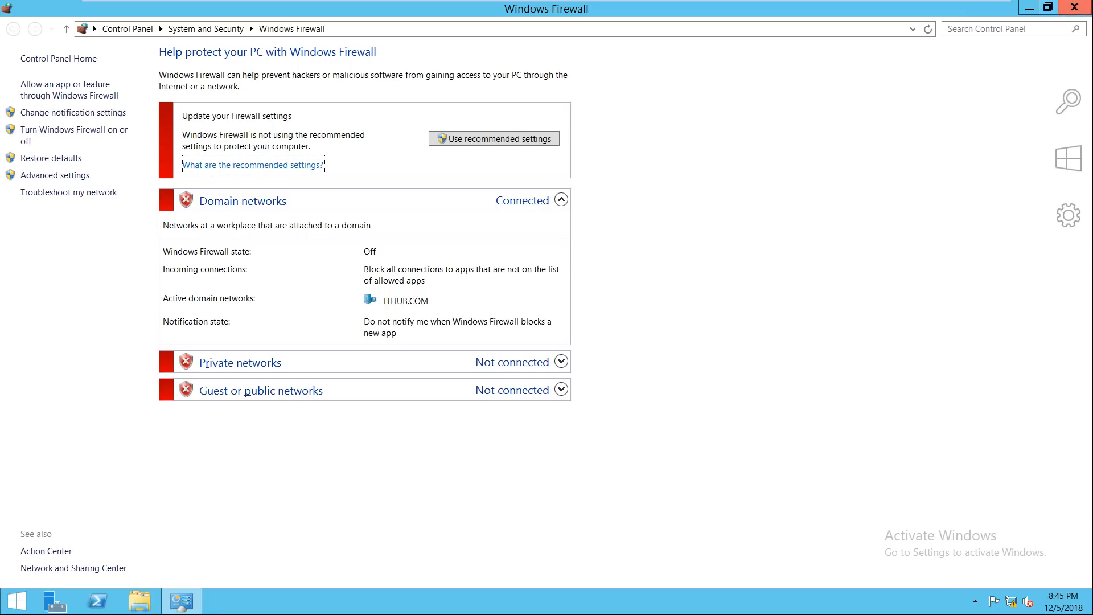
left_click(1074, 7)
Step: Ping dc from an administrator command prompt, then open Network Connections via ncpa.cpl
key("super+r")
type("cmd")
key("Return")
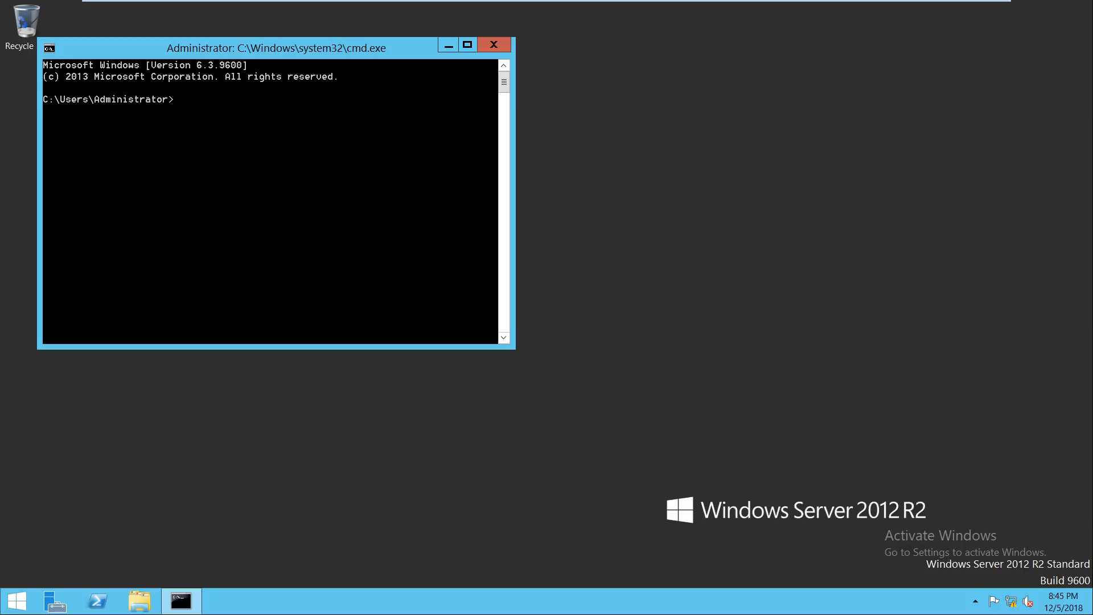
type("ping dc")
key("Return")
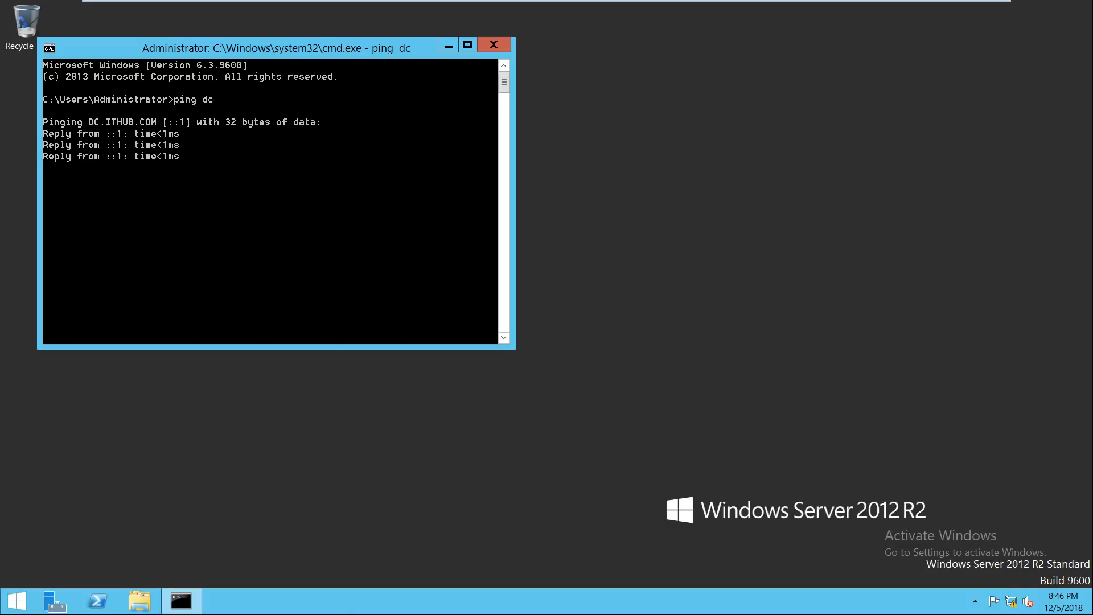
key("ctrl+c")
type("exit")
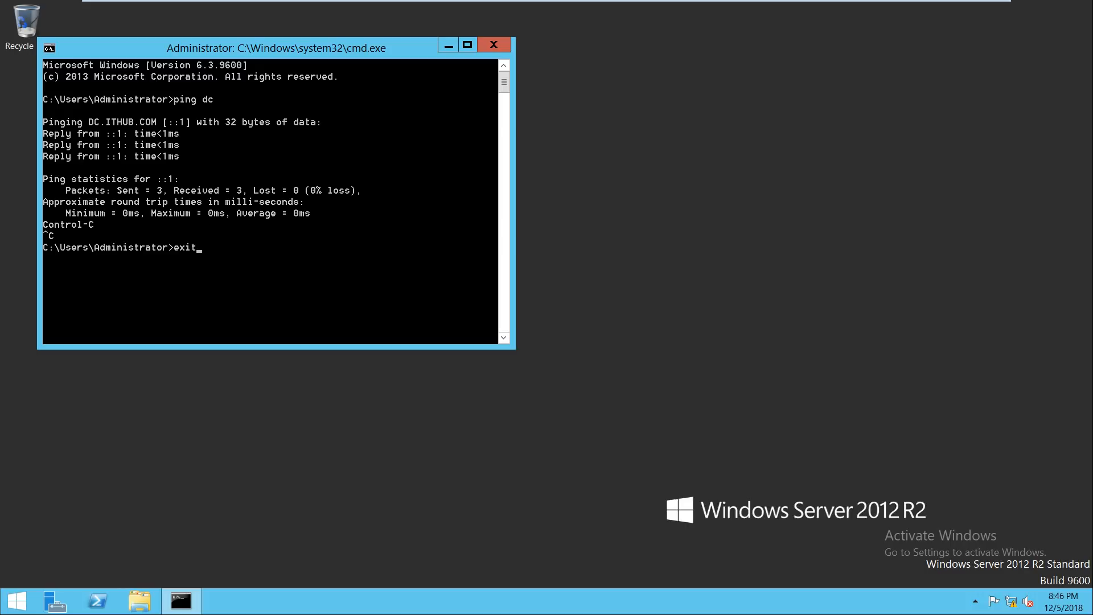
key("BackSpace")
key("BackSpace")
key("BackSpace")
key("BackSpace")
type("ncpa.c")
key("Return")
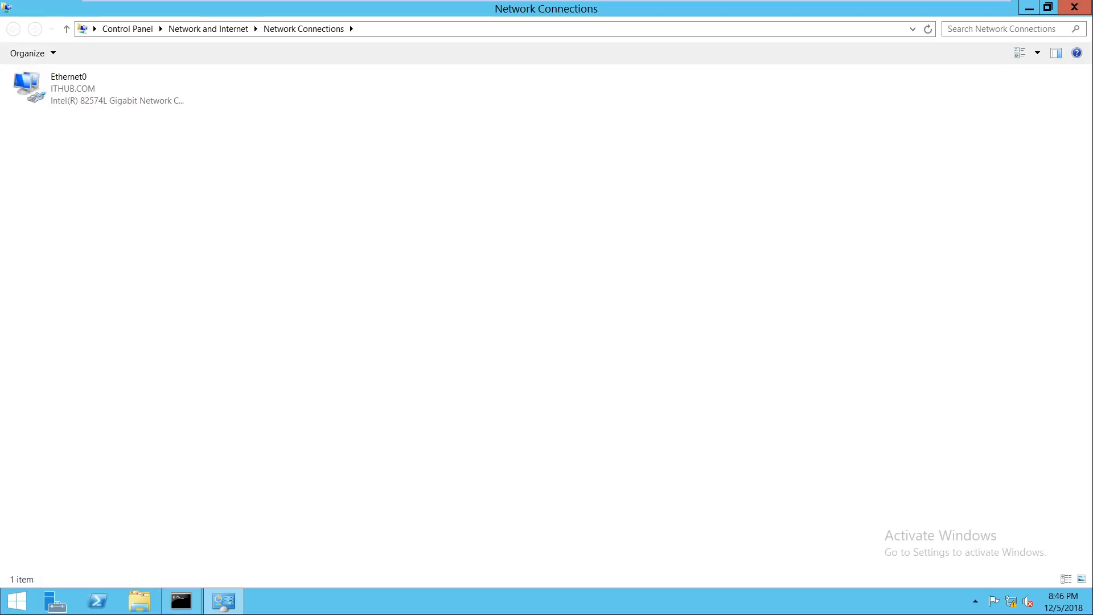
Step: Review Ethernet0's IPv6 properties, cancel without changes, close Network Connections and open Start
right_click(56, 91)
left_click(99, 207)
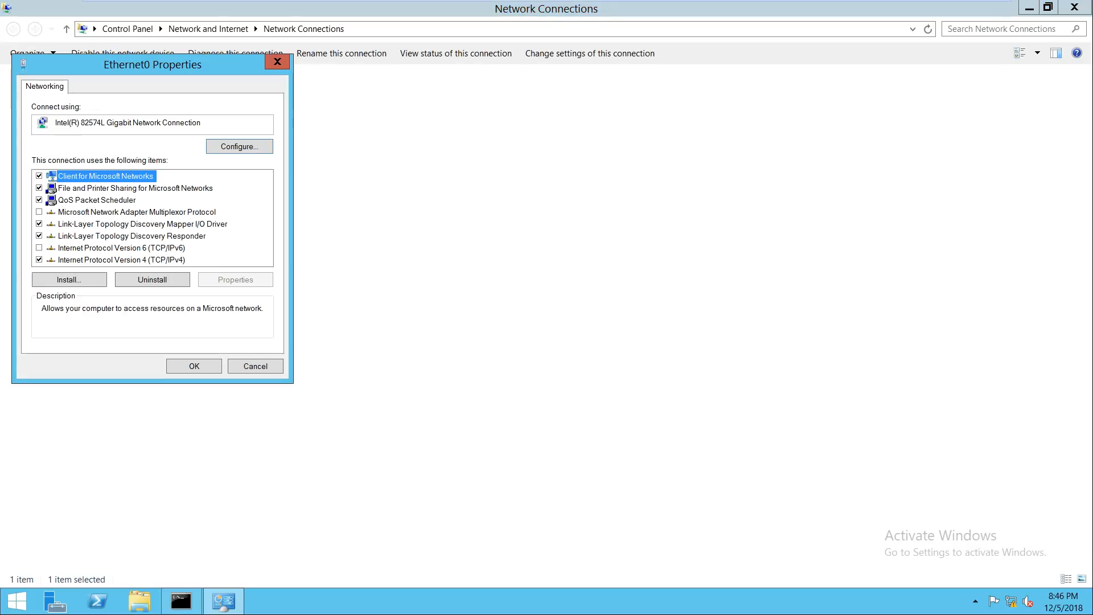
left_click(122, 248)
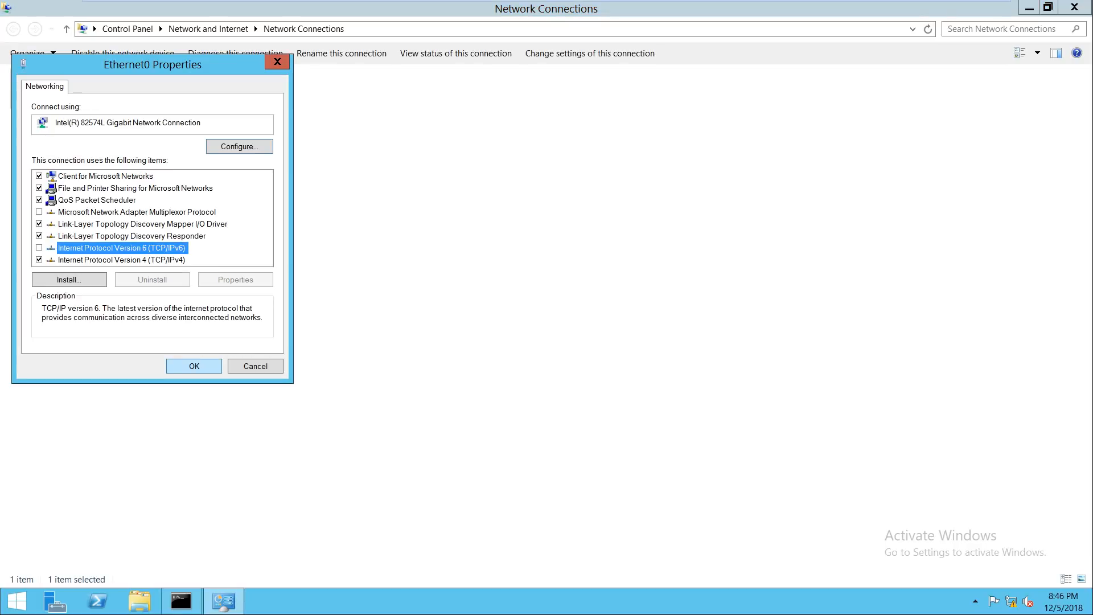
left_click(256, 366)
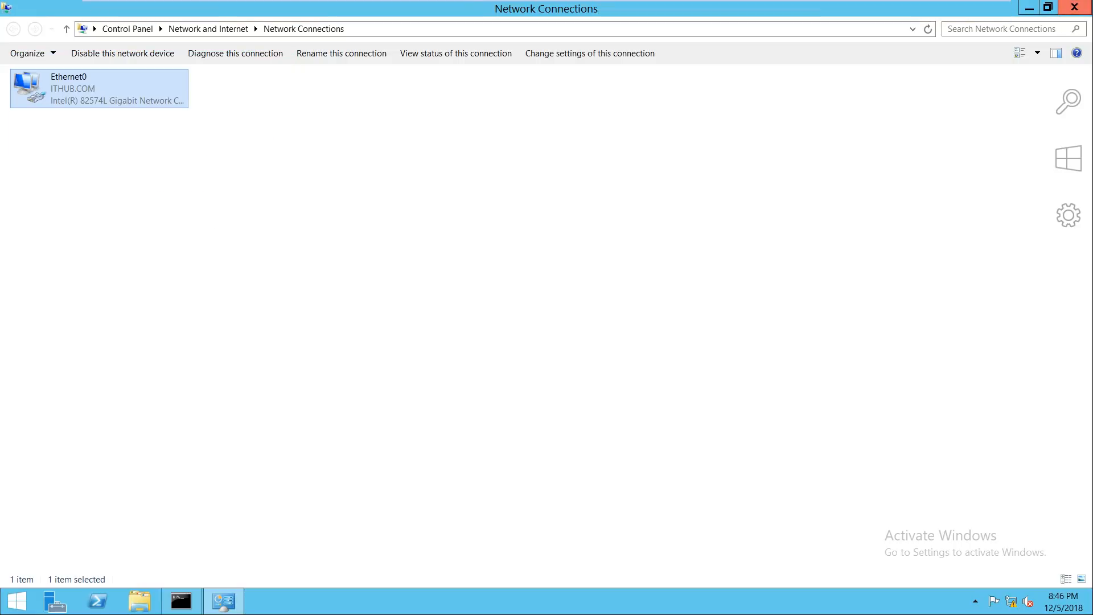
left_click(1075, 7)
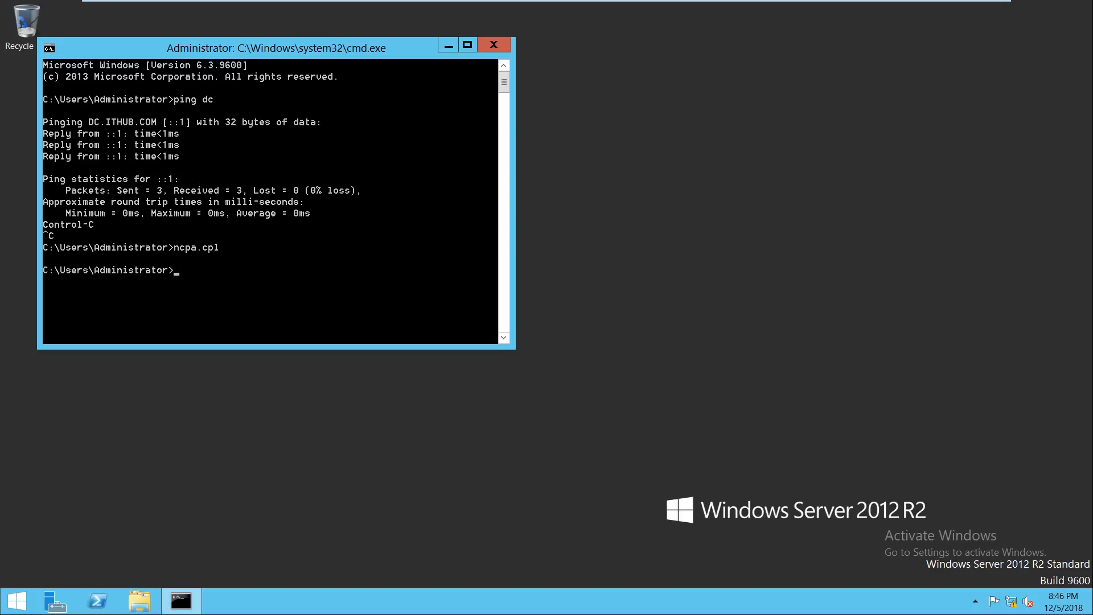
left_click(15, 601)
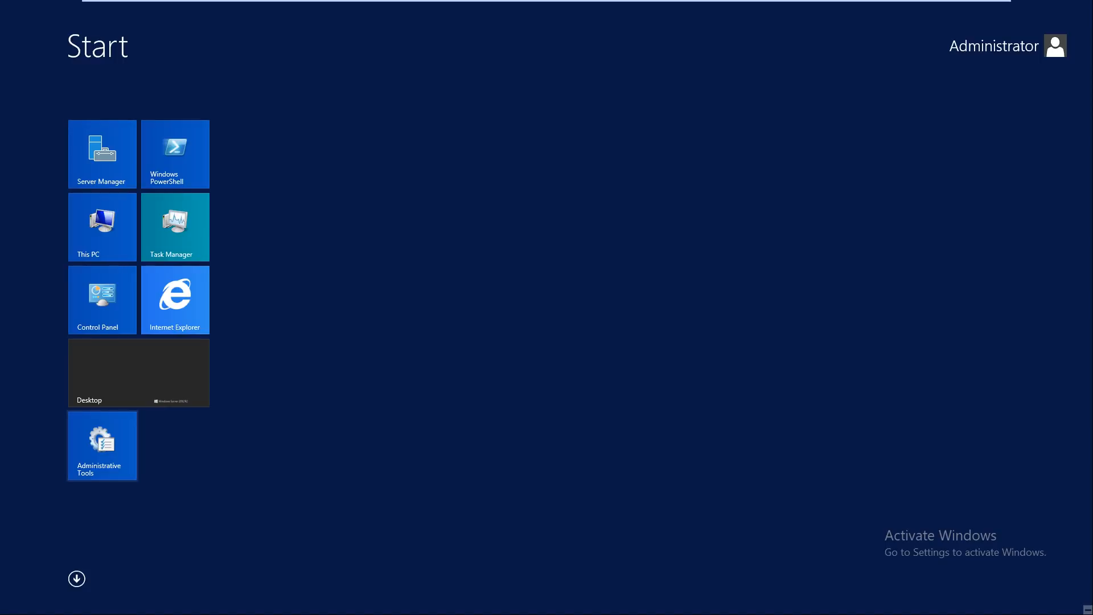
Step: Launch DNS Manager from Administrative Tools and inspect the ITHUB.COM zone's dc host record
left_click(103, 446)
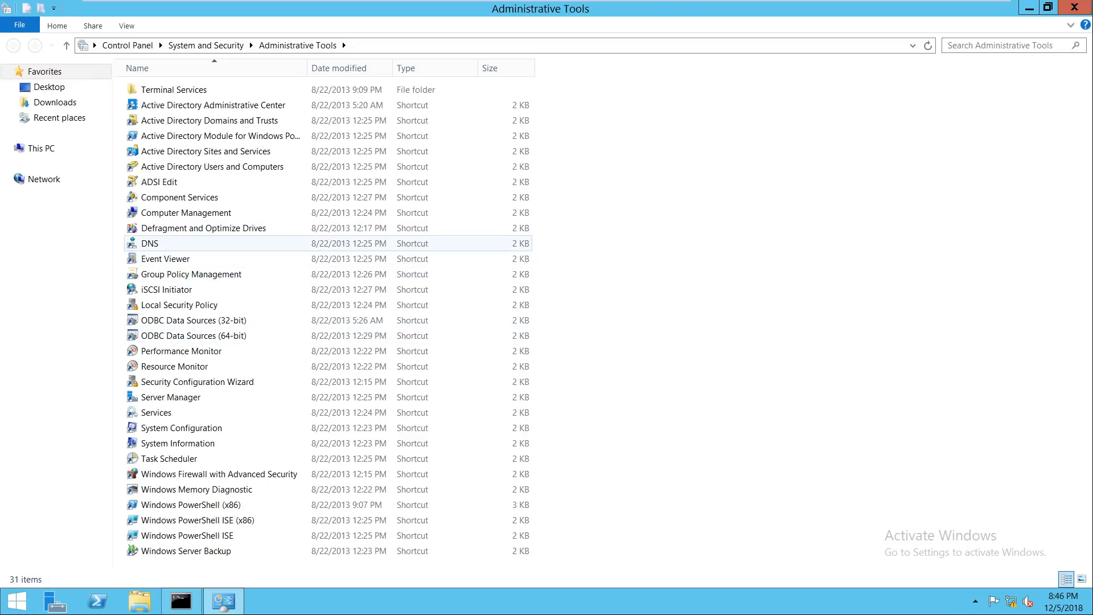
left_click(150, 243)
key("Return")
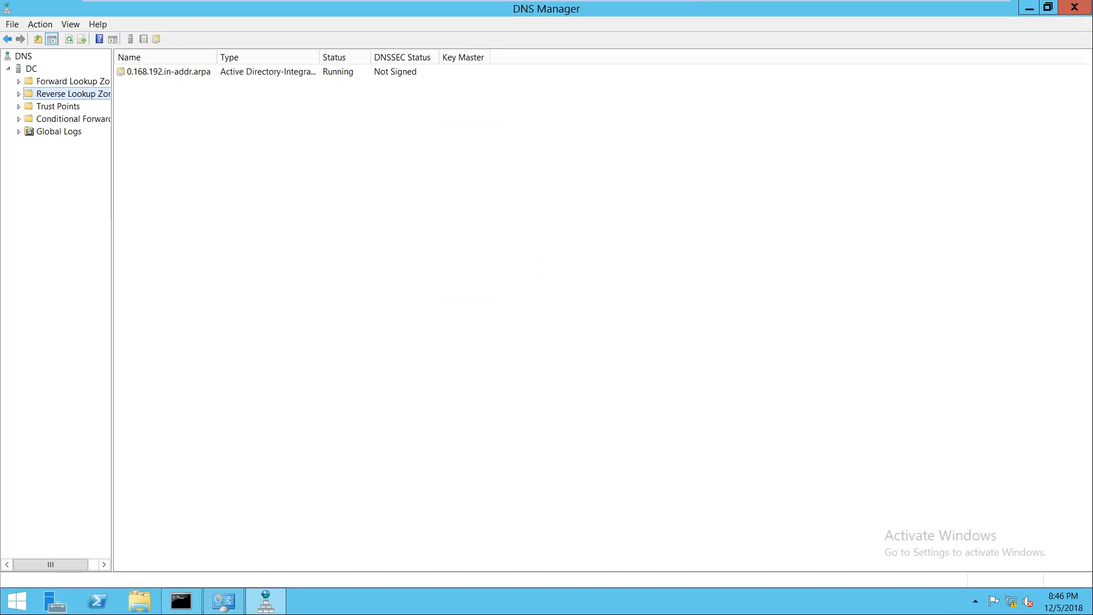
double_click(68, 81)
left_click(74, 94)
left_click(68, 106)
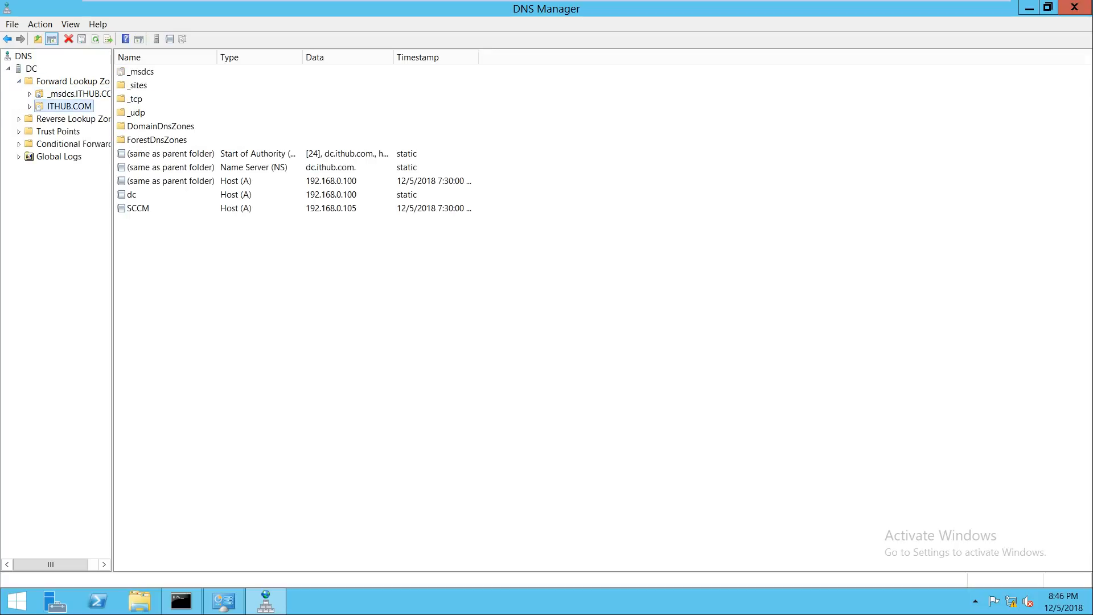
left_click(132, 195)
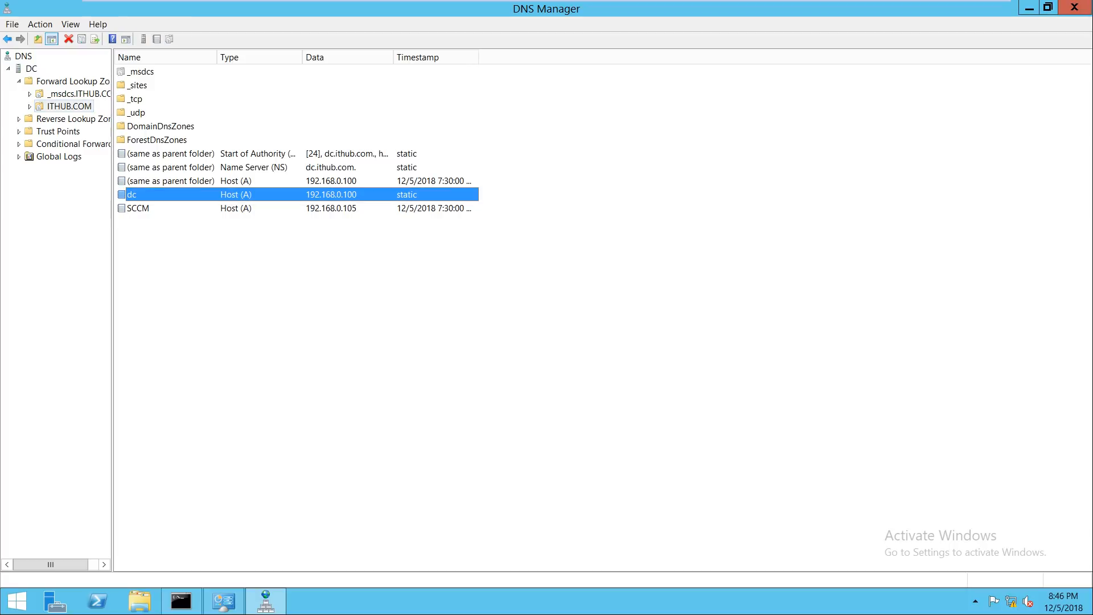
Step: Check the 0.168.192.in-addr.arpa PTR records and ITHUB.COM's own host record, then close DNS Manager
left_click(73, 118)
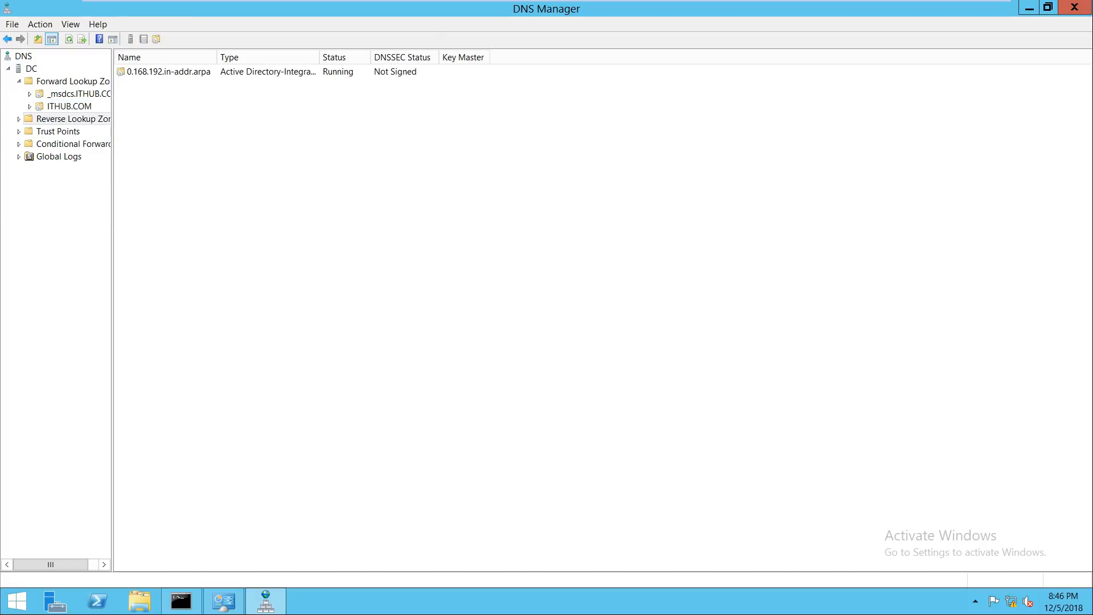
double_click(73, 118)
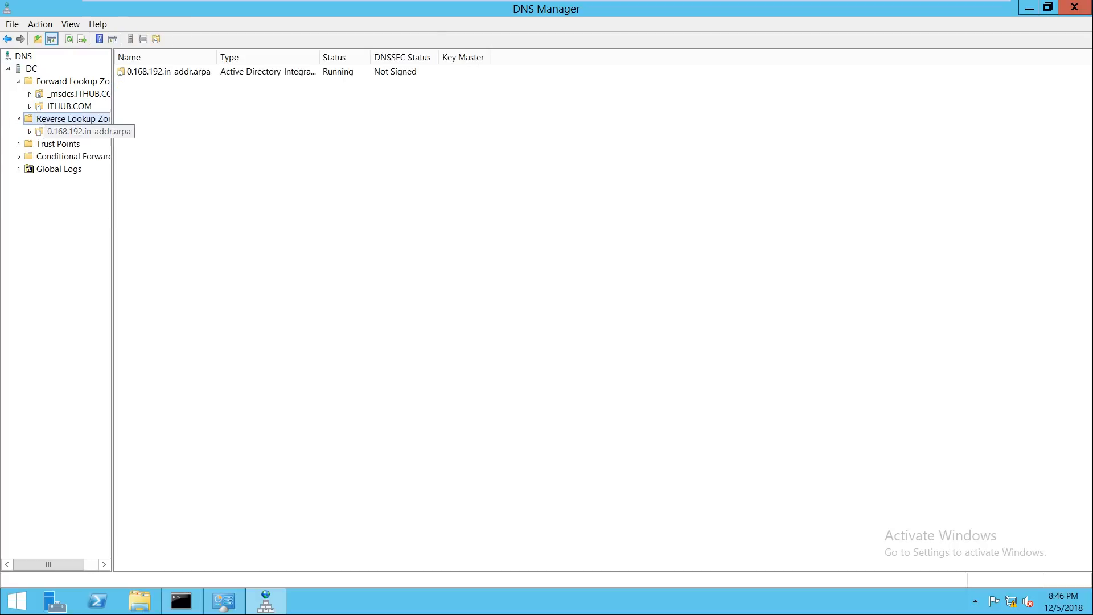
left_click(74, 132)
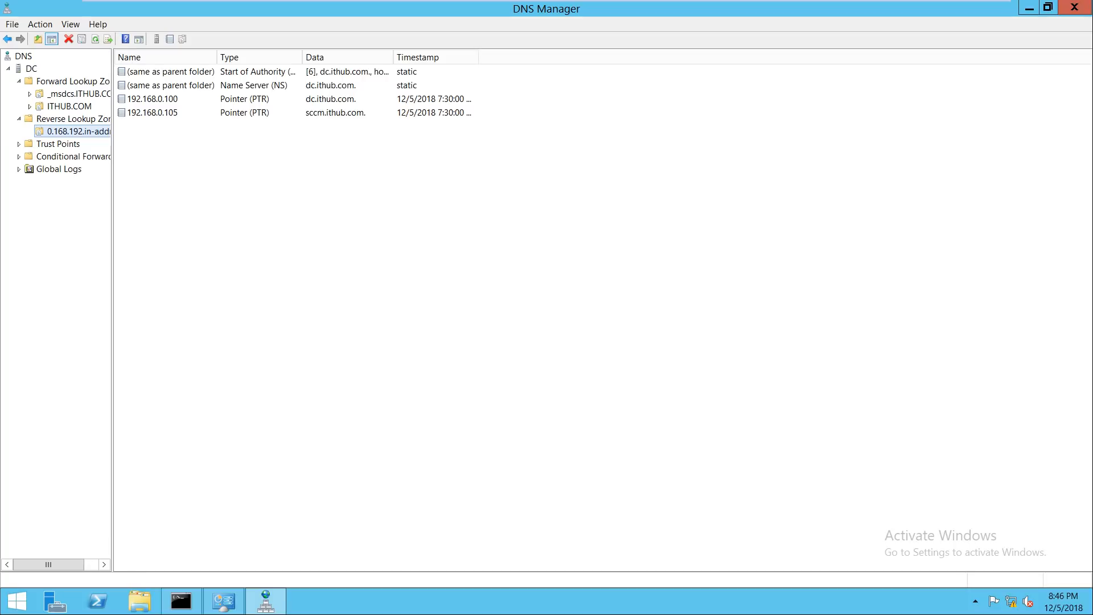
left_click(69, 107)
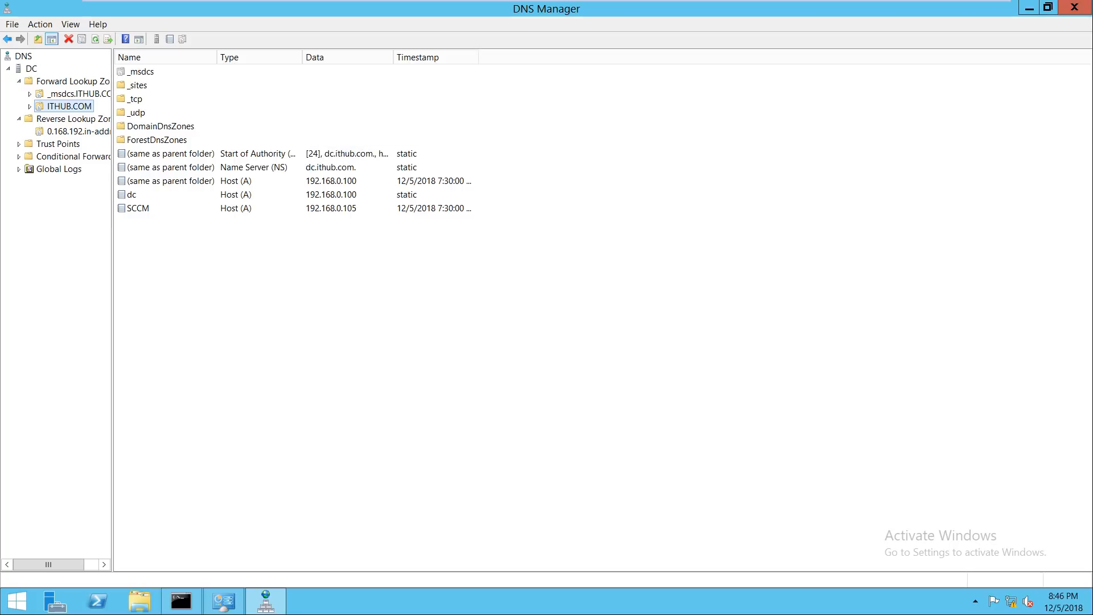
left_click(30, 107)
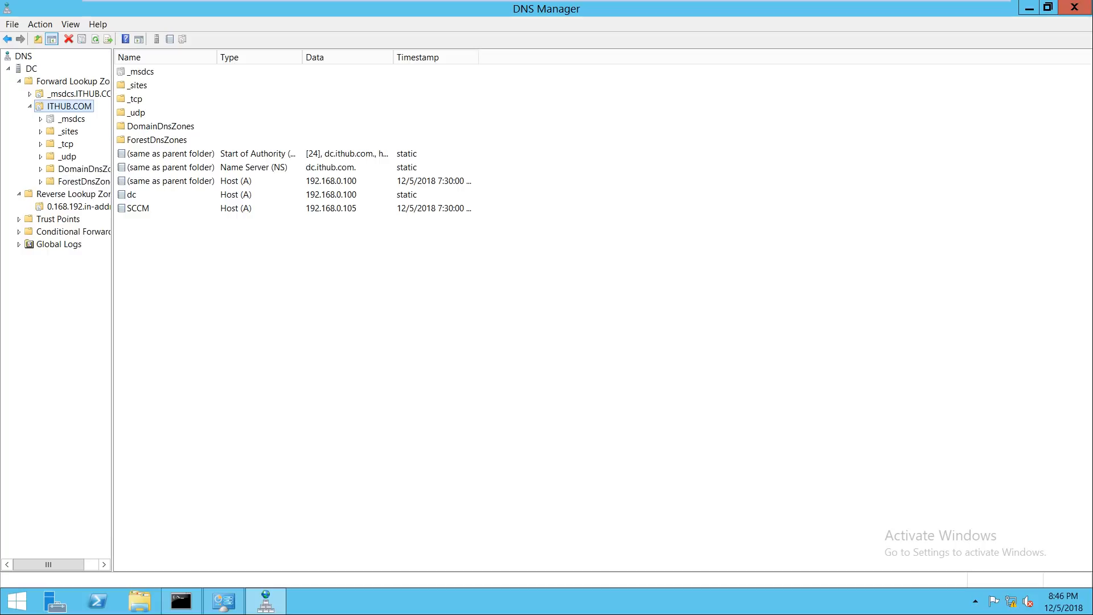
left_click(171, 181)
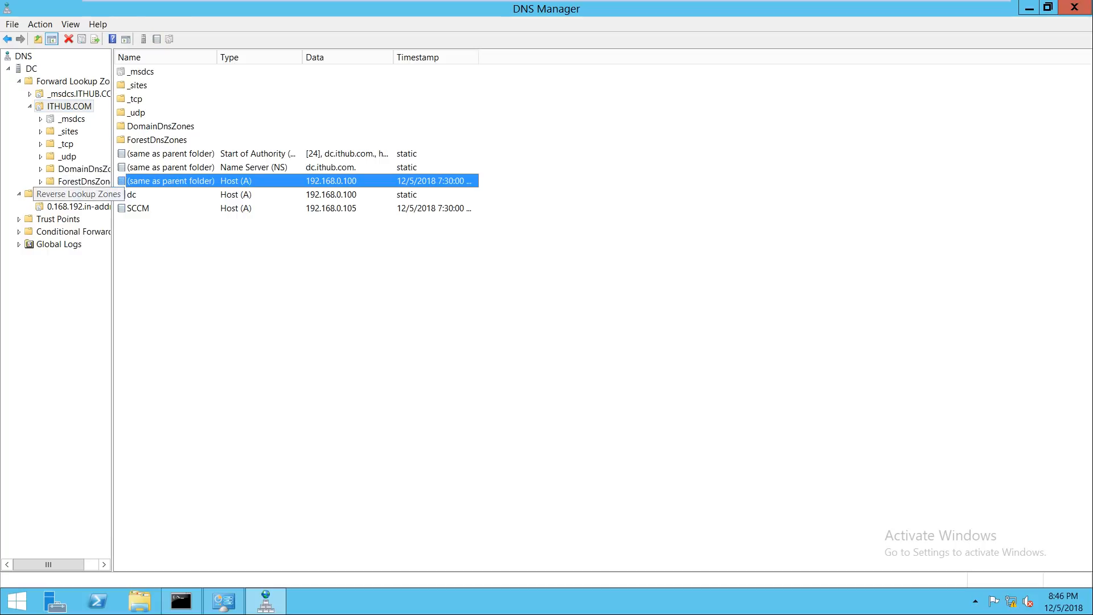
left_click(68, 194)
left_click(79, 206)
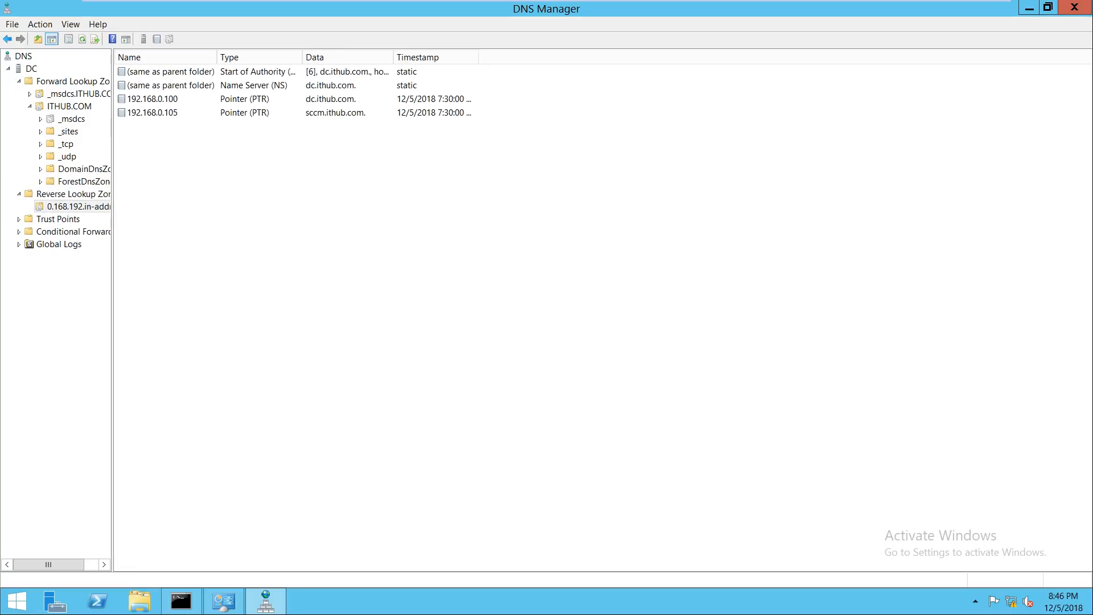
left_click(1075, 8)
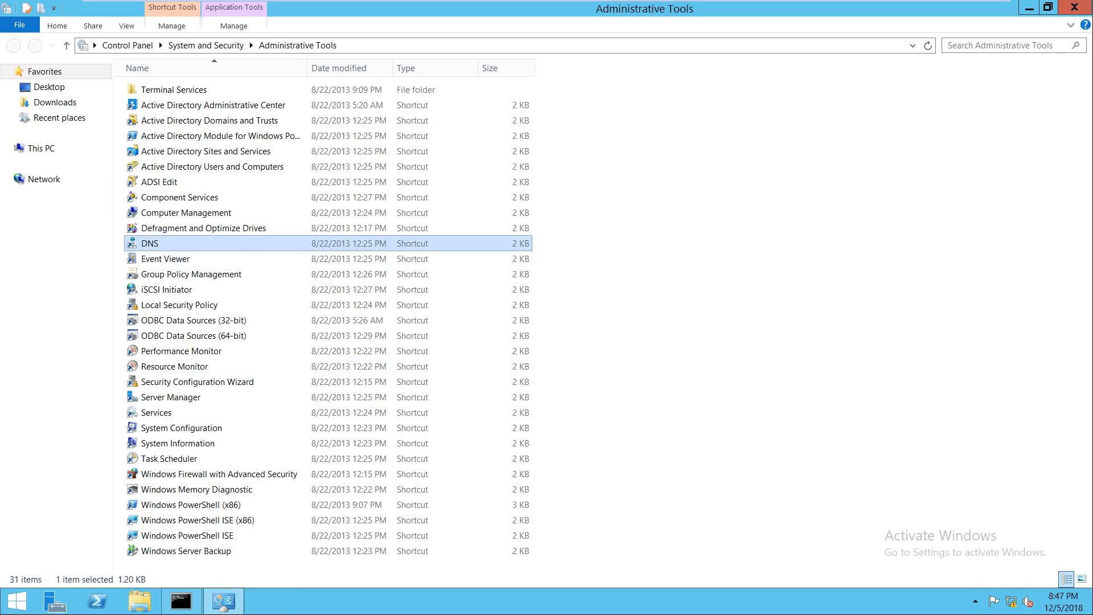
Step: Switch to the SCCM VM and close the command prompt, Network Connections and user selection dialog
left_click(772, 10)
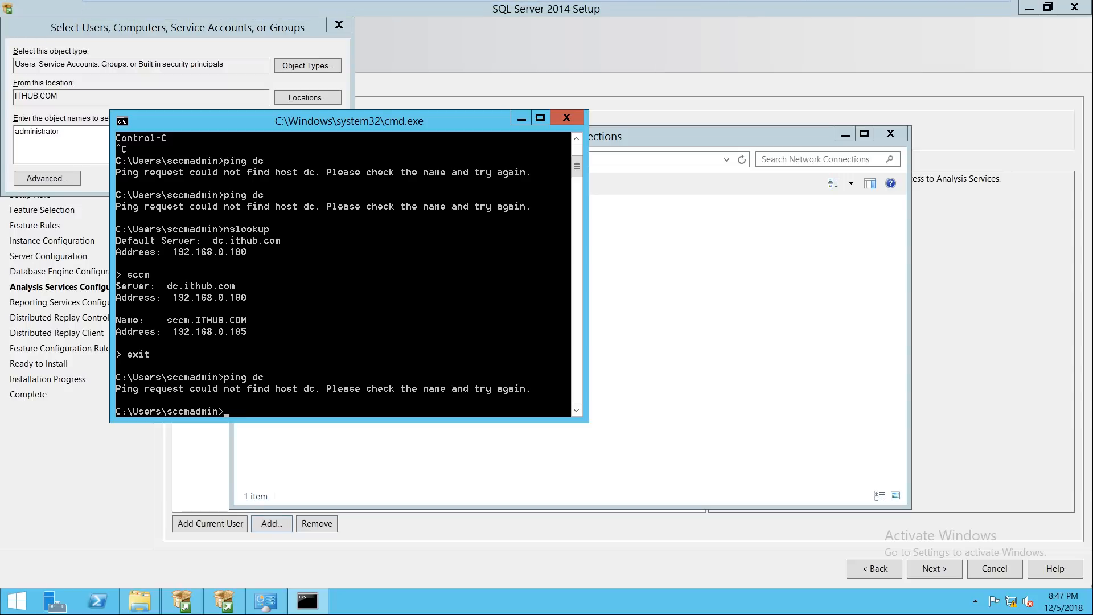
left_click(567, 117)
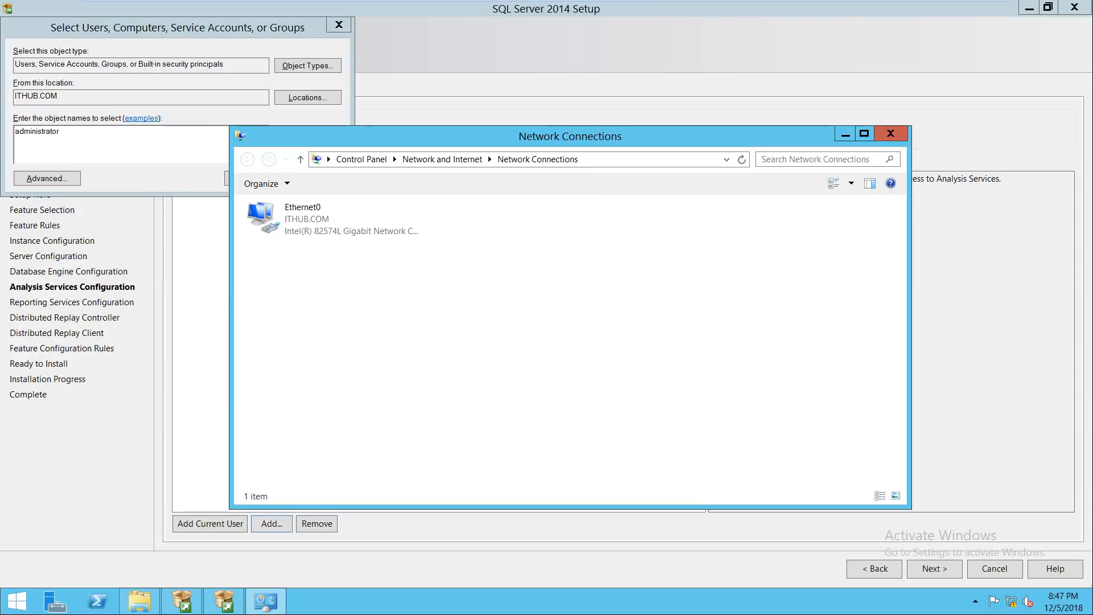
left_click(890, 133)
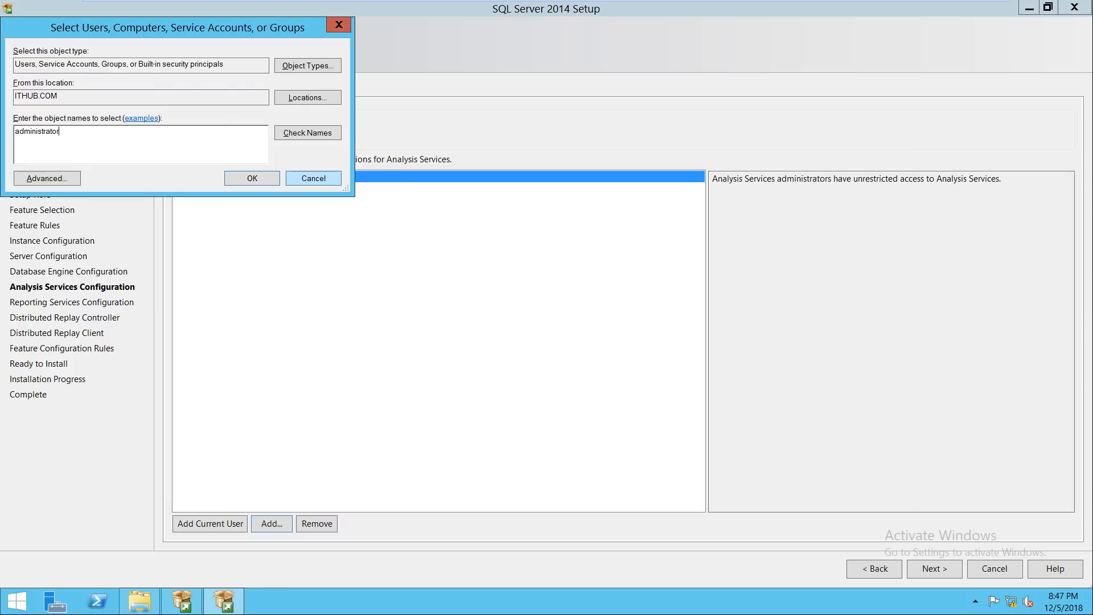
left_click(314, 178)
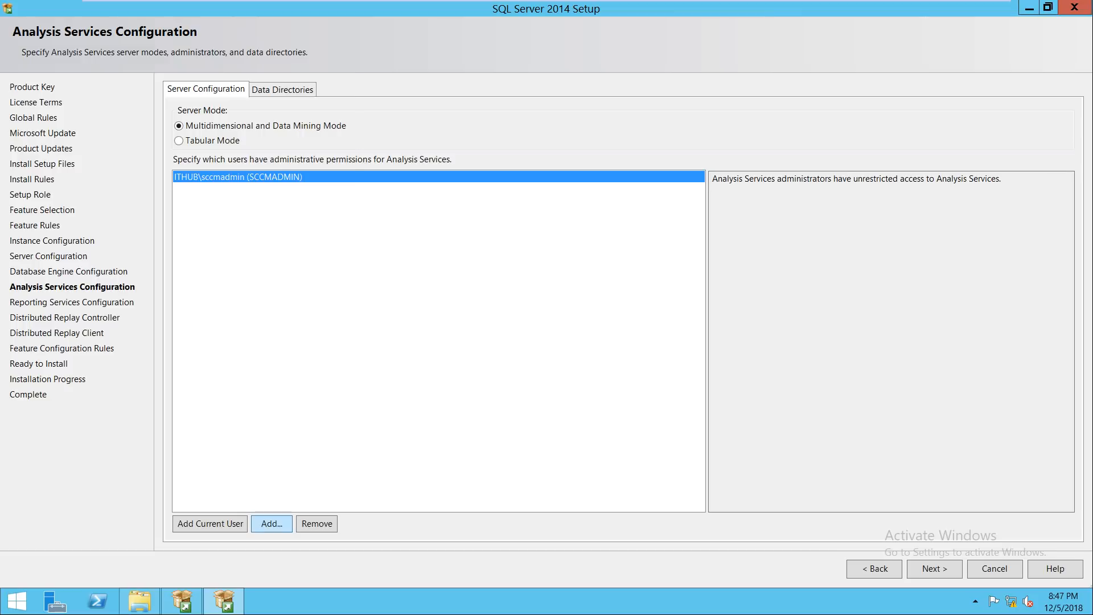
Step: Add the domain Administrator ('admini') as an Analysis Services administrator and continue
left_click(272, 523)
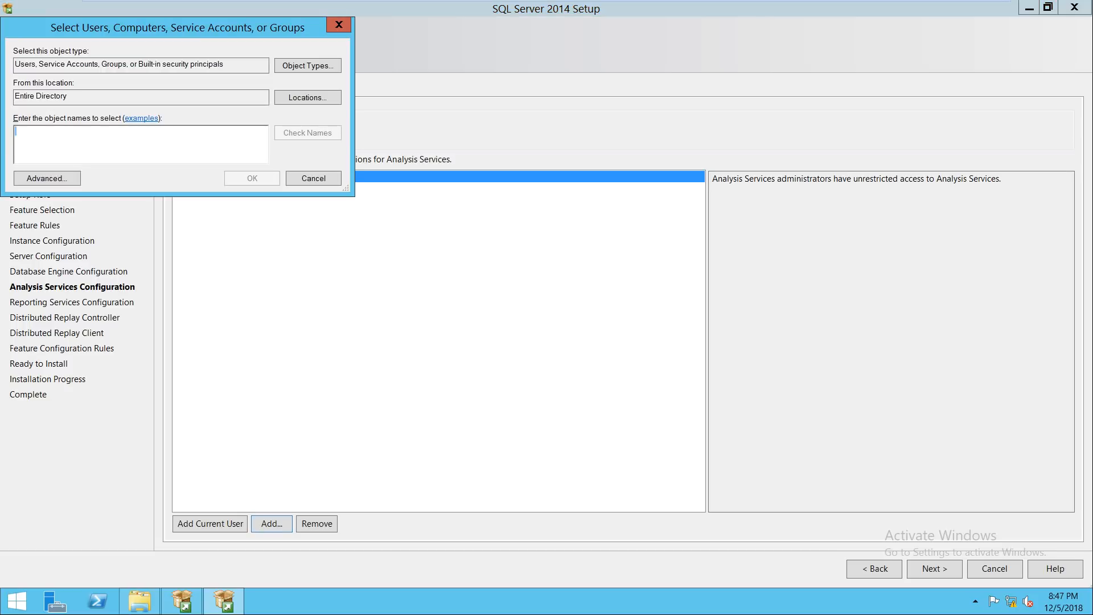
type("admini")
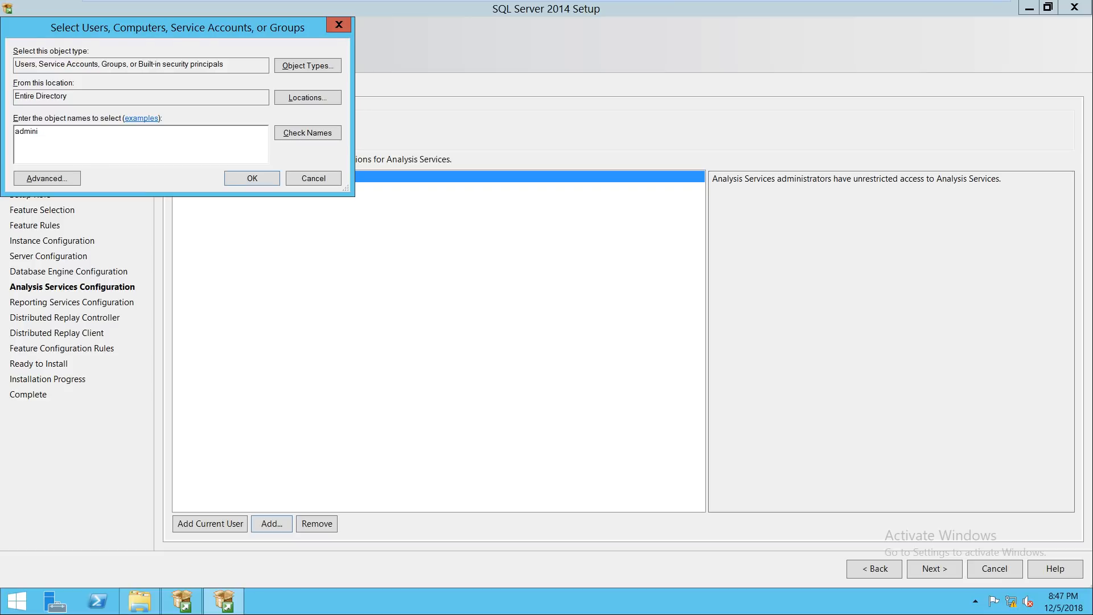
key("Return")
left_click(293, 202)
key("Return")
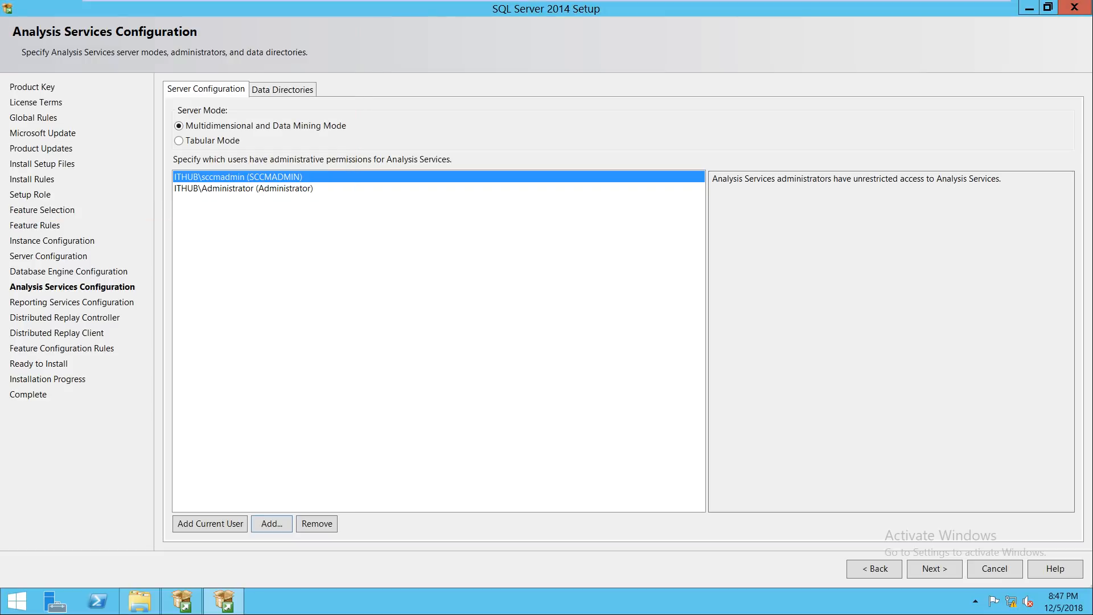
left_click(244, 188)
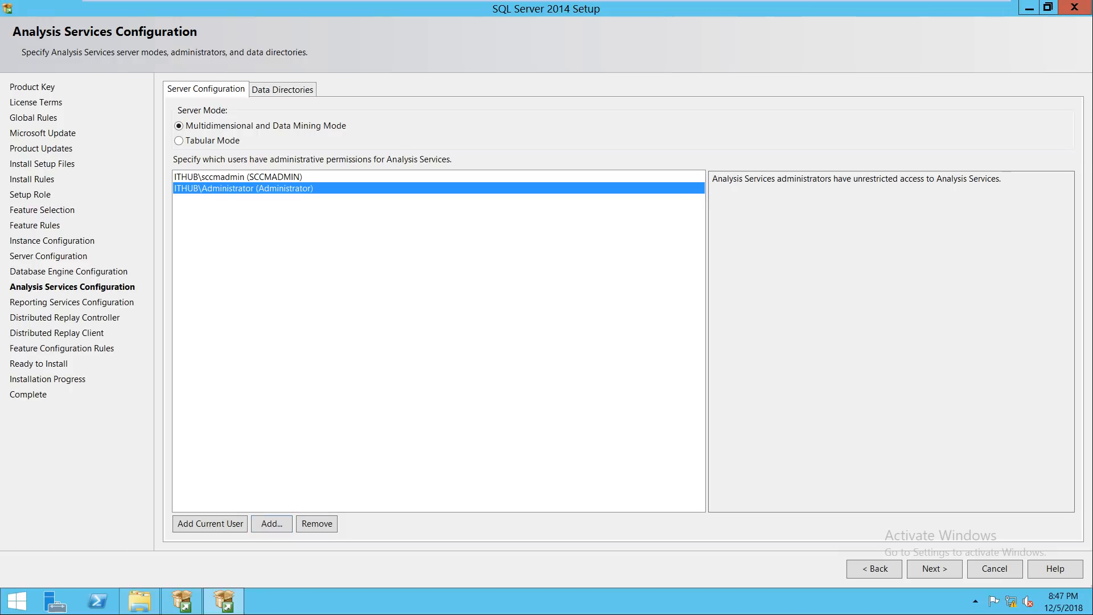
left_click(933, 569)
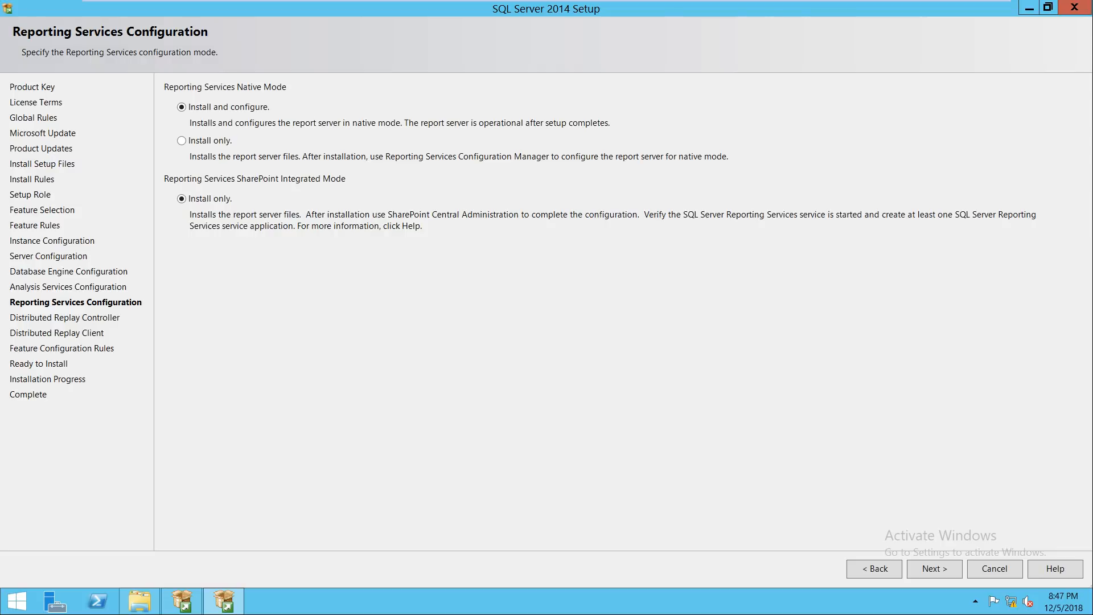
Step: Grant the current user and Administrator Distributed Replay Controller access, then pass the Distributed Replay Client page
left_click(934, 568)
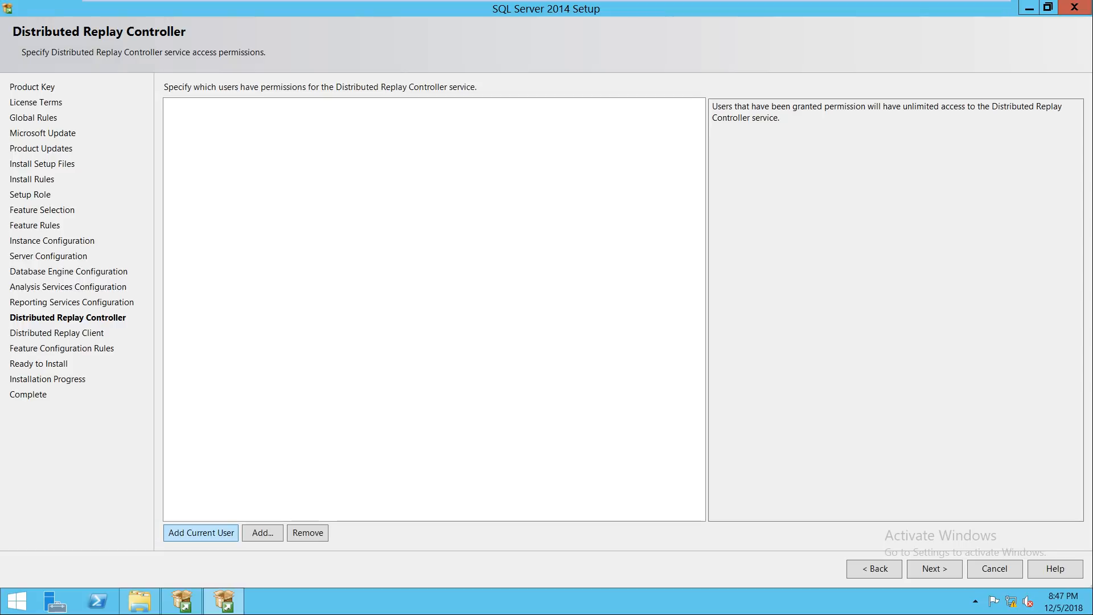
left_click(201, 532)
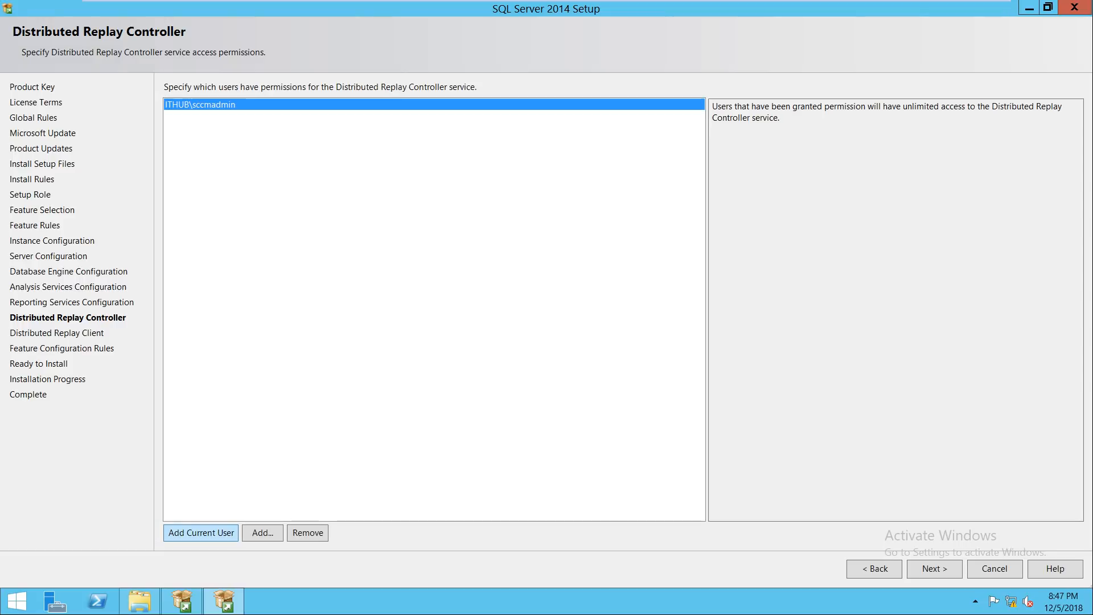
left_click(262, 532)
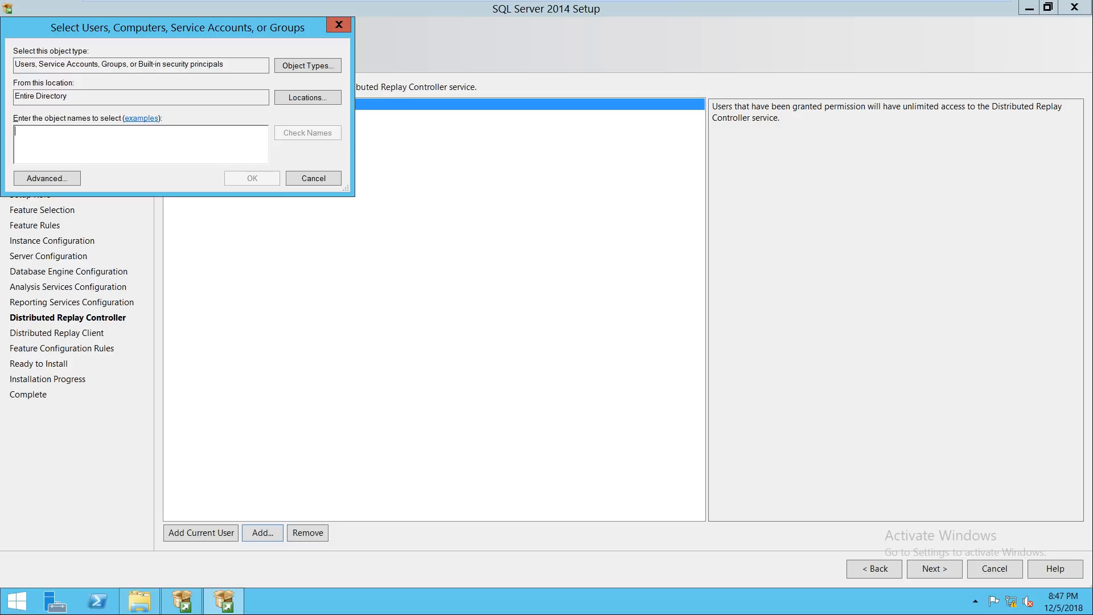
type("admini")
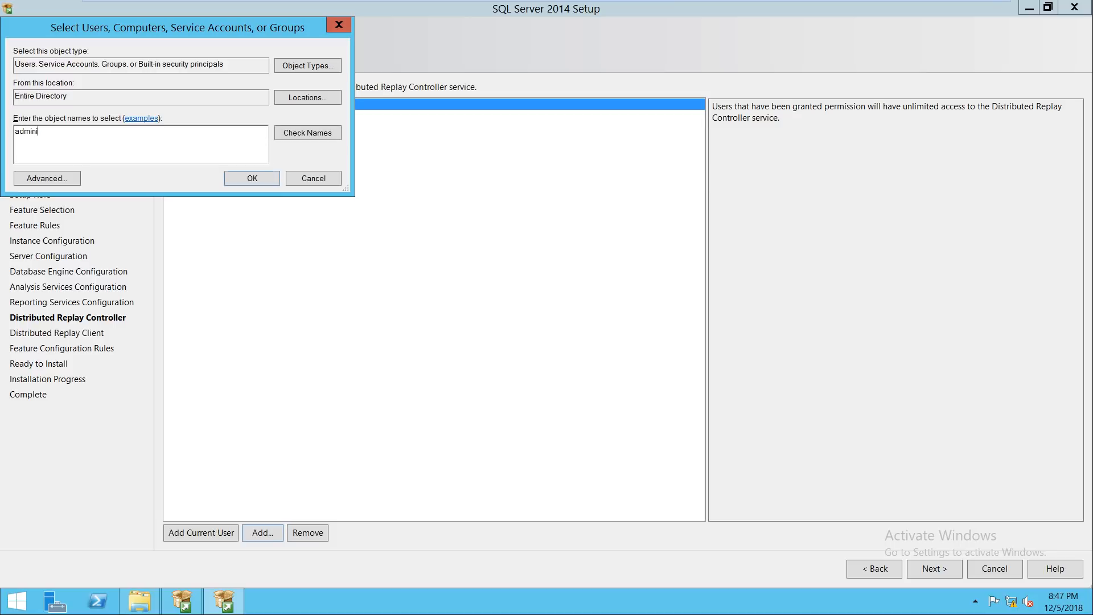
key("Return")
left_click(293, 201)
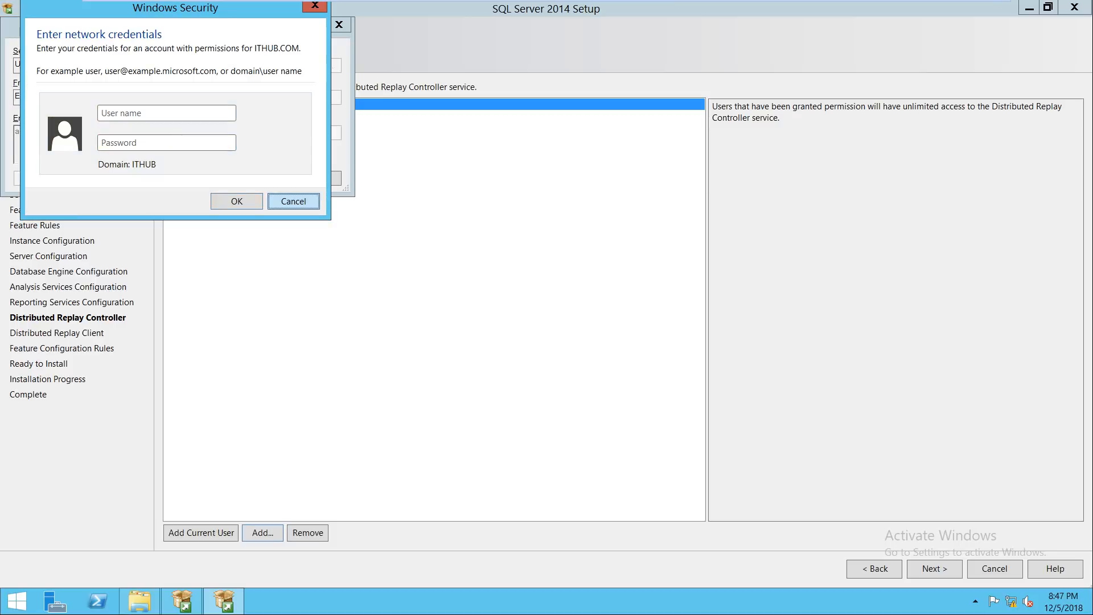
key("Return")
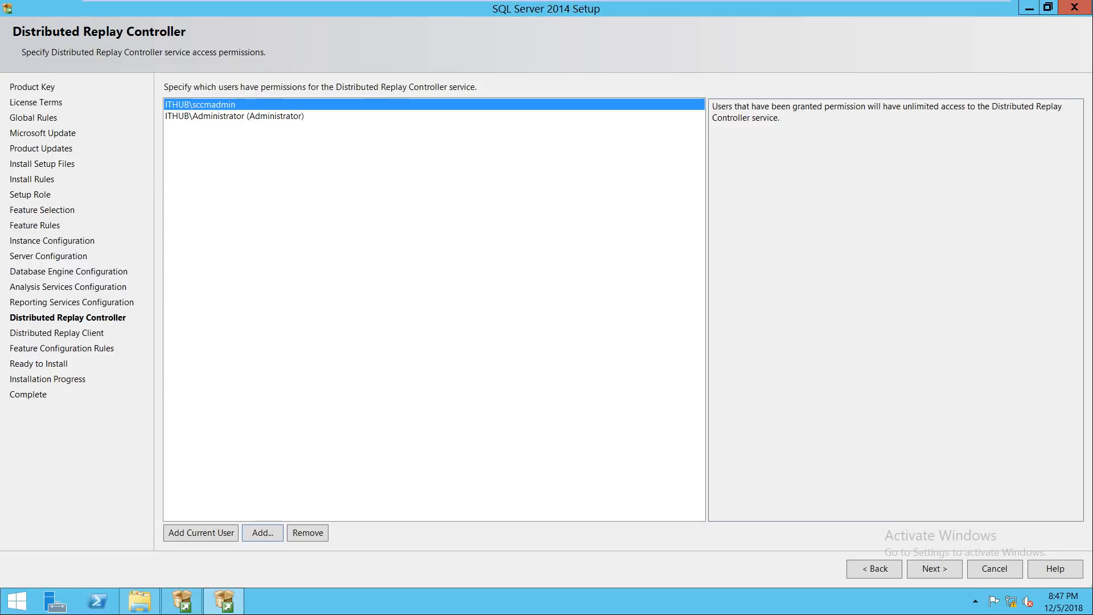
left_click(934, 569)
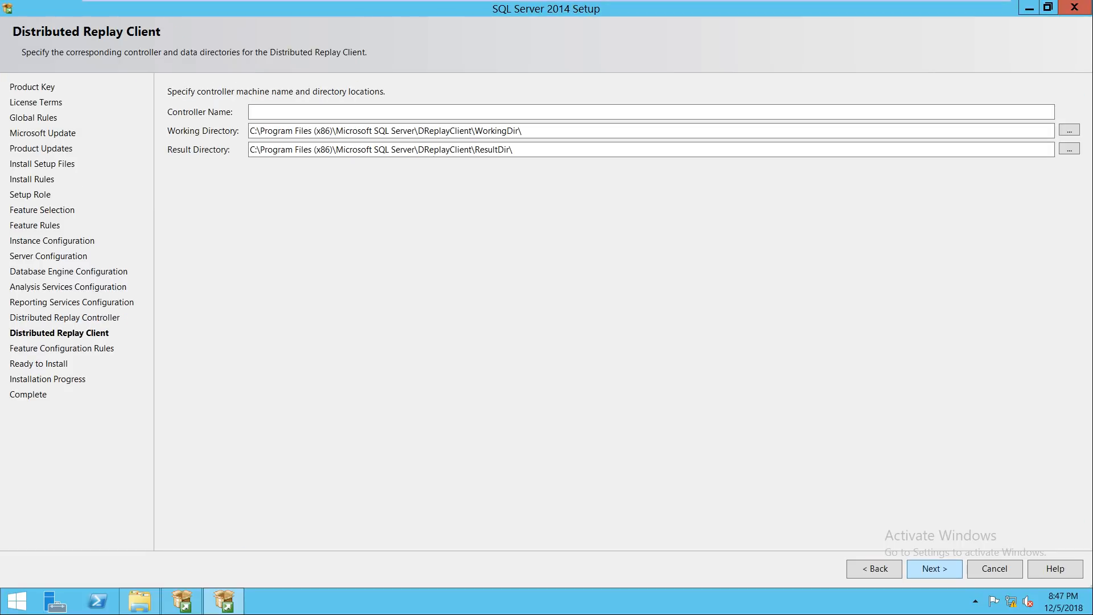
left_click(934, 569)
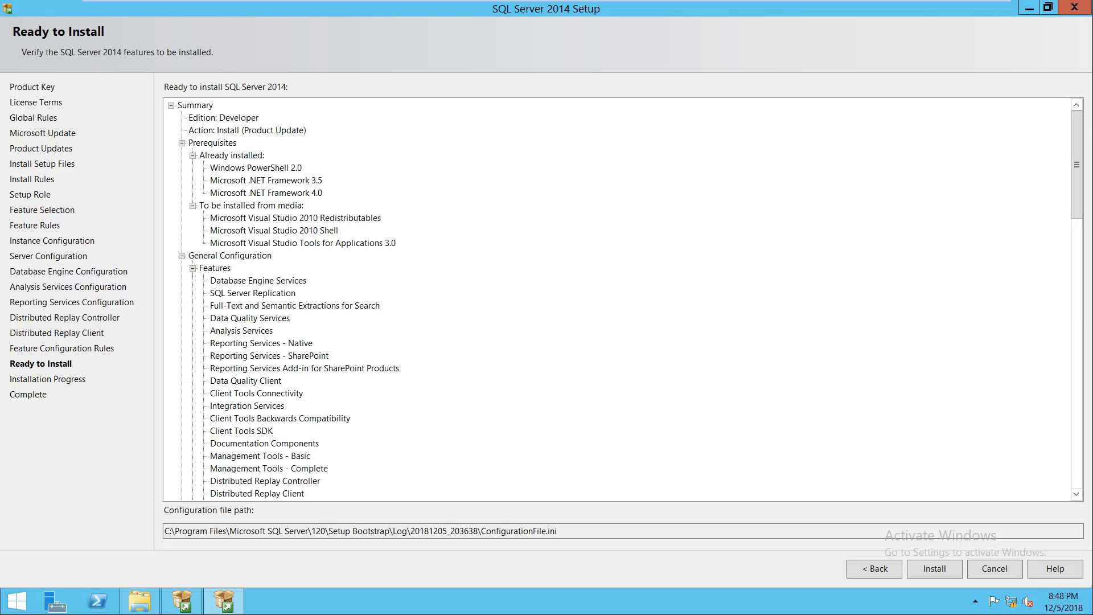
Step: Review the 7 passed Feature Configuration Rules, then install from the Ready to Install summary
left_click(874, 569)
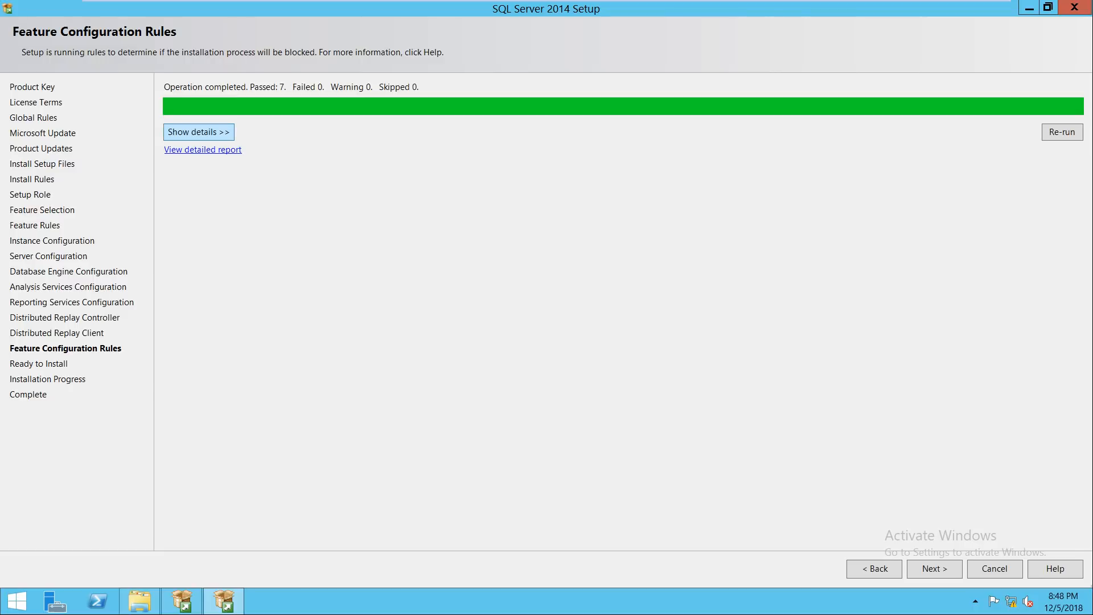
left_click(198, 132)
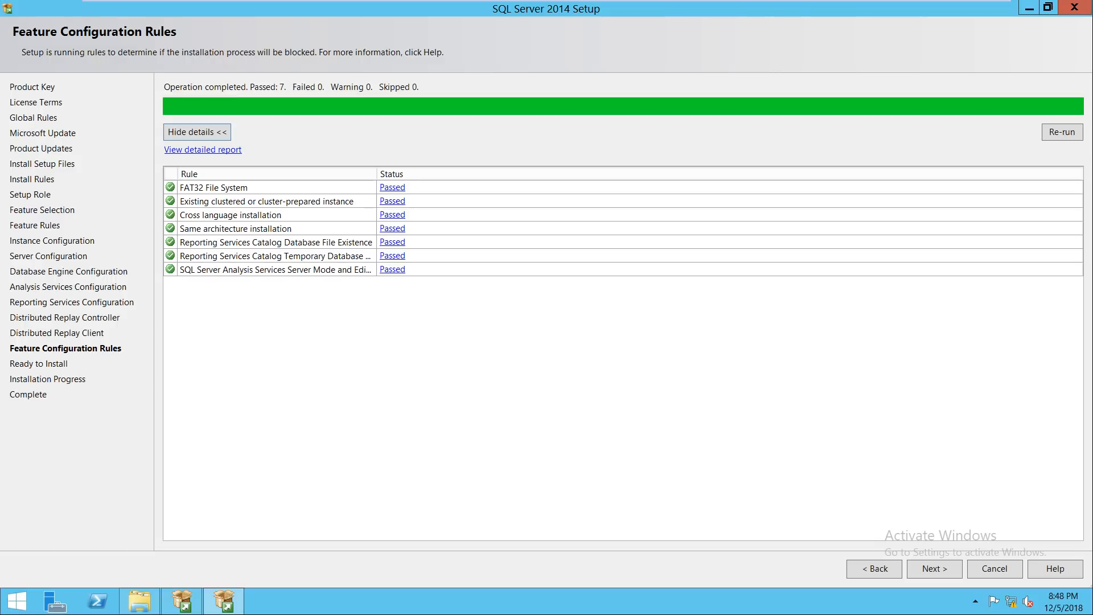
left_click(934, 569)
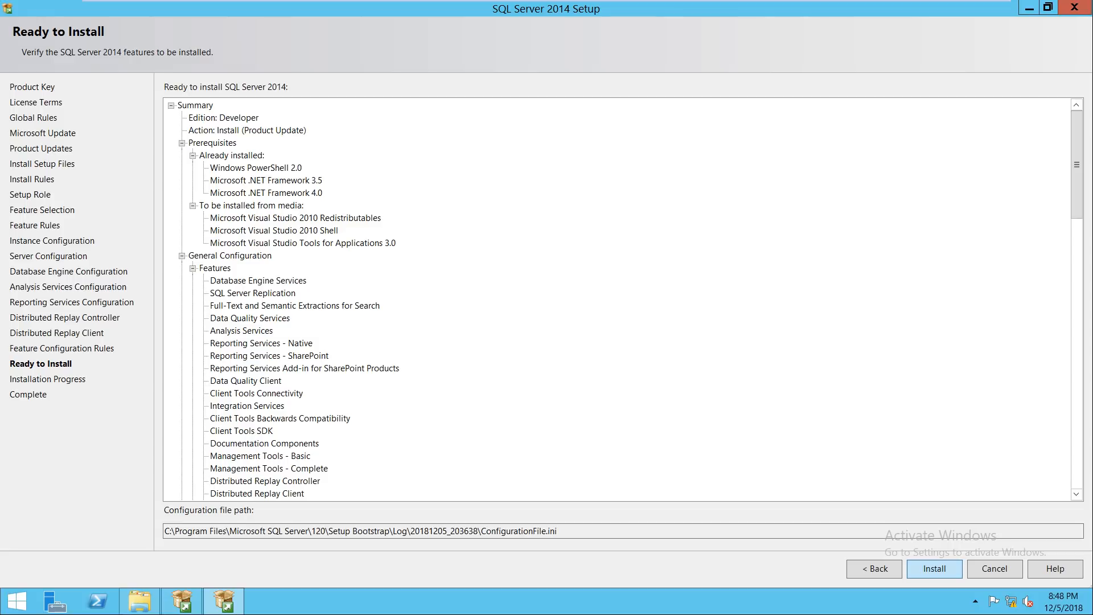
left_click(935, 569)
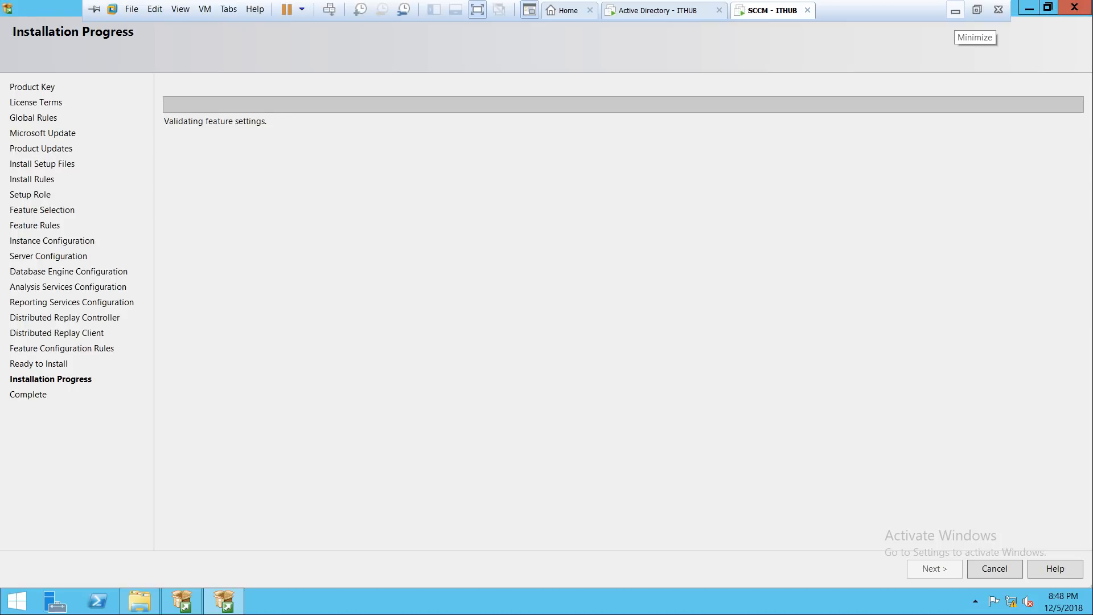
Step: Wait for setup to finish, confirm every feature shows Succeeded, and close SQL Server 2014 setup
left_click(955, 10)
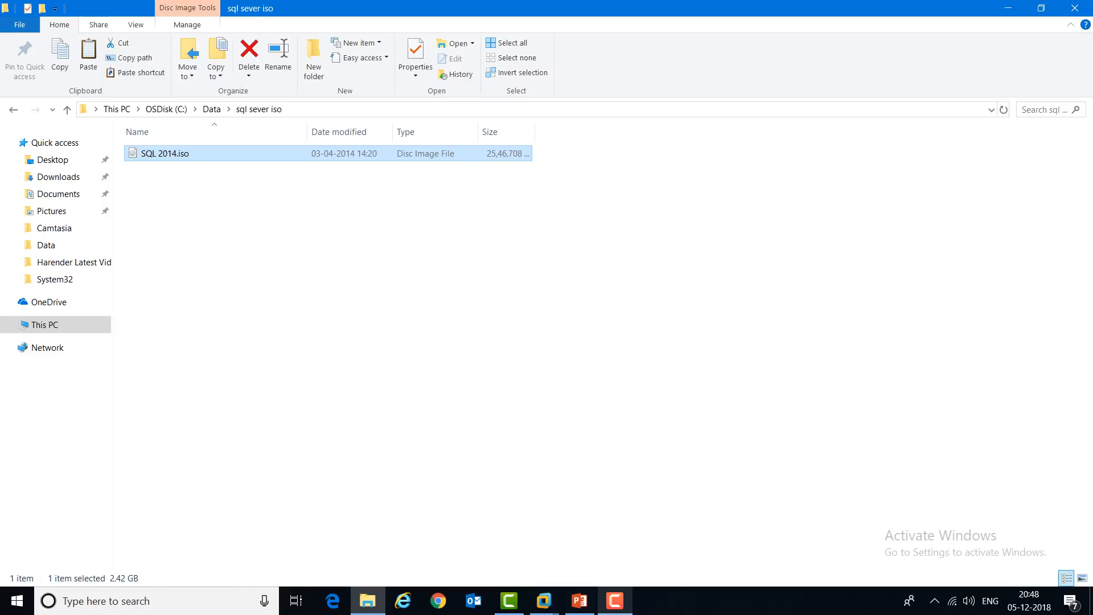
mouse_move(615, 600)
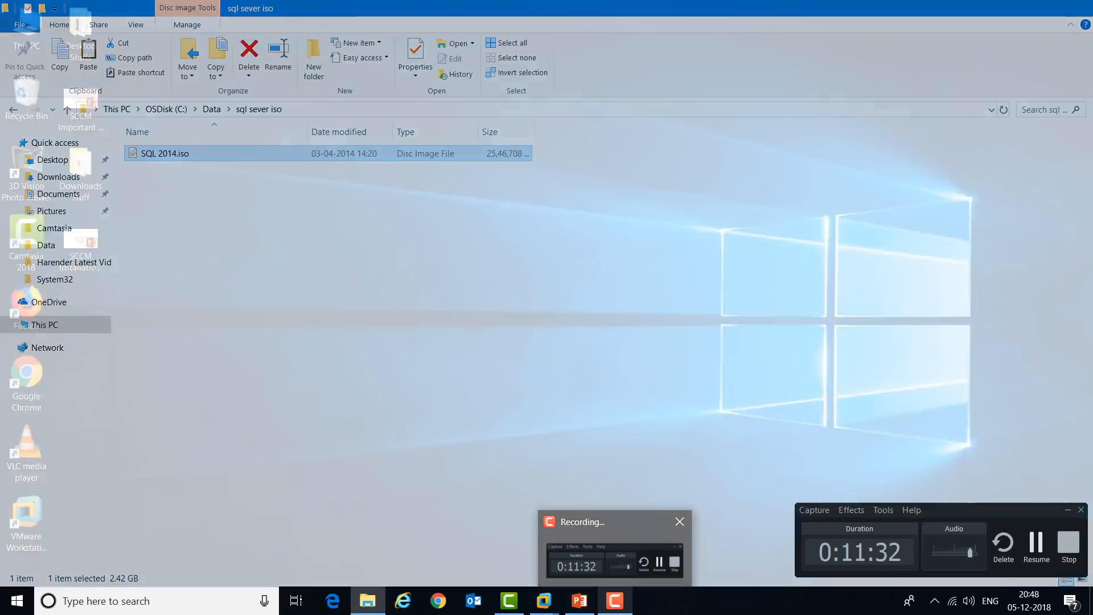
left_click(615, 558)
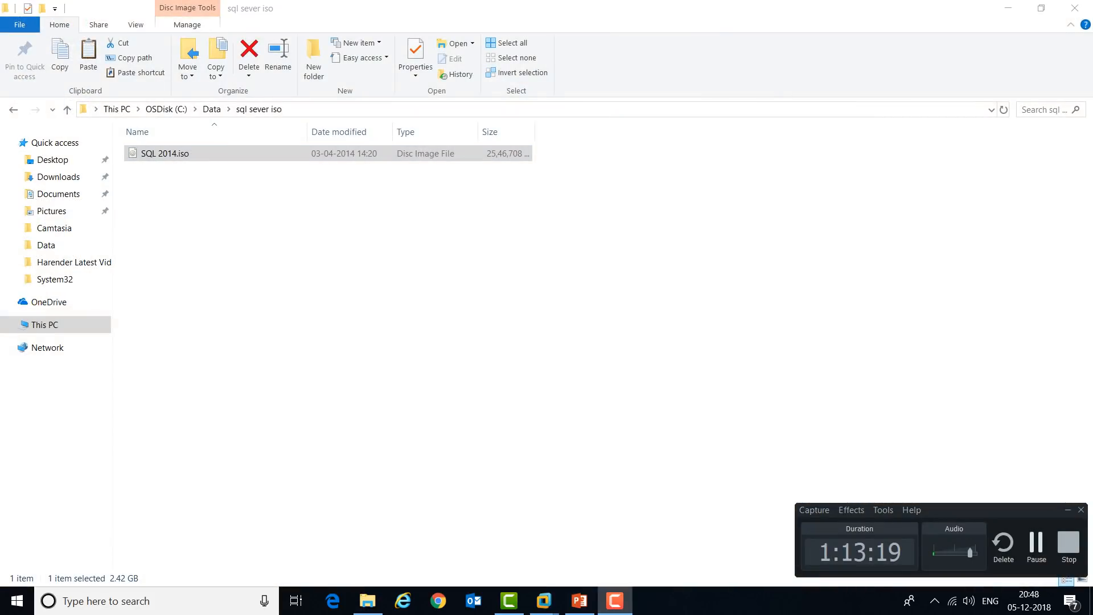
key("F9")
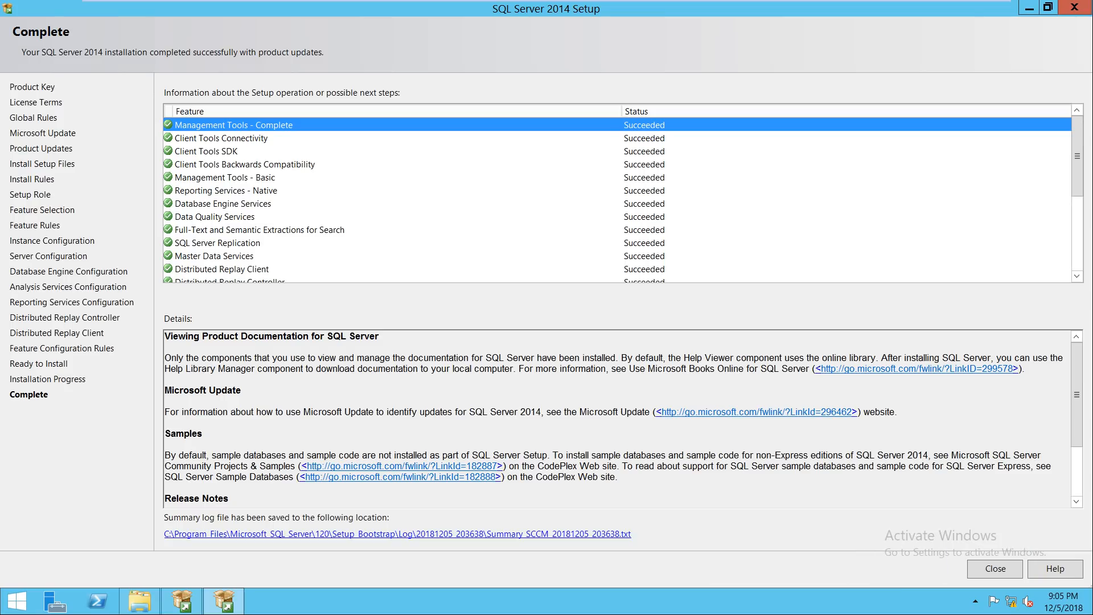
left_click(224, 178)
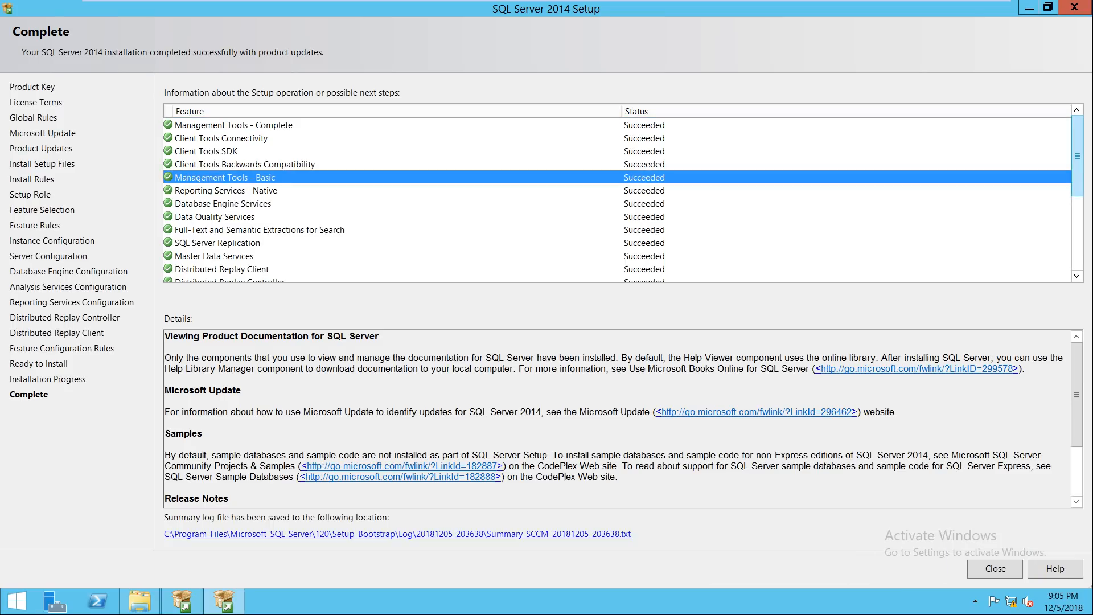
mouse_move(1078, 156)
left_mouse_down()
mouse_move(1078, 231)
mouse_move(1078, 156)
left_mouse_up()
left_click(996, 569)
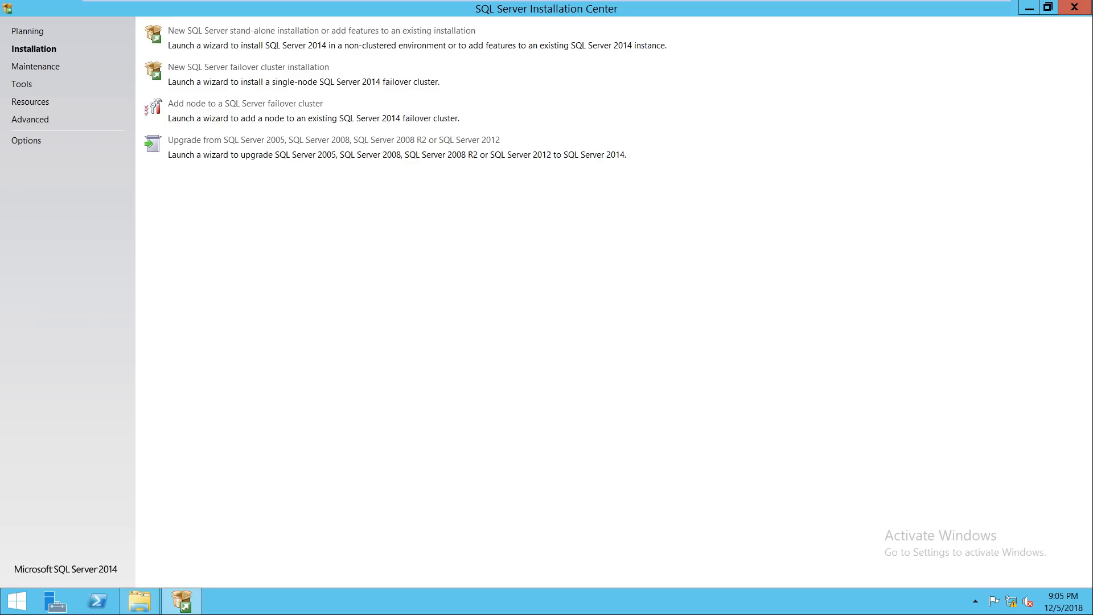
Step: Close the Installation Center and DVD window, refresh the desktop, and maximize This PC
left_click(1075, 7)
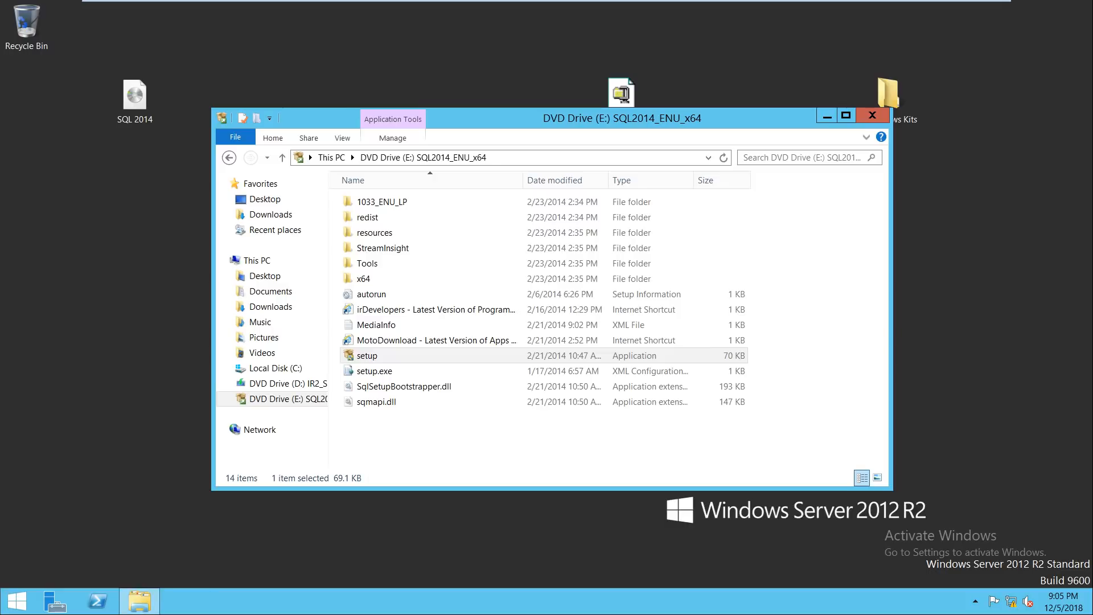
left_click(873, 115)
right_click(556, 305)
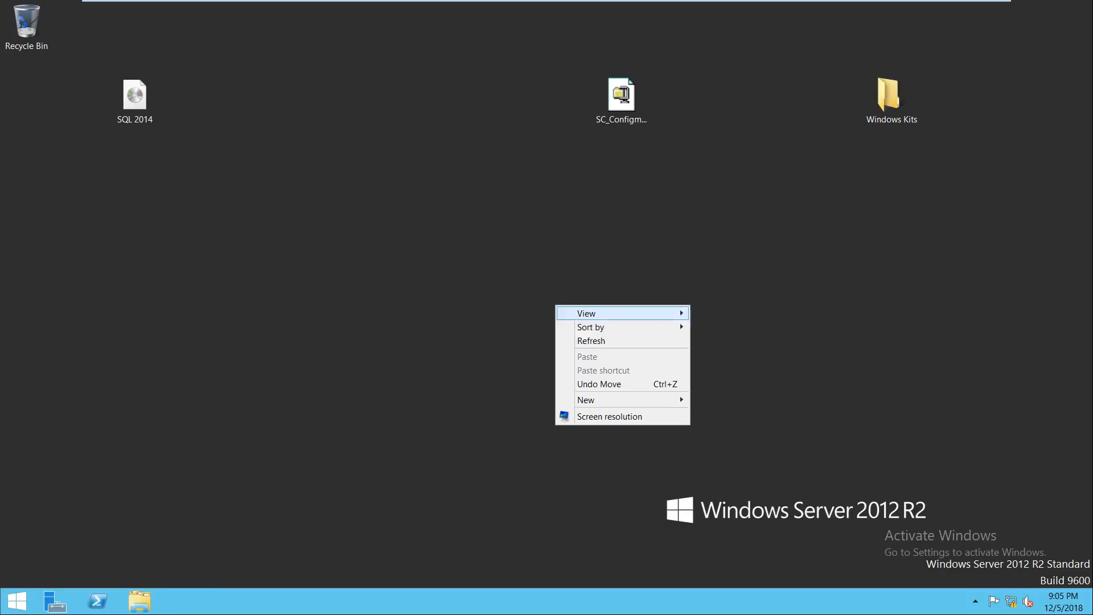
left_click(572, 340)
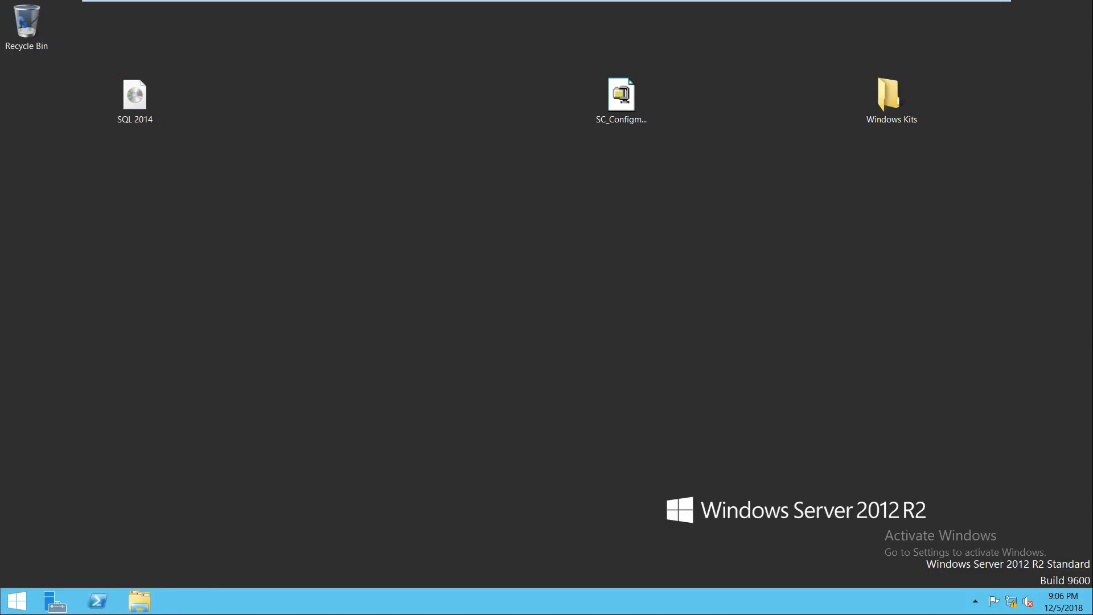
left_click(140, 602)
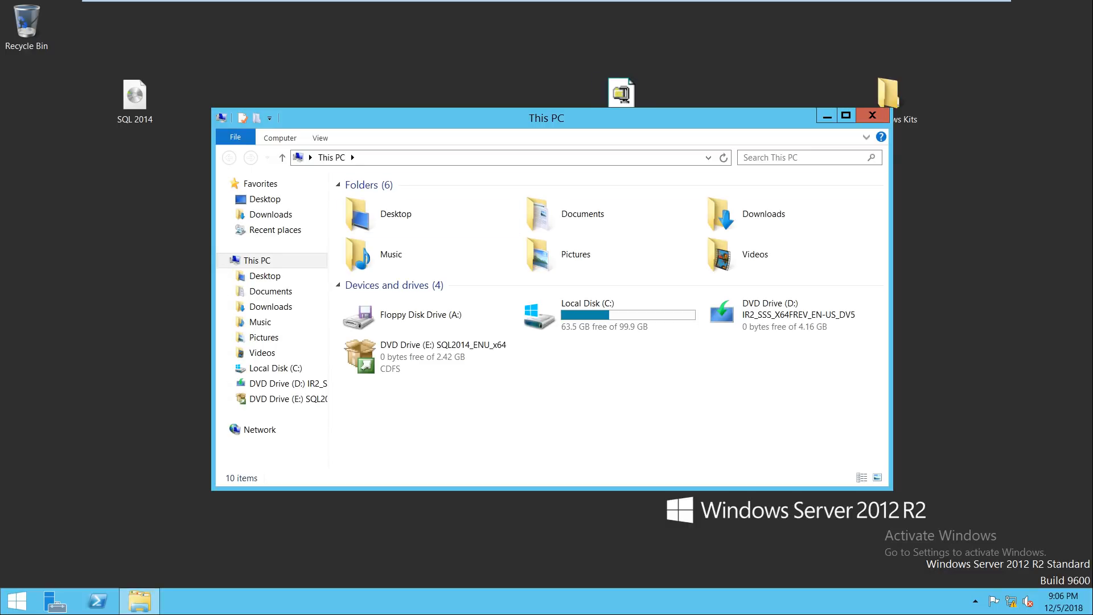
key("super+Up")
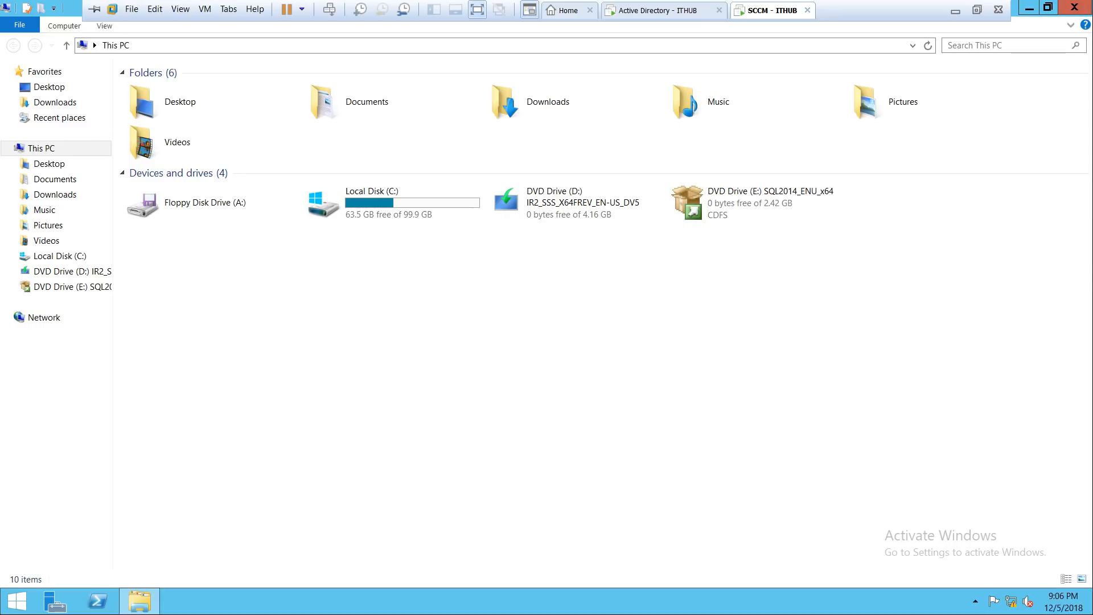
left_click(955, 11)
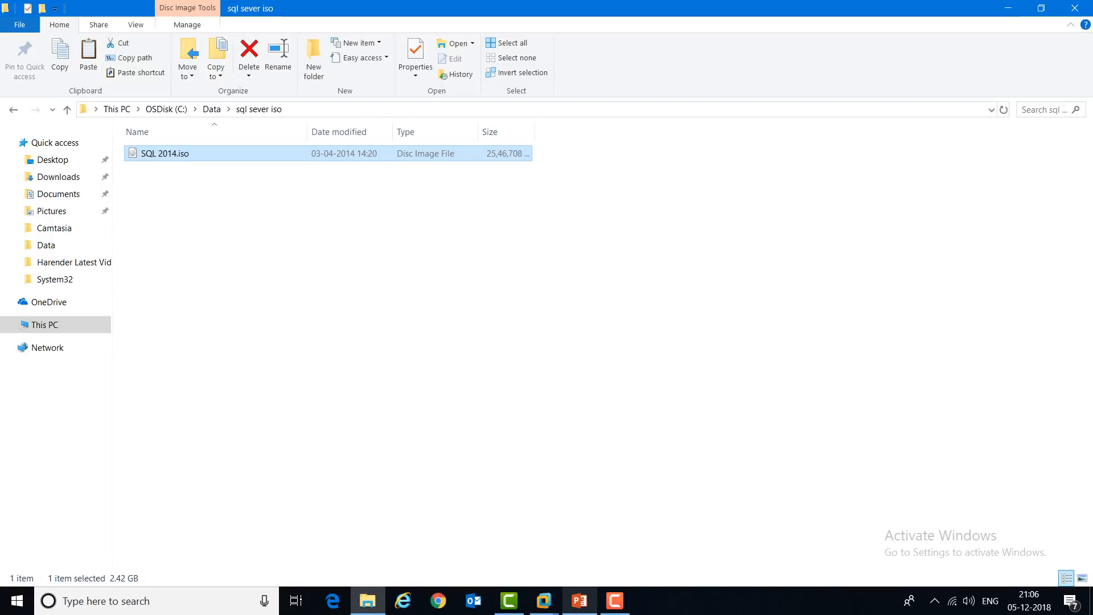
Step: Highlight steps 9 and 10 (Install SQL Server, Install SCCM Server) on the PowerPoint Steps slide
left_click(580, 601)
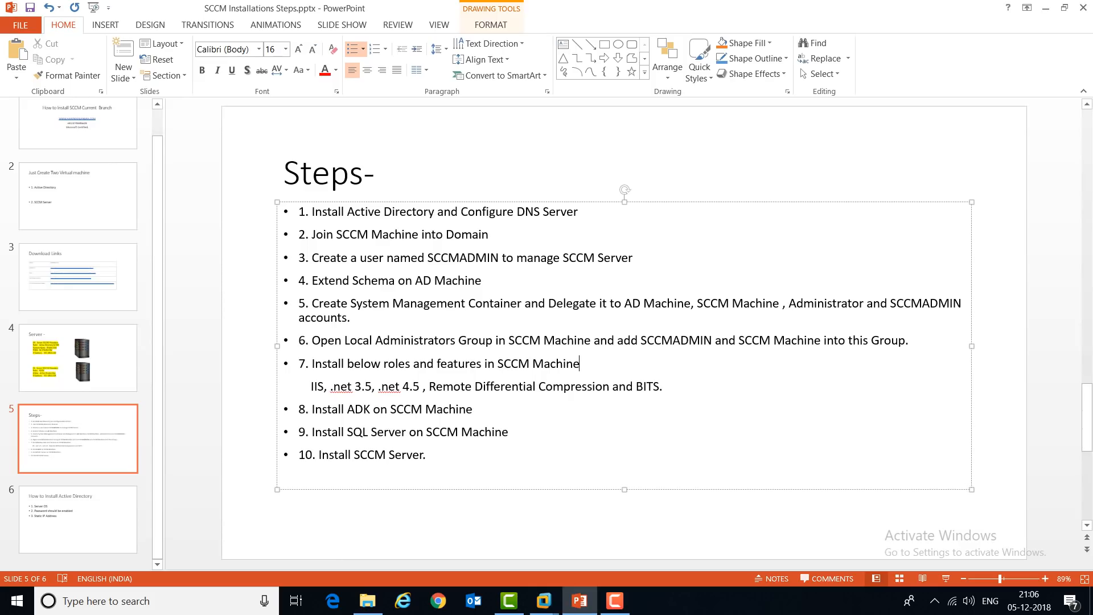
left_click_drag(510, 431, 312, 432)
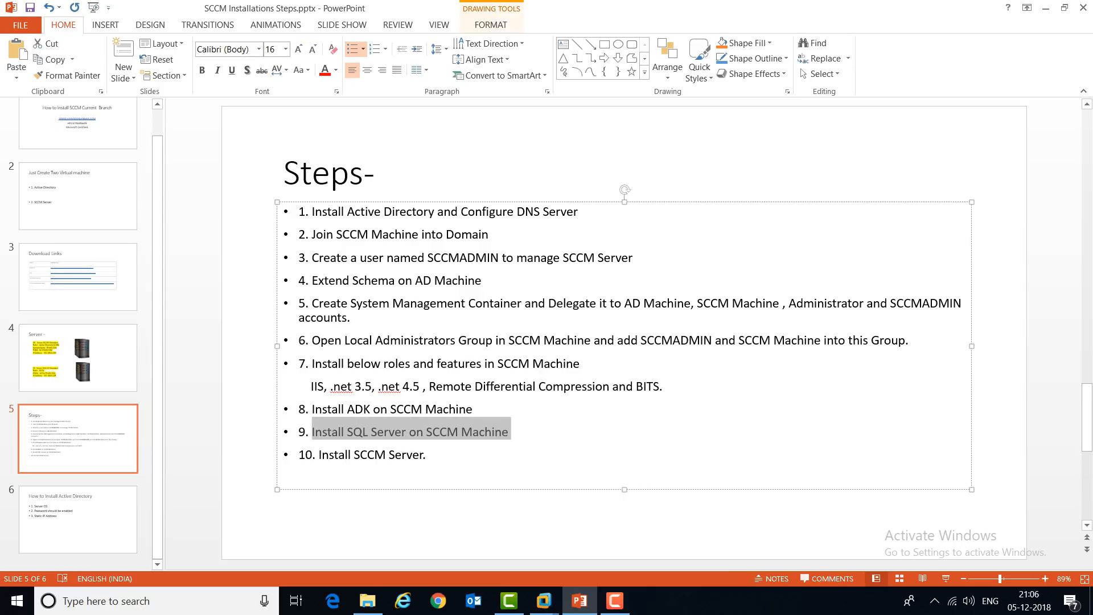
left_click_drag(428, 454, 299, 454)
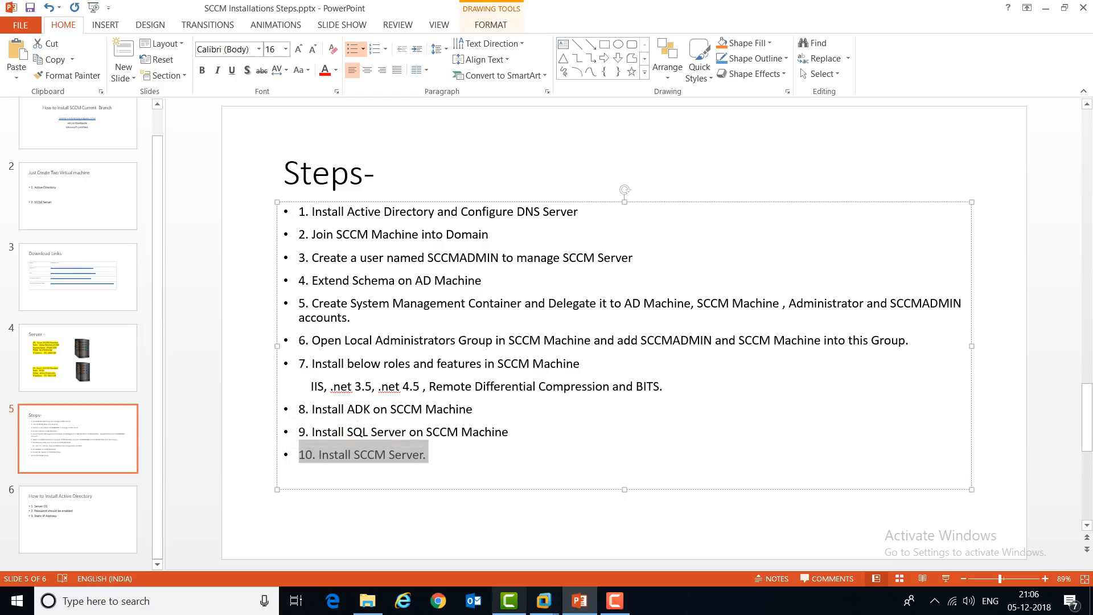
Step: Return to the SCCM VM and open Local Disk (C:)
mouse_move(544, 601)
left_click(1031, 523)
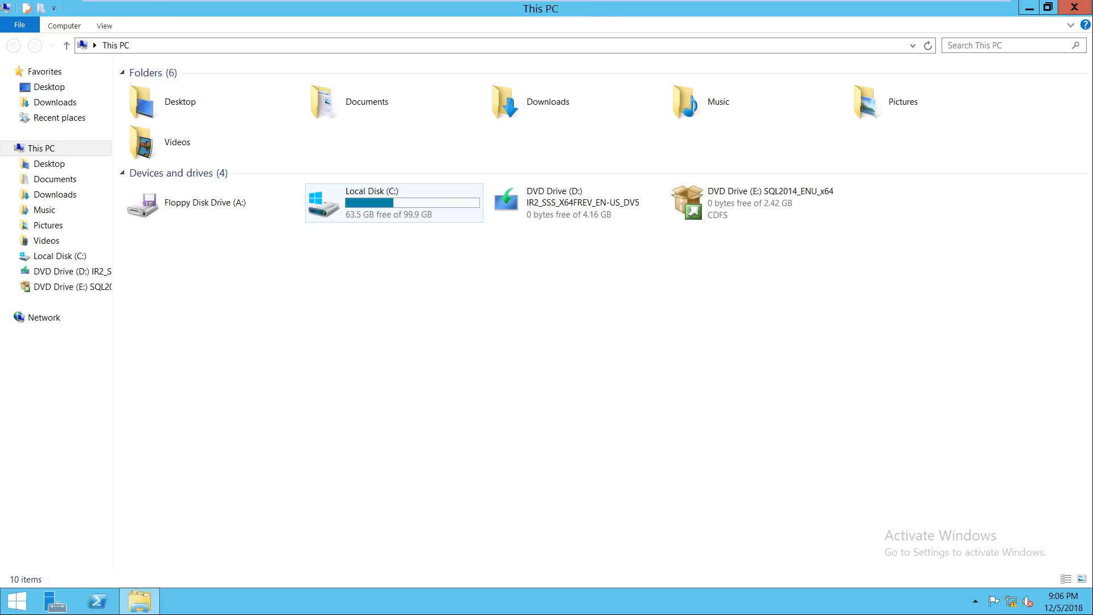
double_click(376, 202)
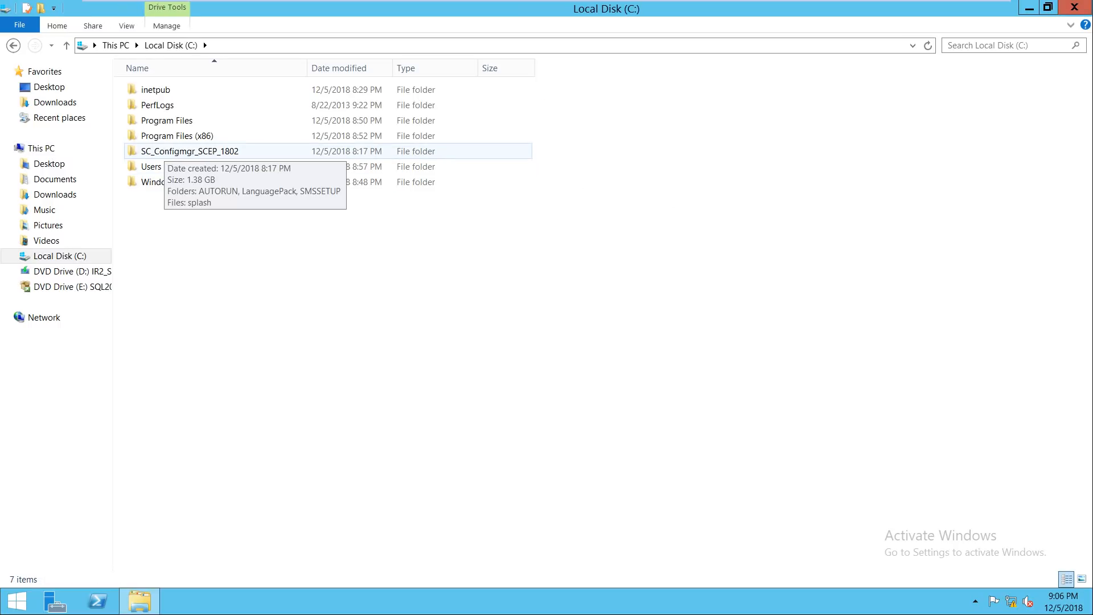
Step: Run splash from SC_Configmgr_SCEP_1802 as an HTML application, choose Install and approve UAC
double_click(166, 151)
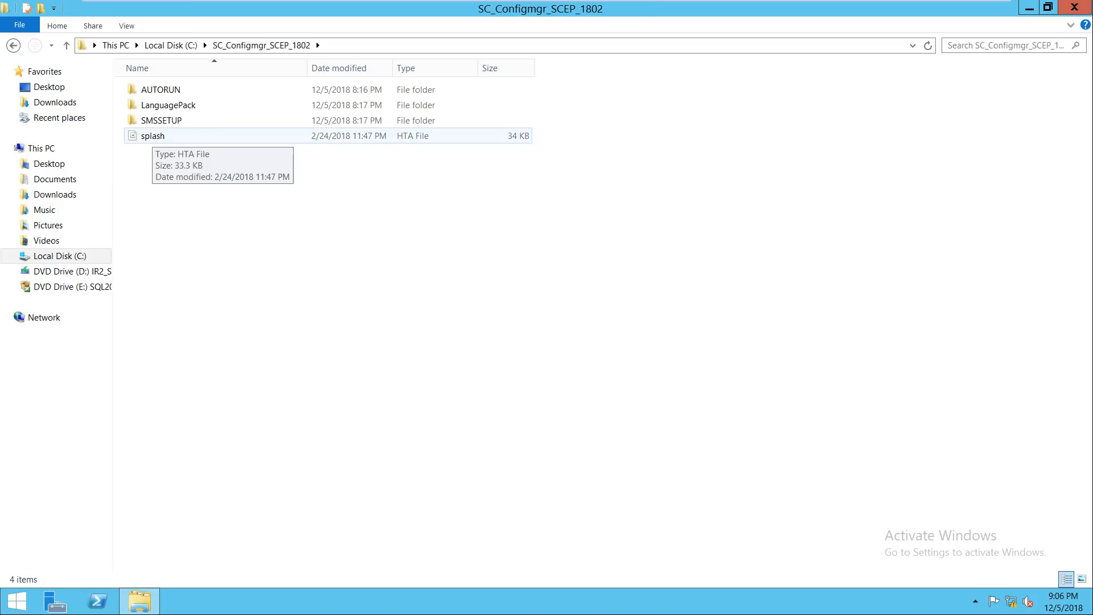
double_click(152, 136)
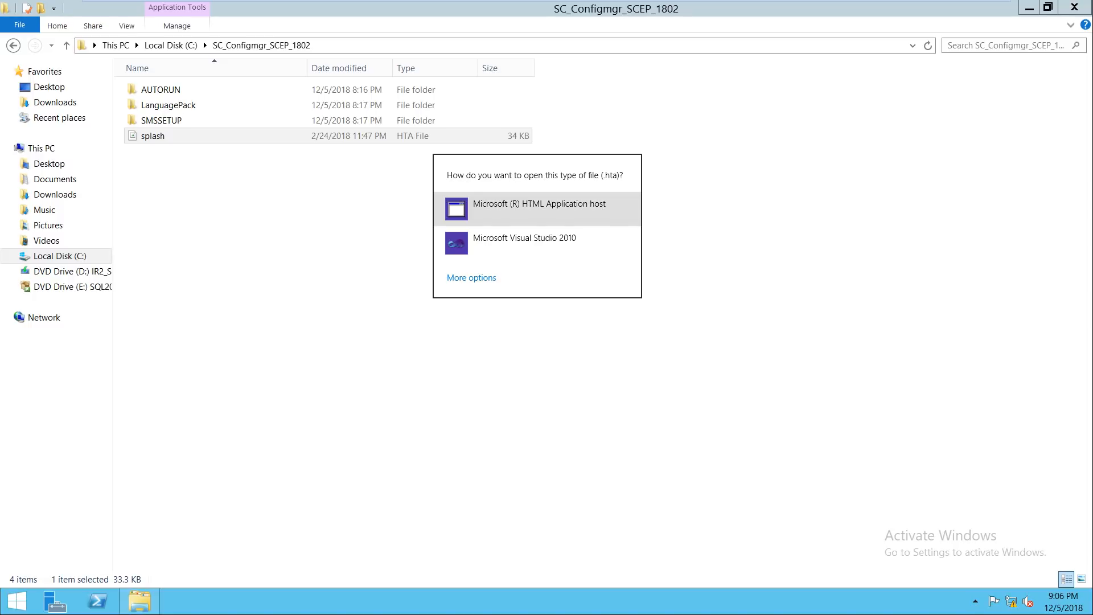
key("Return")
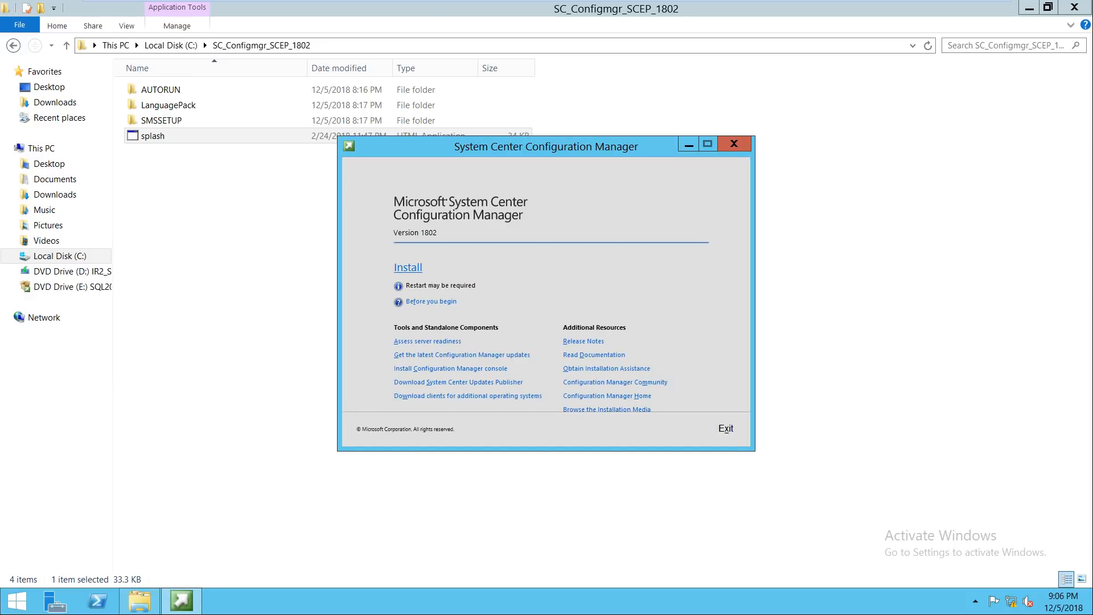
left_click(408, 267)
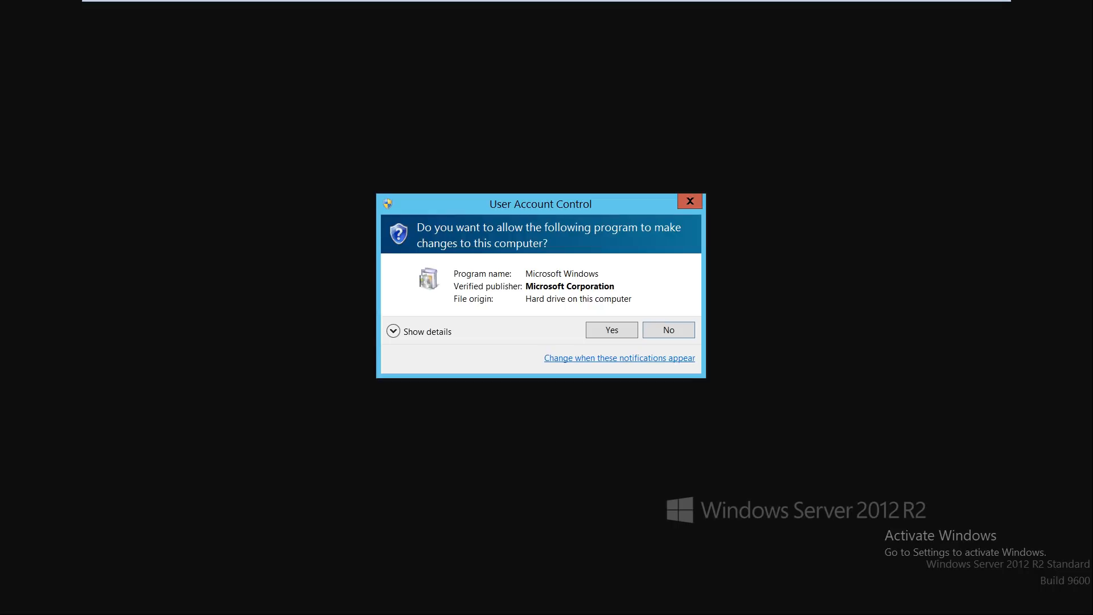
left_click(612, 330)
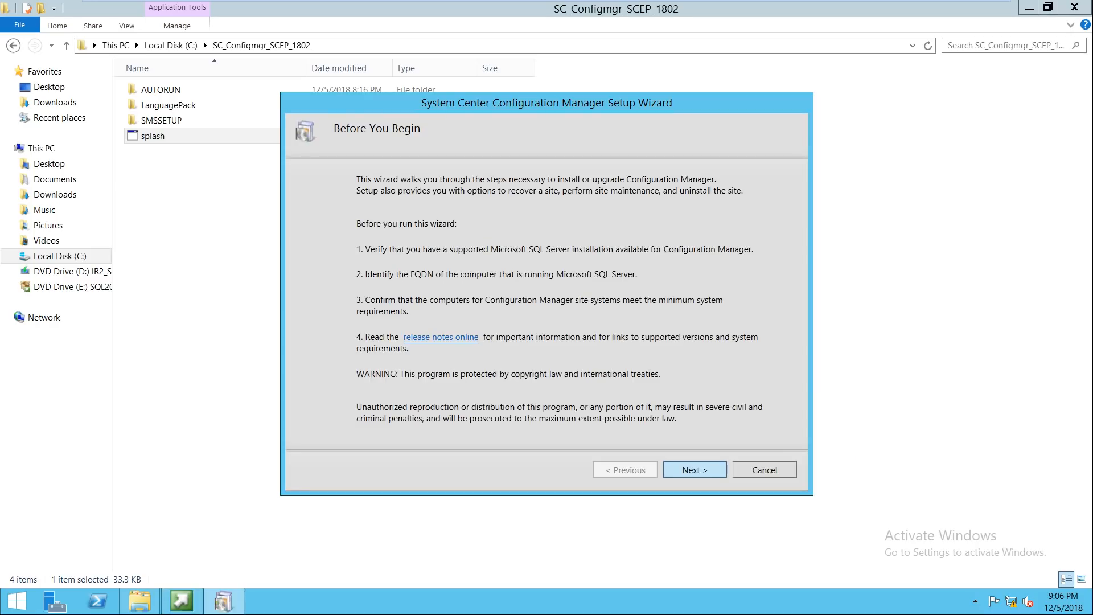
Step: Choose to install a Configuration Manager primary site rather than a central administration site
key("Return")
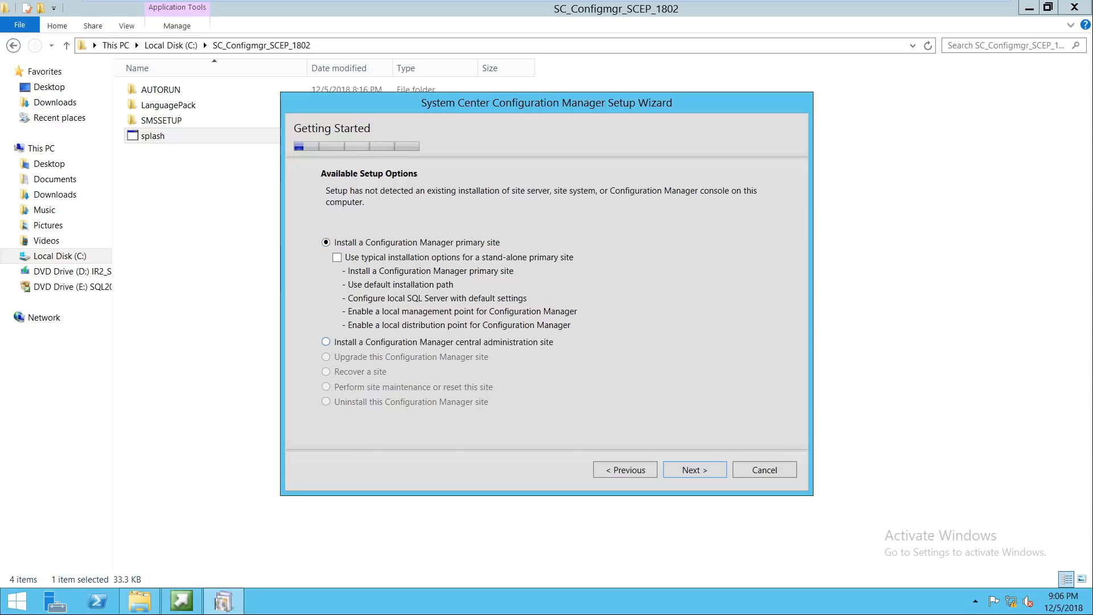
left_click(326, 343)
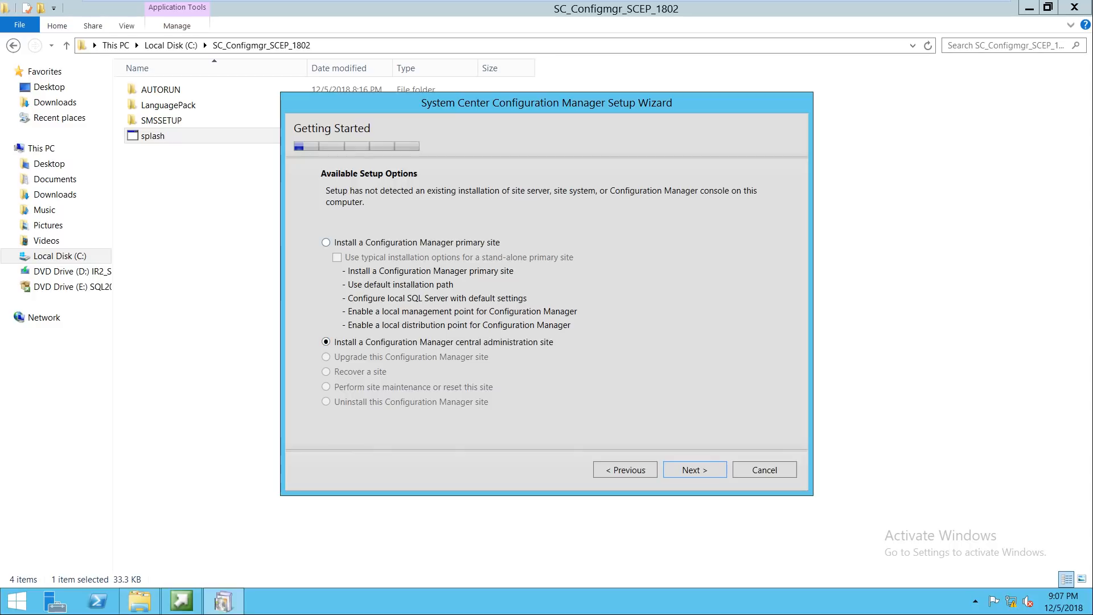
left_click(326, 243)
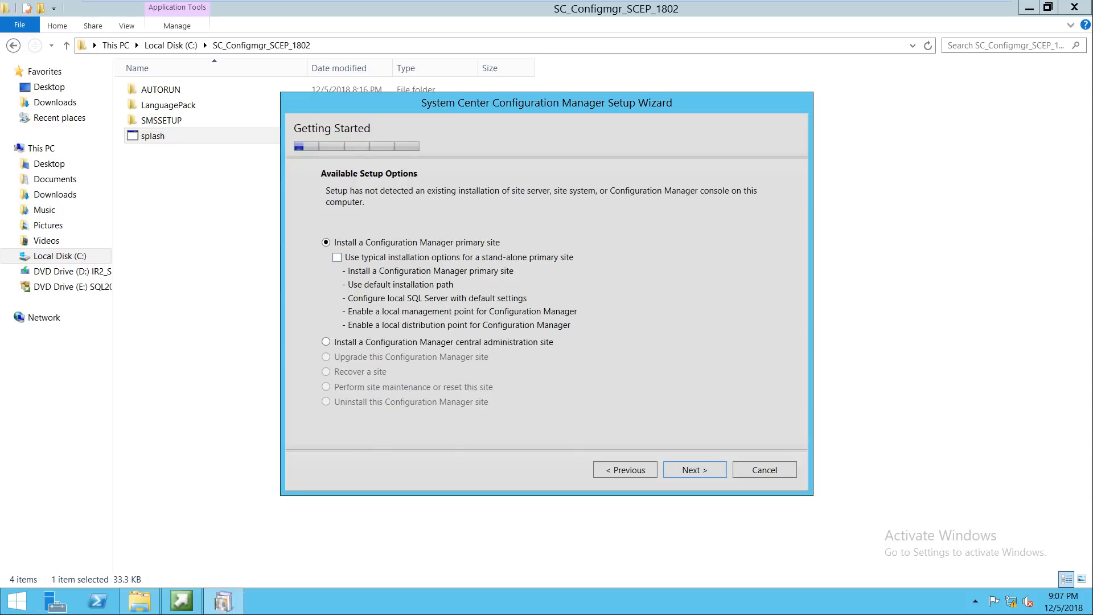
key("Return")
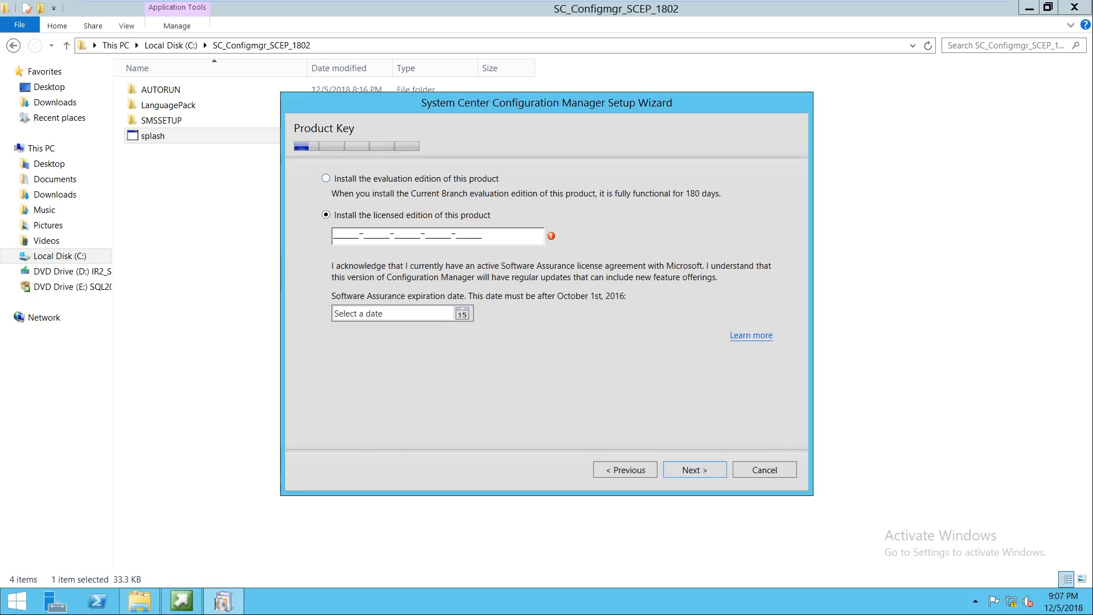
Step: Select the evaluation edition and accept the SQL Server Native Client license terms
left_click(327, 178)
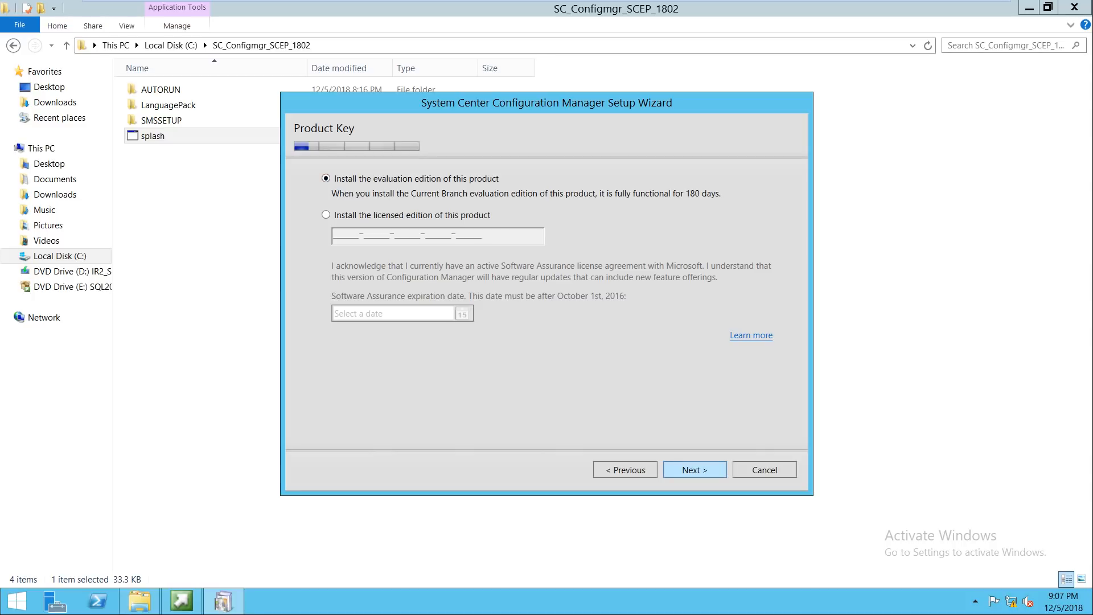
key("Return")
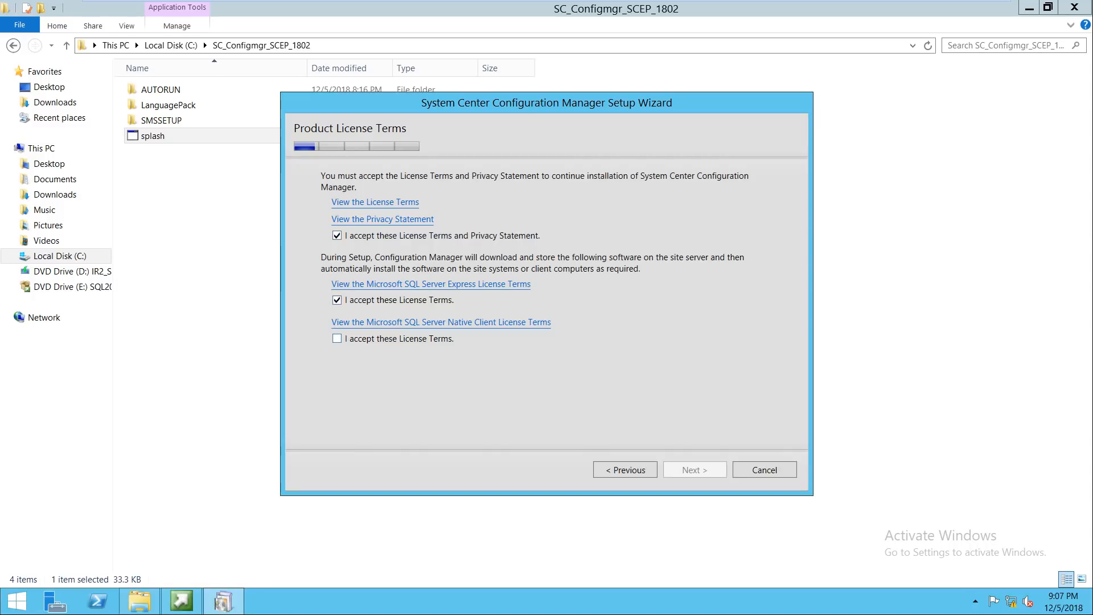
left_click(337, 339)
key("Return")
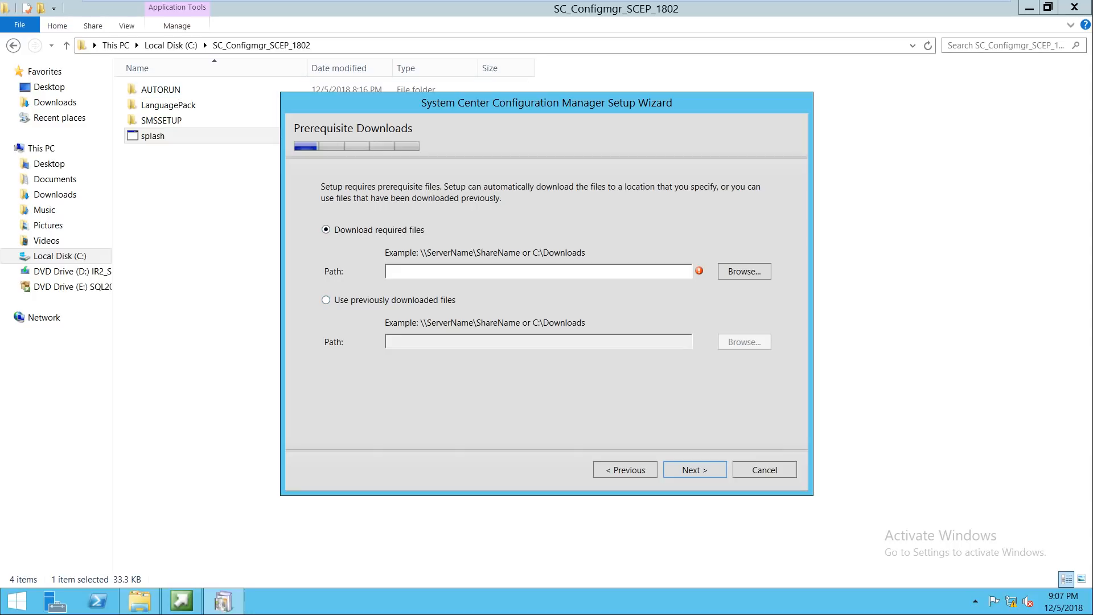
Step: Move the setup wizard right and leave it set to Download required files
left_click_drag(411, 101, 477, 94)
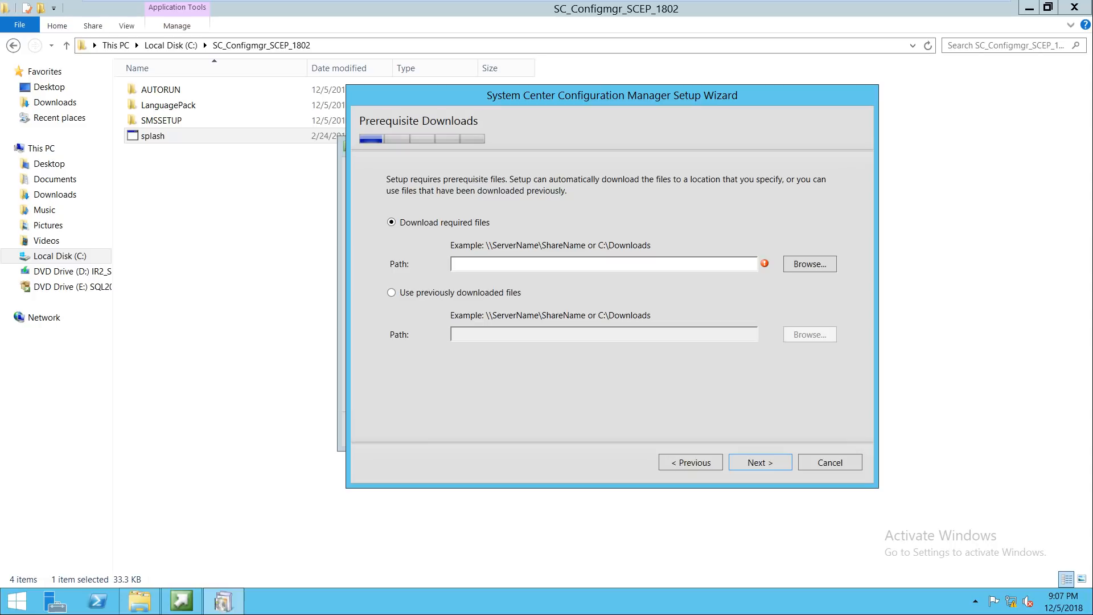
left_click(391, 293)
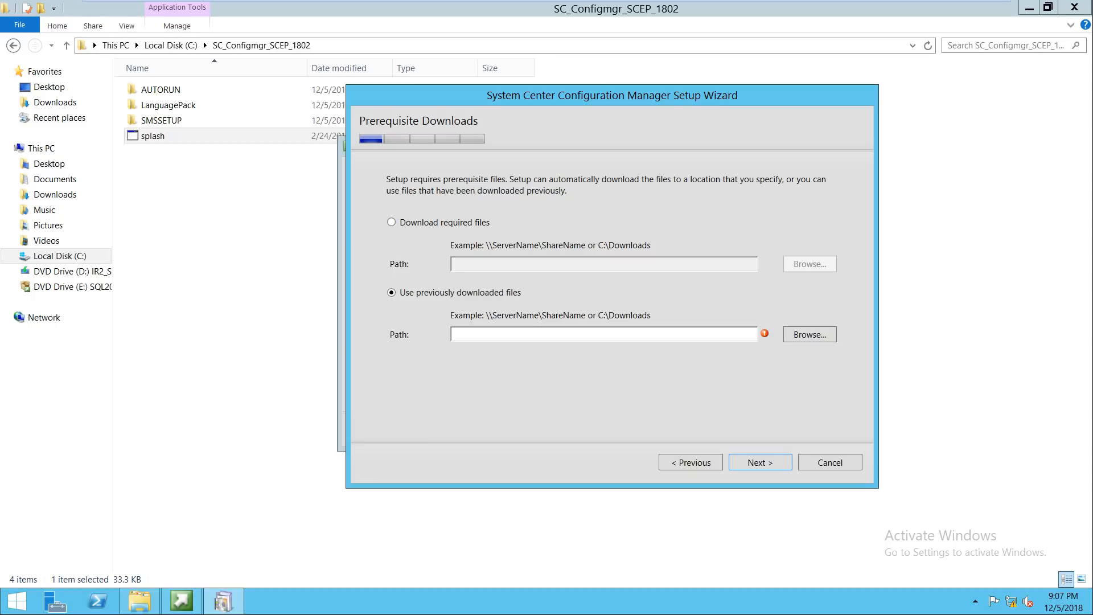
left_click(392, 222)
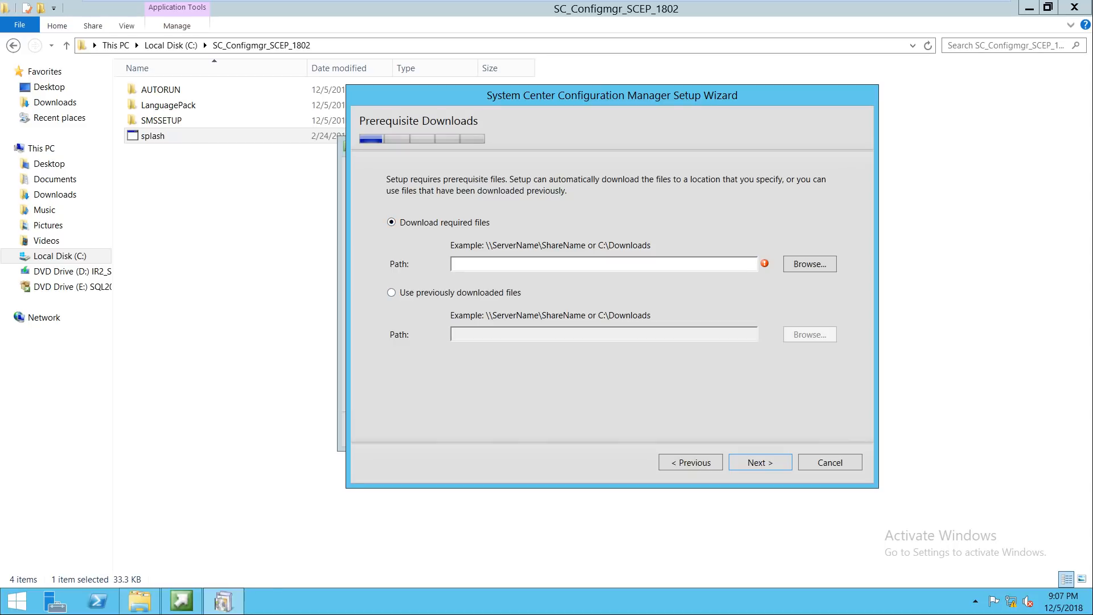
Step: Run %temp% from the Run box, then bring up actions for the Ethernet0 connection
key("super+r")
type("%temp%")
key("Return")
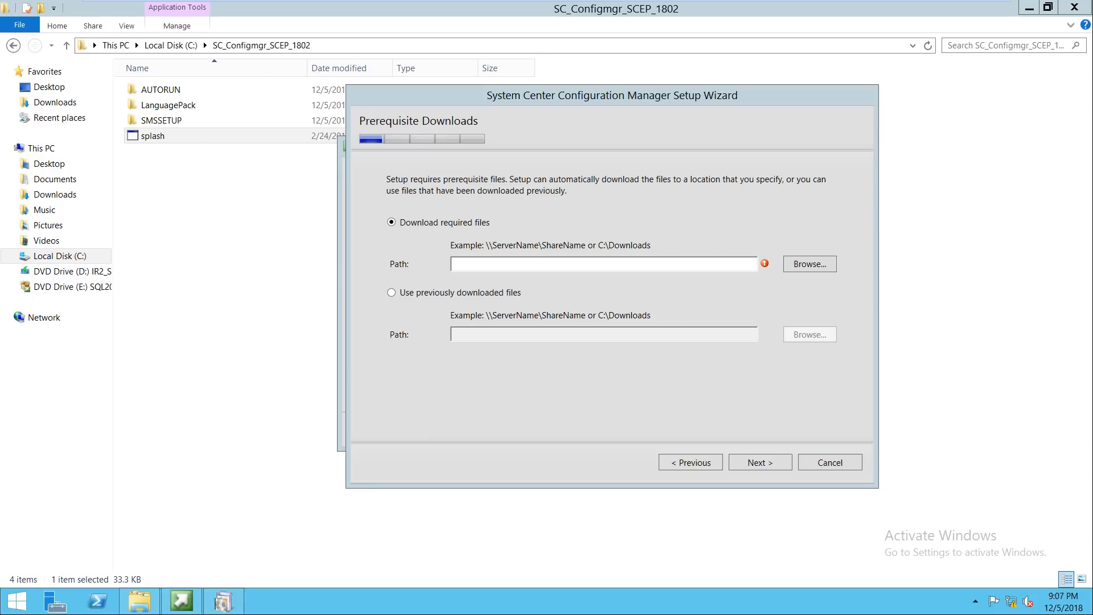
right_click(309, 215)
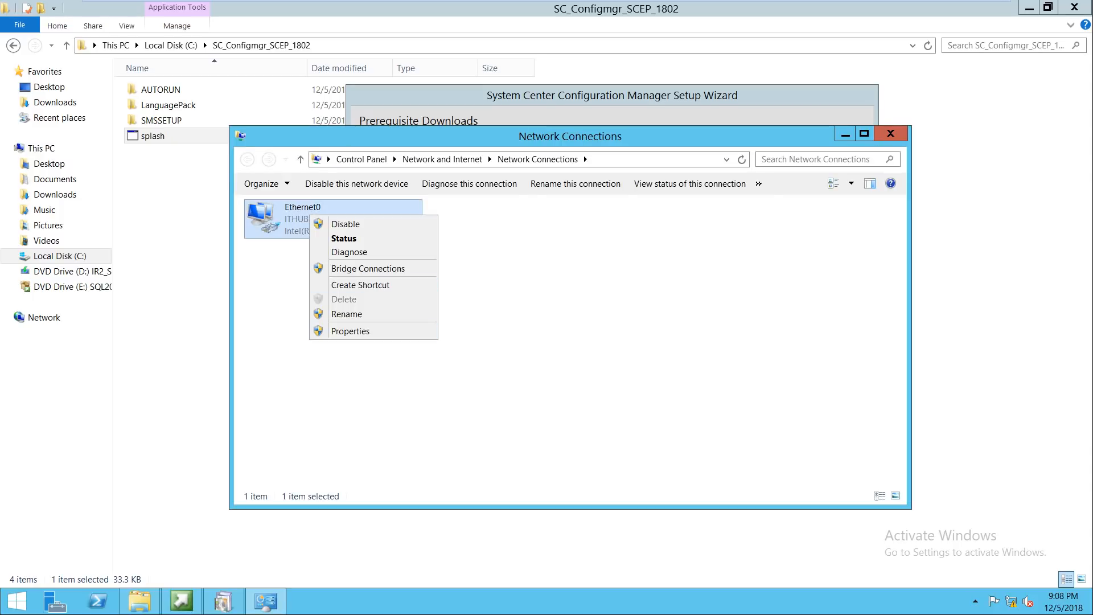
Step: Give Ethernet0 IPv4 gateway 192.168.0.20 and alternate DNS 8.8.8.8, then close the network windows
left_click(350, 331)
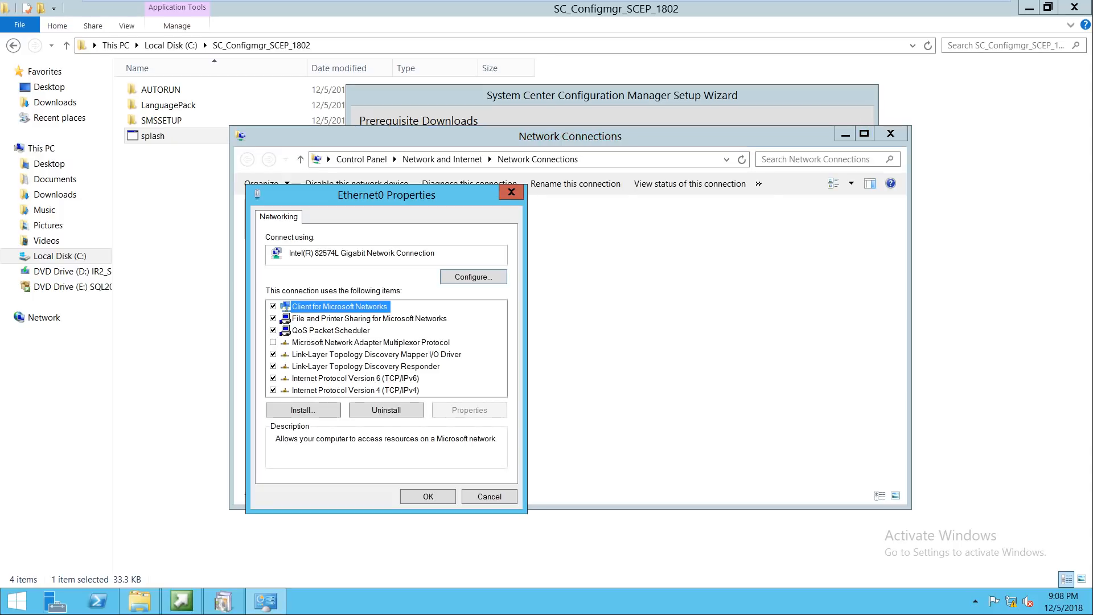
double_click(355, 390)
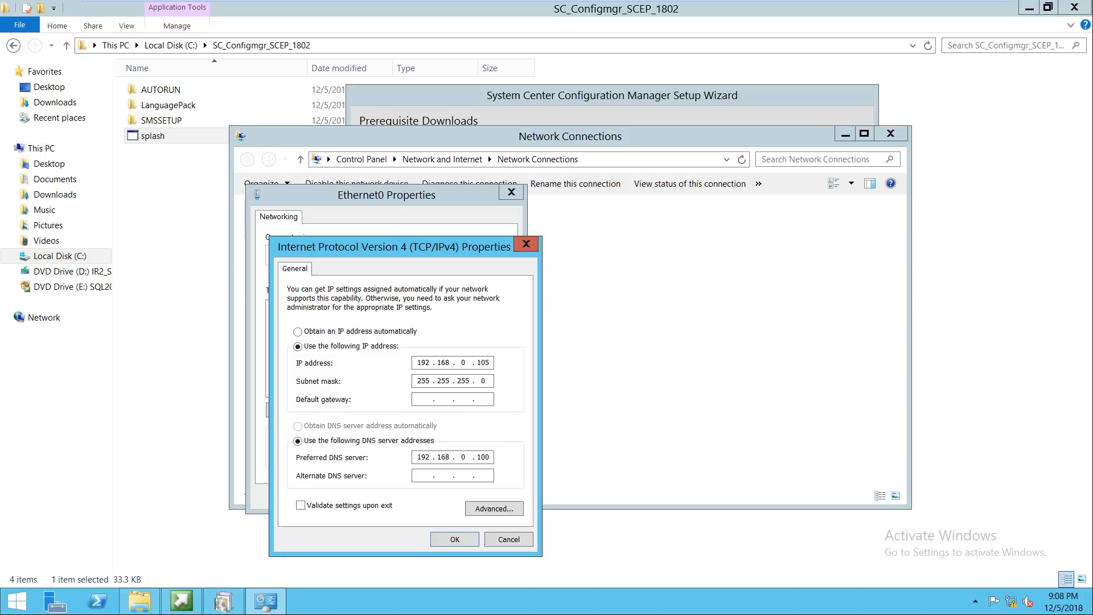
type("192.168.")
type("0.20")
type("8")
type("8.8.8")
key("Return")
key("Return")
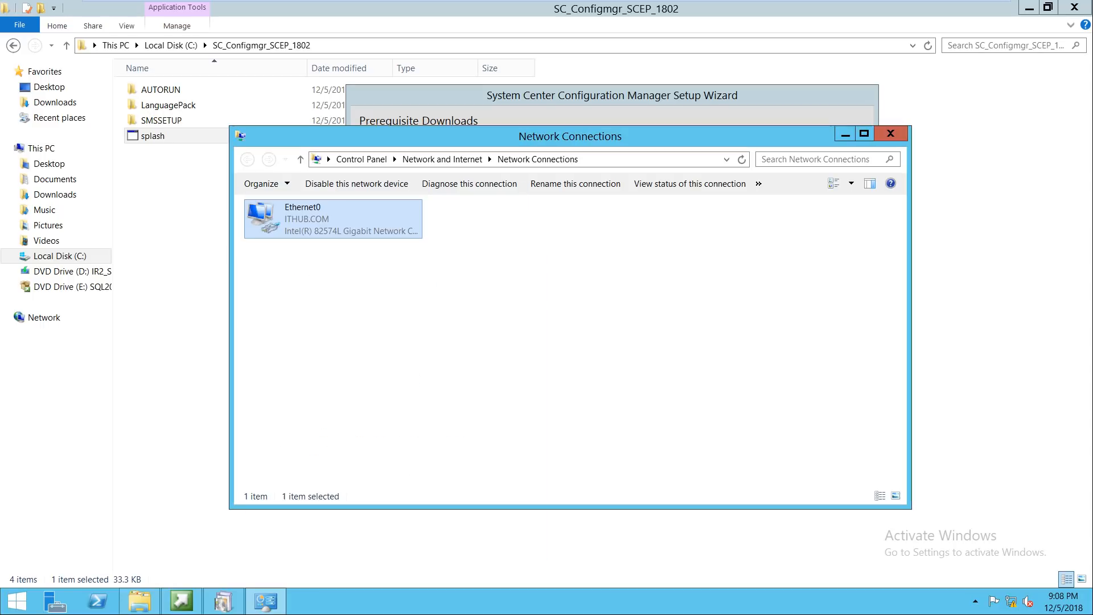
left_click(890, 133)
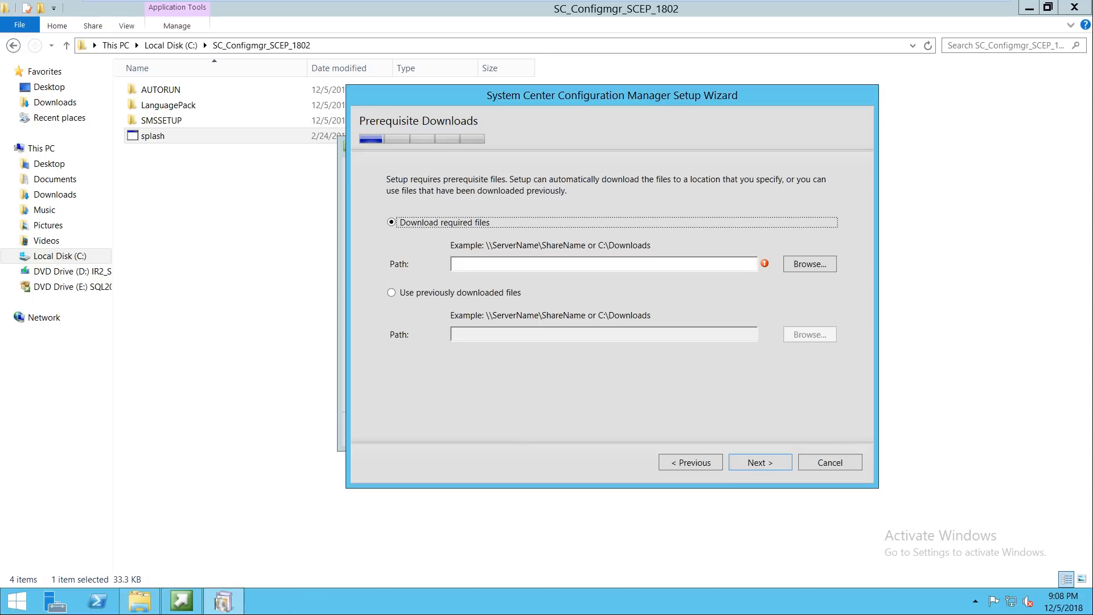
Step: Create a Downloads folder in C:\SC_Configmgr_SCEP_1802 and set it as the prerequisite download path
left_click(604, 264)
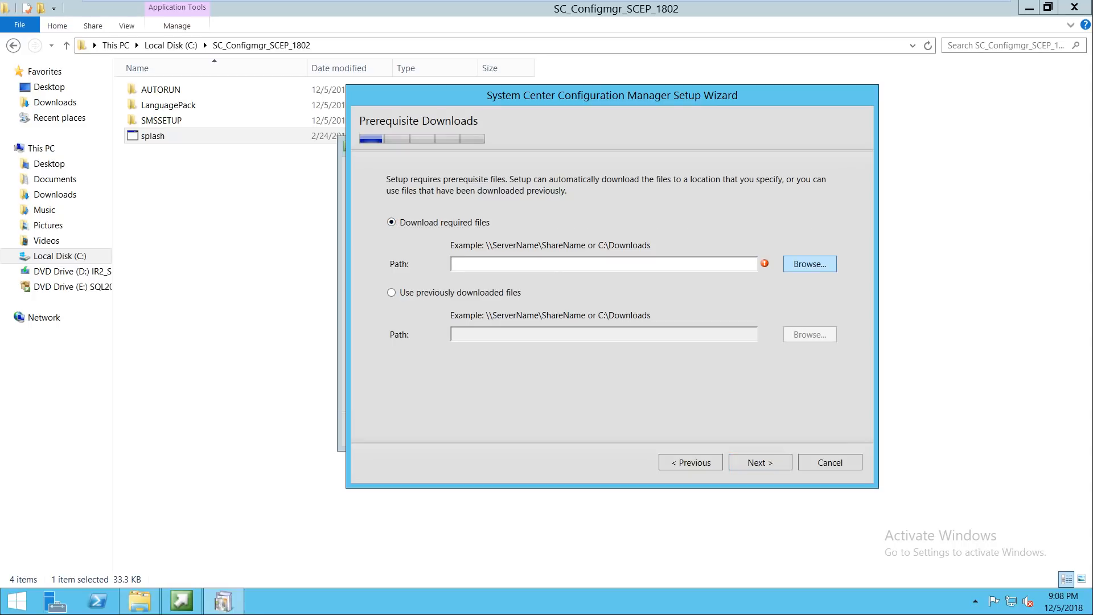
left_click(809, 263)
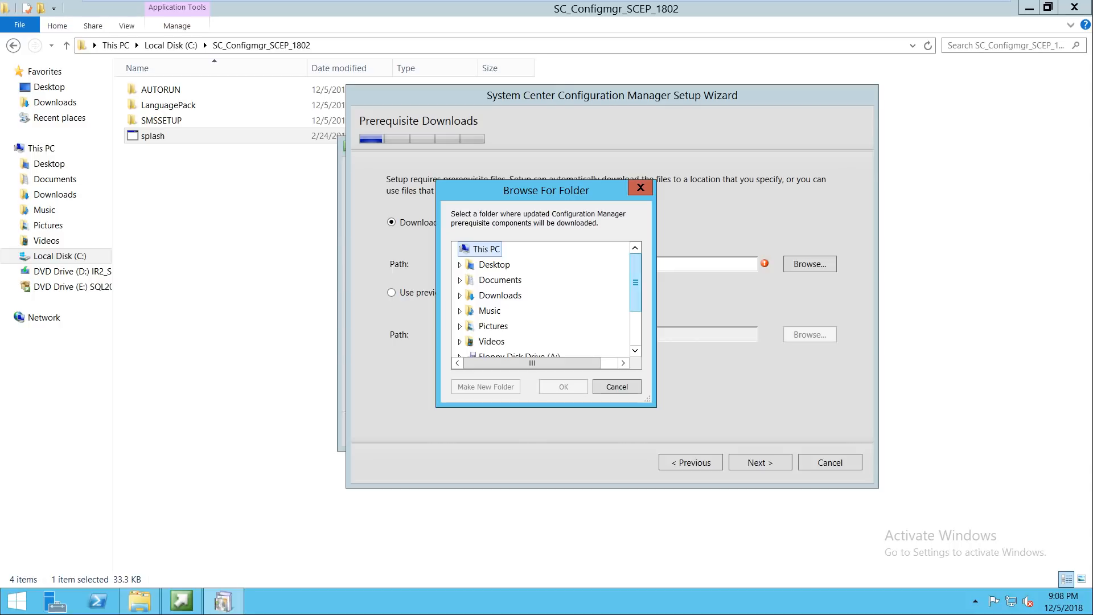
scroll(541, 319, "down", 2)
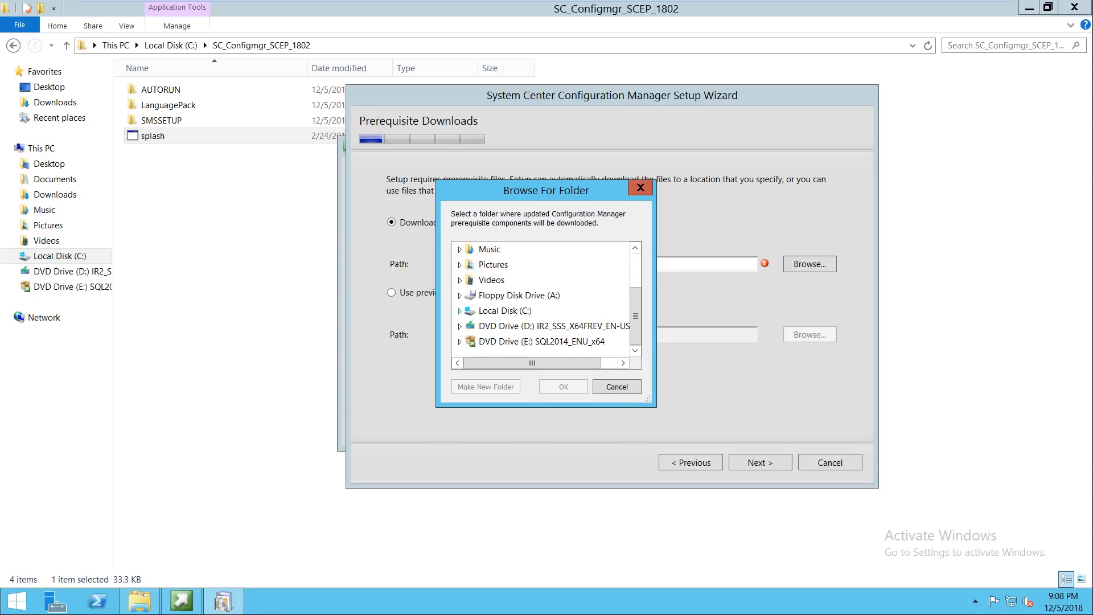
left_click(460, 311)
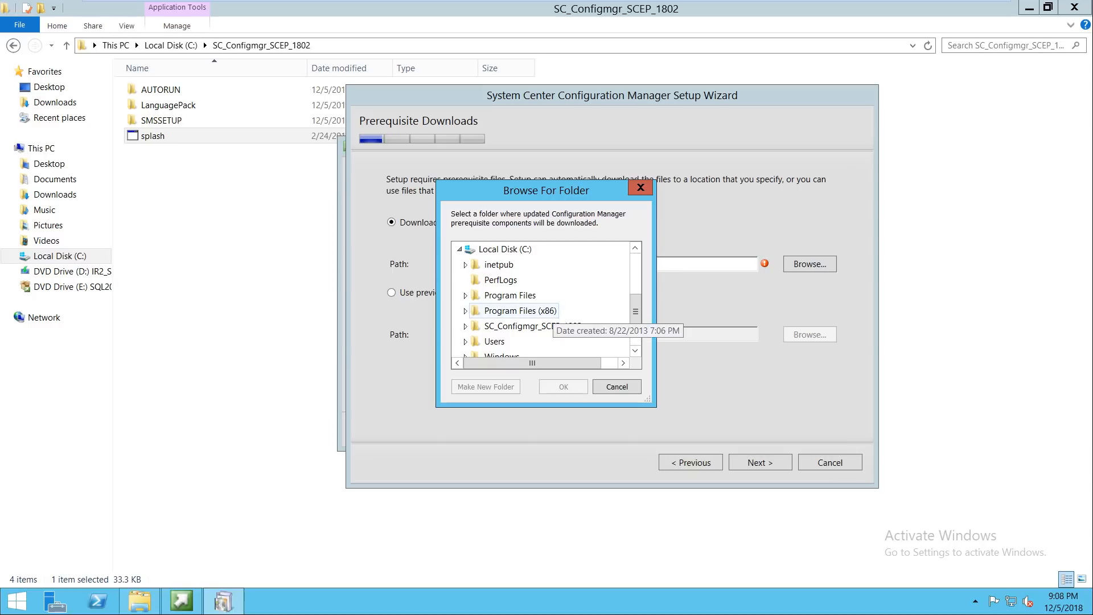
left_click(465, 326)
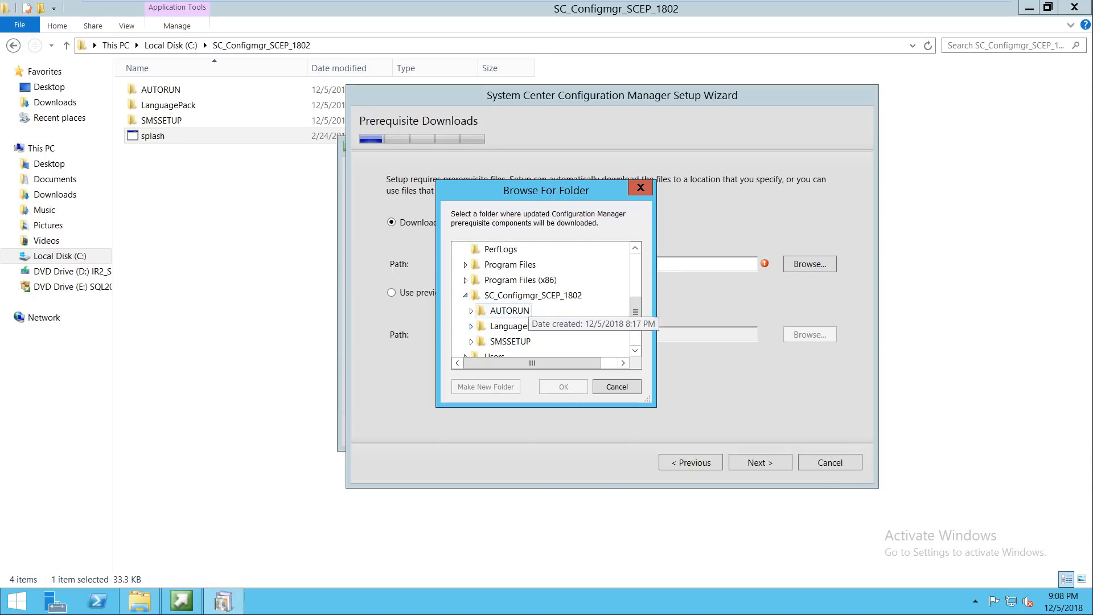
left_click(523, 296)
left_click(486, 387)
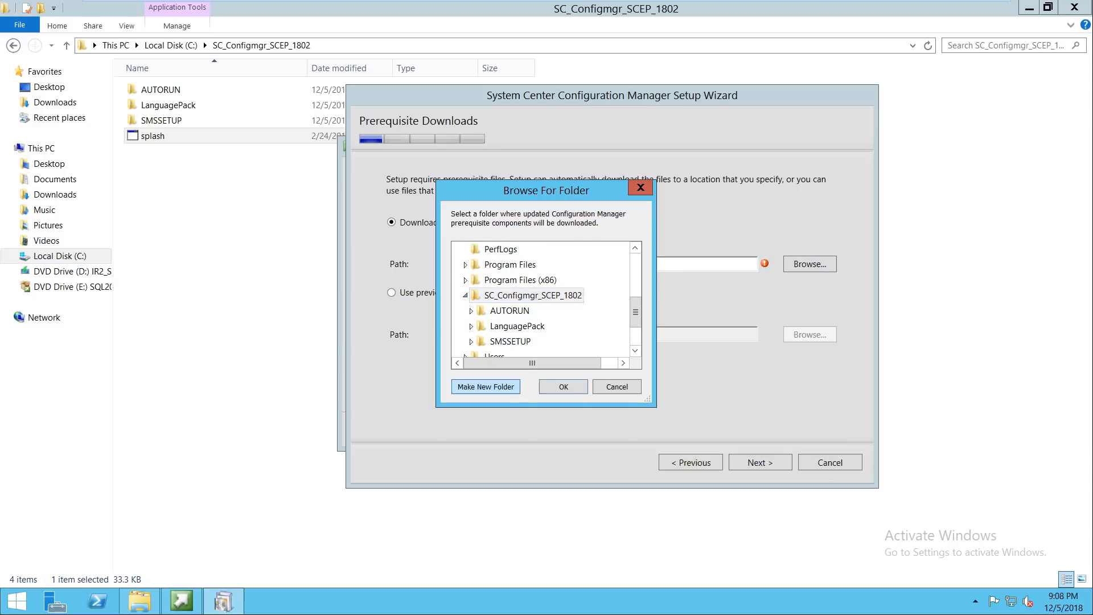
type("Downl")
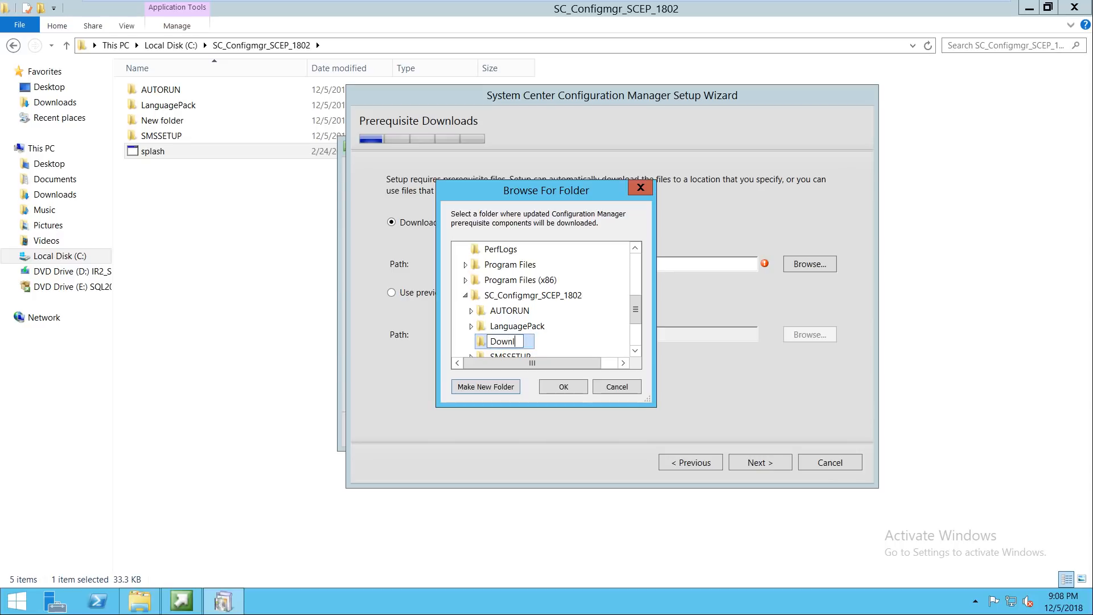
type("oads")
key("Return")
key("Return")
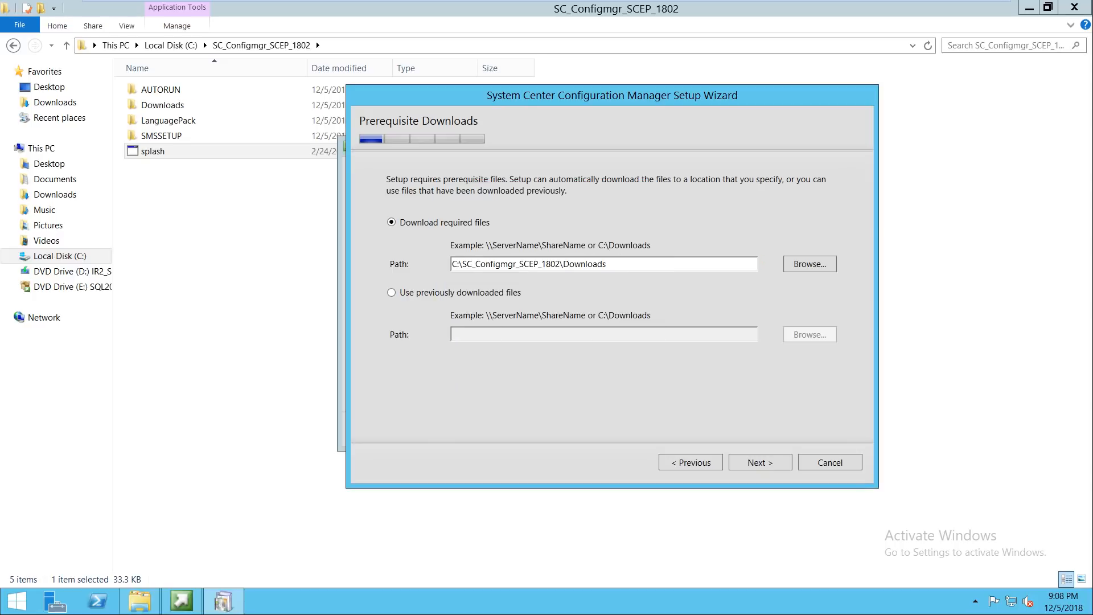
key("Return")
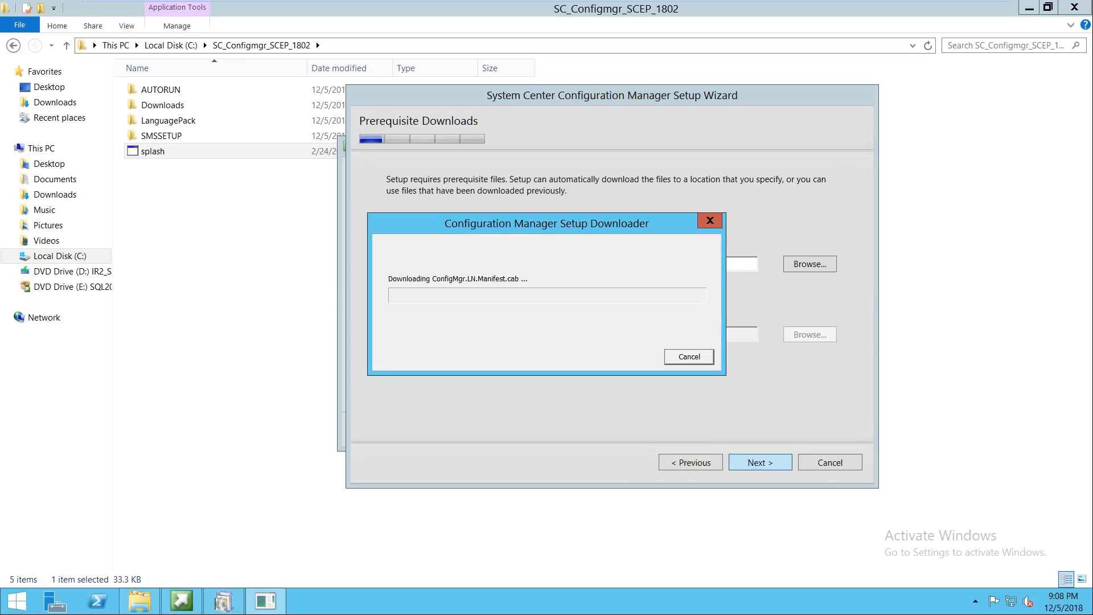
Step: Move the downloader window aside and minimize the VM window while prerequisites download
left_click_drag(493, 221, 543, 313)
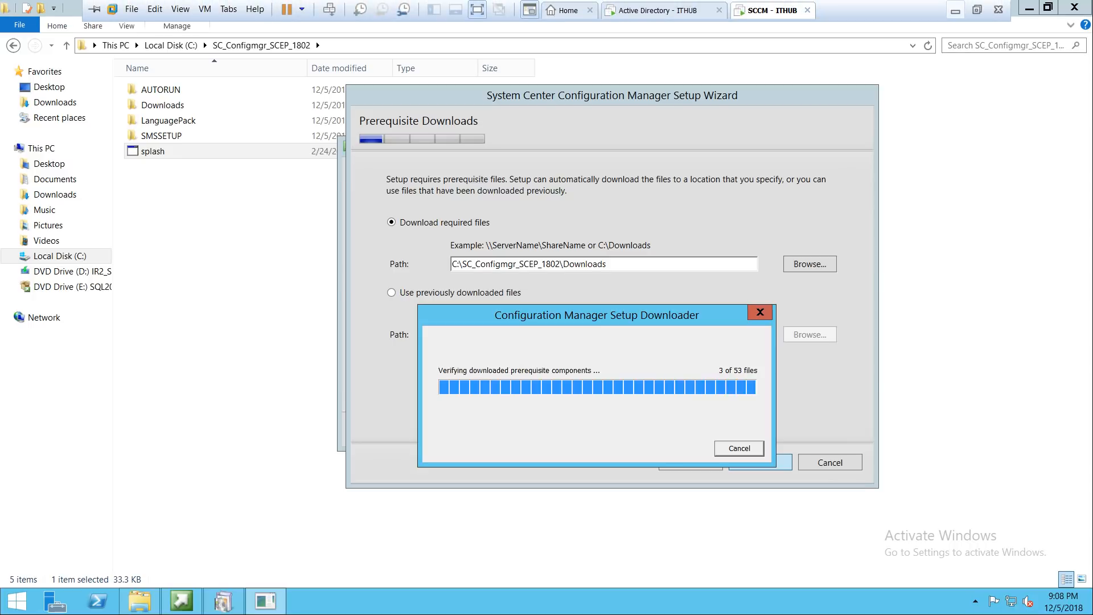
left_click(955, 11)
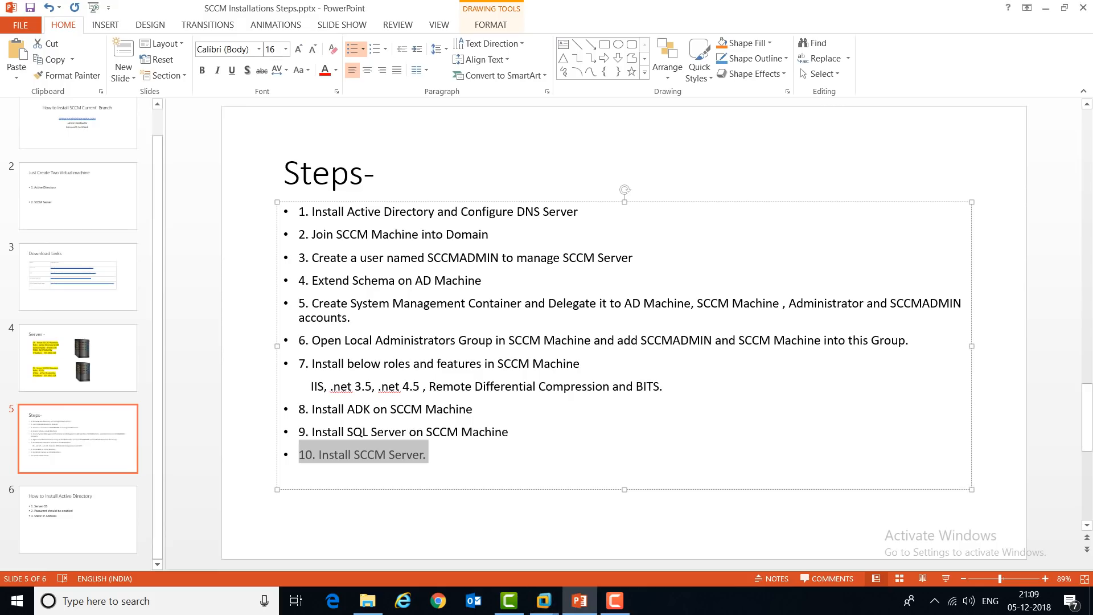
left_click(615, 601)
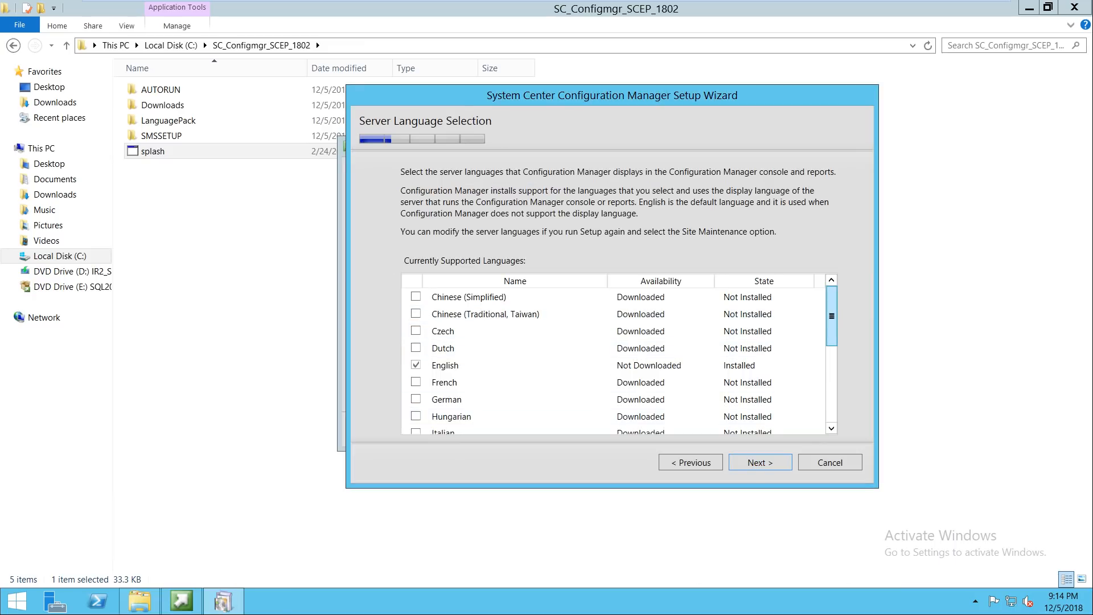
Step: Accept English as the only server language and the only client language, continuing past both pages
scroll(832, 316, "down", 3)
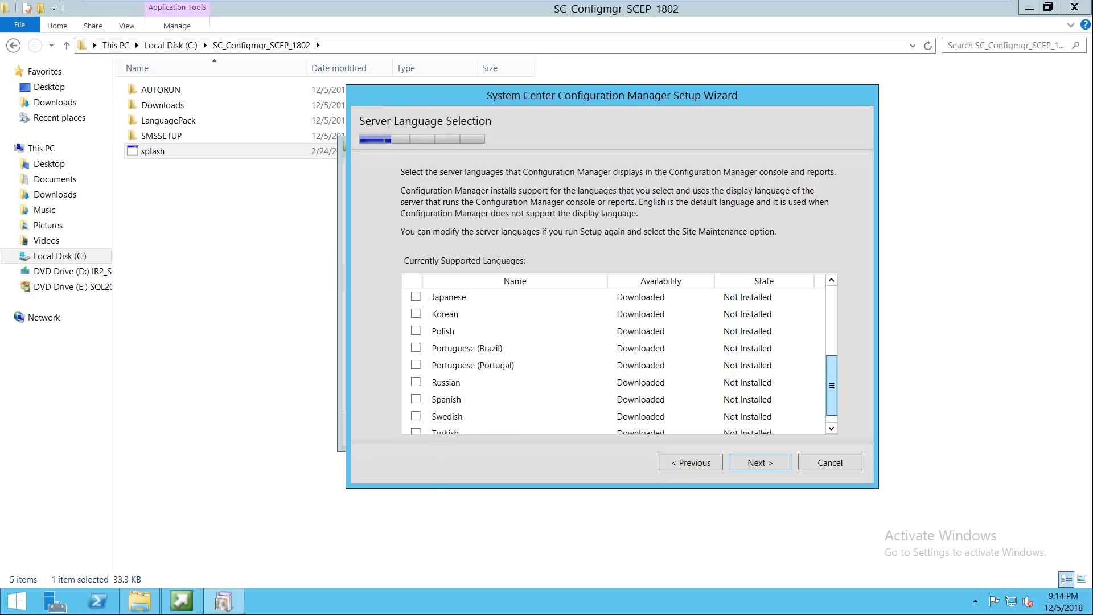
left_click_drag(832, 386, 831, 316)
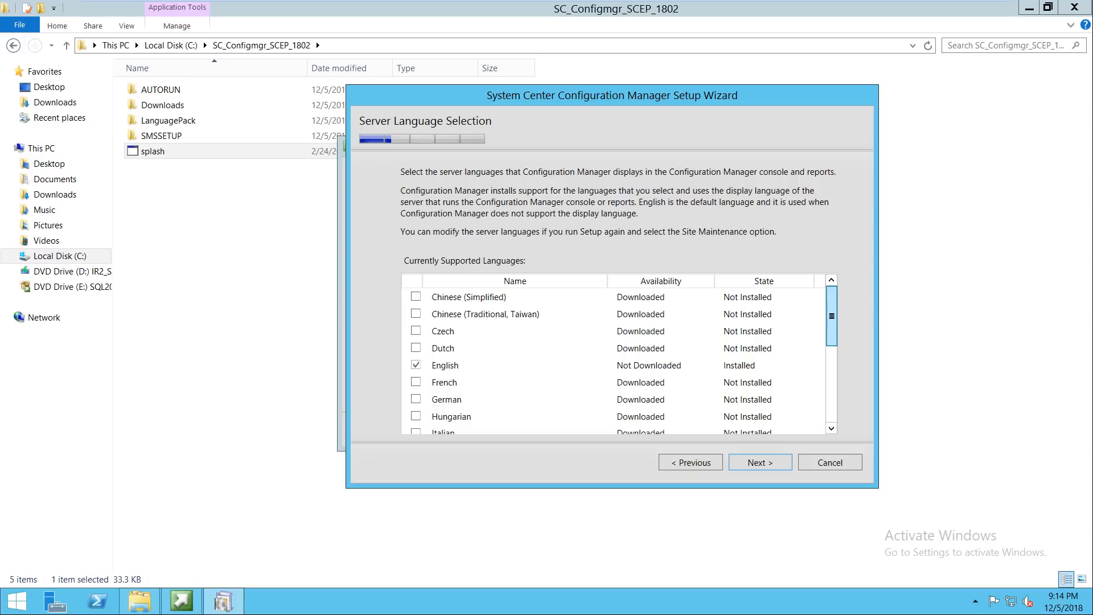
left_click_drag(832, 316, 832, 391)
left_click(760, 462)
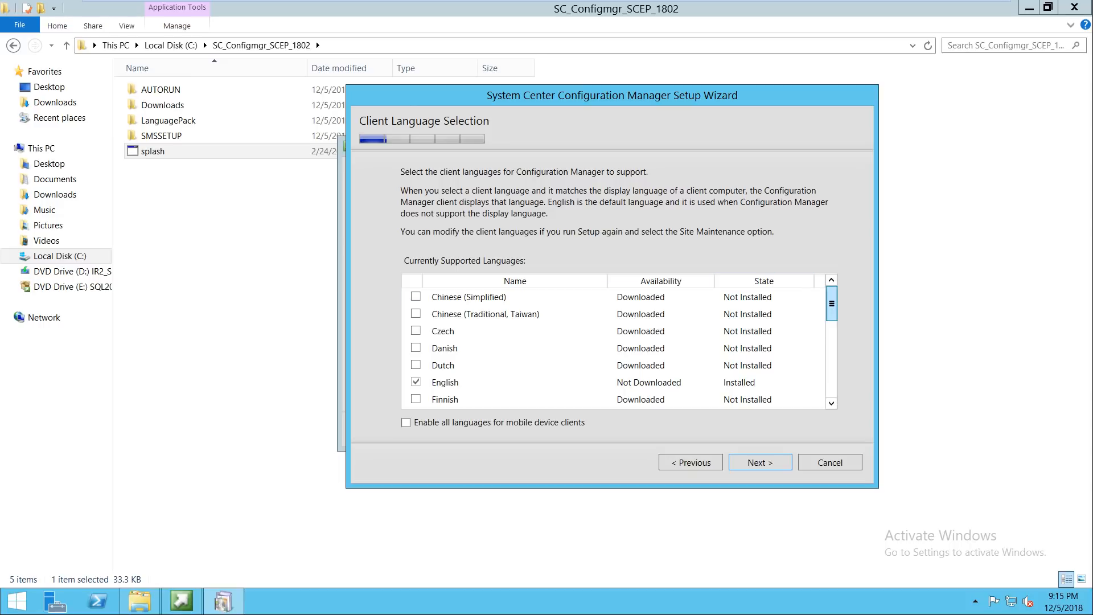
mouse_move(832, 304)
left_mouse_down()
mouse_move(832, 380)
mouse_move(832, 322)
left_mouse_up()
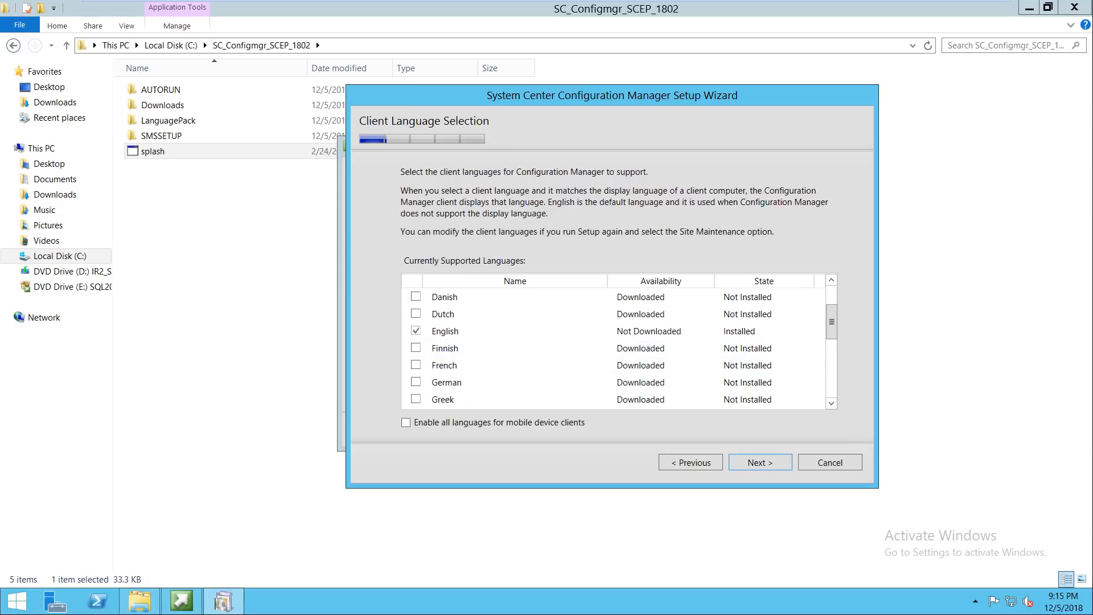
left_click(760, 462)
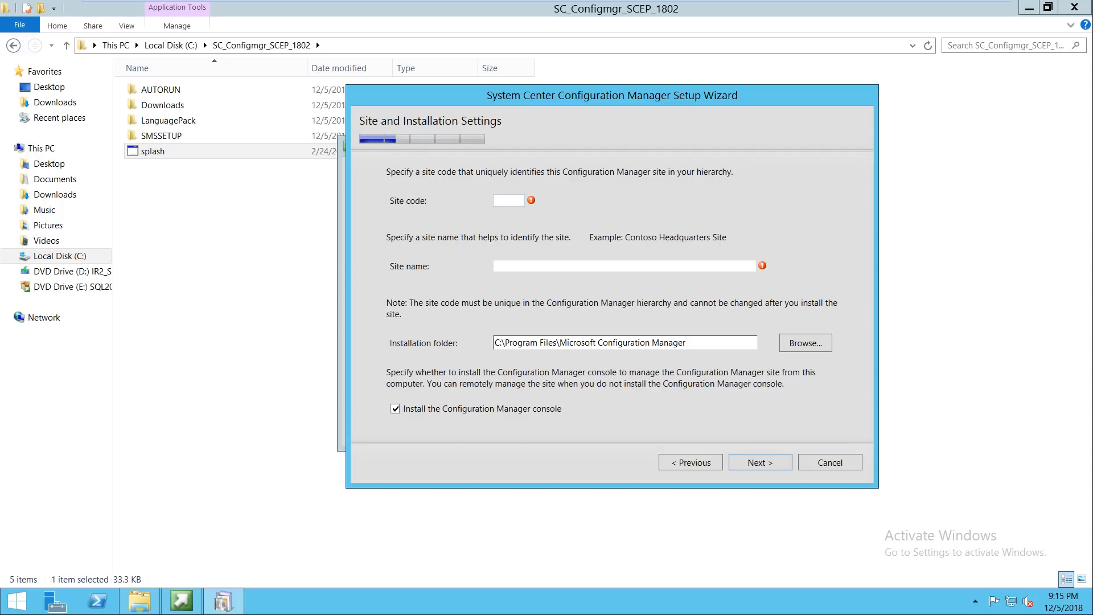
Step: Enter site code IND and site name GURUGRAM, then continue
type("IND")
type("GUR")
type("U")
type("GR")
type("AM")
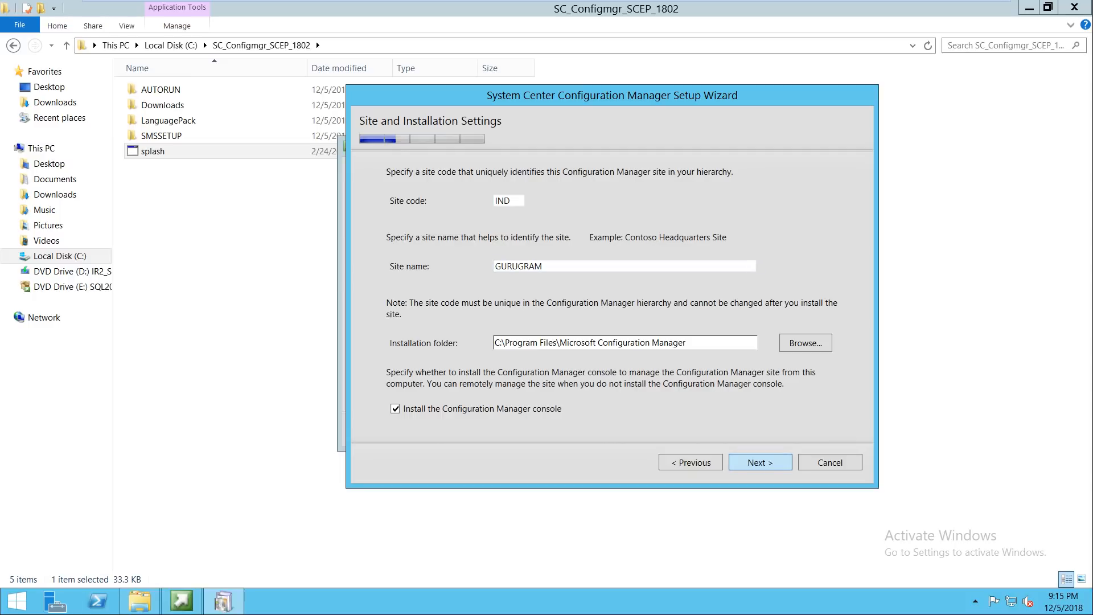
left_click(760, 462)
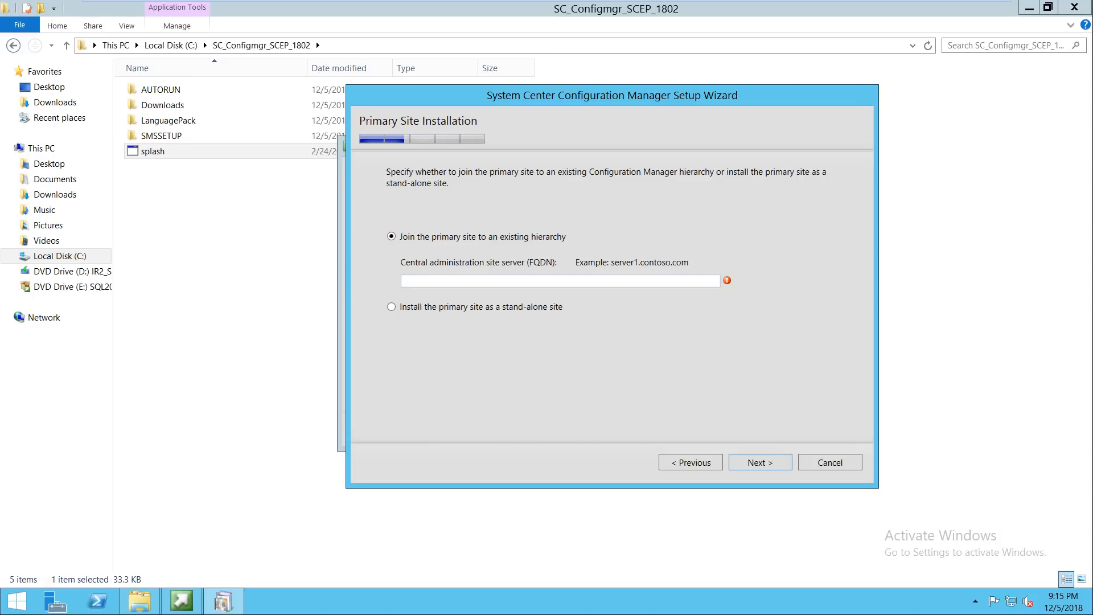
Step: Choose to install the primary site as a stand-alone site and confirm the choice
left_click(392, 307)
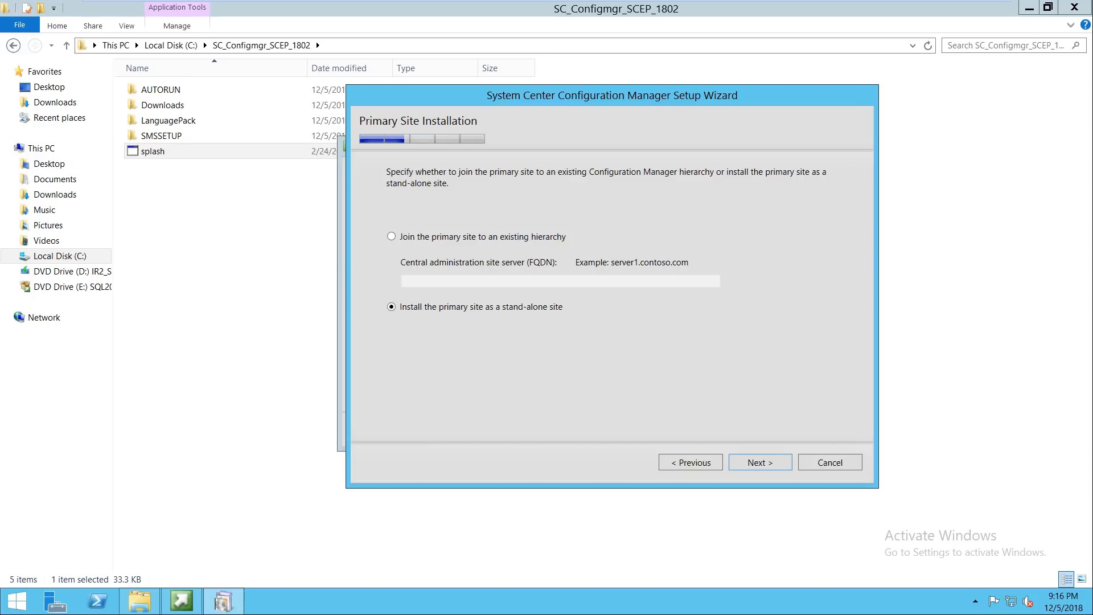
left_click(760, 462)
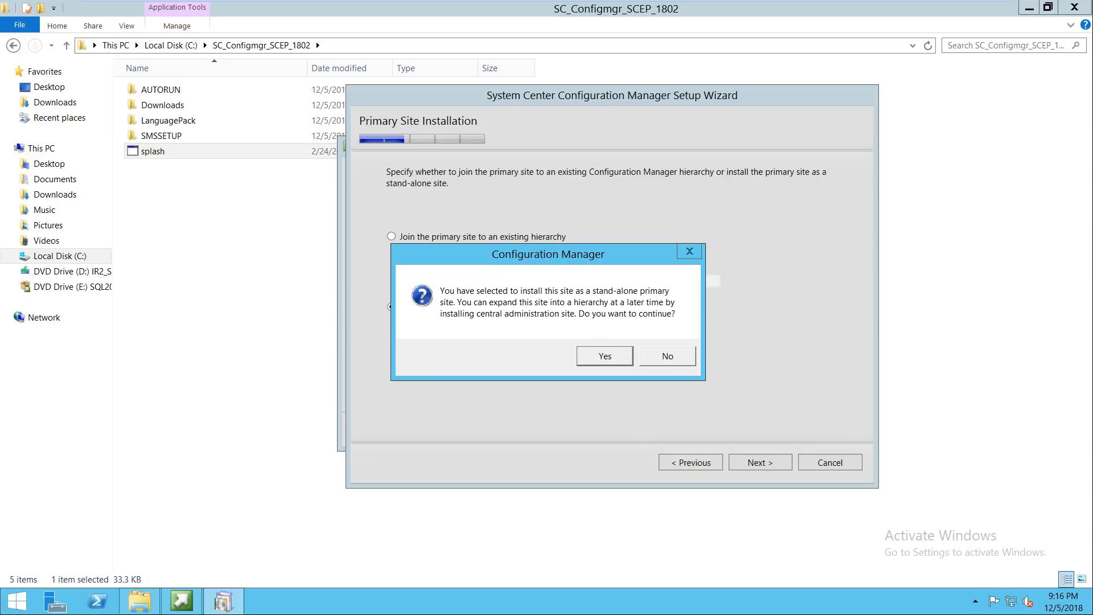
left_click(605, 356)
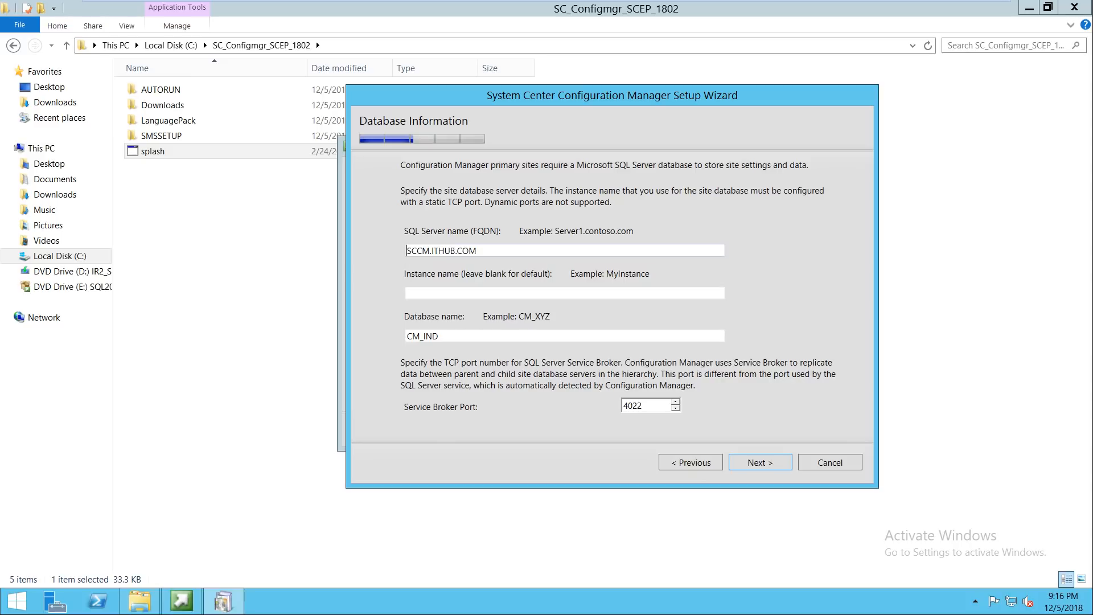
Step: Select the SQL Server name SCCM.ITHUB.COM, then minimize the VM to reach the host
key("shift+Home")
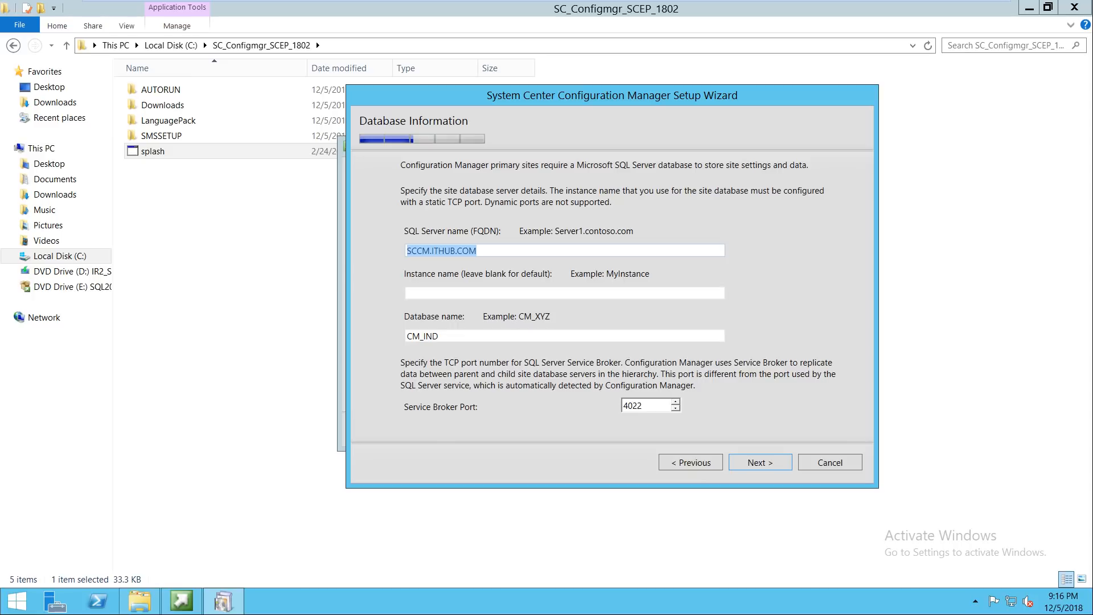
left_click_drag(479, 251, 406, 251)
mouse_move(660, 1)
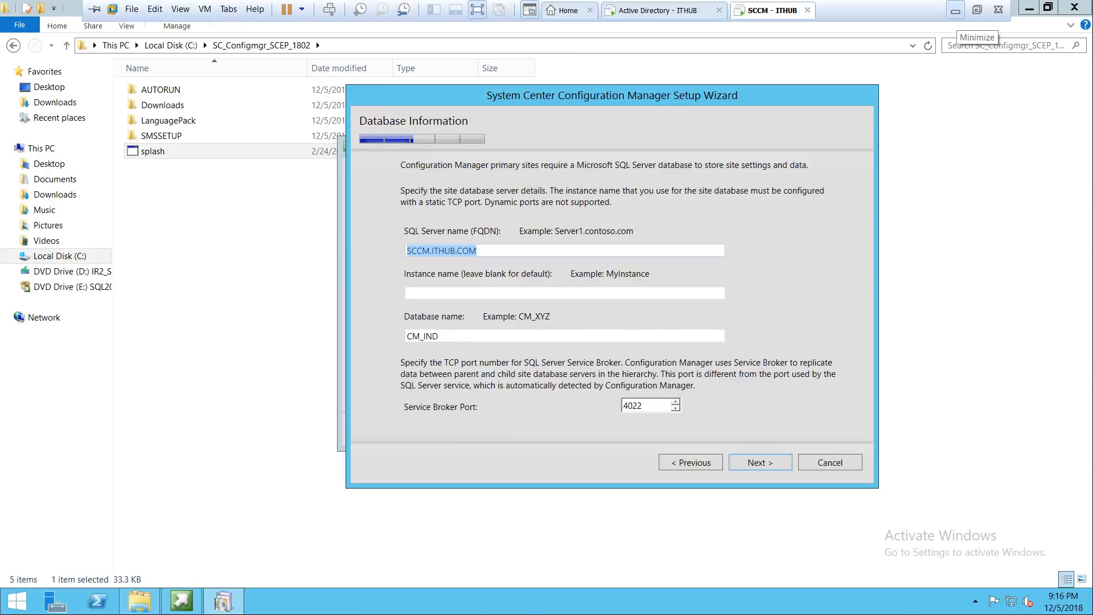
left_click(956, 11)
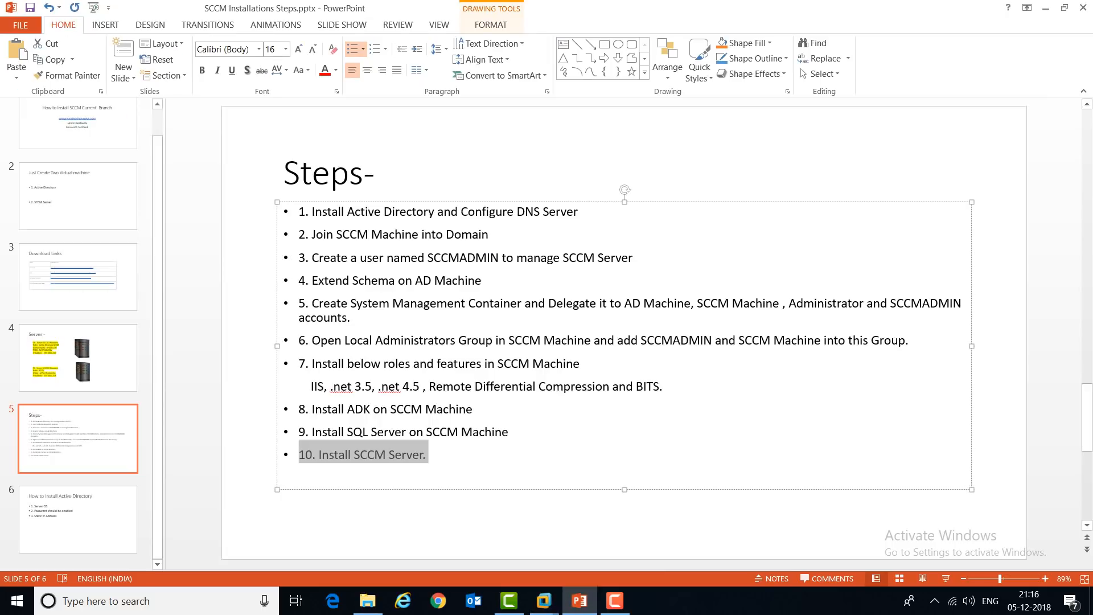
Step: Add item 10 to the Steps slide: set SQL Server memory and disable TCP/IP Options
left_click(509, 432)
key("Return")
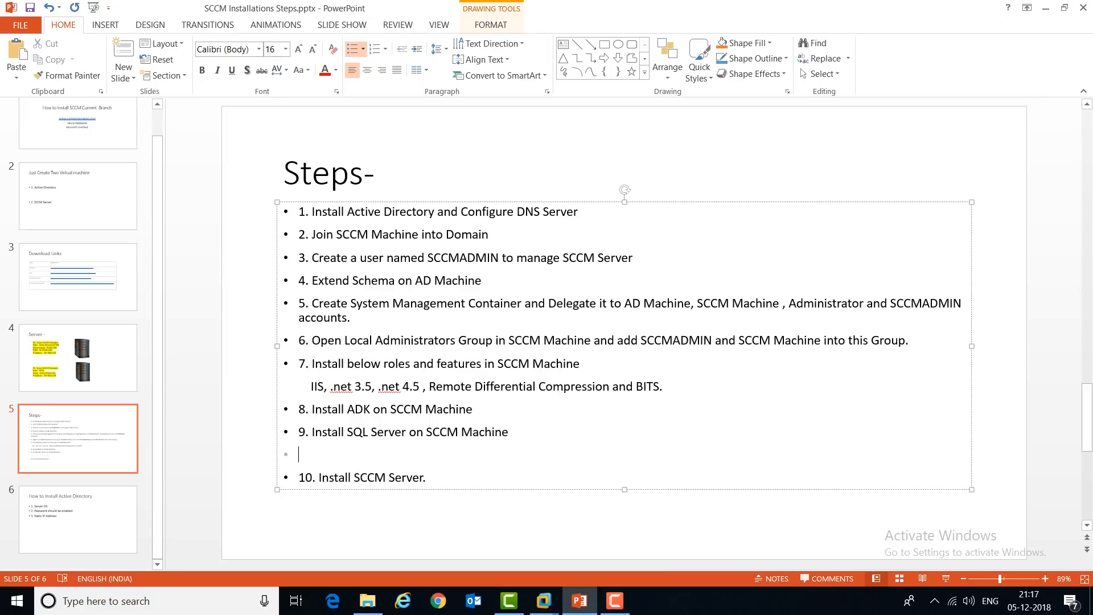
type("10. You need to set memory fo")
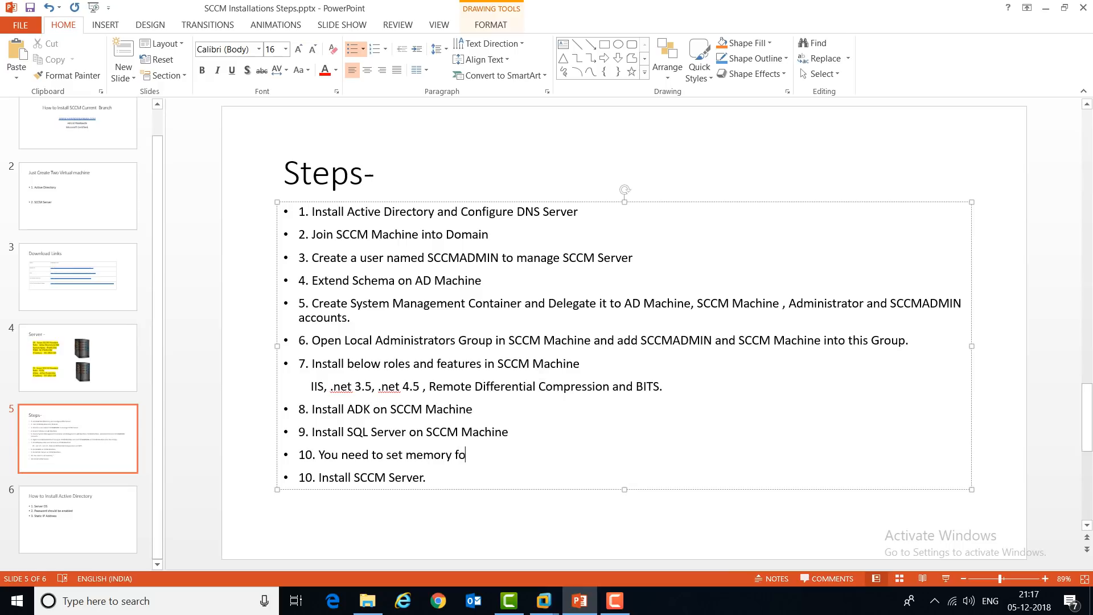
type("r SQL Server and you need to")
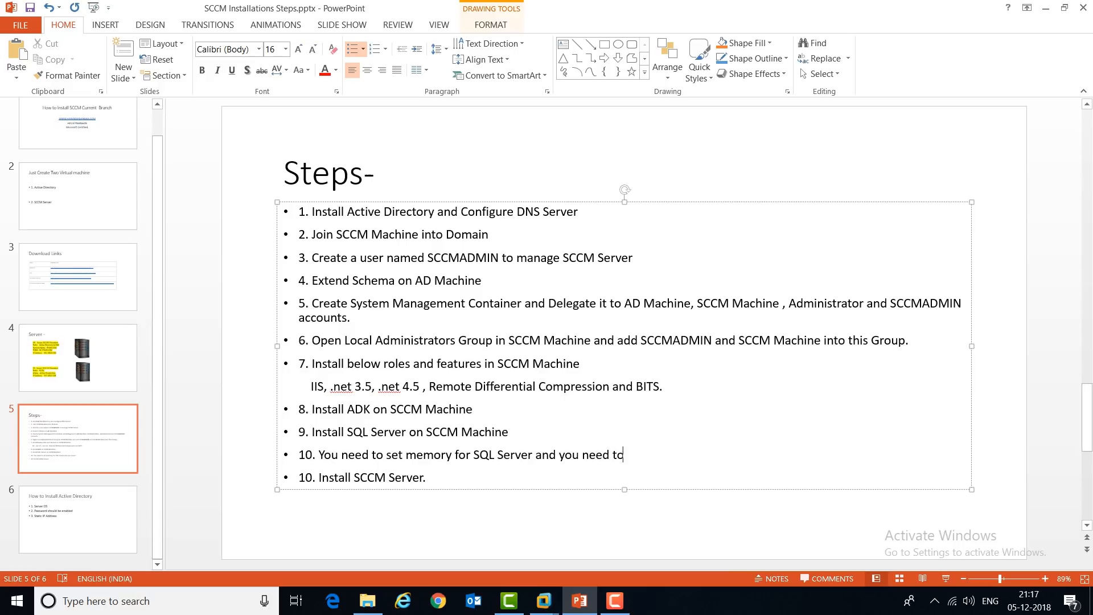
type(" disable TCP")
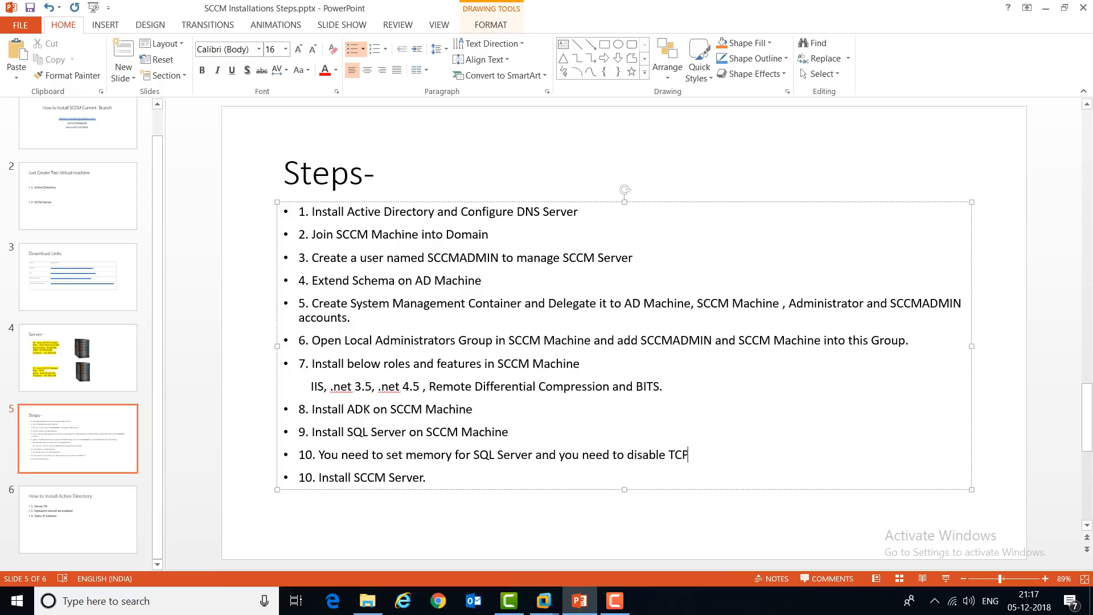
type("/IP Options")
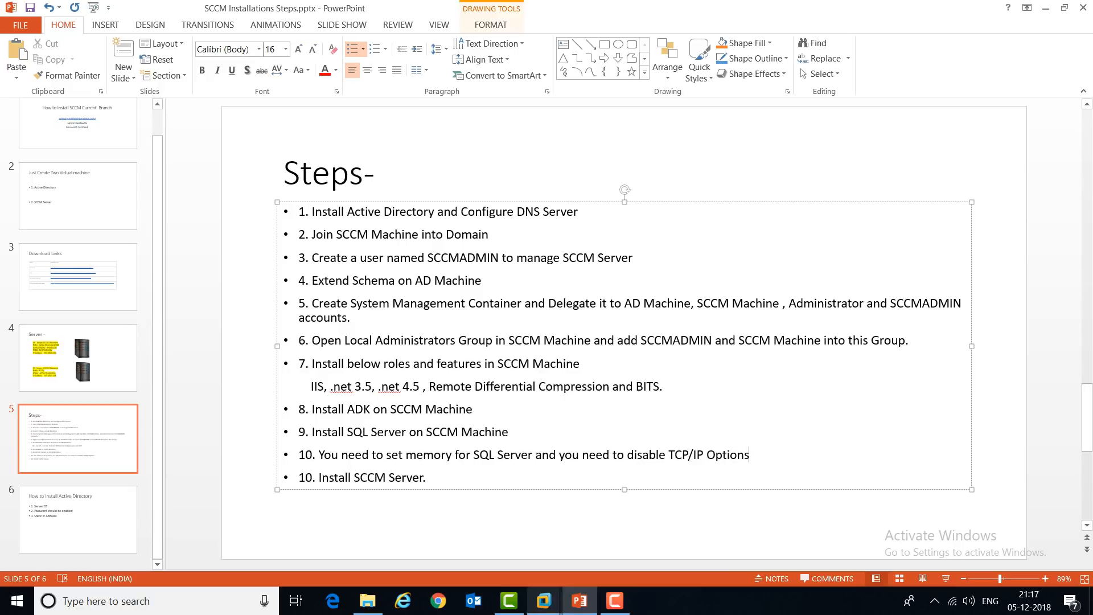
mouse_move(544, 601)
left_click(1030, 530)
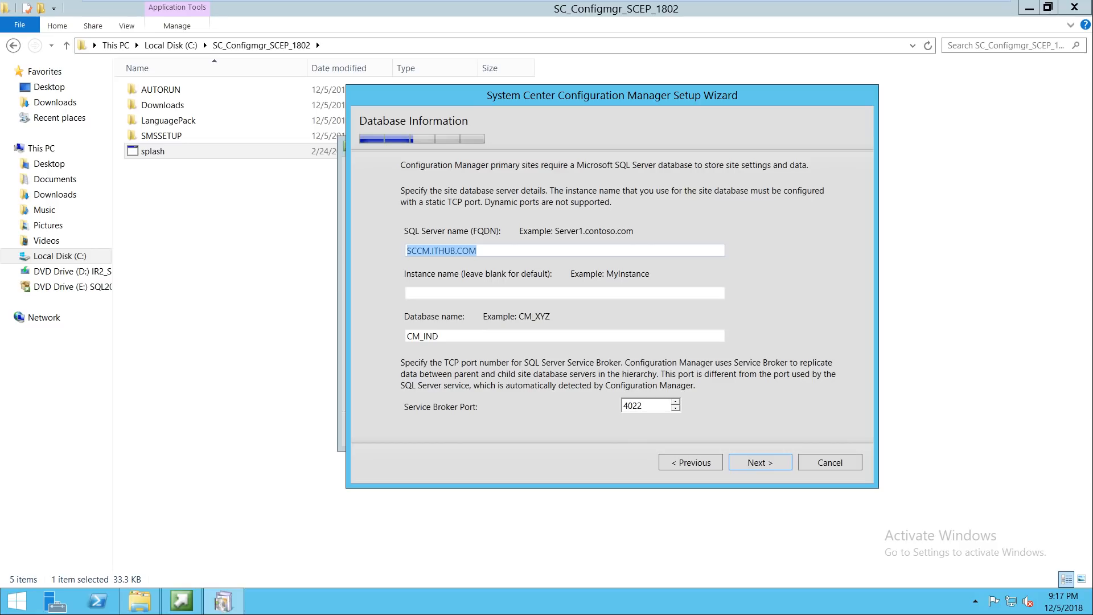
Step: Launch SQL Server 2014 Management Studio and connect to the SCCM database server
left_click(16, 601)
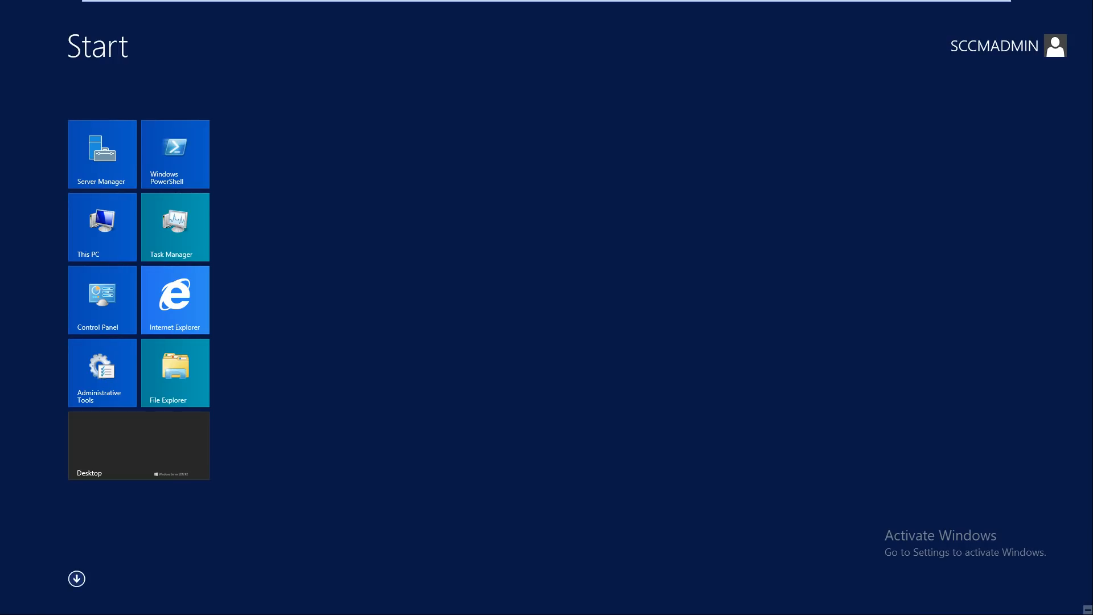
type("SSMS")
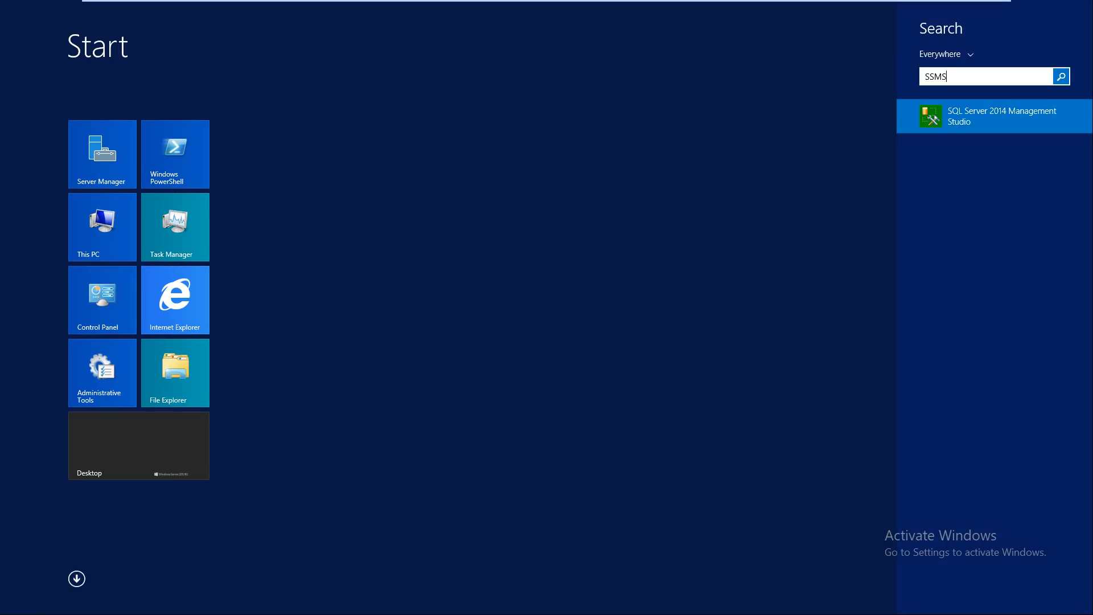
key("Return")
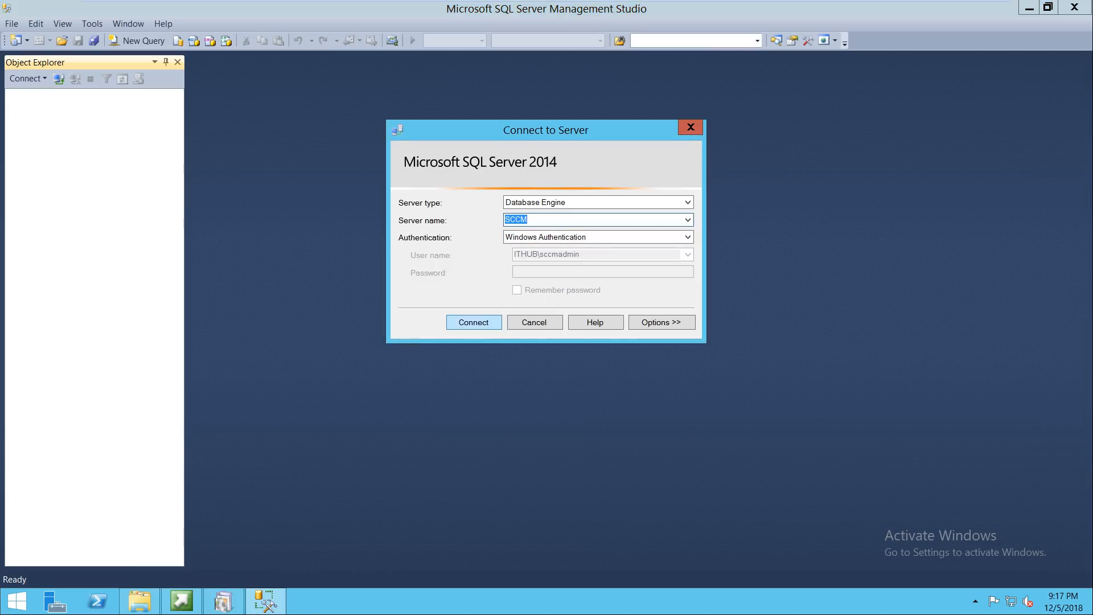
key("Return")
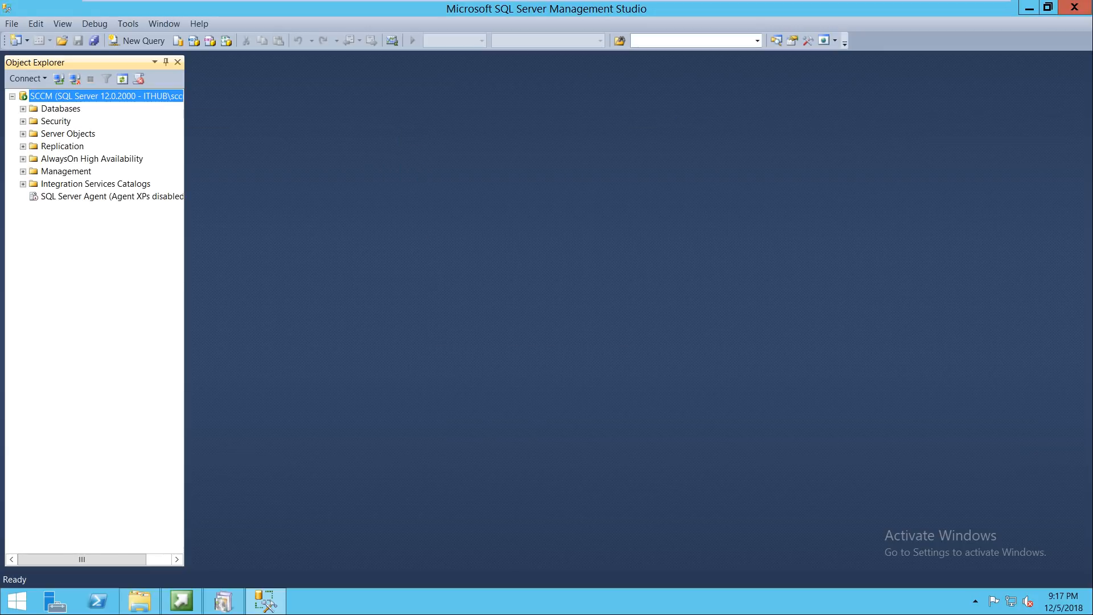
Step: Set the SCCM server's maximum server memory to 2500 MB in its Memory properties
right_click(37, 96)
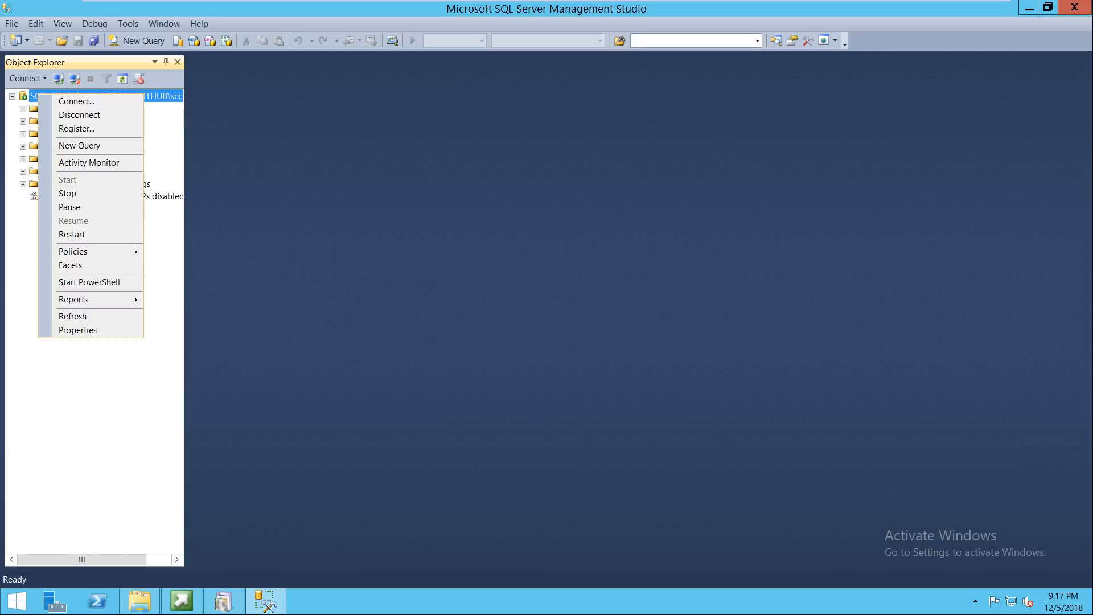
key("Return")
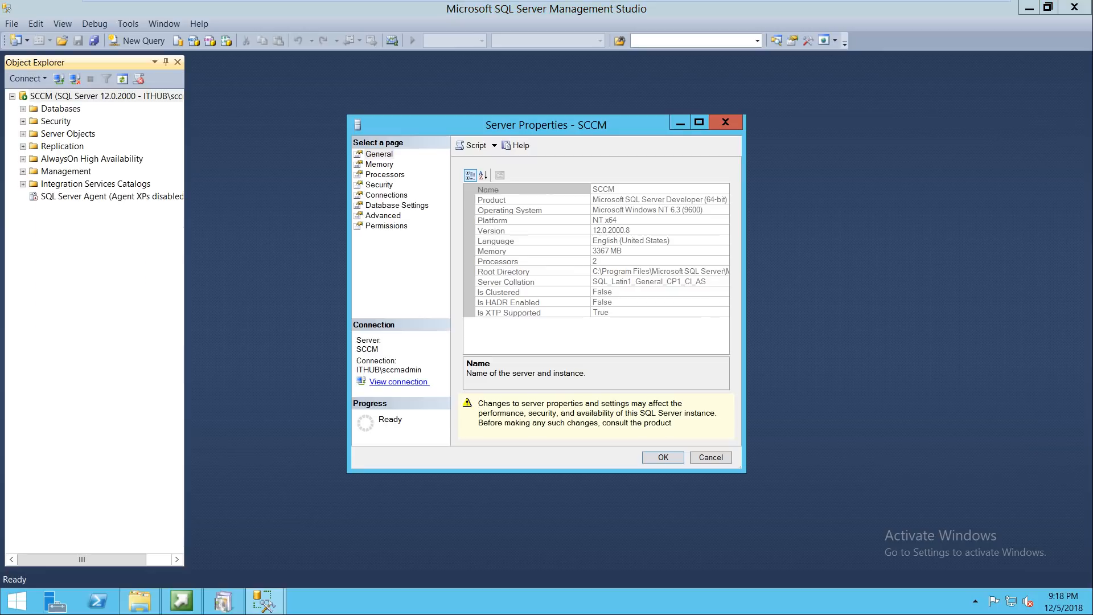
left_click(379, 165)
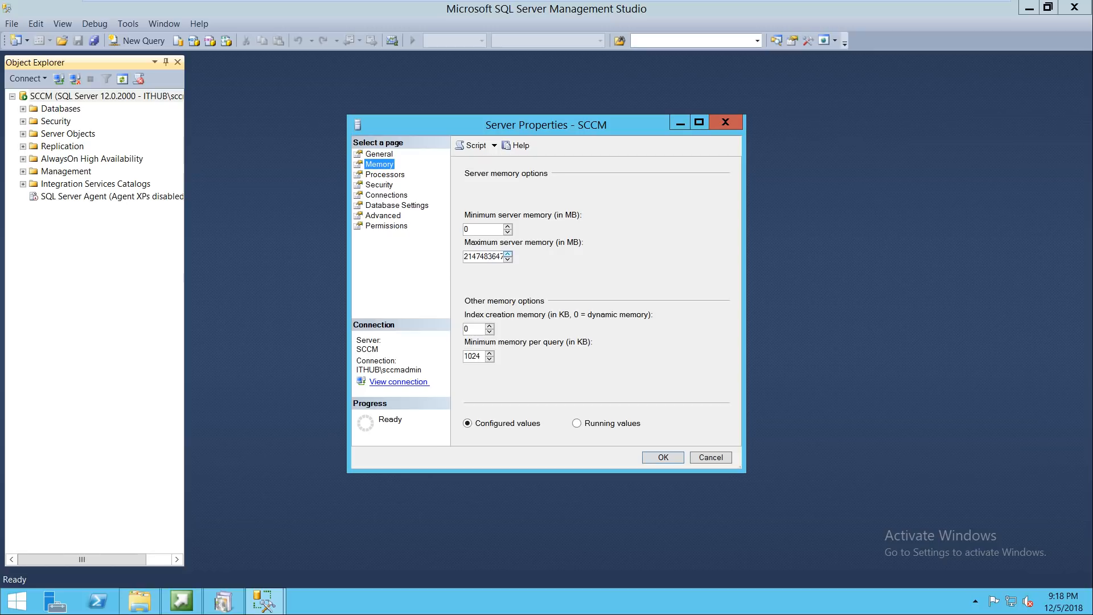
left_click_drag(501, 257, 463, 257)
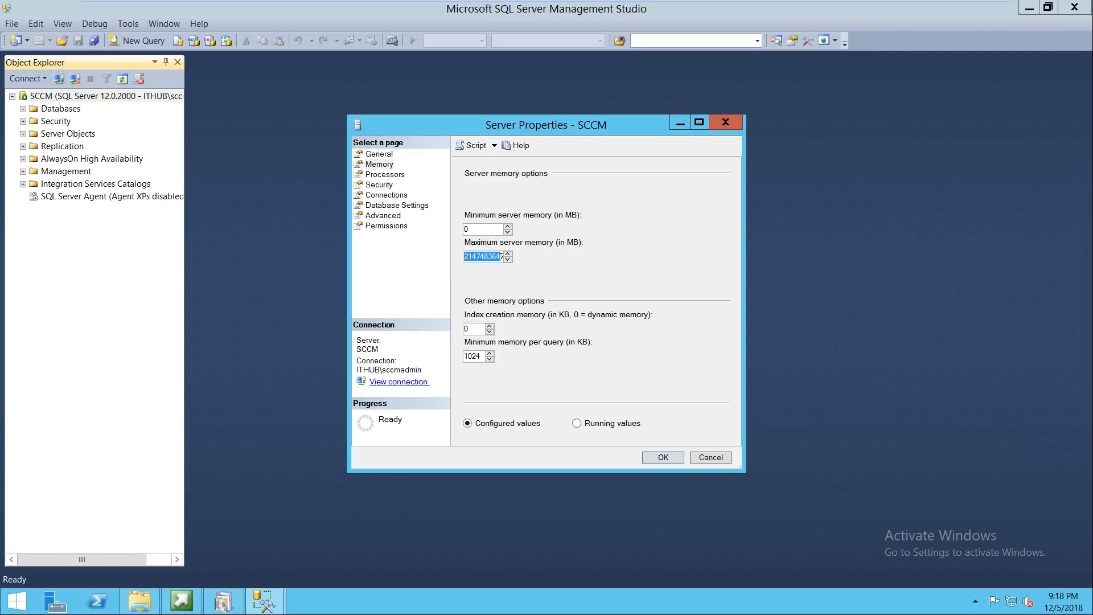
key("BackSpace")
key("Delete")
type("2500")
key("ctrl+a")
key("Return")
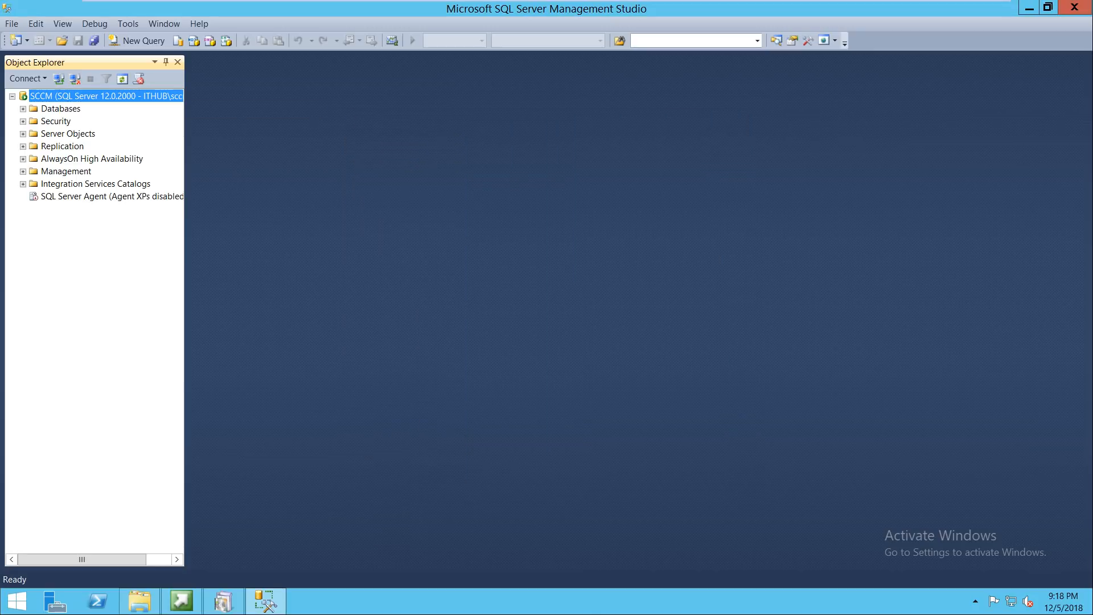
Step: Disconnect from the SCCM server and close Management Studio
right_click(86, 95)
left_click(125, 119)
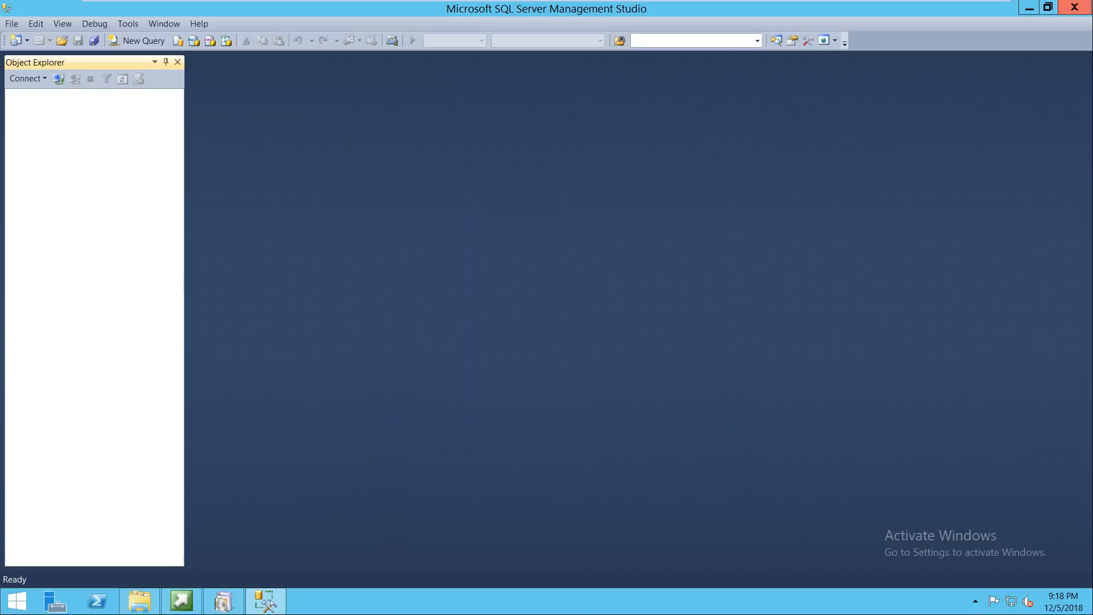
left_click(1074, 7)
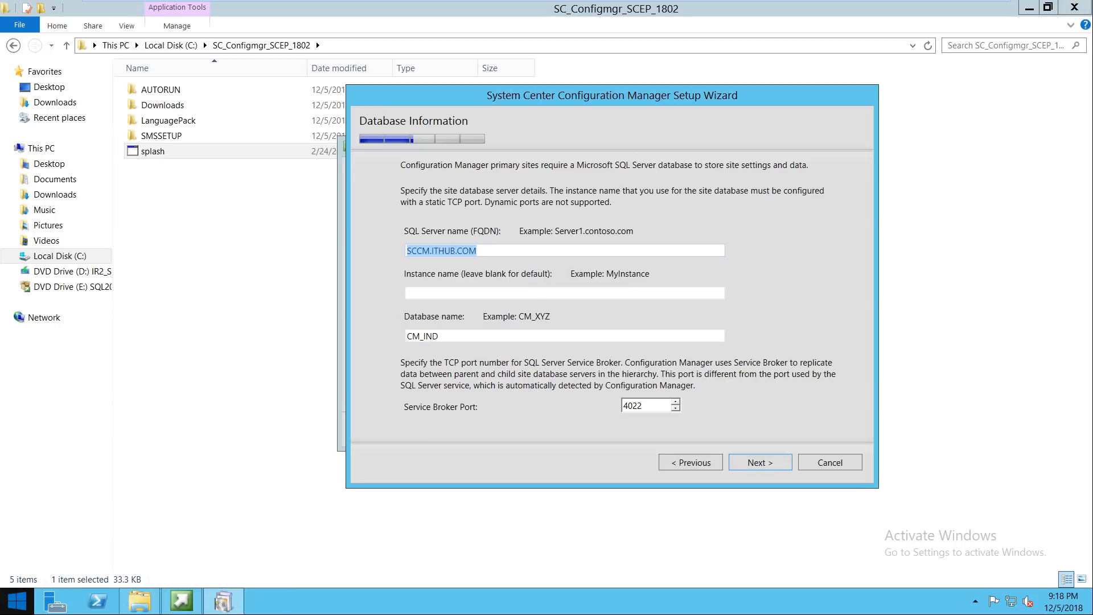
left_click(17, 600)
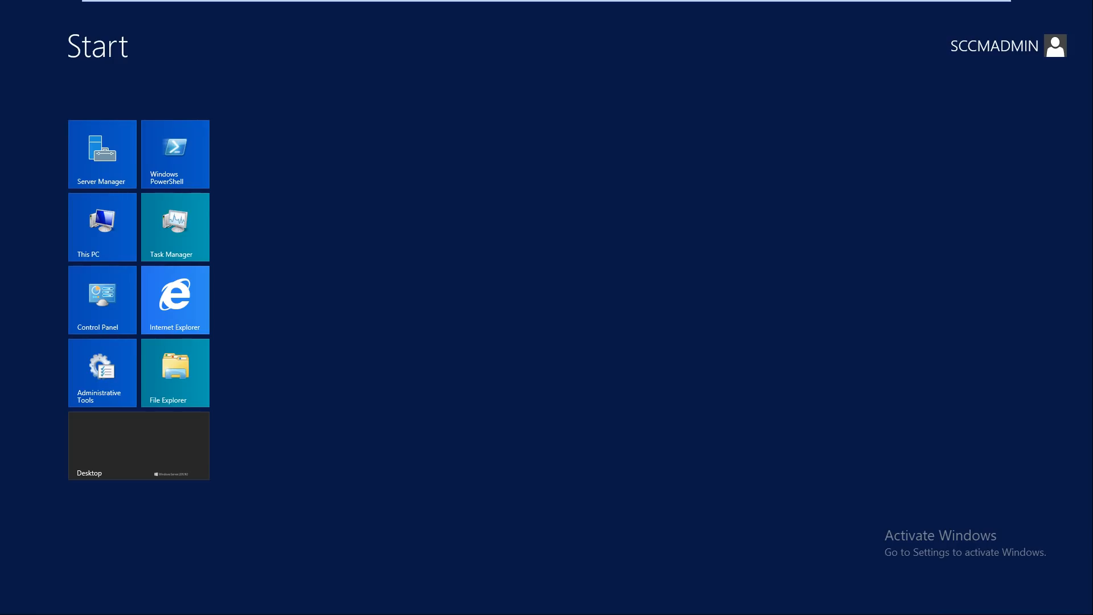
Step: Search for and launch SQL Server 2014 Configuration Manager, approving the elevation prompt
type("SQL")
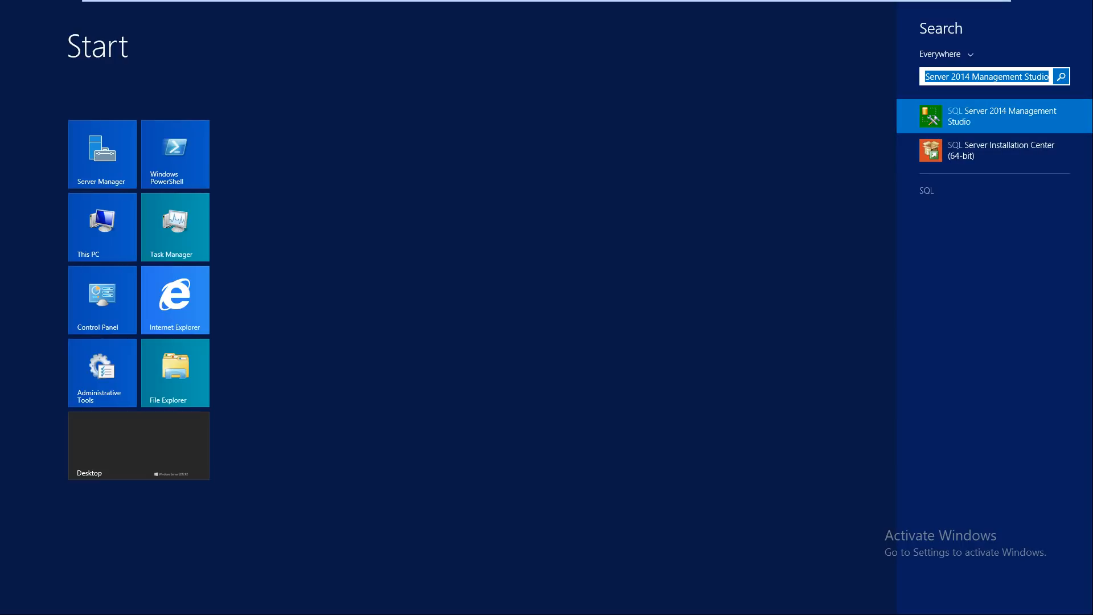
key("BackSpace")
key("BackSpace")
key("BackSpace")
key("BackSpace")
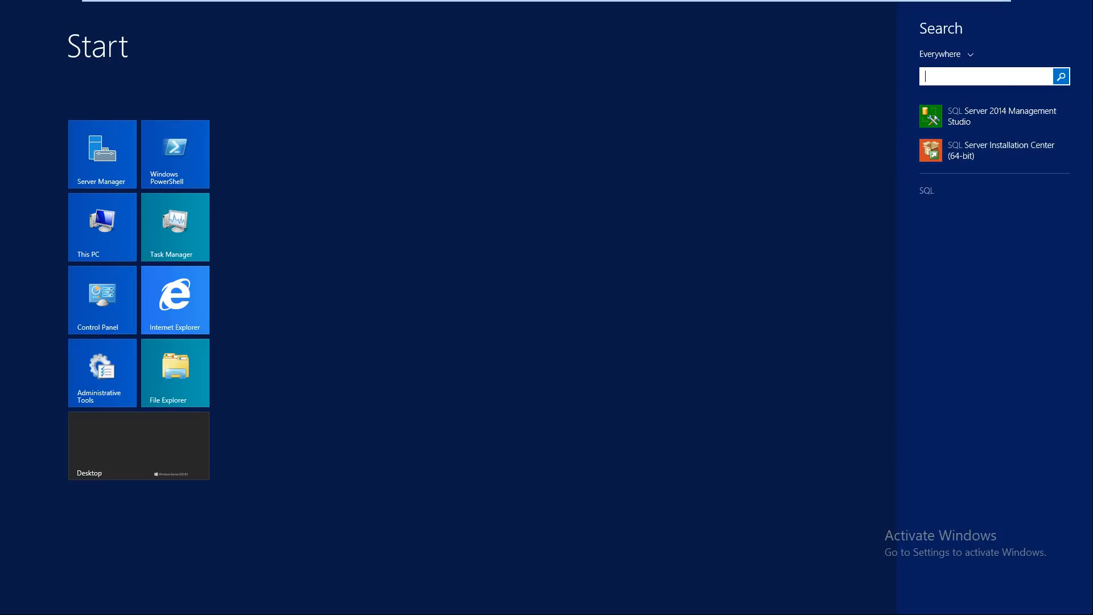
type("CONFIGuration")
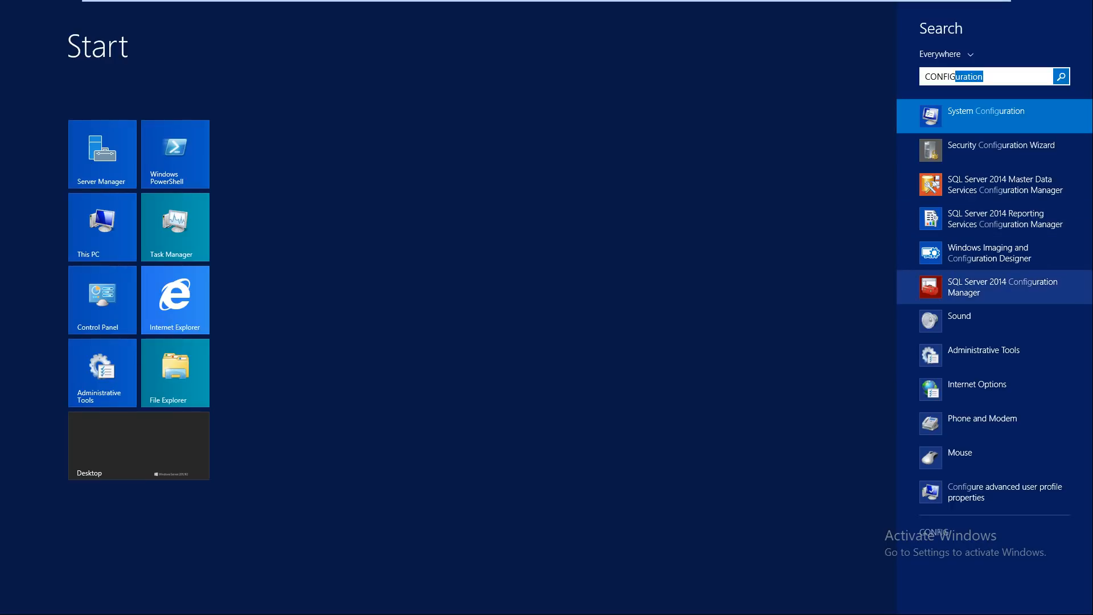
left_click(1002, 286)
left_click(612, 323)
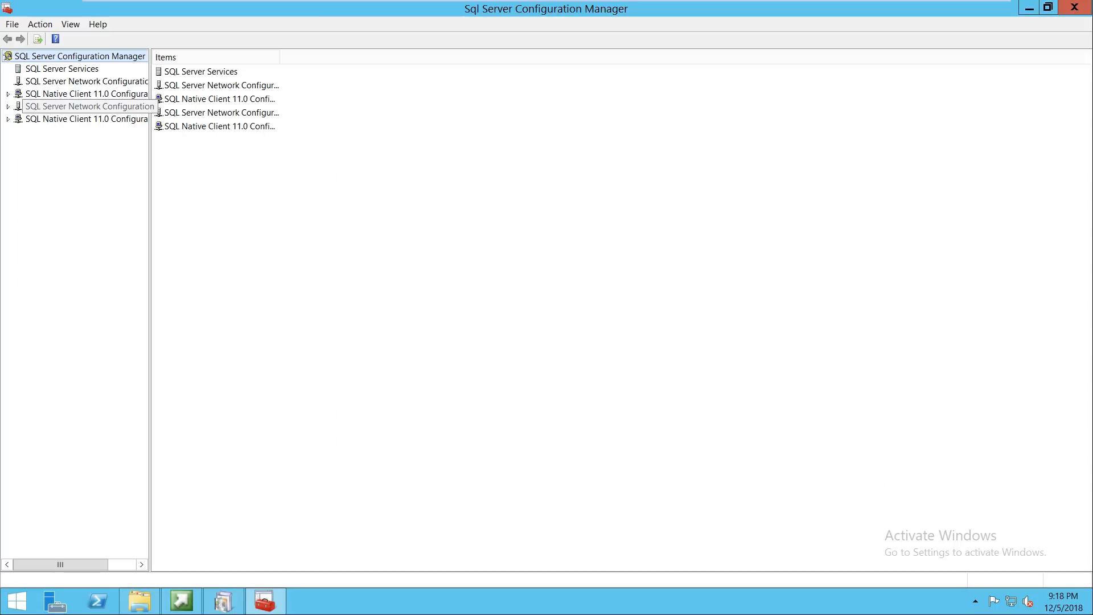
Step: Go to Protocols for MSSQLSERVER under SQL Server Network Configuration and select TCP/IP
left_click(8, 106)
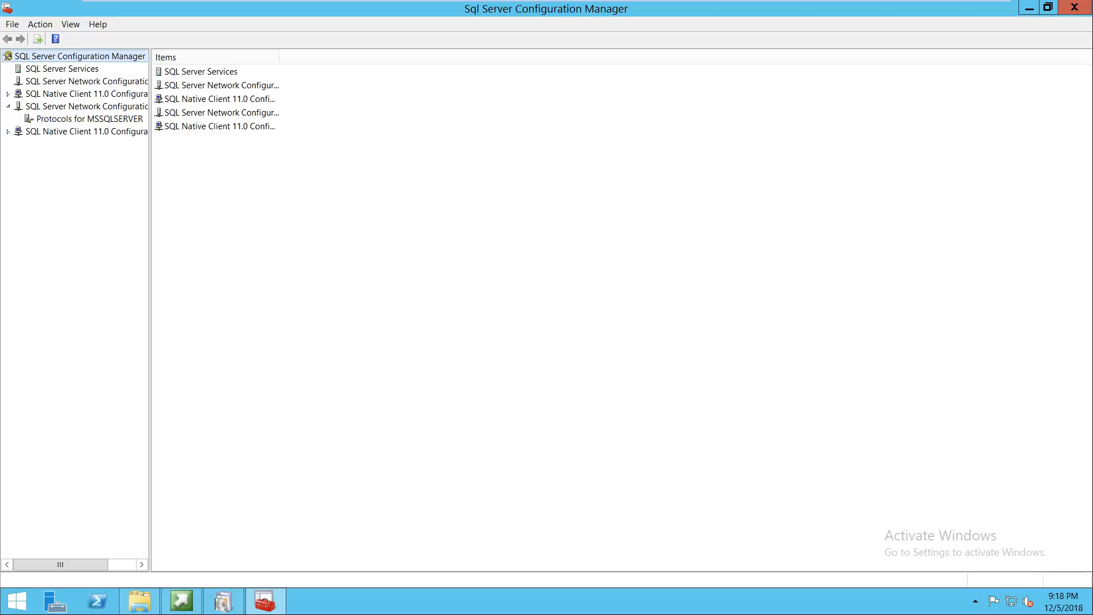
left_click_drag(150, 188, 252, 188)
left_click(89, 119)
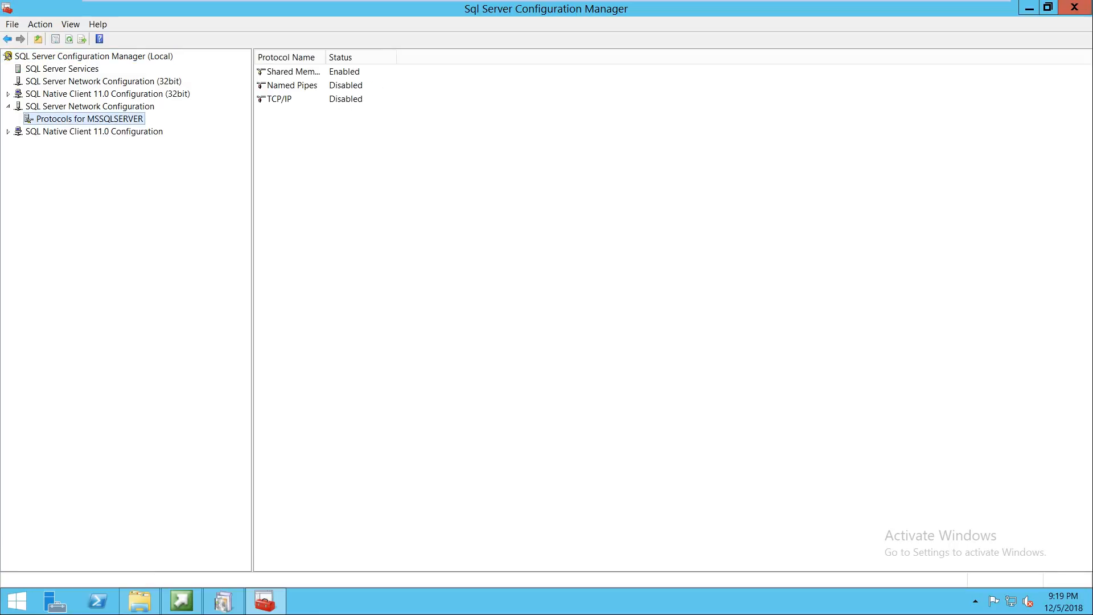
left_click(279, 99)
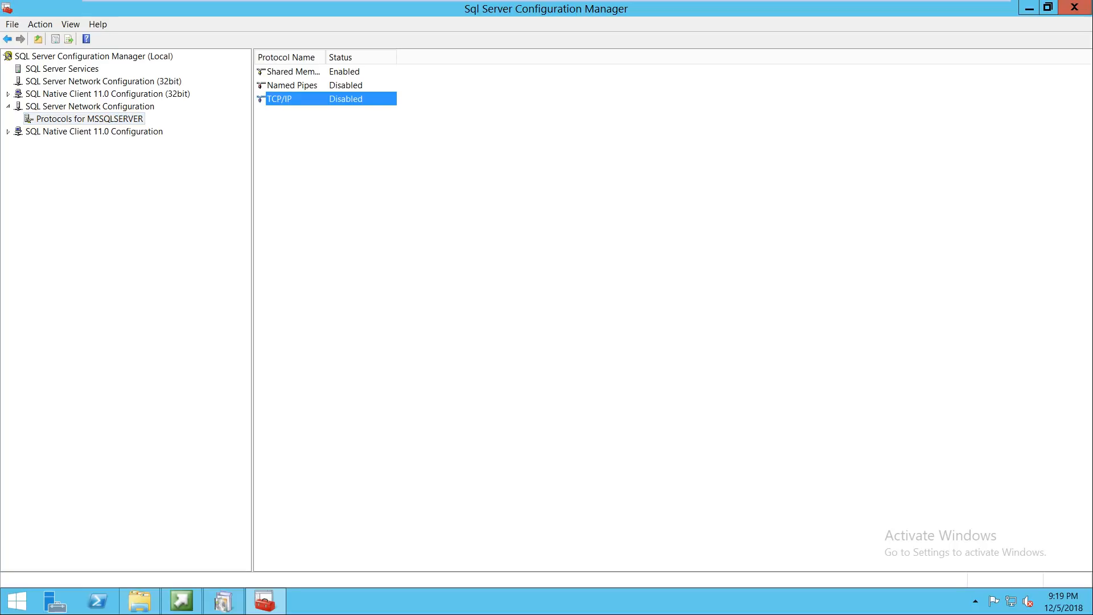
Step: On the host slide, select the end of 'disable' in item 10, then return to the VM
left_click(956, 10)
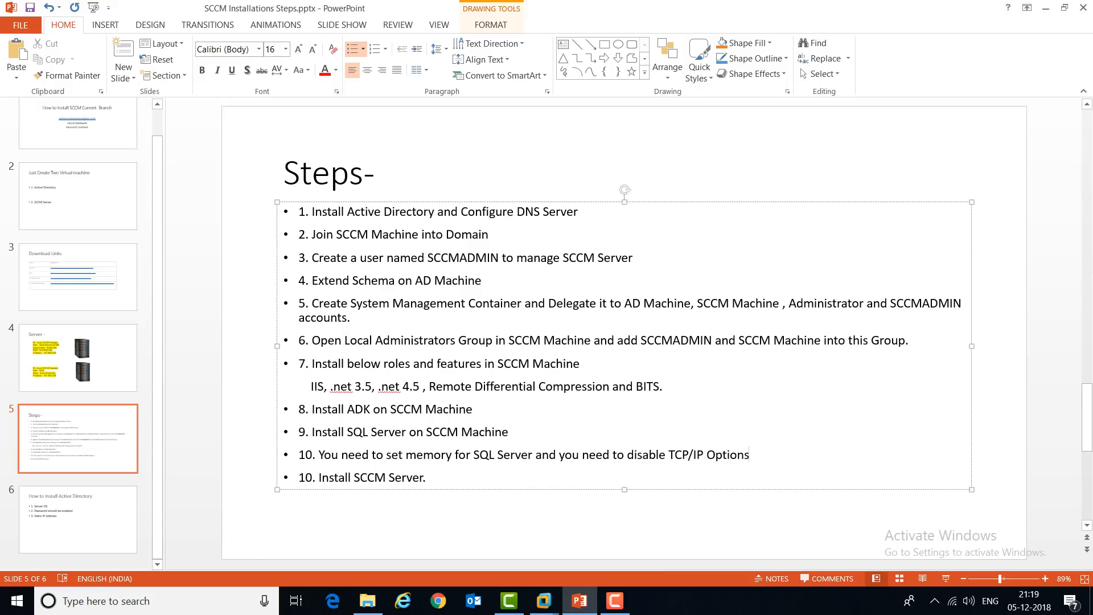
key("shift+Left")
key("shift+Left")
key("shift+Left")
key("shift+Left")
key("shift+Left")
key("shift+Left")
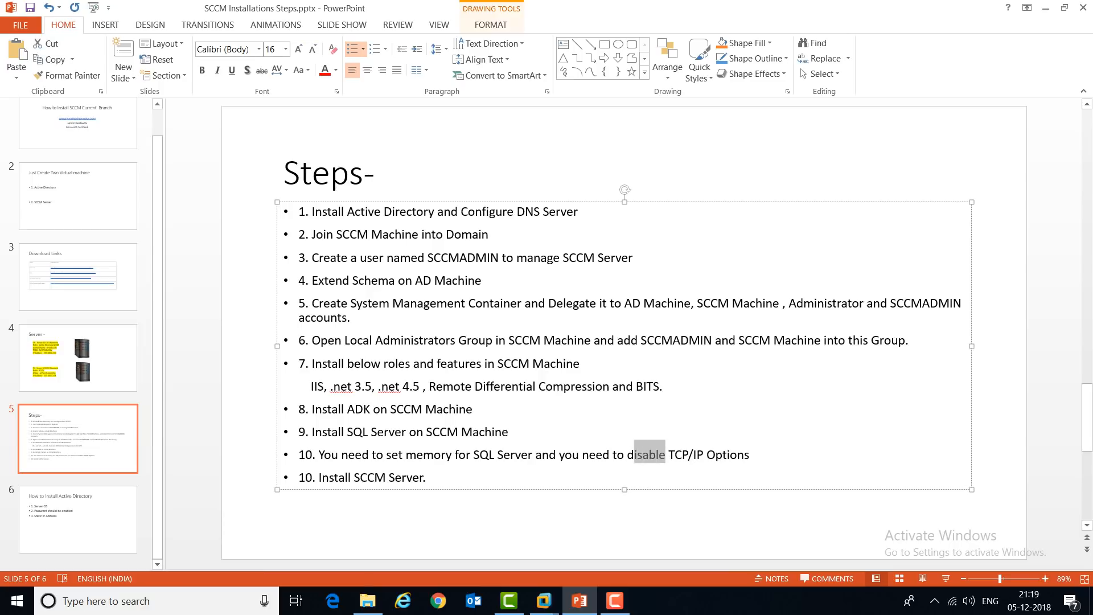
mouse_move(544, 601)
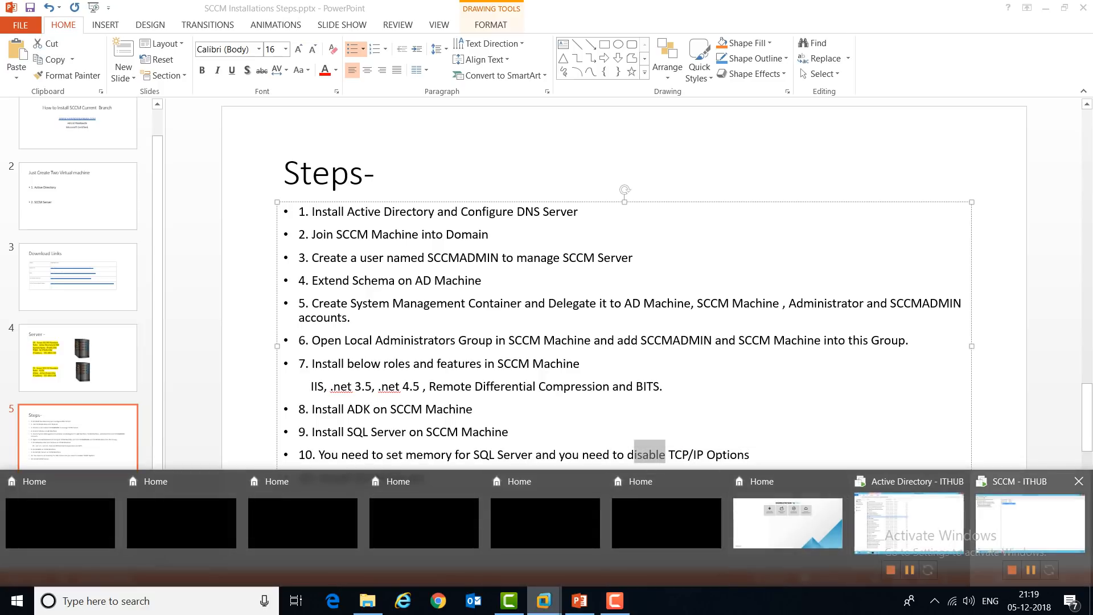
left_click(1031, 523)
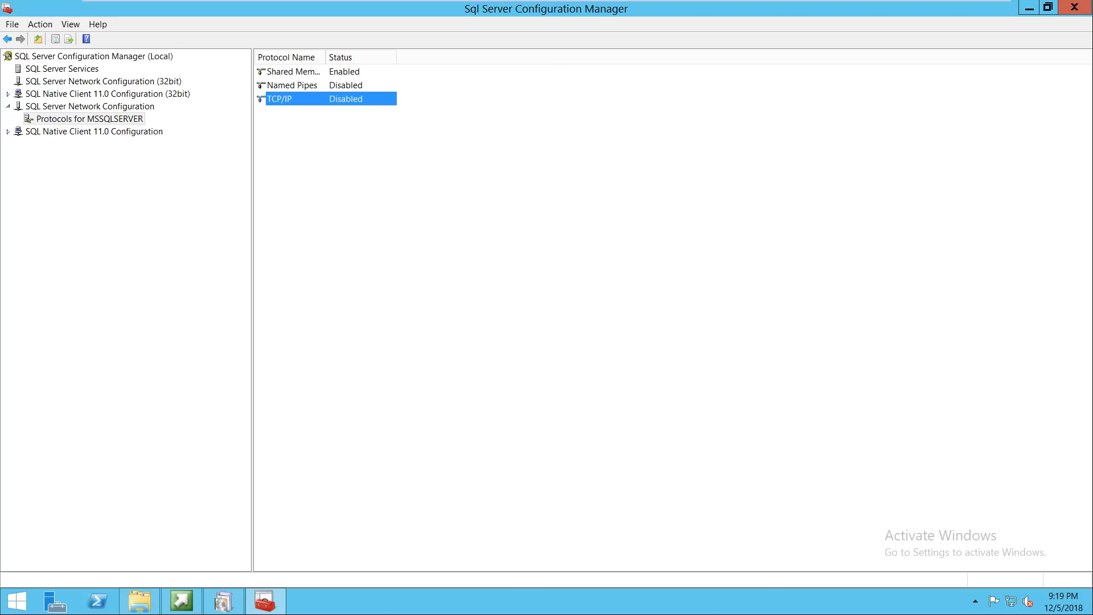
Step: Enable the TCP/IP protocol, dismiss the restart warning, and show SQL Server Services
right_click(291, 99)
left_click(322, 108)
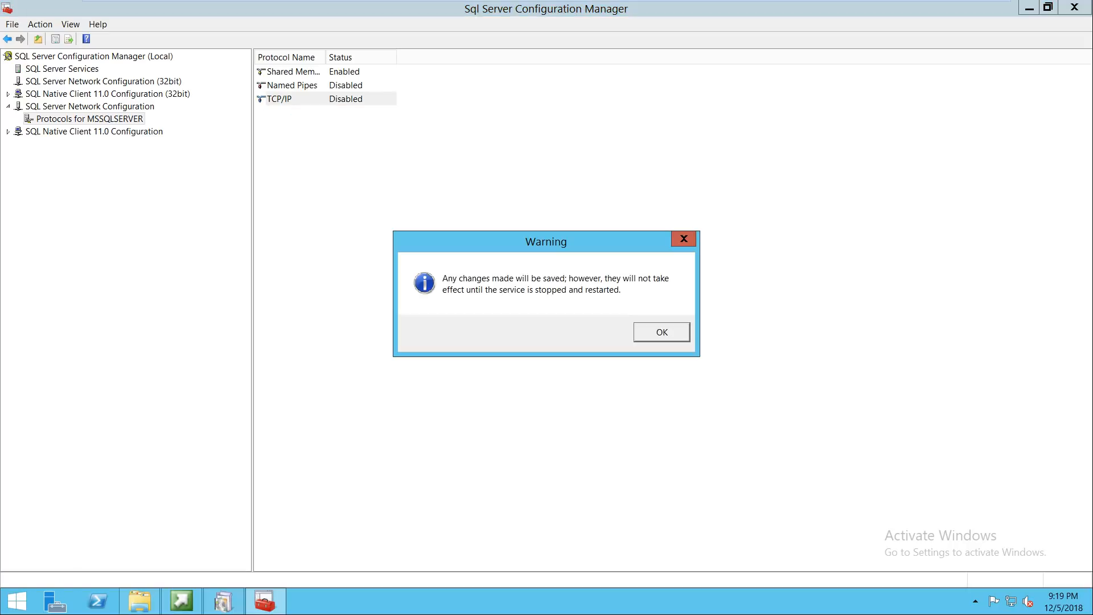
key("Return")
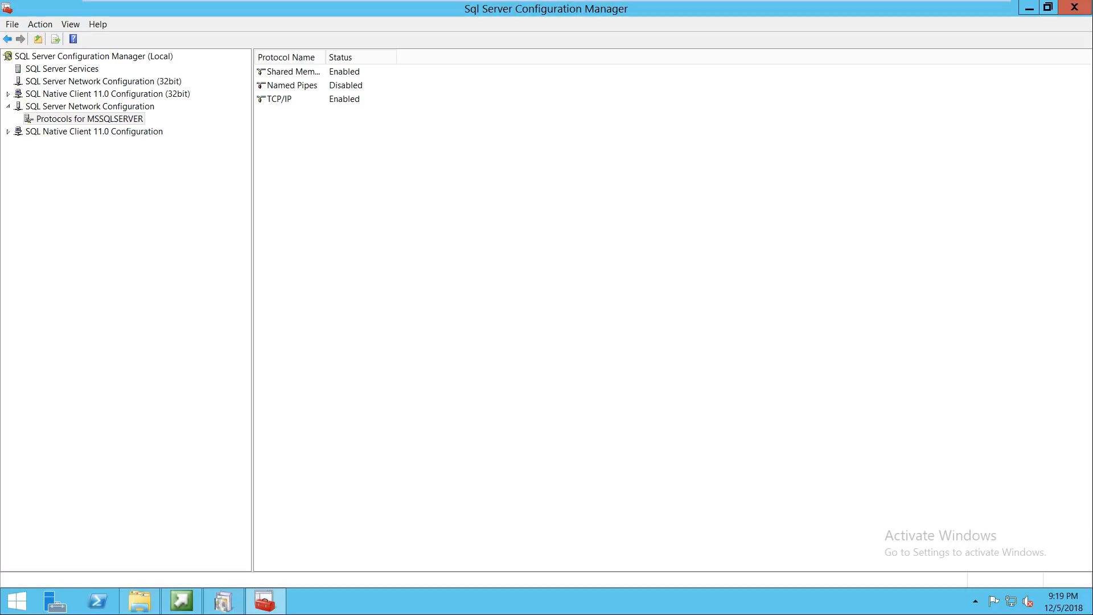
left_click(62, 69)
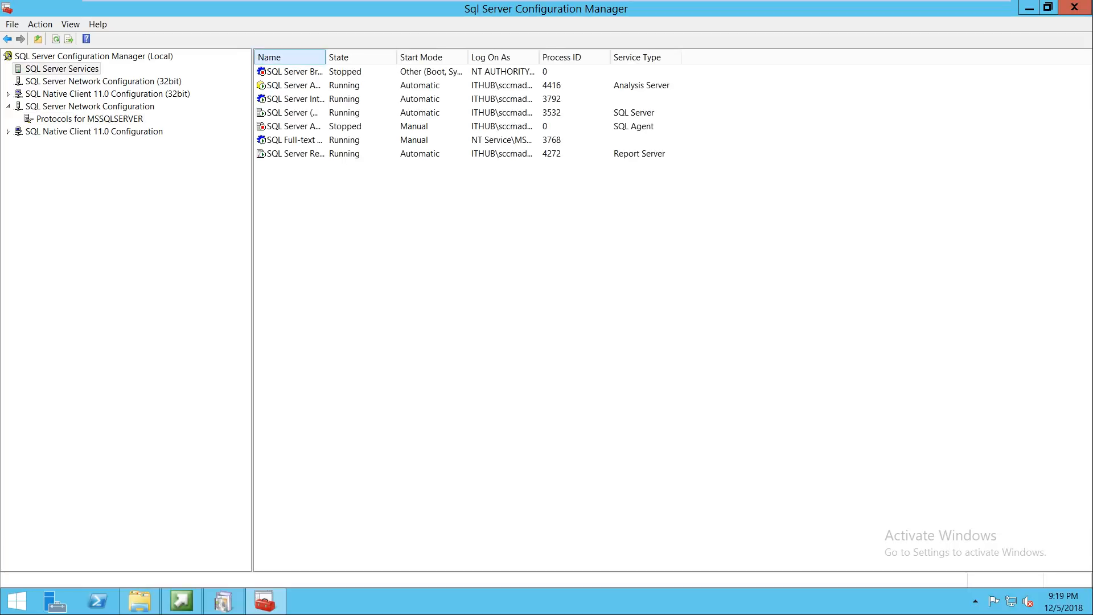
Step: Restart SQL Server Analysis Services and SQL Server (MSSQLSERVER)
left_click_drag(325, 57, 421, 57)
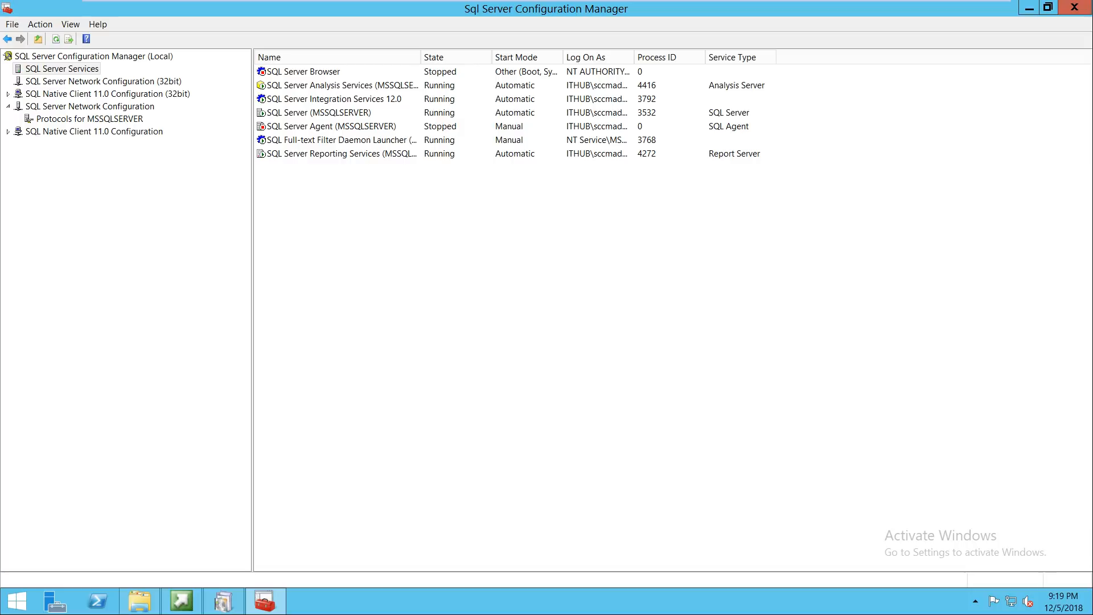
left_click(303, 71)
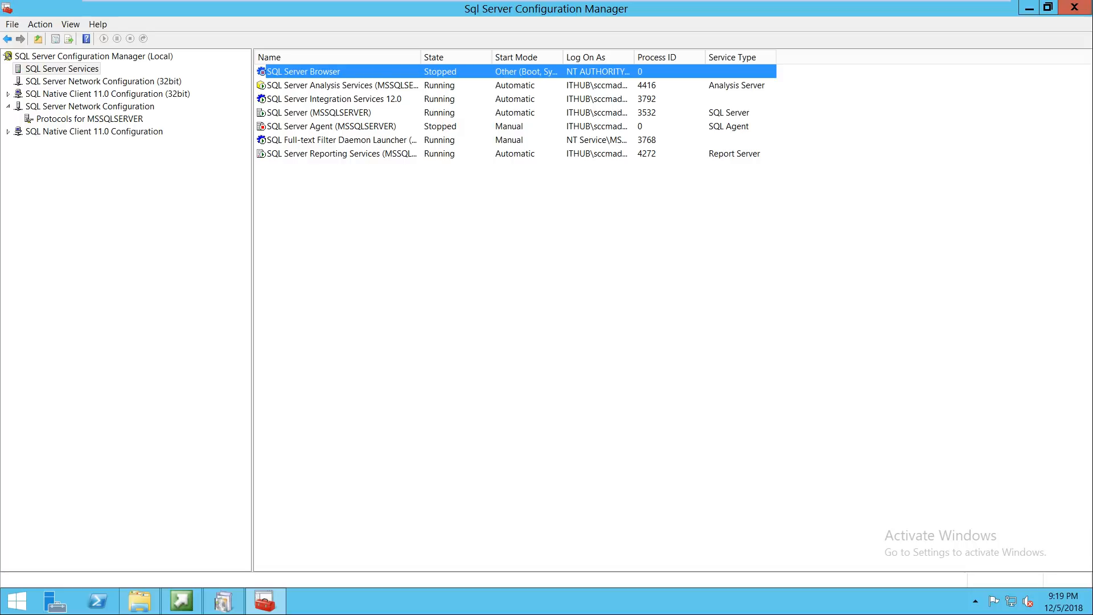
left_click(319, 85)
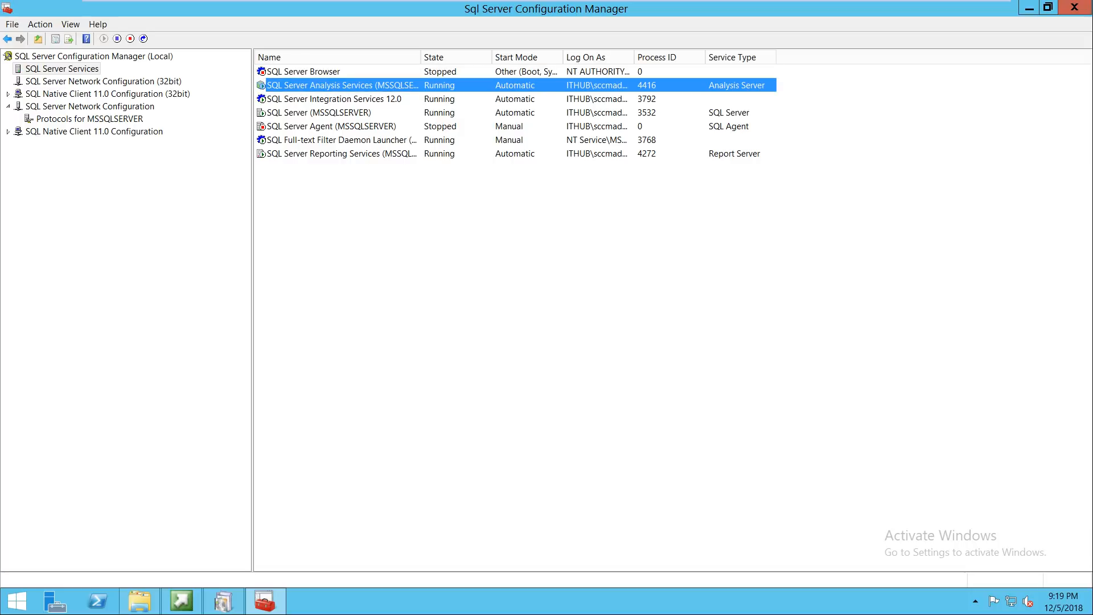
right_click(407, 86)
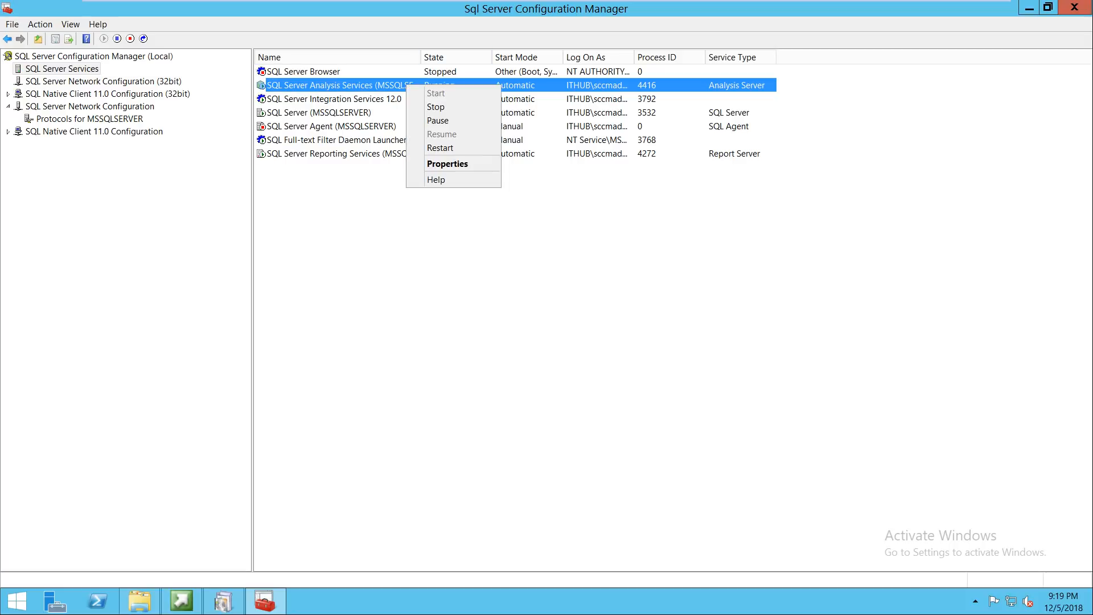
left_click(440, 147)
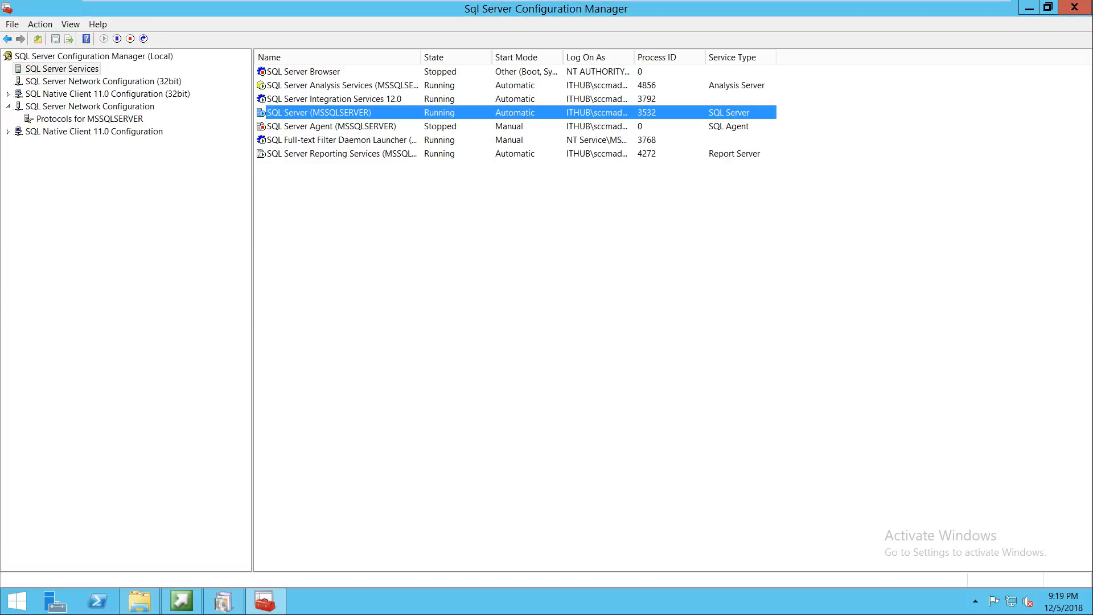
right_click(350, 112)
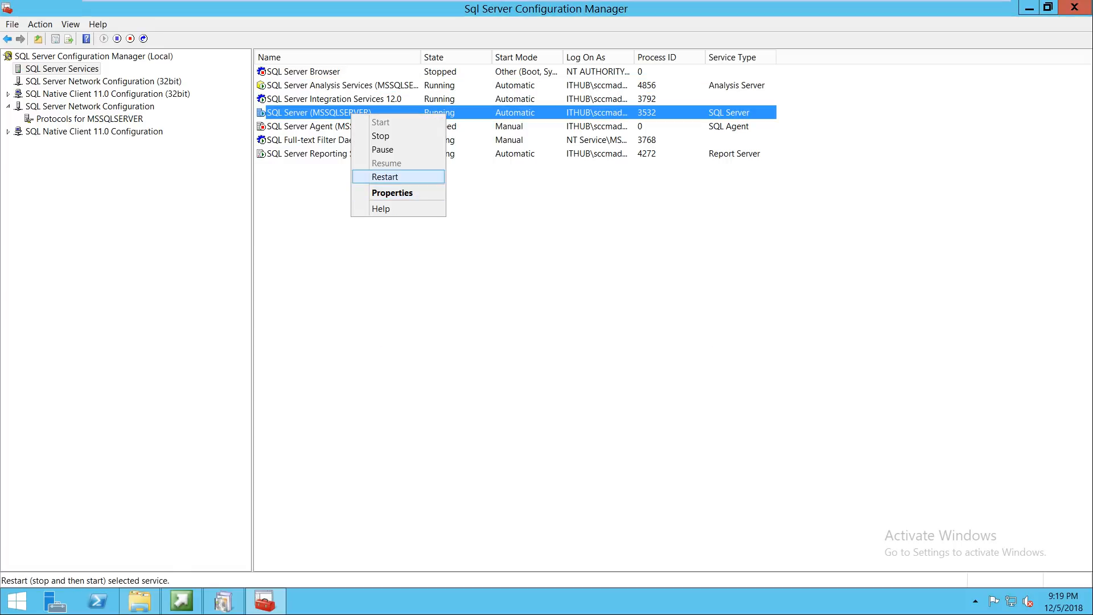
left_click(399, 177)
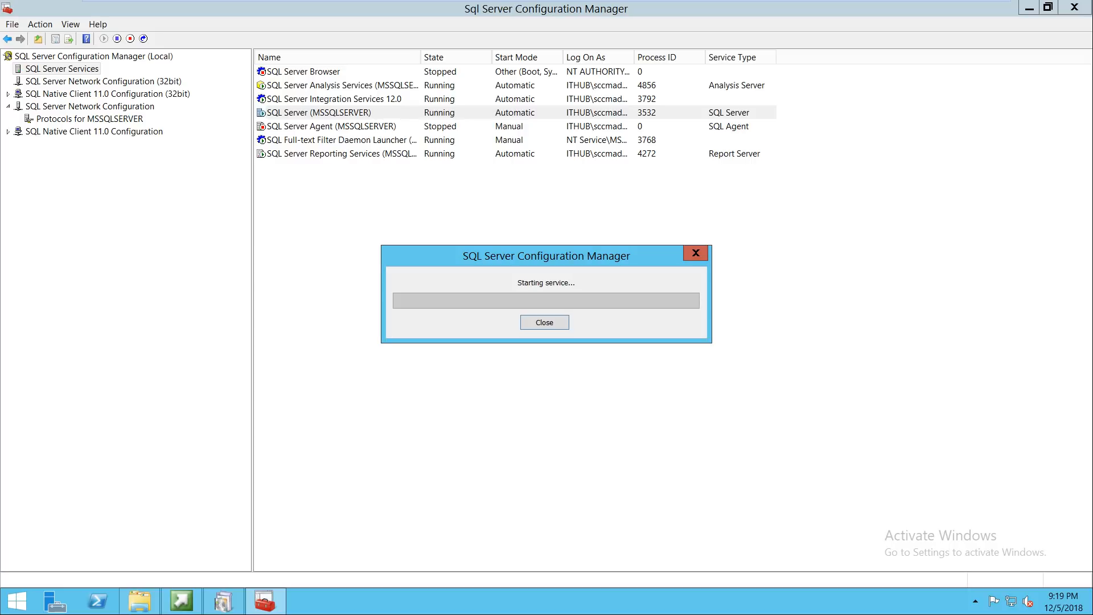
Step: Restart Integration Services, Full-text Filter Daemon Launcher and Reporting Services, then minimize the VM
right_click(311, 99)
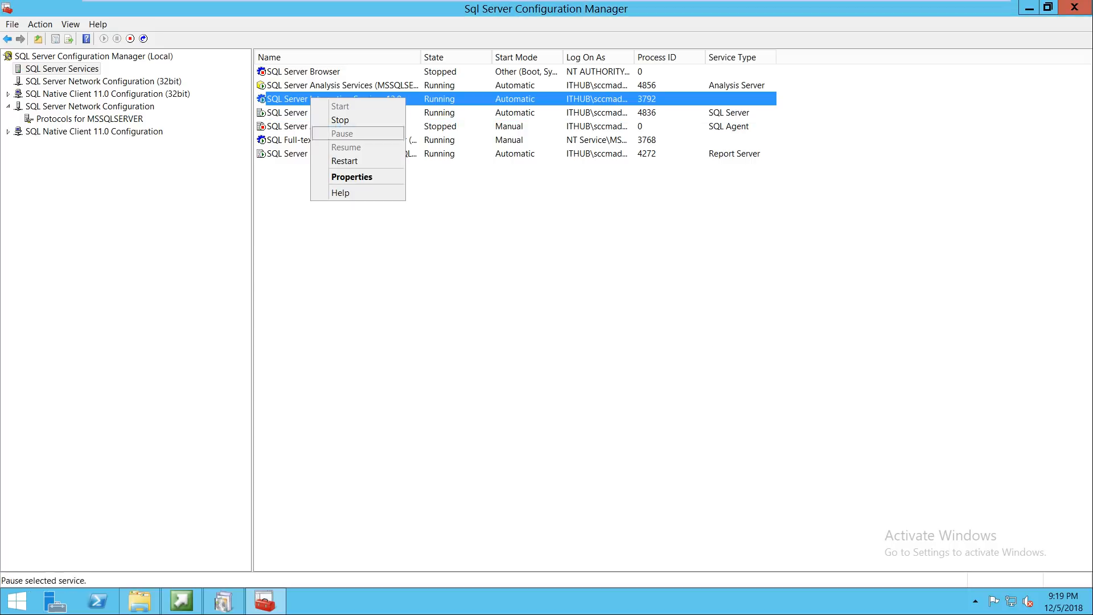
key("Return")
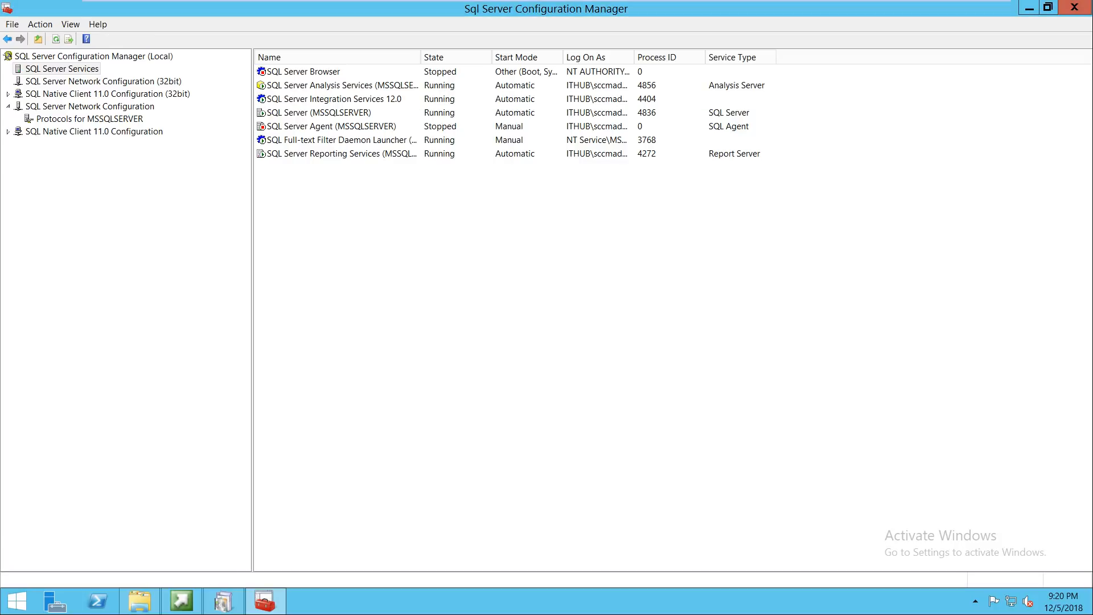
left_click(332, 126)
right_click(318, 139)
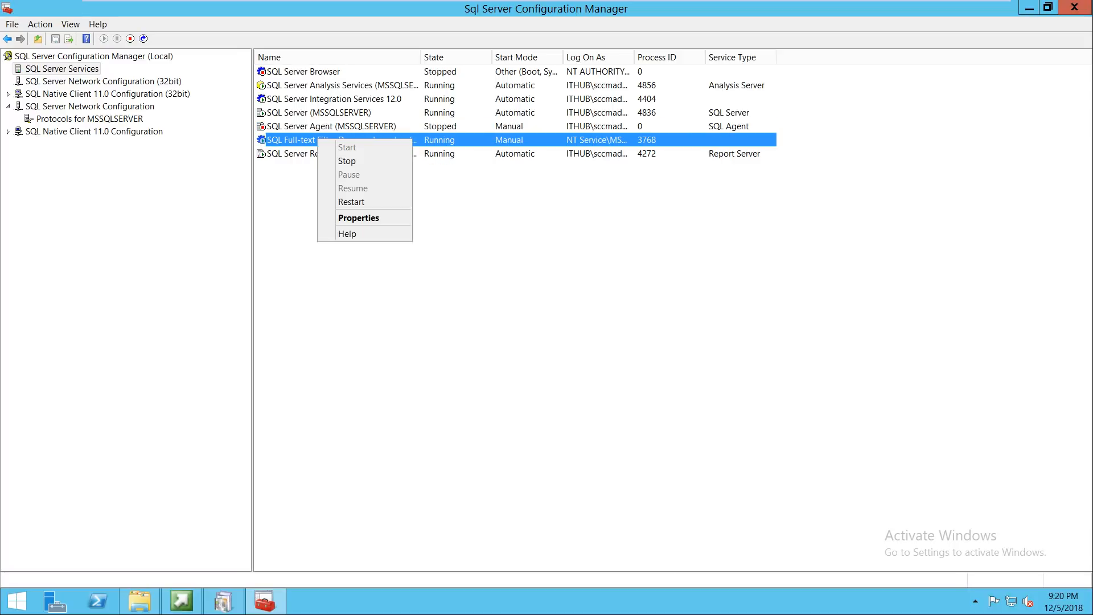
left_click(351, 202)
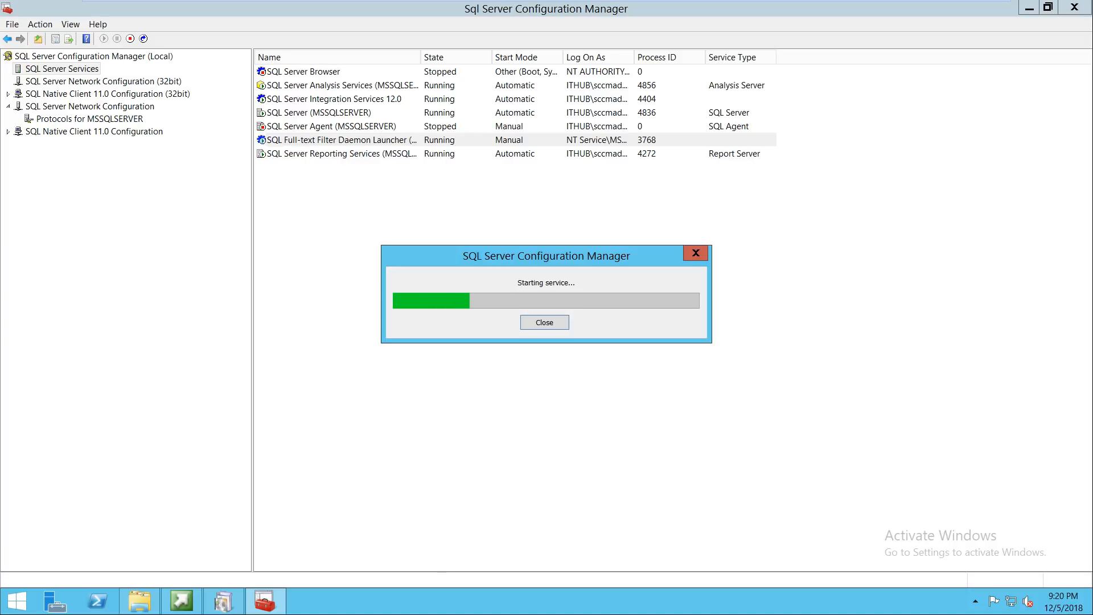
left_click(348, 155)
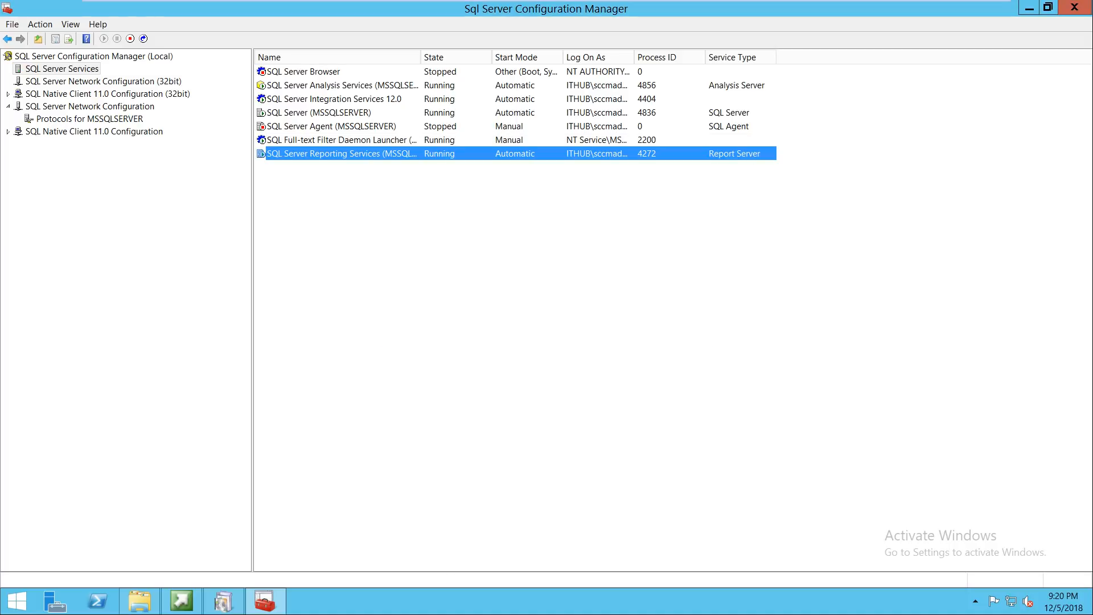
right_click(348, 155)
key("Return")
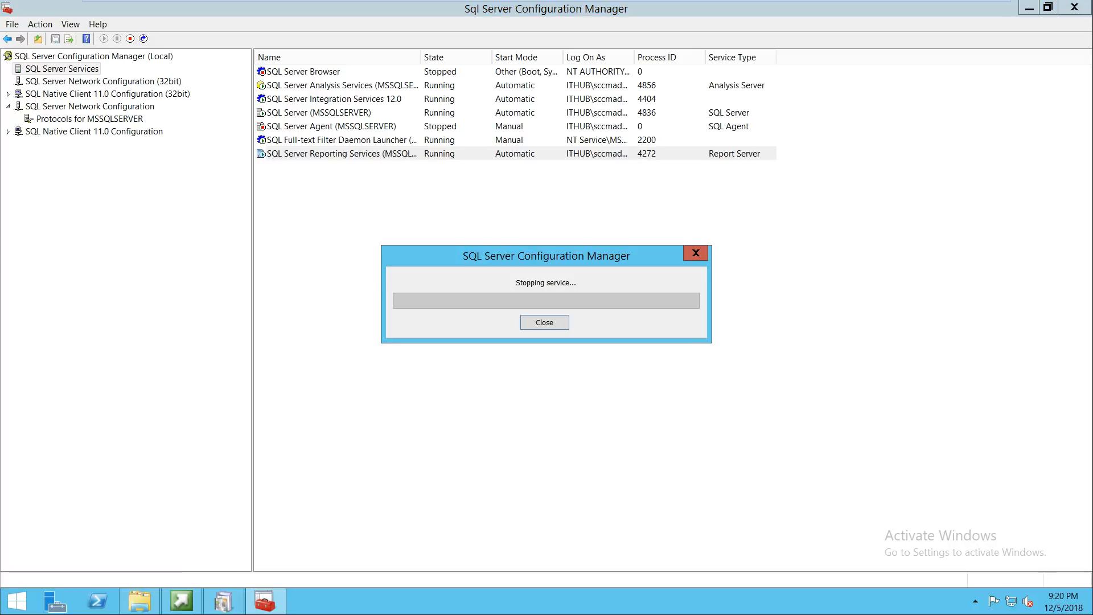
left_click(956, 10)
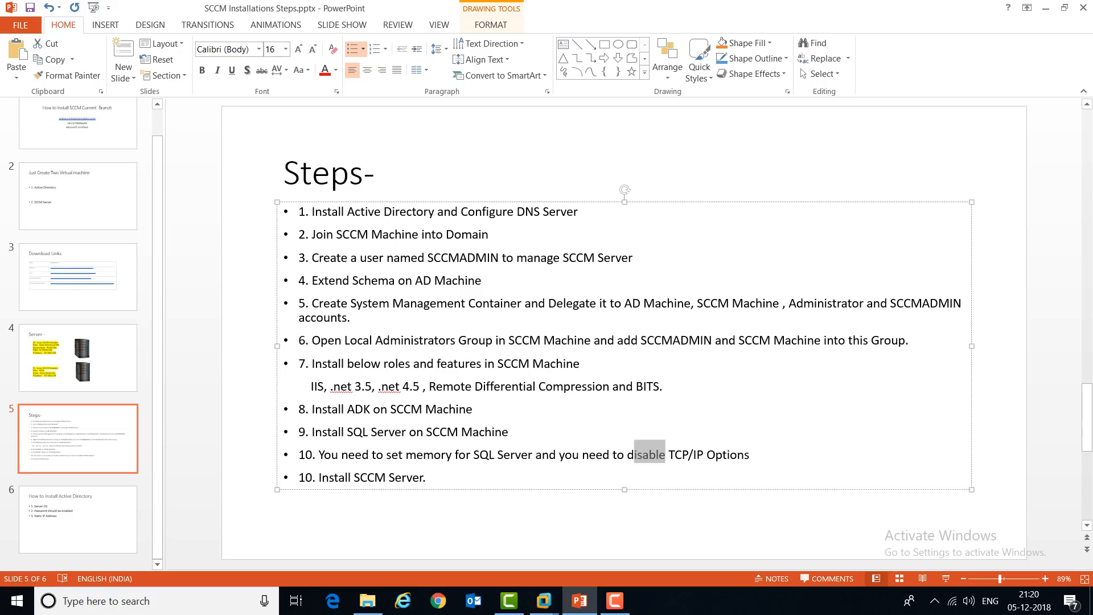
Step: Change 'disable' to 'enable' in slide item 10 and switch back to the SCCM VM
left_click(666, 455)
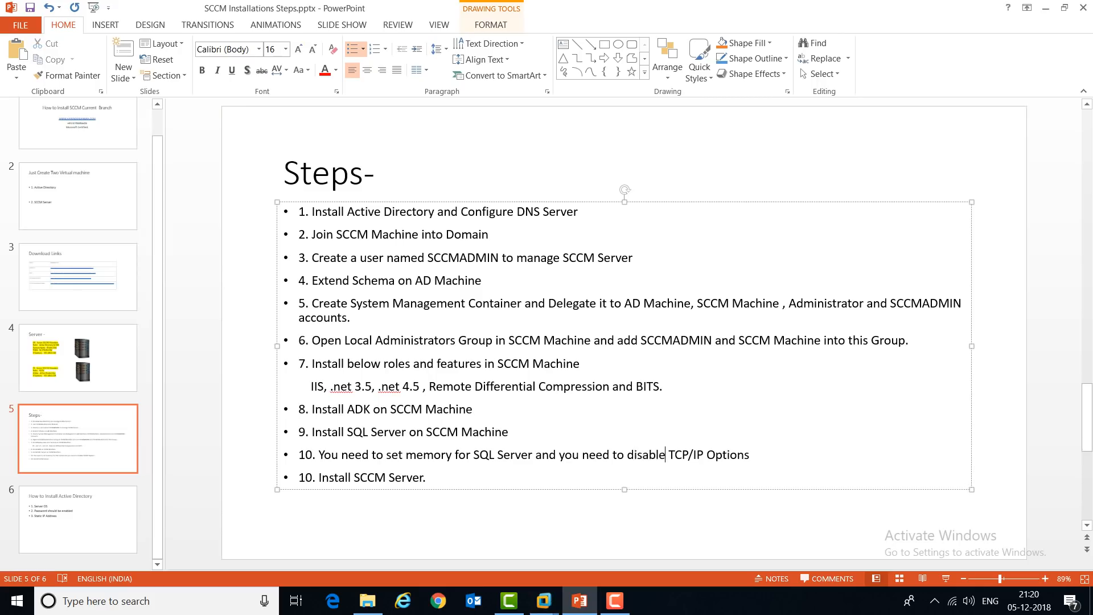
key("BackSpace")
key("BackSpace")
key("BackSpace")
key("BackSpace")
key("BackSpace")
key("BackSpace")
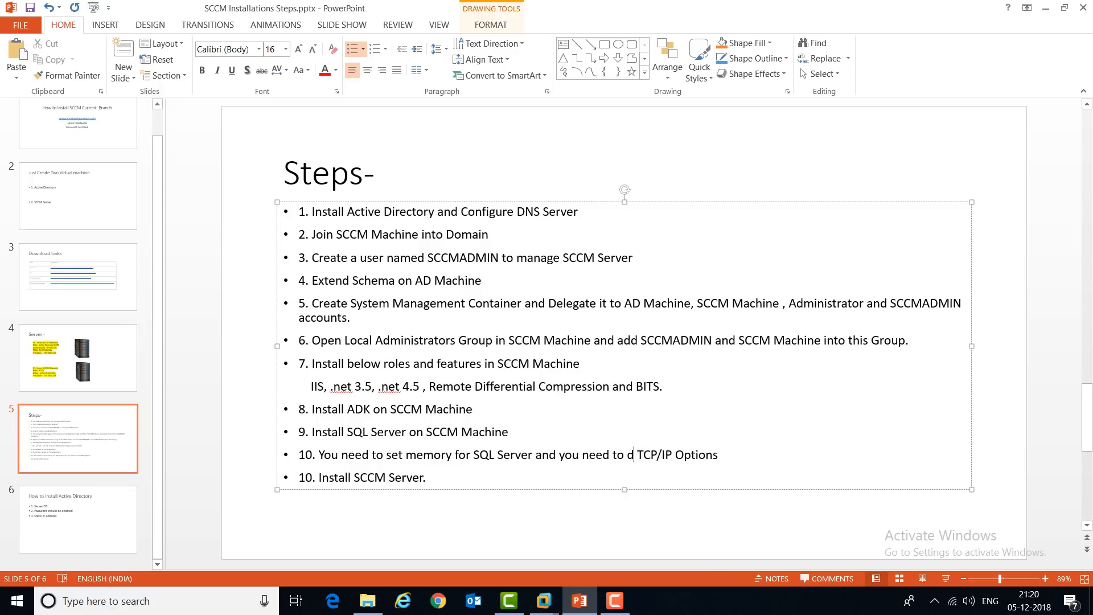
key("BackSpace")
type("enable")
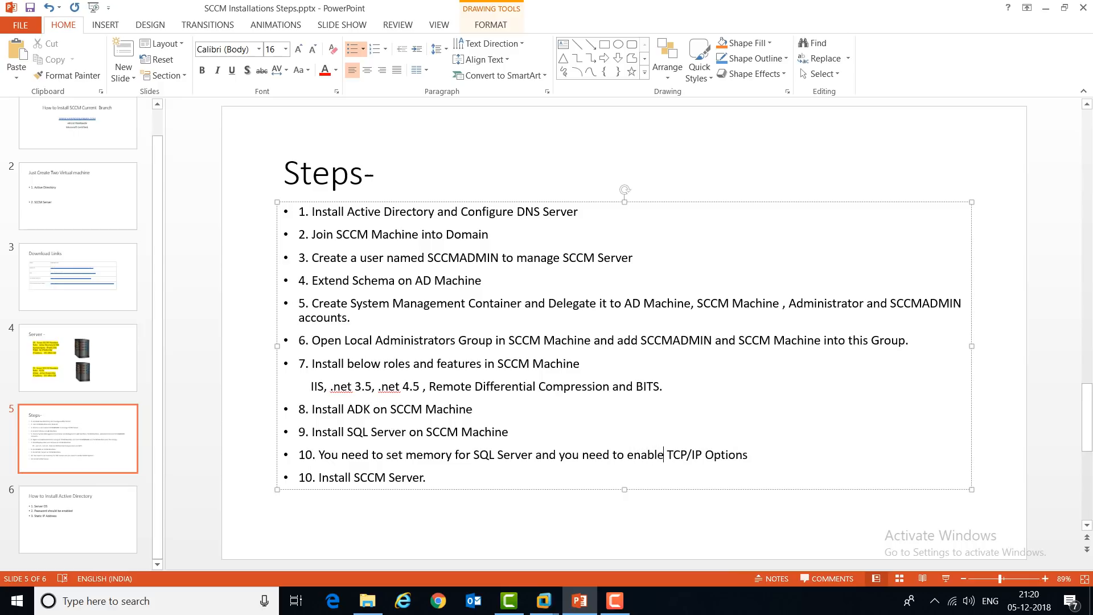
left_click(544, 601)
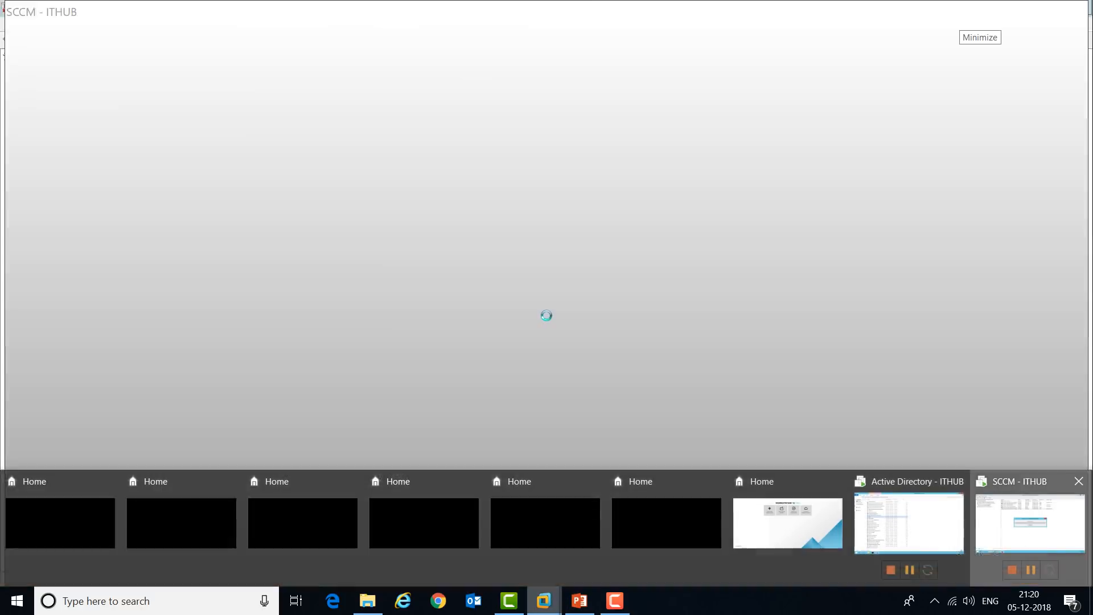
left_click(1030, 522)
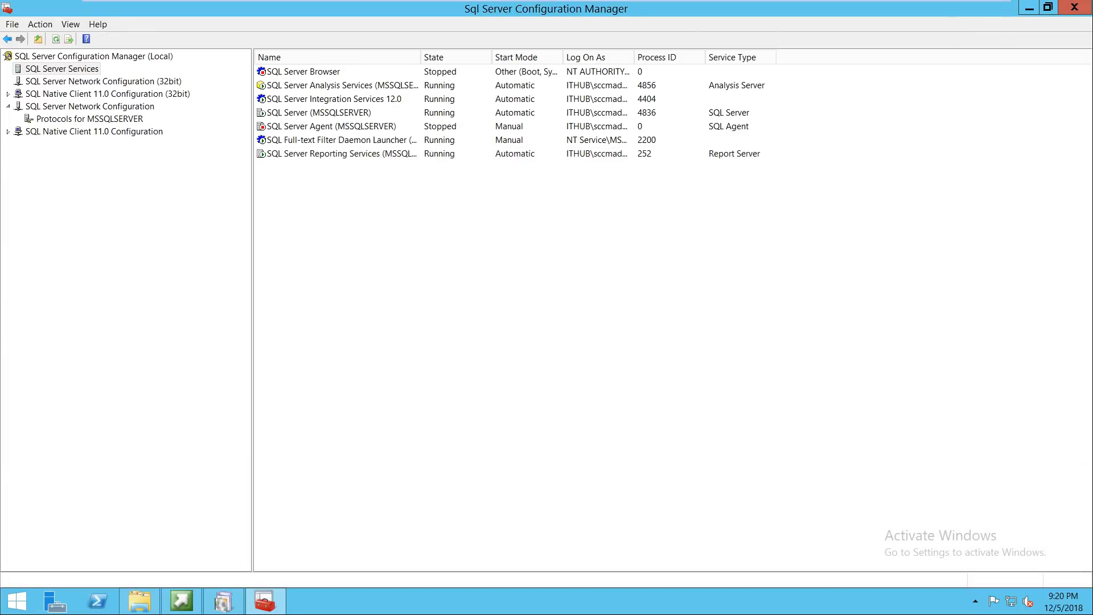
Step: Accept the default database, file location and SMS Provider (SCCM.ITHUB.COM) settings in the wizard
left_click(181, 601)
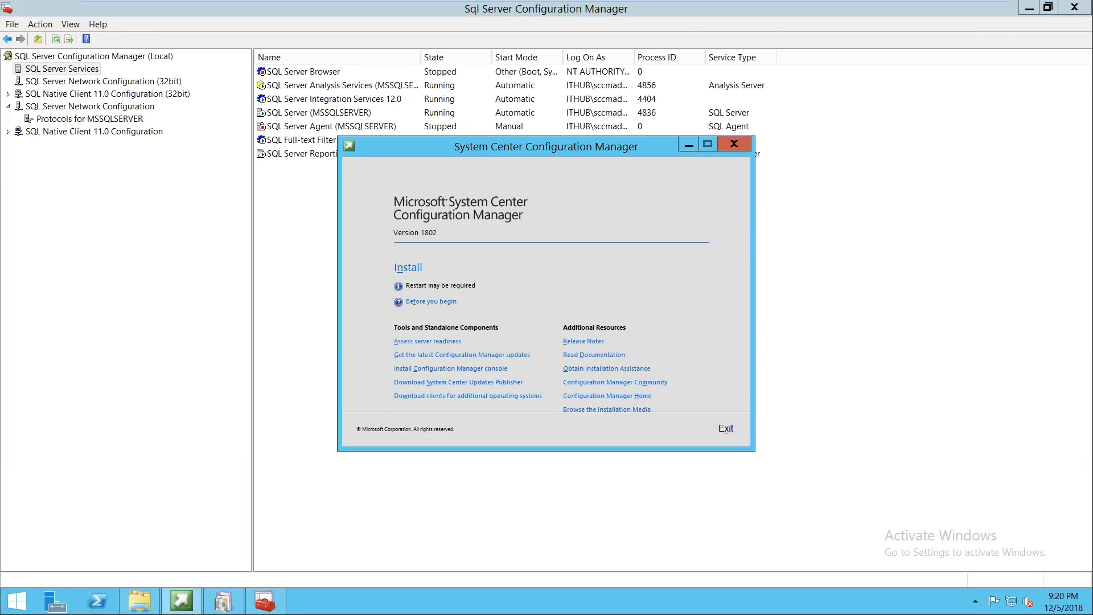
left_click(223, 600)
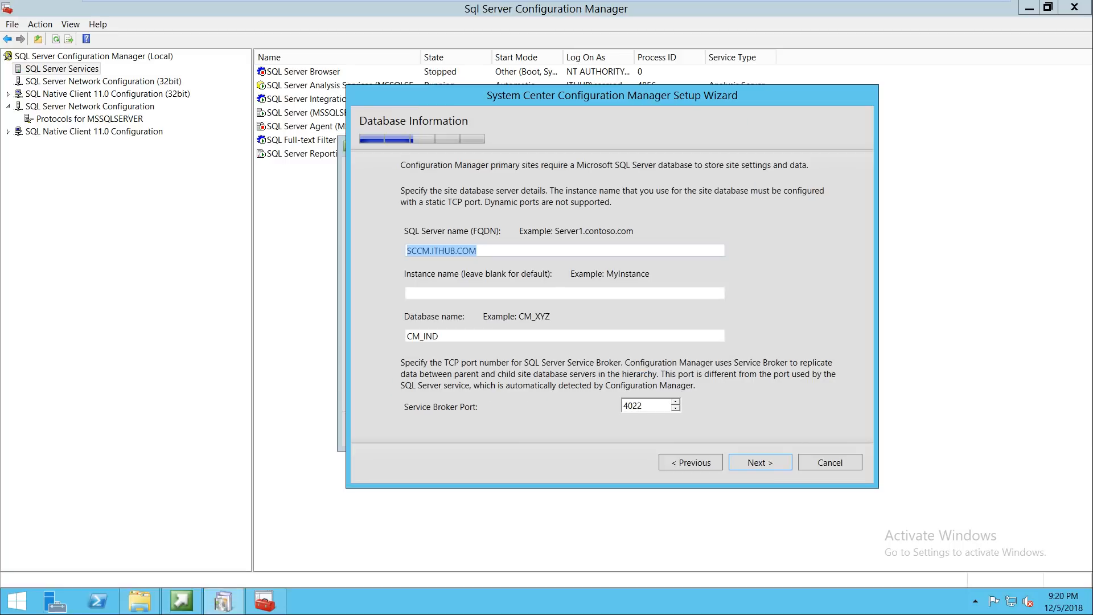
left_click_drag(612, 96, 650, 87)
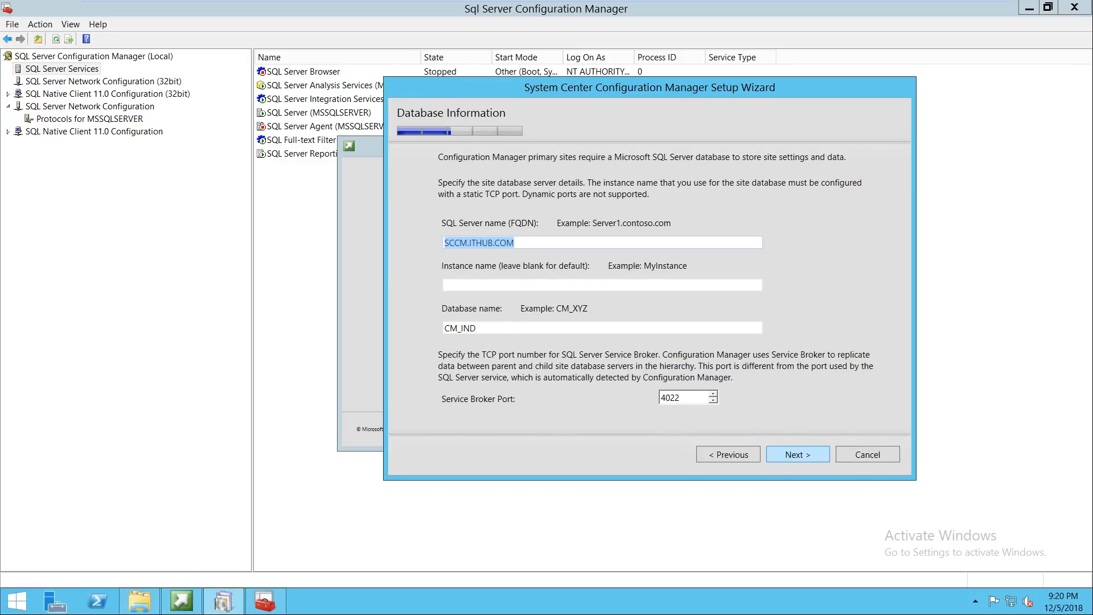
key("Return")
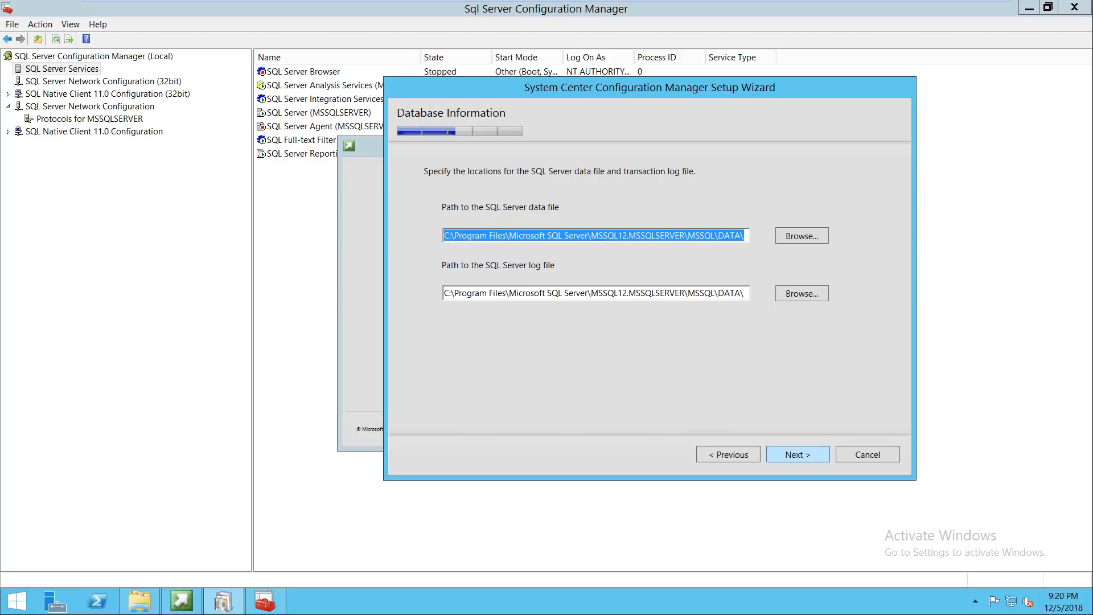
key("Return")
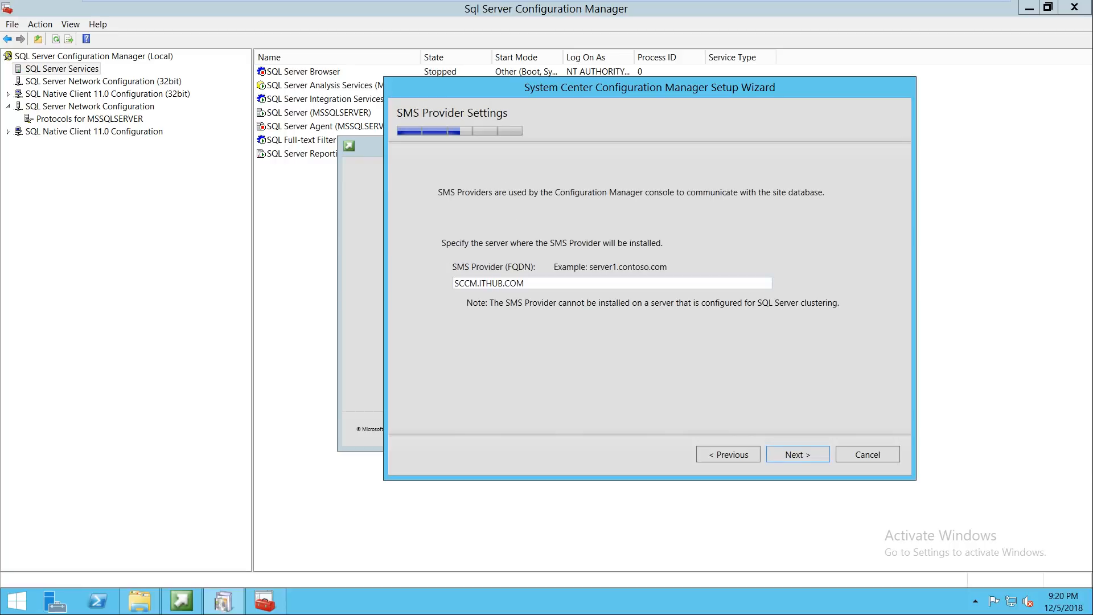
key("Return")
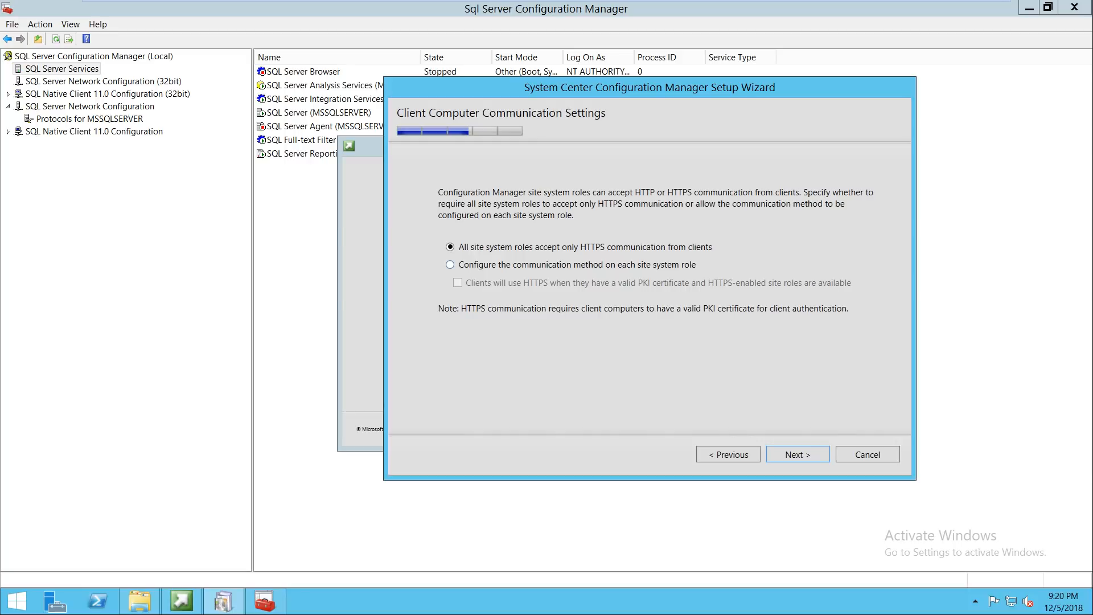
left_click(450, 265)
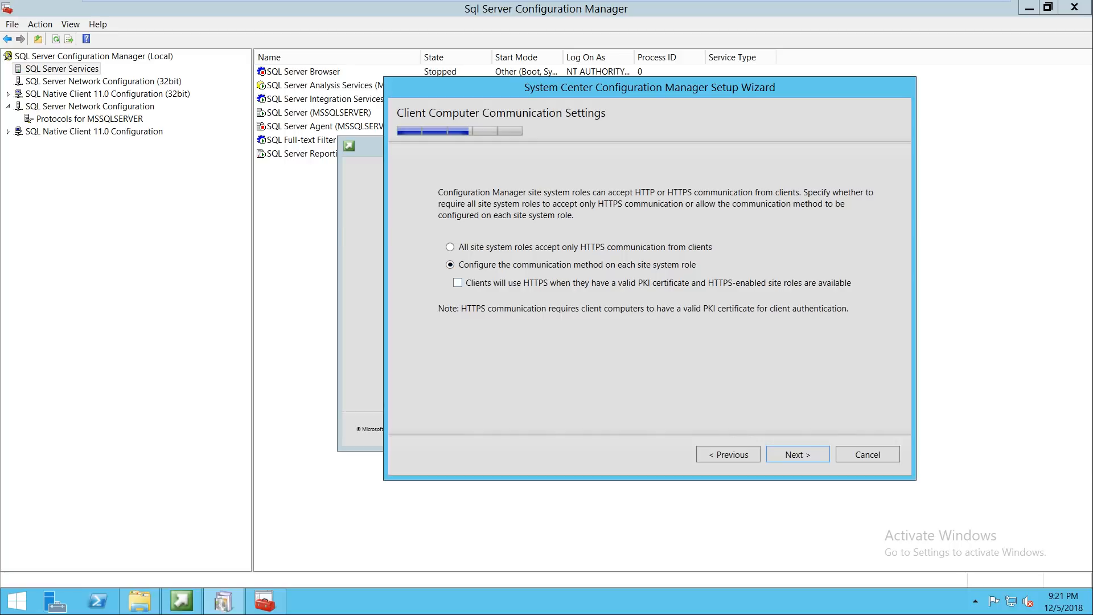
Step: Keep per-role communication and default roles, and skip the service connection point for now
key("Return")
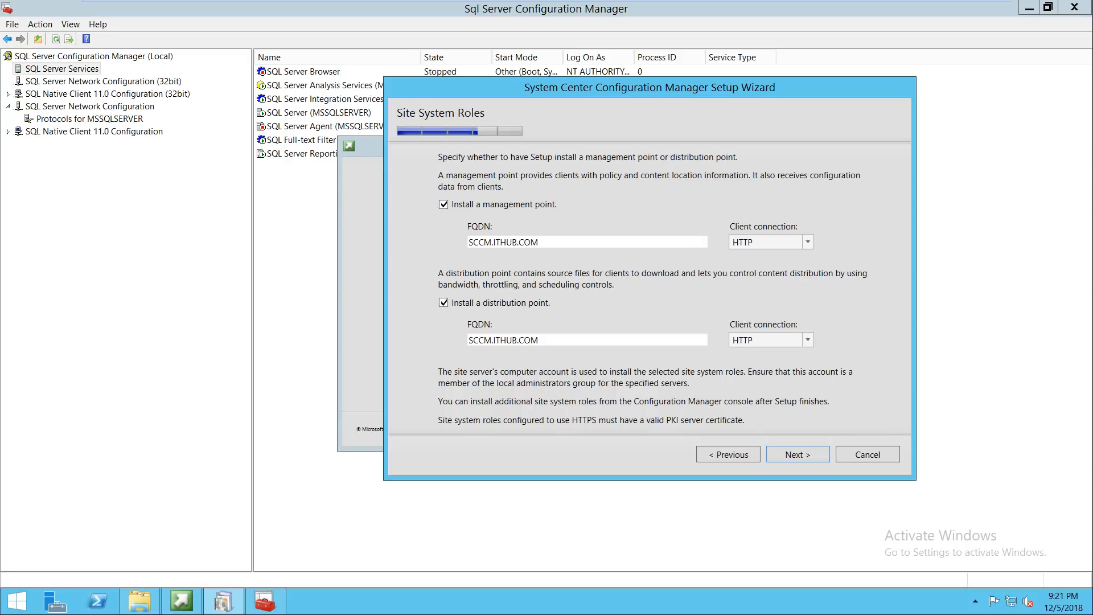
left_click(797, 454)
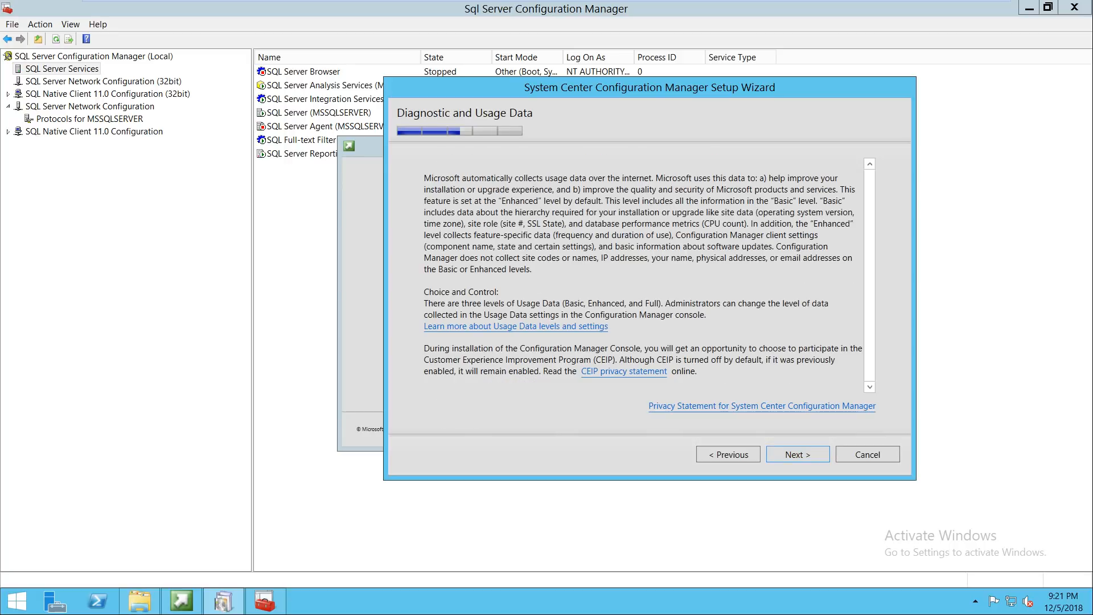
left_click(797, 454)
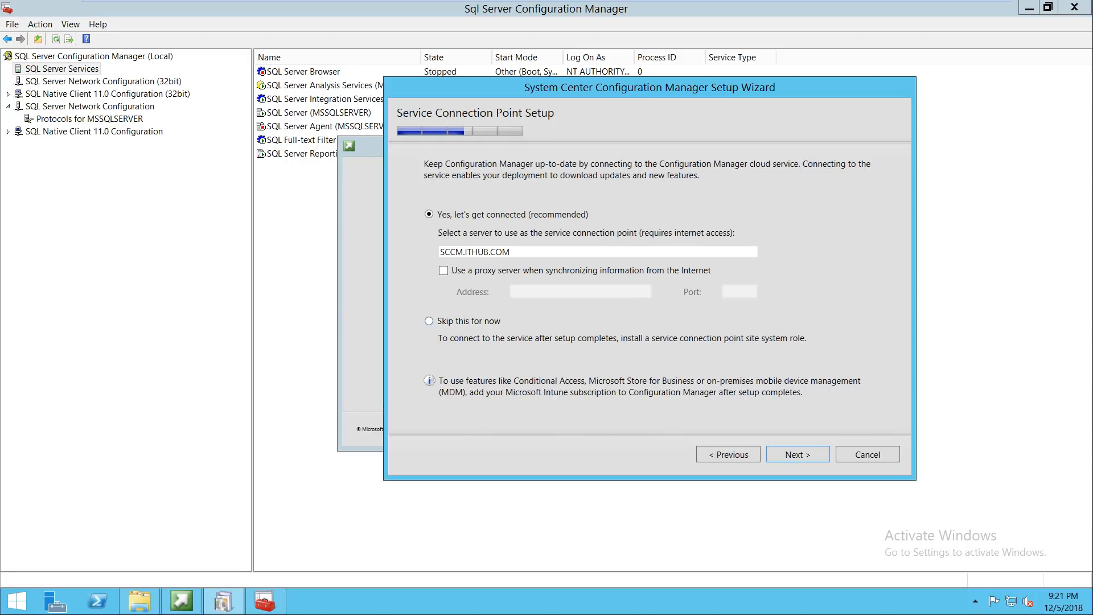
left_click(429, 322)
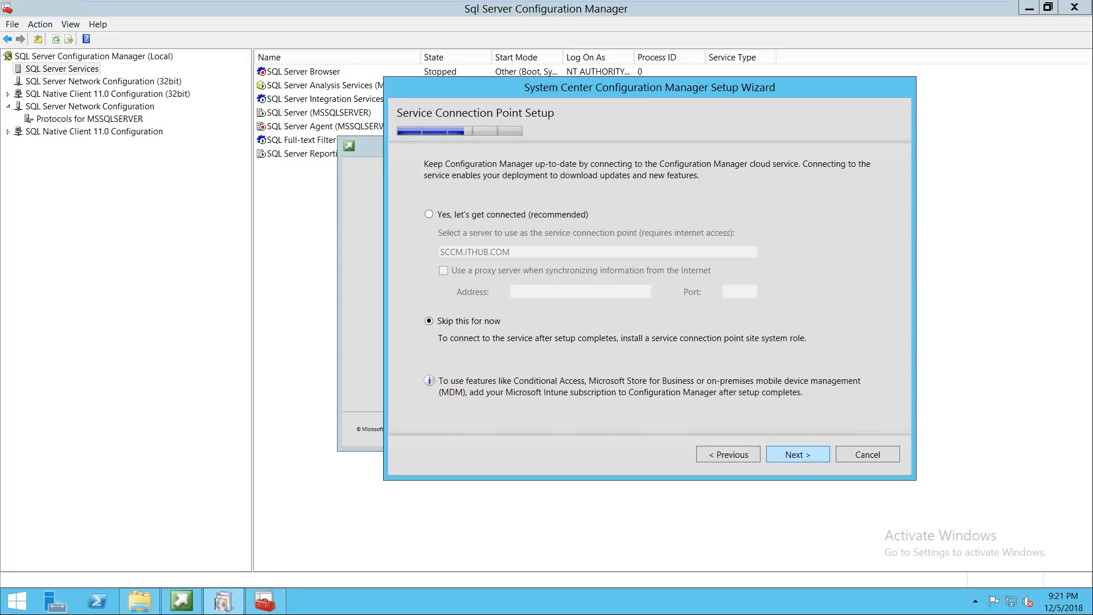
left_click(797, 454)
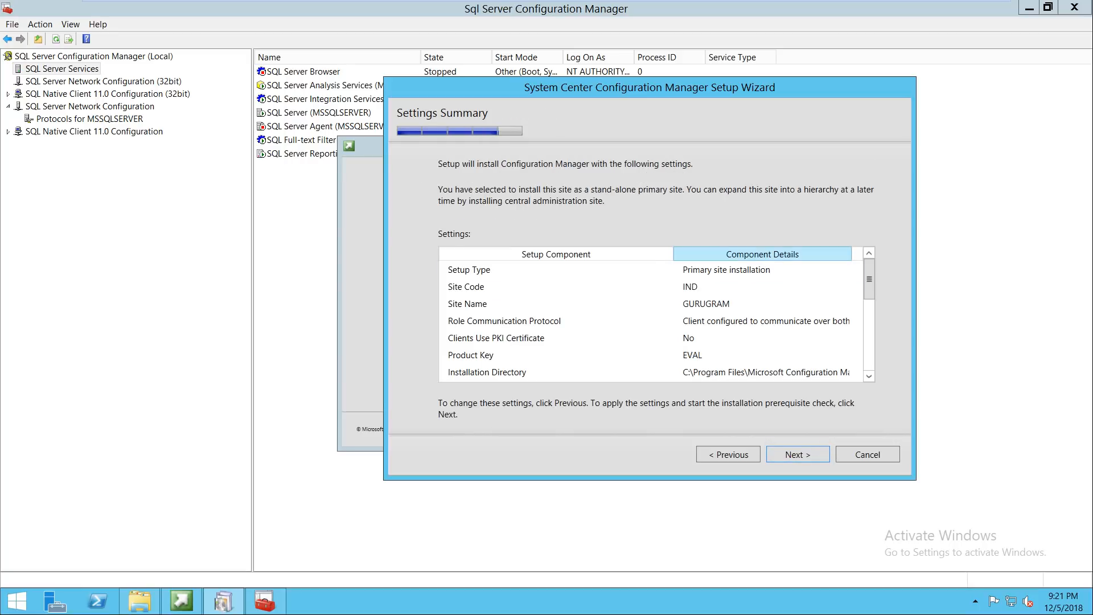
Step: Review the Settings Summary, run the prerequisite check, and open the WSUS warning details
left_click_drag(869, 279, 869, 350)
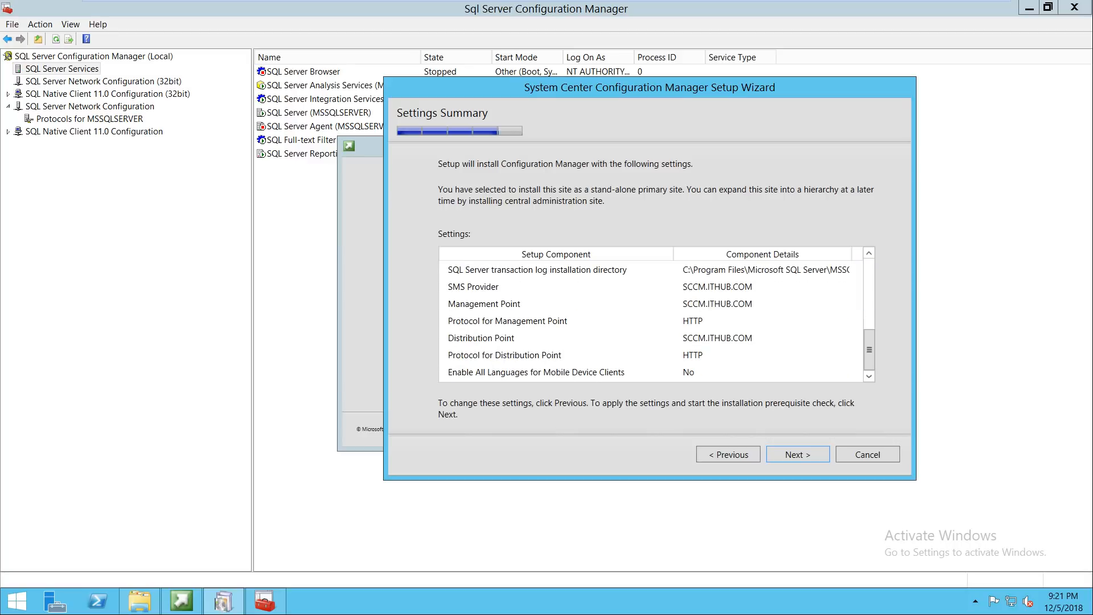
left_click(797, 454)
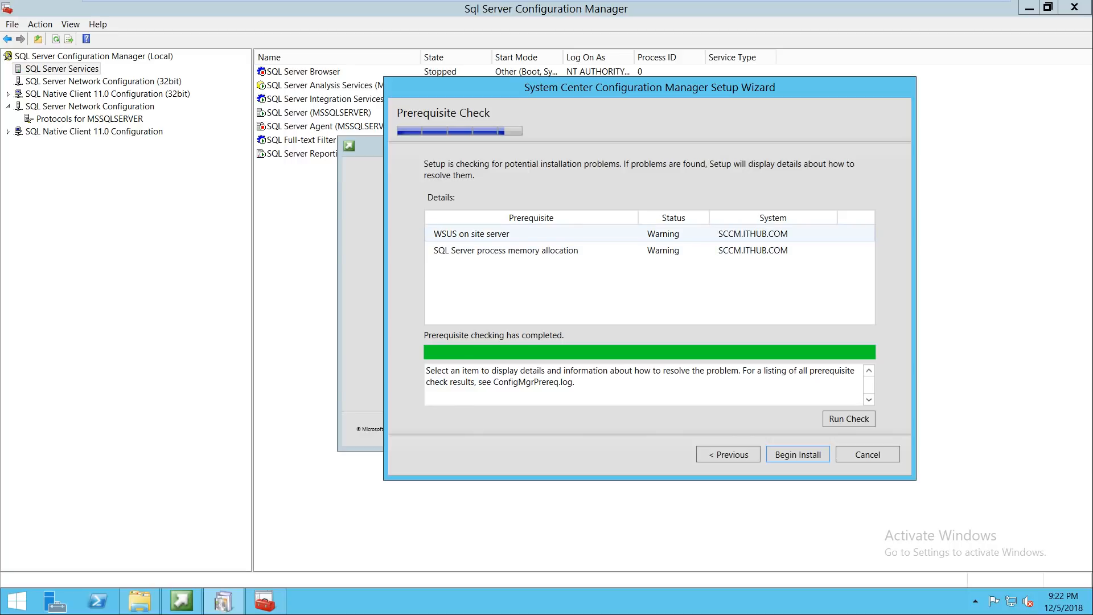
left_click(471, 234)
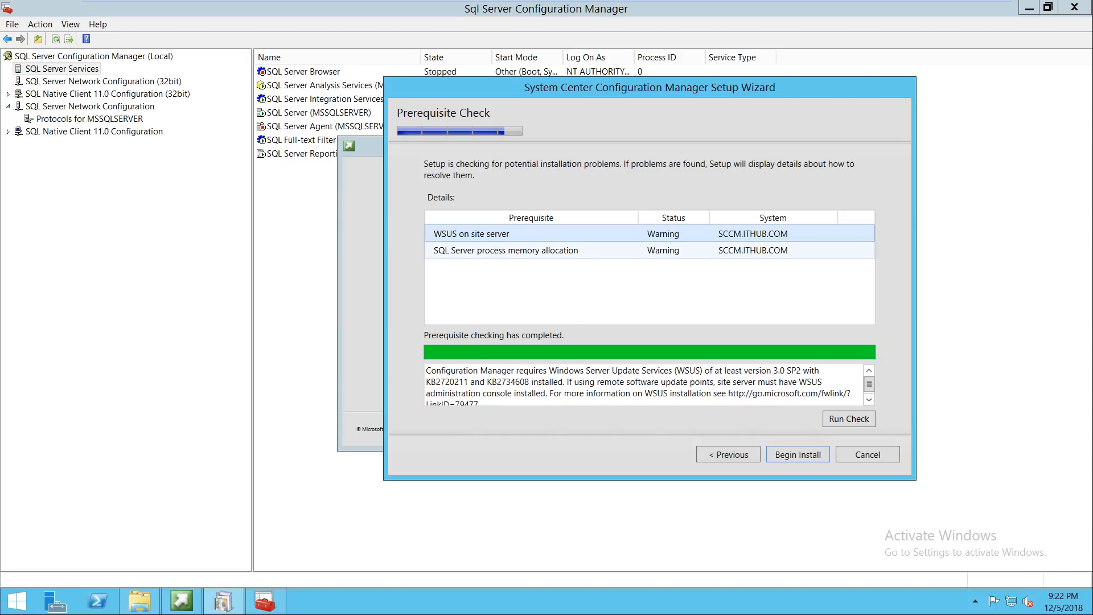
Step: Compare the WSUS and SQL Server memory warning details, then begin the SCCM installation
left_click(505, 251)
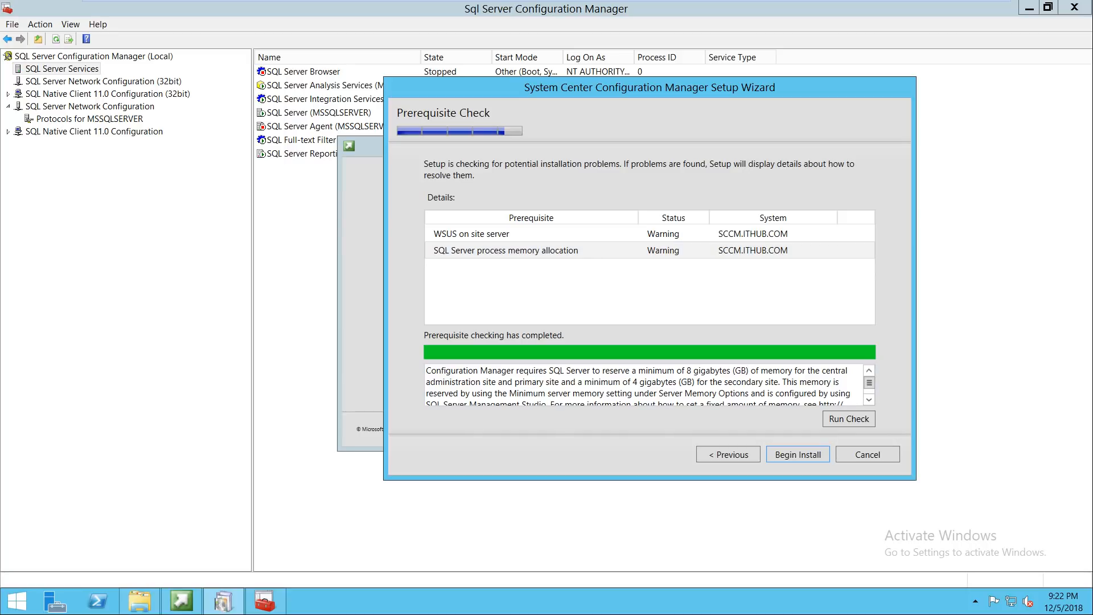
left_click(488, 234)
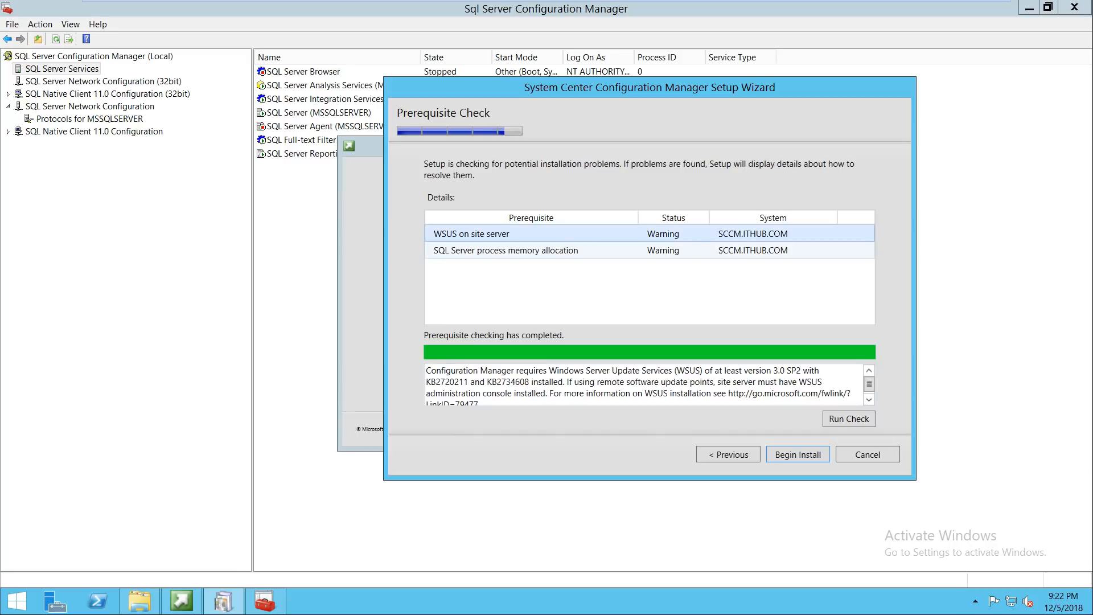
left_click(506, 251)
left_click(488, 234)
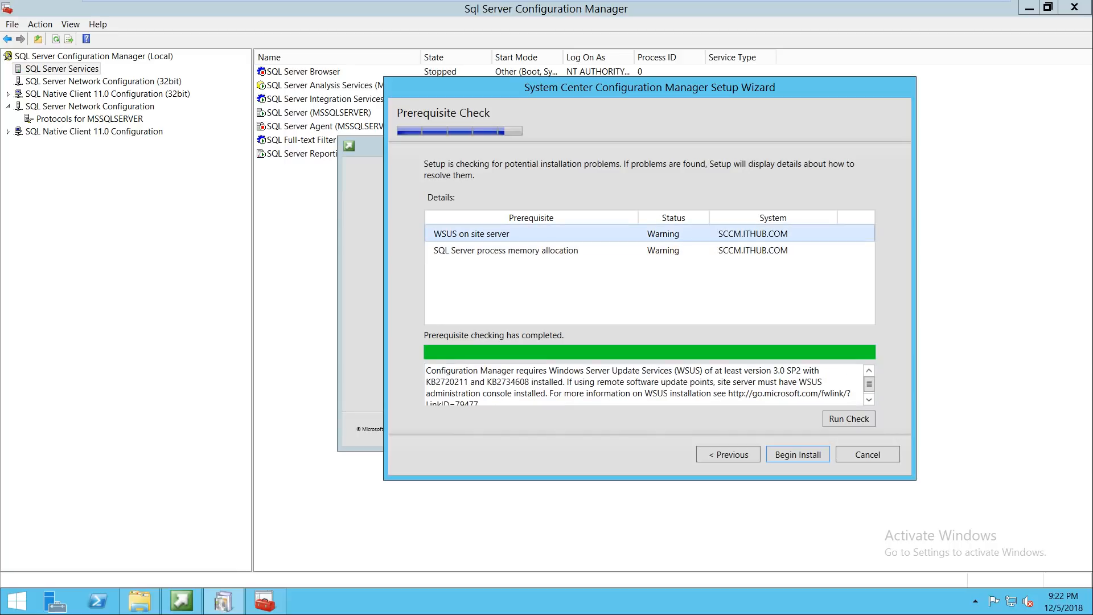
left_click(506, 250)
left_click(489, 234)
left_click(506, 251)
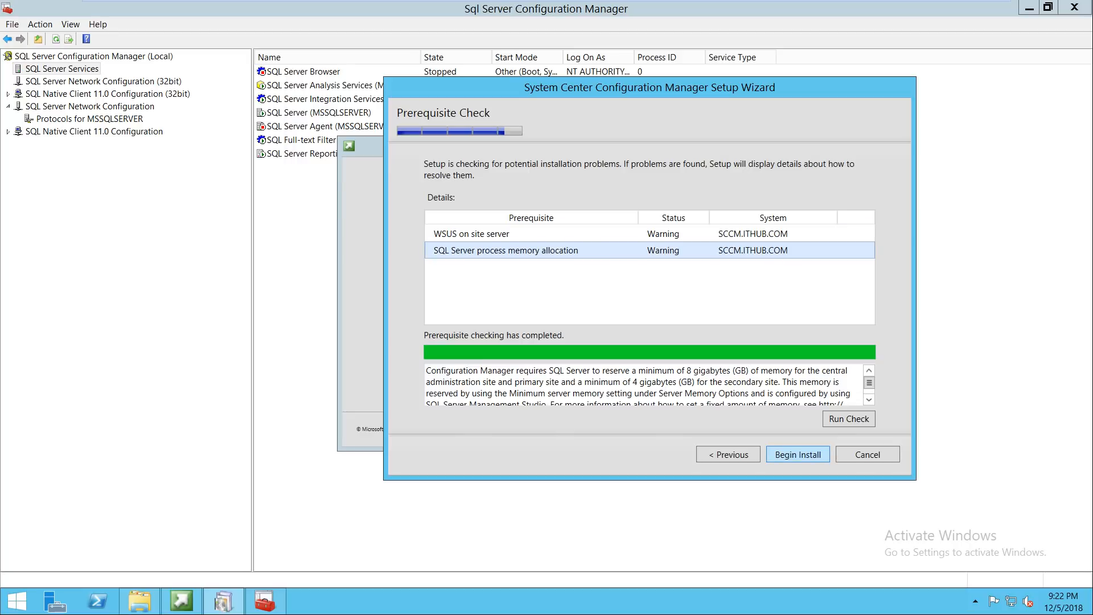
left_click(798, 454)
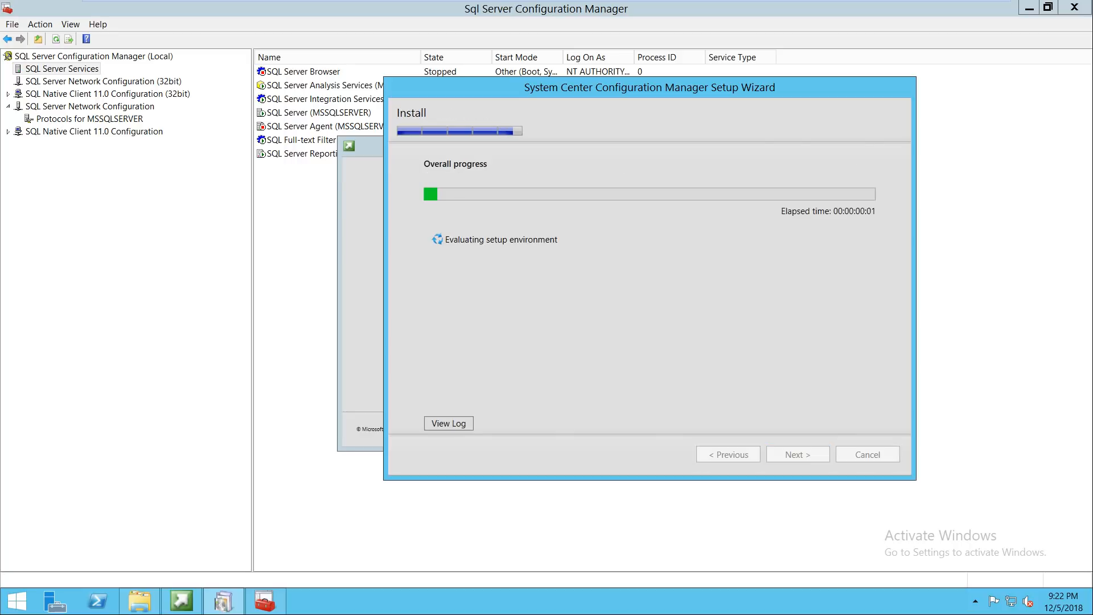
Step: Reposition the setup wizard, then set the VM aside to view the host's PowerPoint Steps slide
left_click_drag(557, 83, 521, 104)
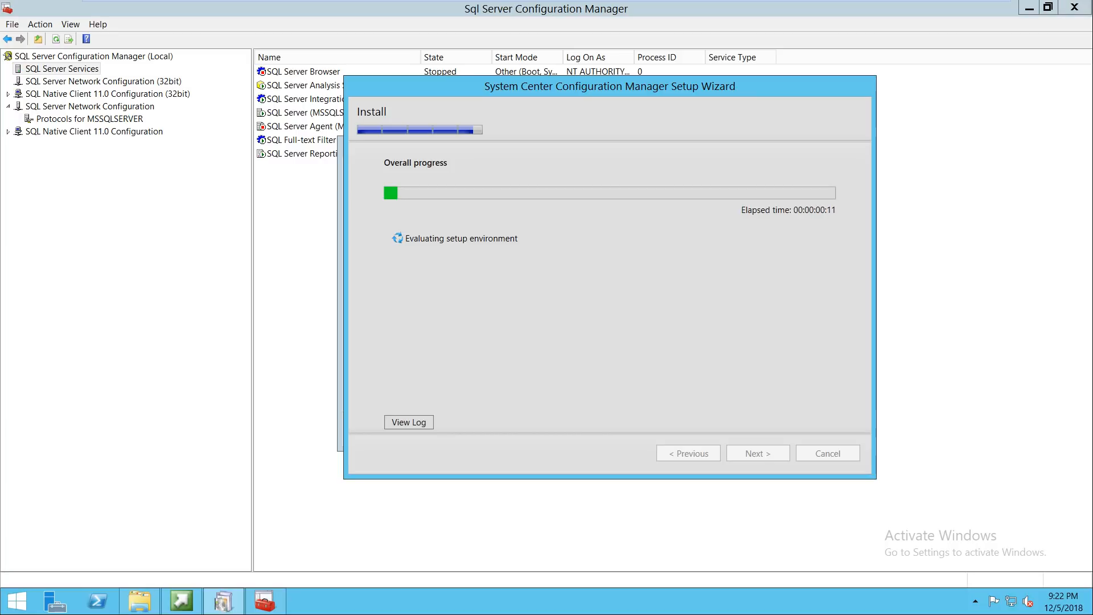
left_click_drag(626, 87, 662, 87)
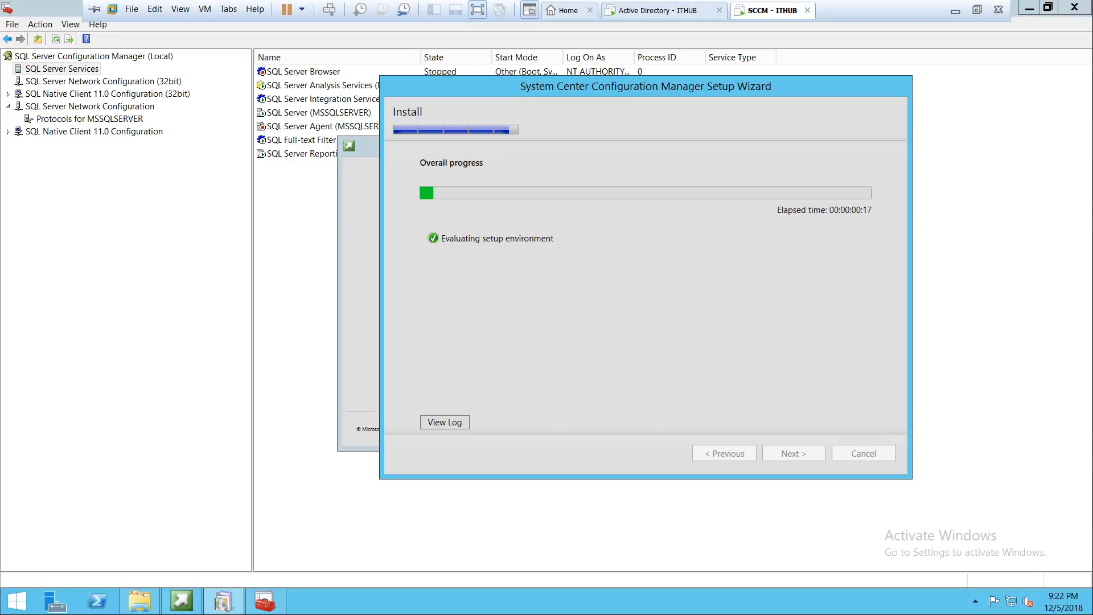
left_click(955, 11)
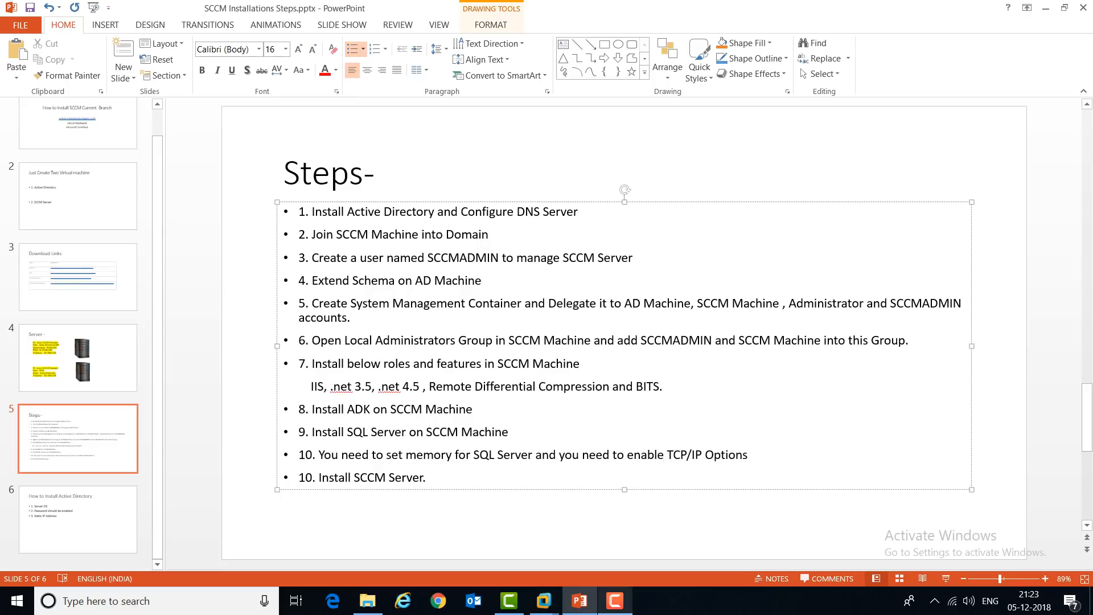
left_click(615, 601)
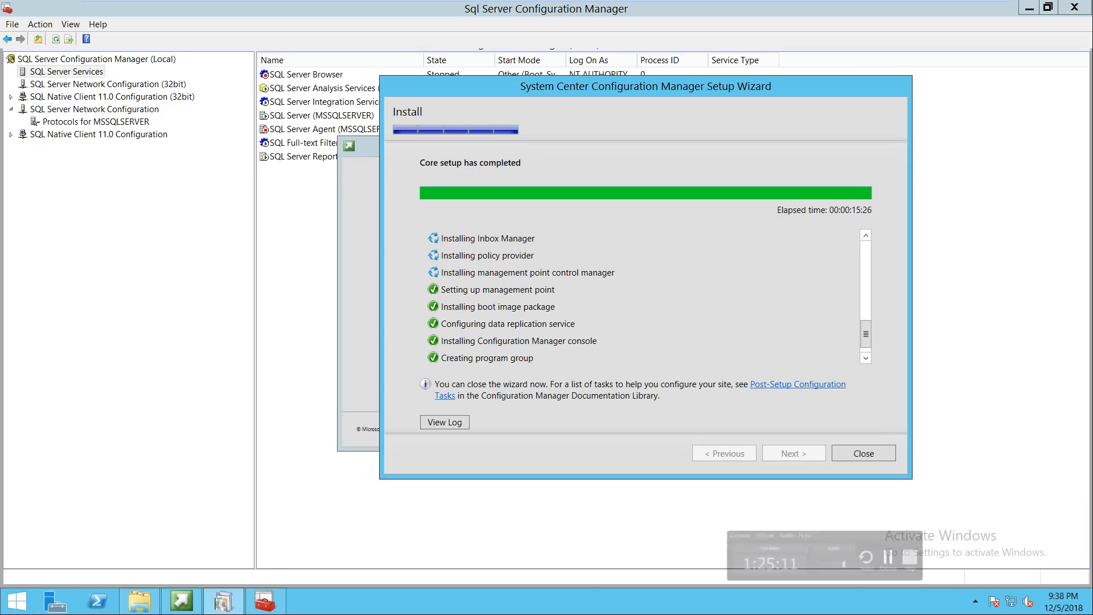
Step: Review the completed setup tasks, then close the setup wizard and the Configuration Manager launcher
left_click_drag(517, 85, 557, 88)
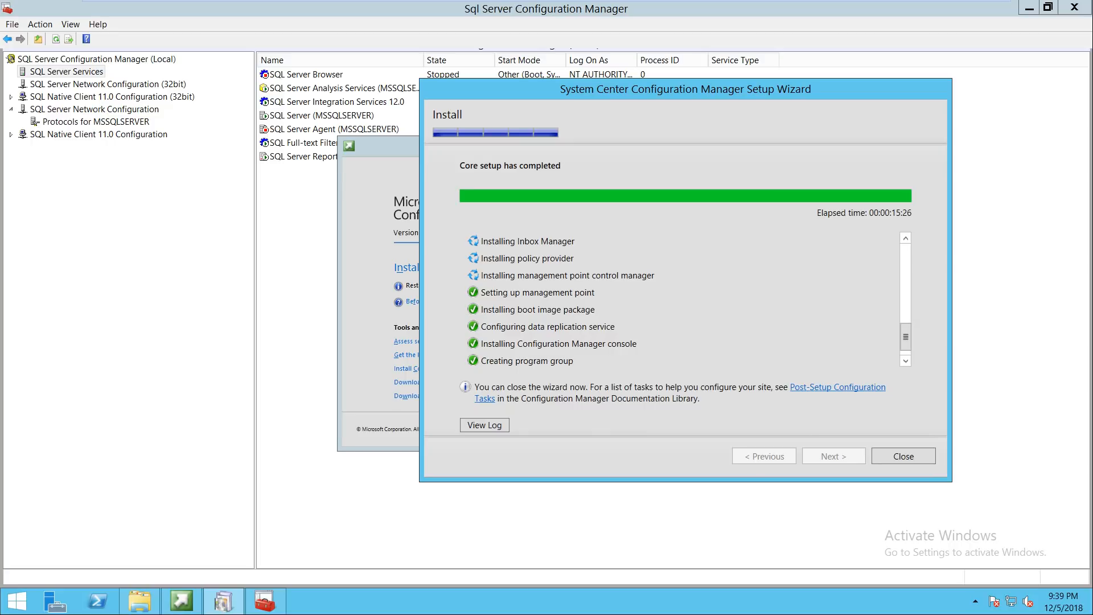
mouse_move(906, 337)
left_mouse_down()
mouse_move(906, 257)
mouse_move(906, 341)
left_mouse_up()
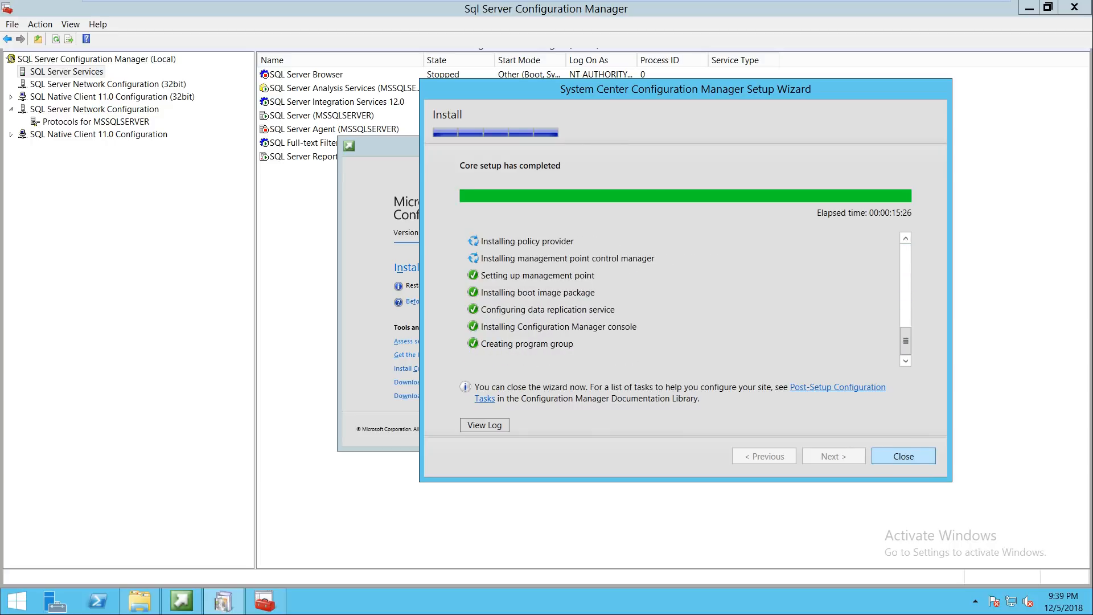
left_click(883, 454)
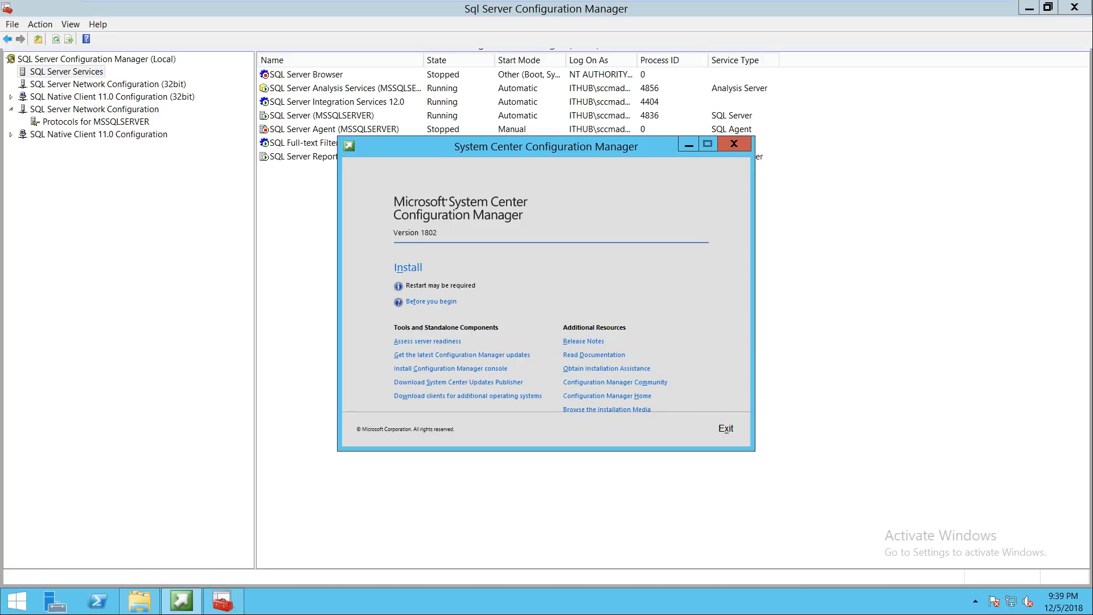
left_click(734, 143)
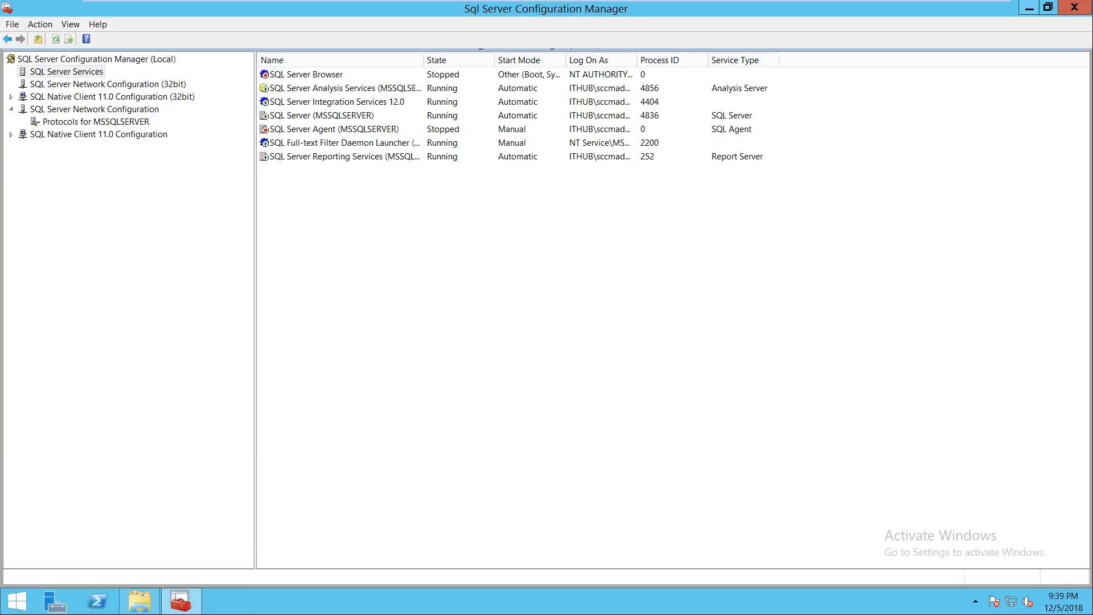
Step: Close SQL Server Configuration Manager and the SC_Configmgr_SCEP_1802 folder, then refresh the desktop
left_click(1074, 8)
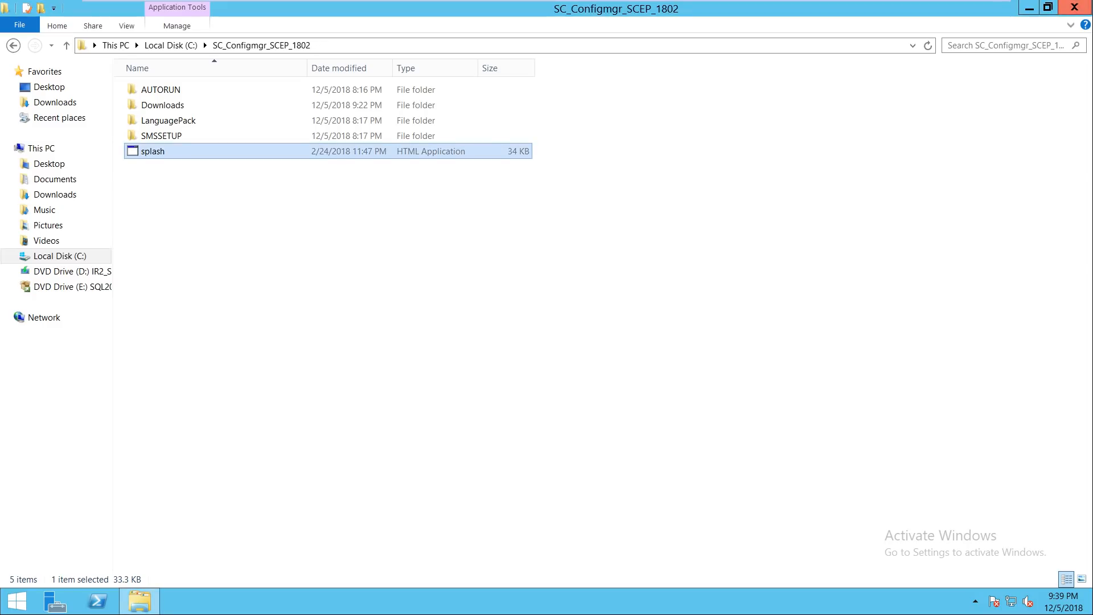
left_click(1076, 7)
right_click(617, 247)
left_click(643, 281)
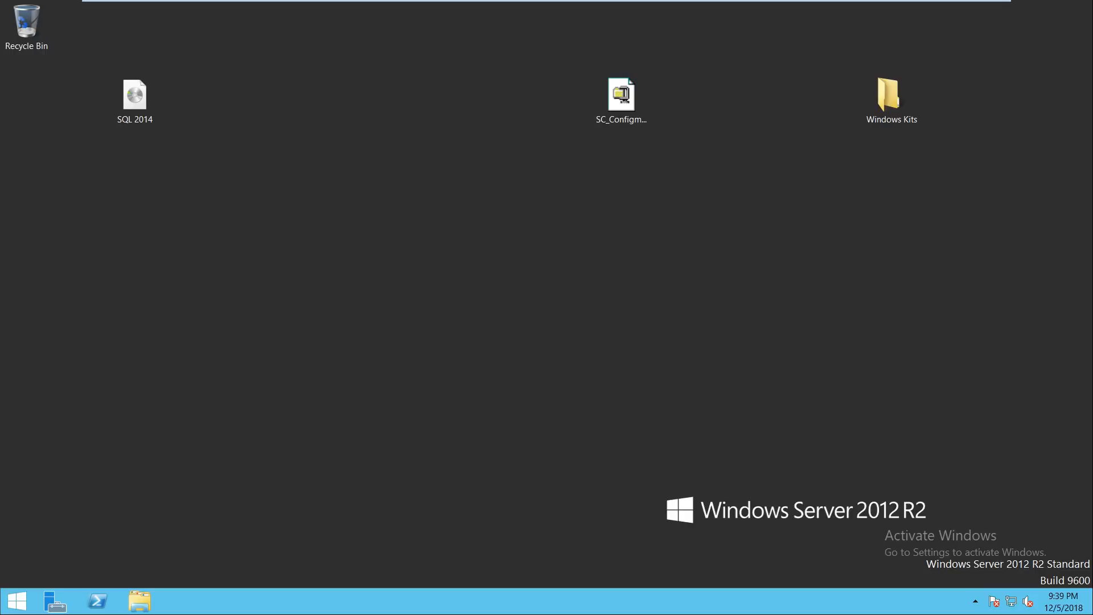
Step: Launch the Configuration Manager Console by searching 'CONSOLE' from Start
key("super")
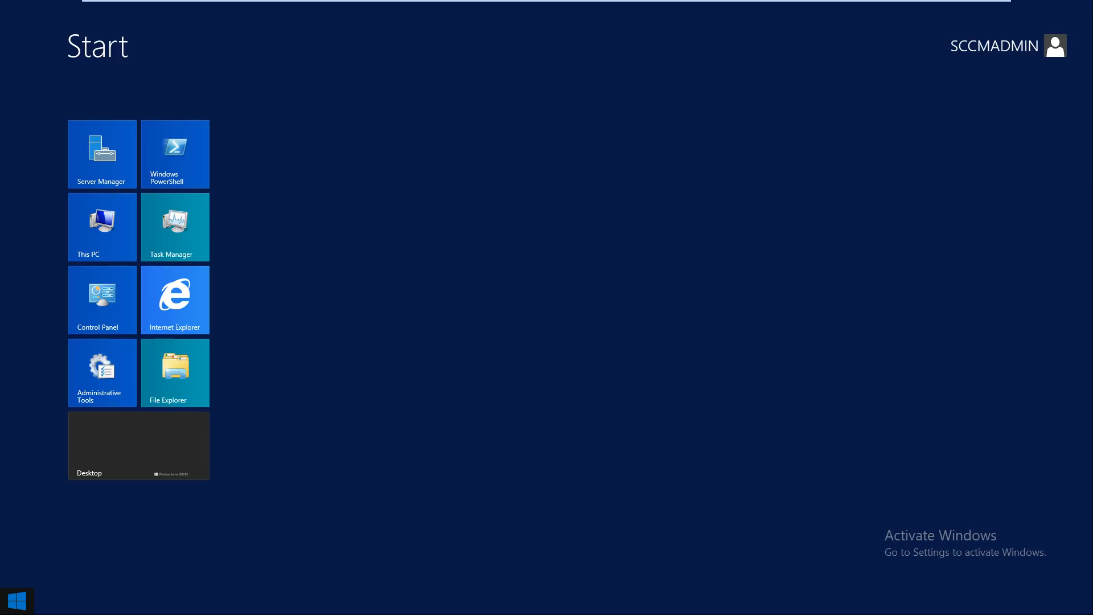
type("CONSOLE")
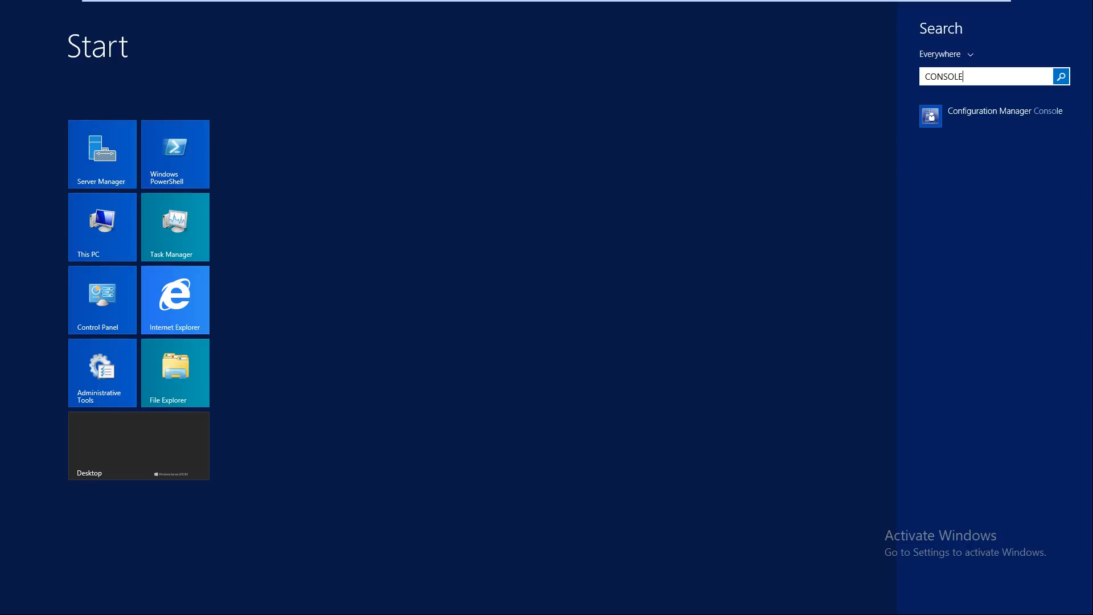
key("Return")
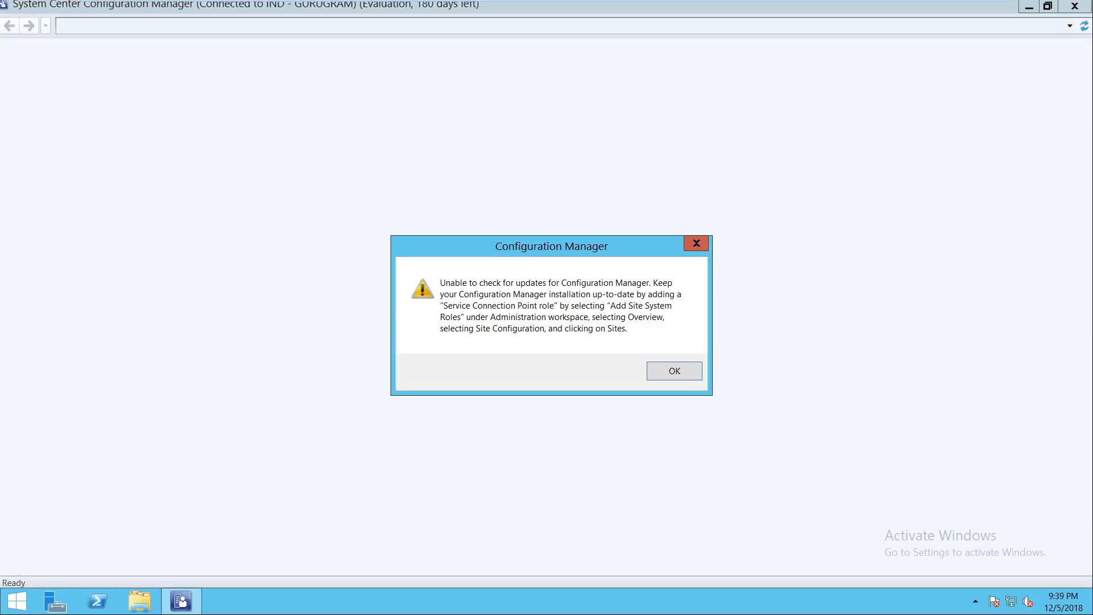
Step: Dismiss the update-check warning and return the console to full screen
left_click_drag(527, 246, 574, 171)
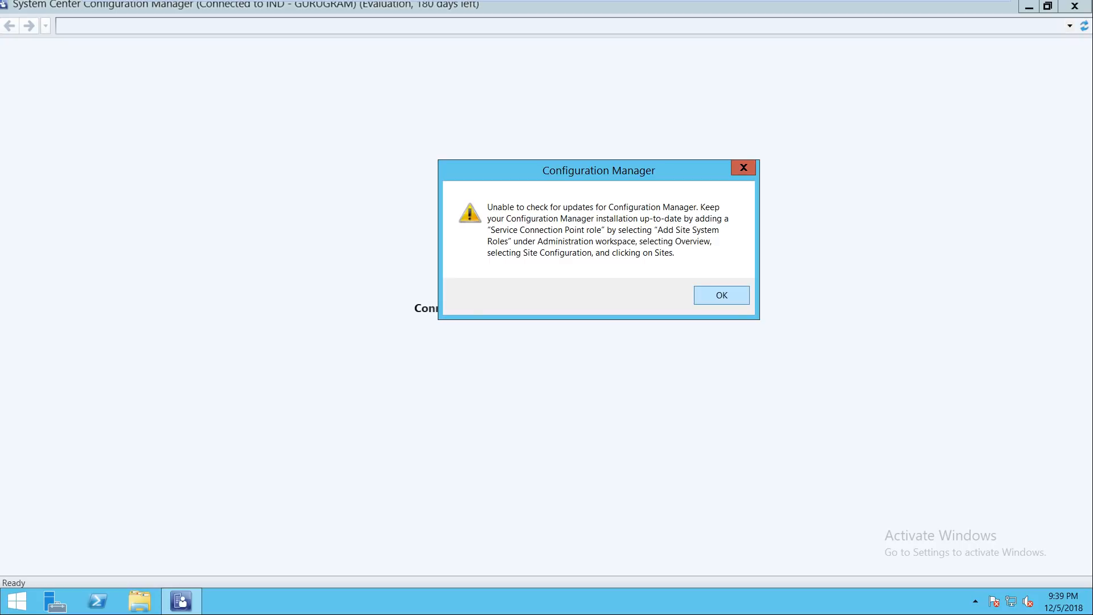
left_click(722, 296)
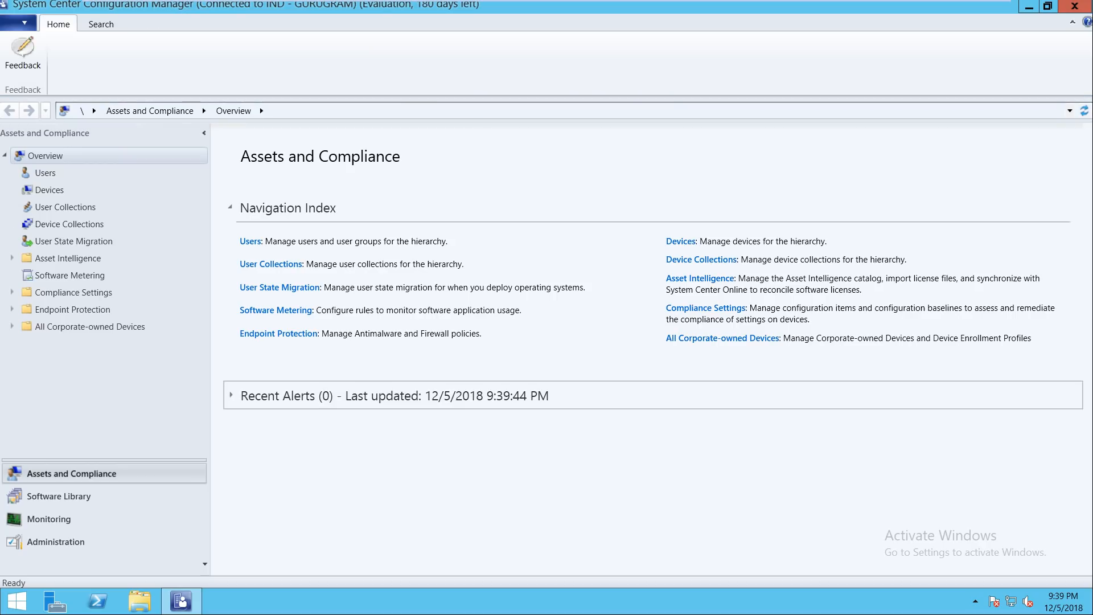
left_click(1048, 7)
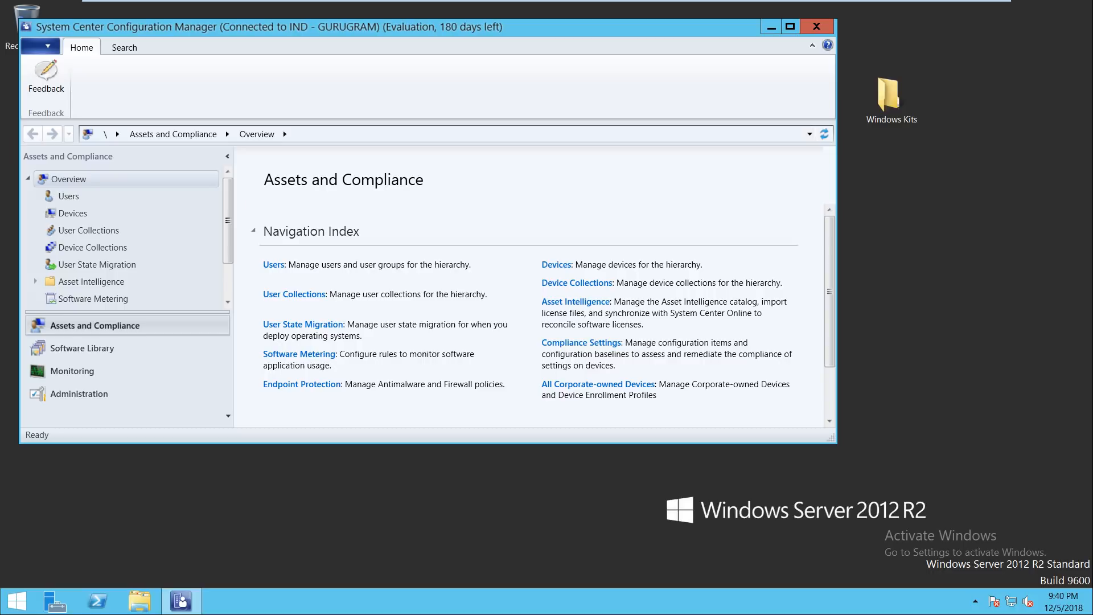
left_click(790, 26)
Step: Check the Configuration Manager version, 1802, in the About dialog
left_click(24, 23)
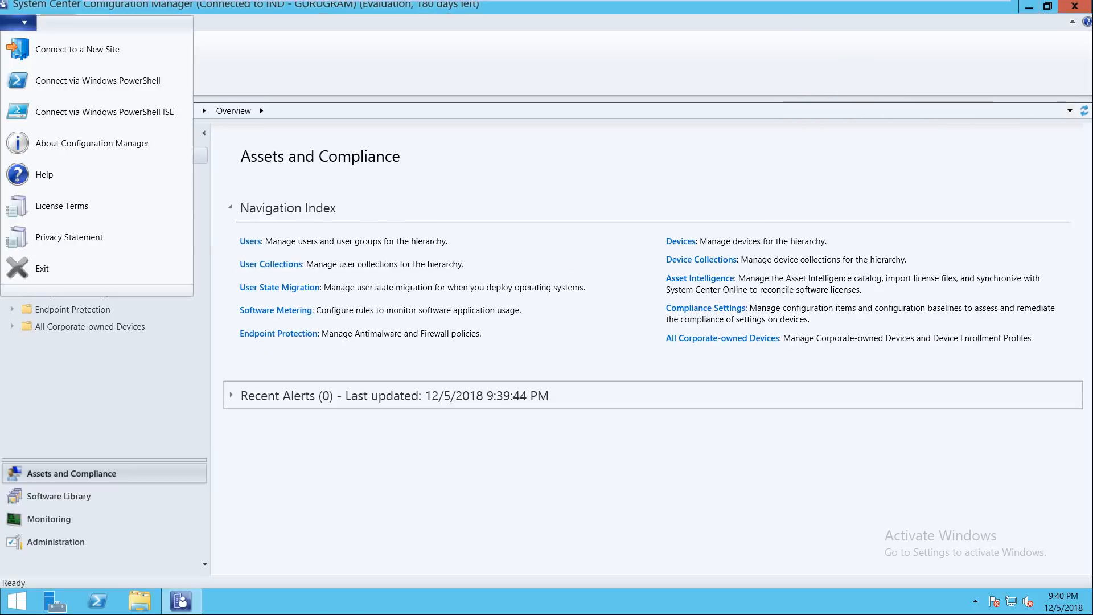
left_click(90, 142)
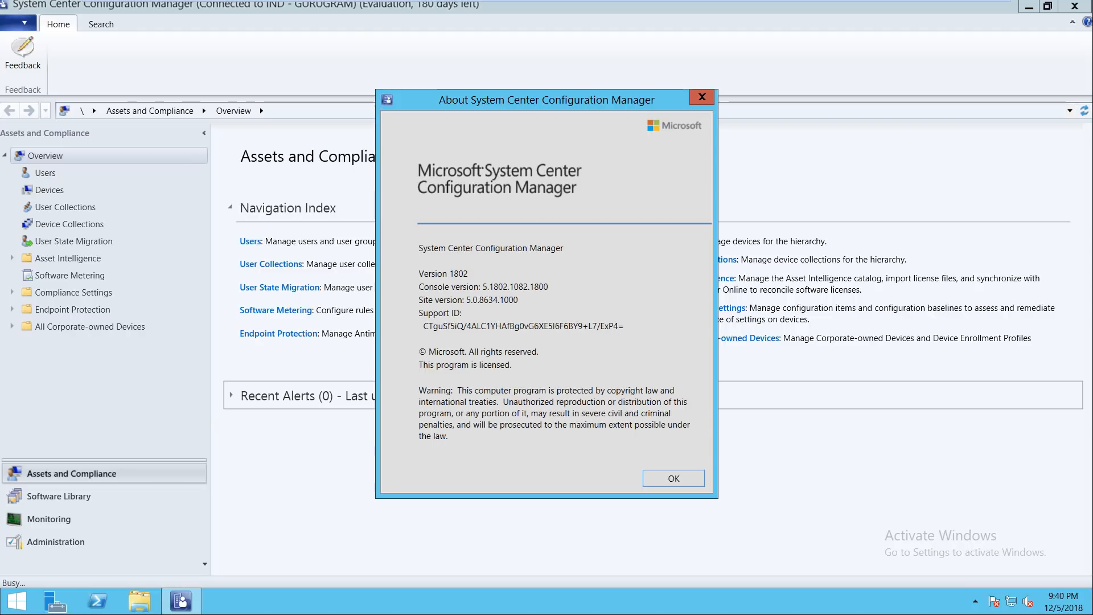
left_click(702, 97)
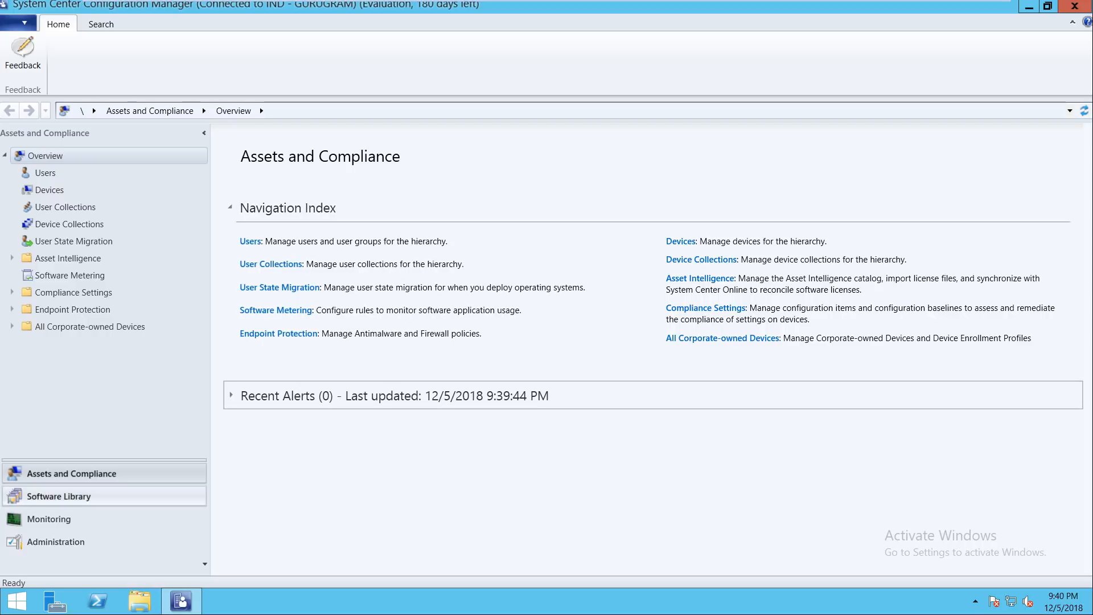
Step: Confirm site IND - GURUGRAM on SCCM.ITHUB.COM, build 8634, in Administration > Sites, then close the console
left_click(56, 542)
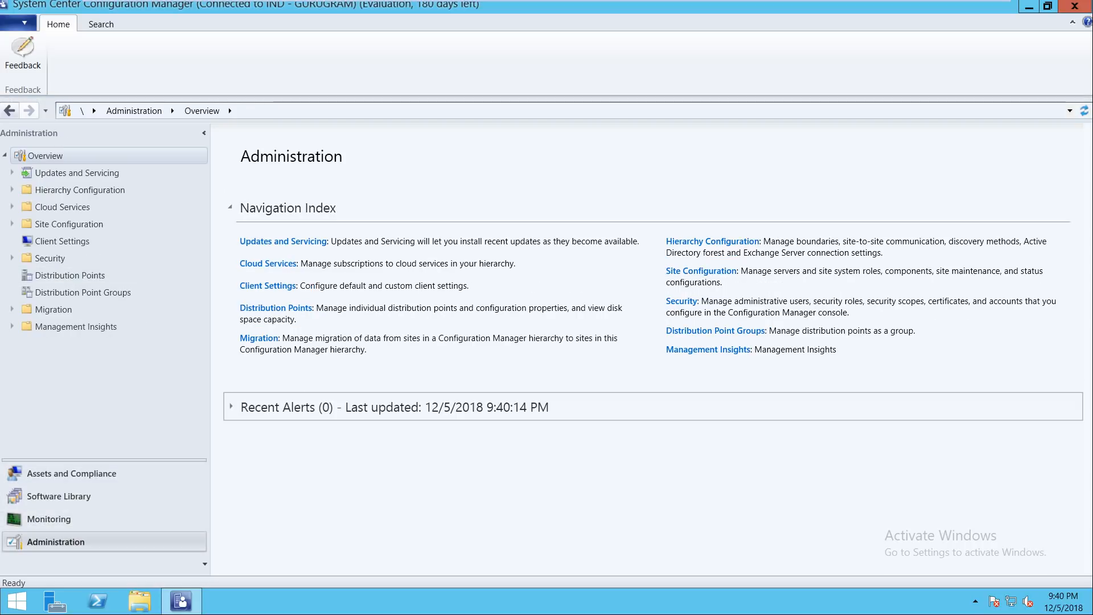
left_click(51, 241)
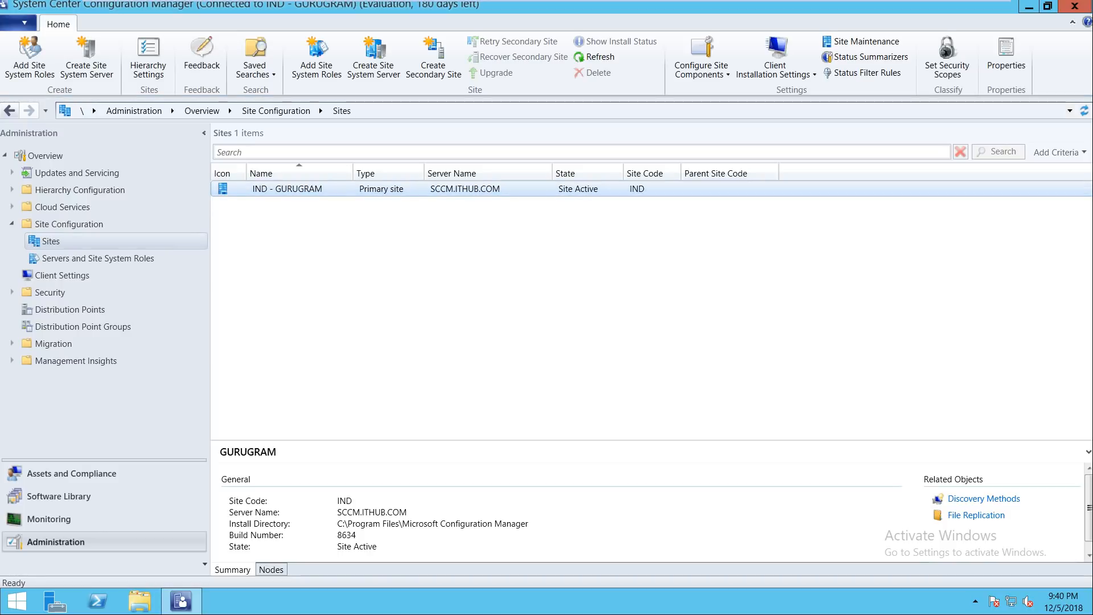
left_click_drag(407, 512, 337, 512)
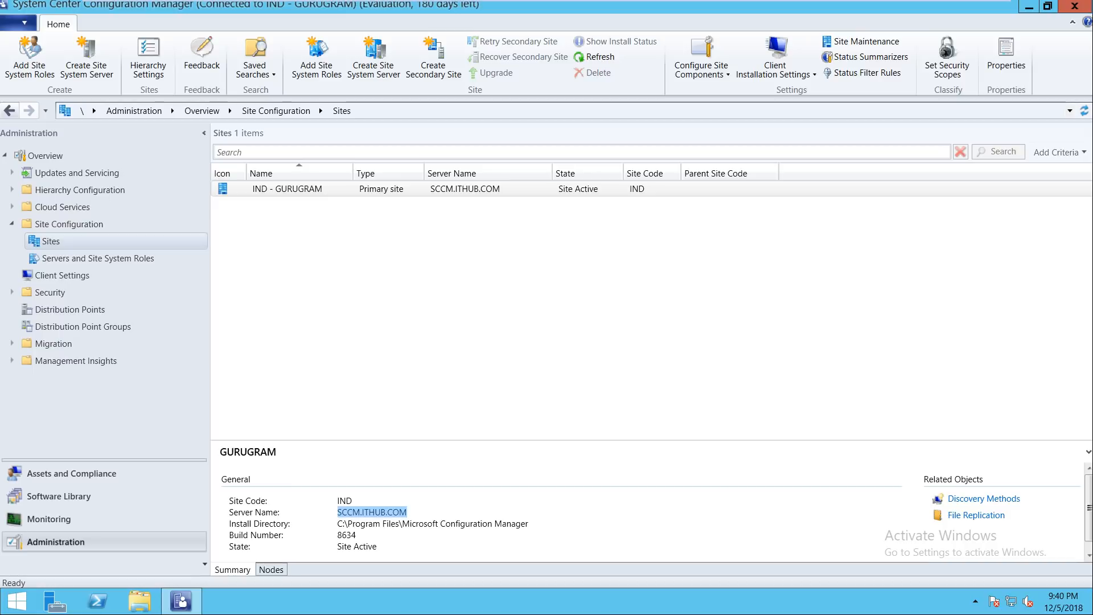
left_click_drag(356, 535, 337, 535)
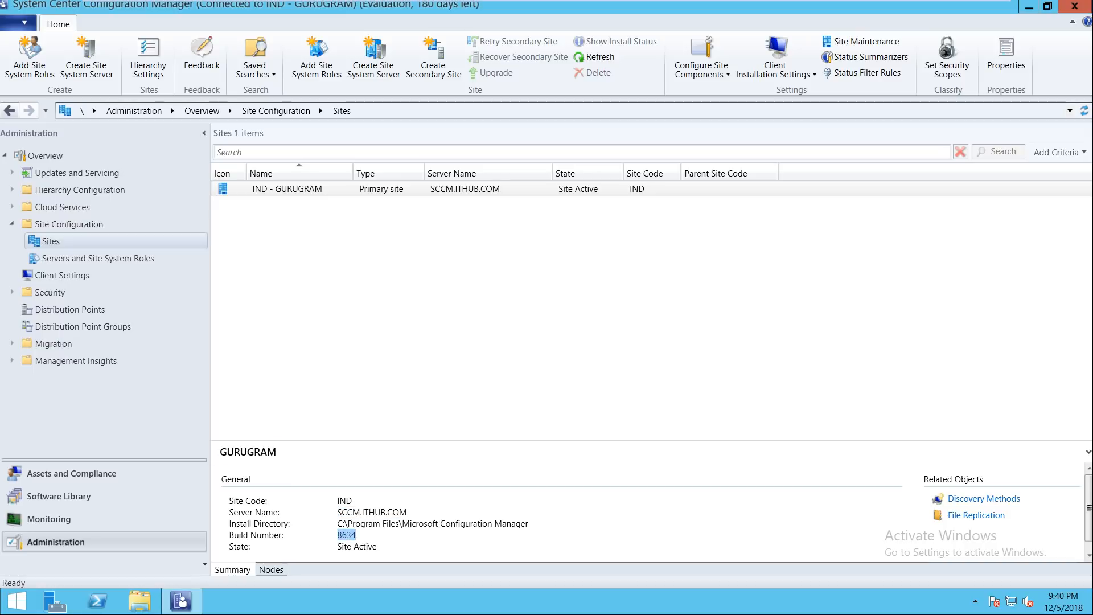
left_click(381, 189)
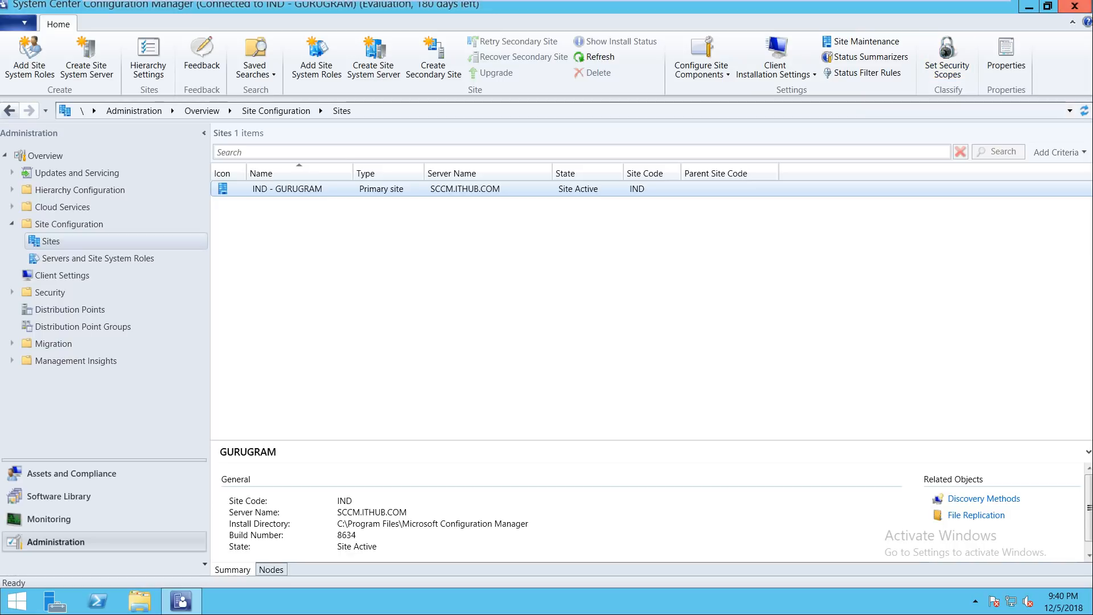
left_click(1076, 6)
Step: Refresh the guest desktop and minimize the virtual machine to the host
right_click(748, 205)
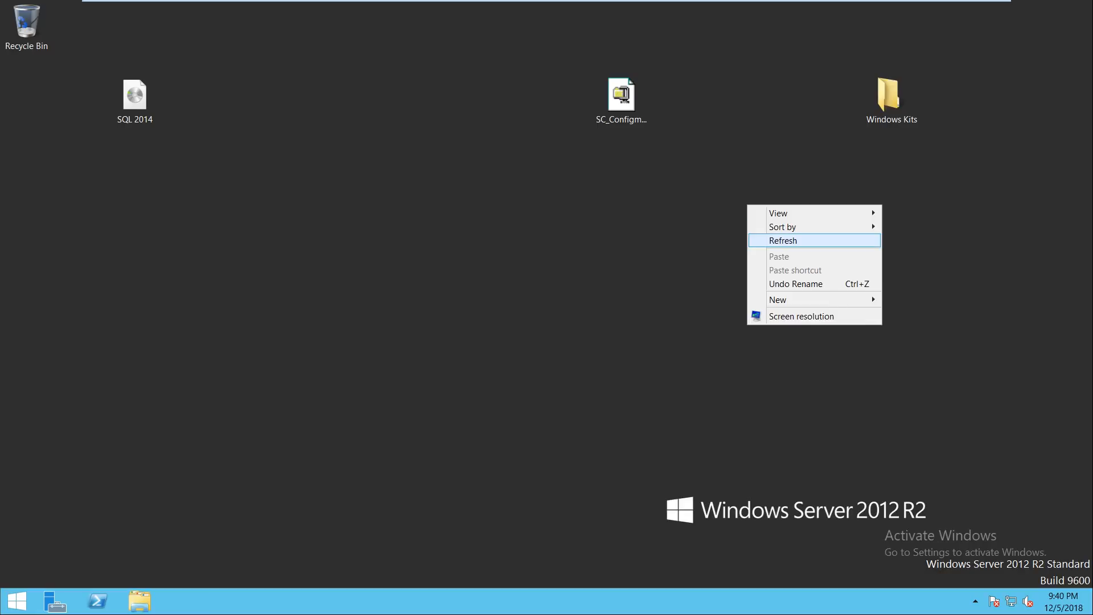
left_click(784, 241)
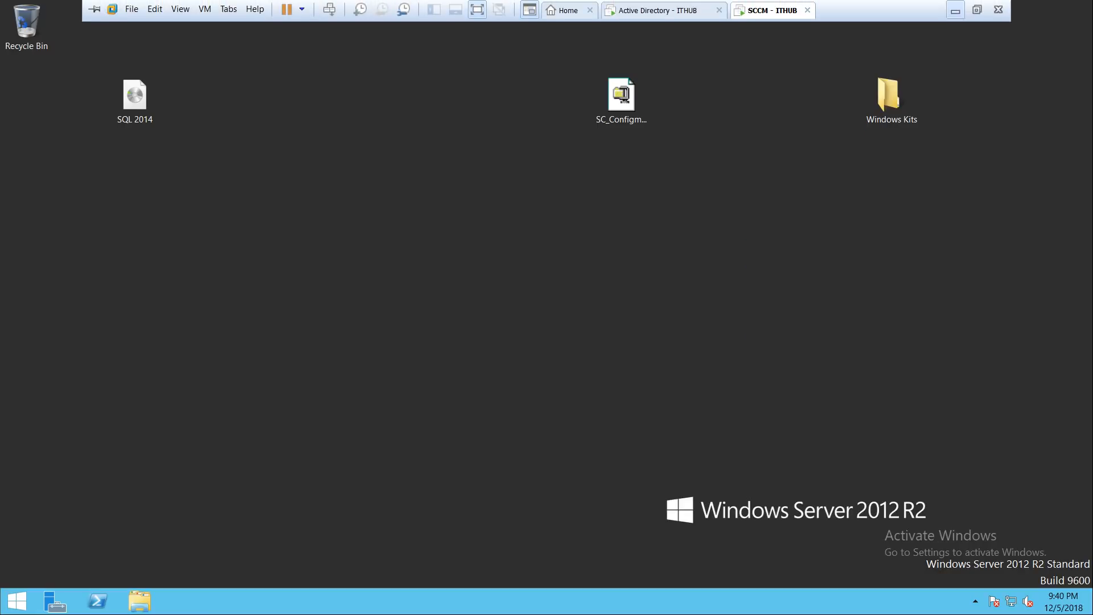
left_click(955, 10)
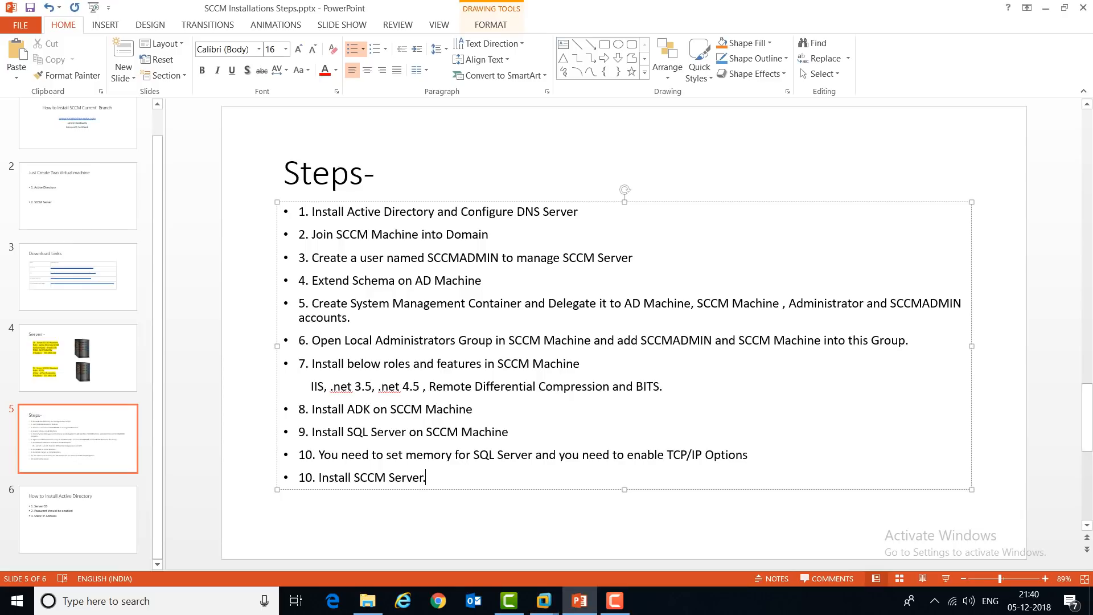
Step: Run the PowerPoint slide show and bring it back on the Steps- slide
key("F5")
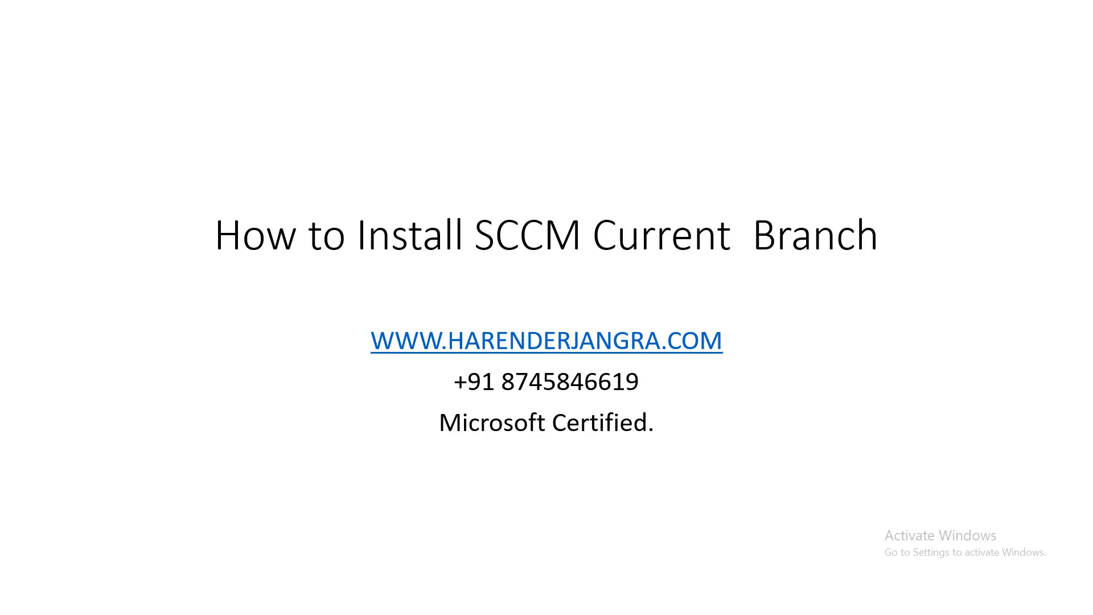
key("Right")
key("Right")
key("Right")
key("Right")
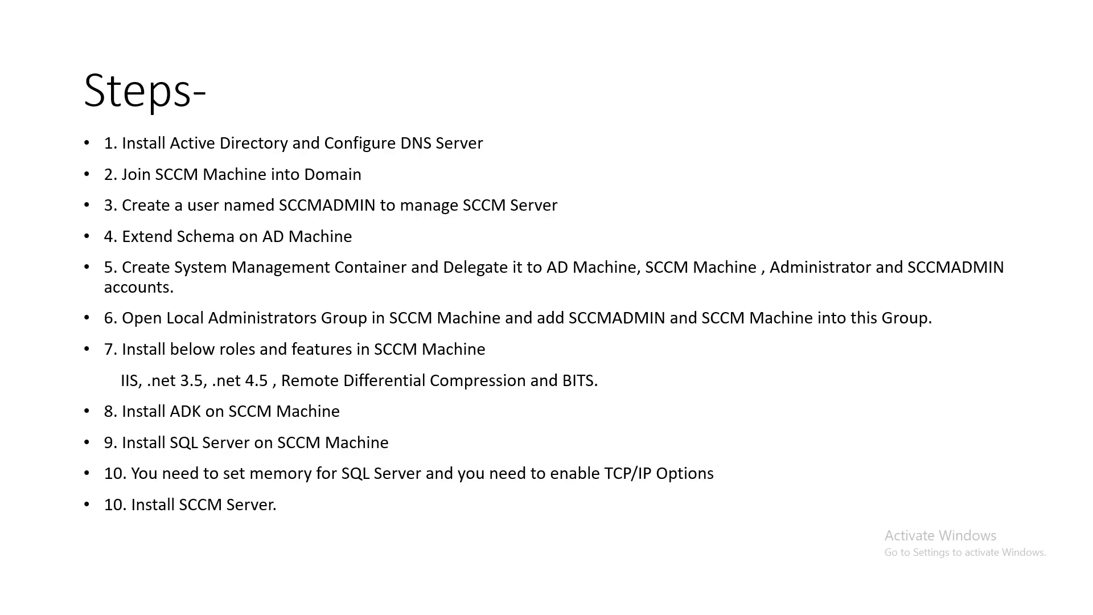
key("Right")
key("Left")
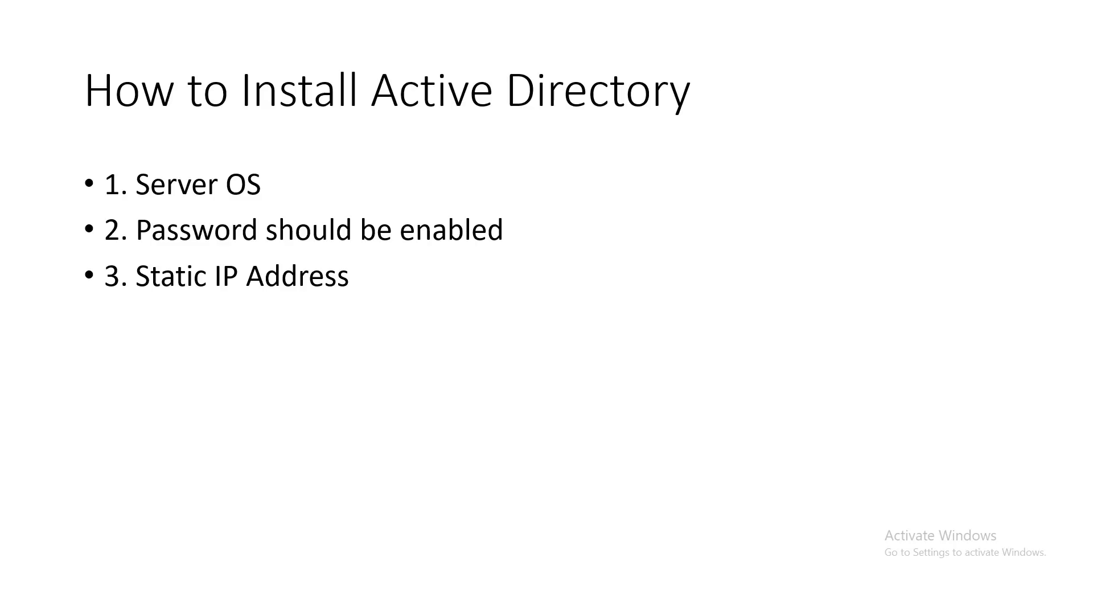
key("Left")
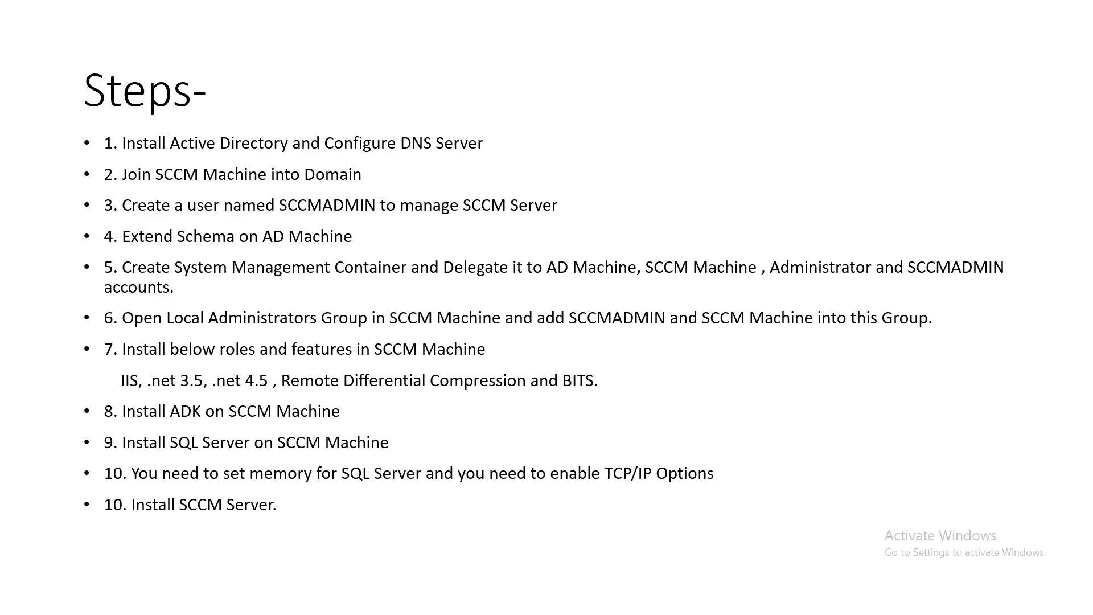
key("super+d")
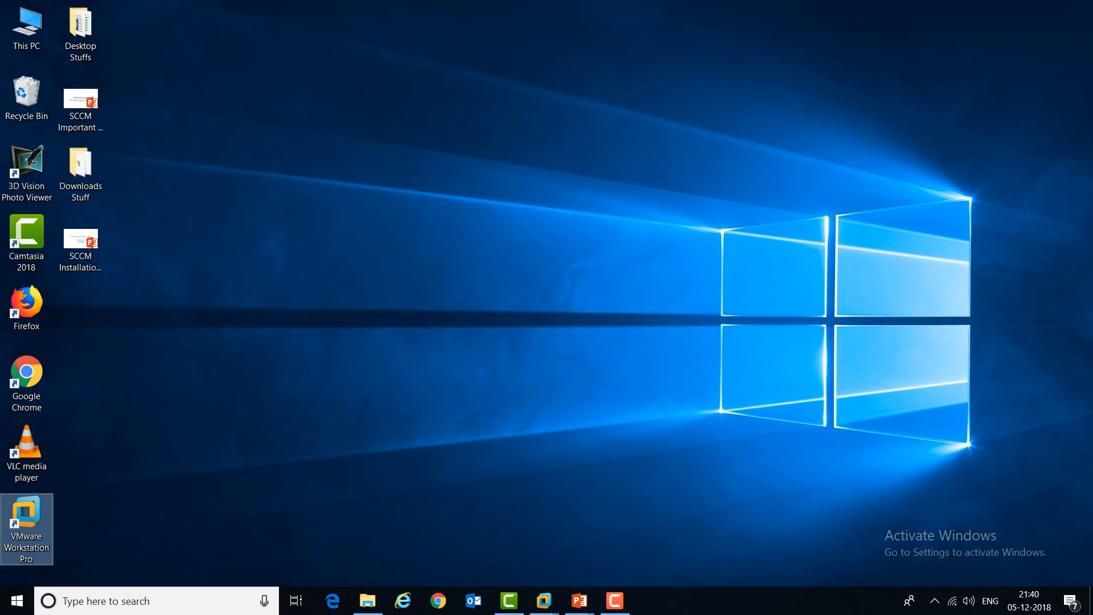
left_click(615, 601)
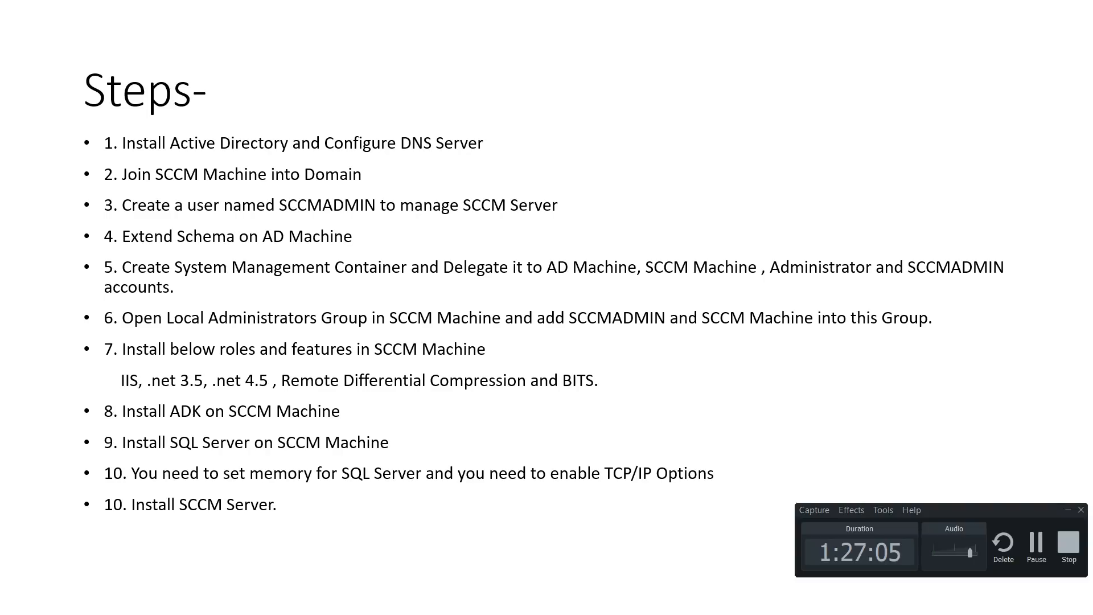